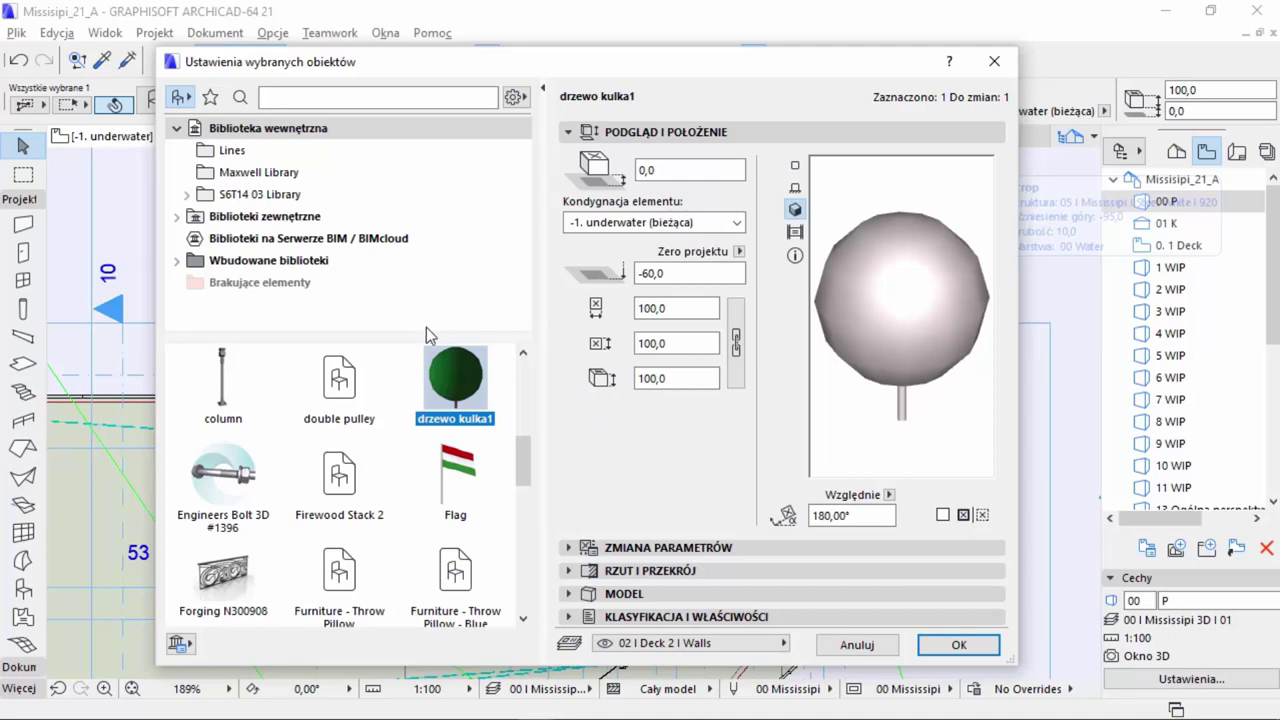
# - Review the drzewo kulka1 parameters and Podgląd i położenie, then cancel the Object Settings unchanged
pyautogui.click(569, 547)
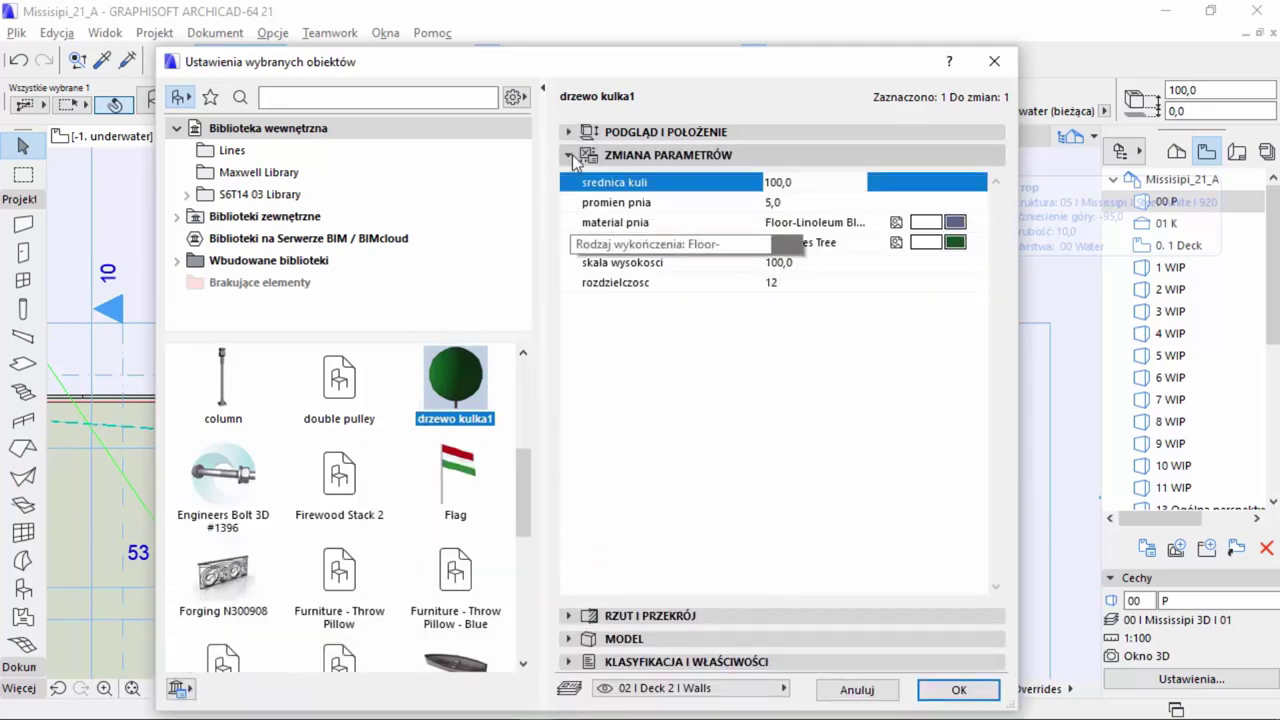
pyautogui.click(568, 131)
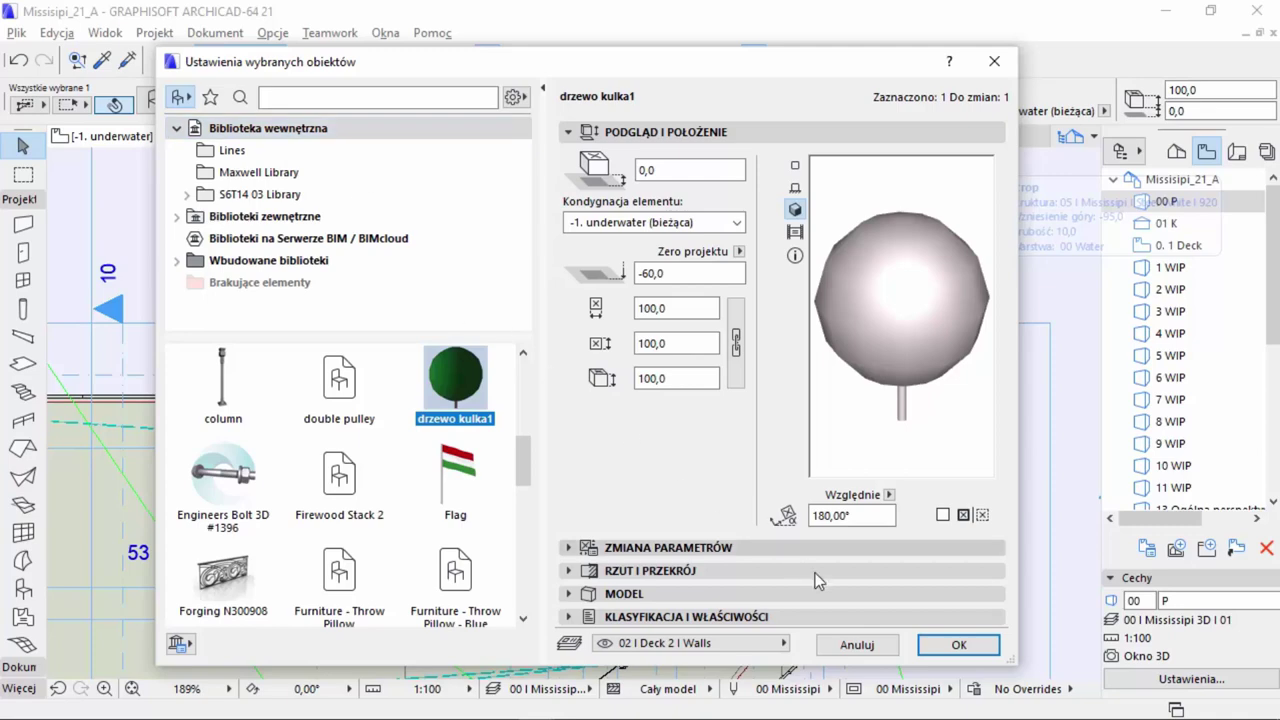
pyautogui.click(852, 645)
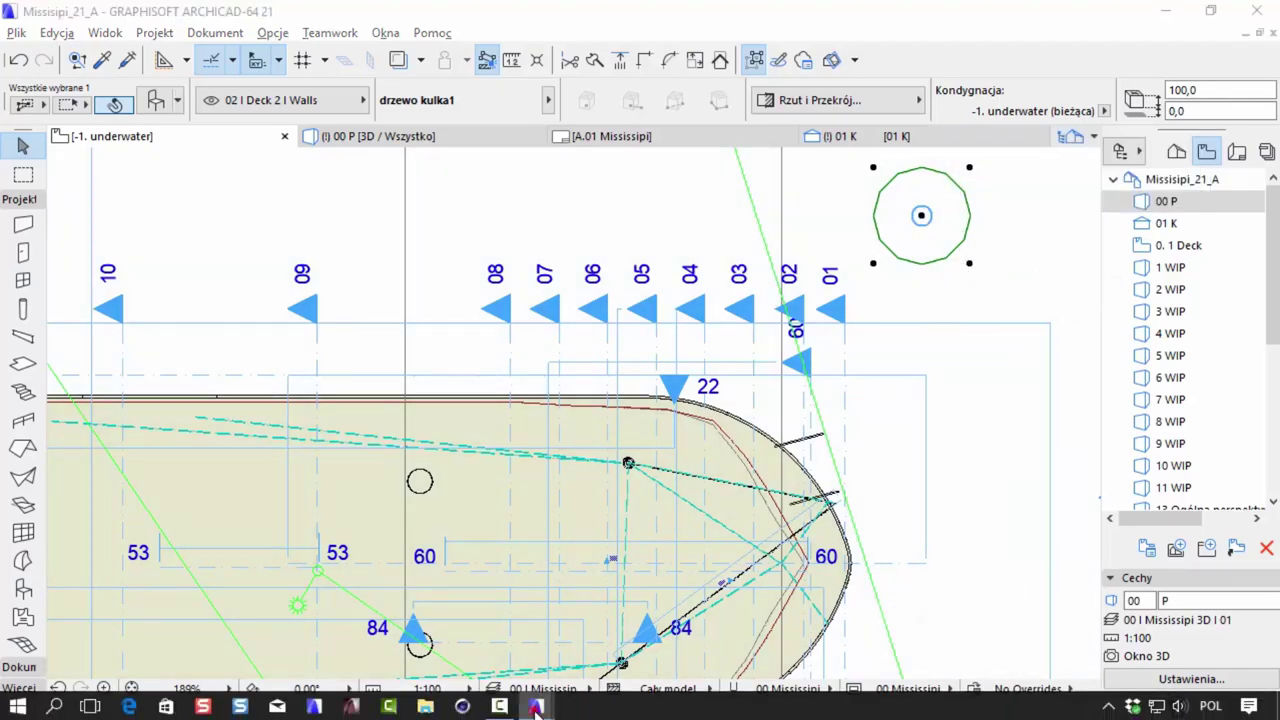
# - Switch to the 05.01 GDL project, discard the classification change, and paste the copied tree
pyautogui.moveTo(536, 706)
pyautogui.click(470, 625)
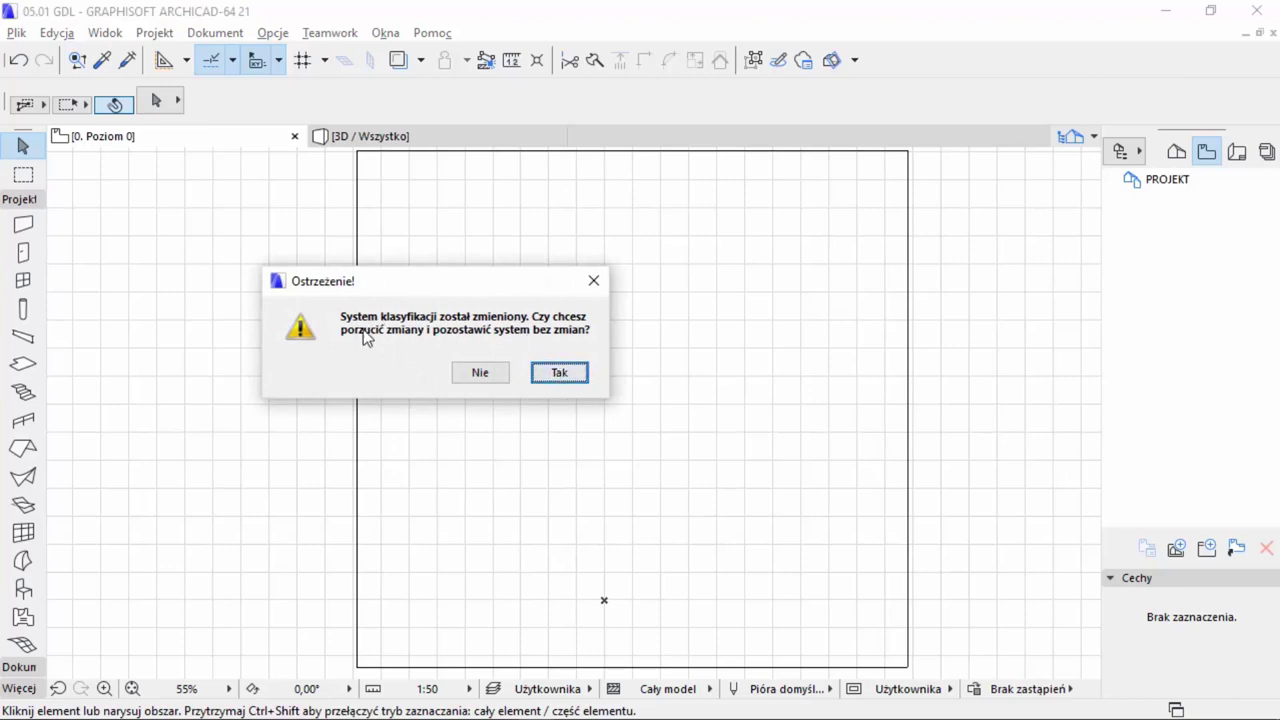
pyautogui.click(558, 371)
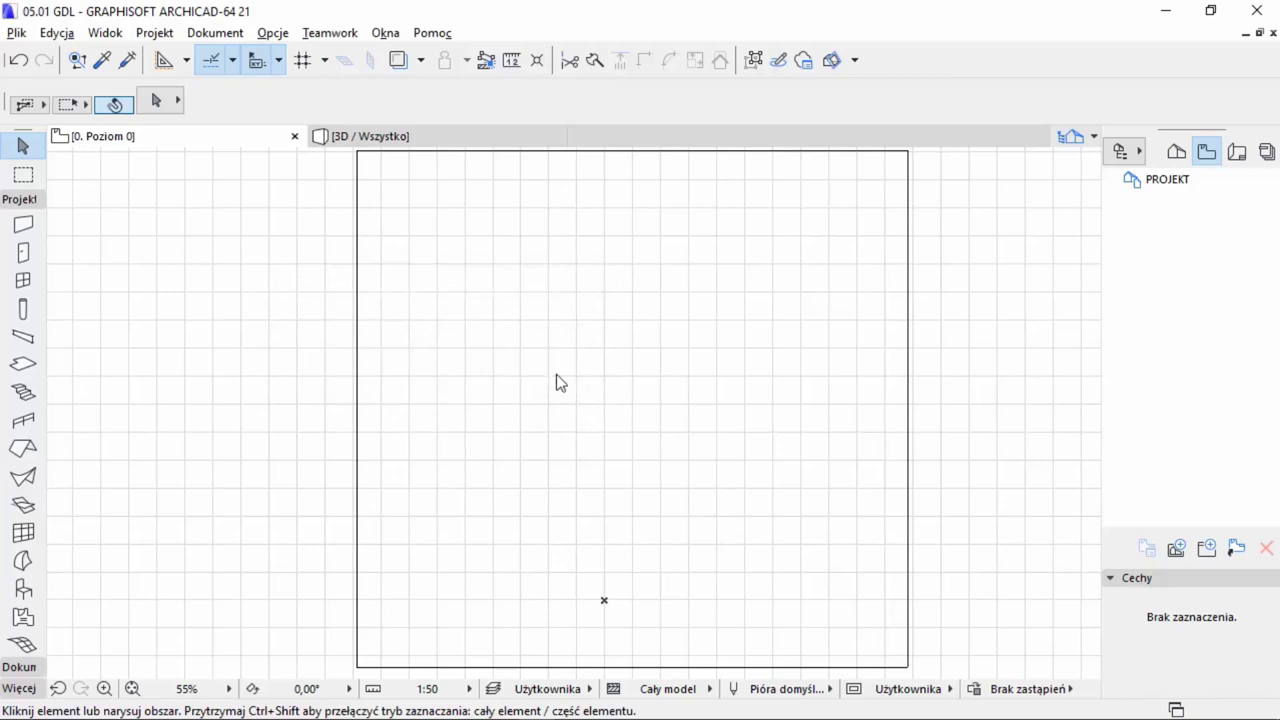
pyautogui.hotkey('ctrl', 'v')
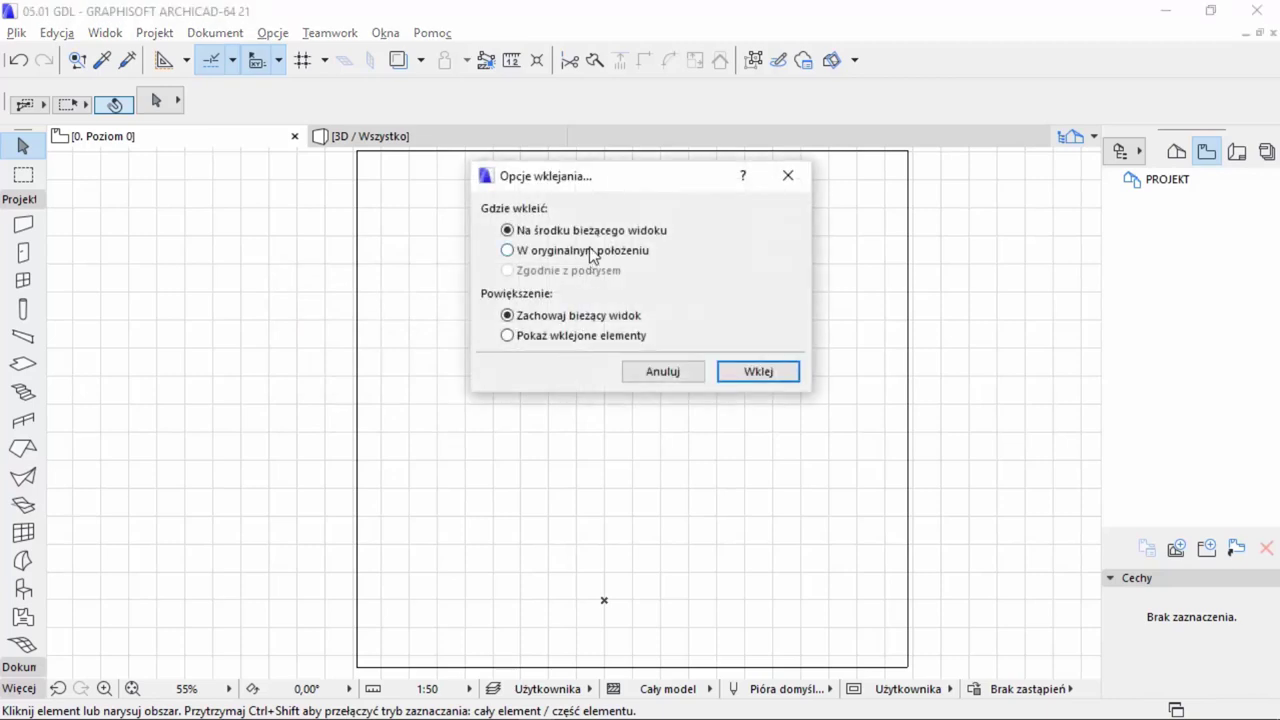
# - Choose Wklej to place the tree at the view centre, then select it
pyautogui.moveTo(648, 176); pyautogui.dragTo(741, 223)
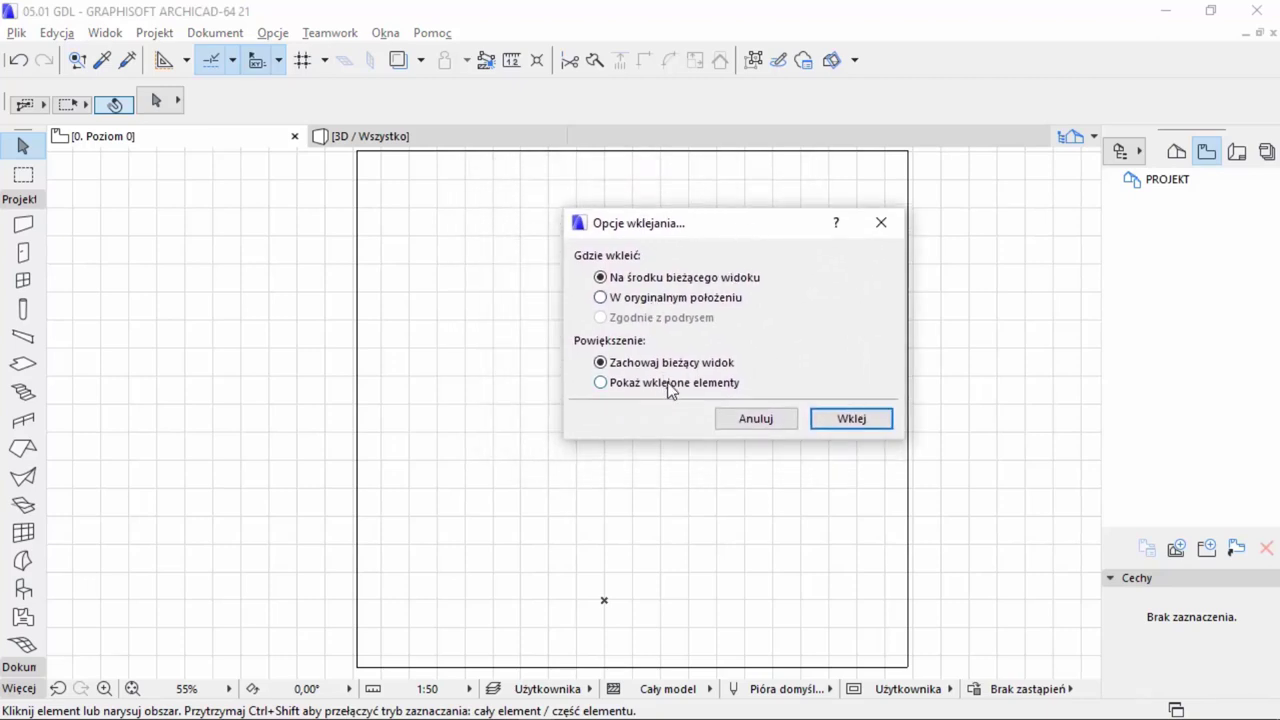
pyautogui.moveTo(714, 232); pyautogui.dragTo(660, 217)
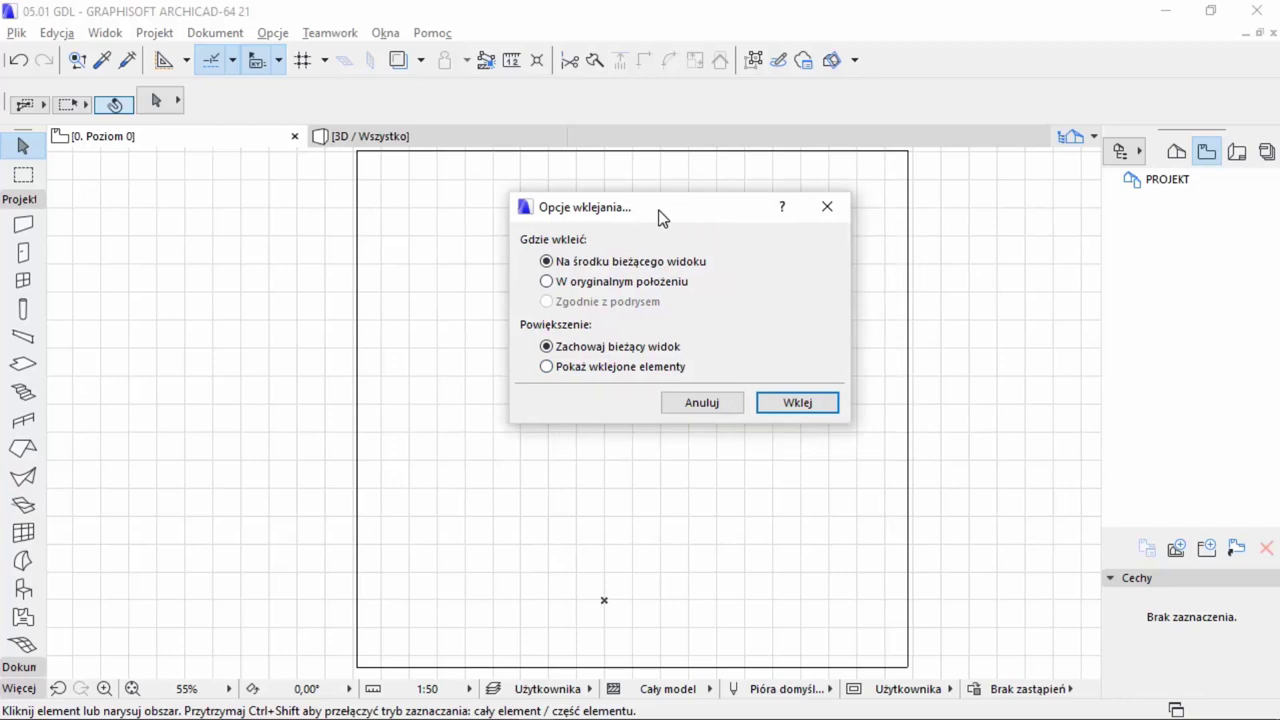
pyautogui.click(806, 403)
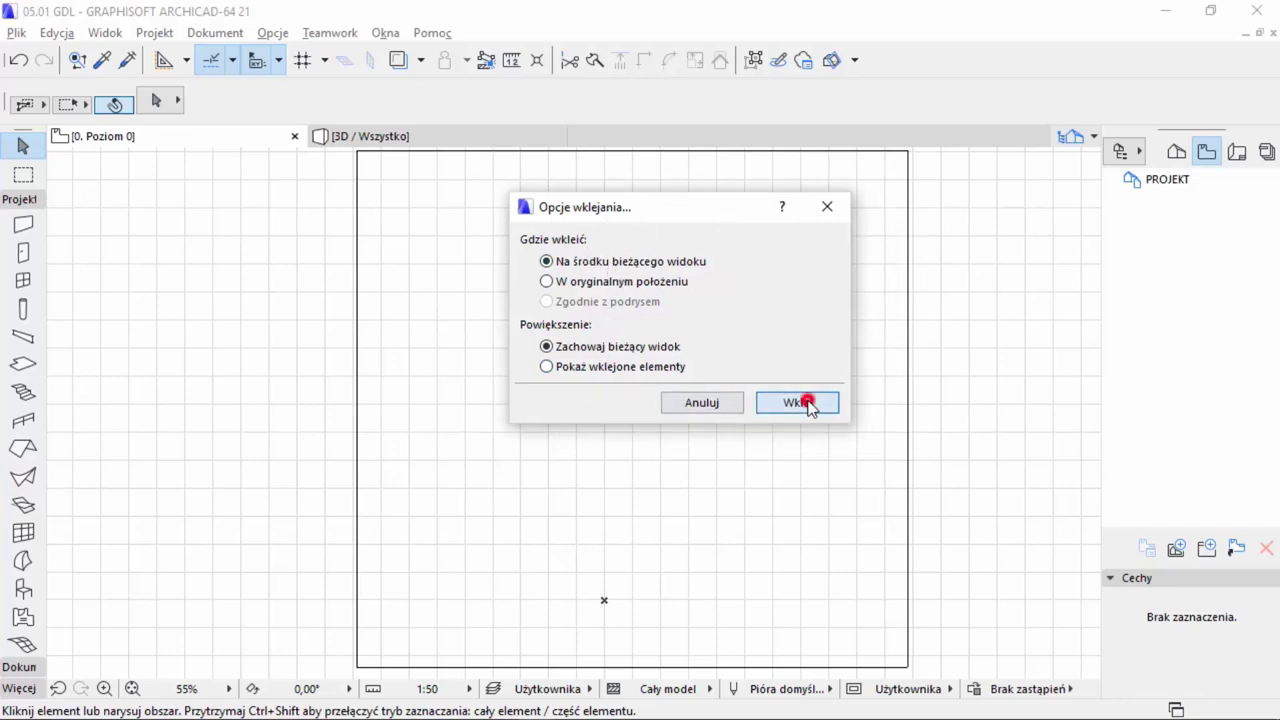
pyautogui.click(634, 440)
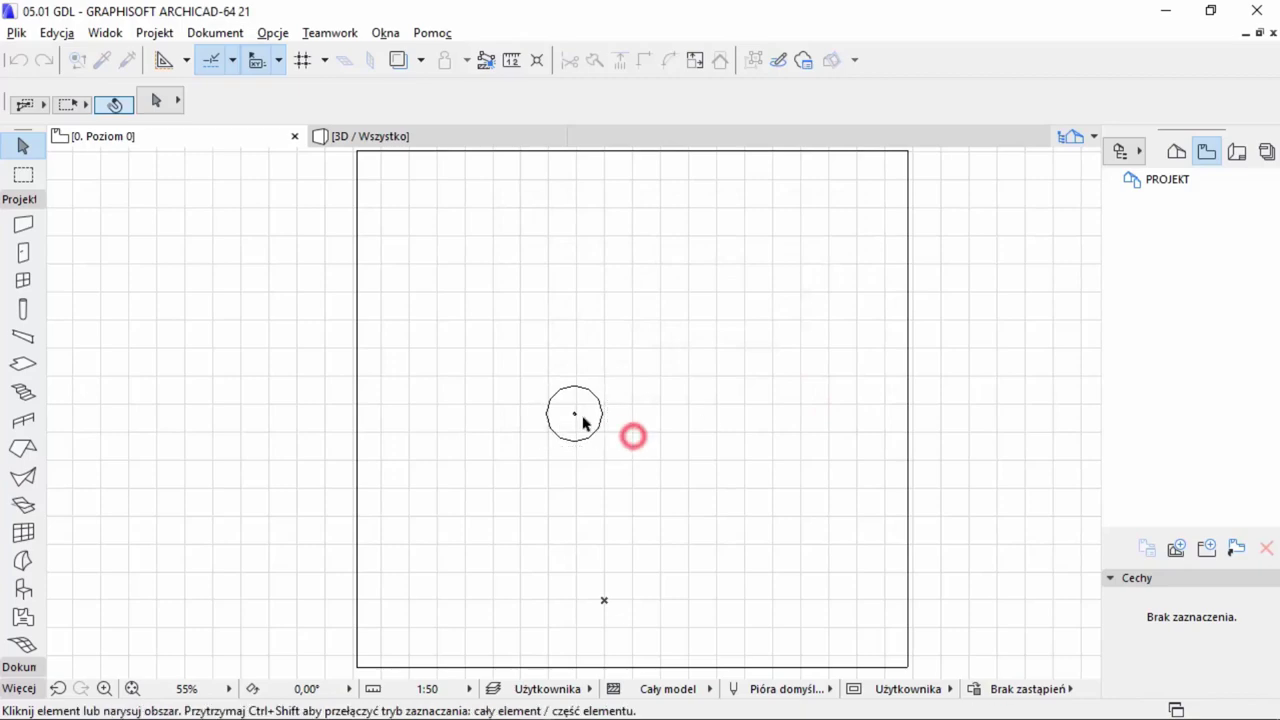
pyautogui.click(575, 417)
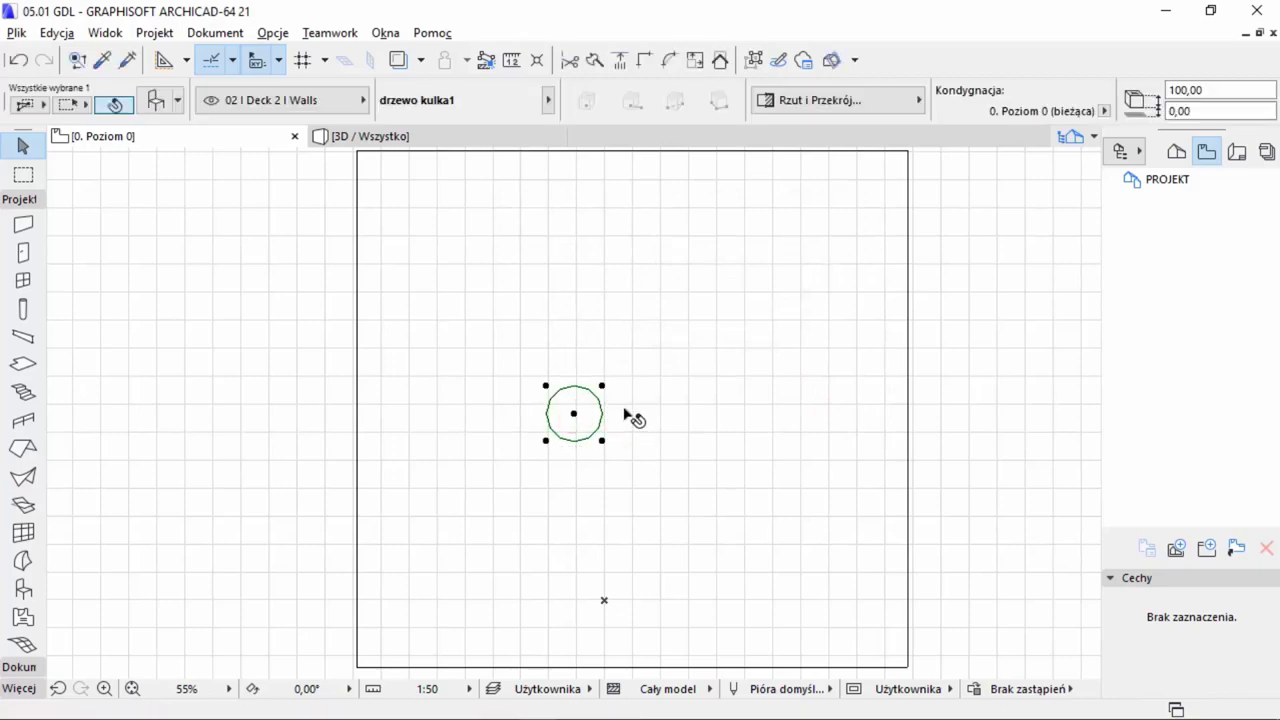
# - Browse the tree's library in Object Settings, cancel, then open it via Biblioteki i obiekty > Otwórz obiekt
pyautogui.hotkey('ctrl', 't')
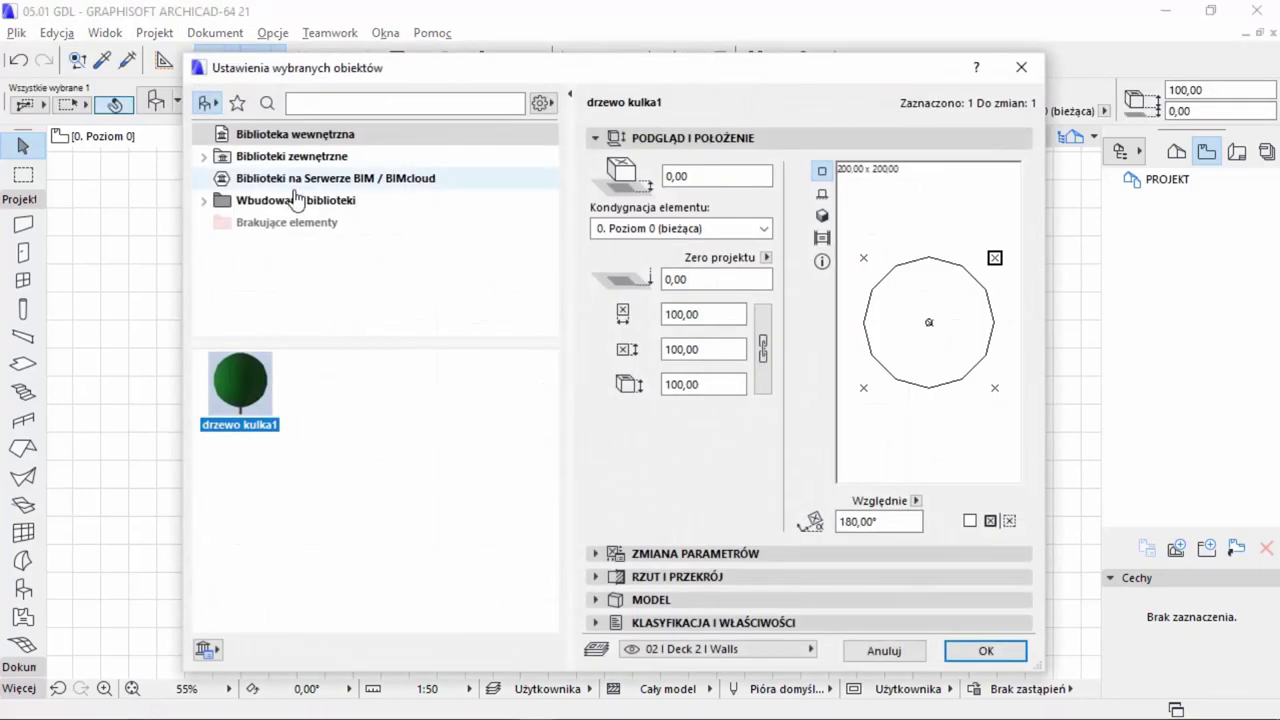
pyautogui.click(243, 135)
pyautogui.click(203, 156)
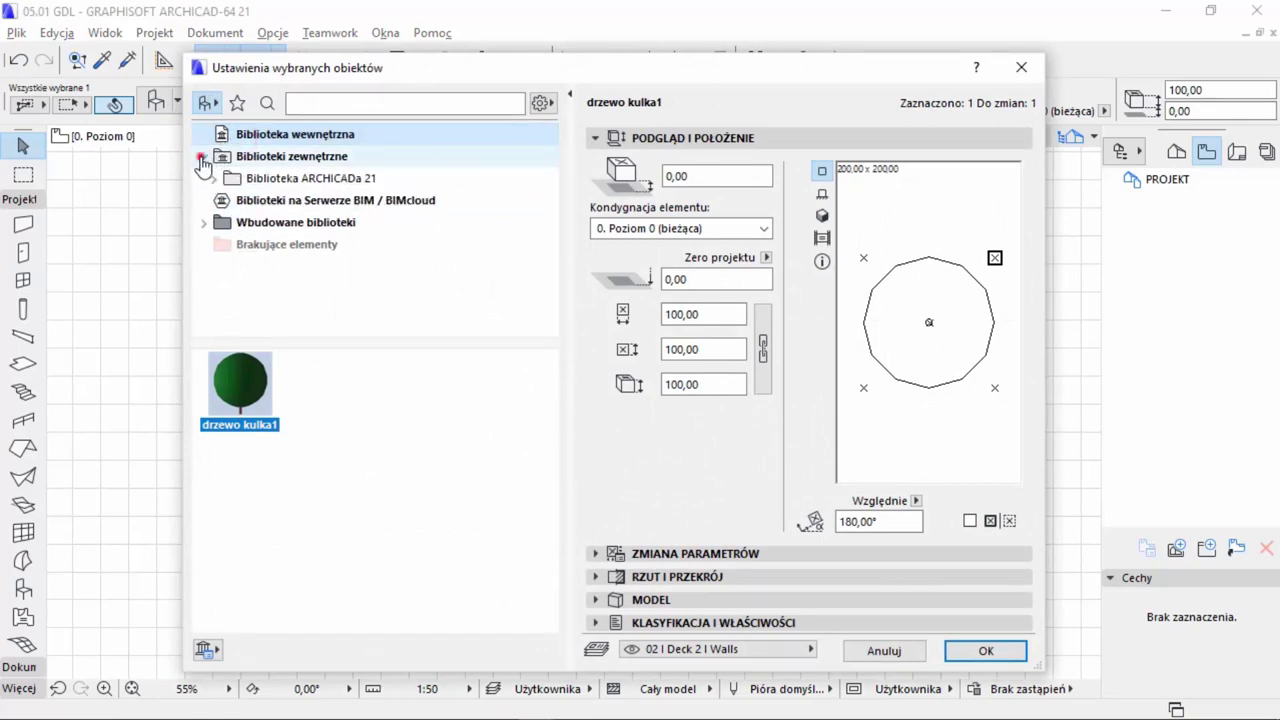
pyautogui.click(884, 651)
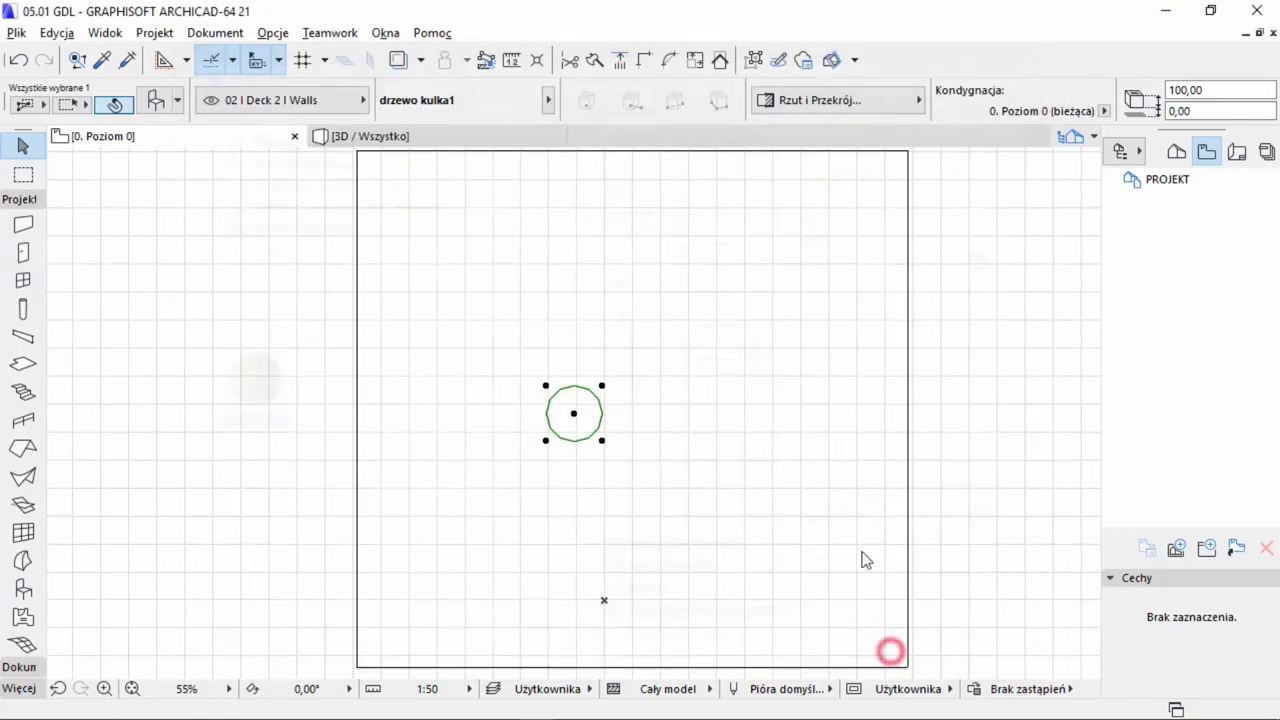
pyautogui.click(12, 31)
pyautogui.moveTo(80, 342)
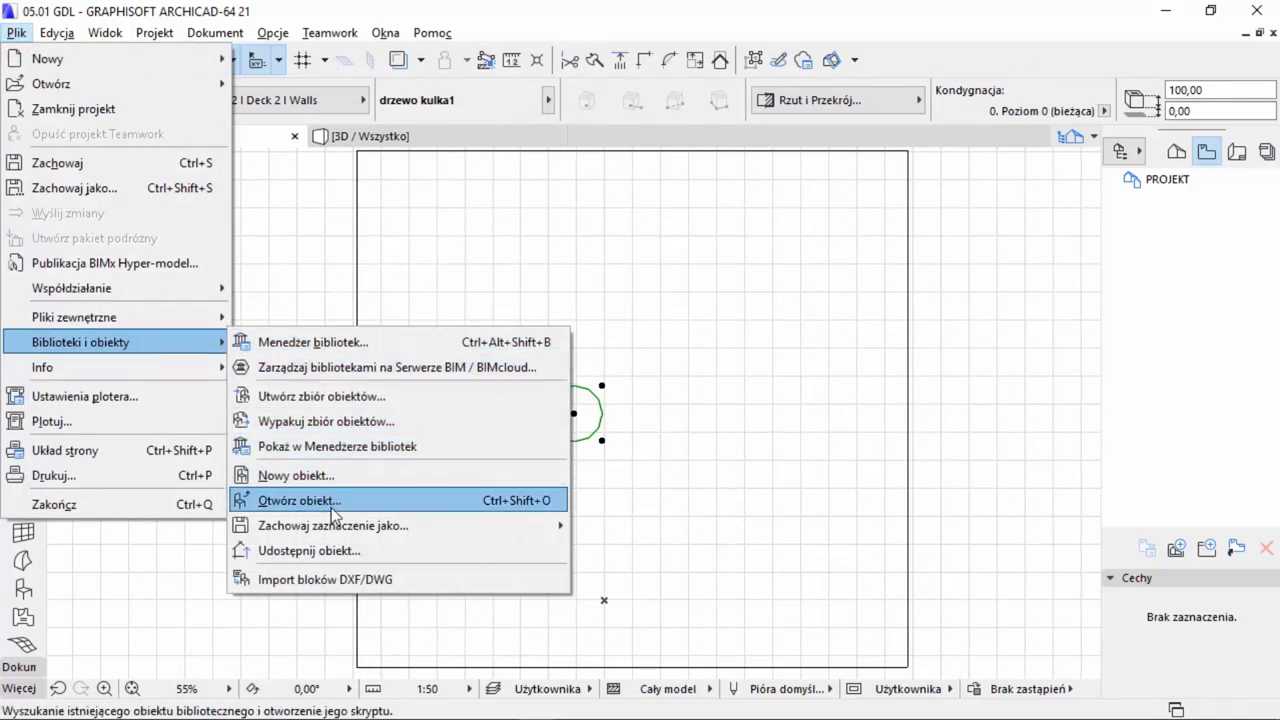
pyautogui.click(333, 510)
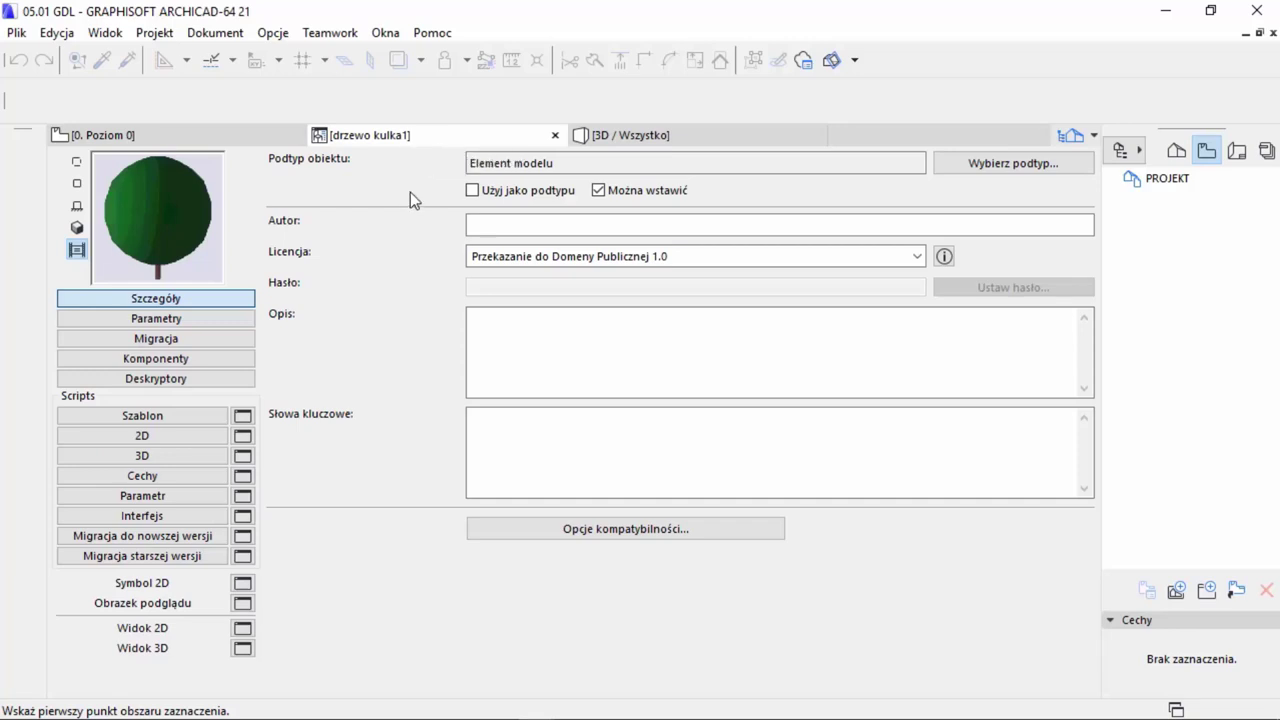
# - Hide the Navigator with Ukryj Nawigator, then return to the drzewo kulka1 editor from Okna
pyautogui.click(238, 137)
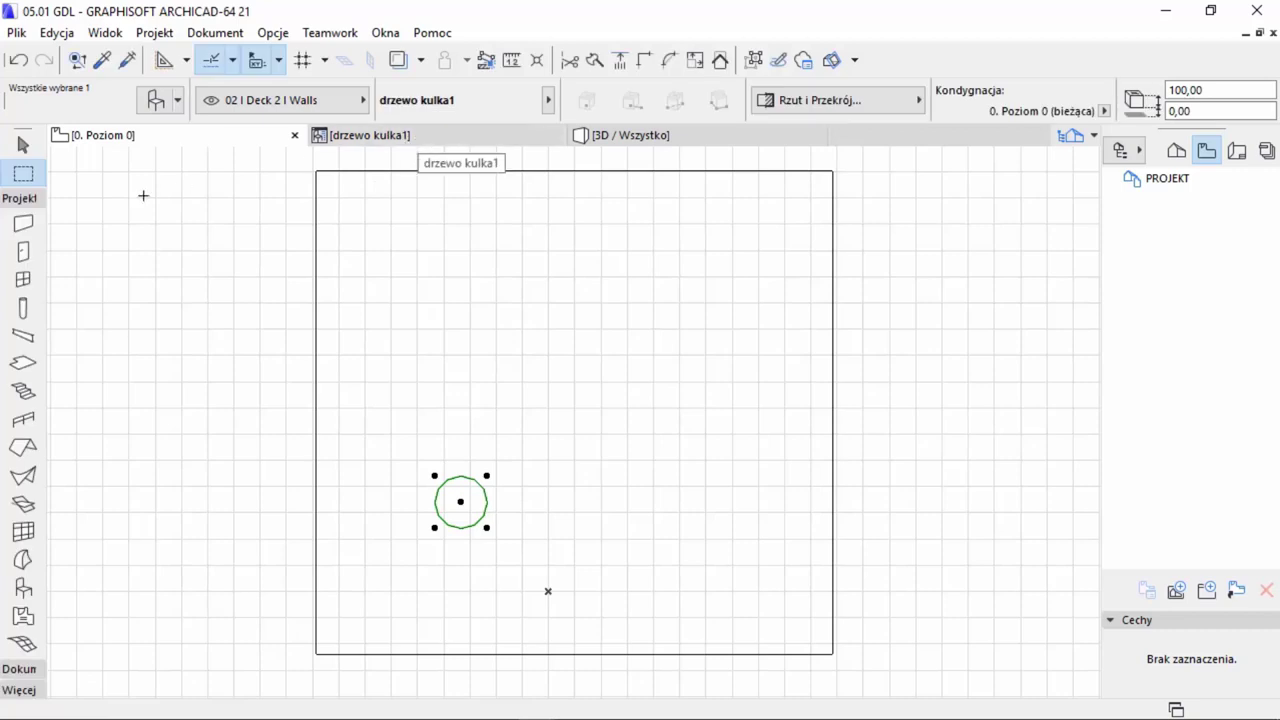
pyautogui.click(386, 135)
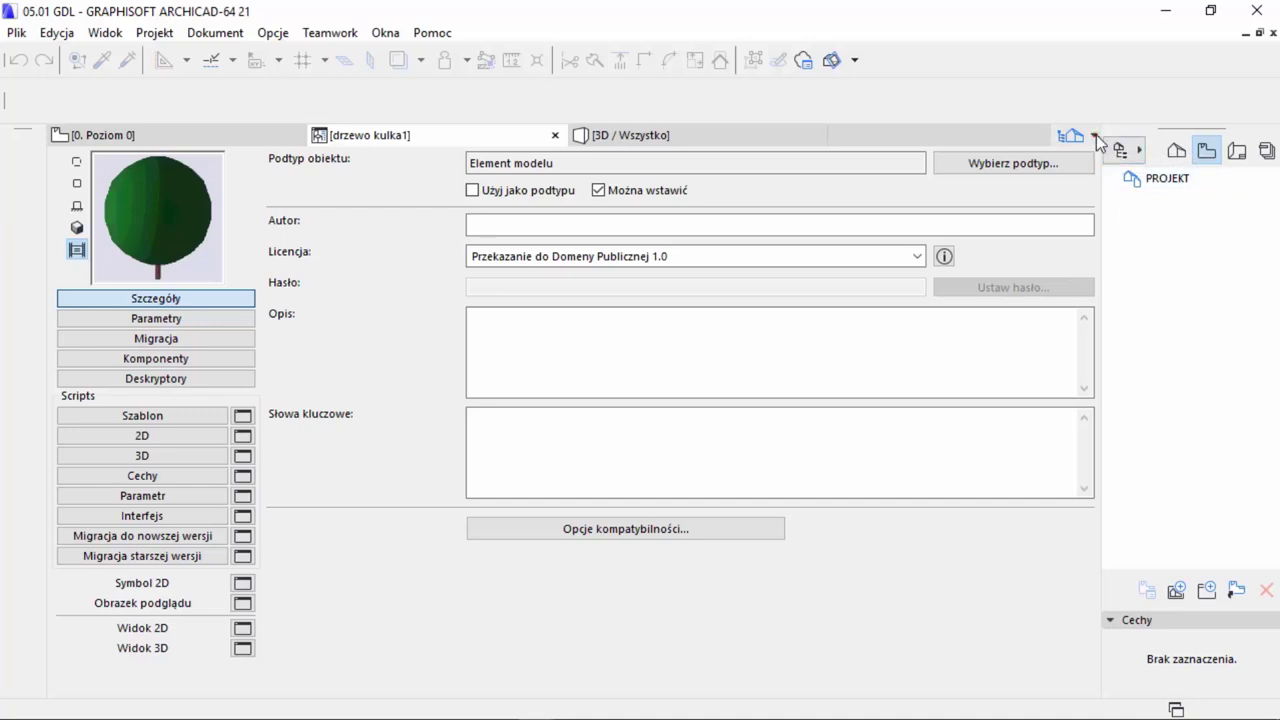
pyautogui.click(1096, 135)
pyautogui.click(851, 168)
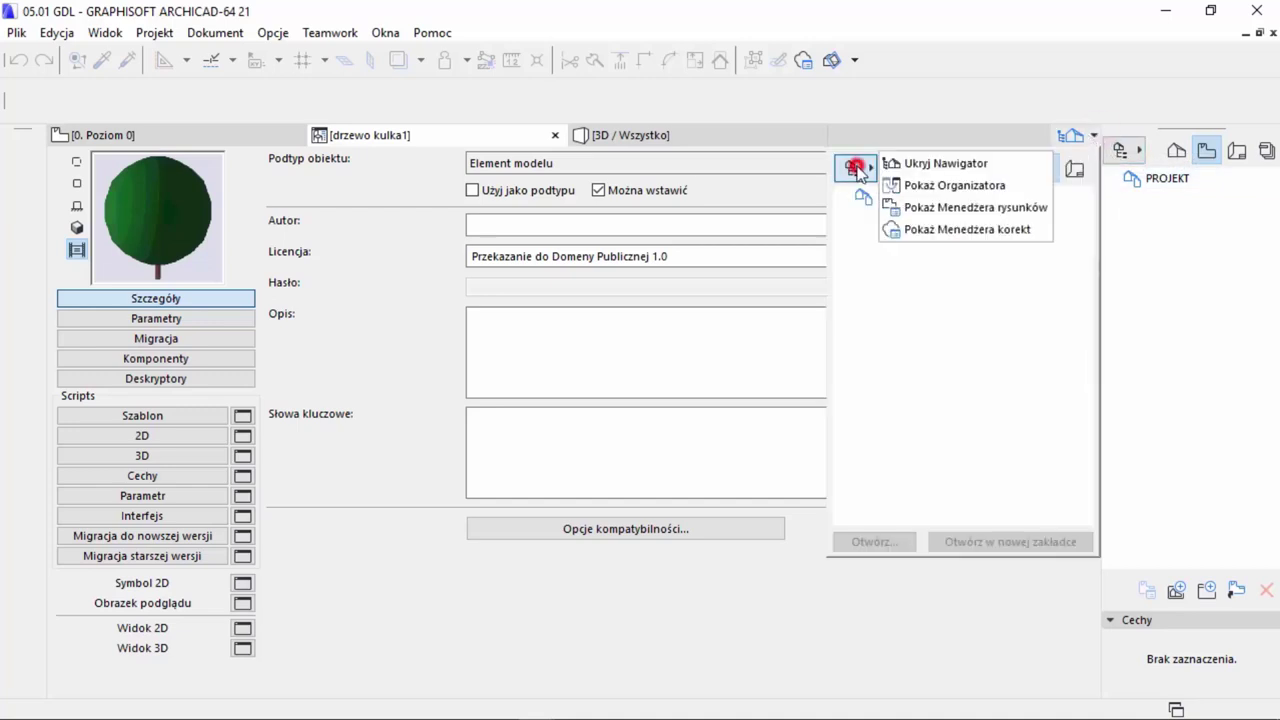
pyautogui.click(896, 165)
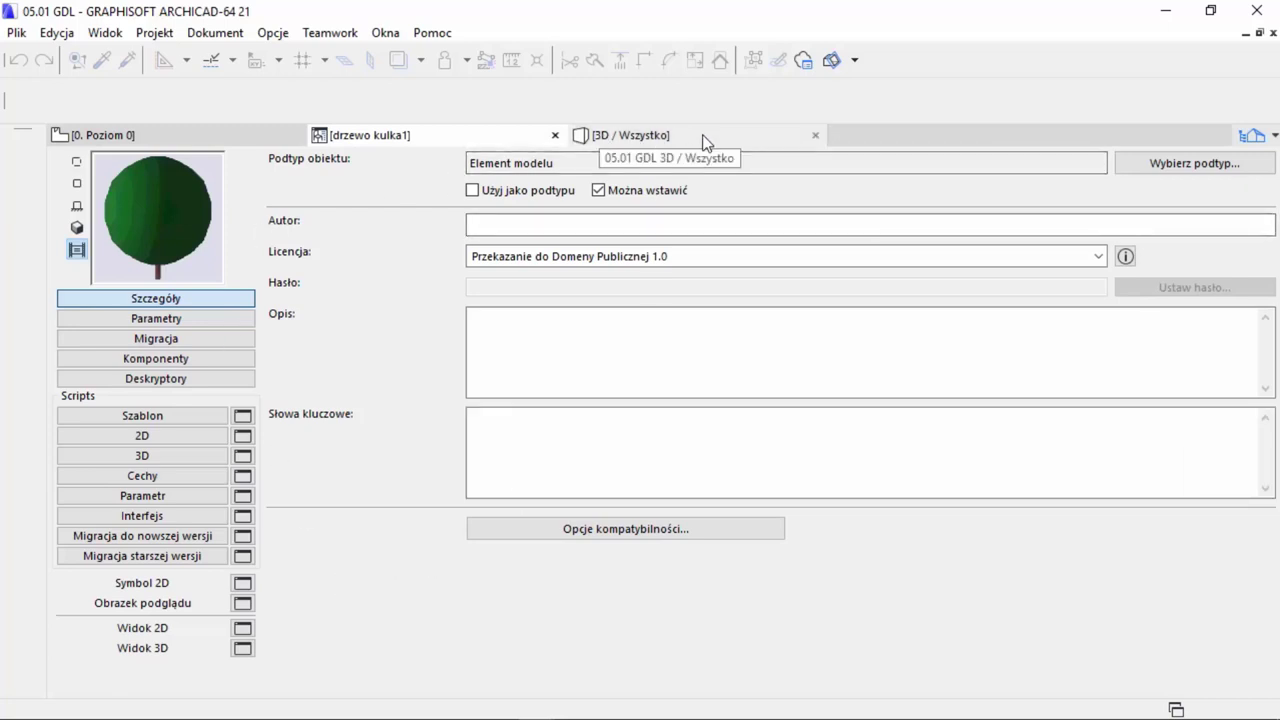
pyautogui.moveTo(625, 135)
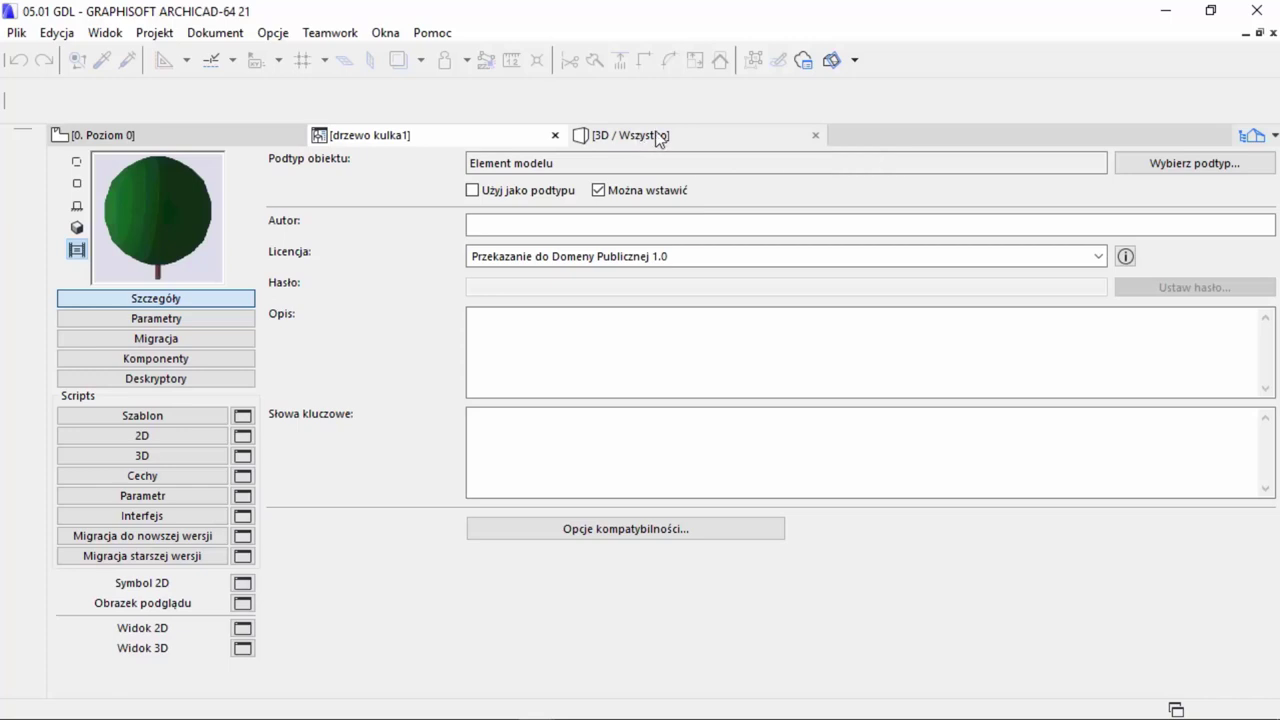
pyautogui.click(386, 33)
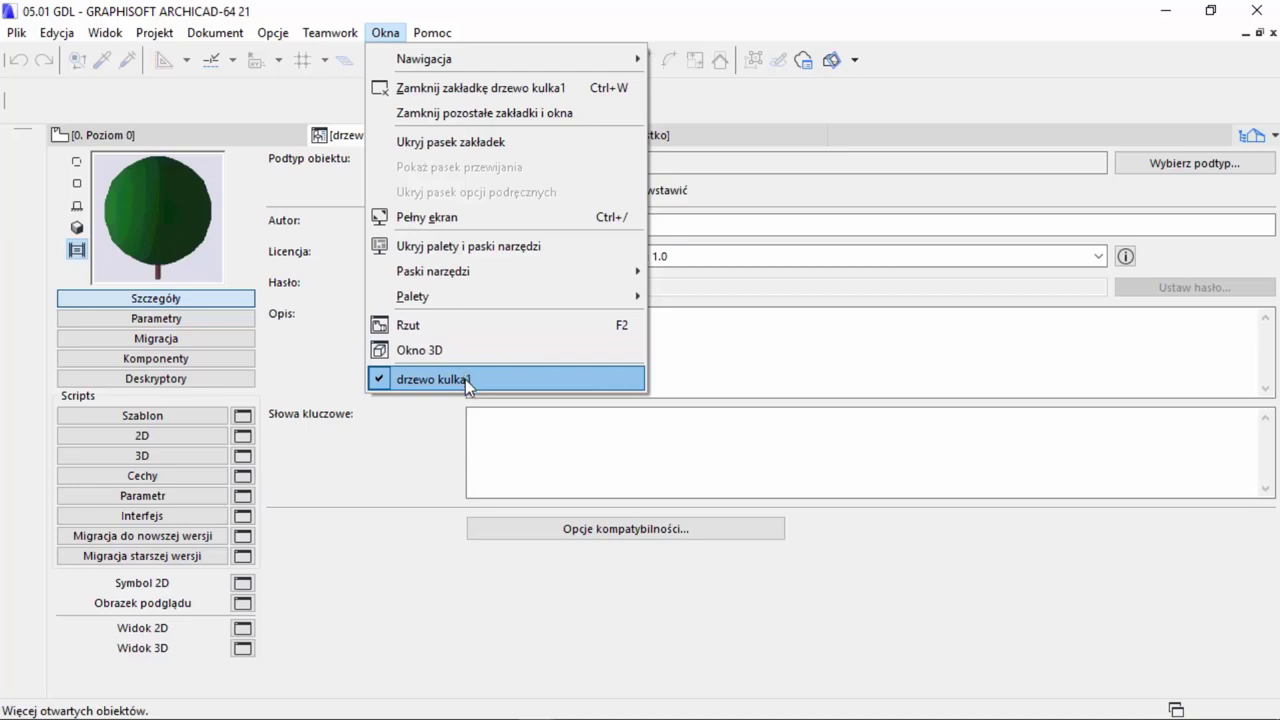
pyautogui.click(391, 477)
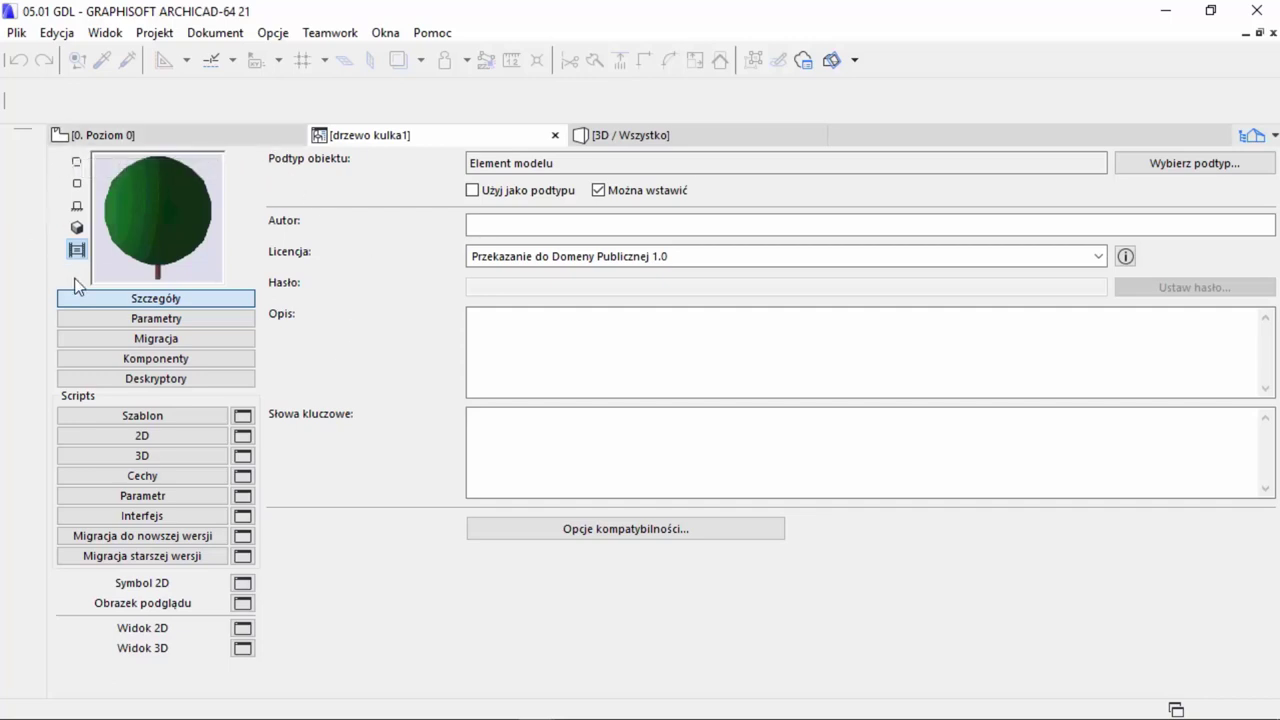
# - Cycle the object preview through plan, elevation, shaded 3D and stored picture modes
pyautogui.click(76, 161)
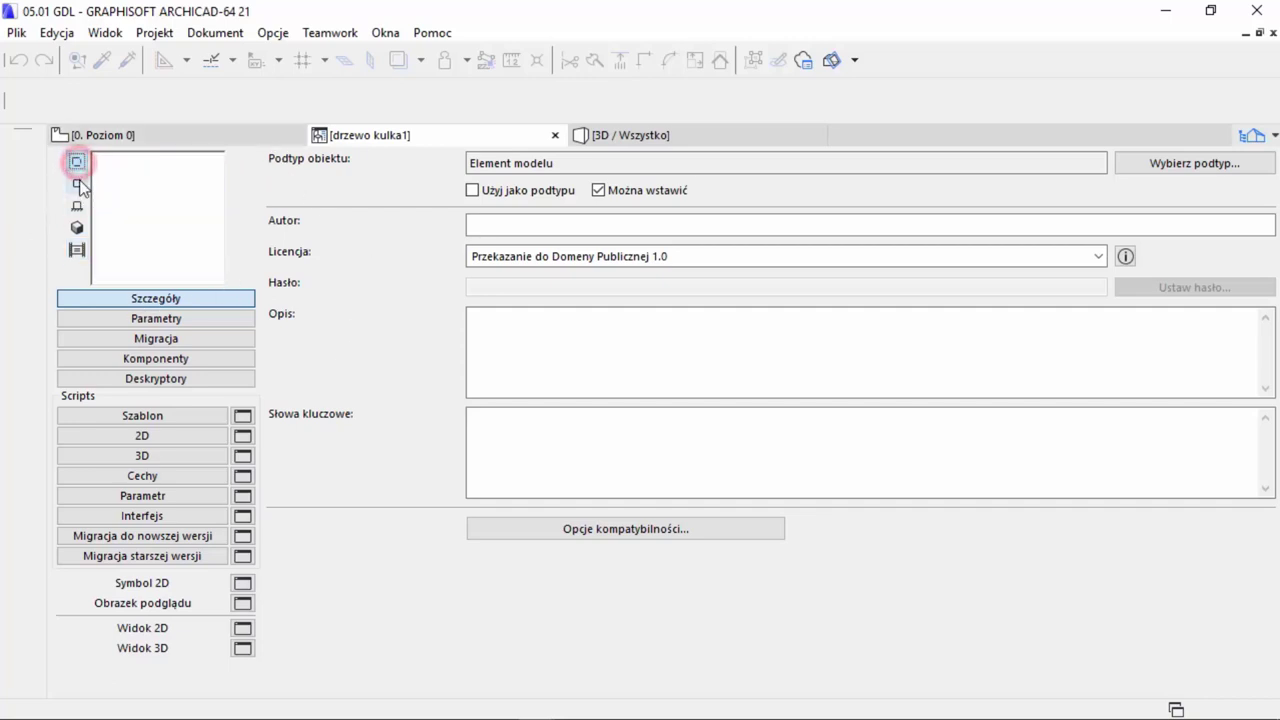
pyautogui.click(77, 184)
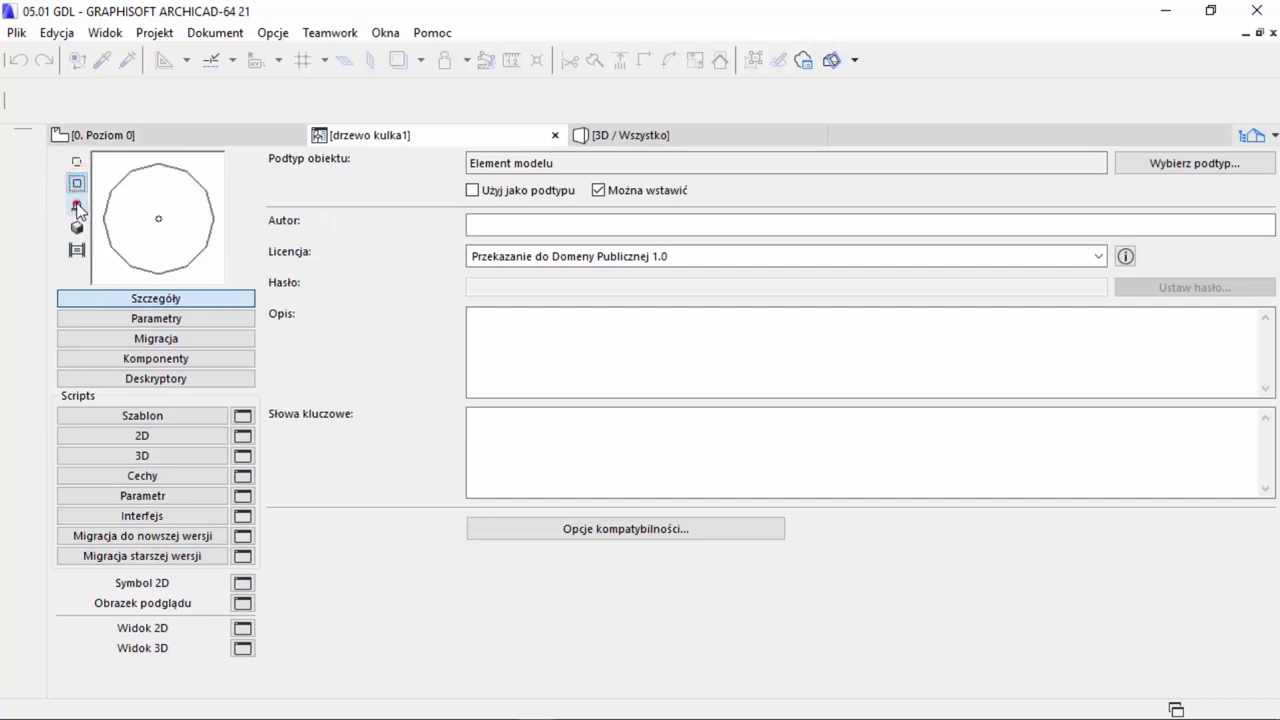
pyautogui.click(76, 204)
pyautogui.click(77, 227)
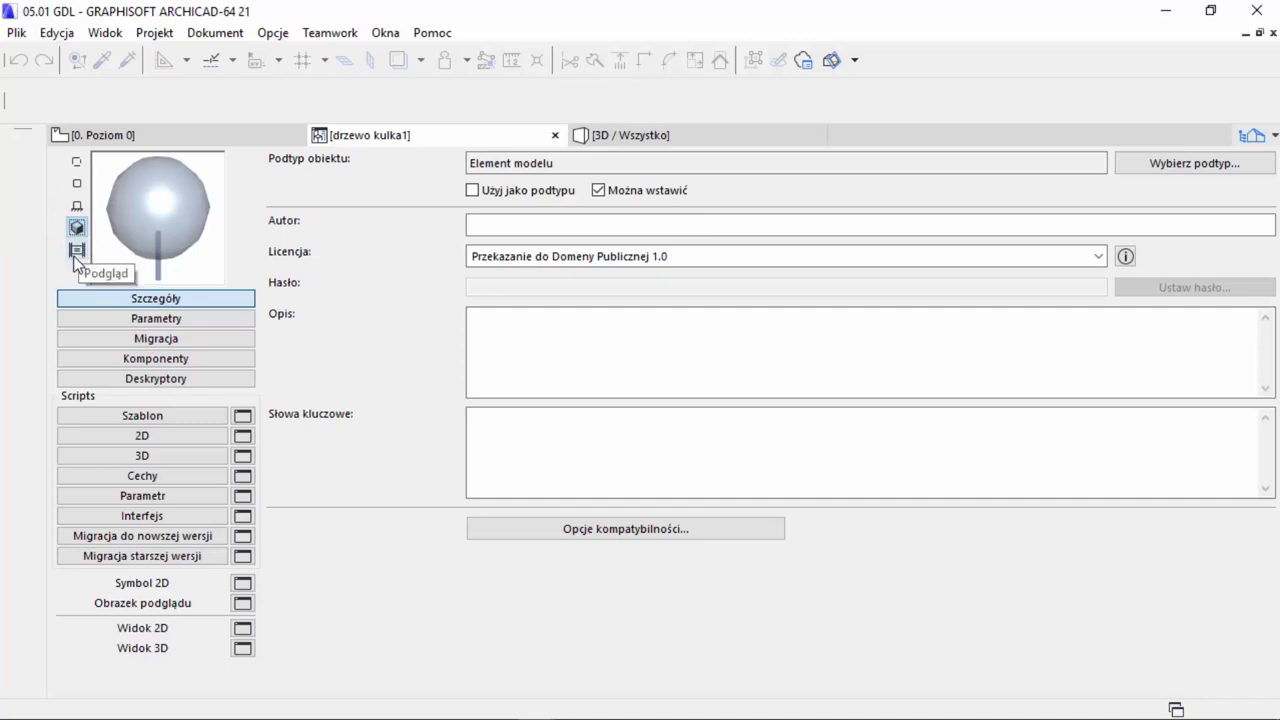
pyautogui.click(77, 250)
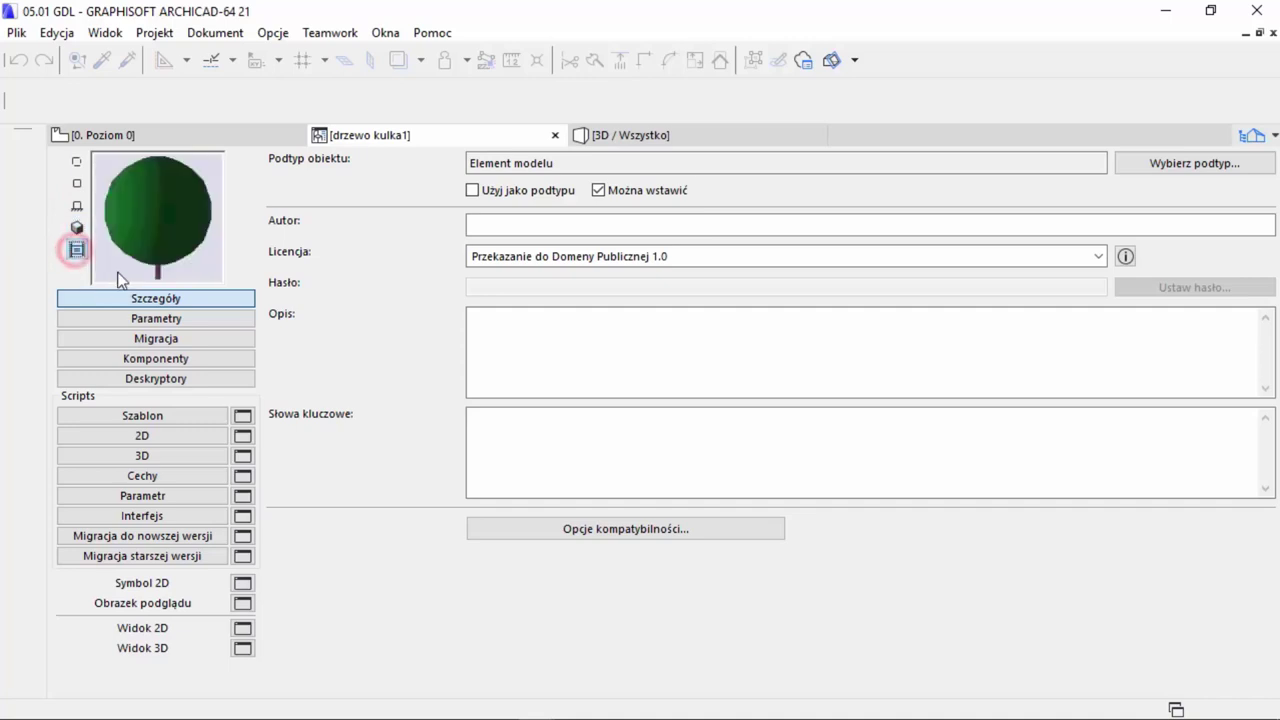
pyautogui.click(77, 227)
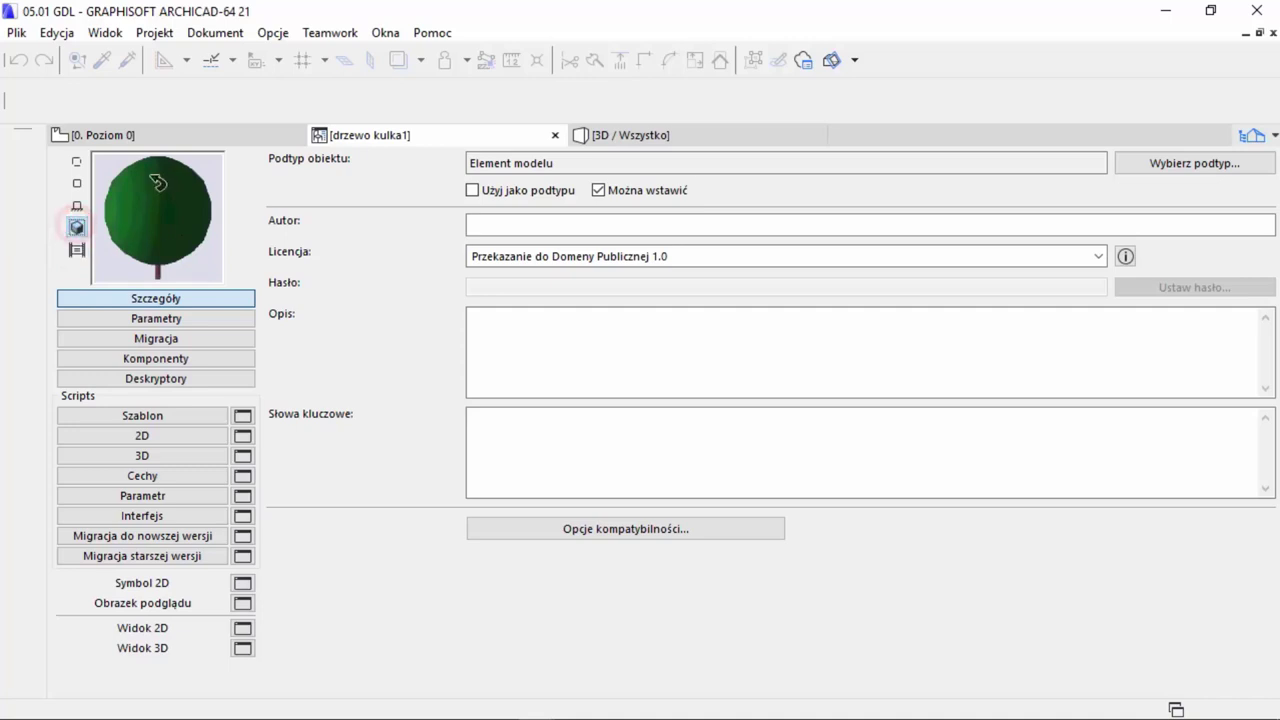
pyautogui.click(77, 205)
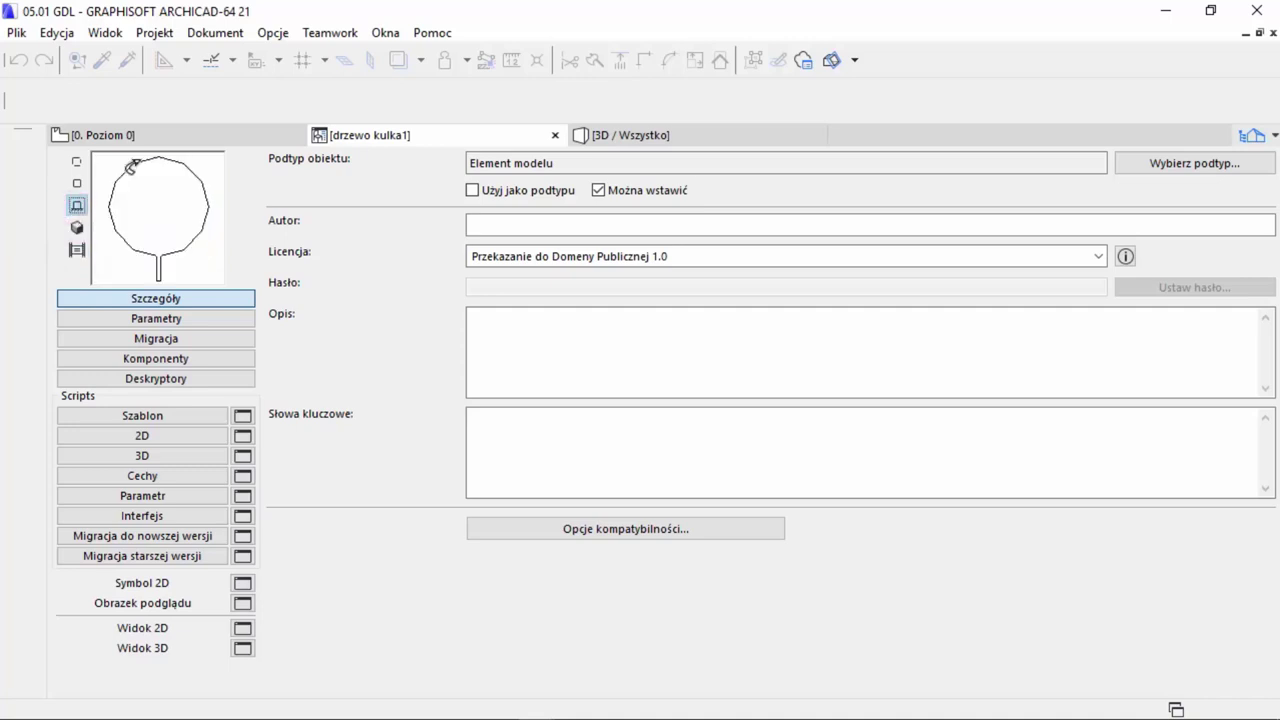
pyautogui.click(77, 183)
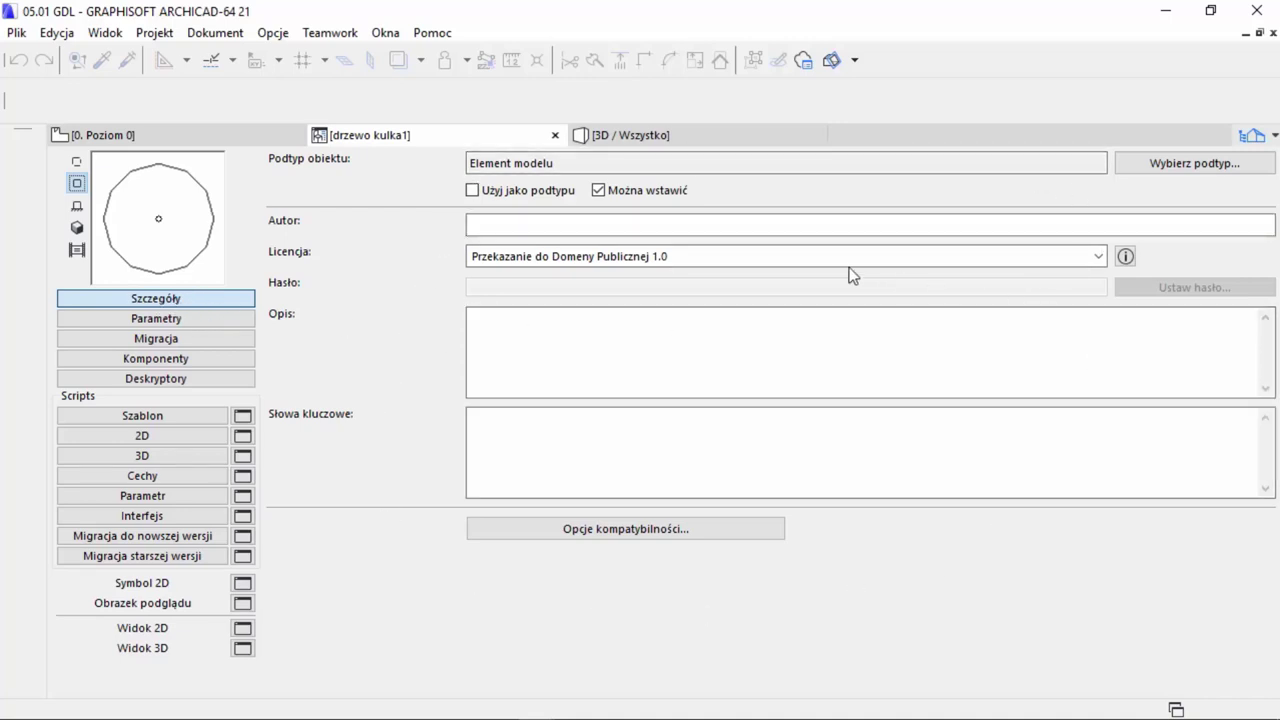
# - Keep the Przekazanie do Domeny Publicznej 1.0 licence and bring up the 3D script
pyautogui.click(801, 256)
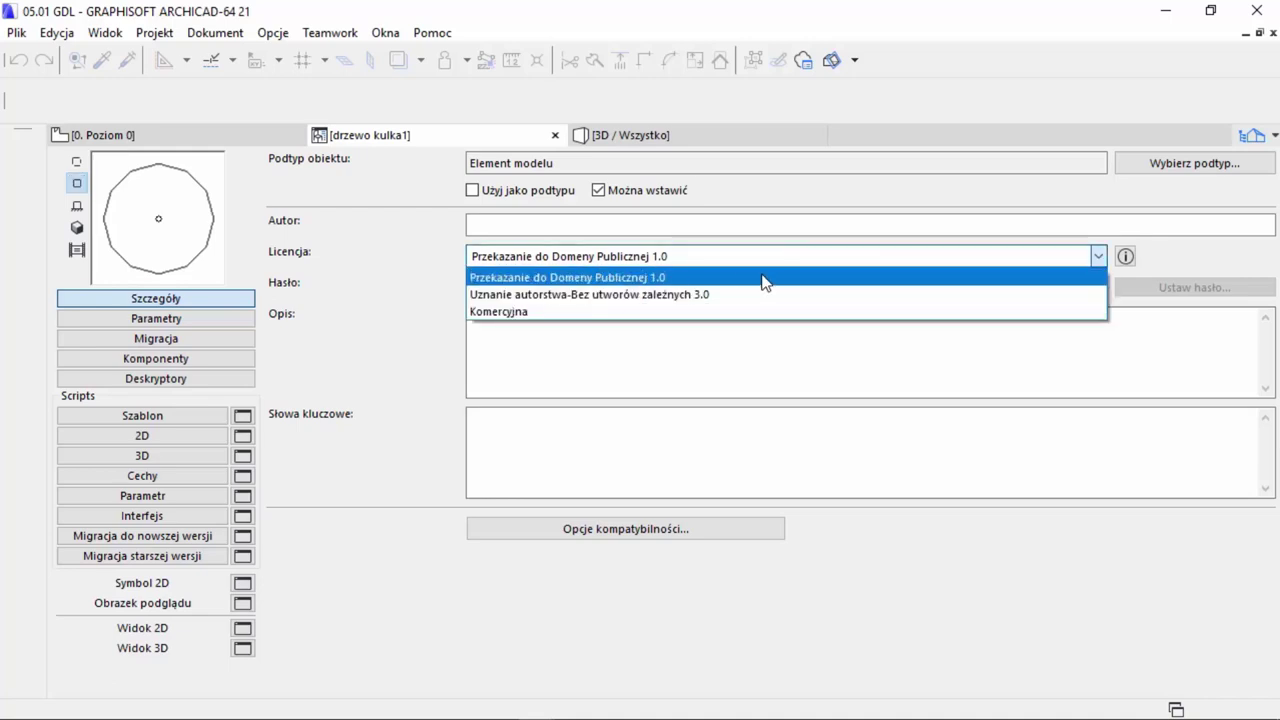
pyautogui.click(758, 196)
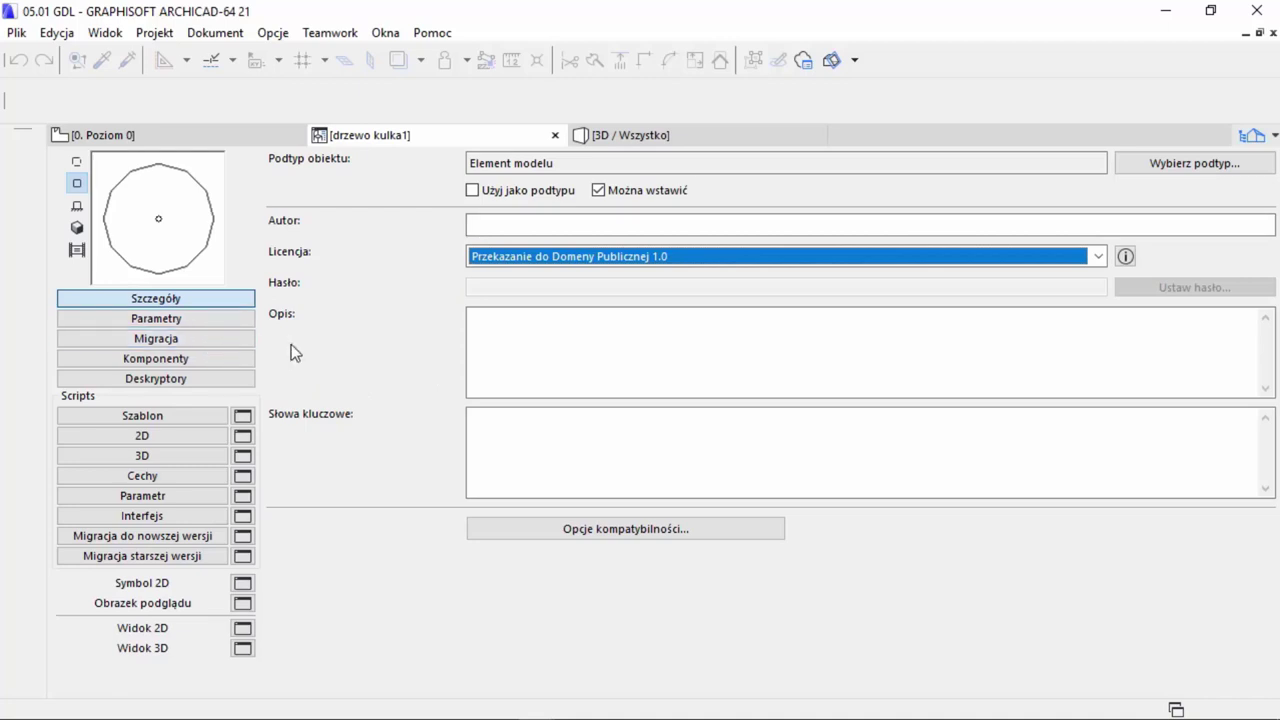
pyautogui.click(200, 437)
pyautogui.click(138, 455)
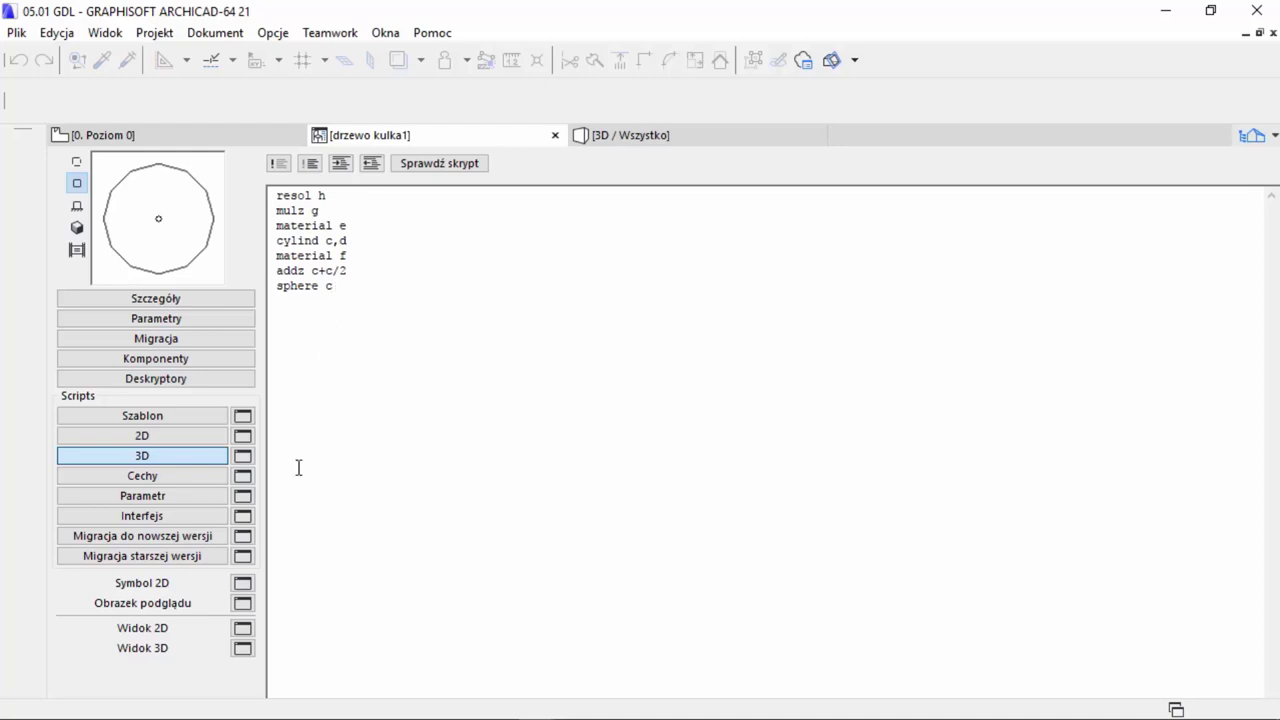
# - Compare the 2D and 3D scripts, then show parameters like srednica kuli 100 and rozdzielczosc 12
pyautogui.click(160, 435)
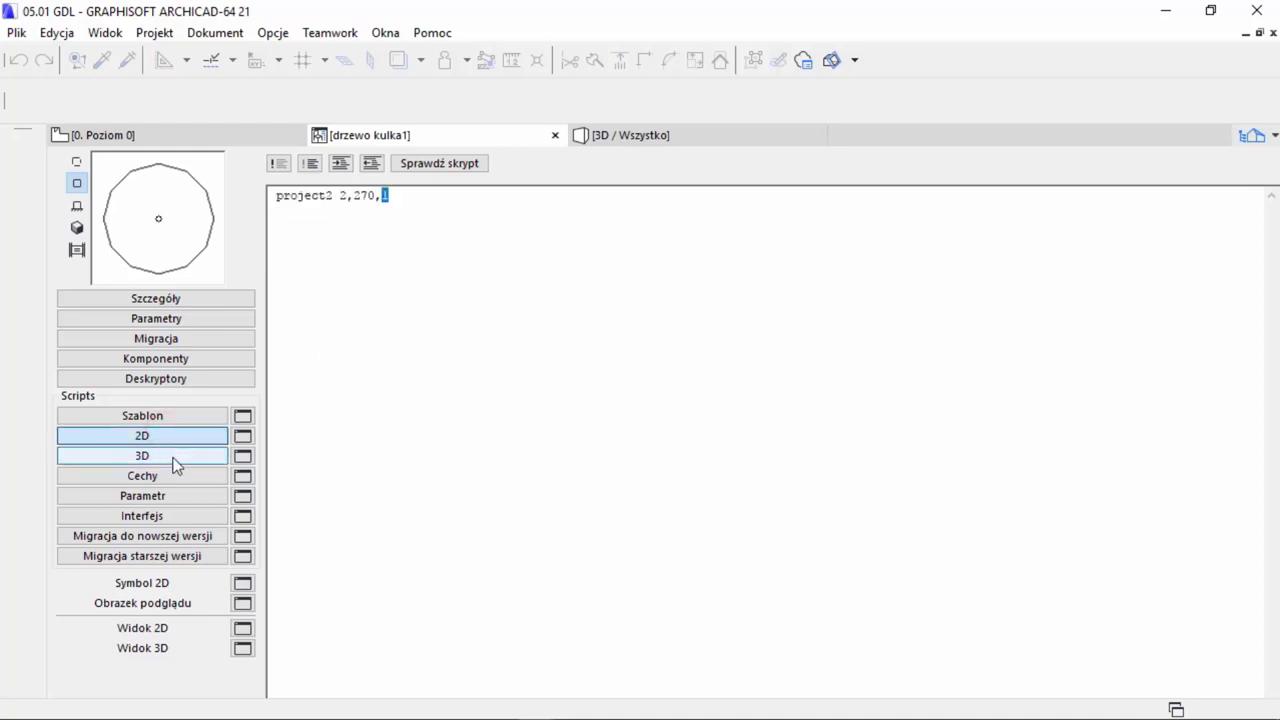
pyautogui.click(173, 458)
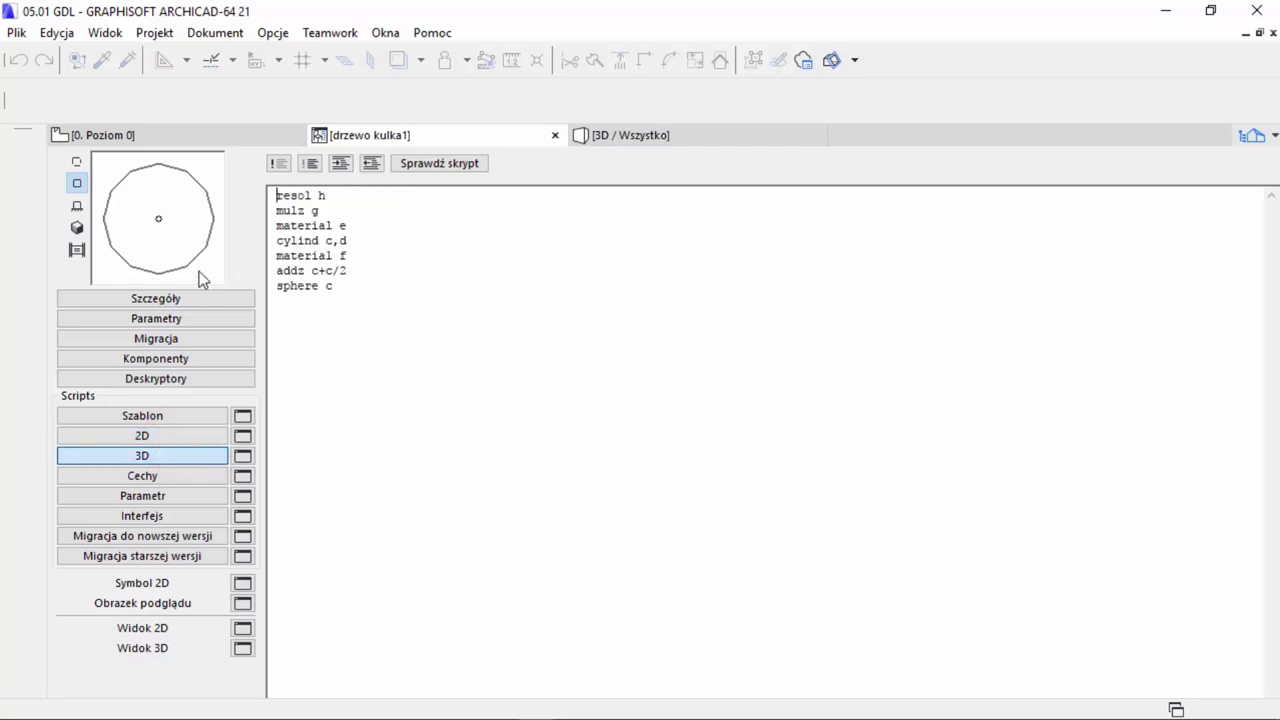
pyautogui.click(76, 226)
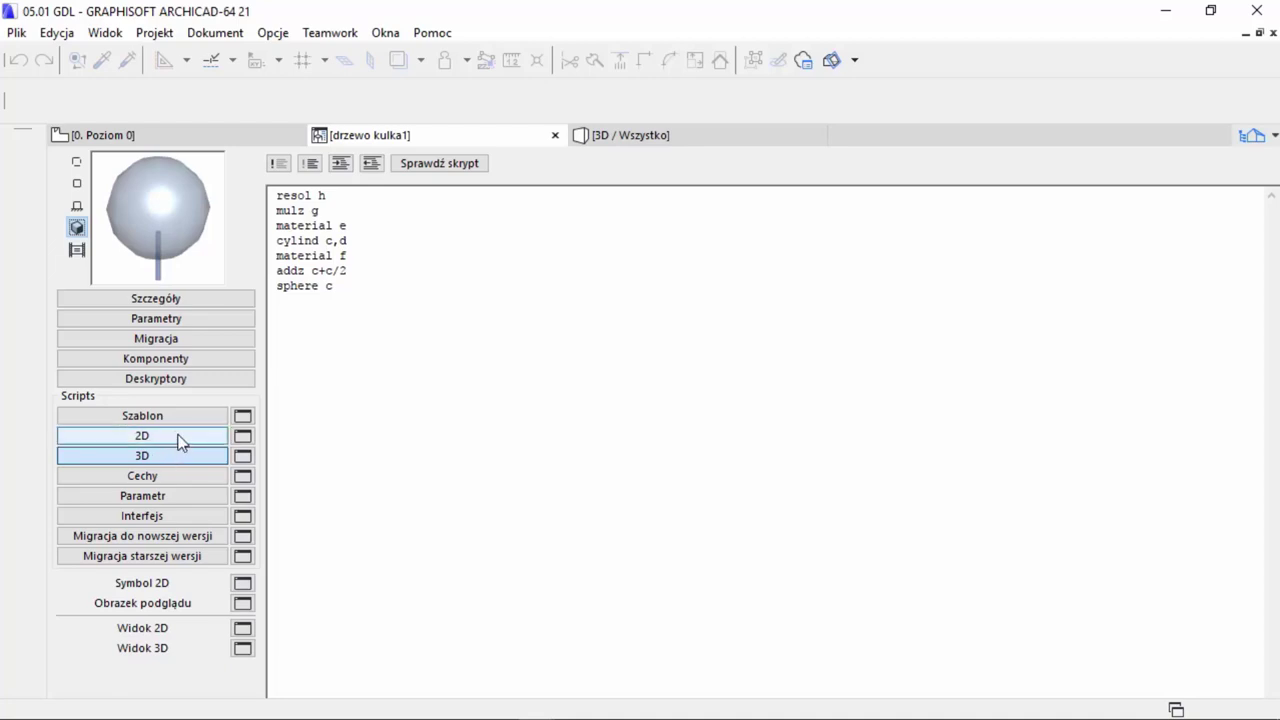
pyautogui.click(177, 436)
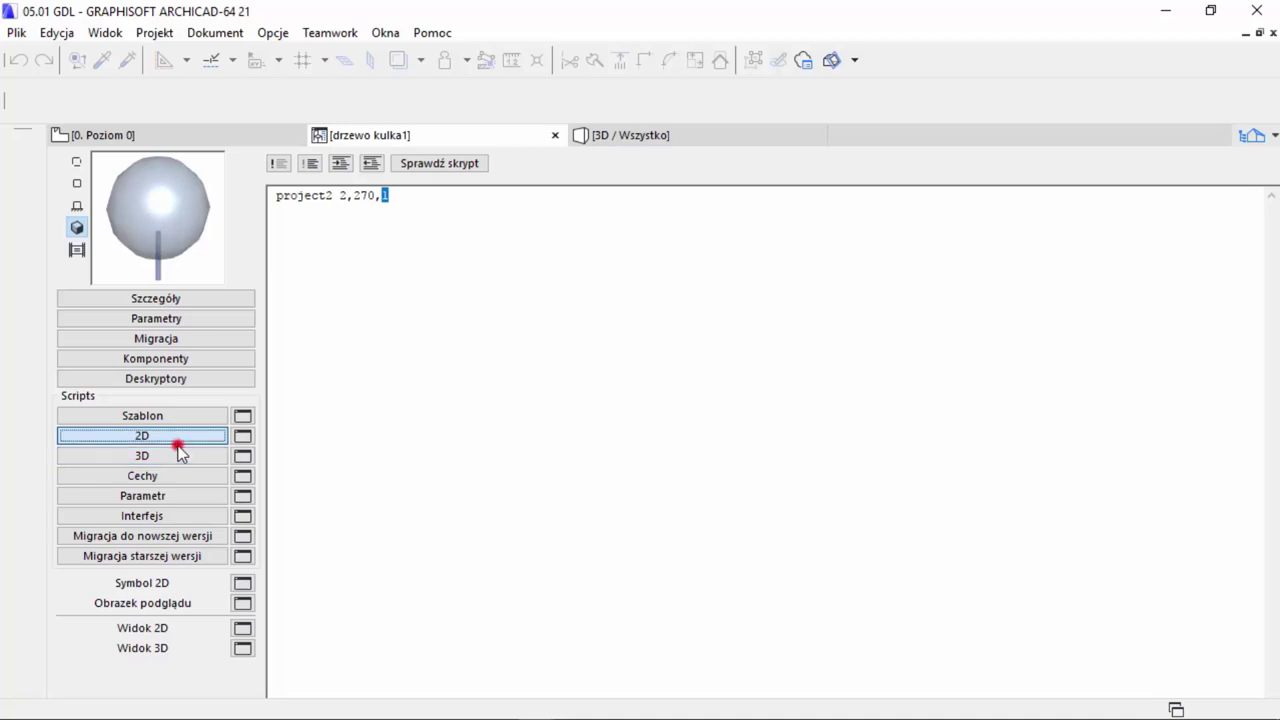
pyautogui.click(177, 452)
pyautogui.click(170, 438)
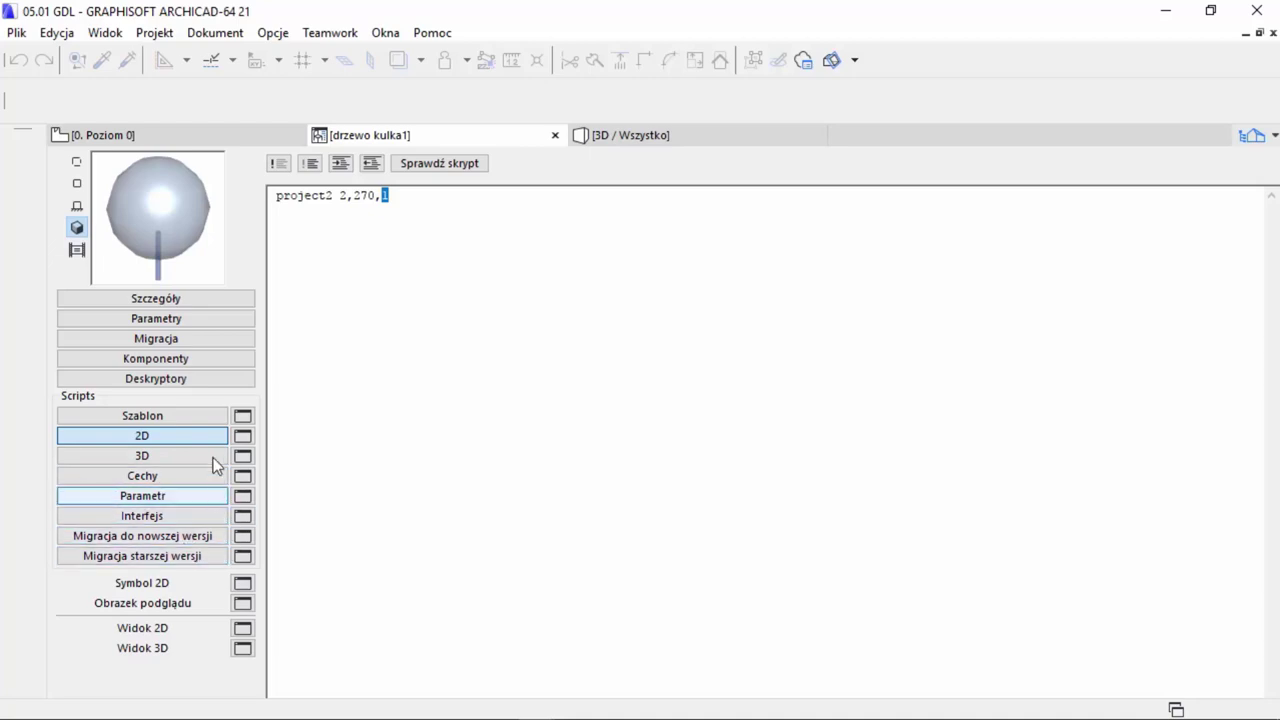
pyautogui.click(191, 318)
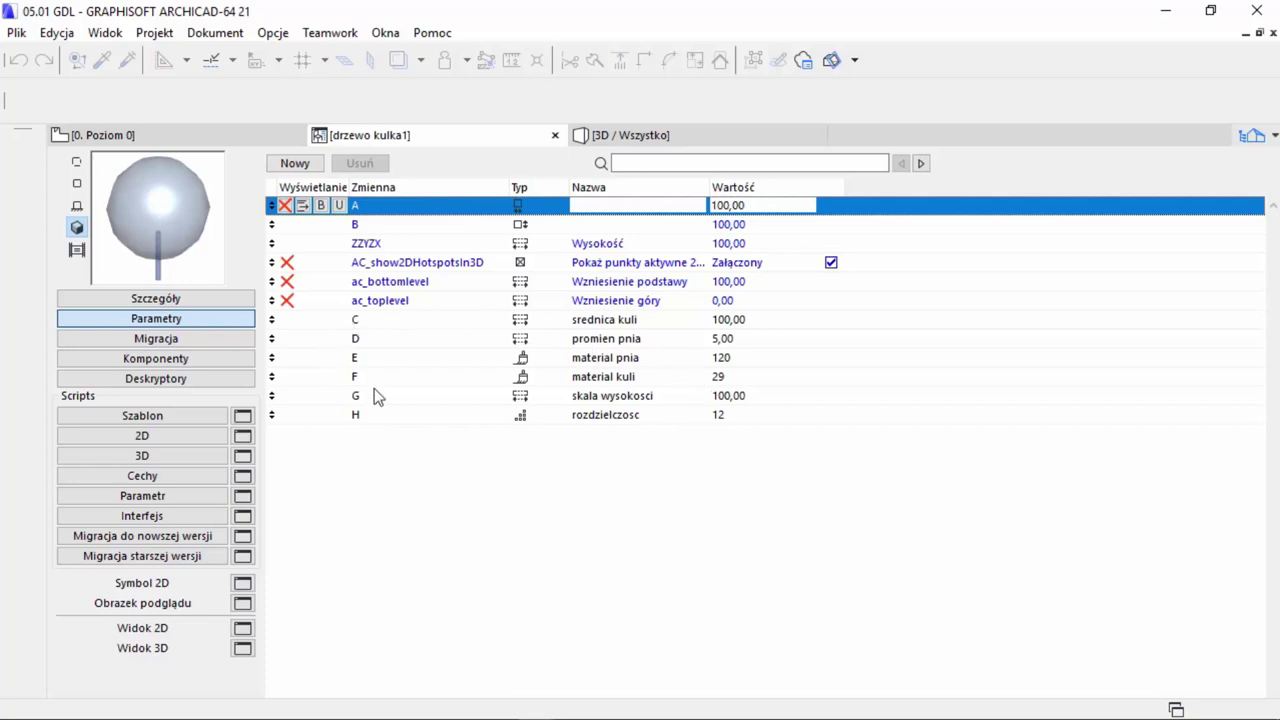
# - Open the Symbol 2D and Obrazek podglądu windows as tabs, returning to the script editor
pyautogui.click(180, 455)
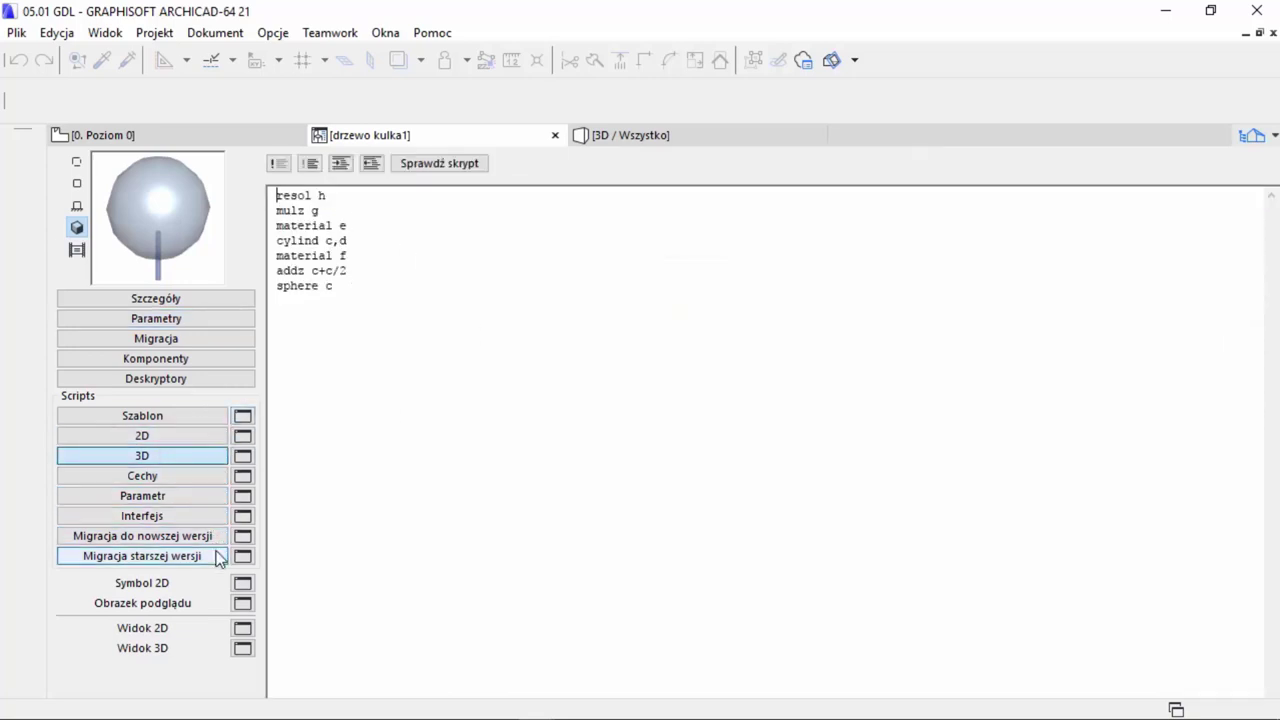
pyautogui.click(242, 583)
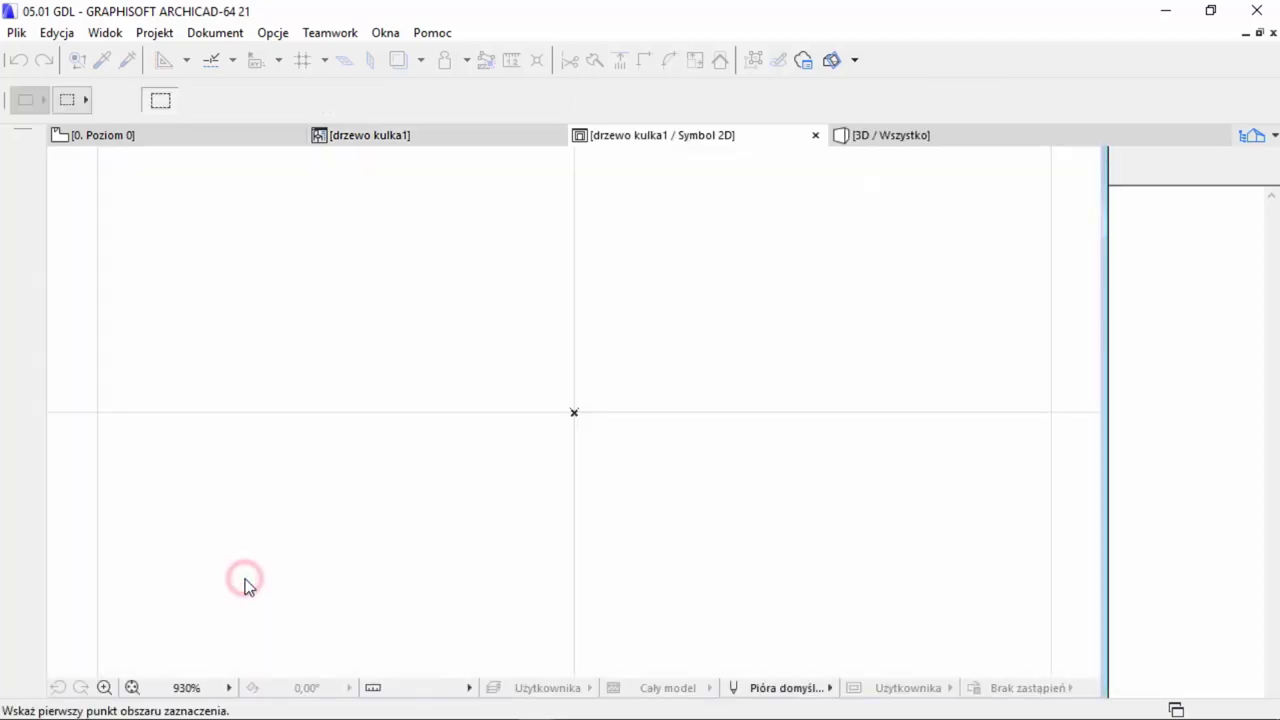
pyautogui.moveTo(440, 135)
pyautogui.click(467, 135)
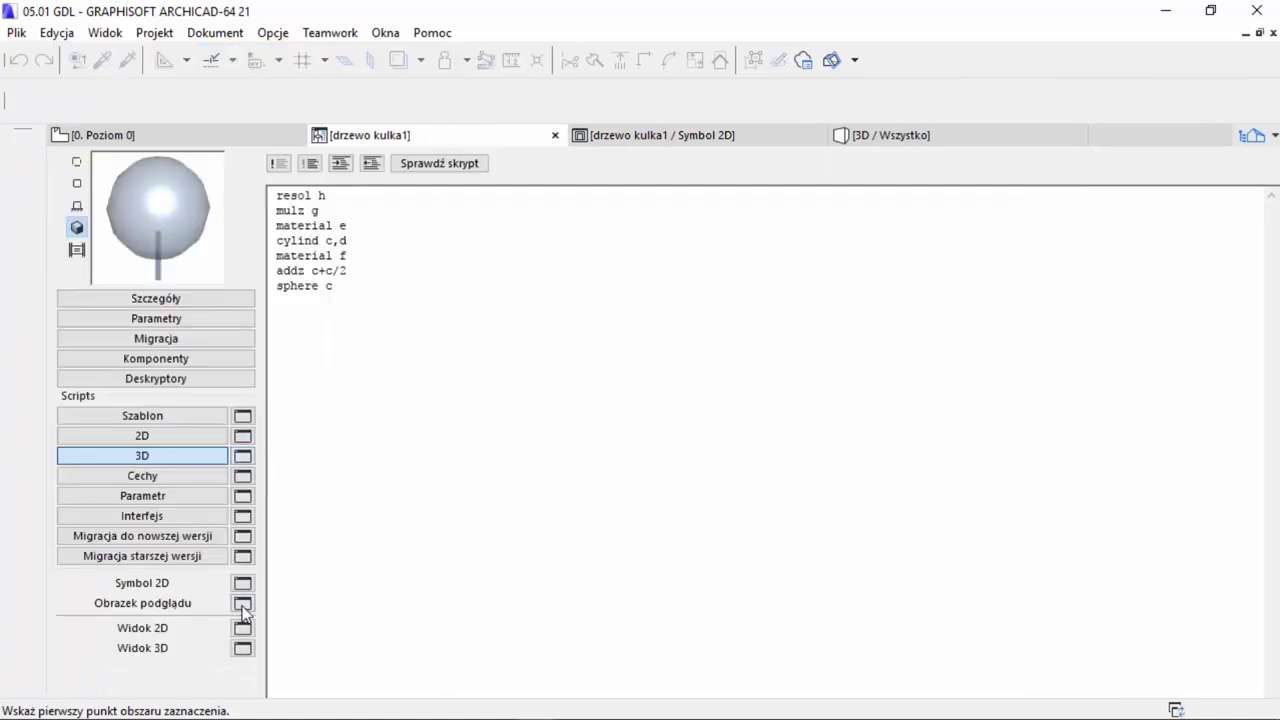
pyautogui.click(243, 603)
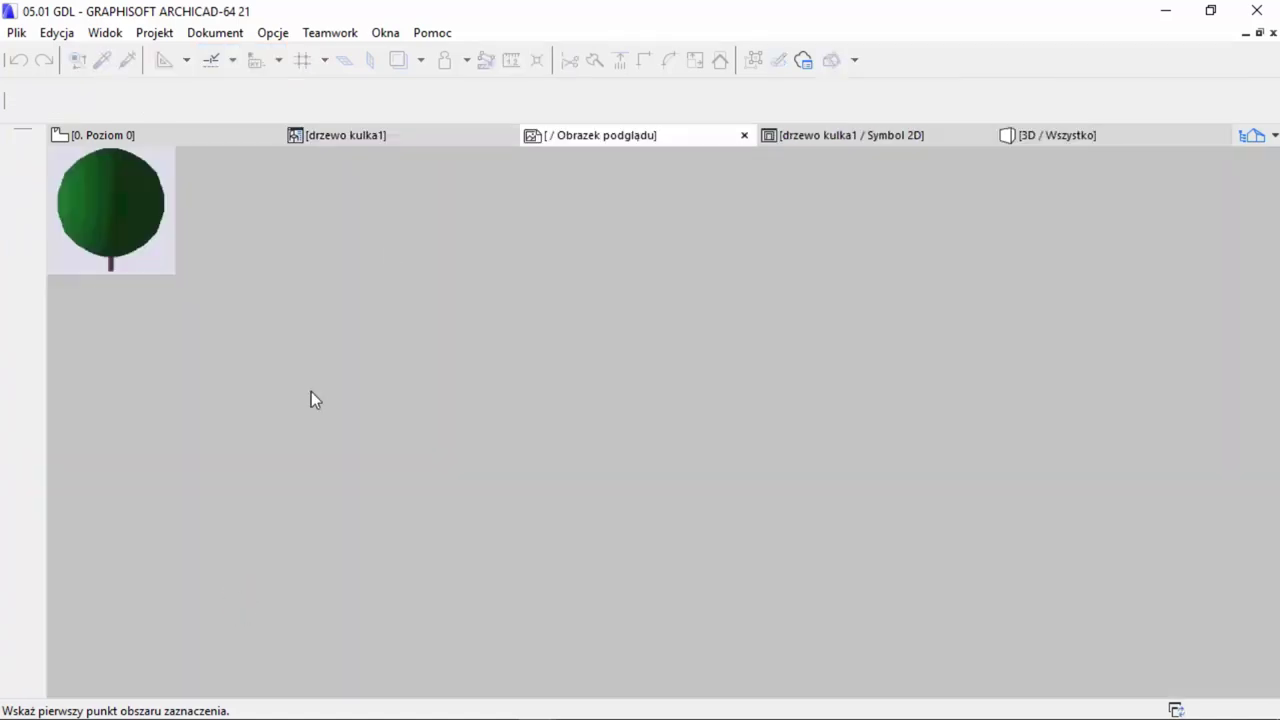
pyautogui.click(421, 135)
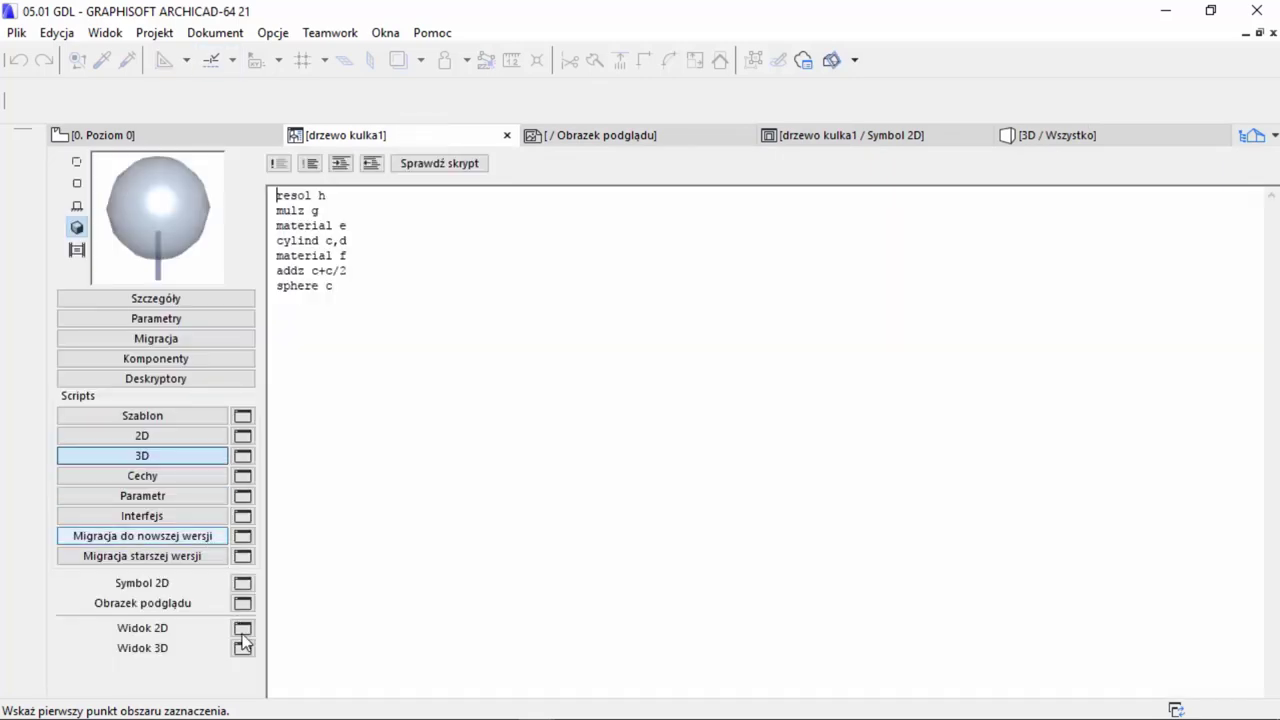
# - Open the Widok 2D and Widok 3D windows, then show the project2 2,270,1 2D script
pyautogui.click(243, 628)
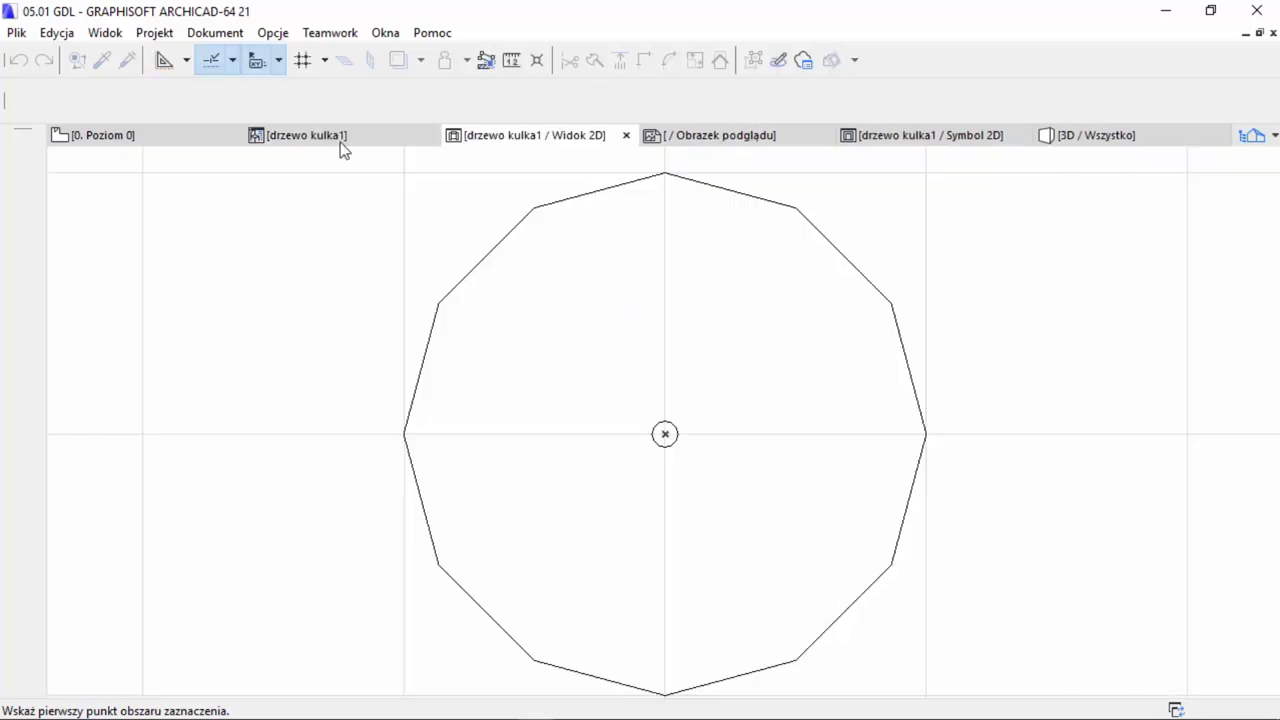
pyautogui.click(337, 137)
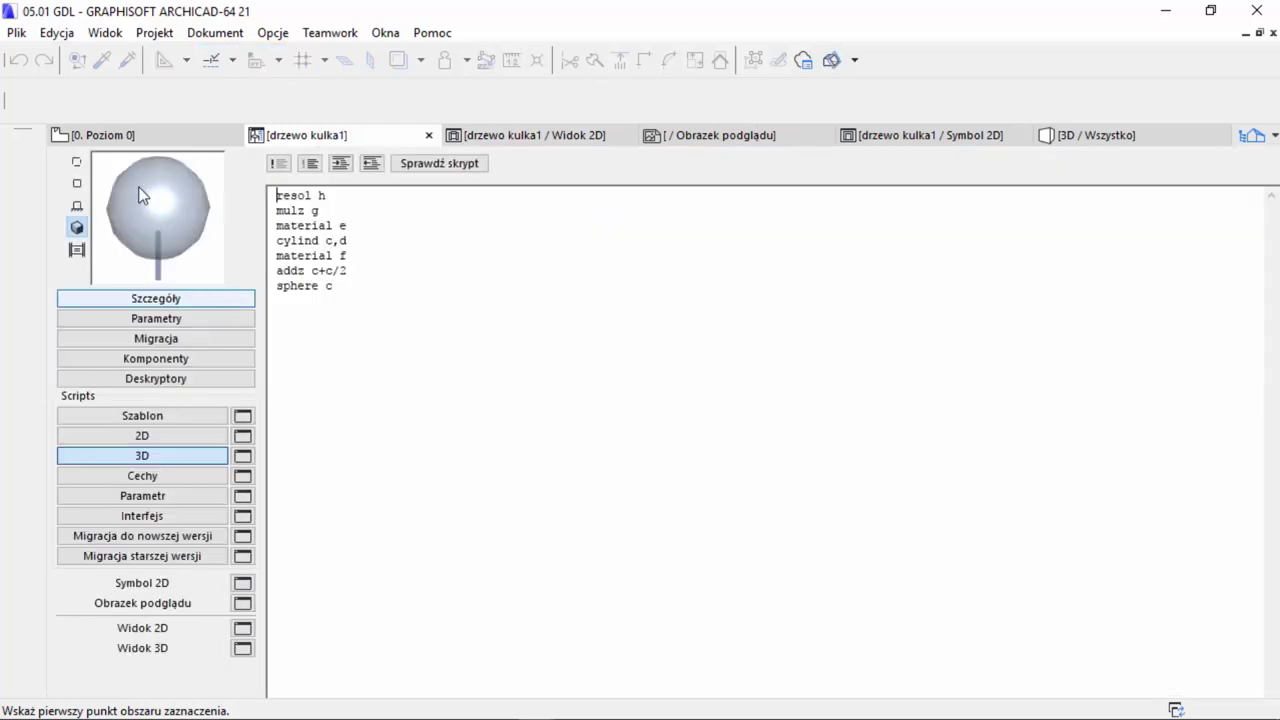
pyautogui.click(180, 437)
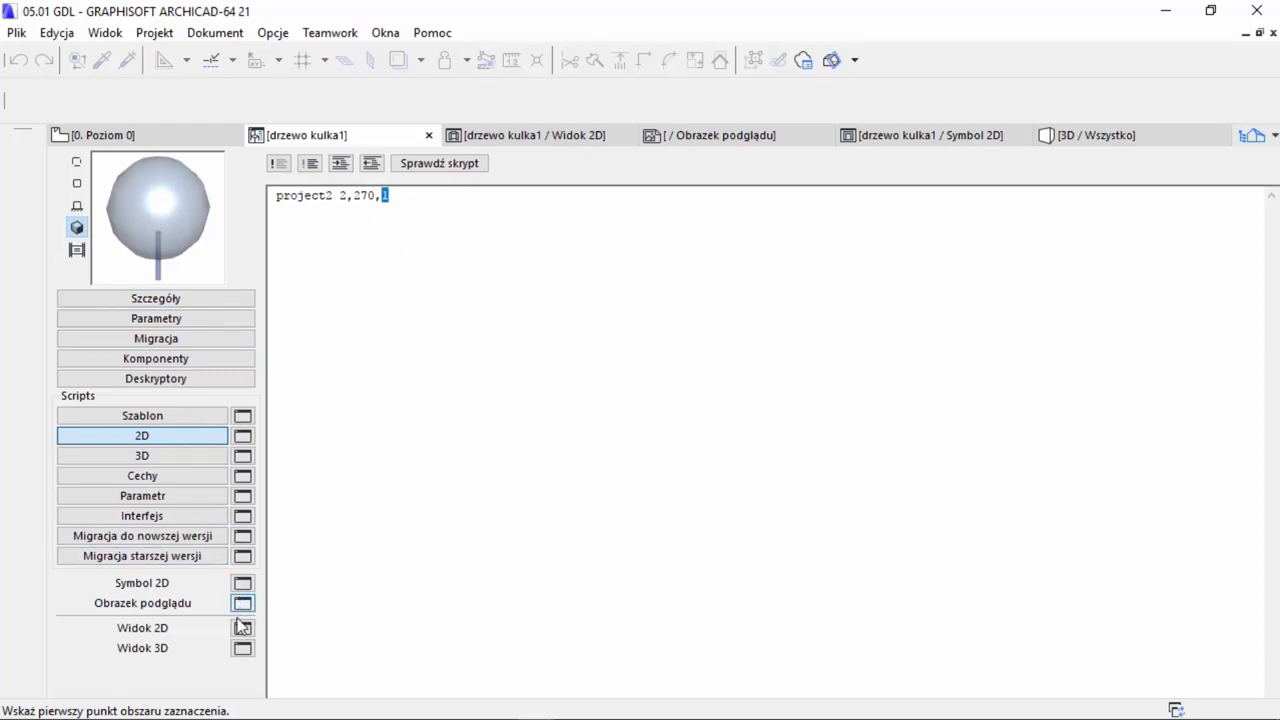
pyautogui.click(243, 648)
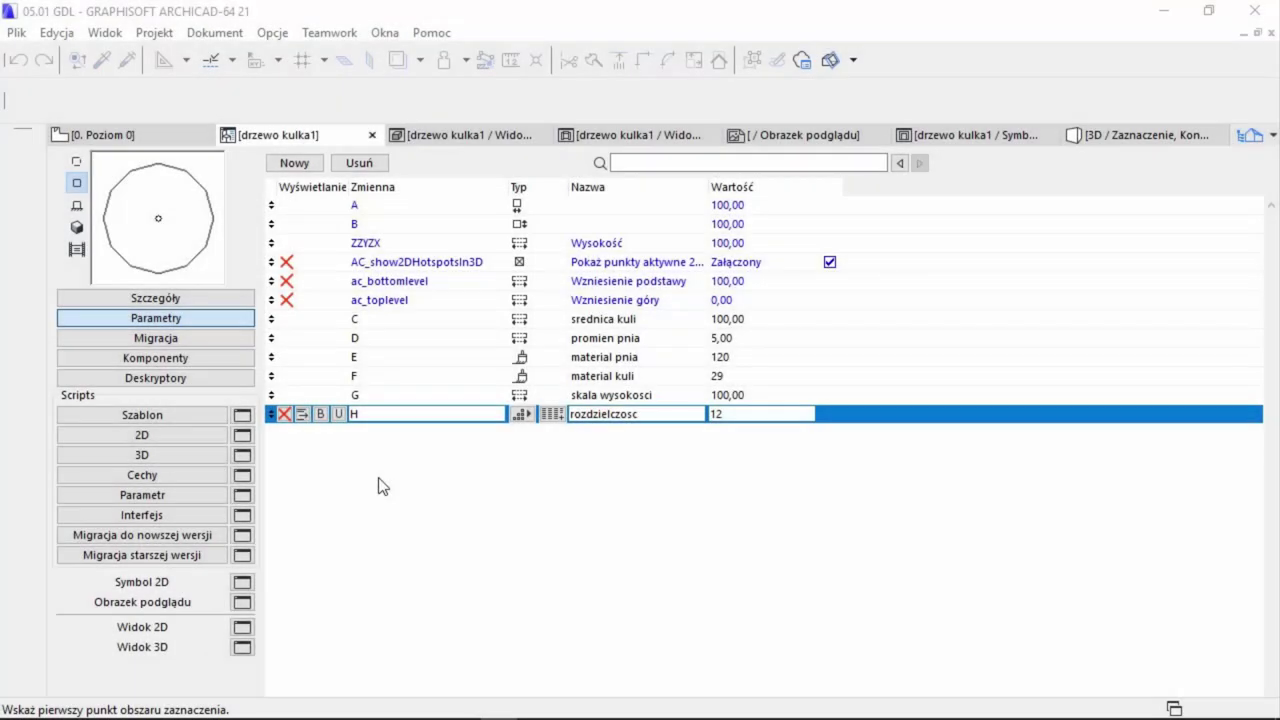
pyautogui.click(380, 486)
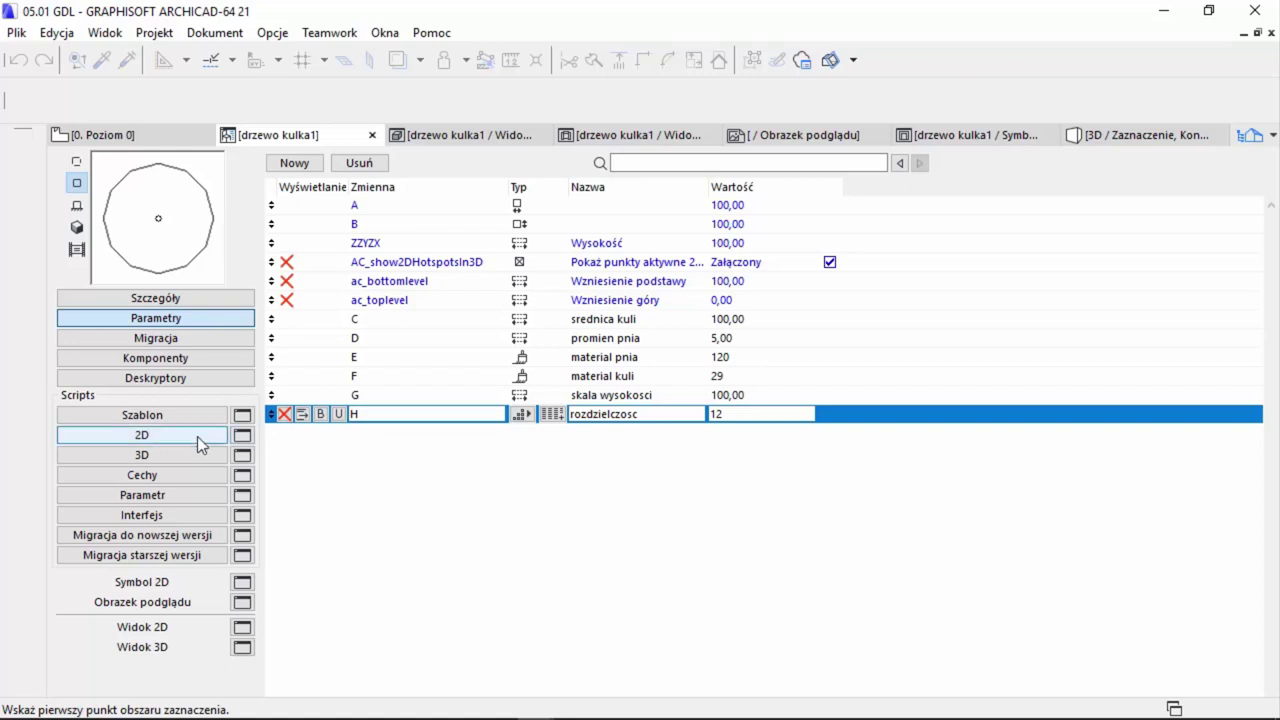
pyautogui.click(171, 434)
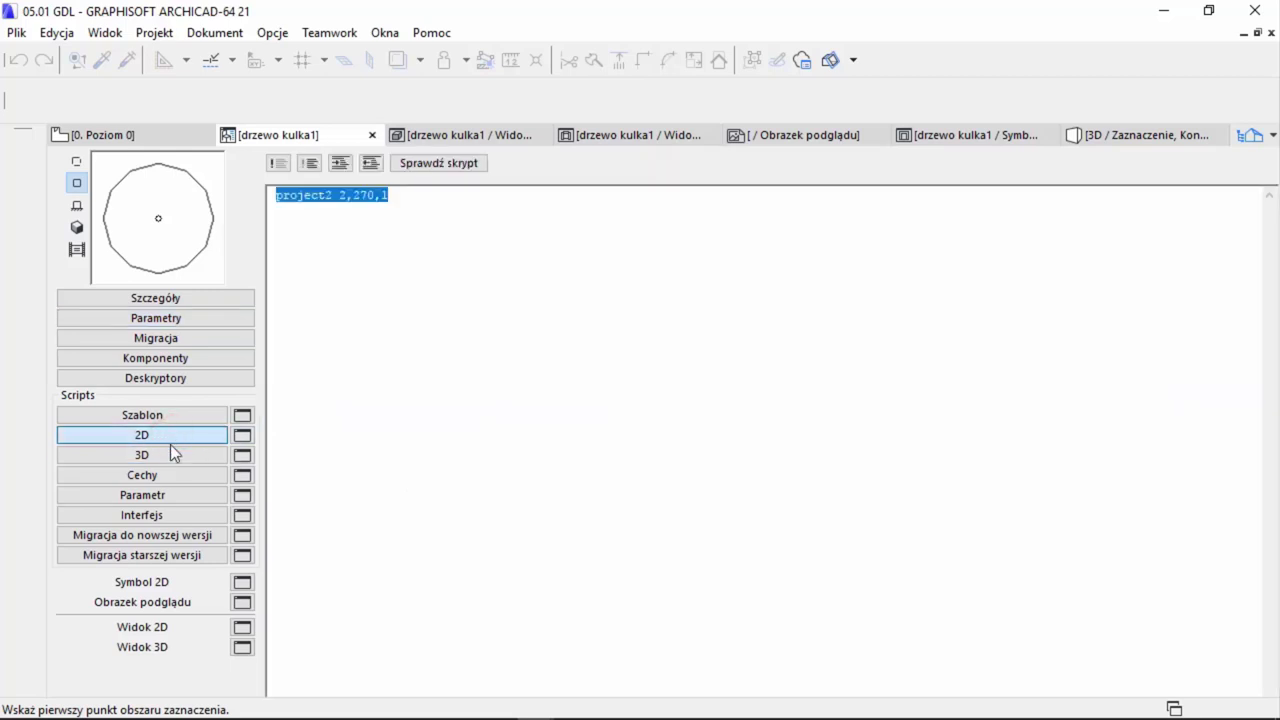
# - In the 3D script, highlight the sphere c and cylind c,d lines and check the 3D preview
pyautogui.click(168, 455)
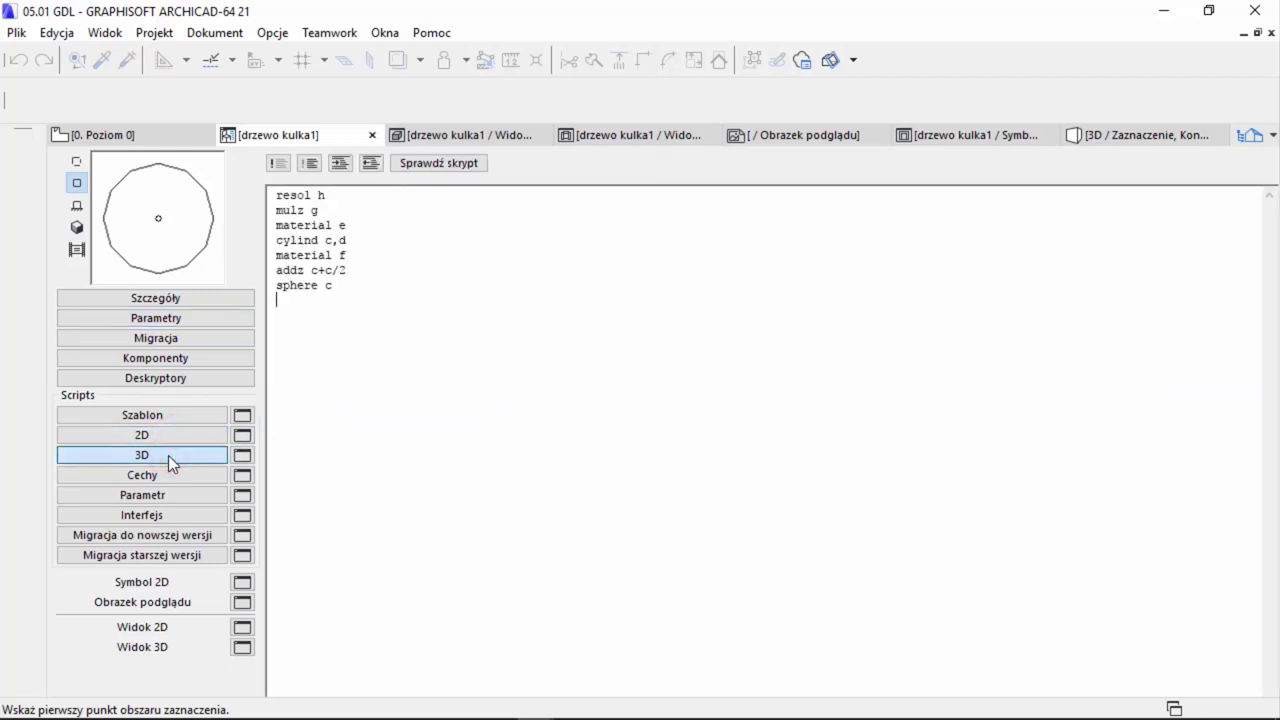
pyautogui.moveTo(358, 284); pyautogui.dragTo(270, 293)
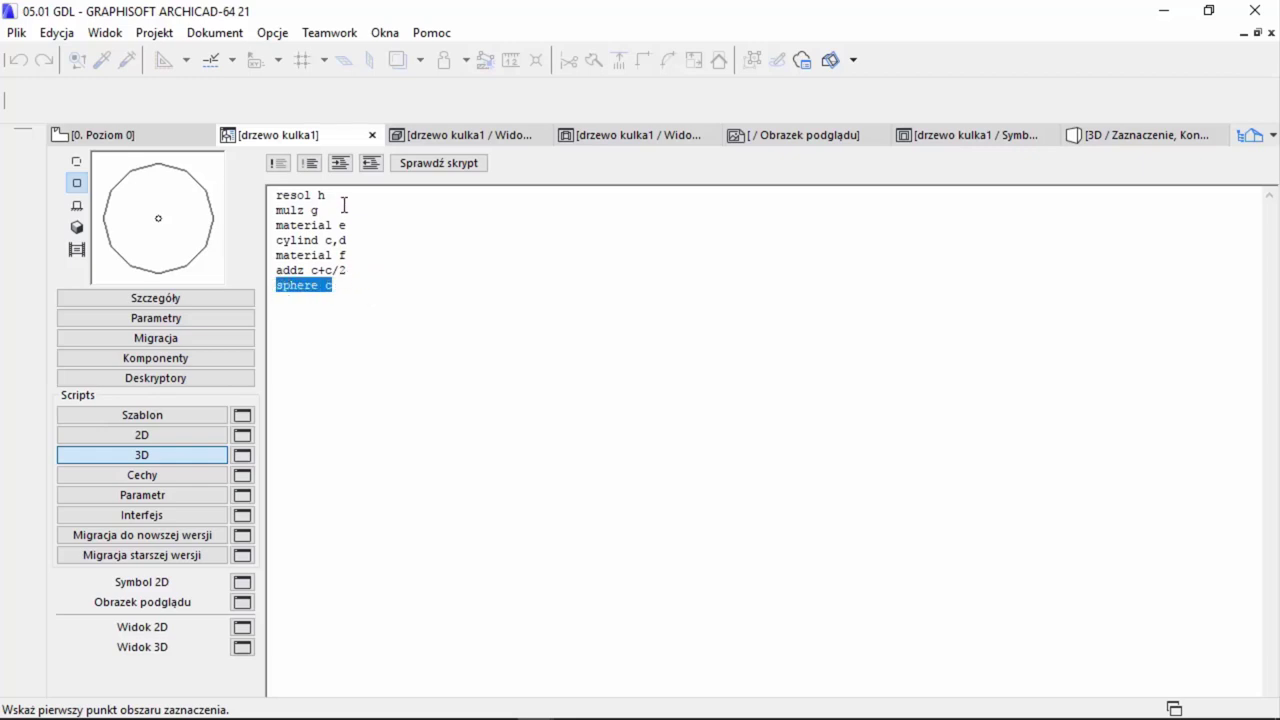
pyautogui.moveTo(347, 241); pyautogui.dragTo(283, 241)
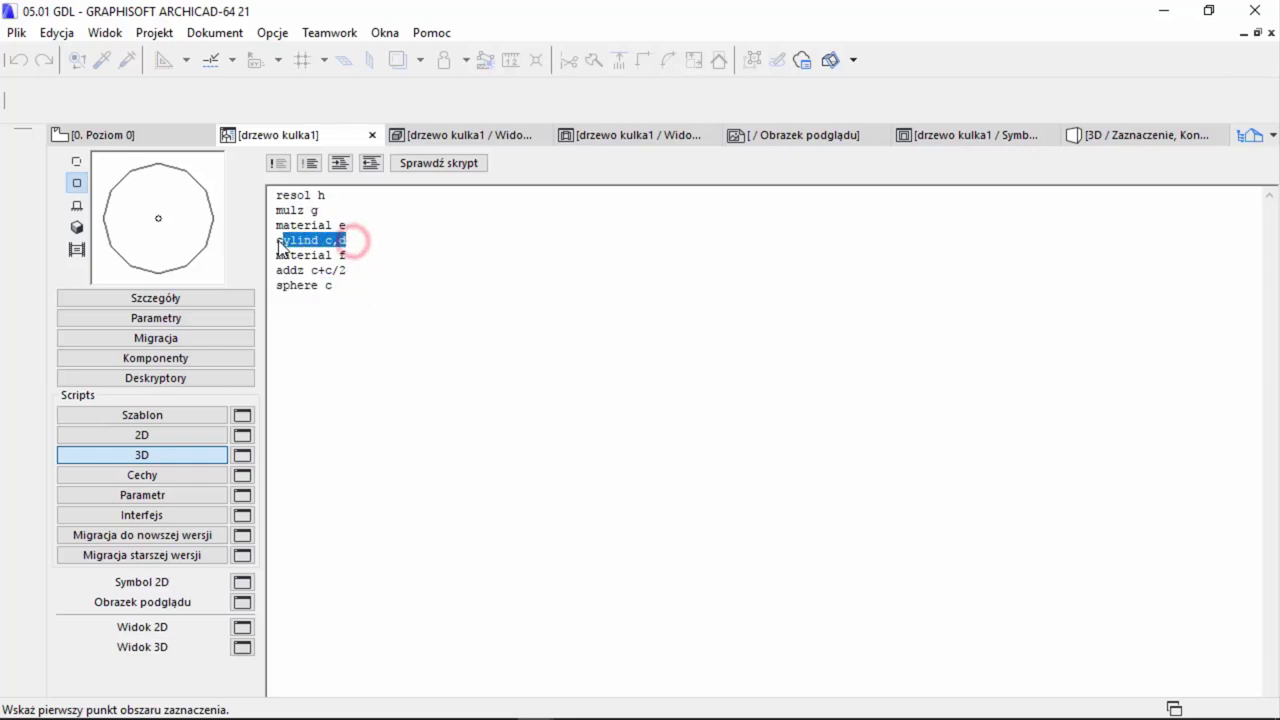
pyautogui.click(74, 226)
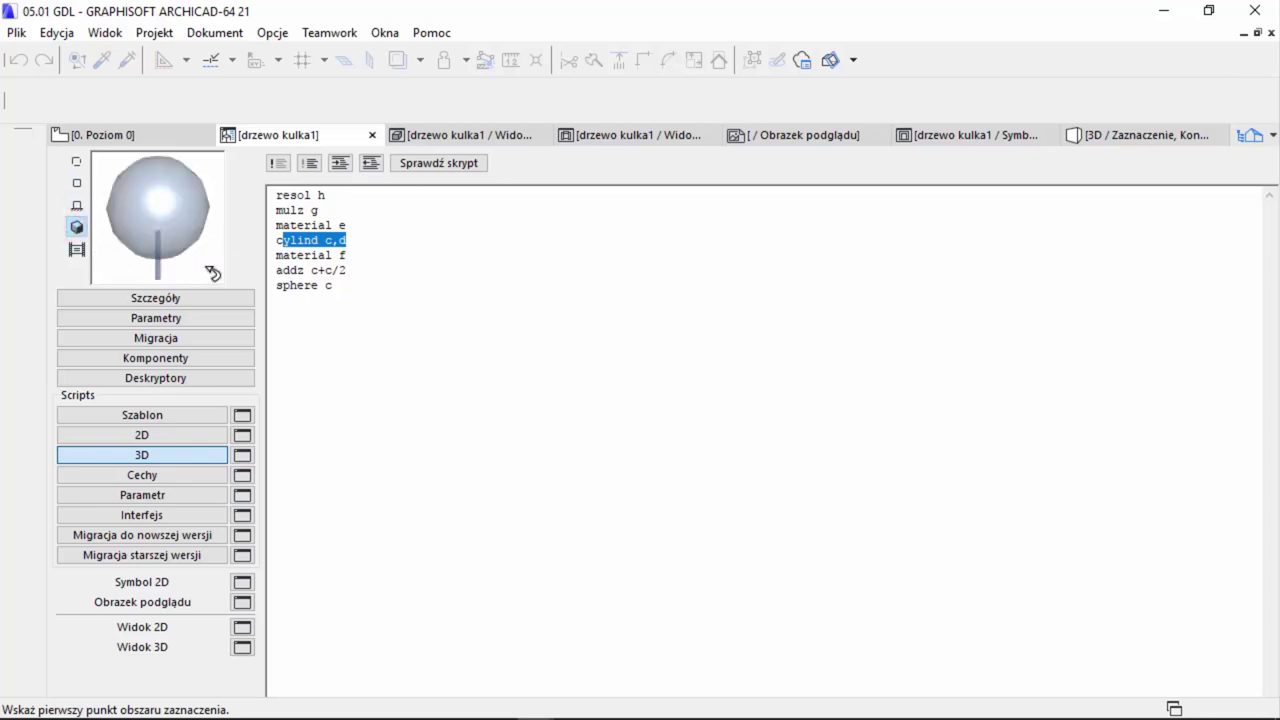
pyautogui.click(209, 435)
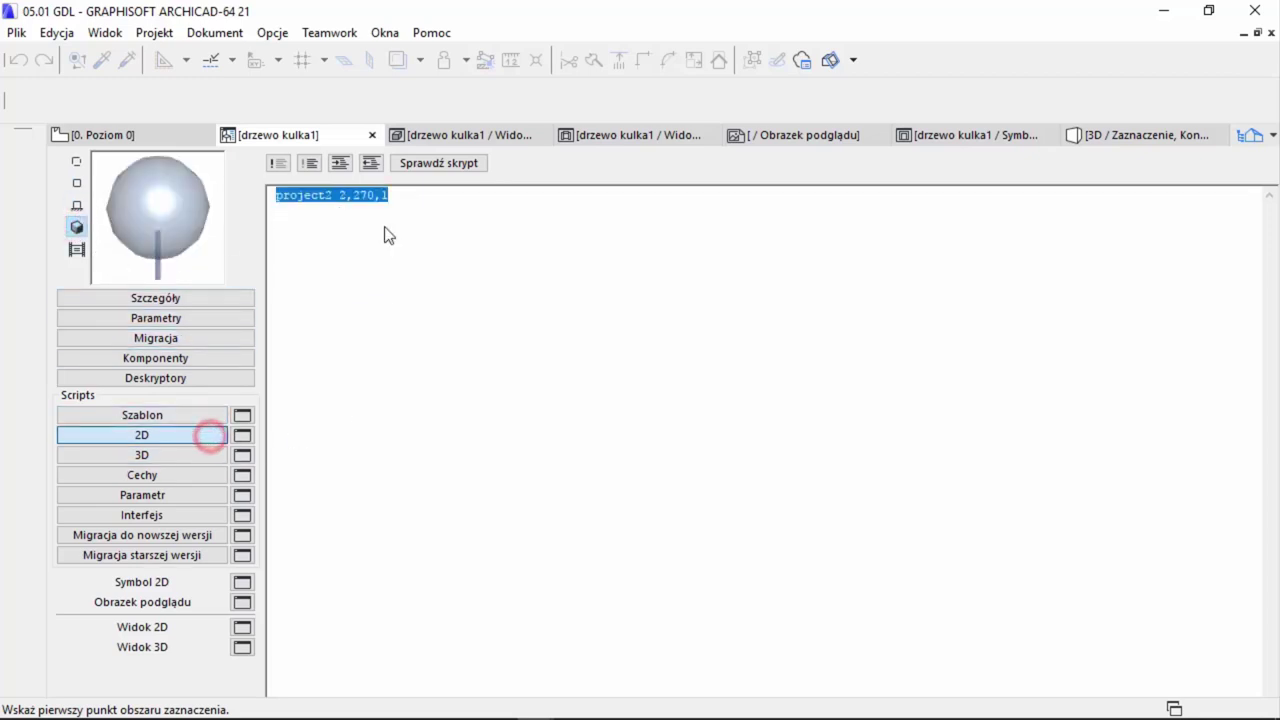
pyautogui.click(180, 455)
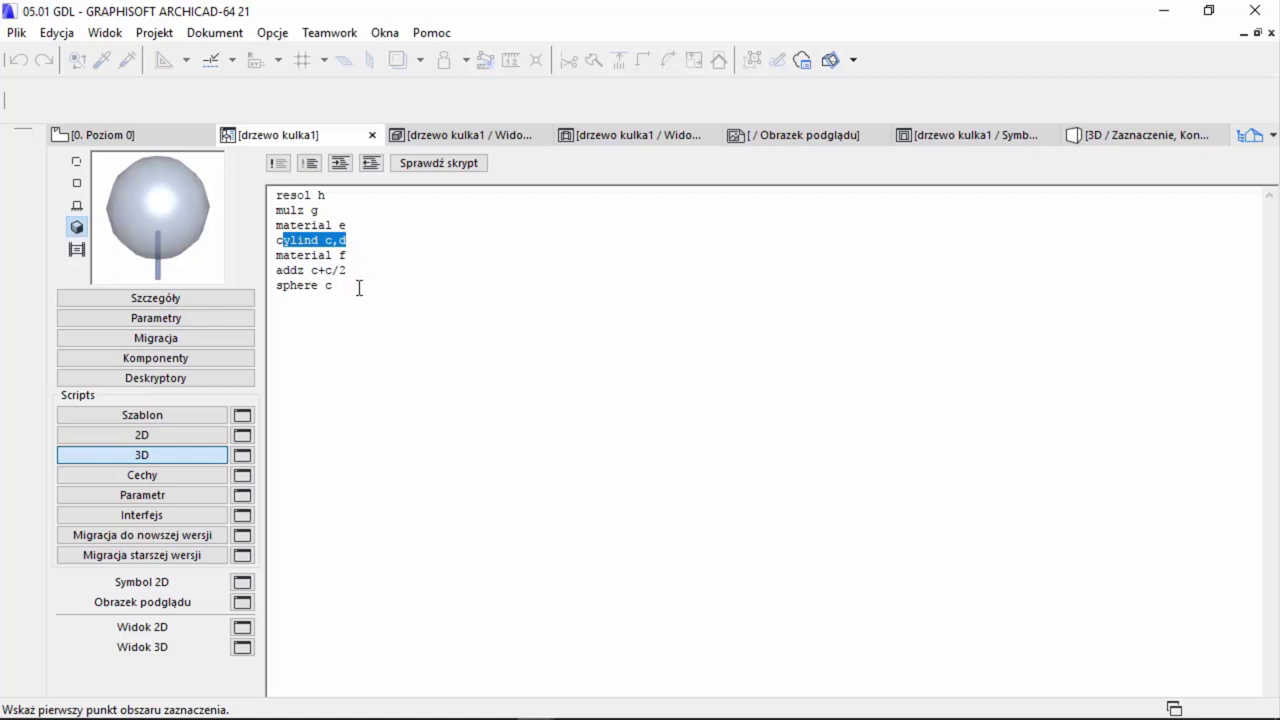
pyautogui.click(338, 197)
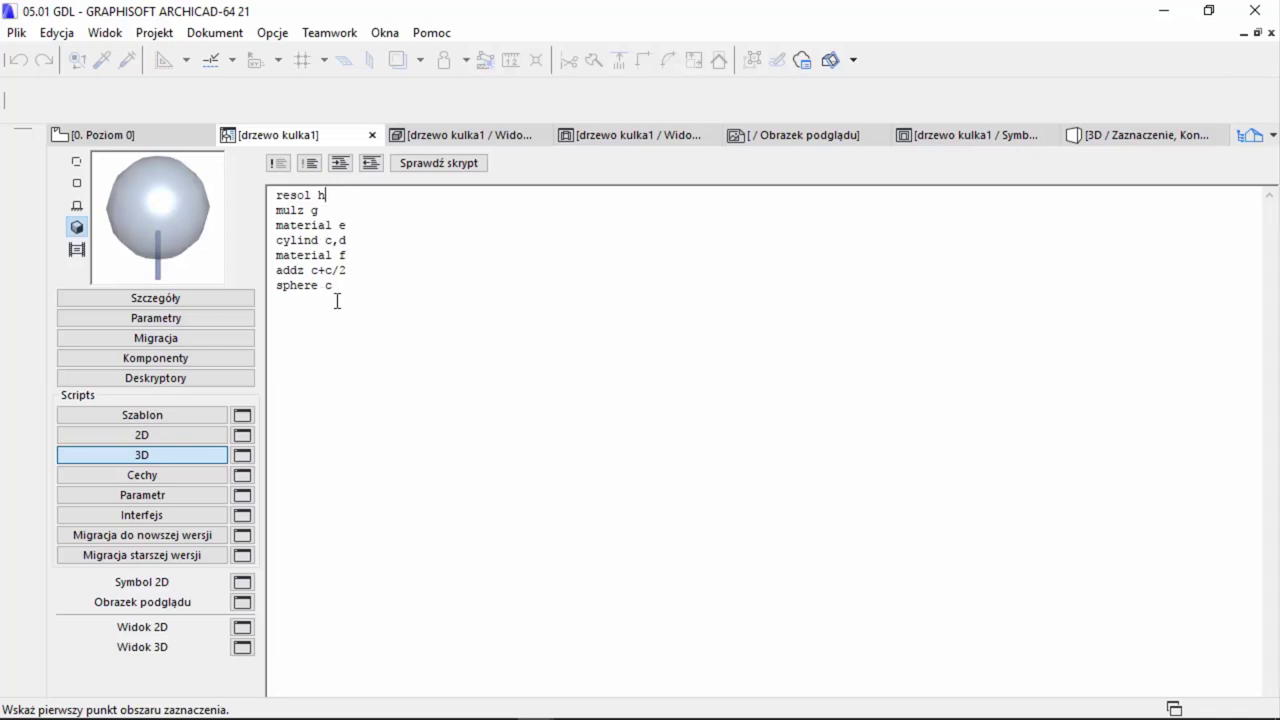
# - Highlight the material e, material f and sphere c lines of the 3D script
pyautogui.click(347, 226)
pyautogui.moveTo(347, 226); pyautogui.dragTo(269, 226)
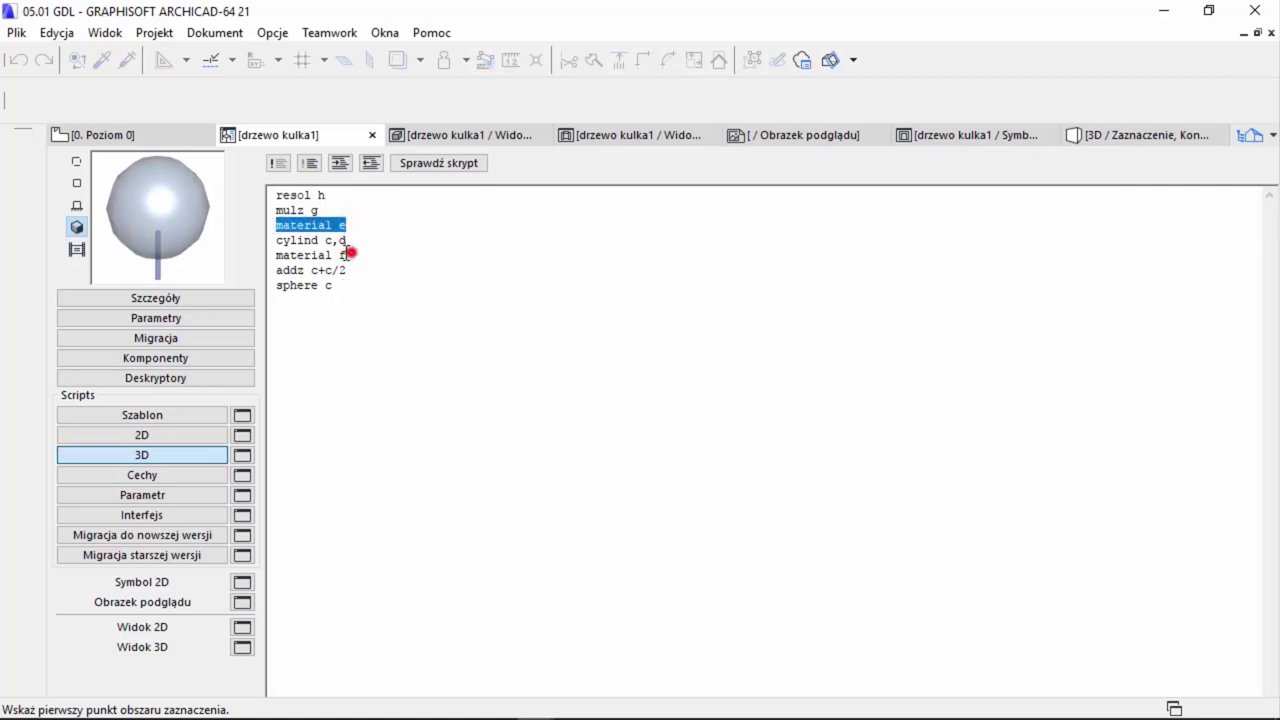
pyautogui.moveTo(347, 255); pyautogui.dragTo(268, 255)
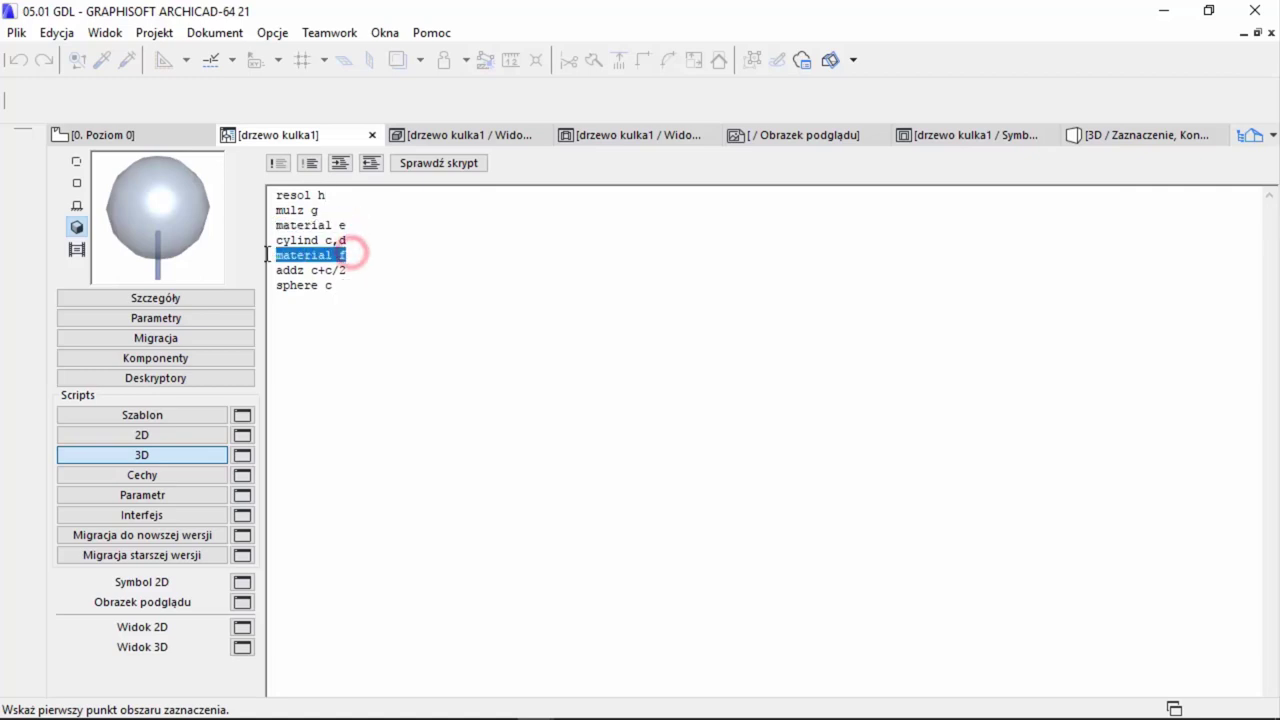
pyautogui.click(343, 293)
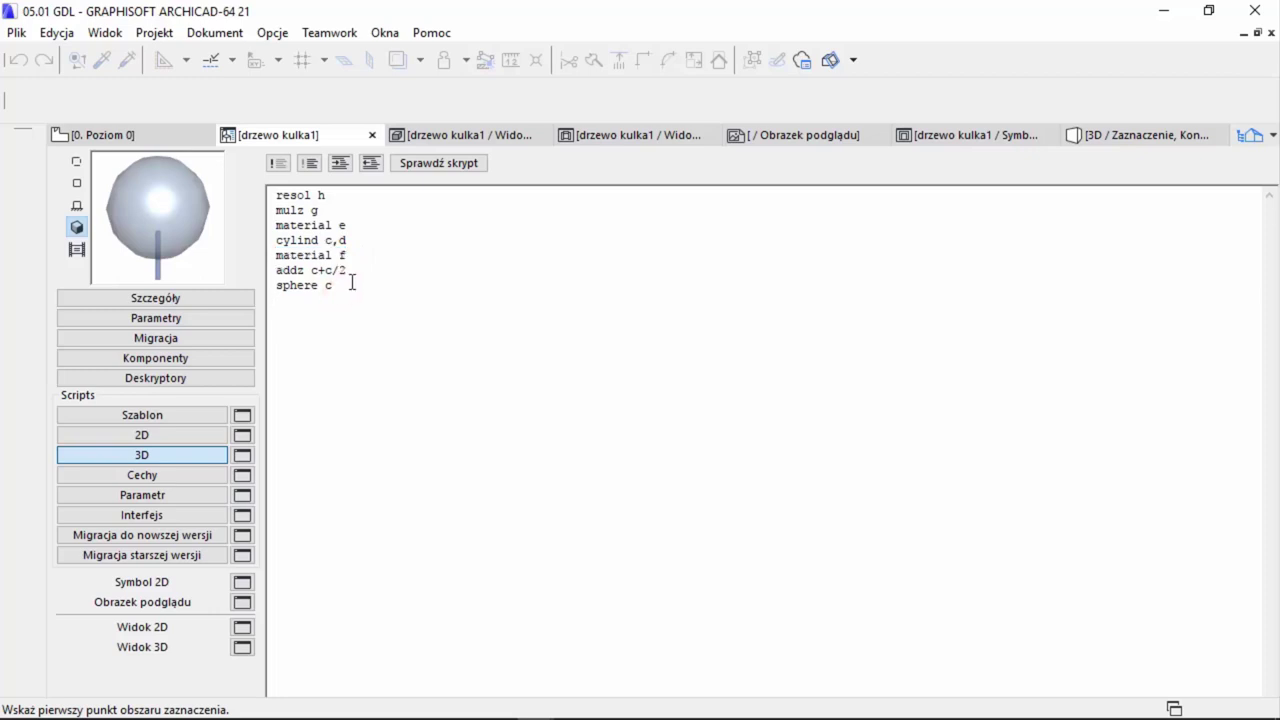
pyautogui.moveTo(350, 286); pyautogui.dragTo(269, 287)
pyautogui.click(343, 194)
# - Select the h in resol h and show the parameter list where H is rozdzielczosc 12
pyautogui.doubleClick(343, 194)
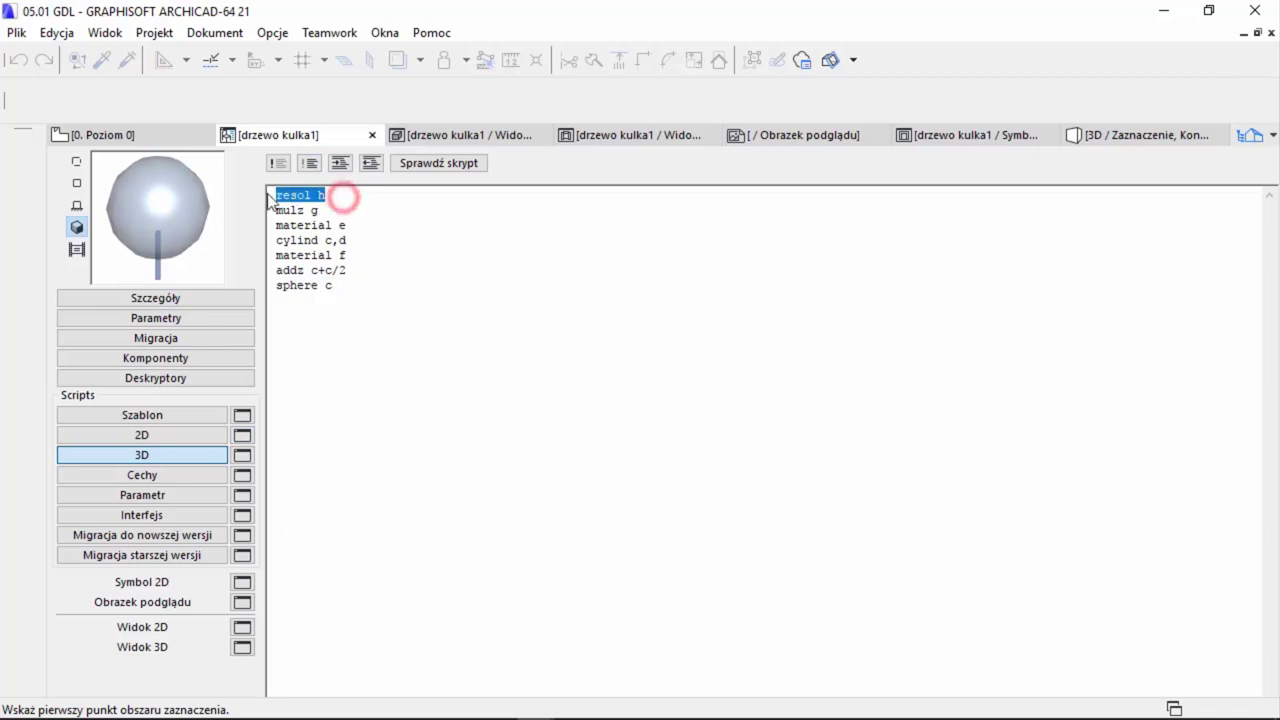
pyautogui.click(317, 195)
pyautogui.doubleClick(319, 195)
pyautogui.moveTo(351, 194); pyautogui.dragTo(274, 194)
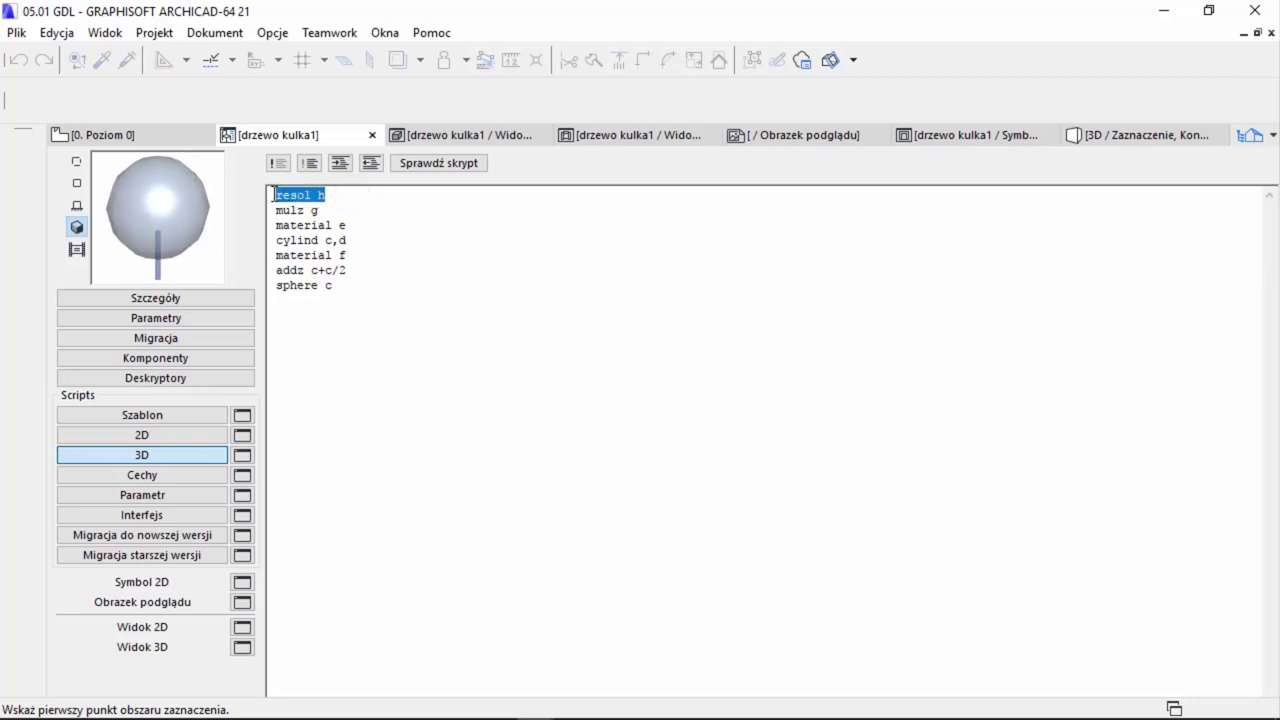
pyautogui.doubleClick(325, 195)
pyautogui.click(205, 318)
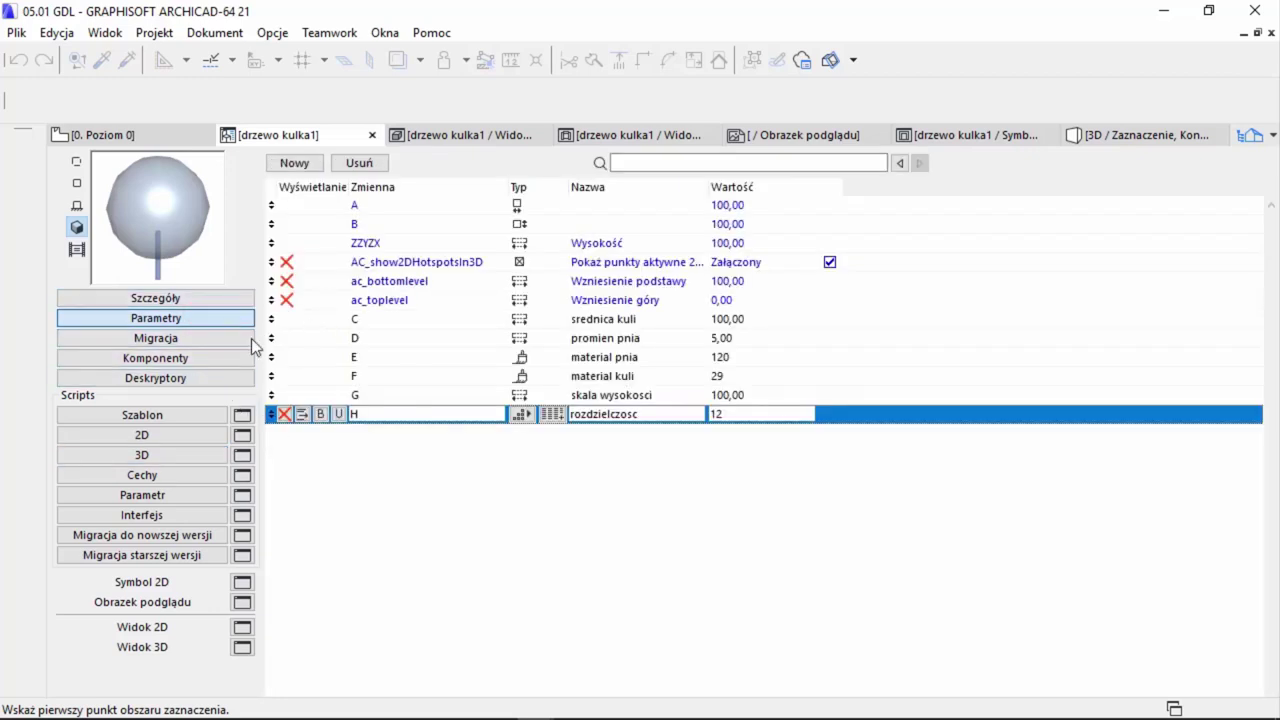
# - Check H's value 12, then open the tree's Object Settings on the 0. Poziom 0 plan
pyautogui.click(366, 415)
pyautogui.click(745, 413)
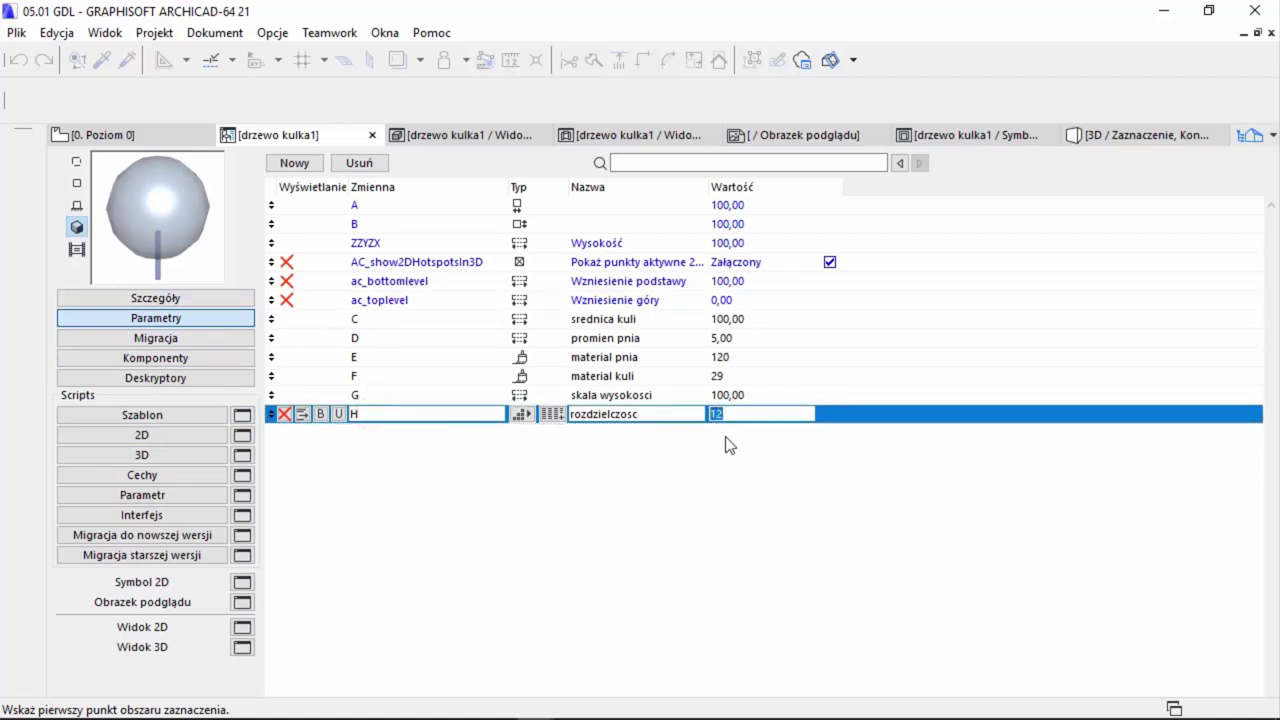
pyautogui.click(171, 131)
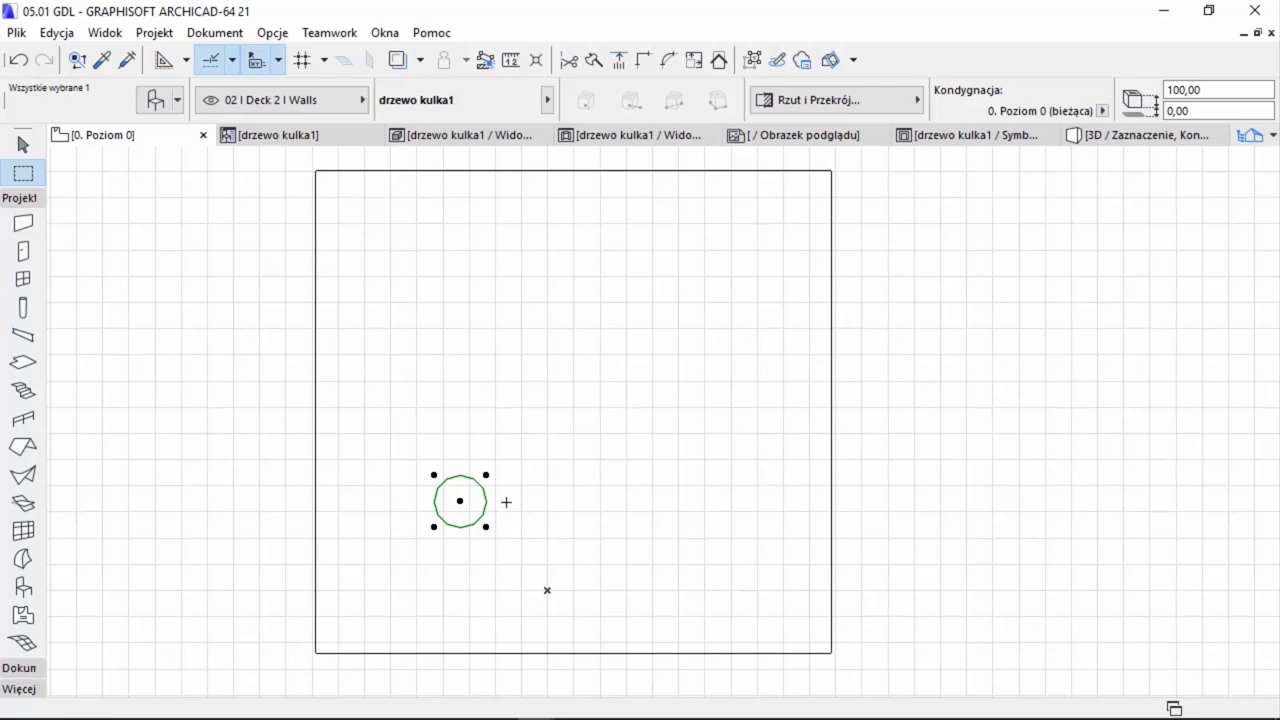
pyautogui.hotkey('ctrl', 't')
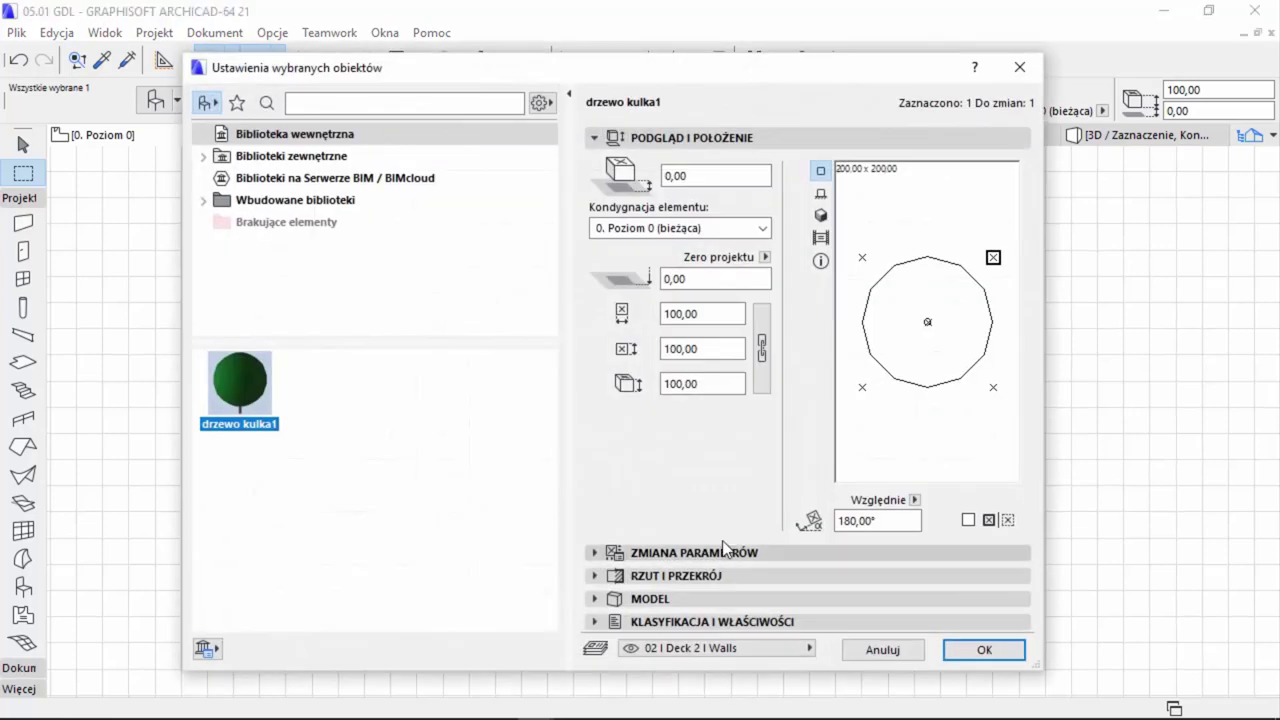
# - Try rozdzielczosc 15 with the 3D preview, then cancel without applying it
pyautogui.click(634, 552)
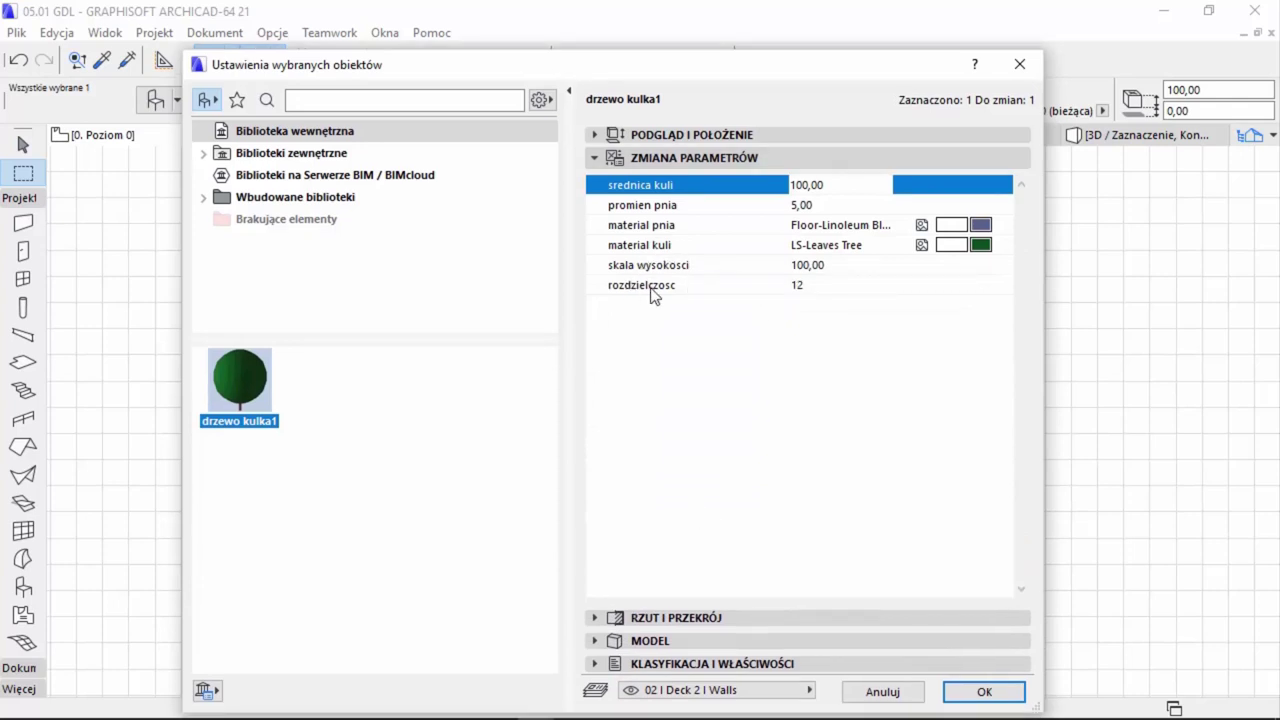
pyautogui.click(807, 285)
pyautogui.click(853, 283)
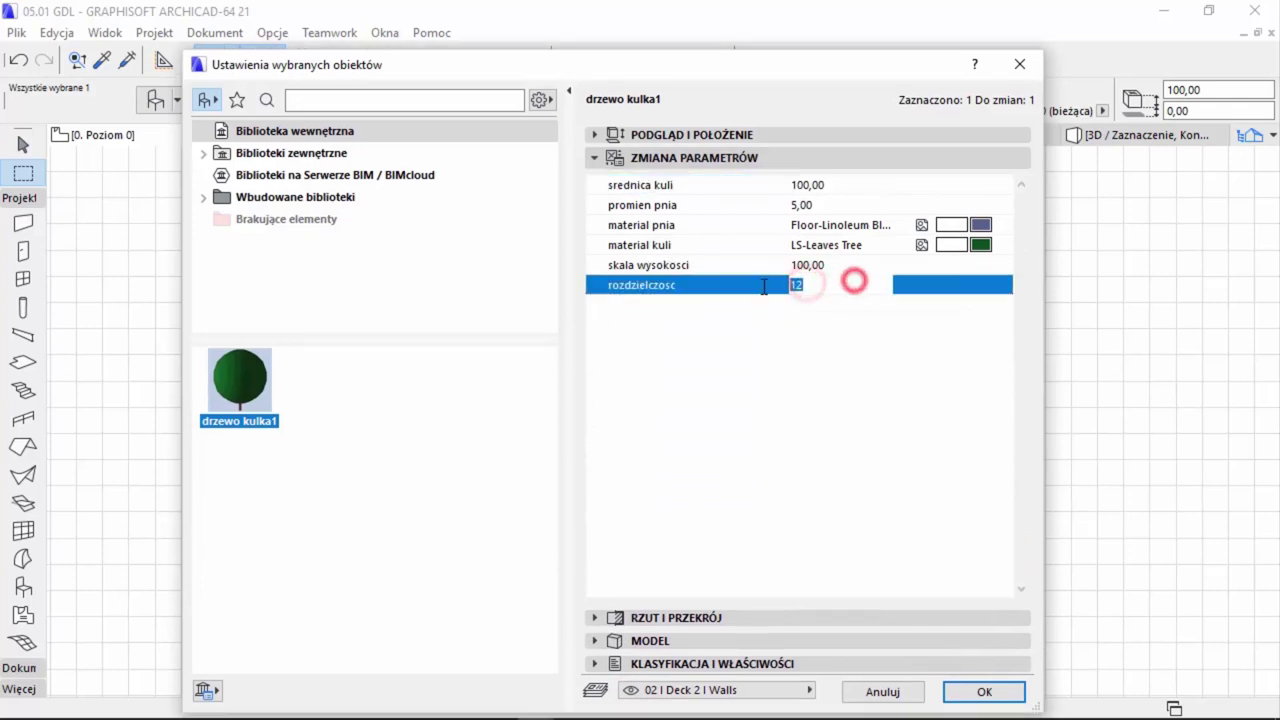
pyautogui.write('15')
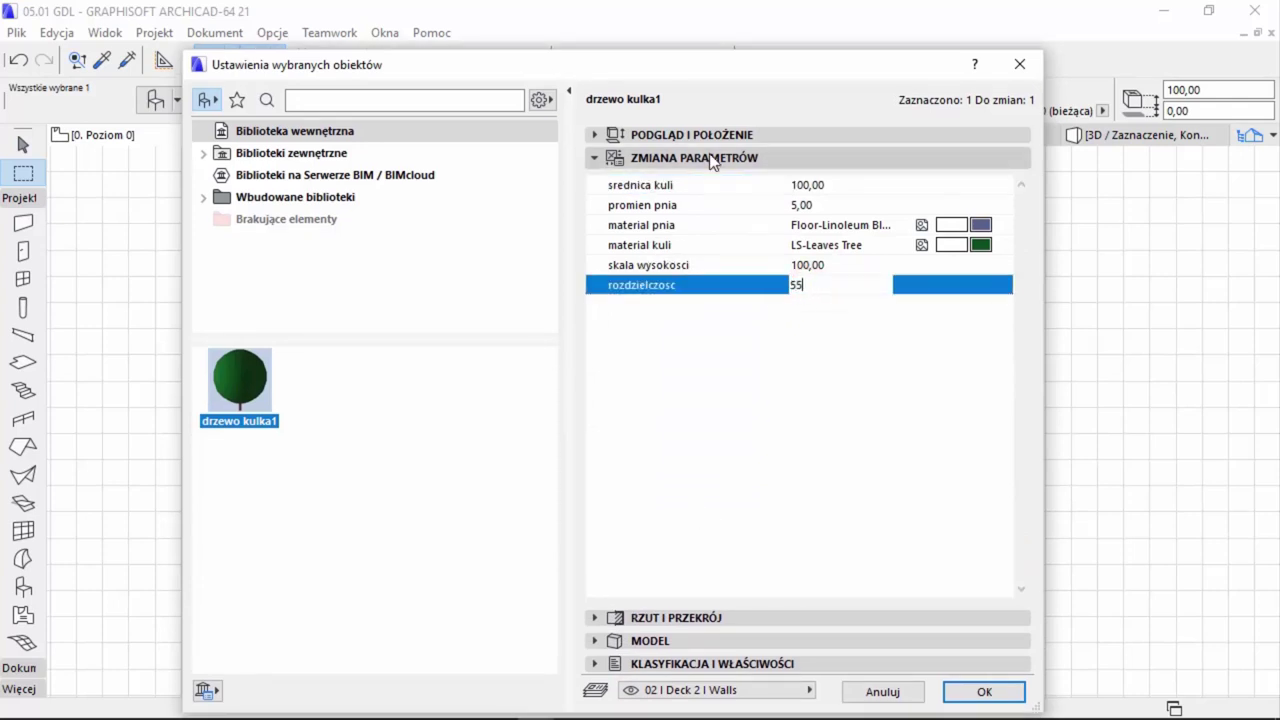
pyautogui.click(700, 136)
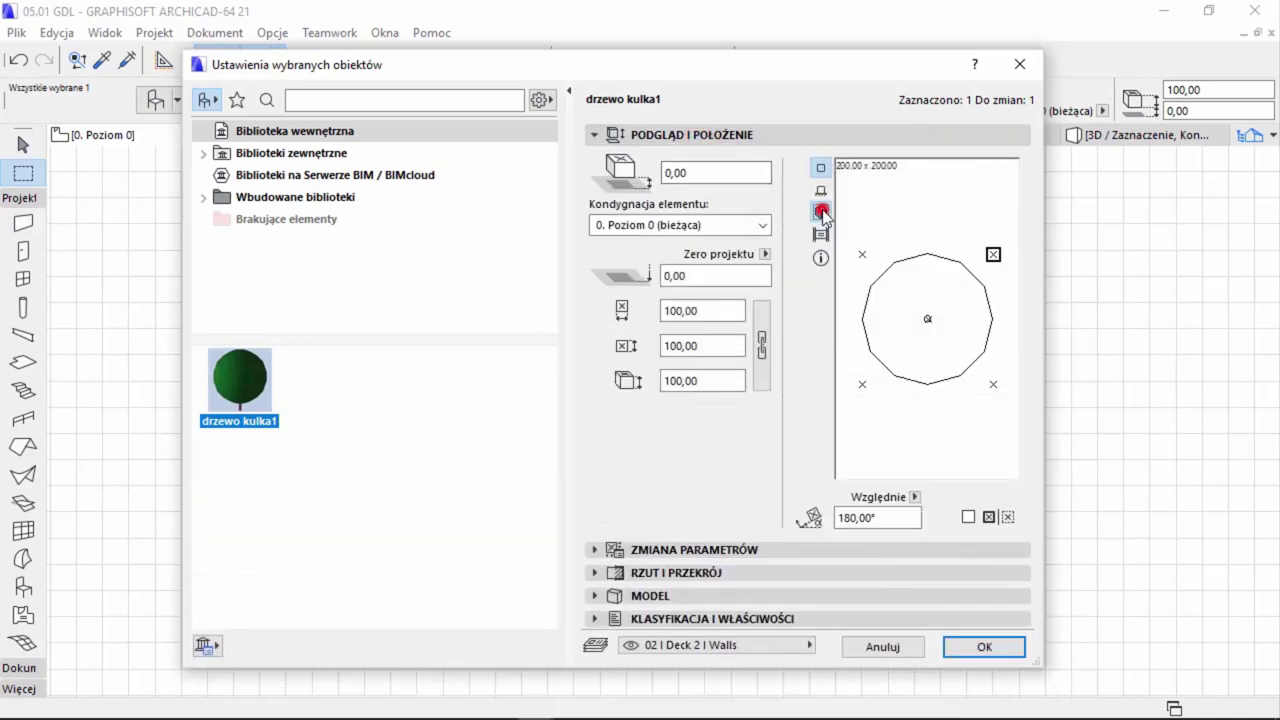
pyautogui.click(821, 212)
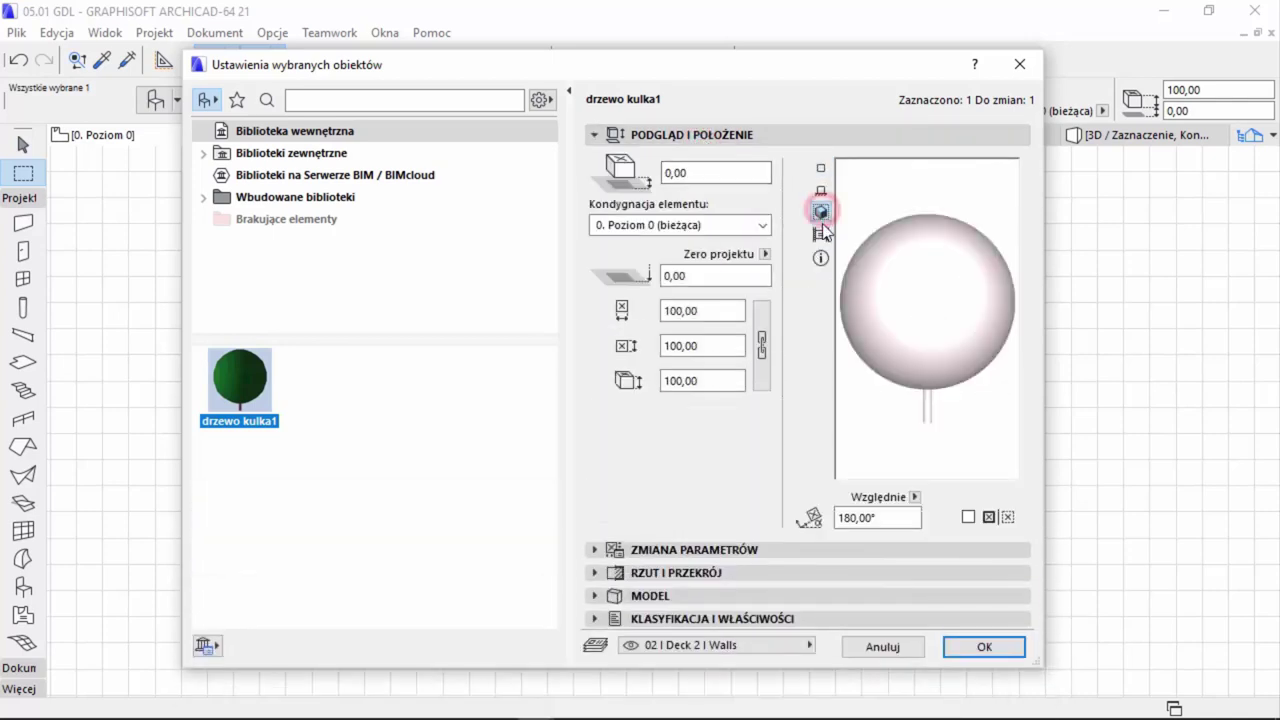
pyautogui.click(872, 646)
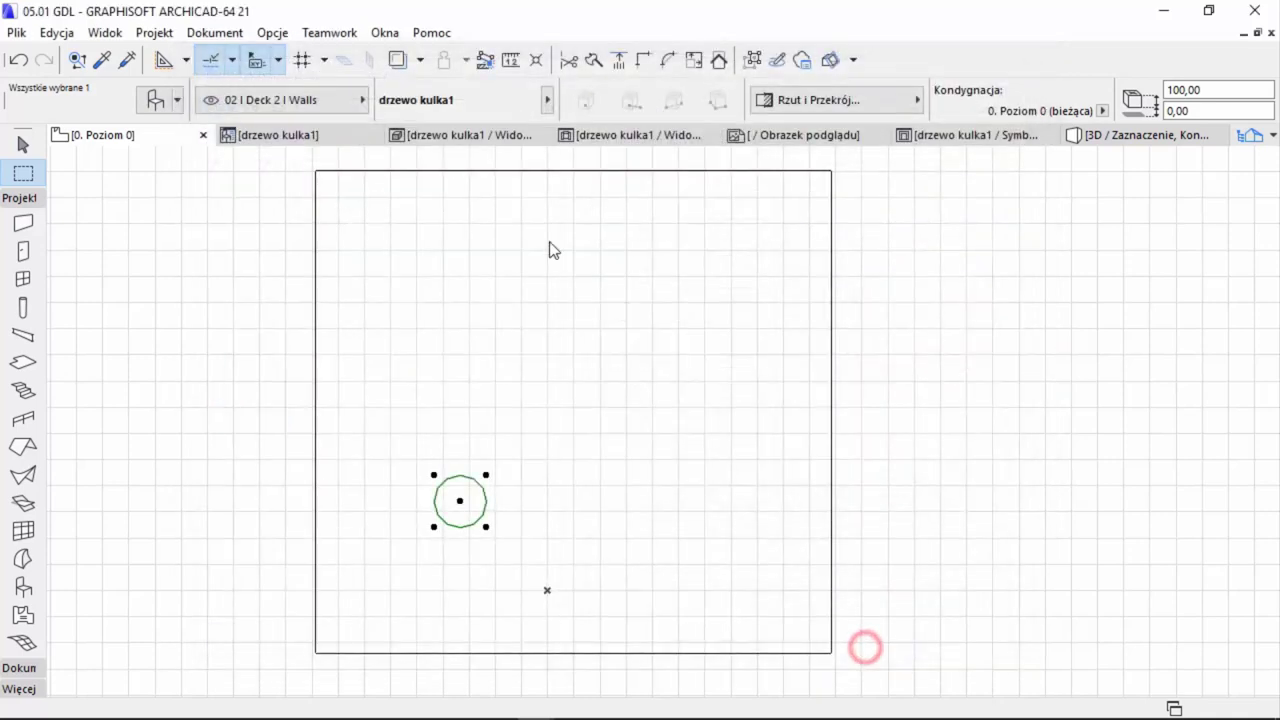
# - In the drzewo kulka1 3D script, set resol to 6 and check the low-poly sphere preview
pyautogui.click(311, 138)
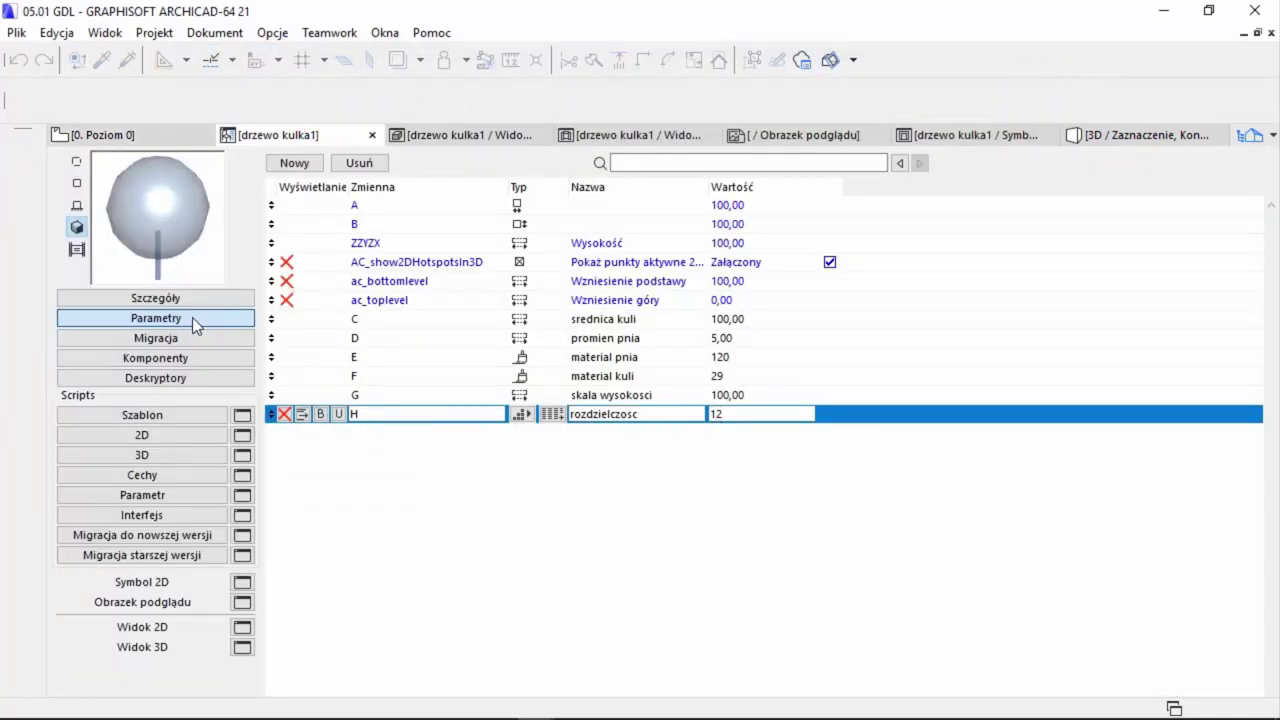
pyautogui.click(174, 455)
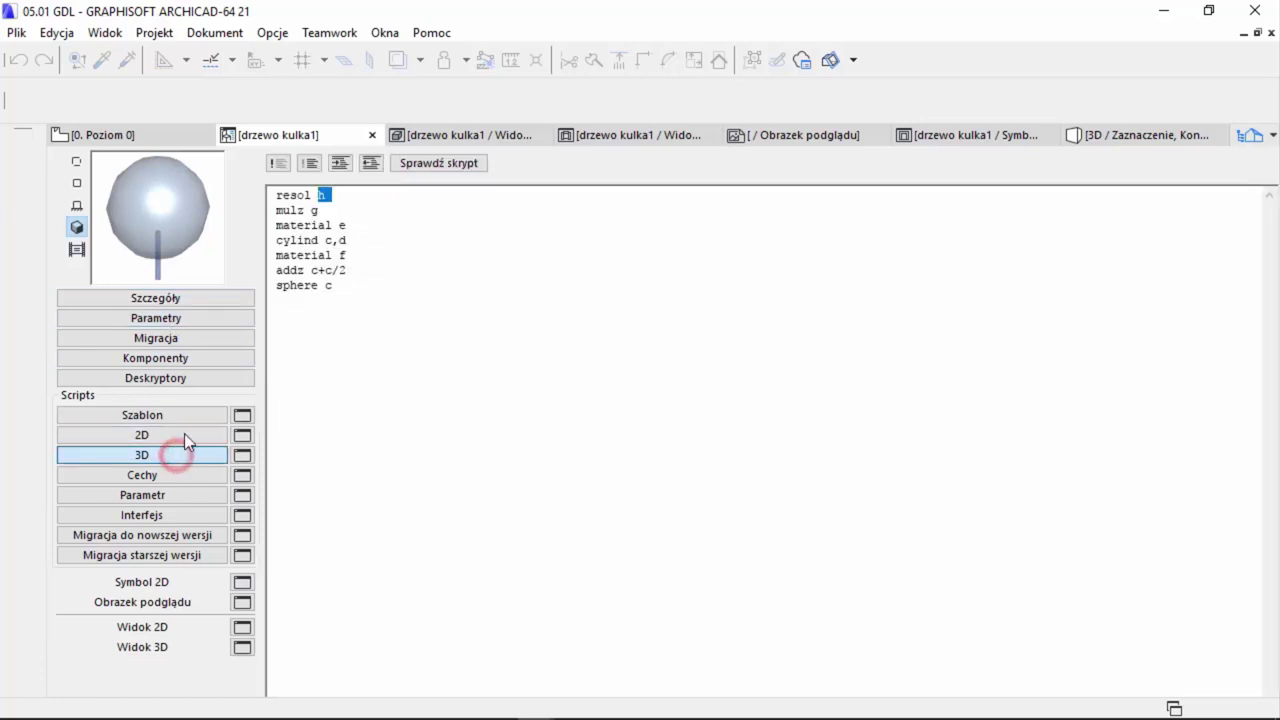
pyautogui.moveTo(334, 203); pyautogui.dragTo(321, 196)
pyautogui.write('6')
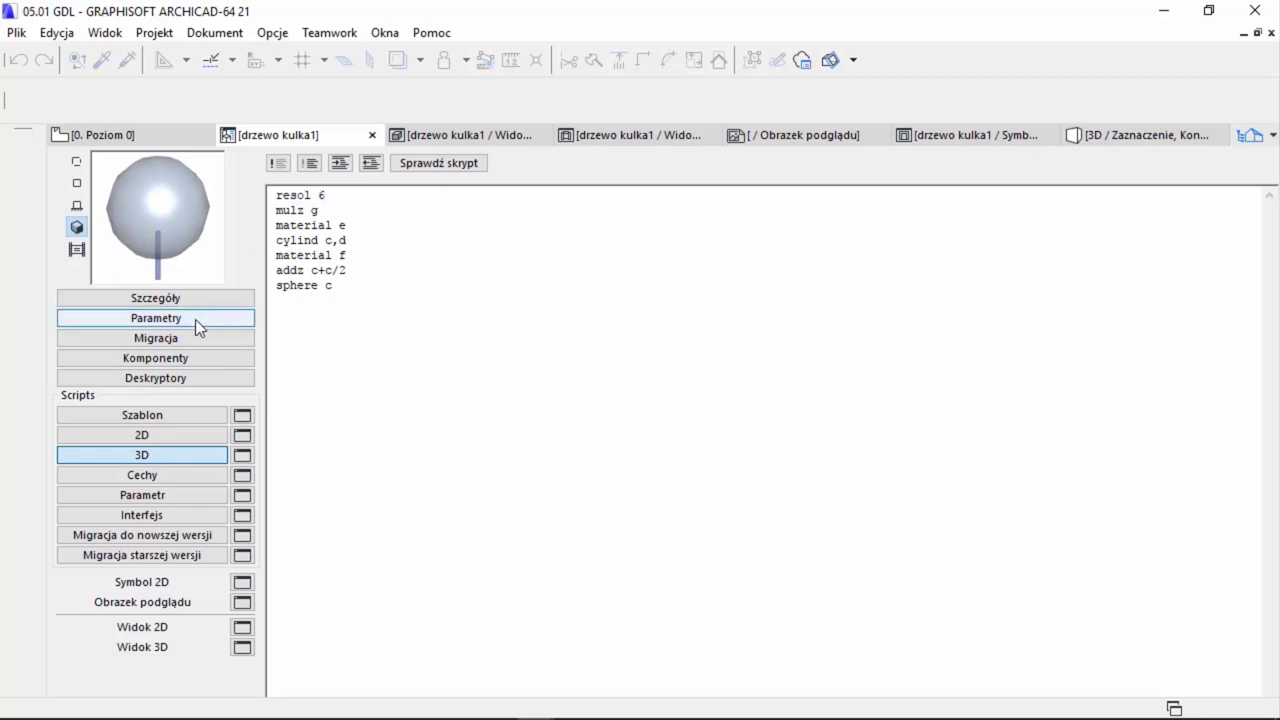
pyautogui.click(170, 232)
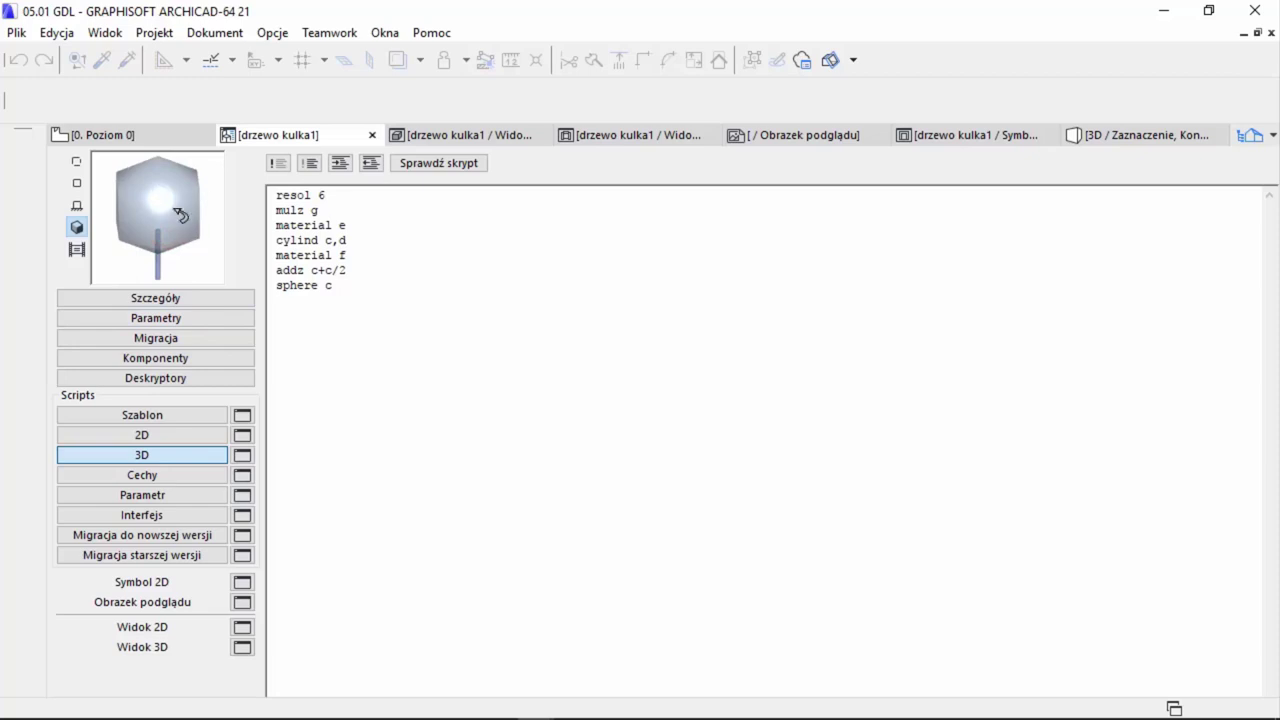
pyautogui.click(200, 220)
pyautogui.click(198, 236)
pyautogui.click(195, 244)
# - Change resol back to h and refresh the preview
pyautogui.moveTo(345, 196); pyautogui.dragTo(318, 195)
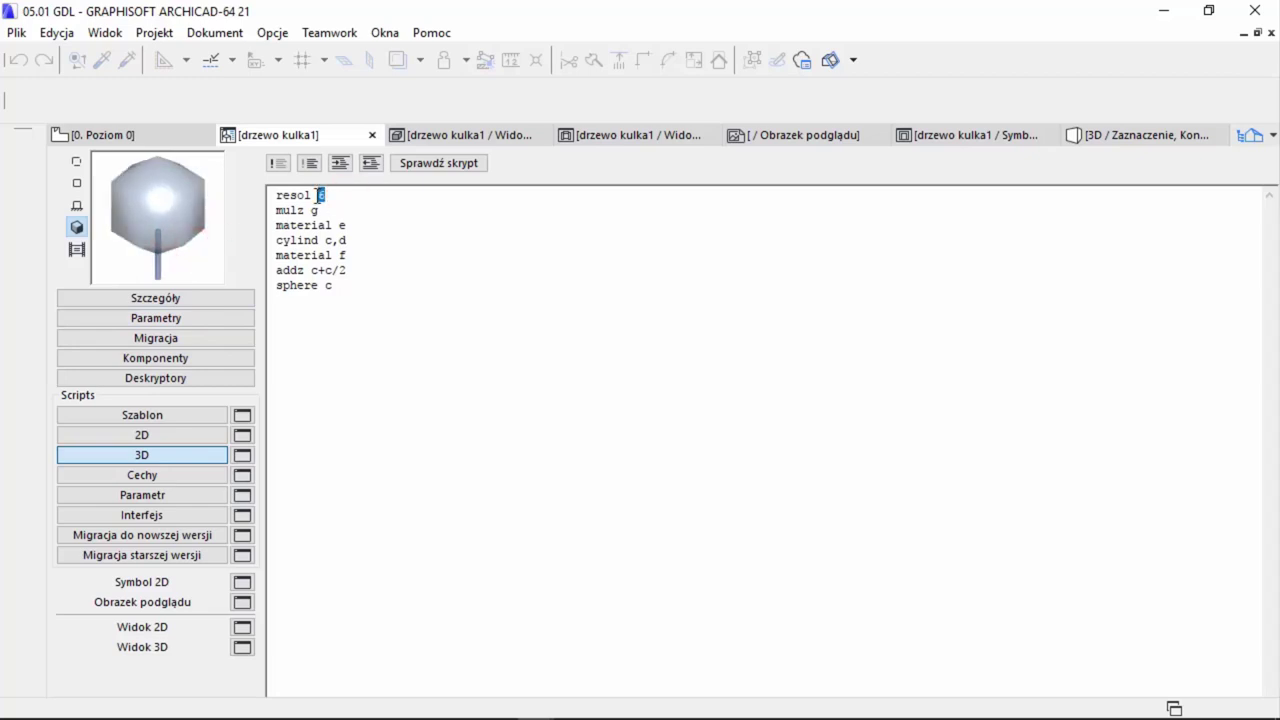
pyautogui.write('h')
pyautogui.click(381, 208)
pyautogui.moveTo(353, 240); pyautogui.dragTo(265, 245)
pyautogui.click(188, 248)
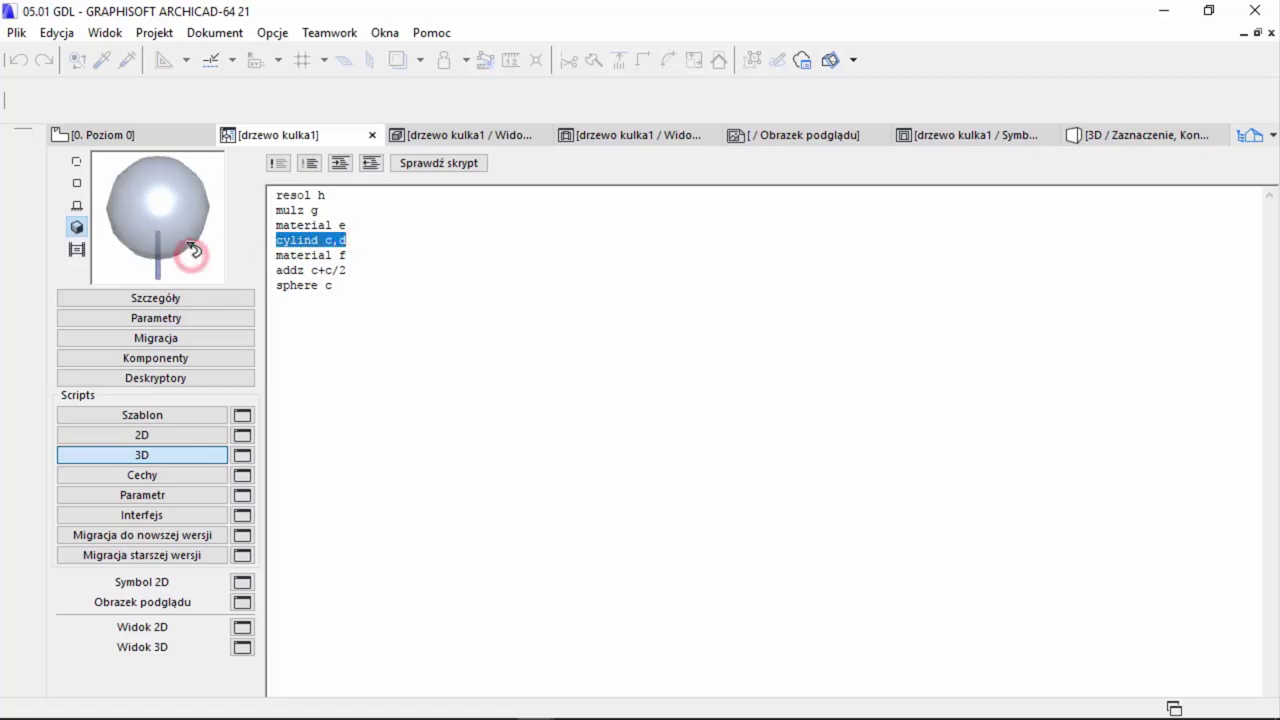
# - Review the cylind c,d and sphere c lines, leaving the caret after sphere c
pyautogui.click(363, 241)
pyautogui.moveTo(363, 241); pyautogui.dragTo(272, 244)
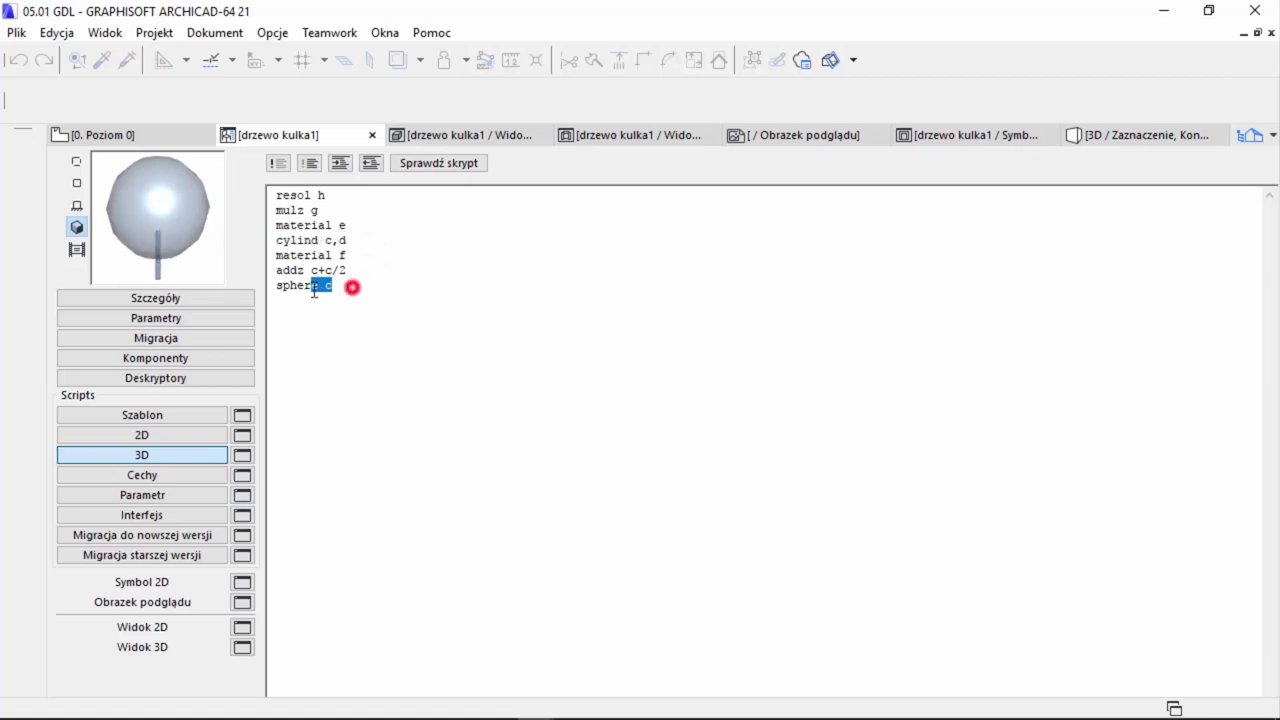
pyautogui.moveTo(354, 286); pyautogui.dragTo(287, 293)
pyautogui.moveTo(337, 285); pyautogui.dragTo(280, 294)
pyautogui.click(377, 381)
pyautogui.click(358, 282)
# - Bring up the GDL Reference Guide and jump through its chapter bookmarks to the Index
pyautogui.click(385, 33)
pyautogui.moveTo(431, 32)
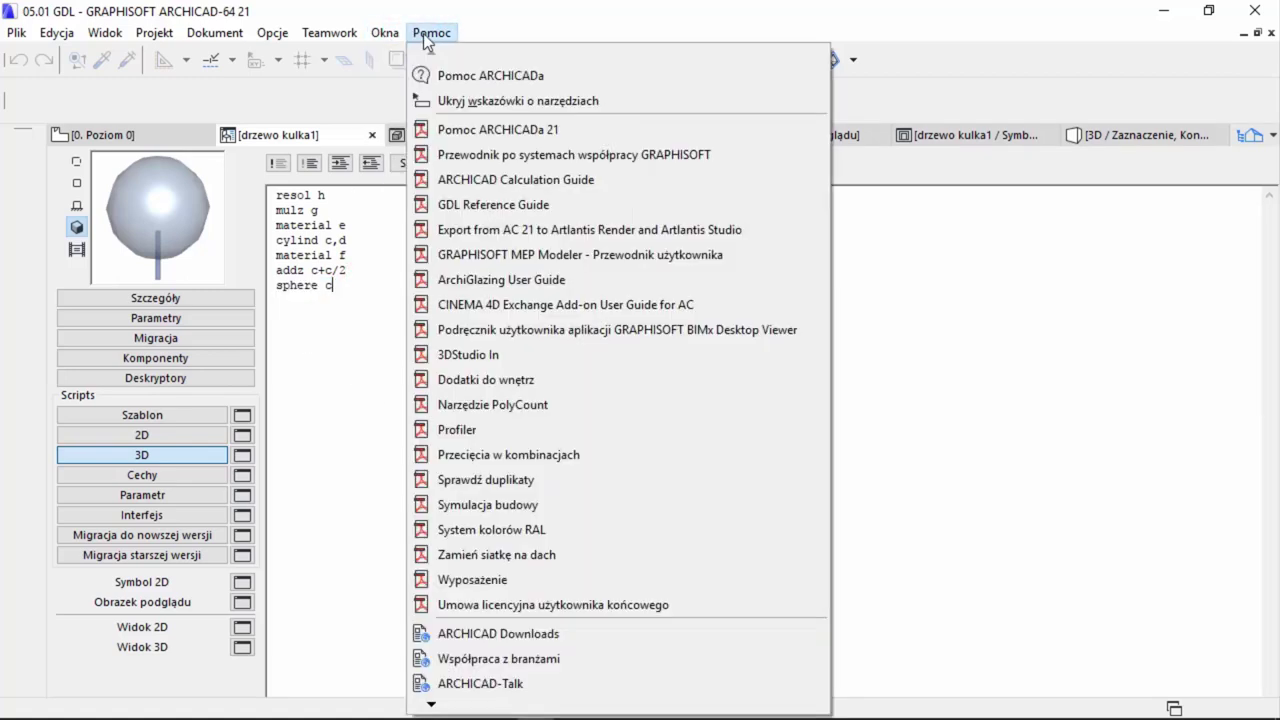
pyautogui.click(511, 205)
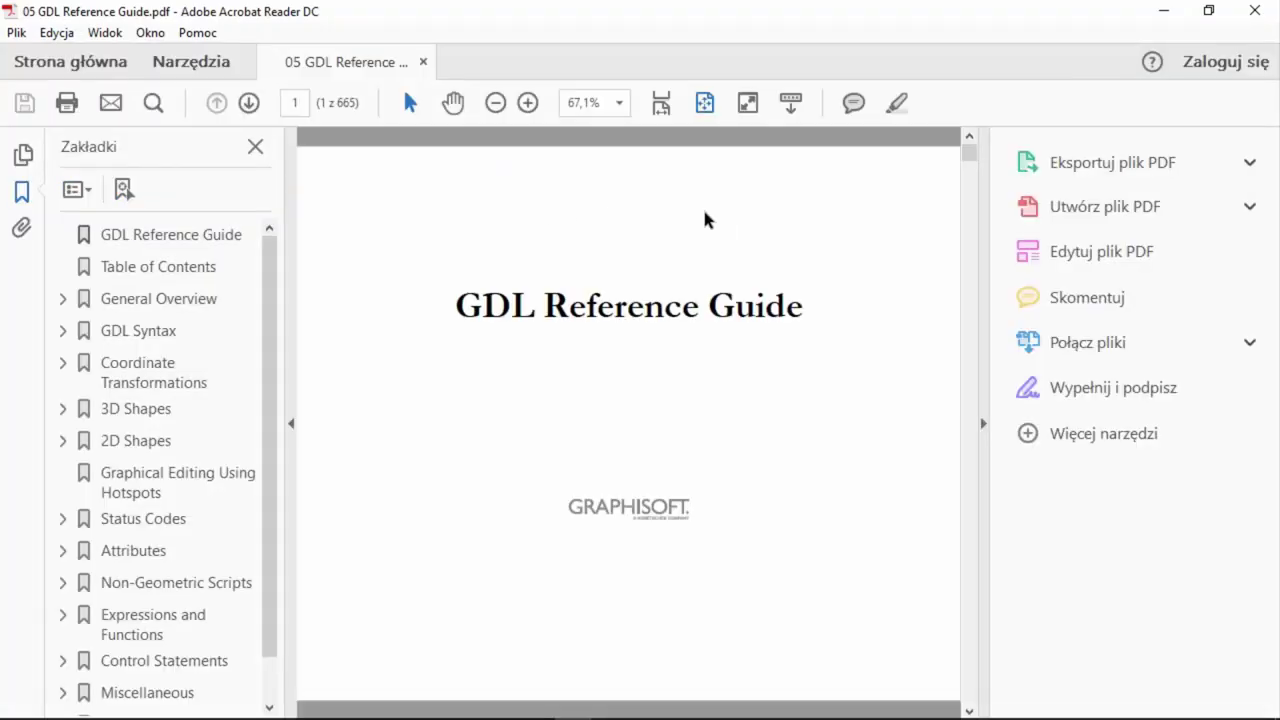
pyautogui.click(267, 322)
pyautogui.click(162, 300)
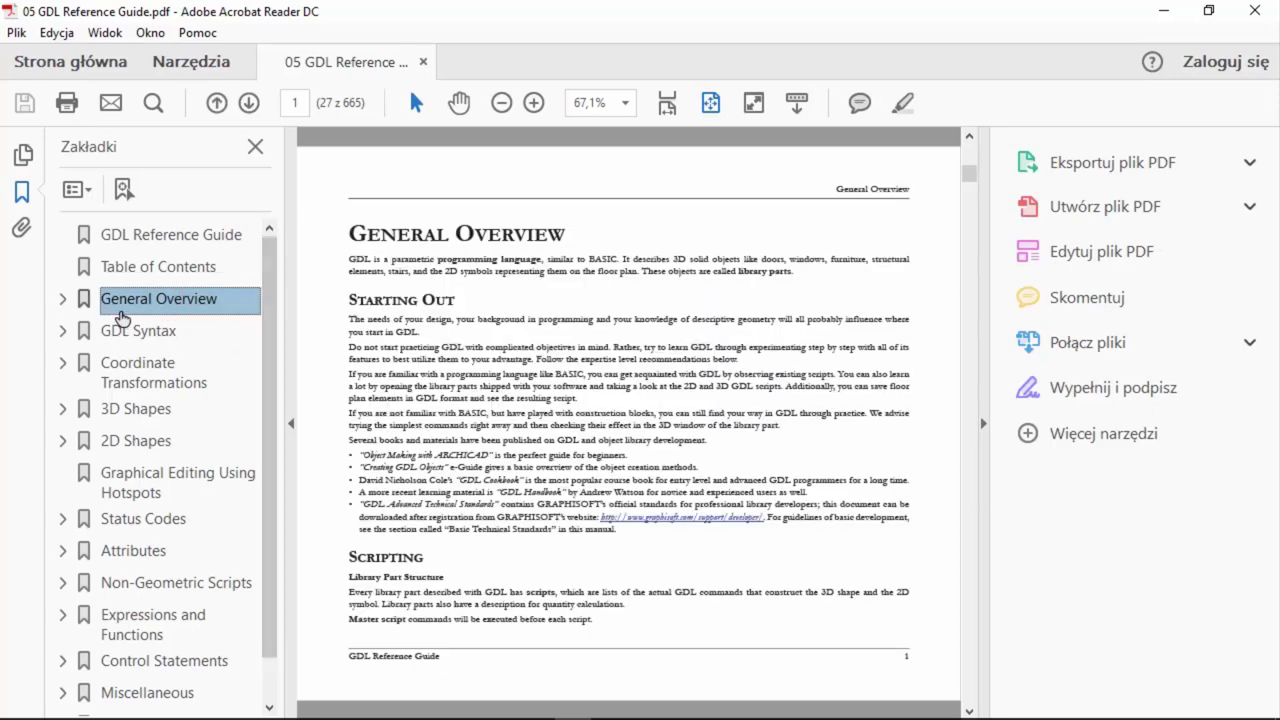
pyautogui.click(132, 334)
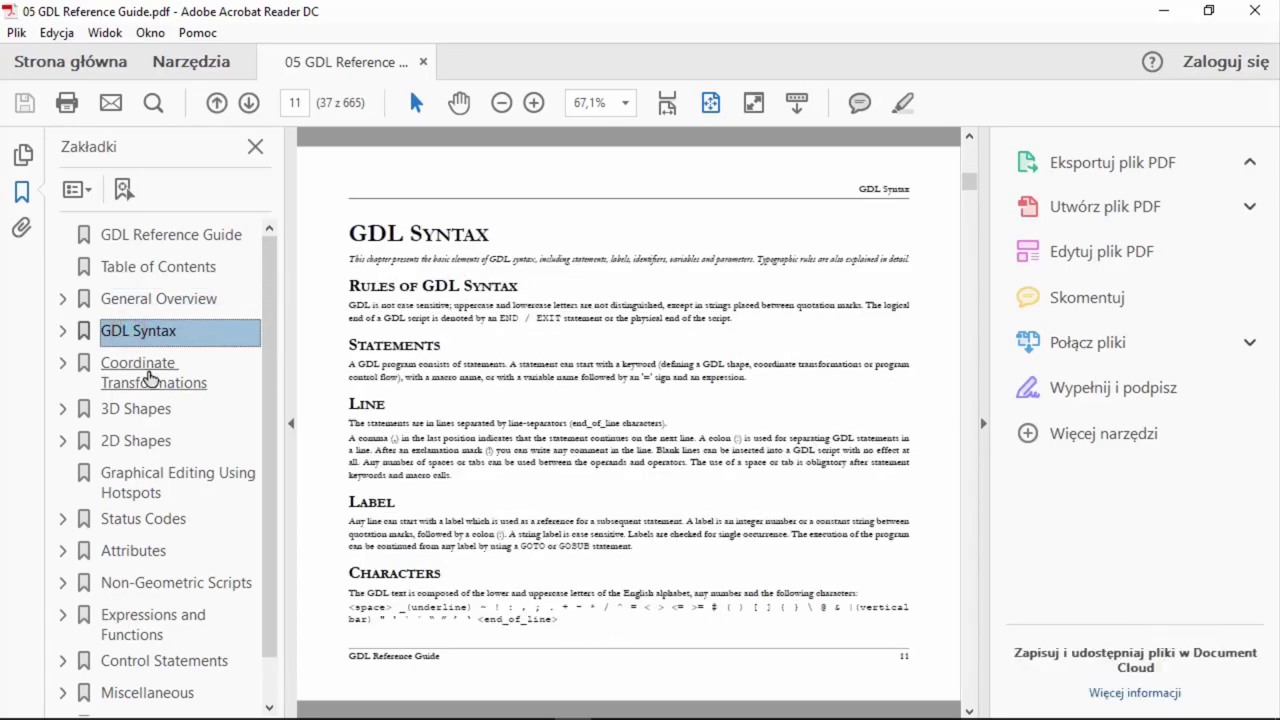
pyautogui.click(140, 410)
pyautogui.click(140, 438)
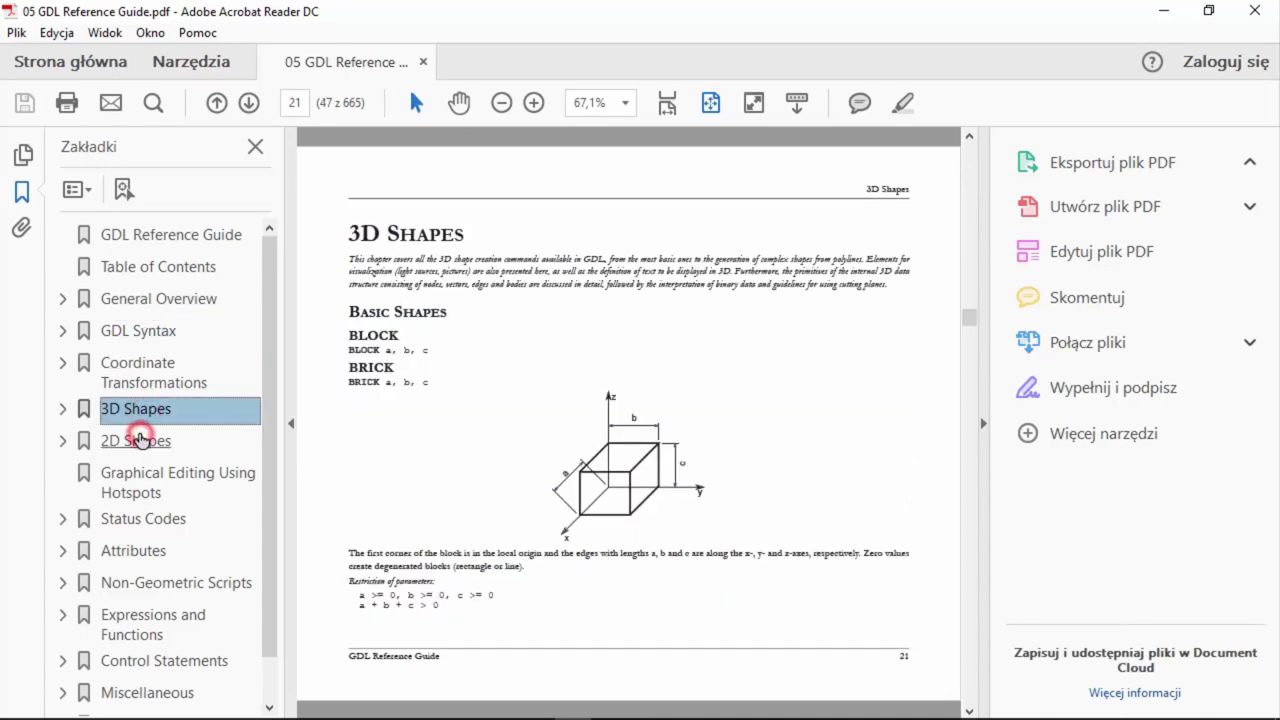
pyautogui.scroll(-1, 150, 430)
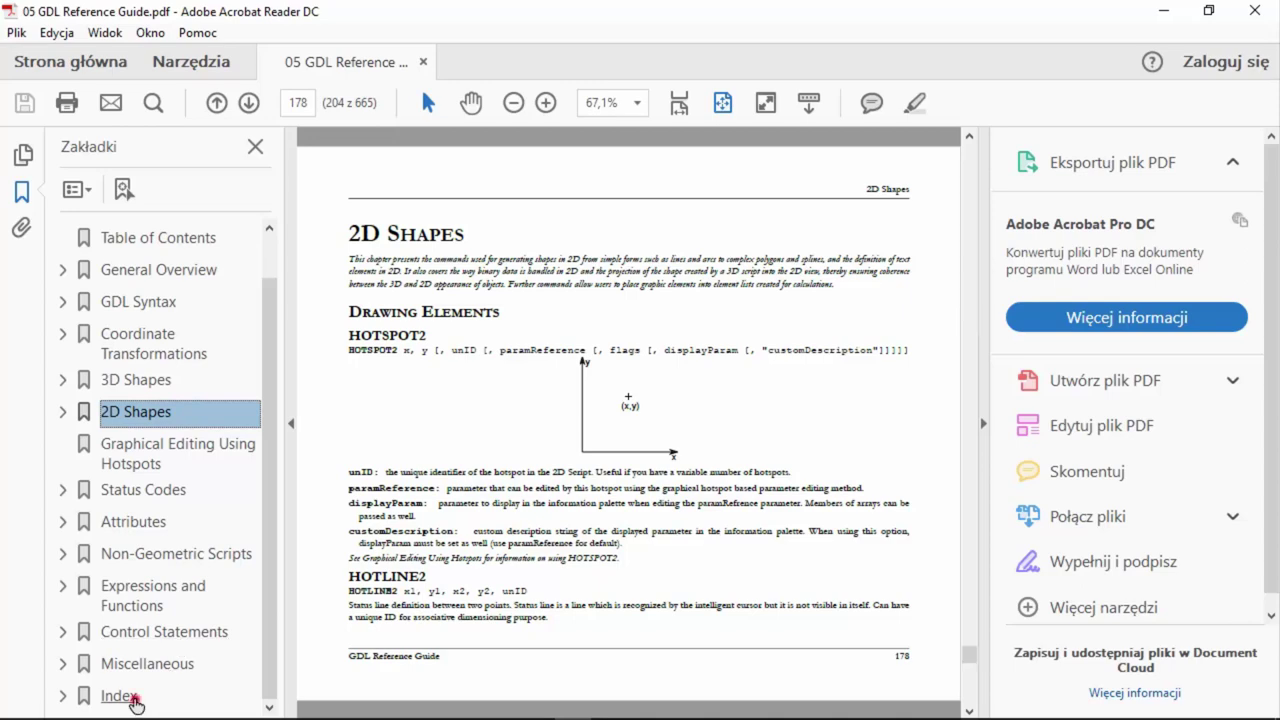
pyautogui.click(130, 696)
# - Scroll through the Index pages and back up to page 591, the Syntax Listing of GDL Commands
pyautogui.scroll(-1, 594, 416)
pyautogui.scroll(-1, 594, 416)
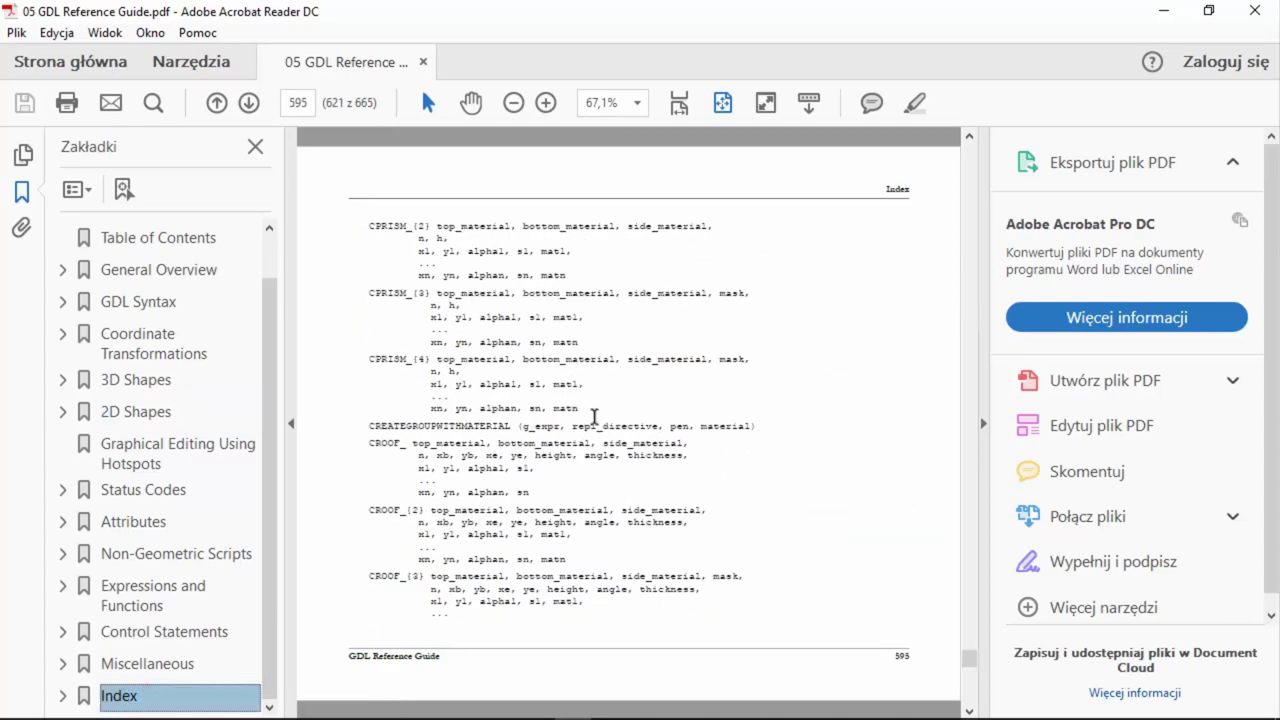
pyautogui.scroll(-5, 594, 416)
pyautogui.scroll(-3, 594, 416)
pyautogui.scroll(-3, 594, 426)
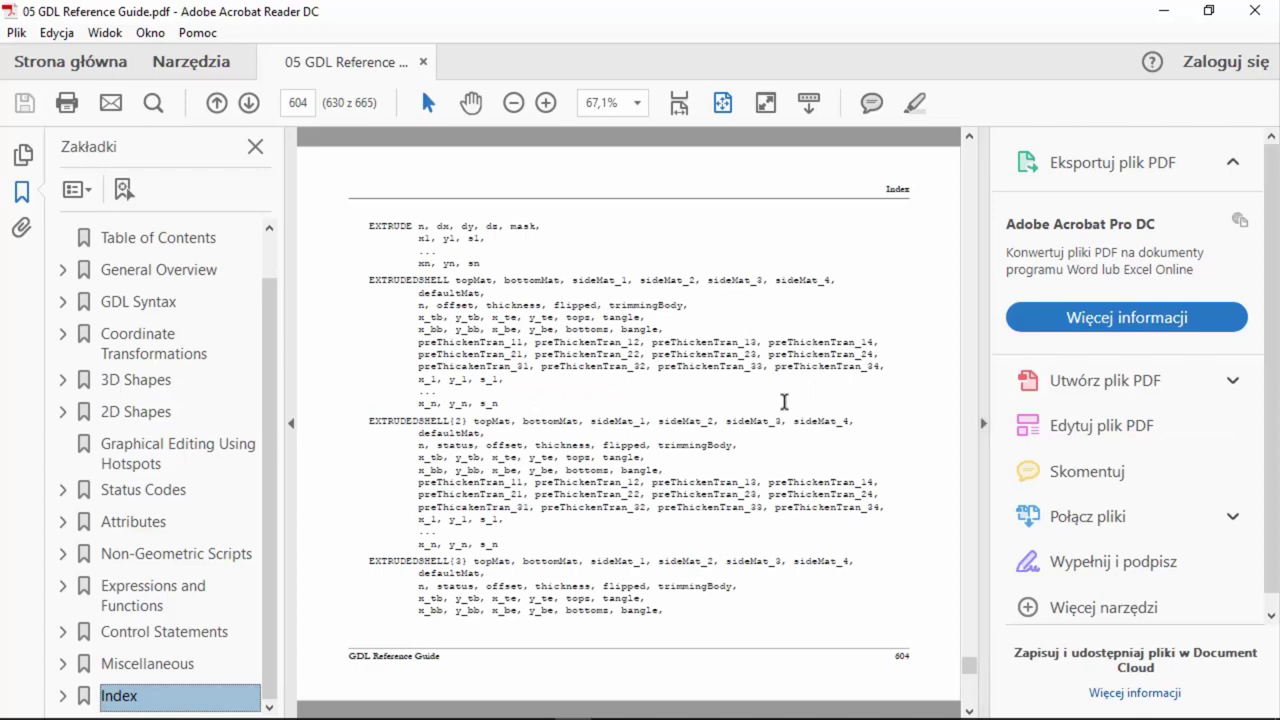
pyautogui.scroll(-1, 784, 401)
pyautogui.scroll(-2, 784, 401)
pyautogui.scroll(-2, 784, 401)
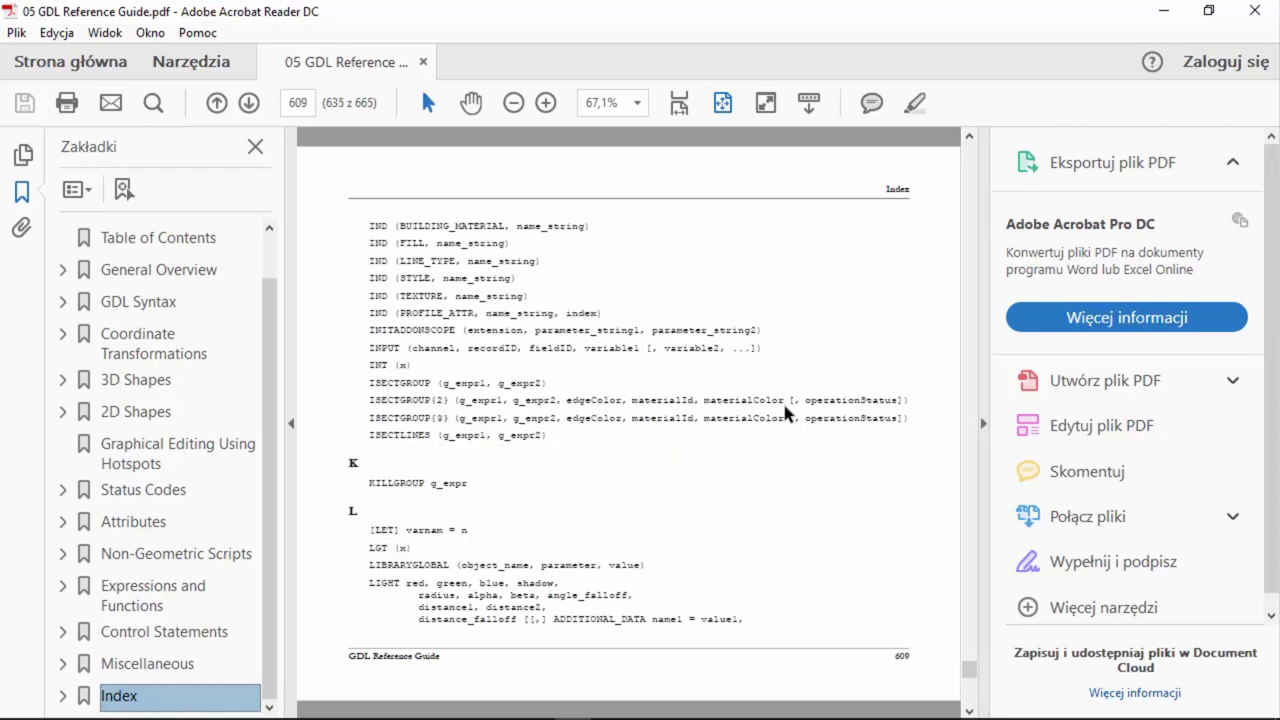
pyautogui.scroll(-2, 784, 410)
pyautogui.scroll(-2, 784, 410)
pyautogui.scroll(-2, 784, 410)
pyautogui.scroll(-2, 784, 405)
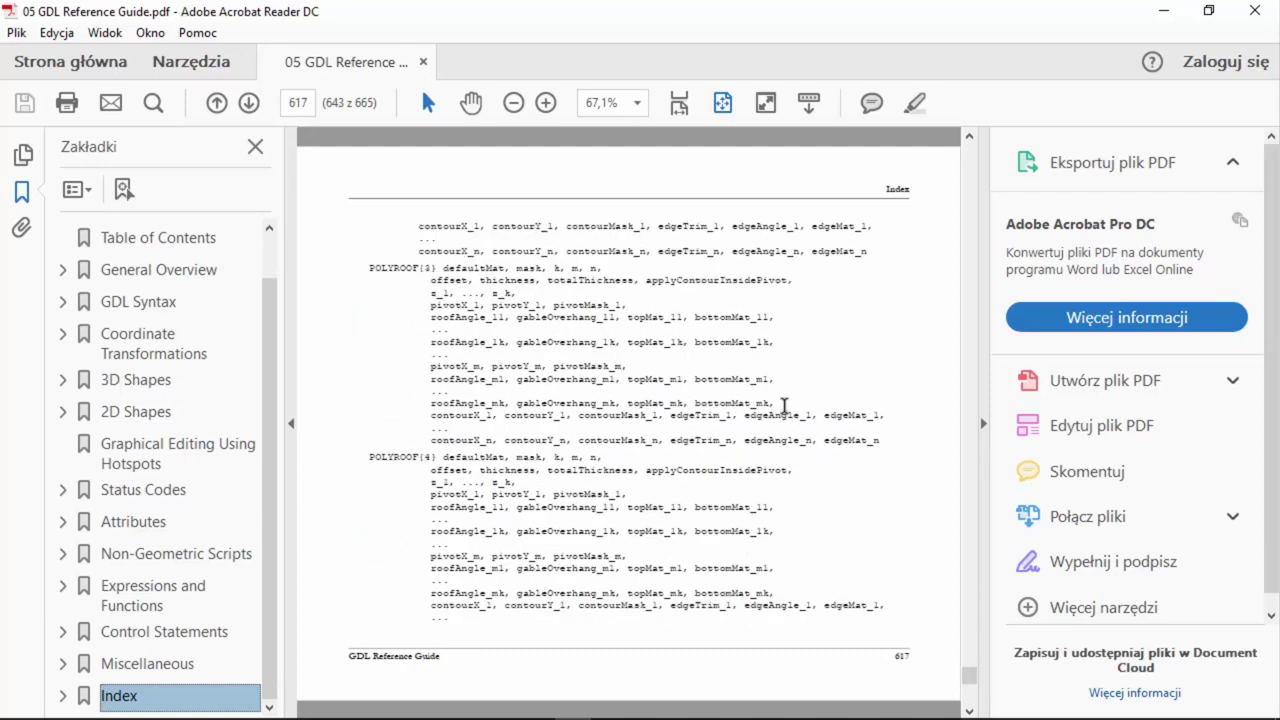
pyautogui.scroll(-1, 784, 405)
pyautogui.scroll(1, 784, 408)
pyautogui.scroll(2, 786, 413)
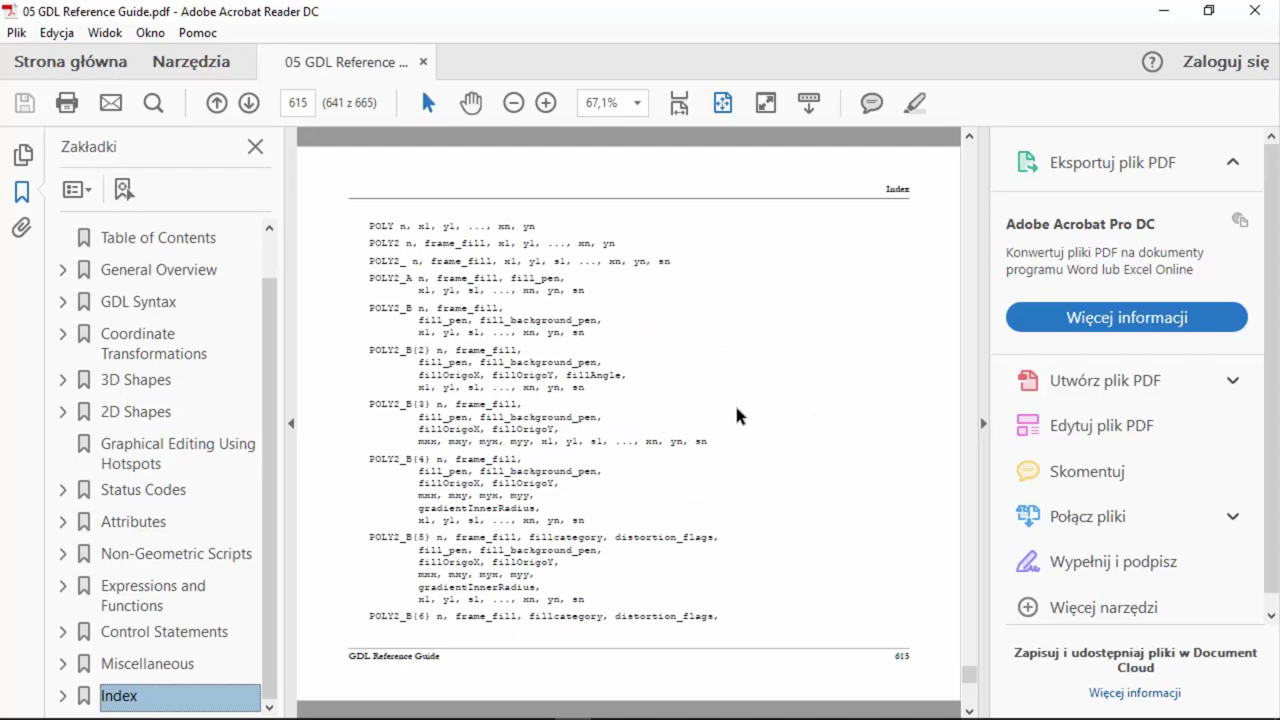
pyautogui.scroll(3, 737, 415)
pyautogui.scroll(2, 737, 414)
pyautogui.scroll(2, 736, 410)
pyautogui.scroll(5, 736, 410)
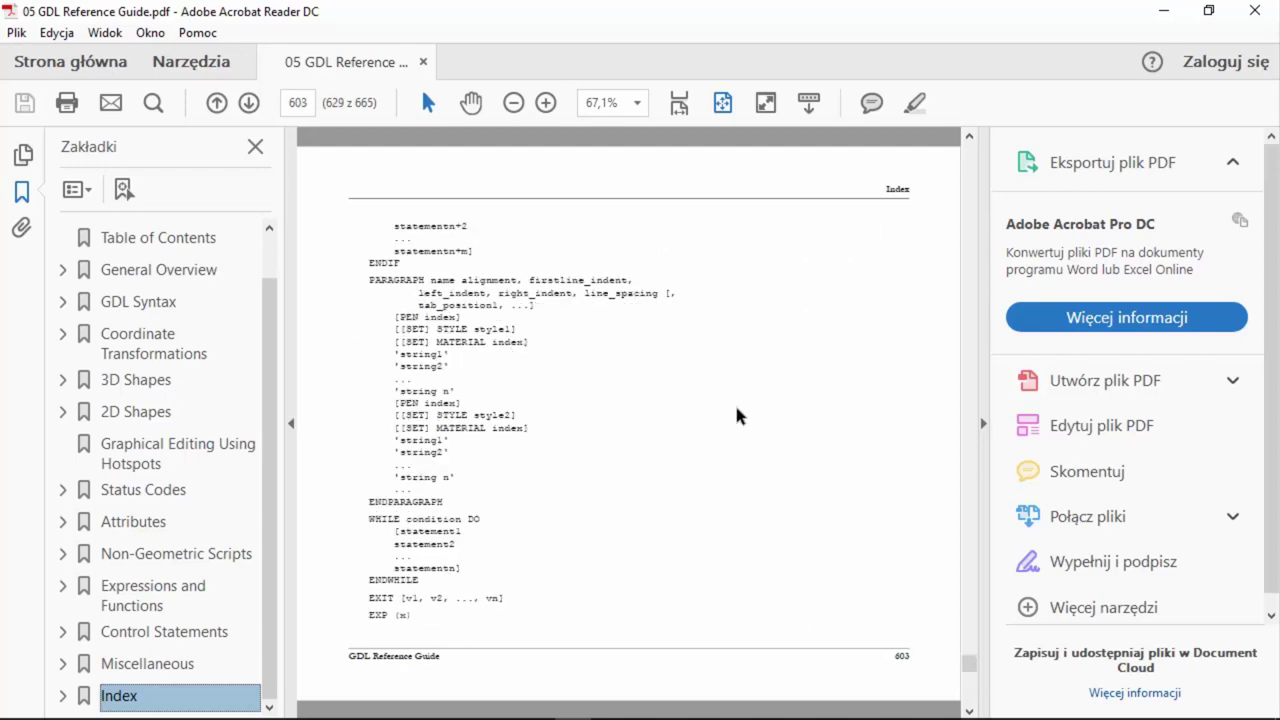
pyautogui.scroll(3, 737, 413)
pyautogui.scroll(4, 737, 414)
pyautogui.scroll(2, 738, 415)
pyautogui.scroll(3, 737, 415)
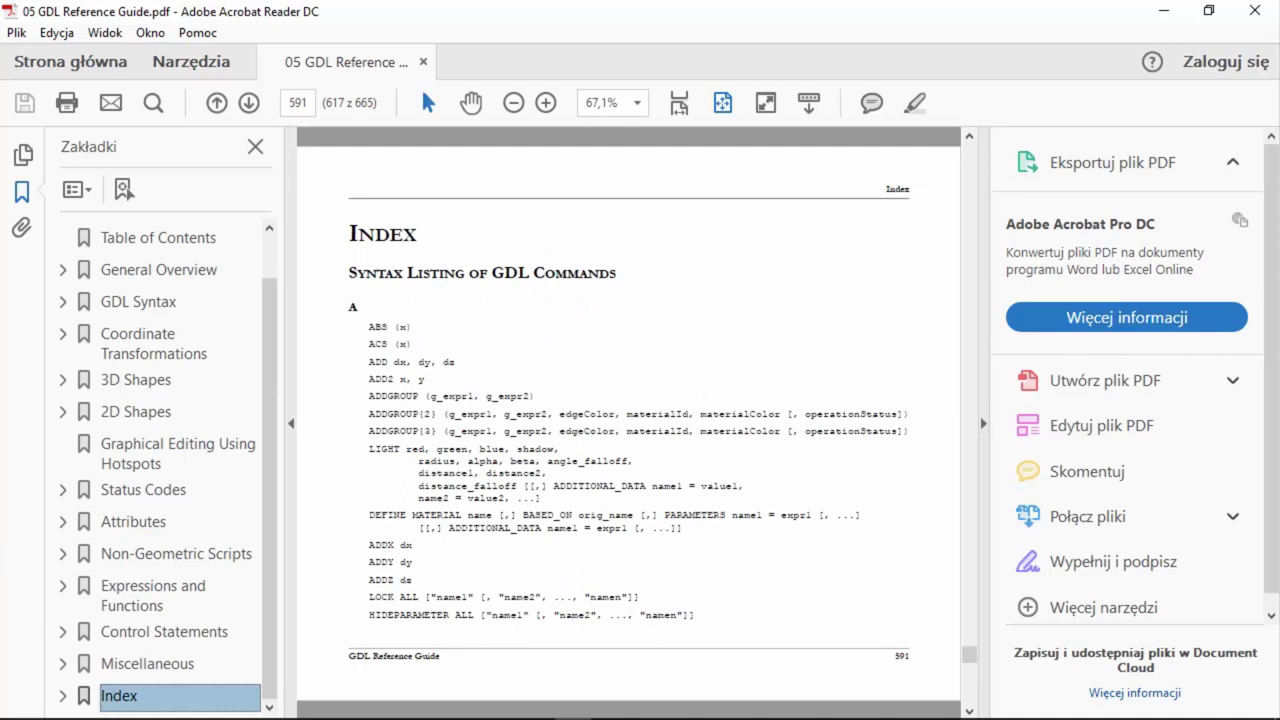
pyautogui.moveTo(535, 705)
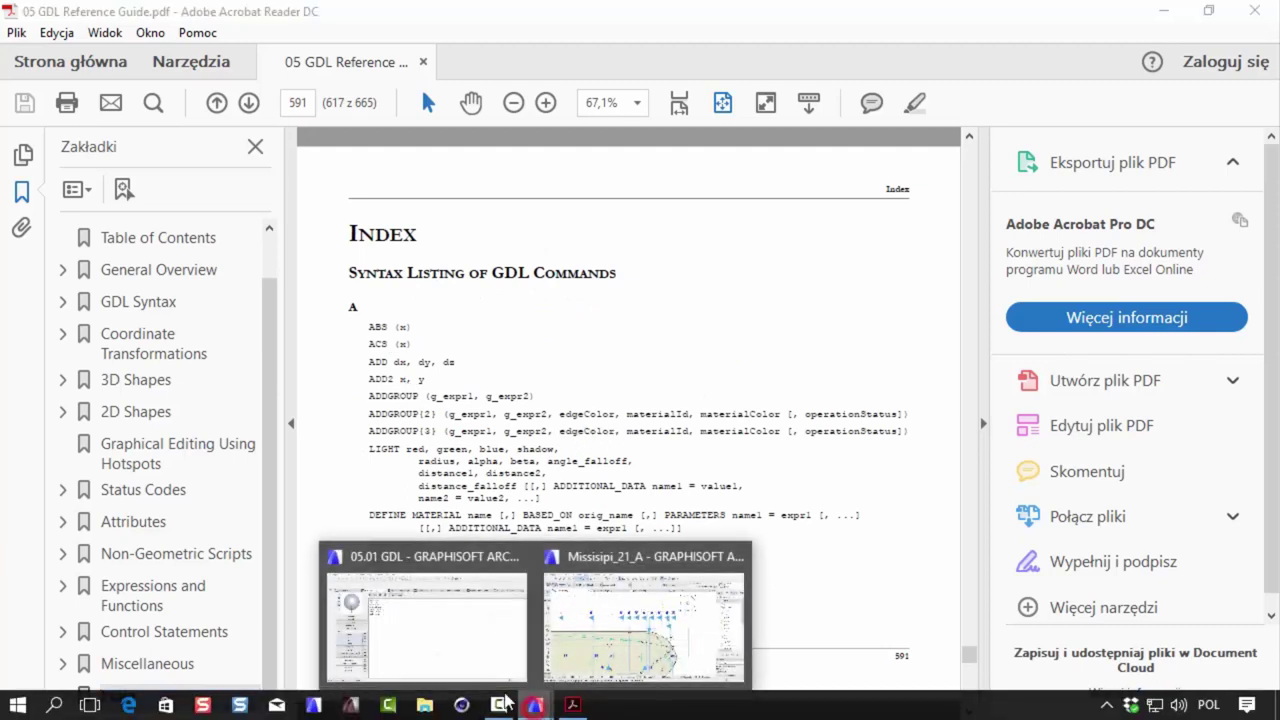
# - Show the GDL object's Parametry list, then switch to the 04.20 Inne typy komponentów kitchen project
pyautogui.click(431, 641)
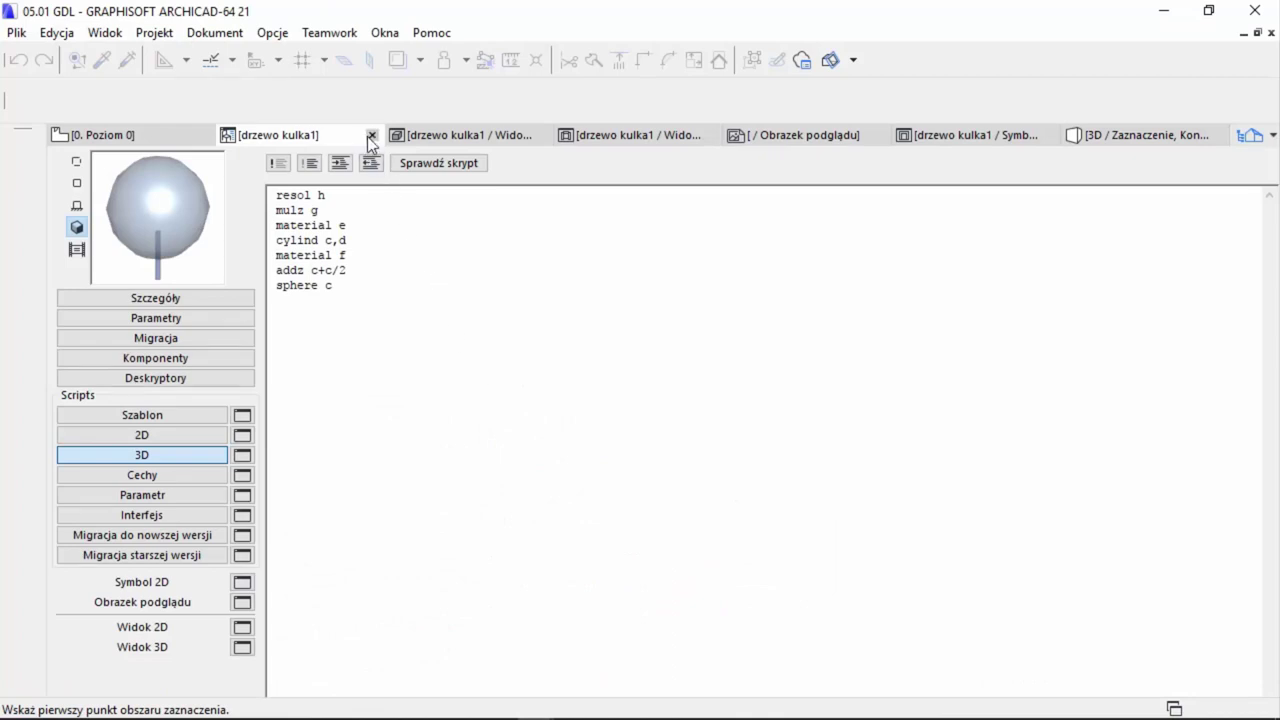
pyautogui.click(199, 320)
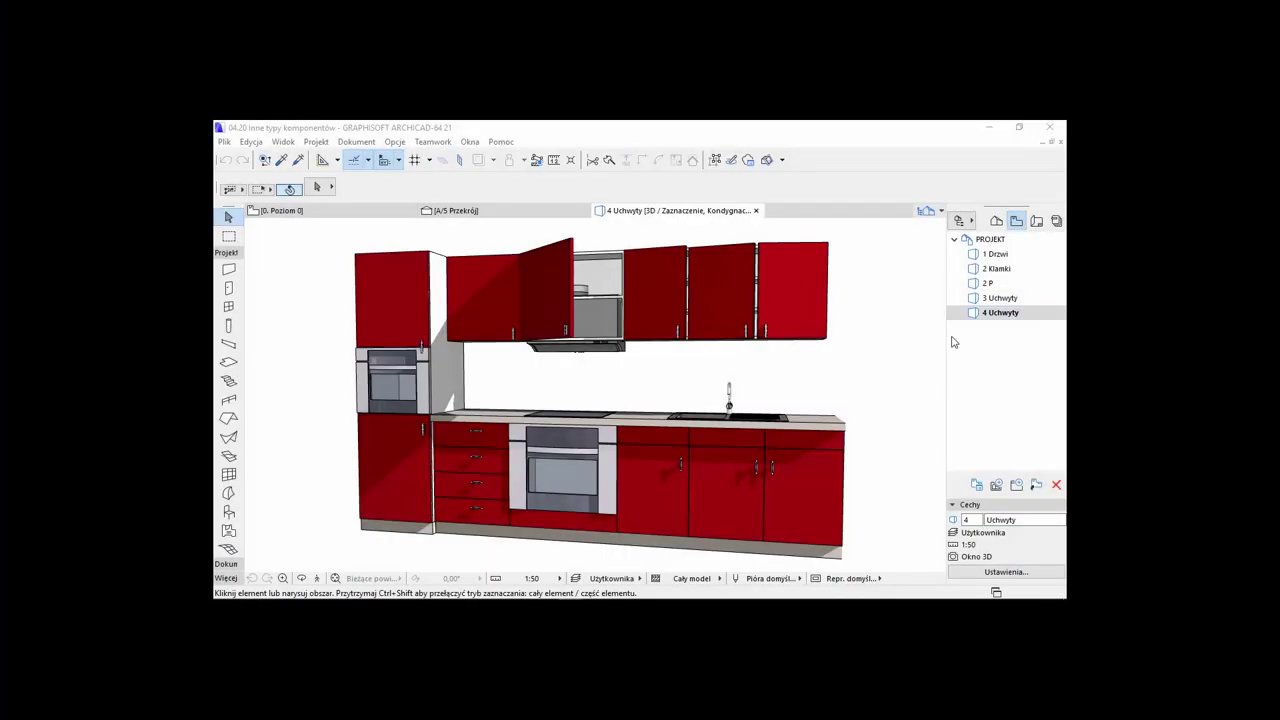
pyautogui.click(972, 343)
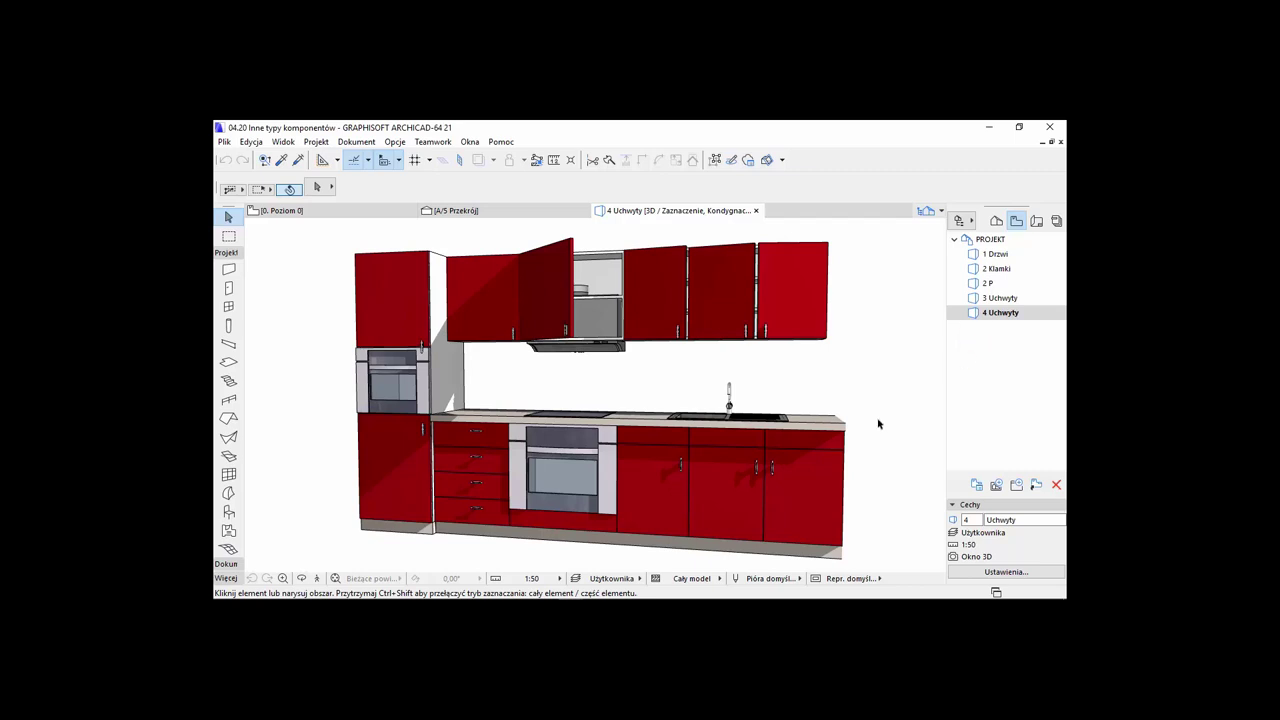
# - Orbit the kitchen and open the 3 Uchwyty handle view, then return to the 05.01 GDL project
pyautogui.keyDown('shift'); pyautogui.moveTo(879, 419); pyautogui.dragTo(871, 400, button='middle'); pyautogui.keyUp('shift')
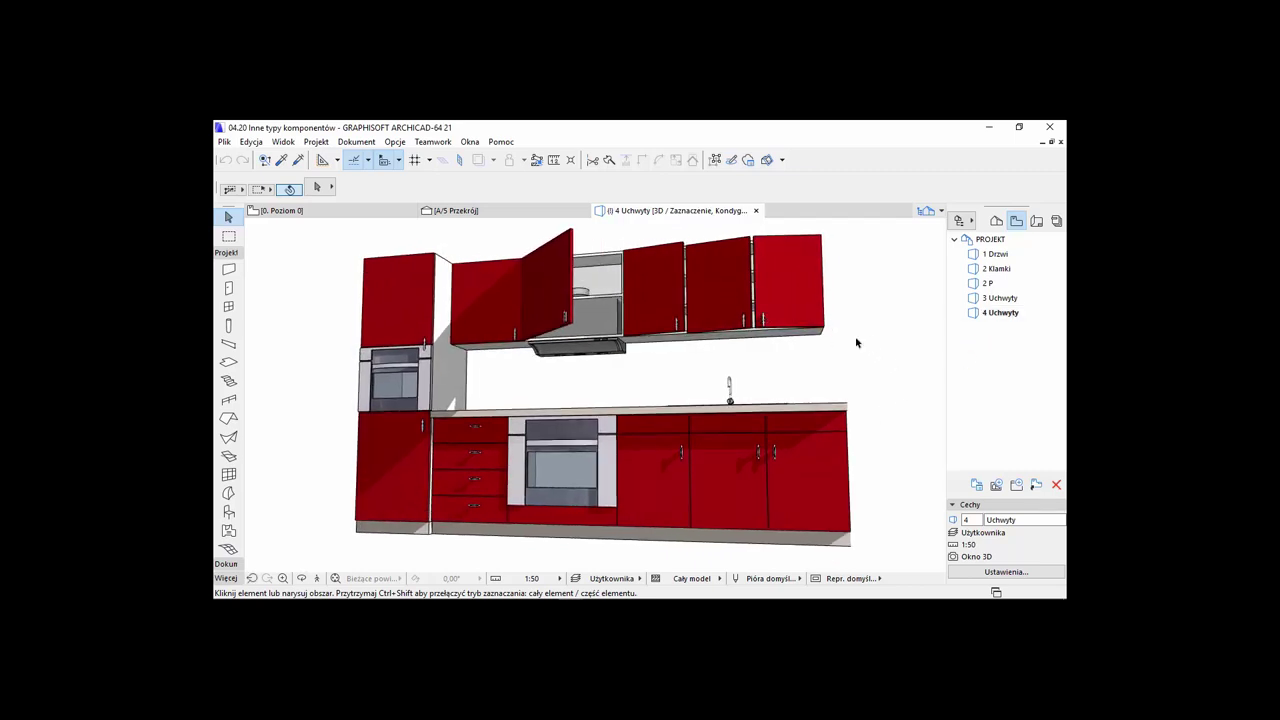
pyautogui.click(972, 299)
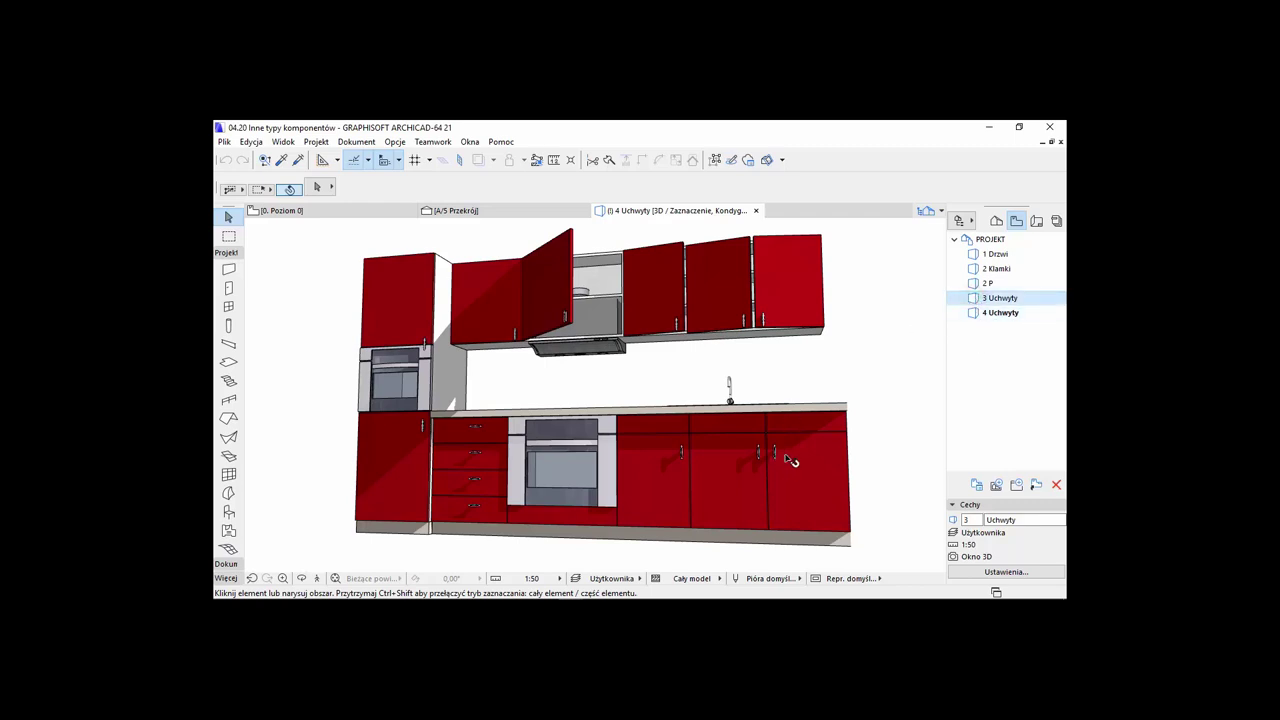
pyautogui.doubleClick(974, 300)
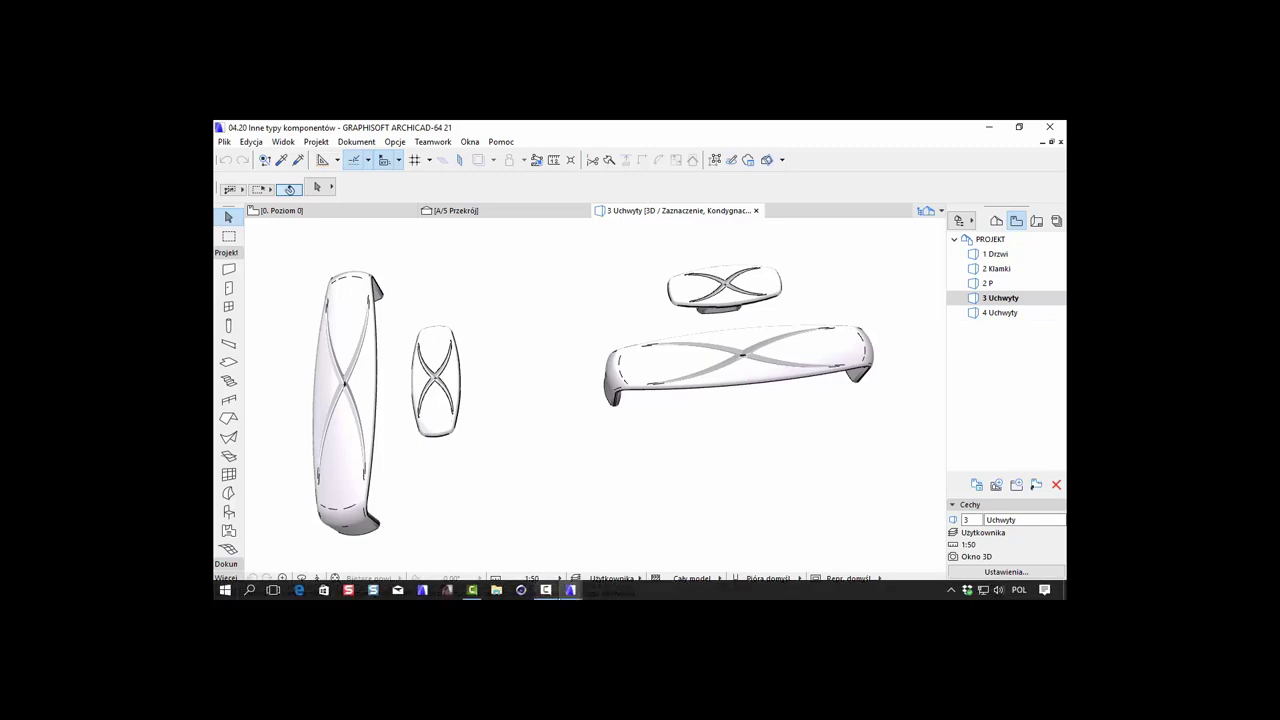
pyautogui.moveTo(569, 590)
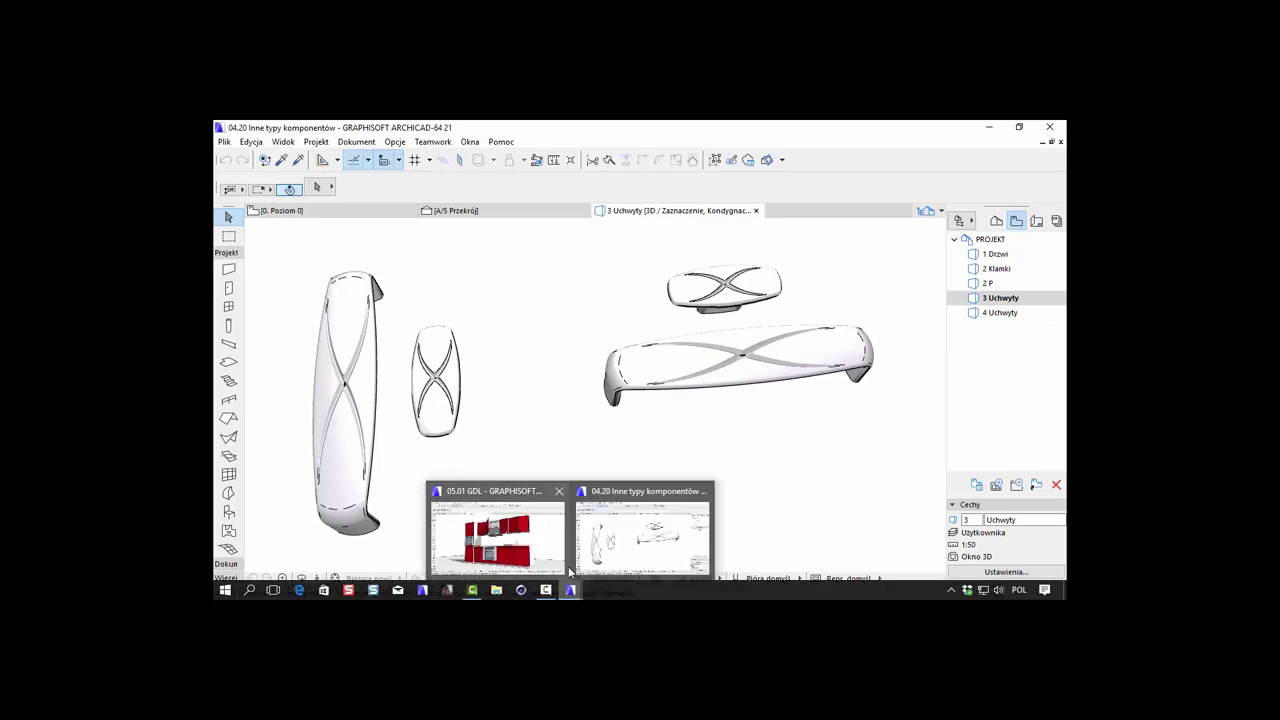
pyautogui.click(551, 551)
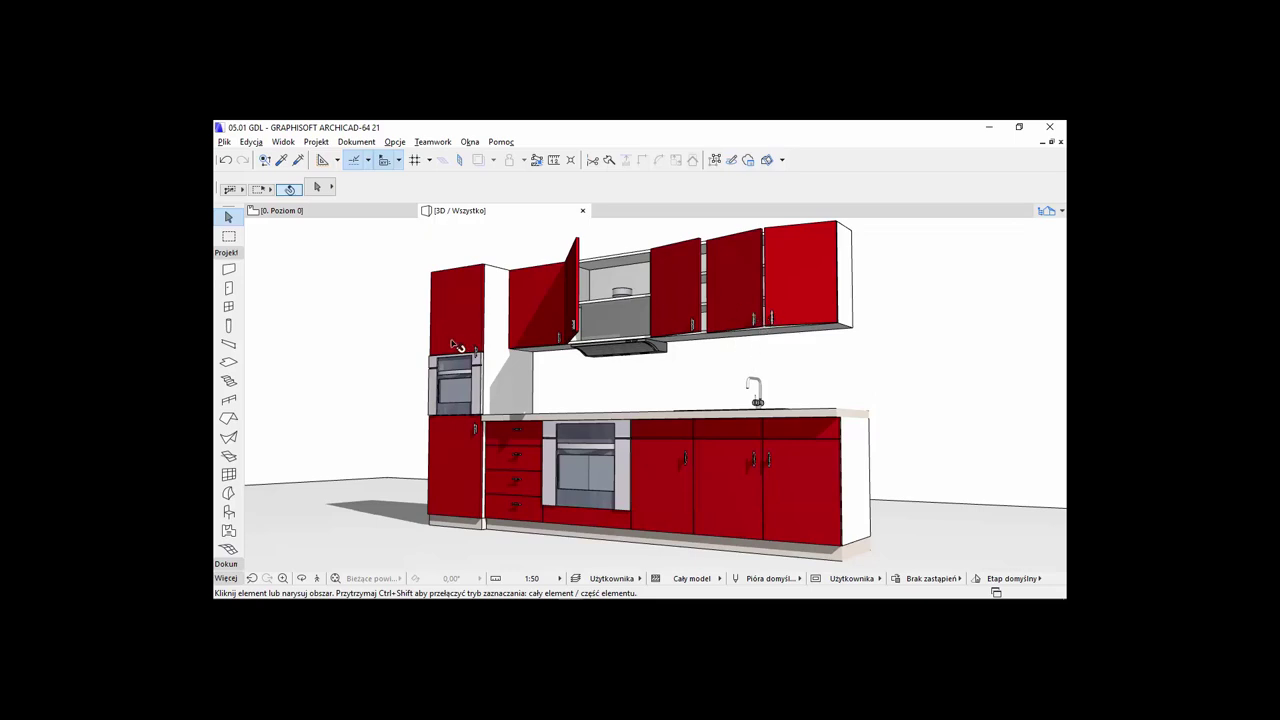
# - Open Uchwyt_01_0.gsm from the embedded library's Uchwyty folder for editing
pyautogui.click(224, 143)
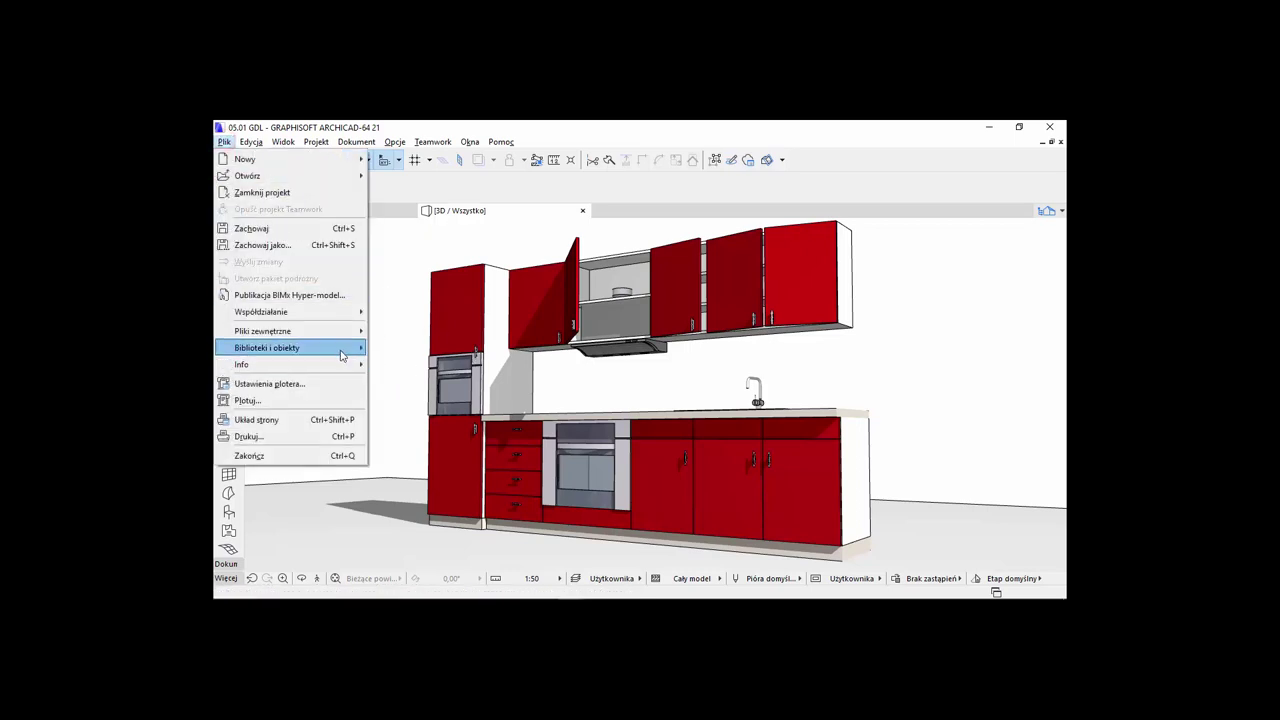
pyautogui.moveTo(267, 348)
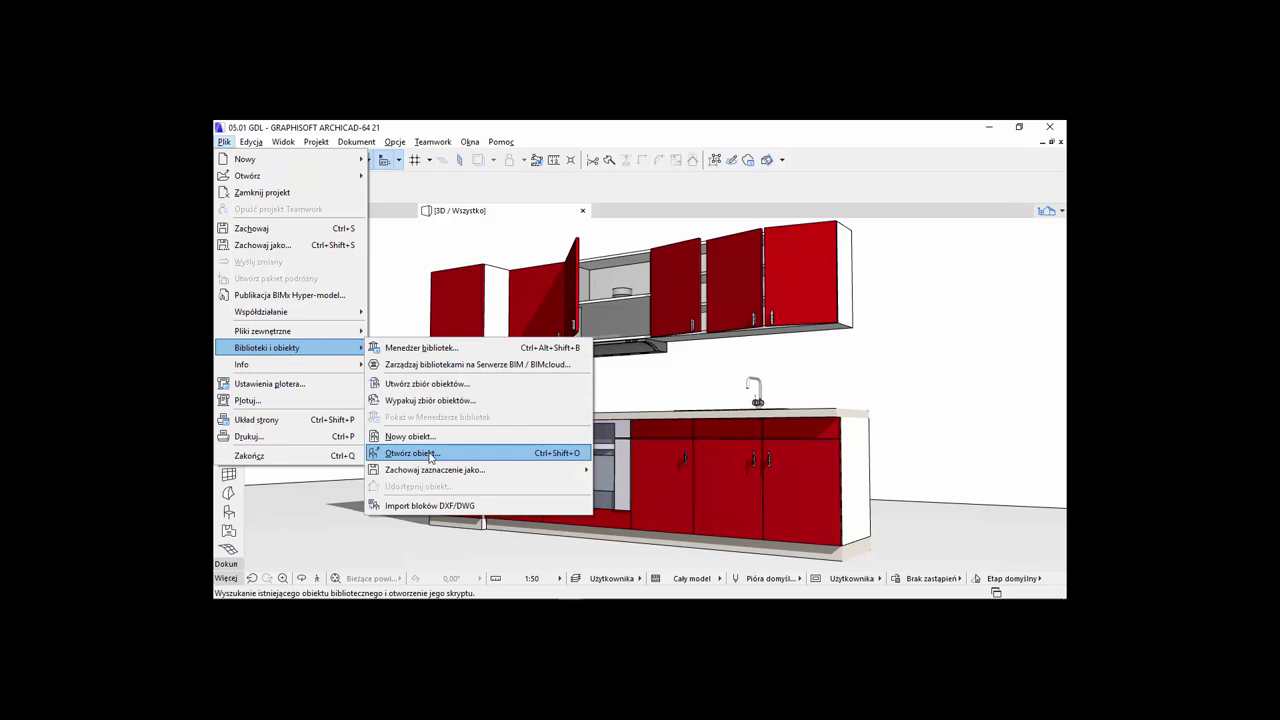
pyautogui.click(425, 456)
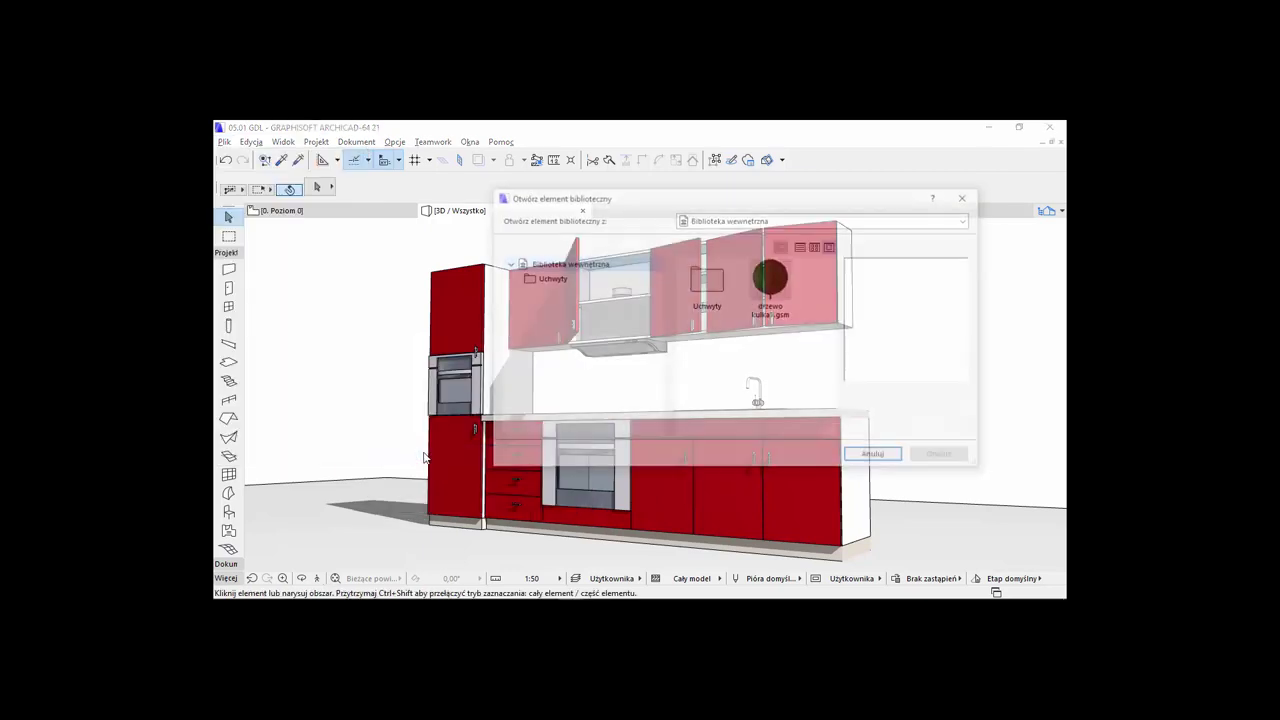
pyautogui.click(547, 279)
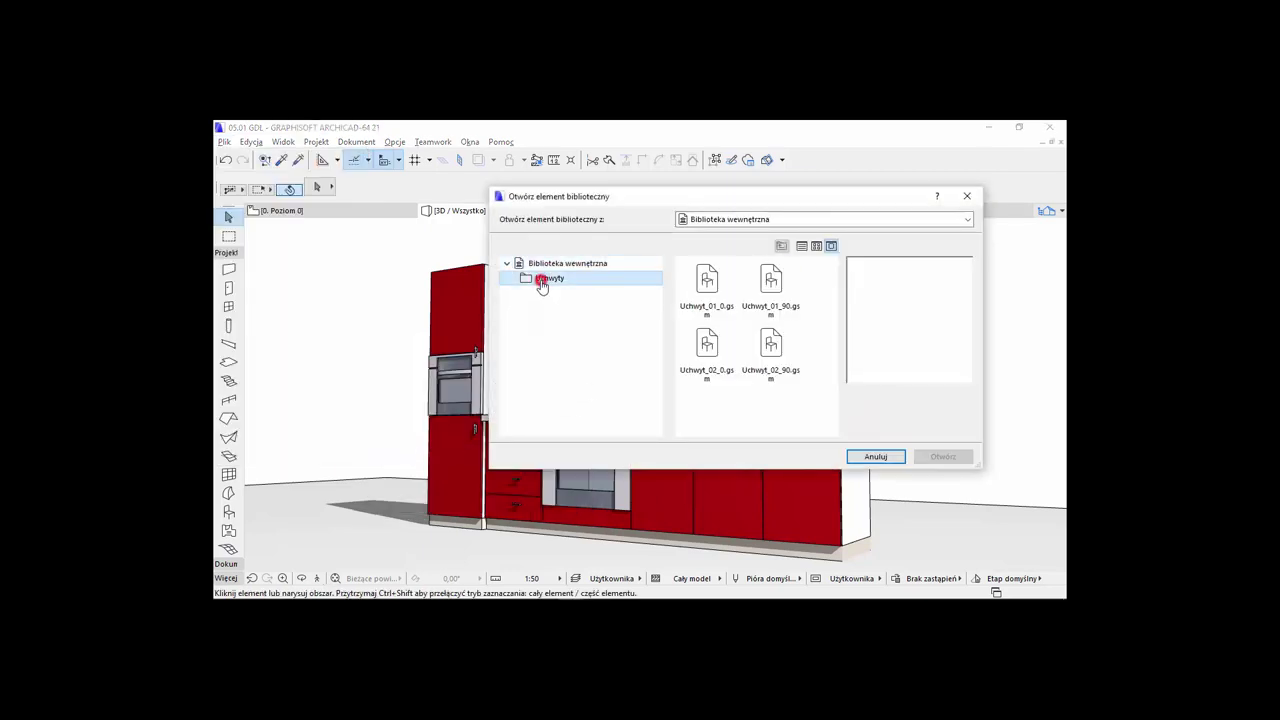
pyautogui.click(712, 286)
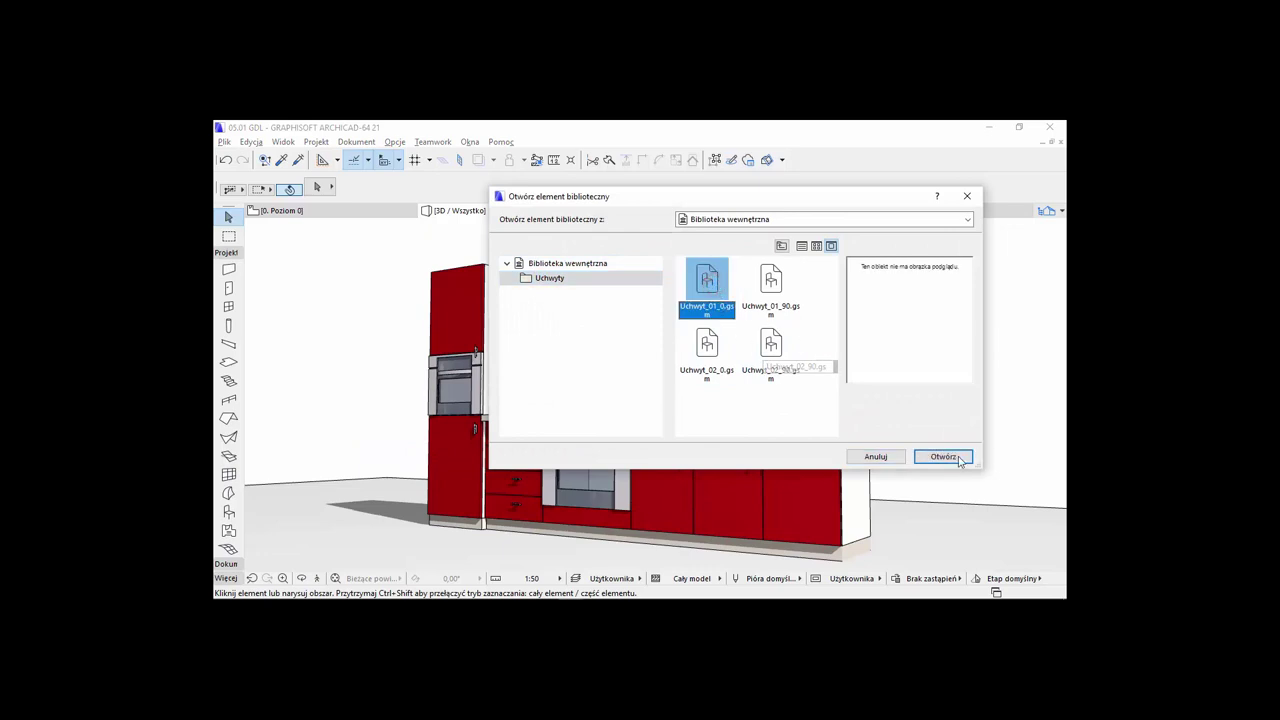
pyautogui.click(943, 456)
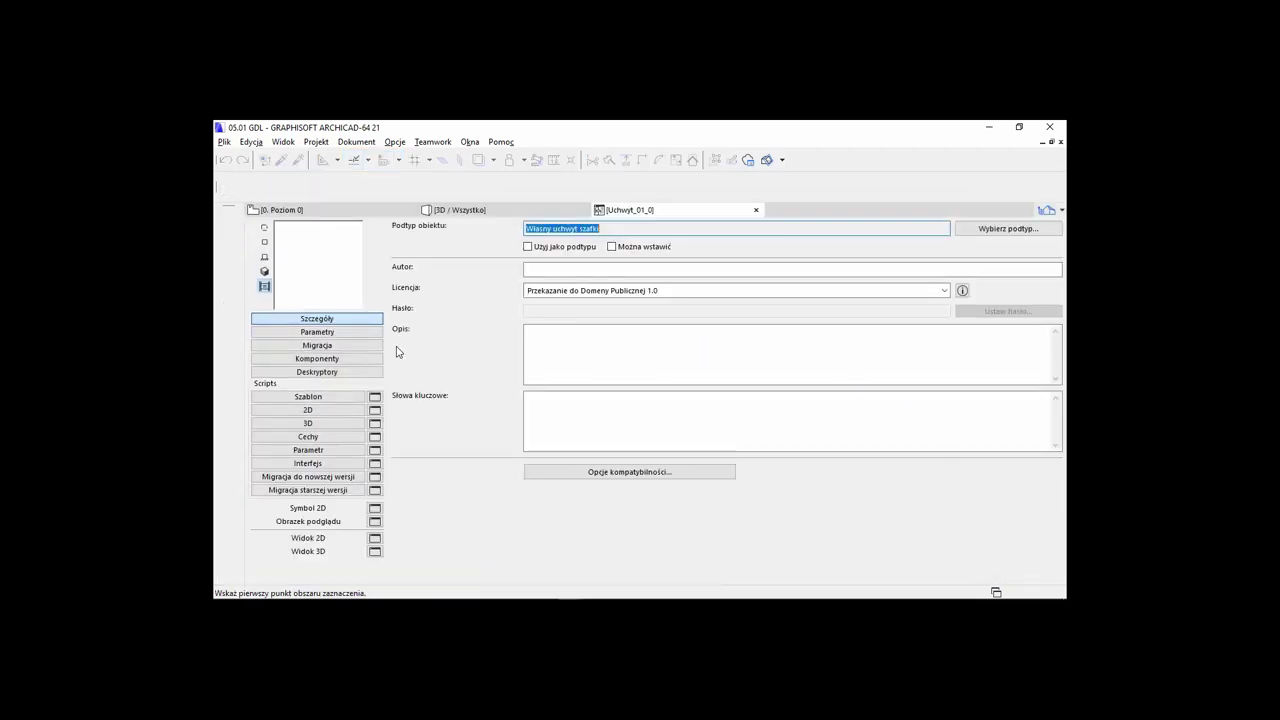
# - Switch the object preview to 3D and display the handle's 3D script
pyautogui.click(264, 271)
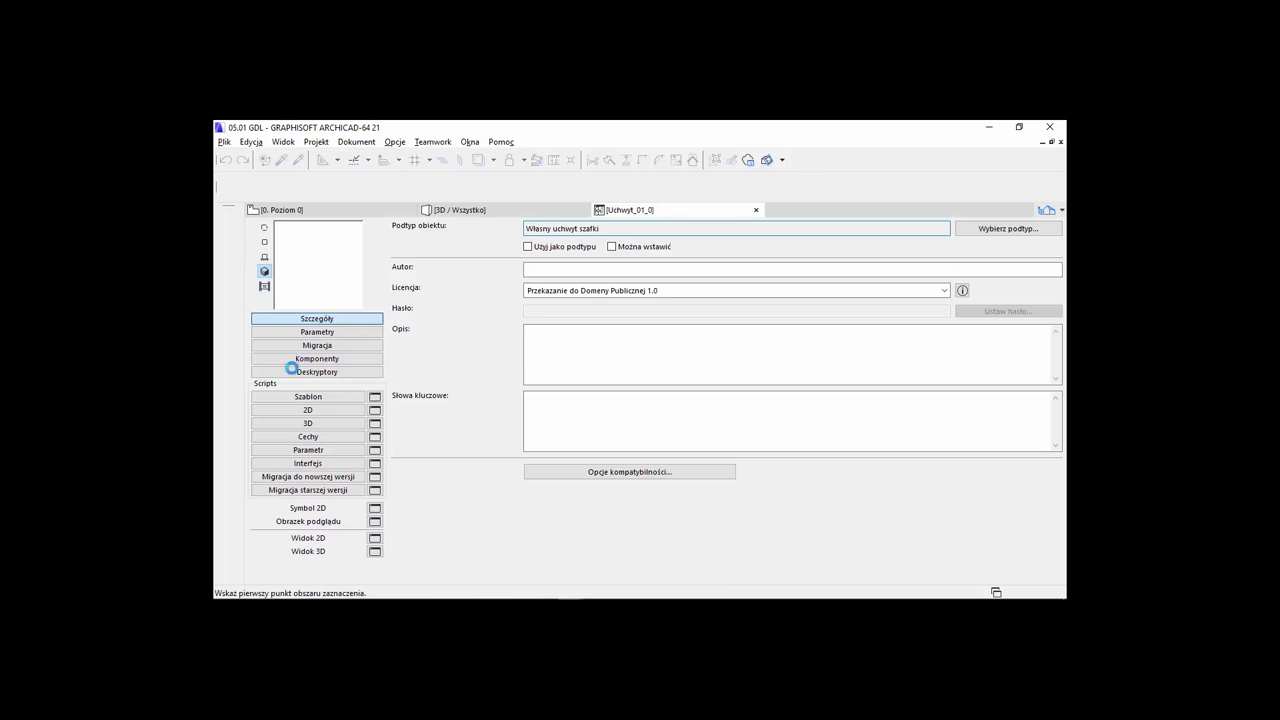
pyautogui.click(308, 410)
pyautogui.click(316, 424)
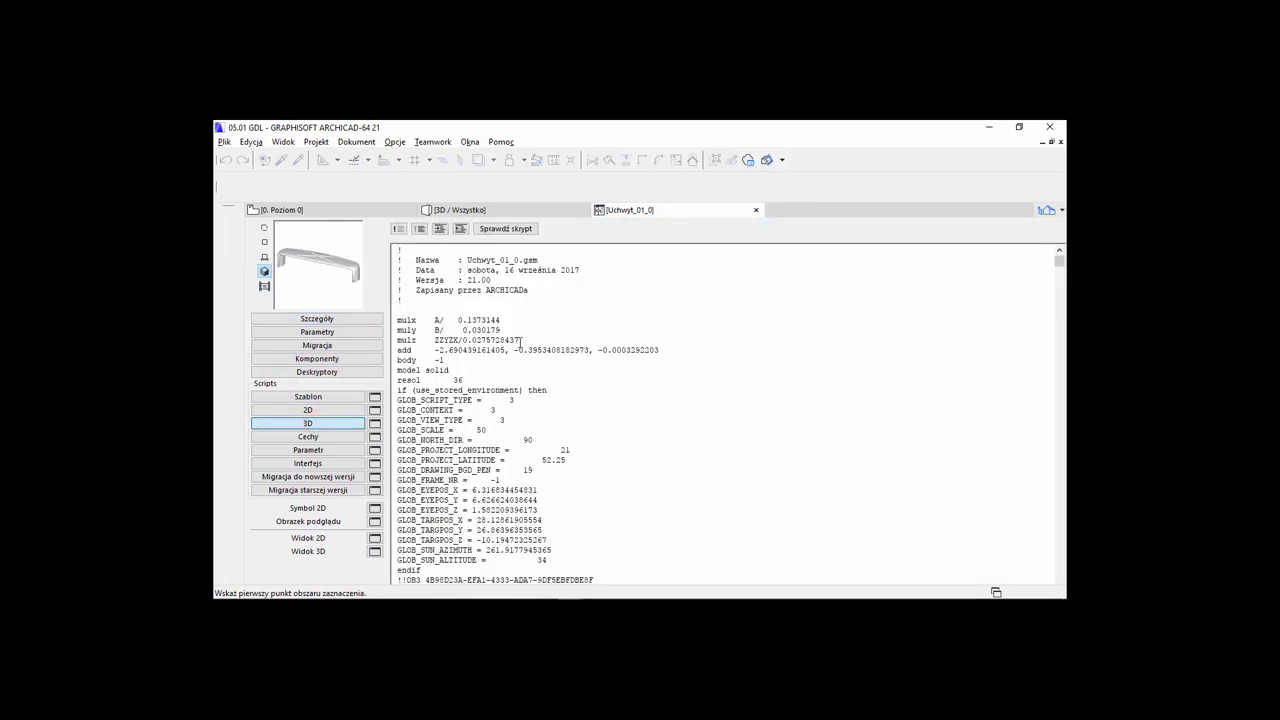
# - Comment out the mulx, muly and mulz lines and add a blank line after them
pyautogui.moveTo(520, 341); pyautogui.dragTo(396, 320)
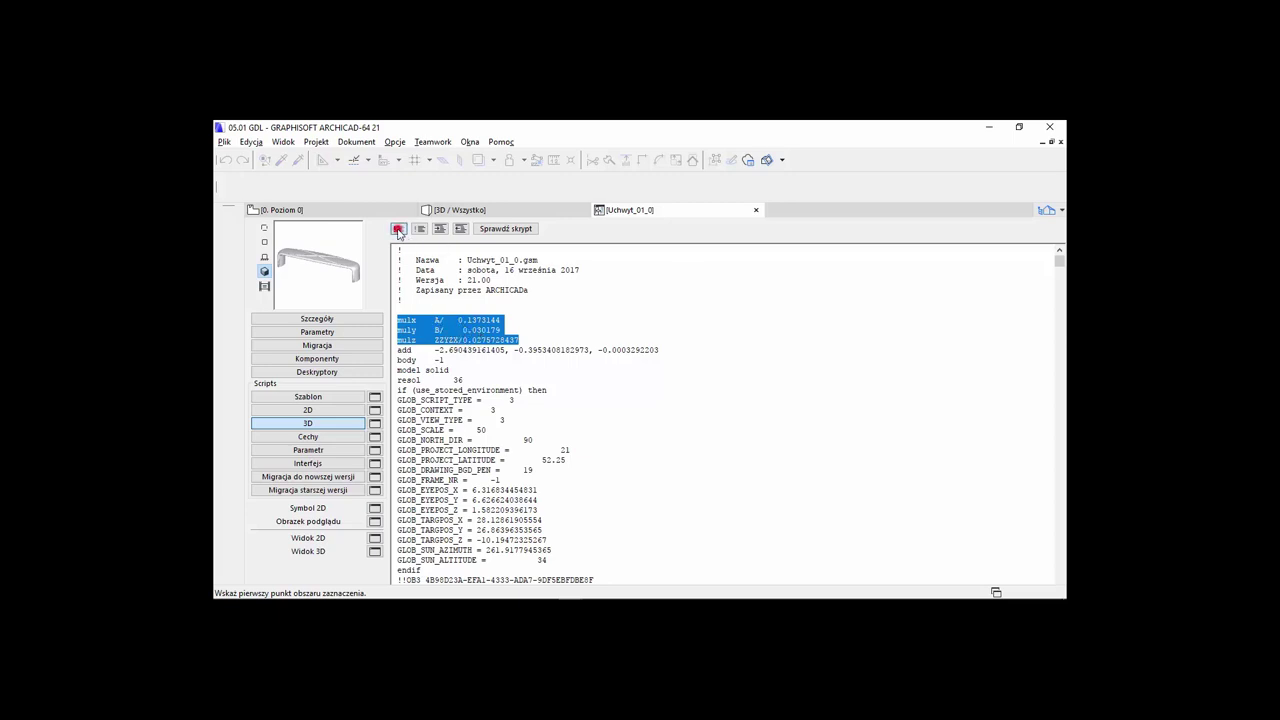
pyautogui.click(398, 229)
pyautogui.click(540, 341)
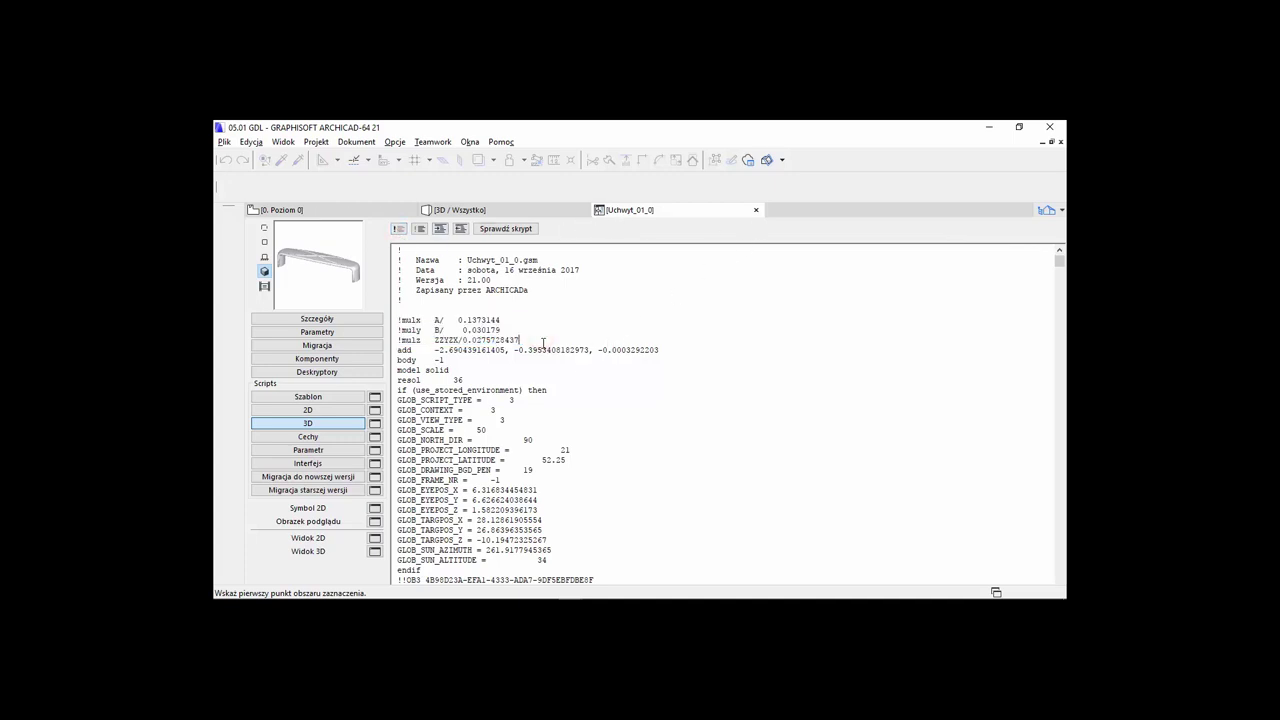
pyautogui.press('Return')
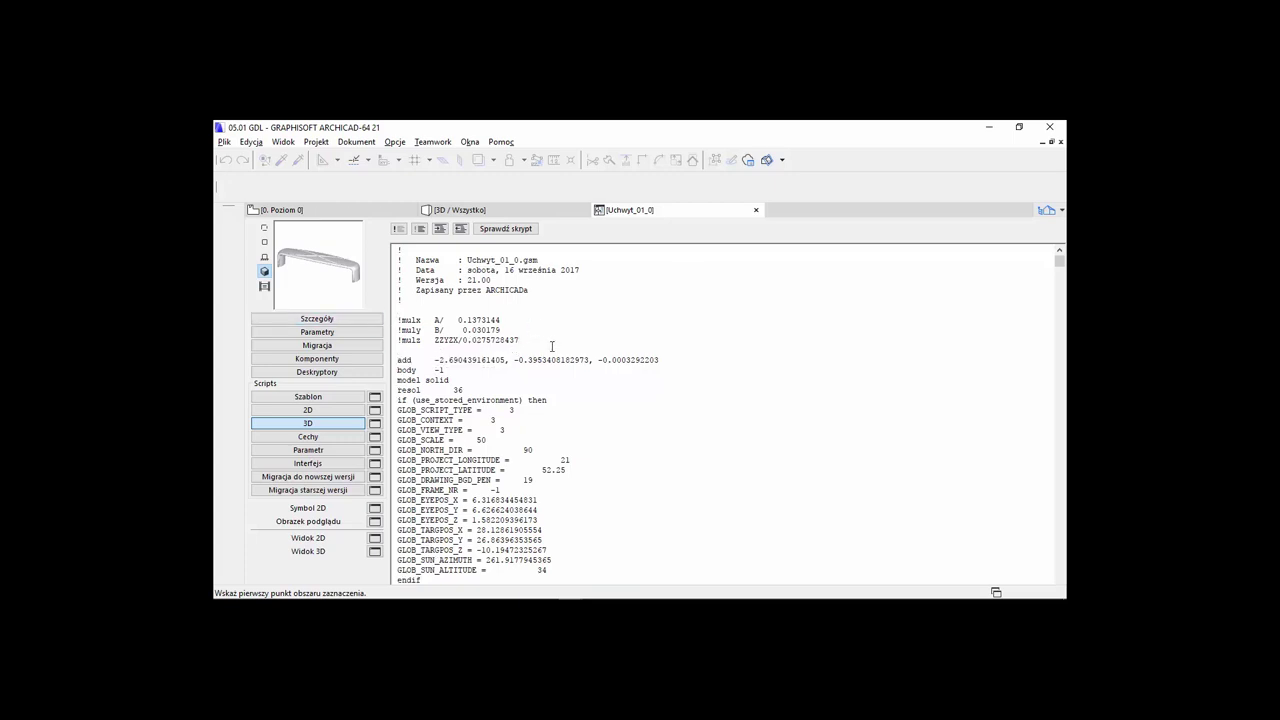
# - Review the commented scaling lines and the OB3 identifier line in the 3D script
pyautogui.moveTo(551, 346); pyautogui.dragTo(386, 320)
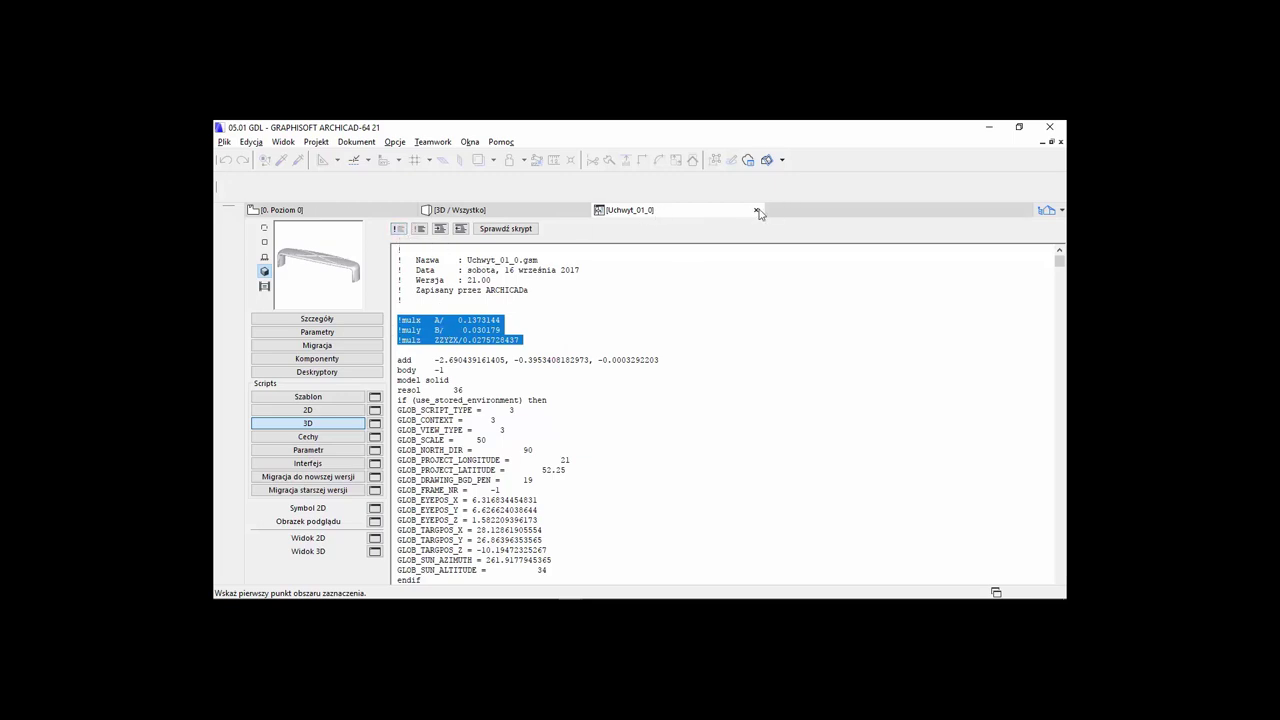
pyautogui.scroll(-2, 518, 348)
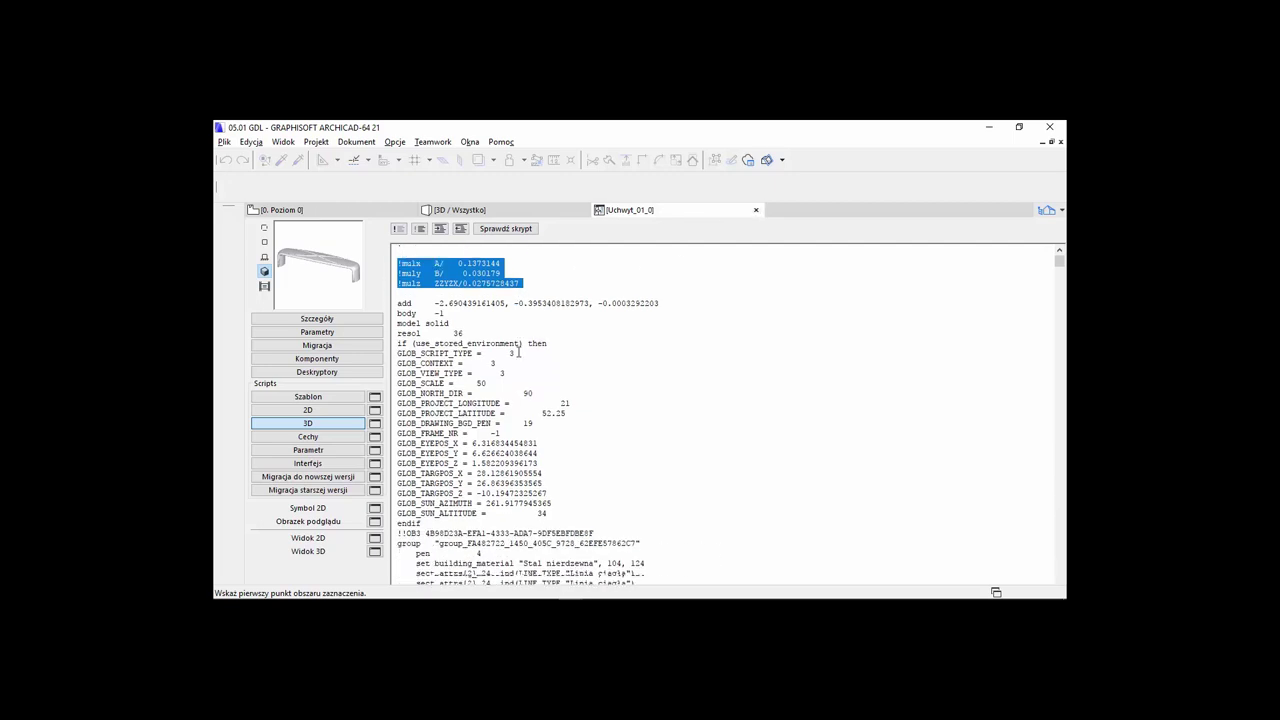
pyautogui.scroll(-2, 518, 350)
pyautogui.scroll(-1, 518, 350)
pyautogui.scroll(2, 518, 352)
pyautogui.scroll(3, 518, 350)
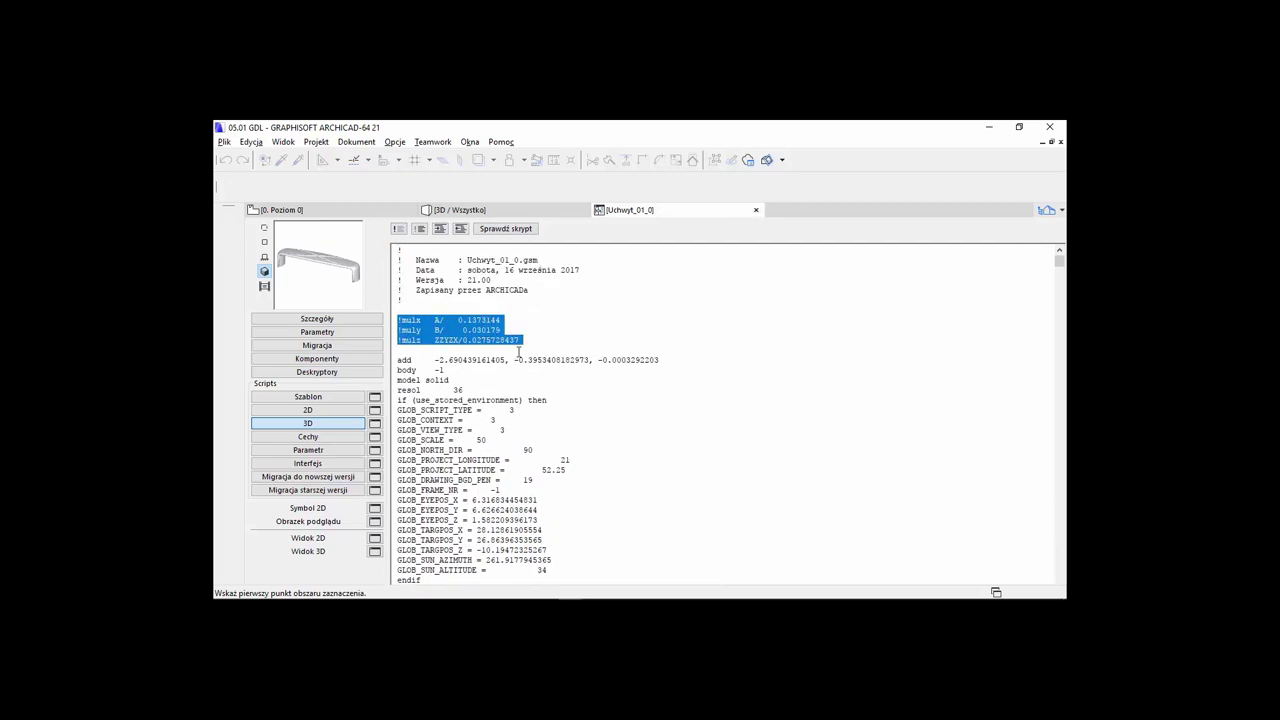
pyautogui.scroll(-4, 518, 350)
pyautogui.scroll(-5, 520, 350)
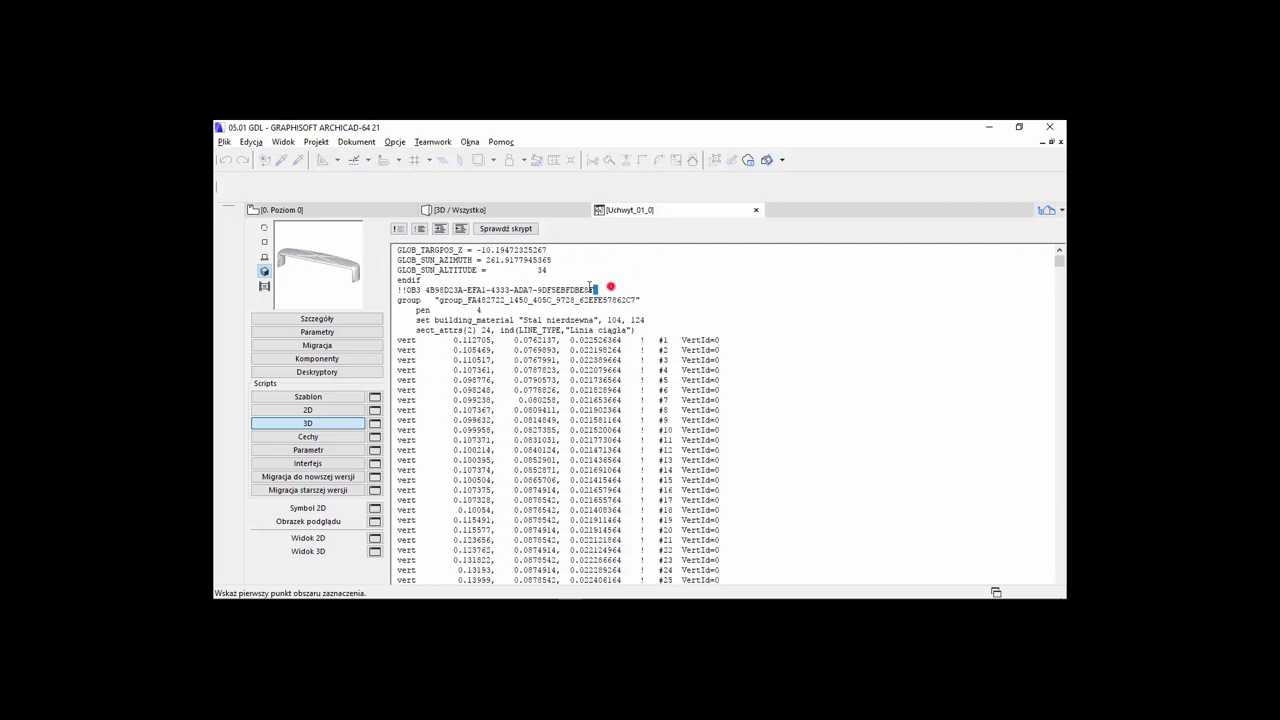
pyautogui.moveTo(598, 289); pyautogui.dragTo(380, 291)
pyautogui.scroll(3, 530, 322)
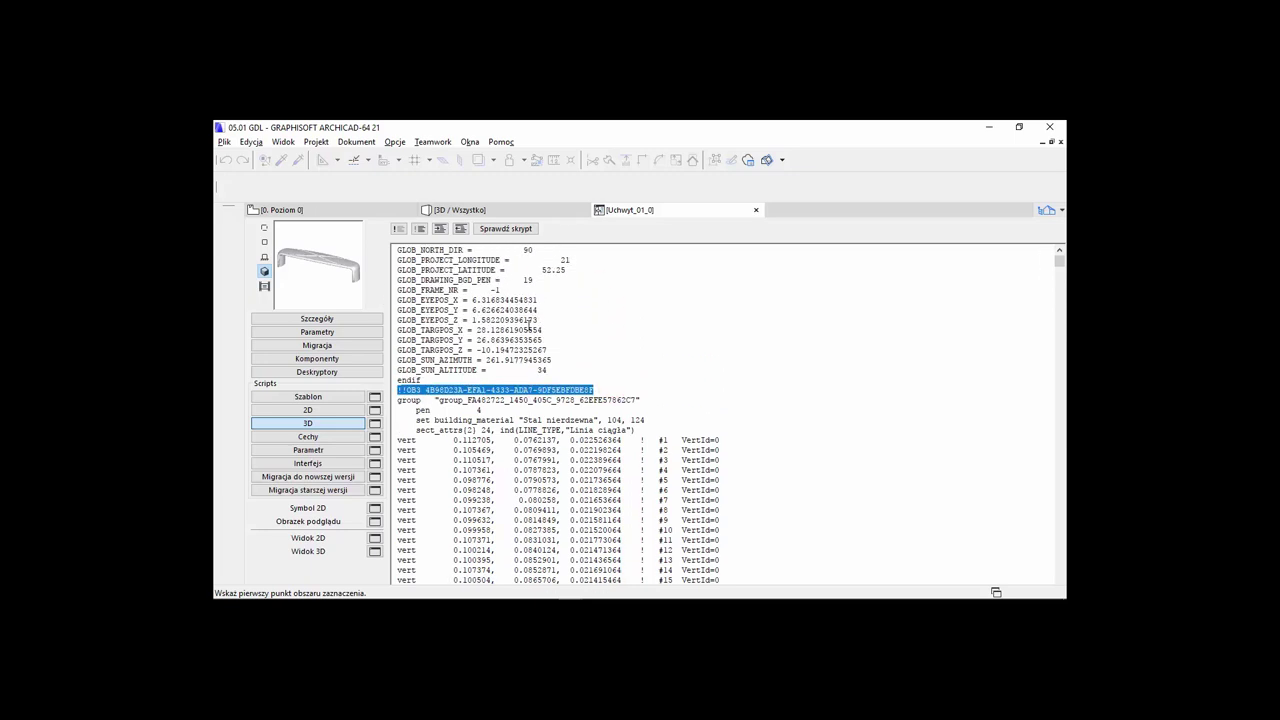
pyautogui.scroll(7, 528, 325)
# - Close the Uchwyt_01_0 editor and save the changes with Zachowaj
pyautogui.moveTo(522, 340); pyautogui.dragTo(396, 318)
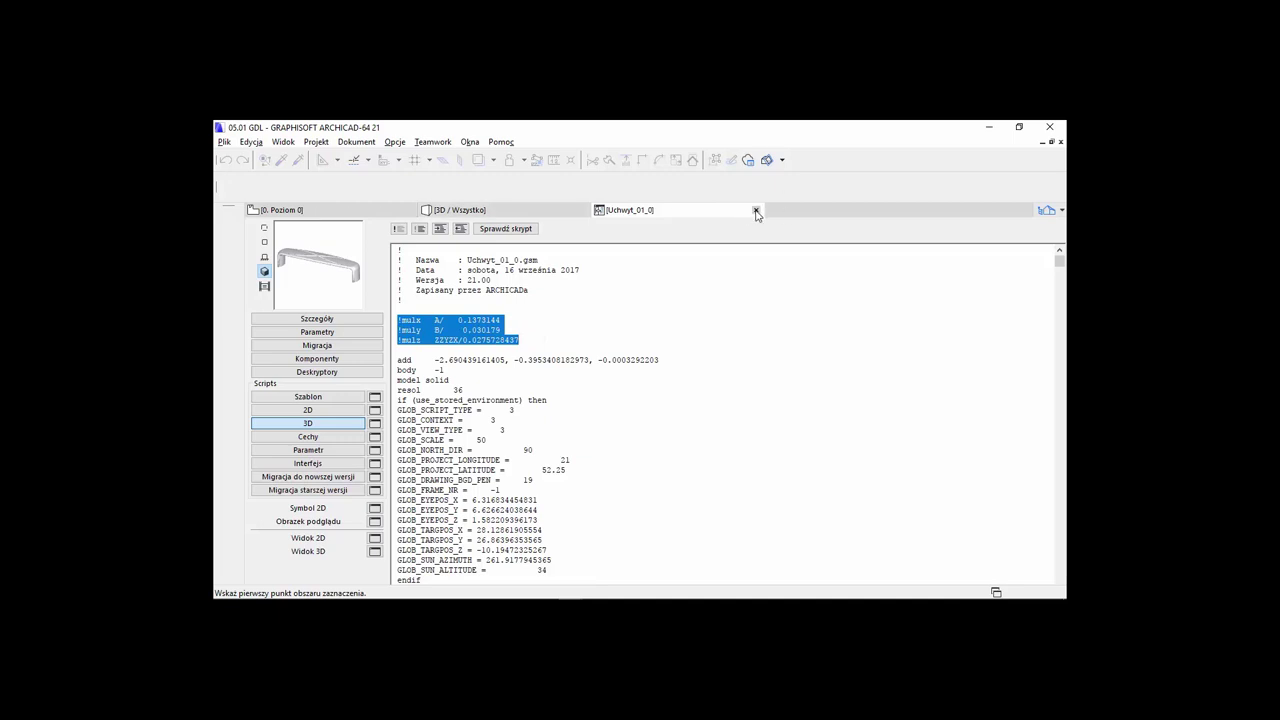
pyautogui.click(756, 210)
pyautogui.click(590, 368)
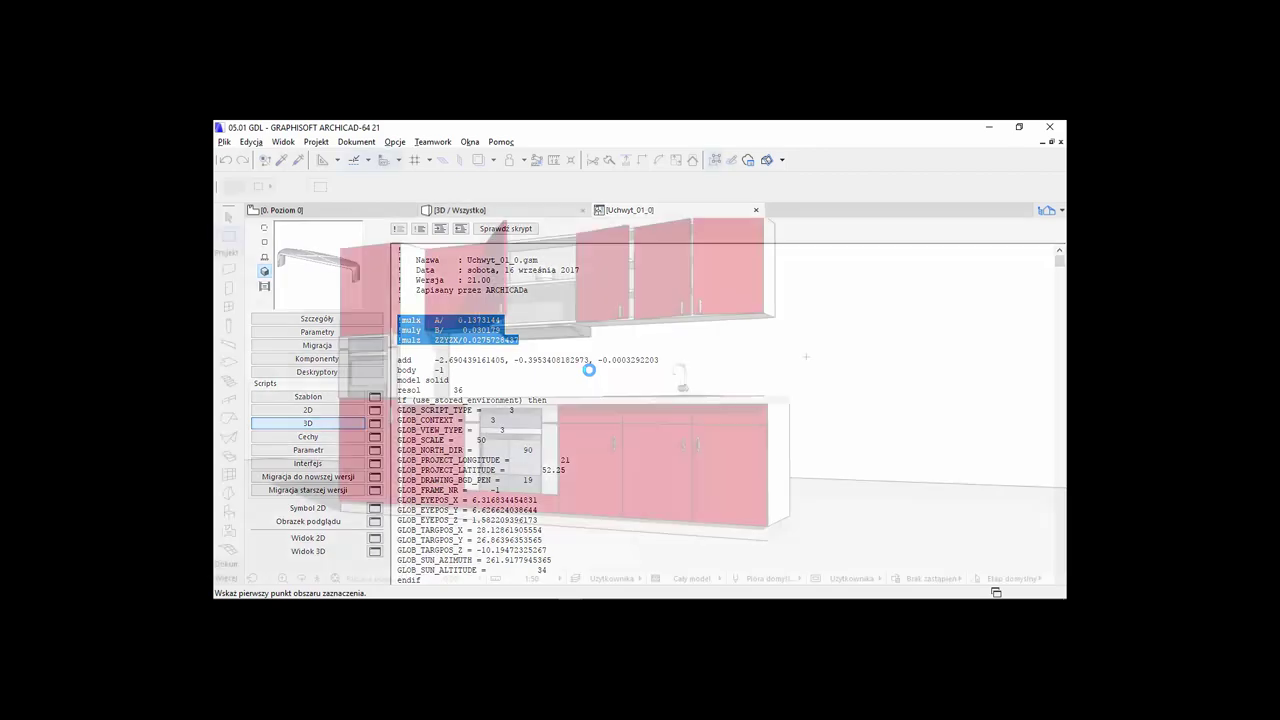
# - Open Uchwyt_01_0 and Uchwyt_01_90 from the Uchwyty folder in their own editors
pyautogui.click(224, 141)
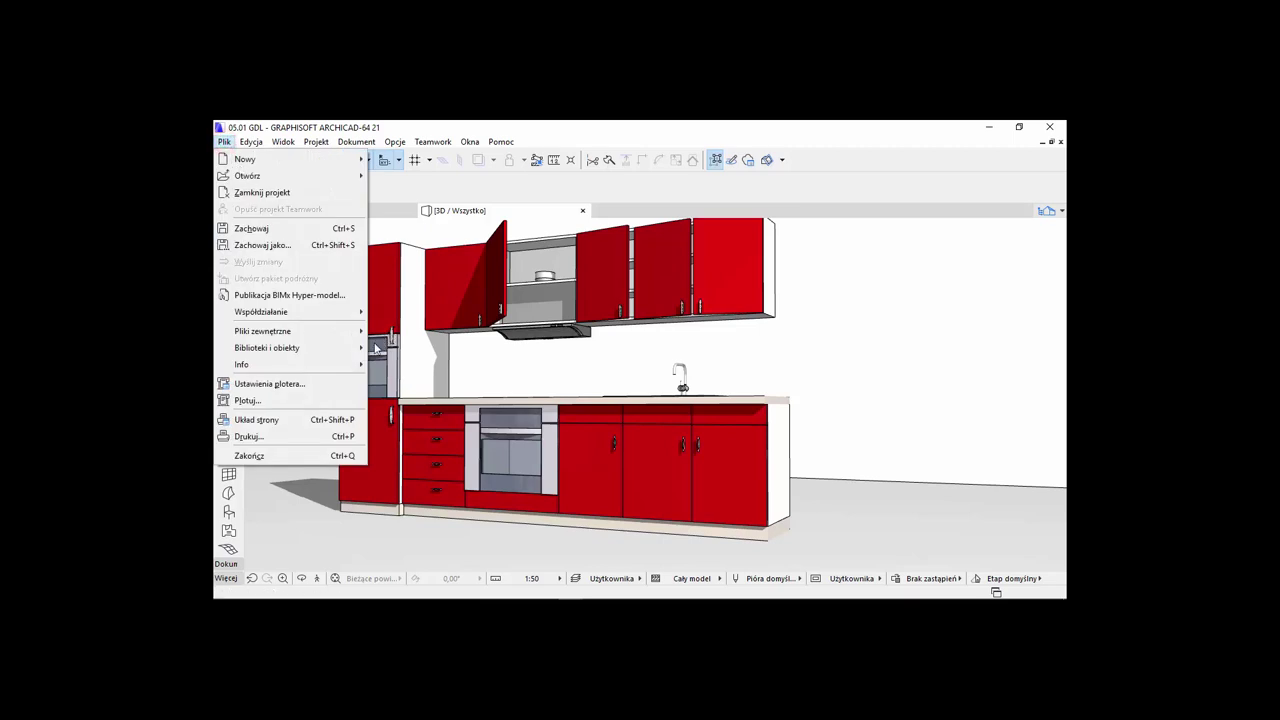
pyautogui.moveTo(267, 347)
pyautogui.click(459, 454)
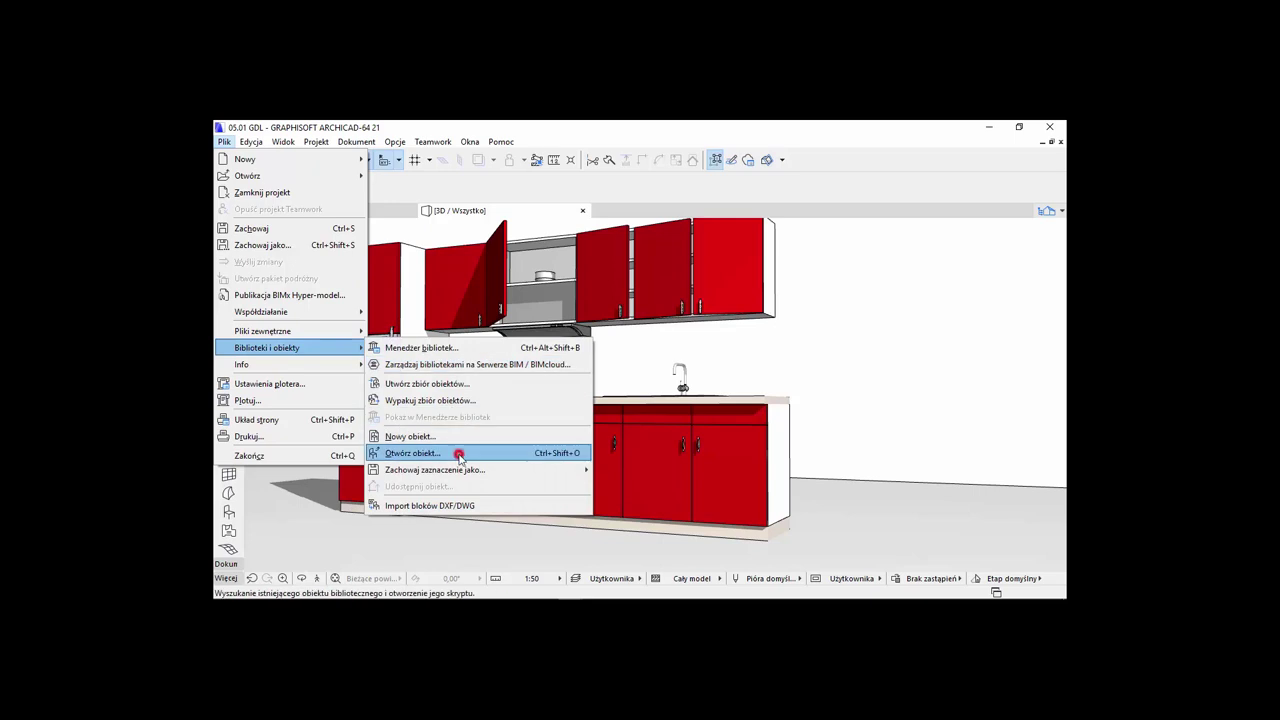
pyautogui.doubleClick(705, 282)
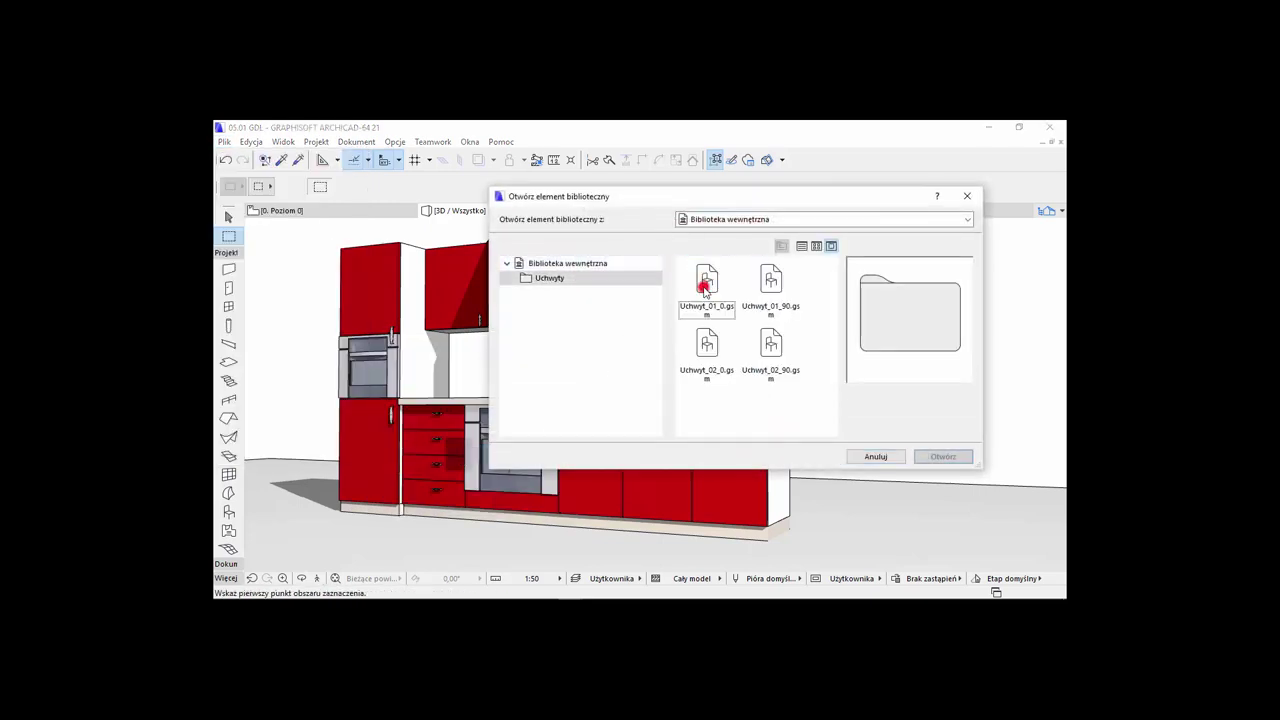
pyautogui.doubleClick(707, 283)
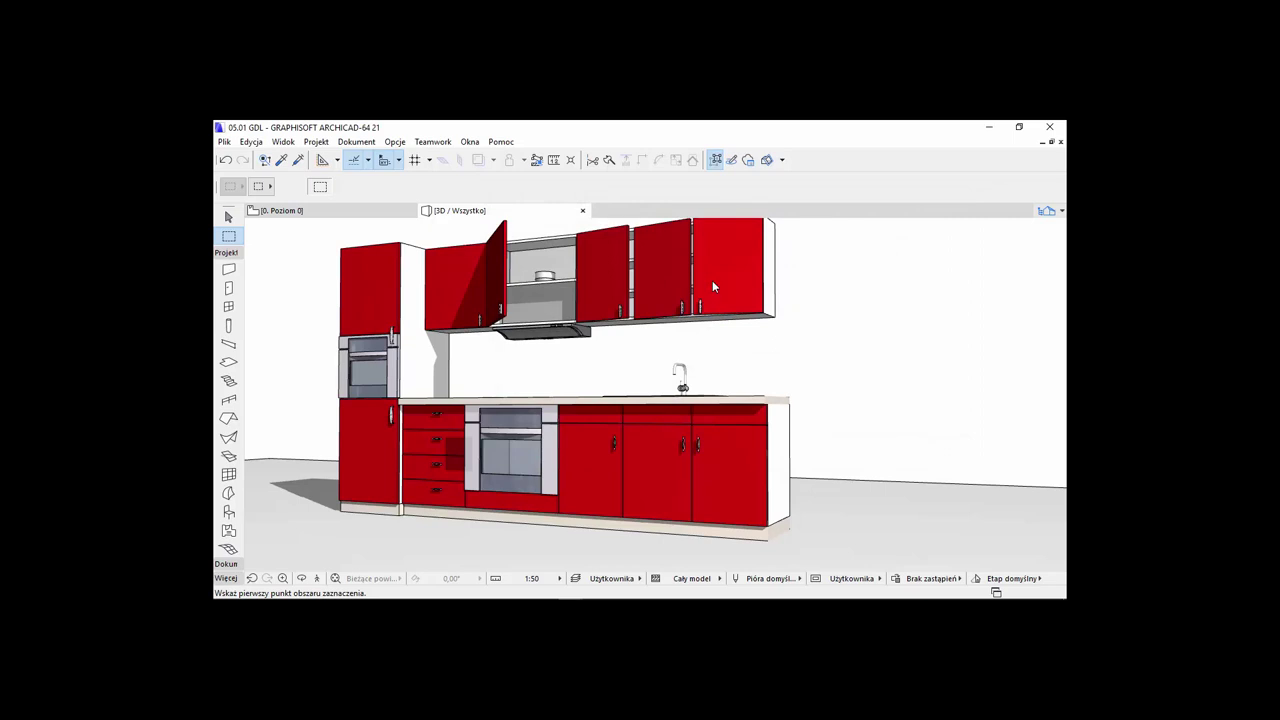
pyautogui.hotkey('ctrl', 'shift', 'o')
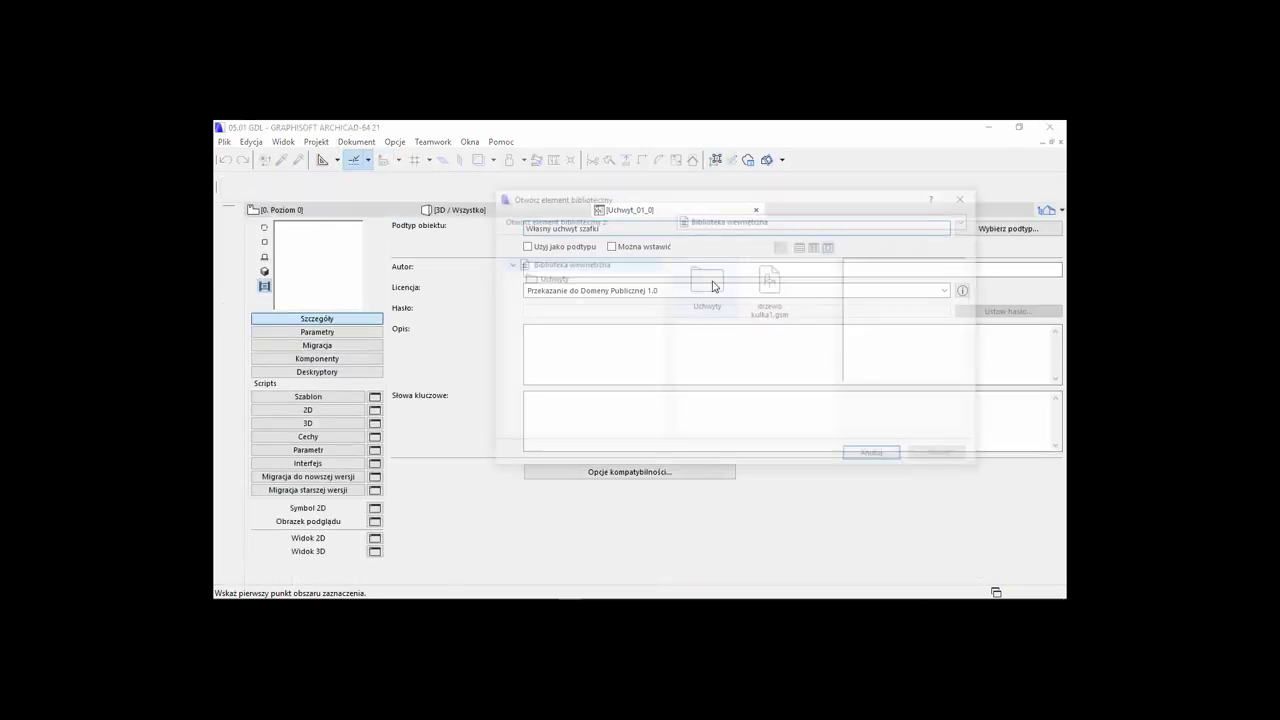
pyautogui.doubleClick(713, 284)
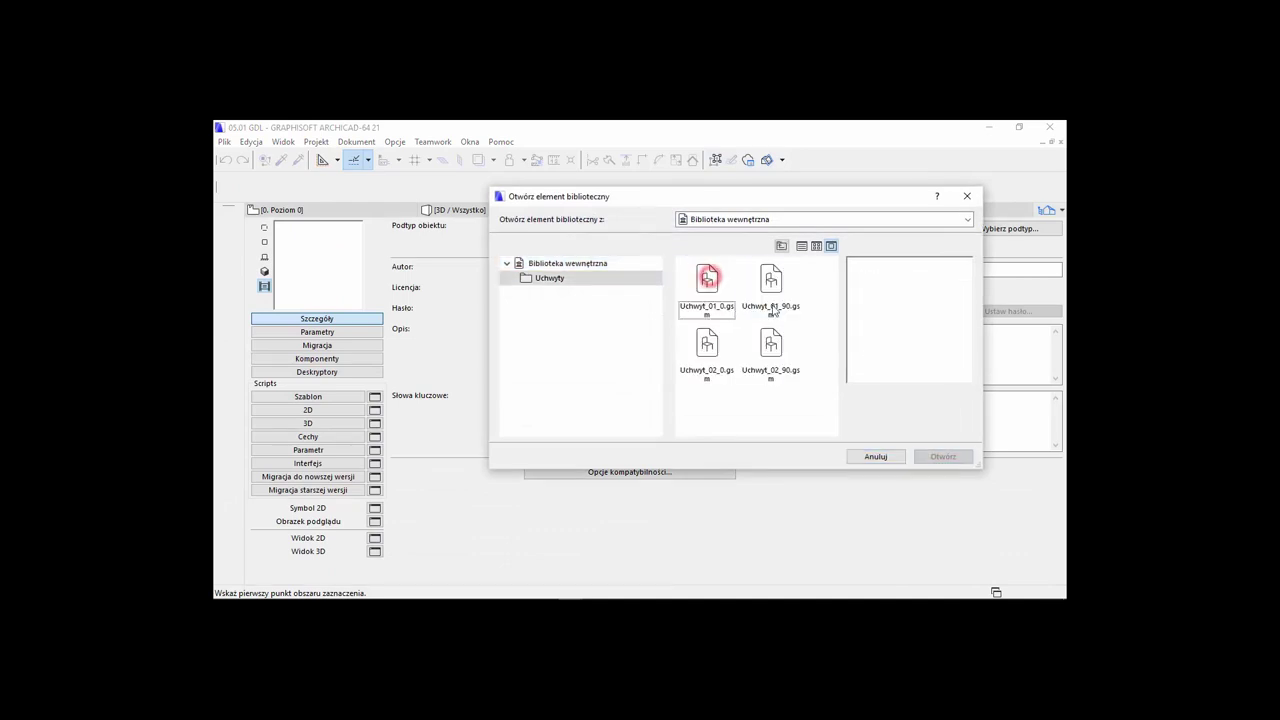
pyautogui.click(779, 283)
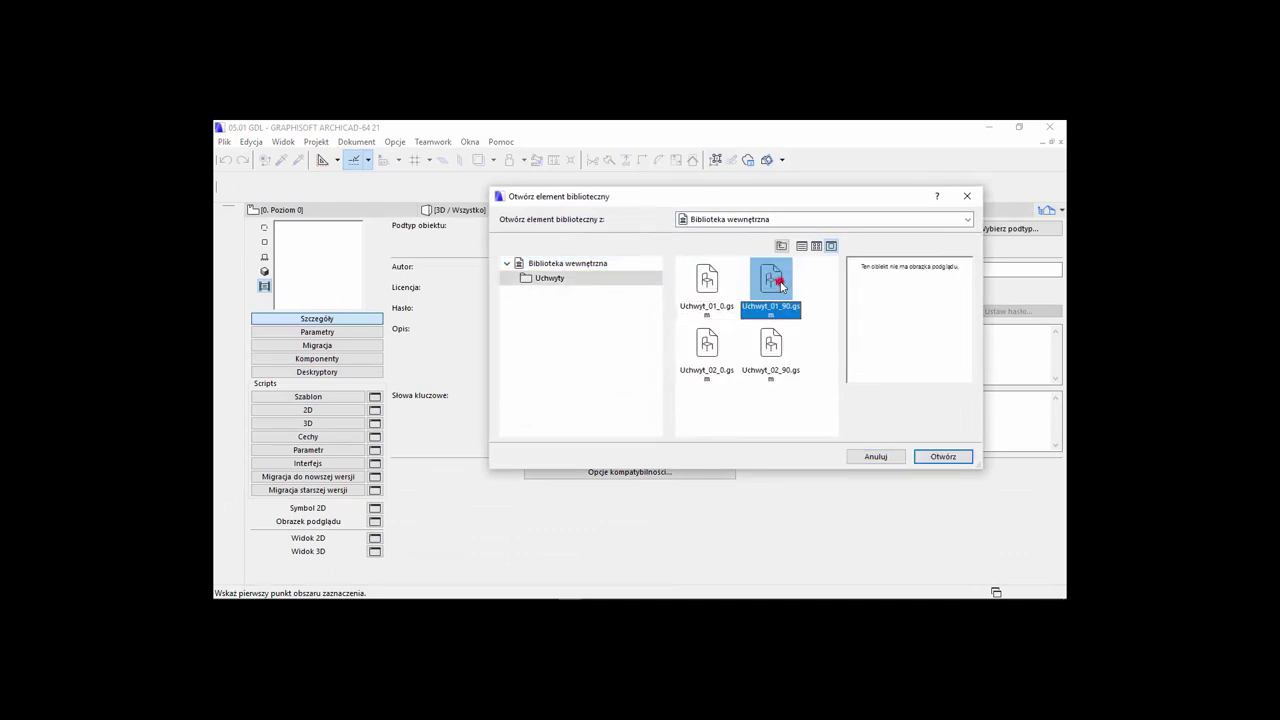
pyautogui.doubleClick(780, 285)
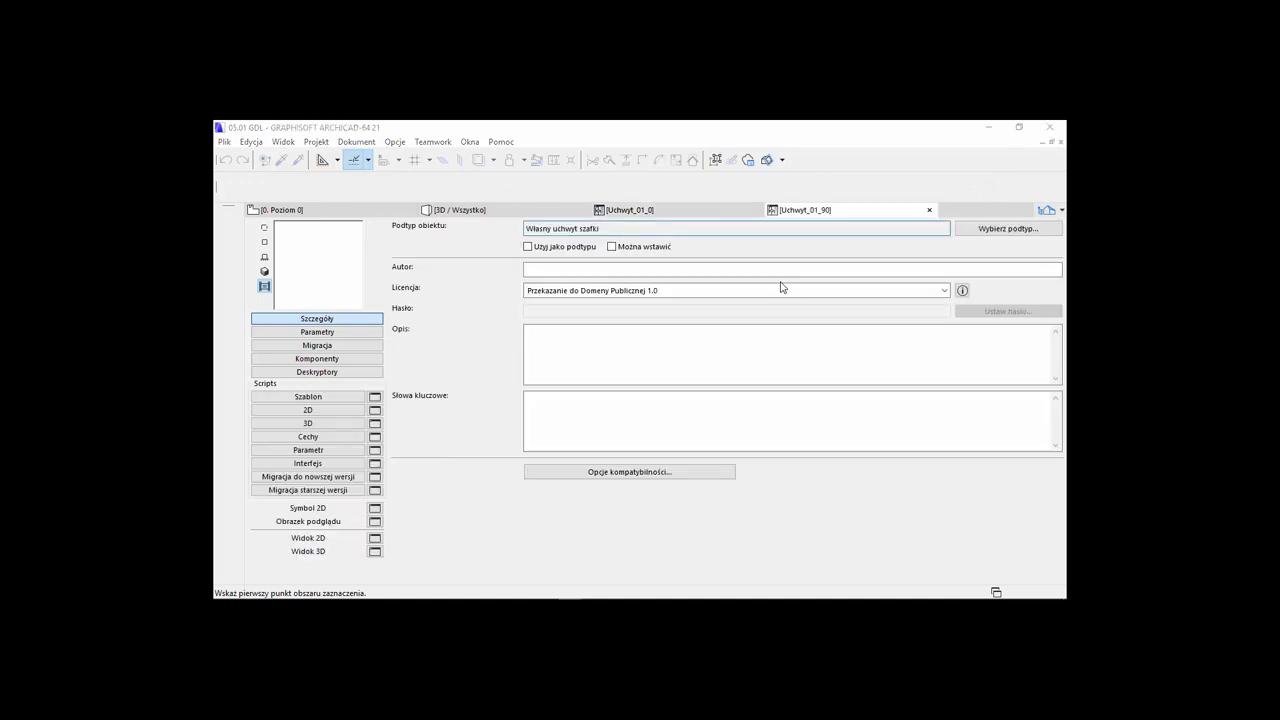
# - Open Uchwyt_02_0 and Uchwyt_02_90 with Ctrl+Shift+O and show Uchwyt_02_90's 3D script
pyautogui.hotkey('ctrl', 'shift', 'o')
pyautogui.doubleClick(706, 282)
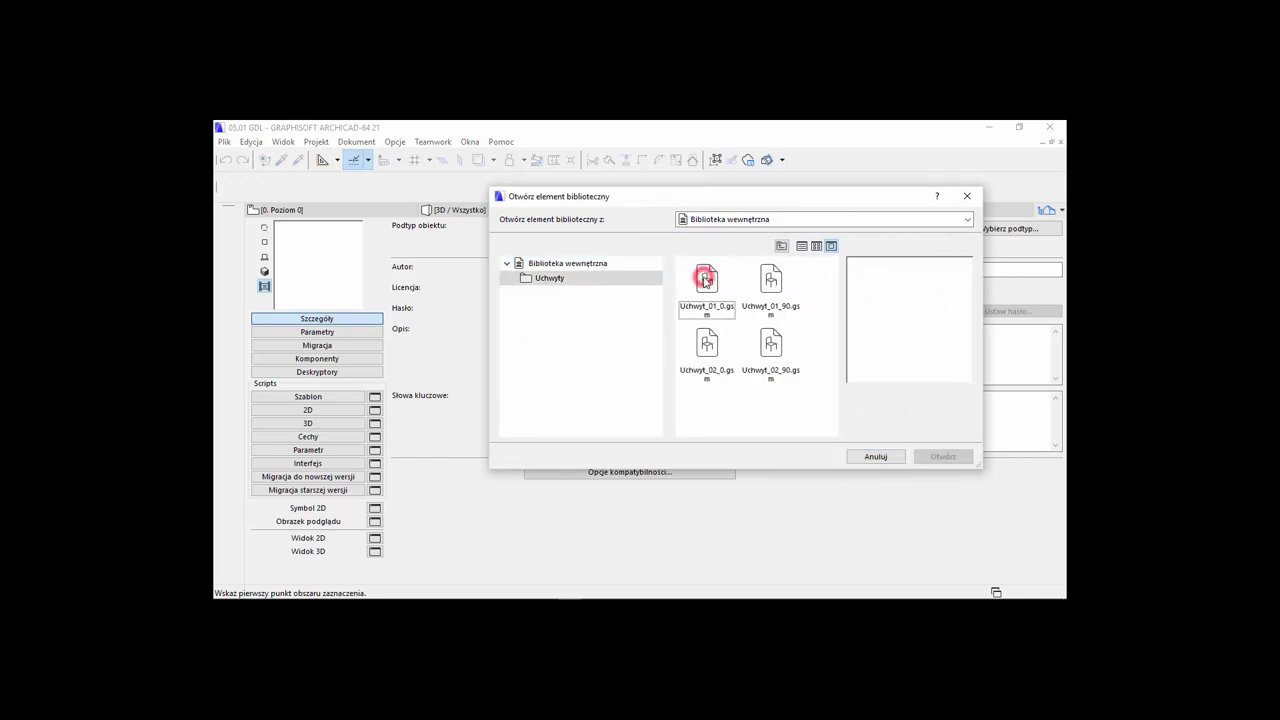
pyautogui.doubleClick(710, 362)
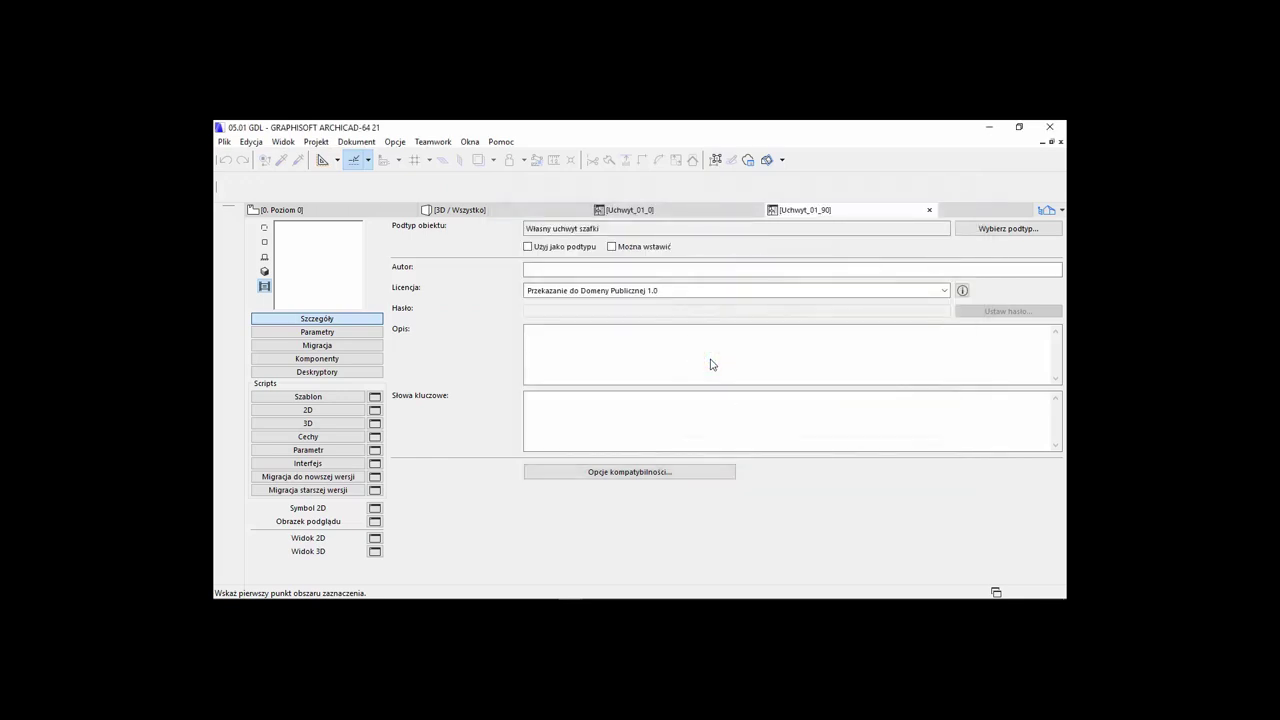
pyautogui.hotkey('ctrl', 'shift', 'o')
pyautogui.doubleClick(706, 282)
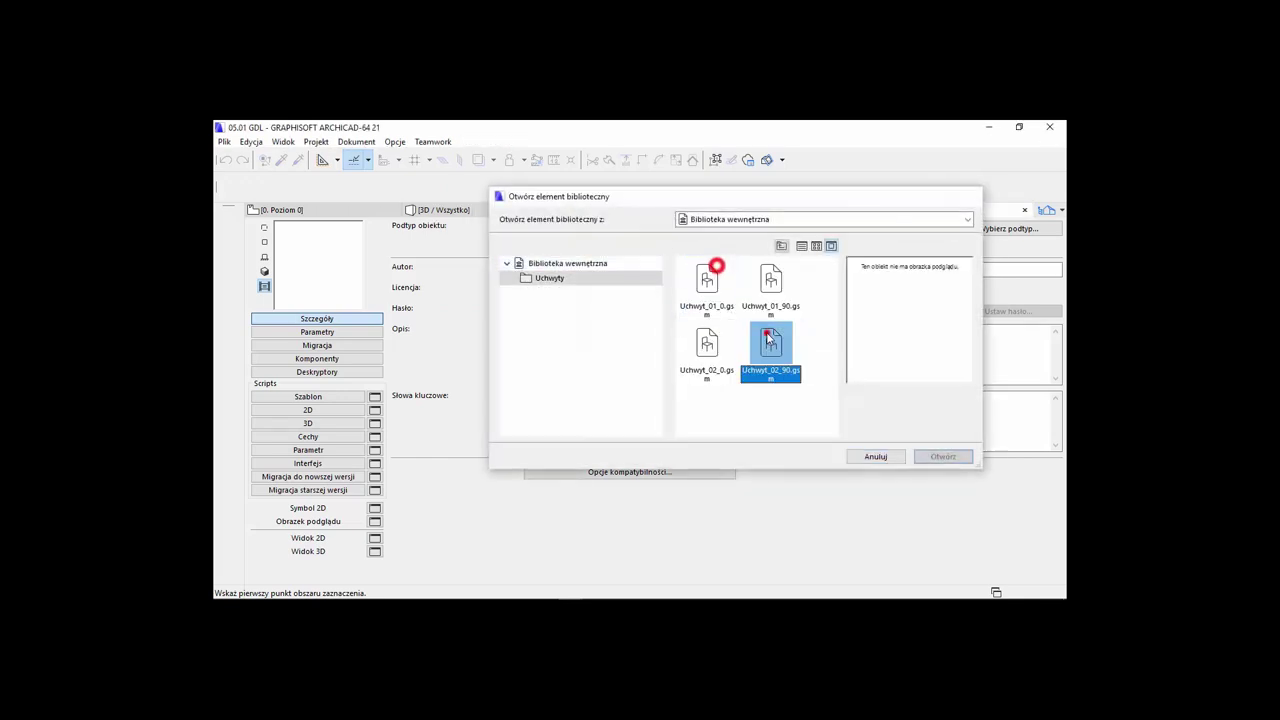
pyautogui.doubleClick(766, 337)
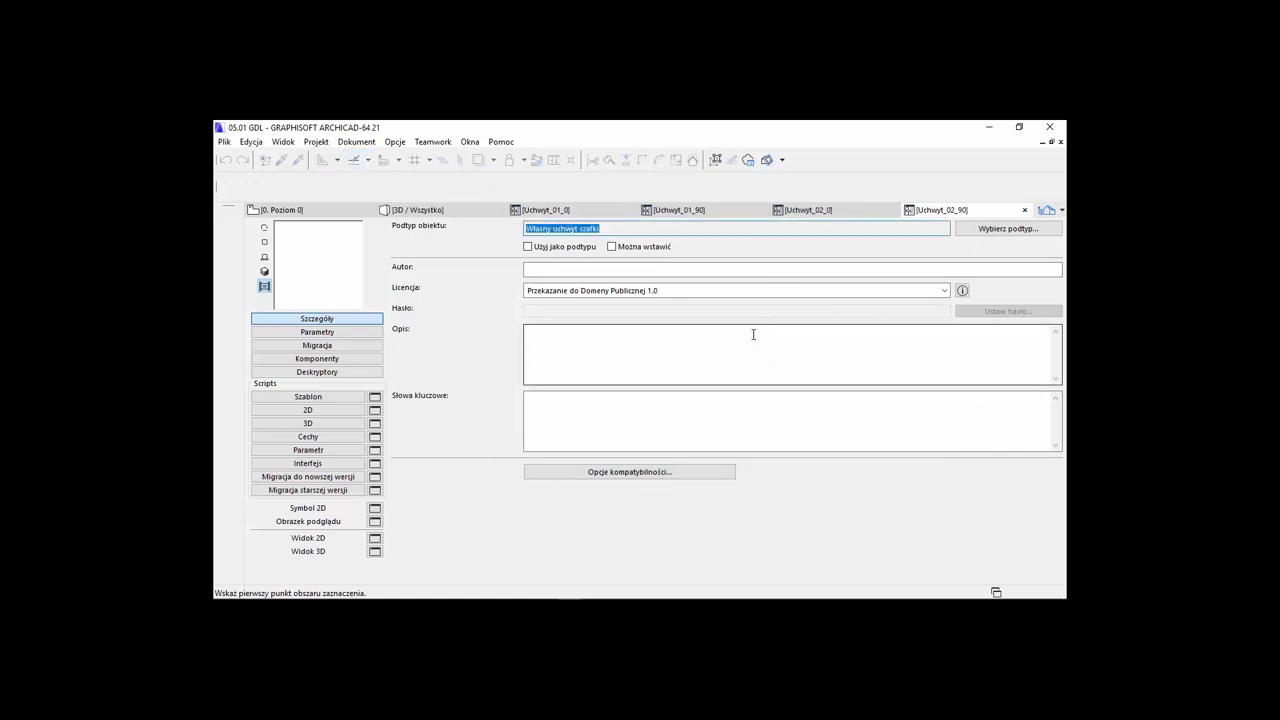
pyautogui.click(340, 422)
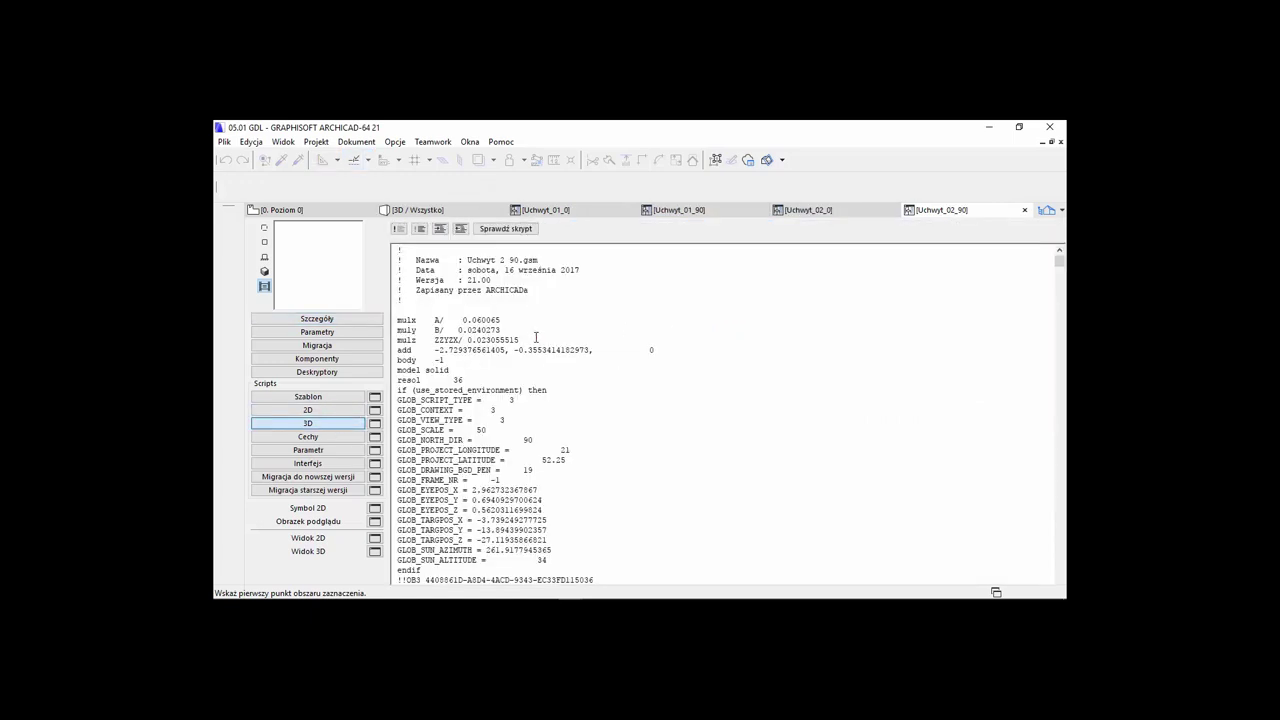
# - Comment out the mulx, muly and mulz lines in Uchwyt_02_90, Uchwyt_02_0 and Uchwyt_01_90 3D scripts
pyautogui.moveTo(536, 338); pyautogui.dragTo(397, 319)
pyautogui.click(399, 228)
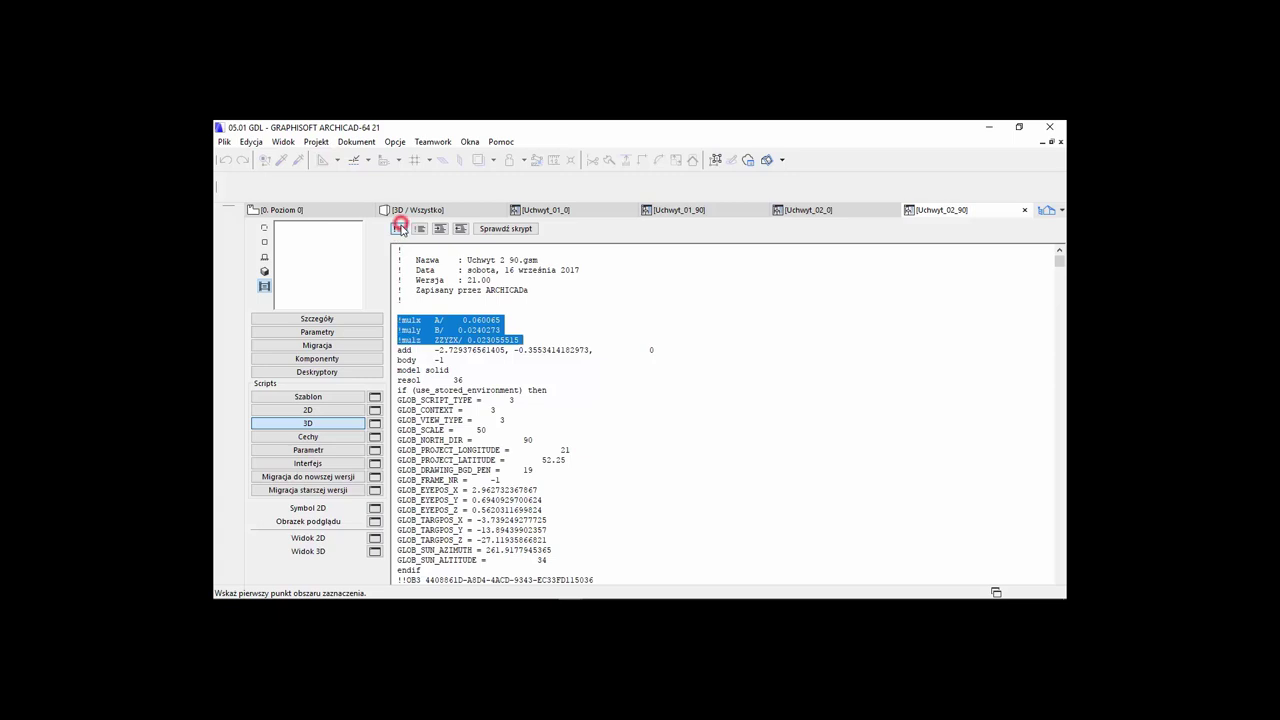
pyautogui.click(813, 211)
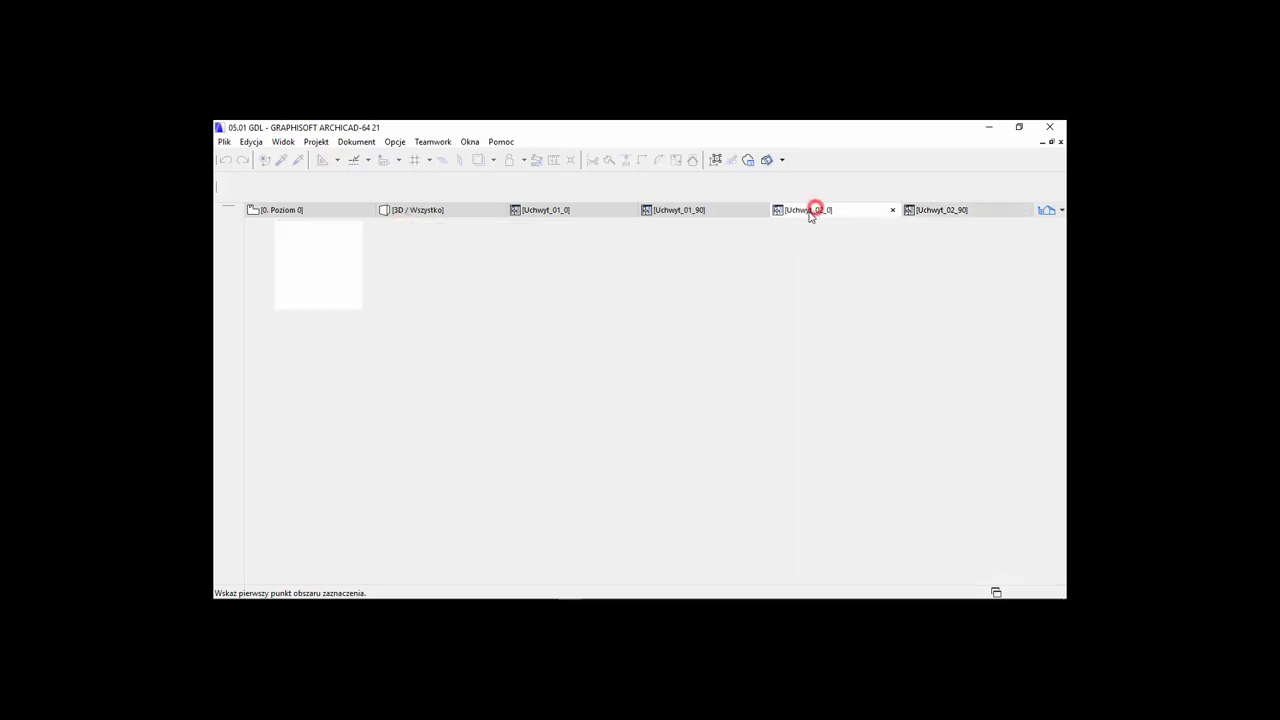
pyautogui.click(308, 423)
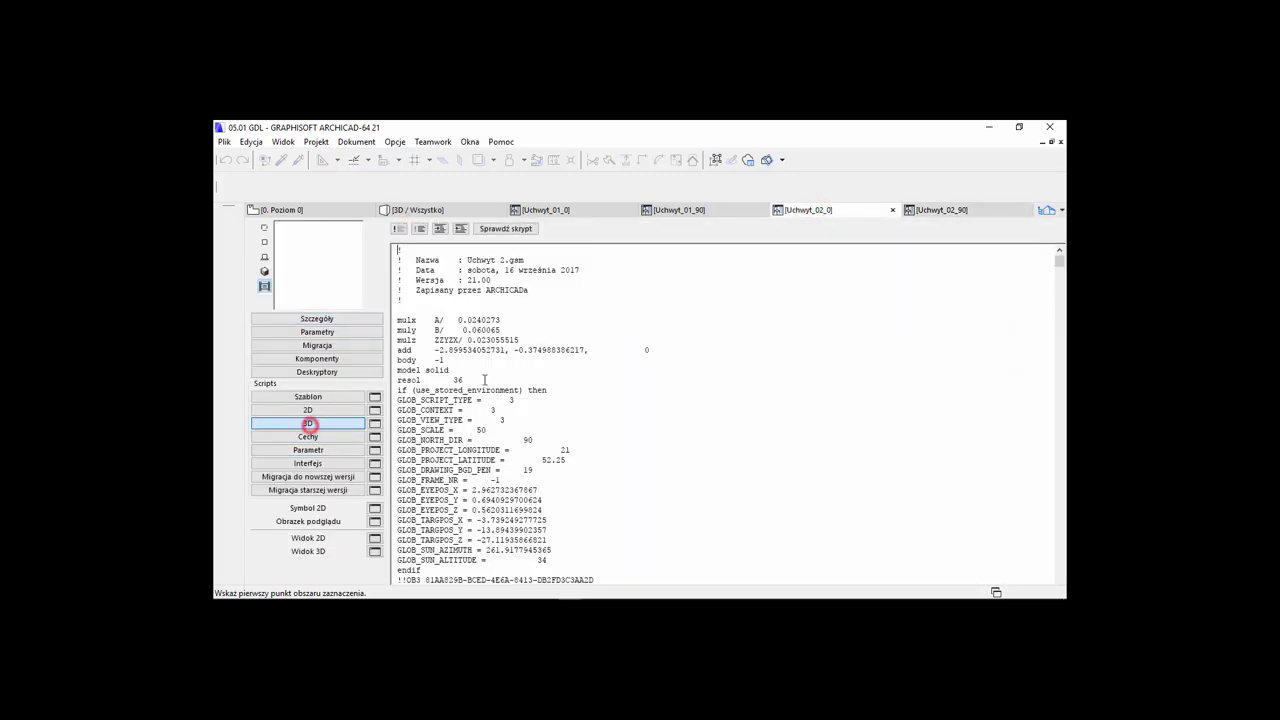
pyautogui.moveTo(522, 342); pyautogui.dragTo(397, 320)
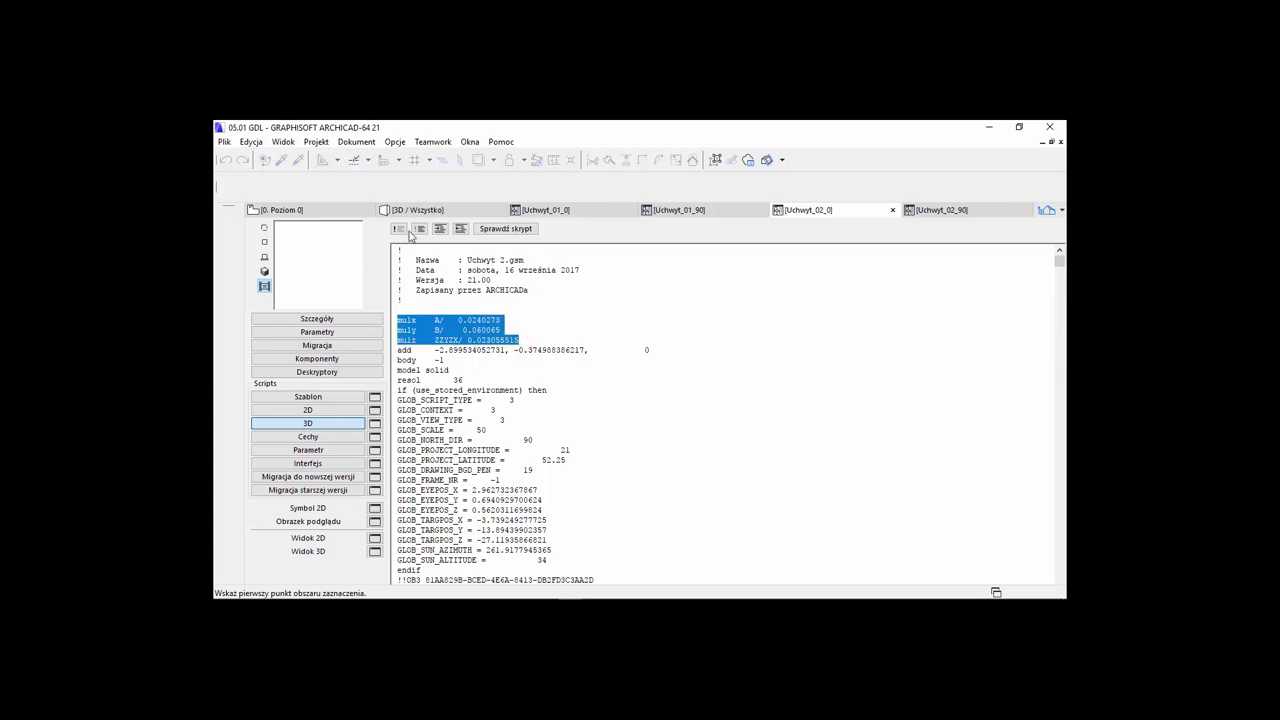
pyautogui.click(399, 228)
pyautogui.click(690, 210)
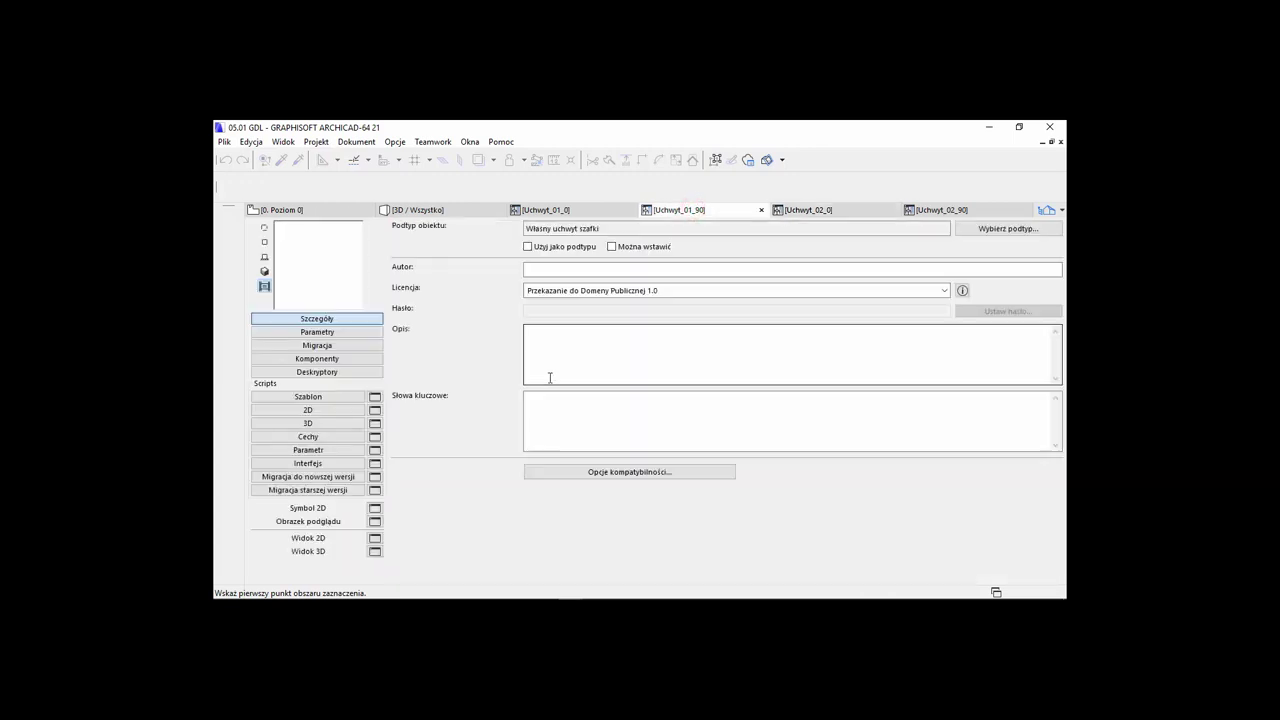
pyautogui.click(336, 424)
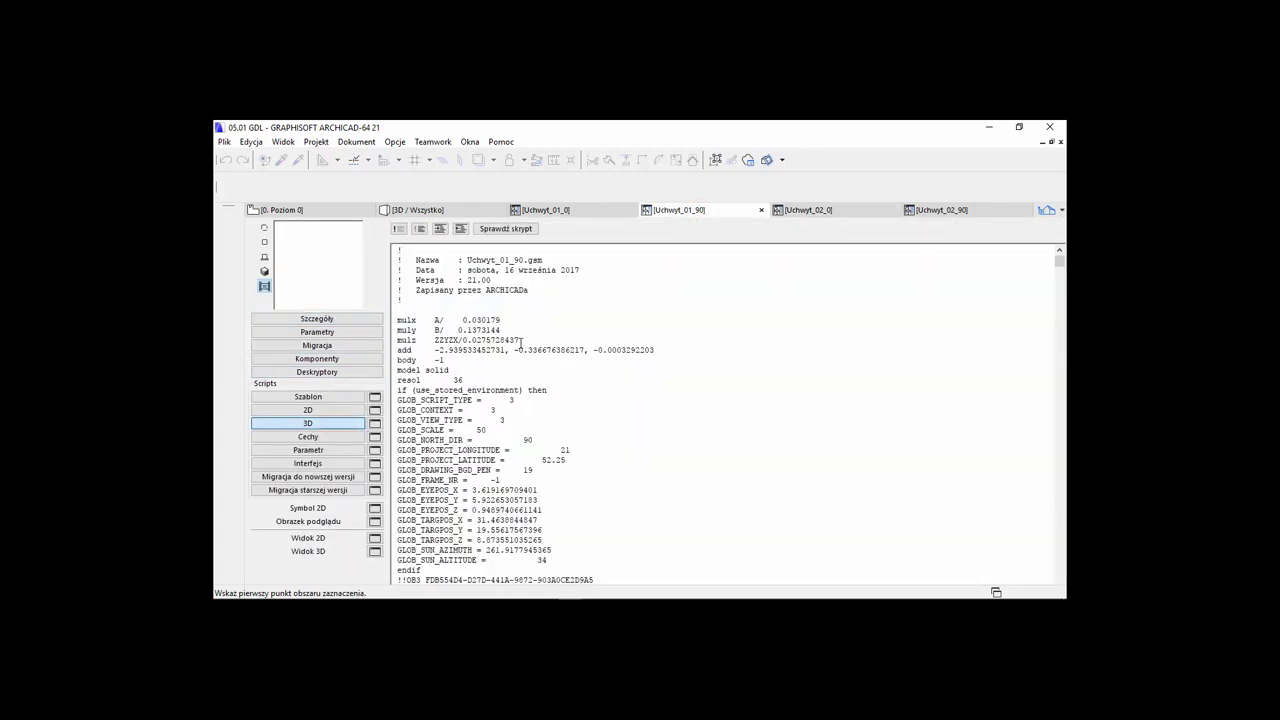
pyautogui.moveTo(522, 342); pyautogui.dragTo(397, 320)
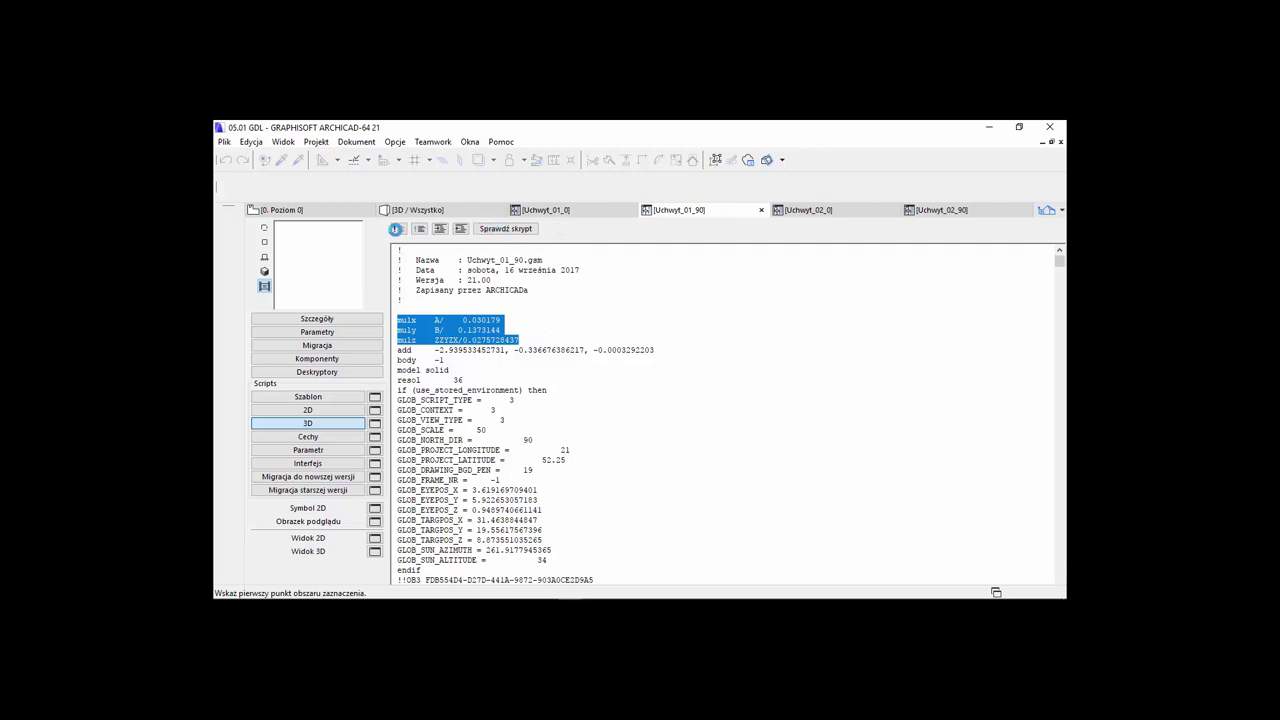
pyautogui.click(395, 229)
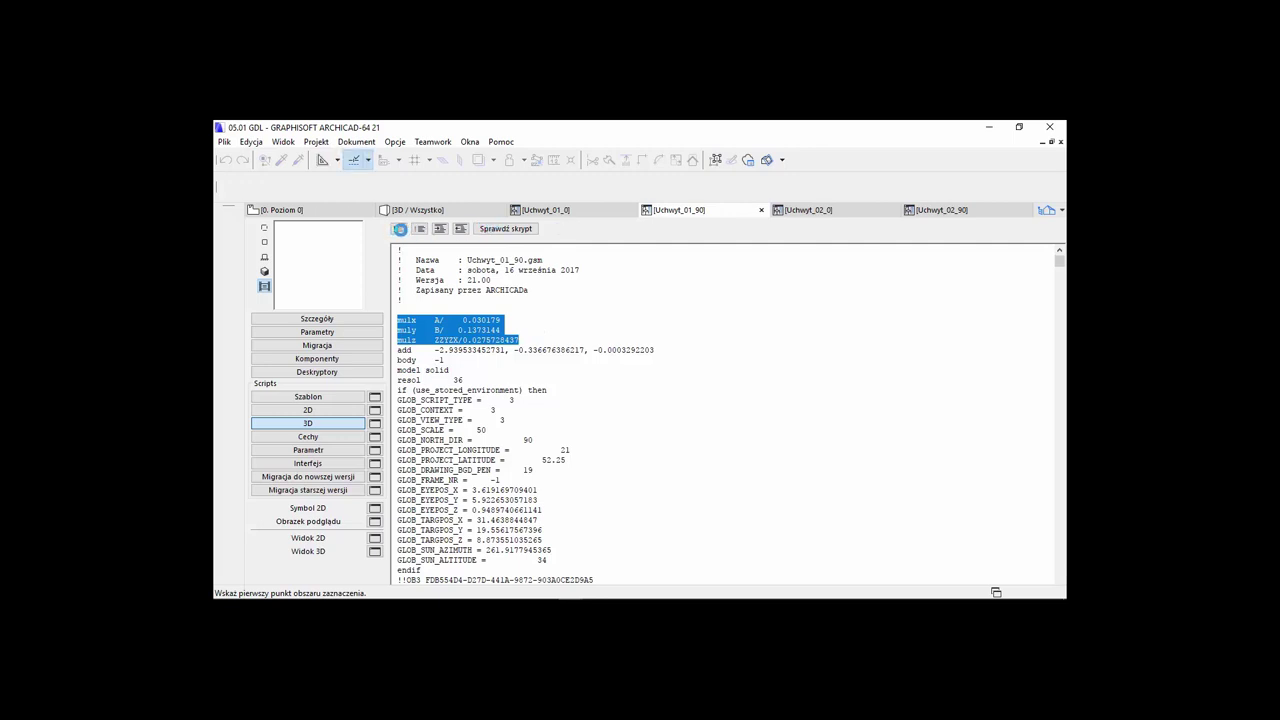
pyautogui.click(399, 229)
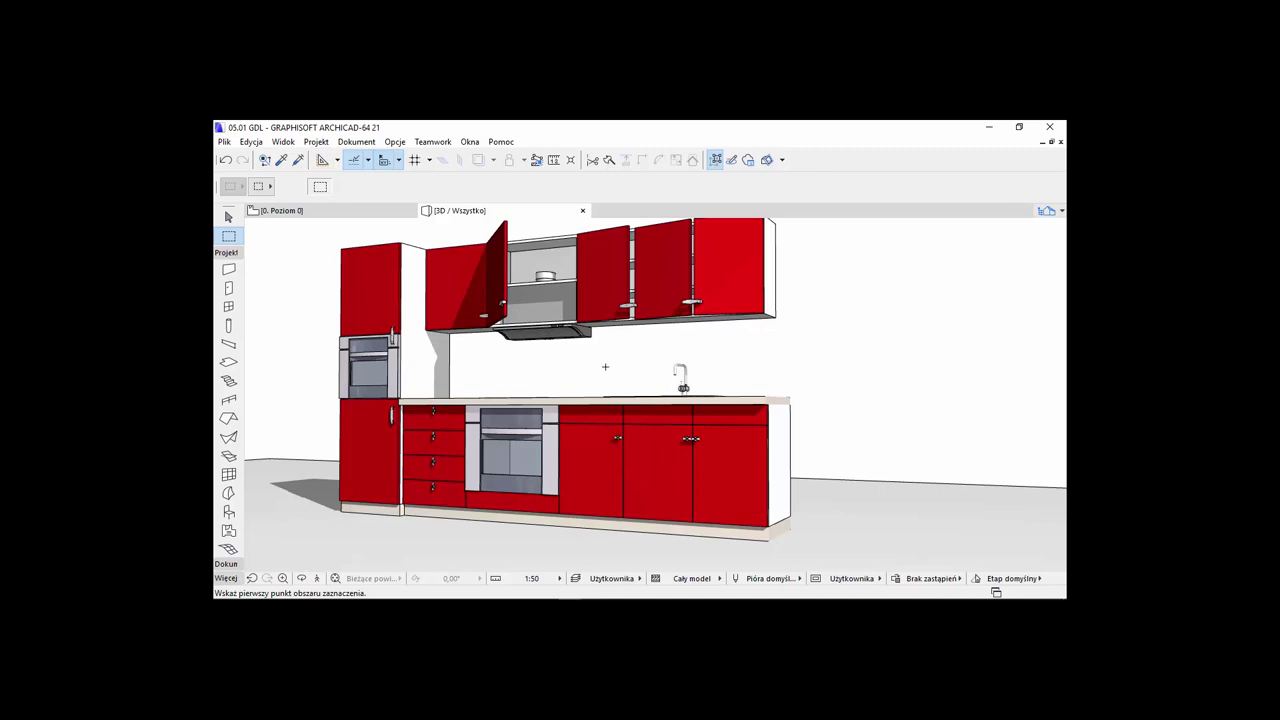
# - Pan, zoom and orbit the kitchen model to check the now smaller cabinet handles
pyautogui.moveTo(605, 367)
pyautogui.mouseDown(button='middle')
pyautogui.moveTo(631, 368)
pyautogui.moveTo(586, 381)
pyautogui.mouseUp(button='middle')
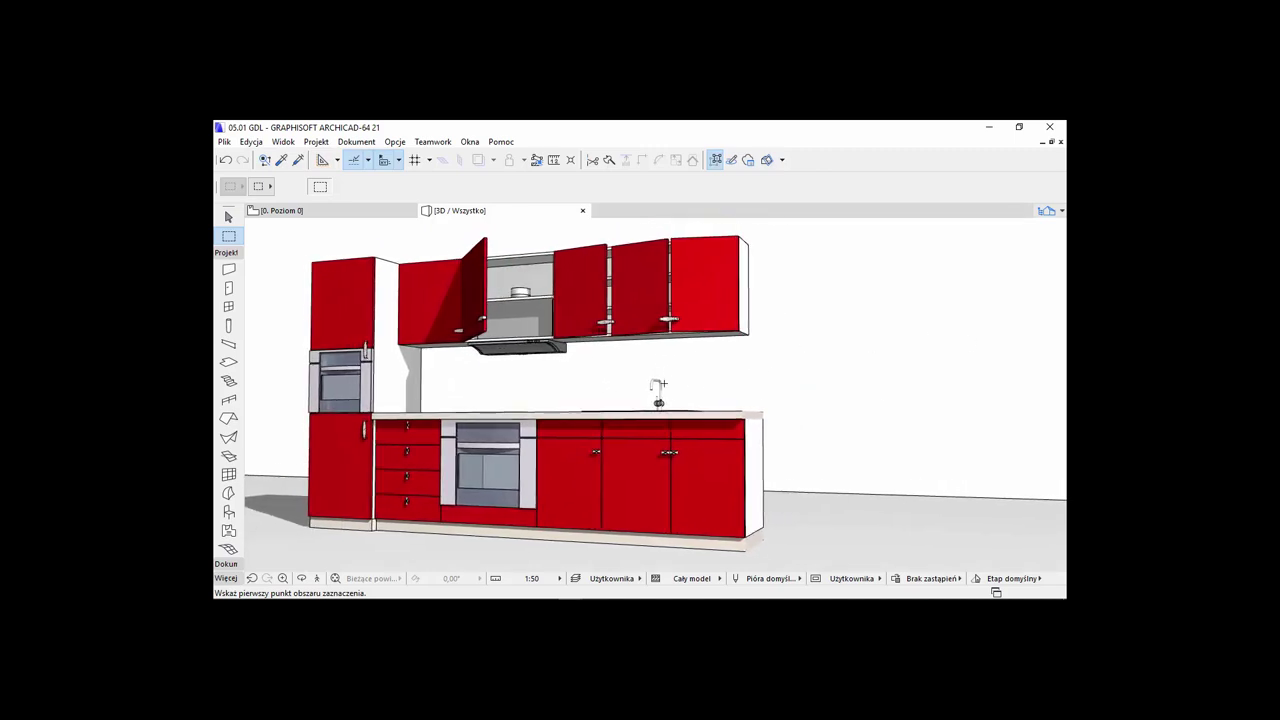
pyautogui.scroll(1, 659, 384)
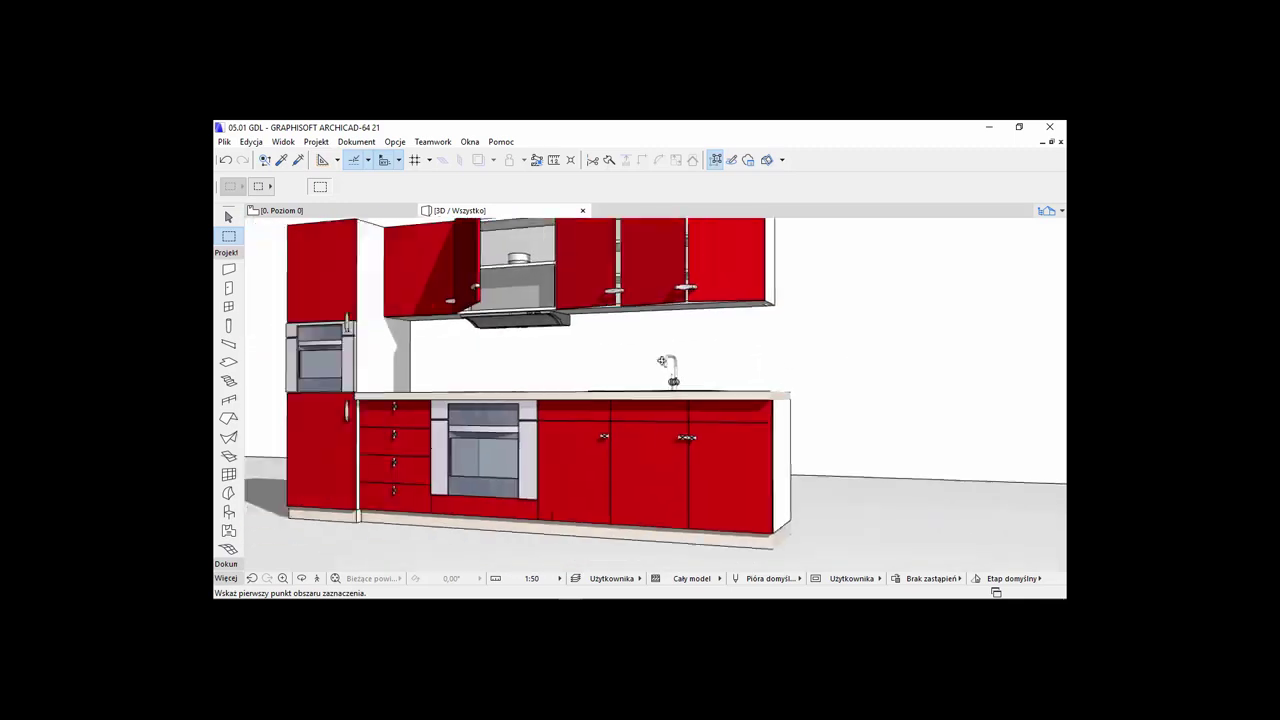
pyautogui.keyDown('shift'); pyautogui.moveTo(661, 361); pyautogui.dragTo(703, 356, button='middle'); pyautogui.keyUp('shift')
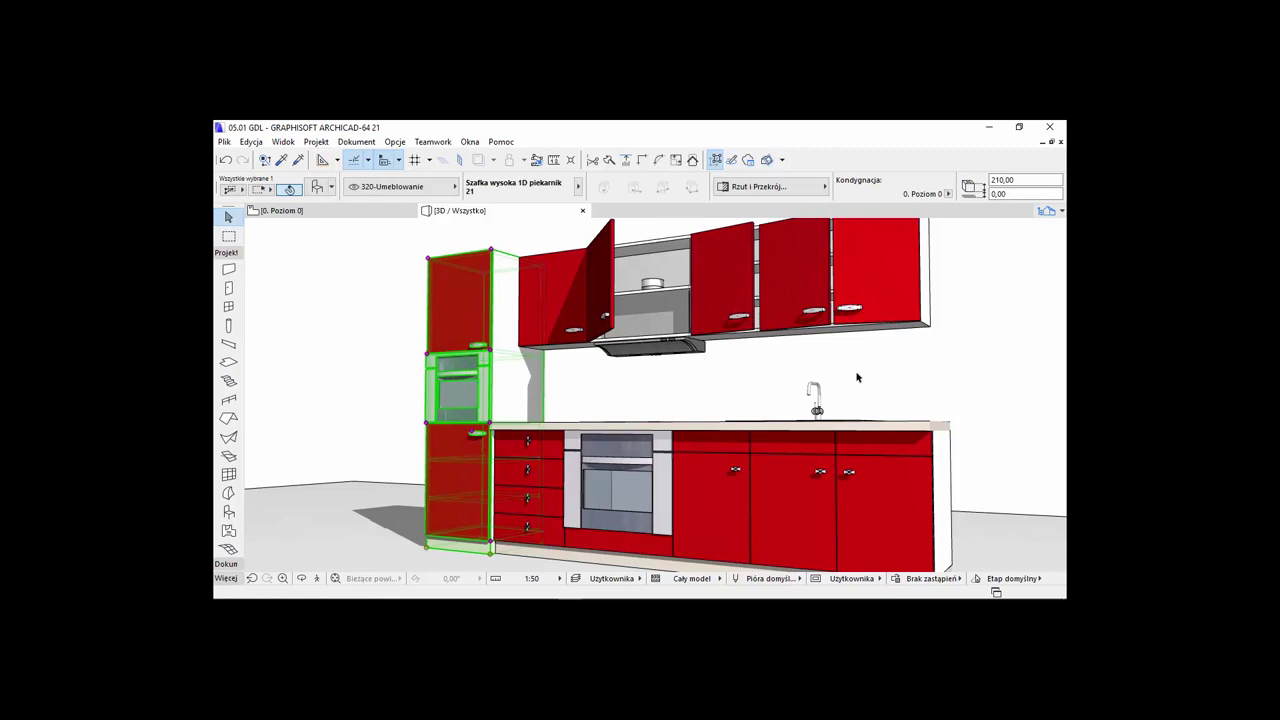
pyautogui.click(856, 372)
pyautogui.keyDown('shift'); pyautogui.moveTo(856, 372); pyautogui.dragTo(896, 364, button='middle'); pyautogui.keyUp('shift')
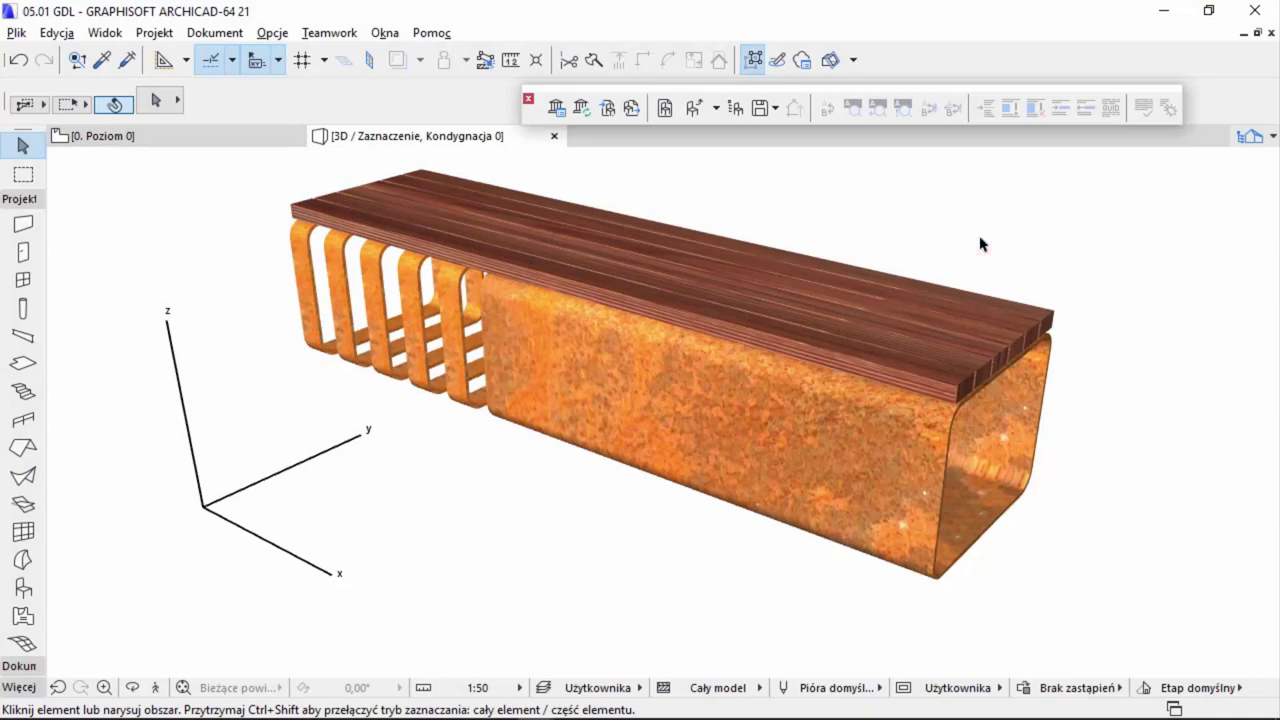
# - Orbit around the bench with the wooden slatted top and select it
pyautogui.keyDown('shift'); pyautogui.moveTo(1020, 268); pyautogui.dragTo(983, 285, button='middle'); pyautogui.keyUp('shift')
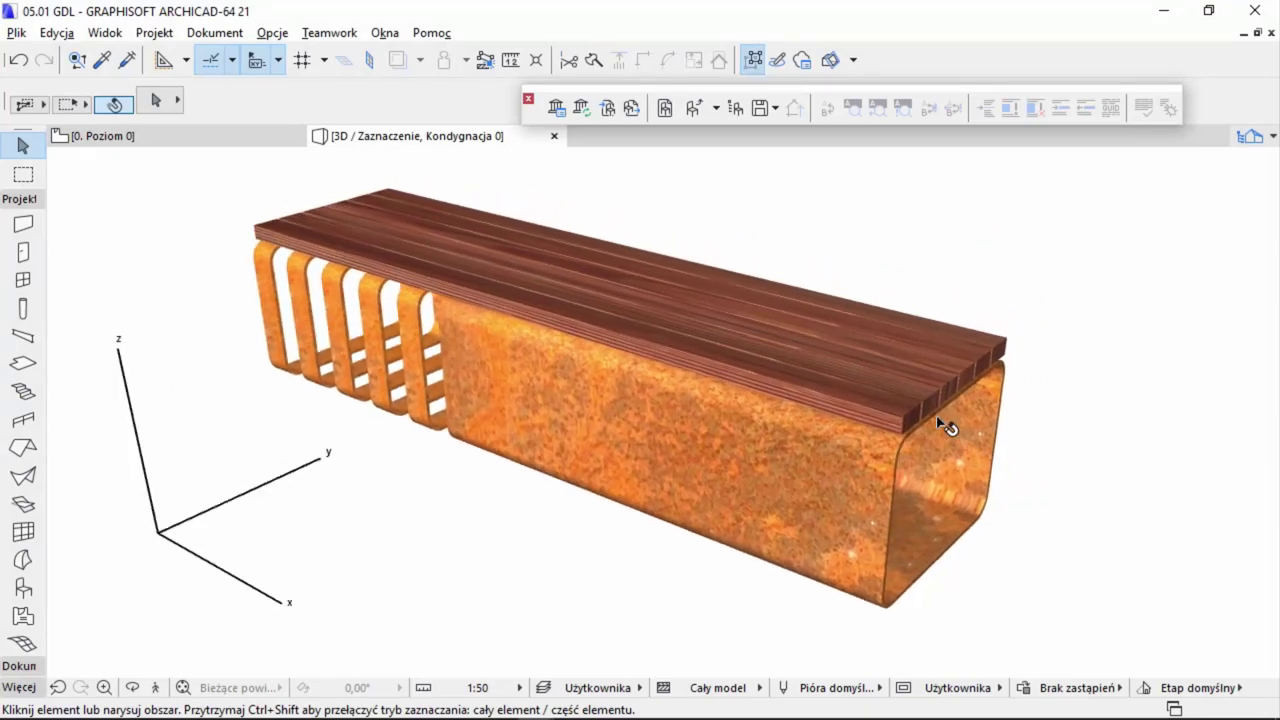
pyautogui.keyDown('shift'); pyautogui.moveTo(811, 449); pyautogui.dragTo(930, 394, button='middle'); pyautogui.keyUp('shift')
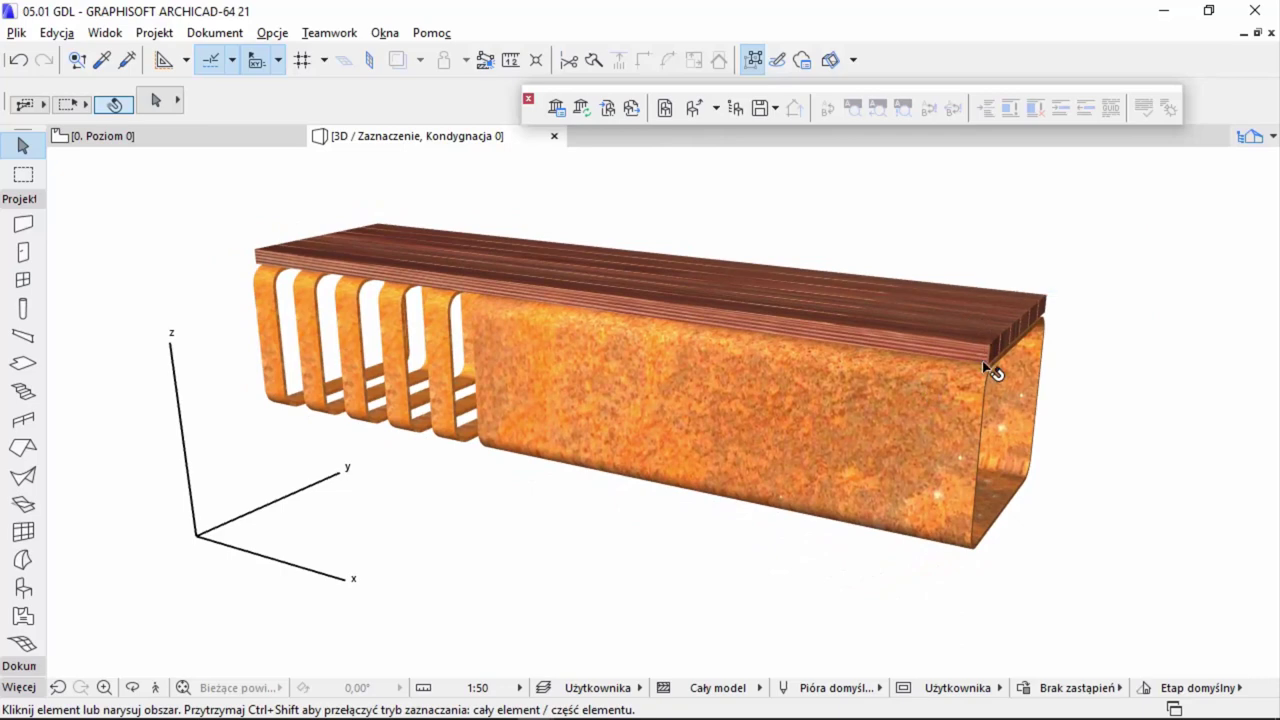
pyautogui.click(992, 370)
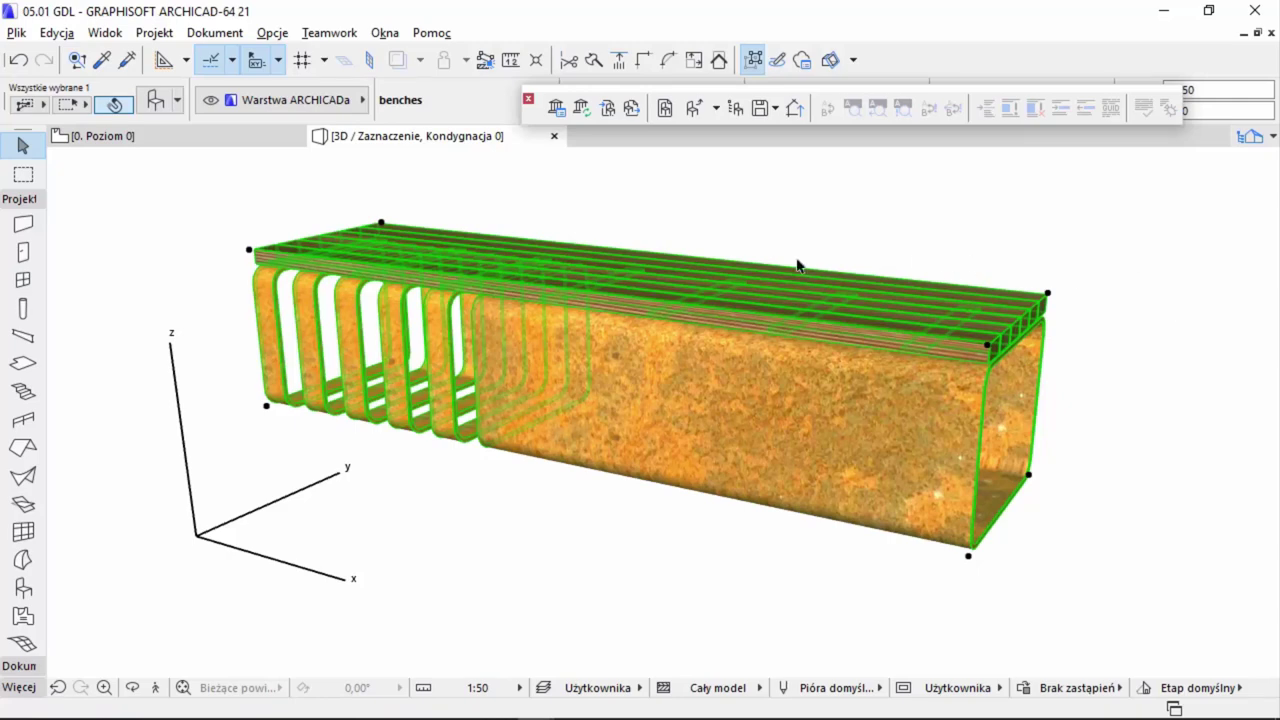
# - Open the bench's settings, review its rotation, scaling and hotspot parameters, then cancel
pyautogui.doubleClick(987, 370)
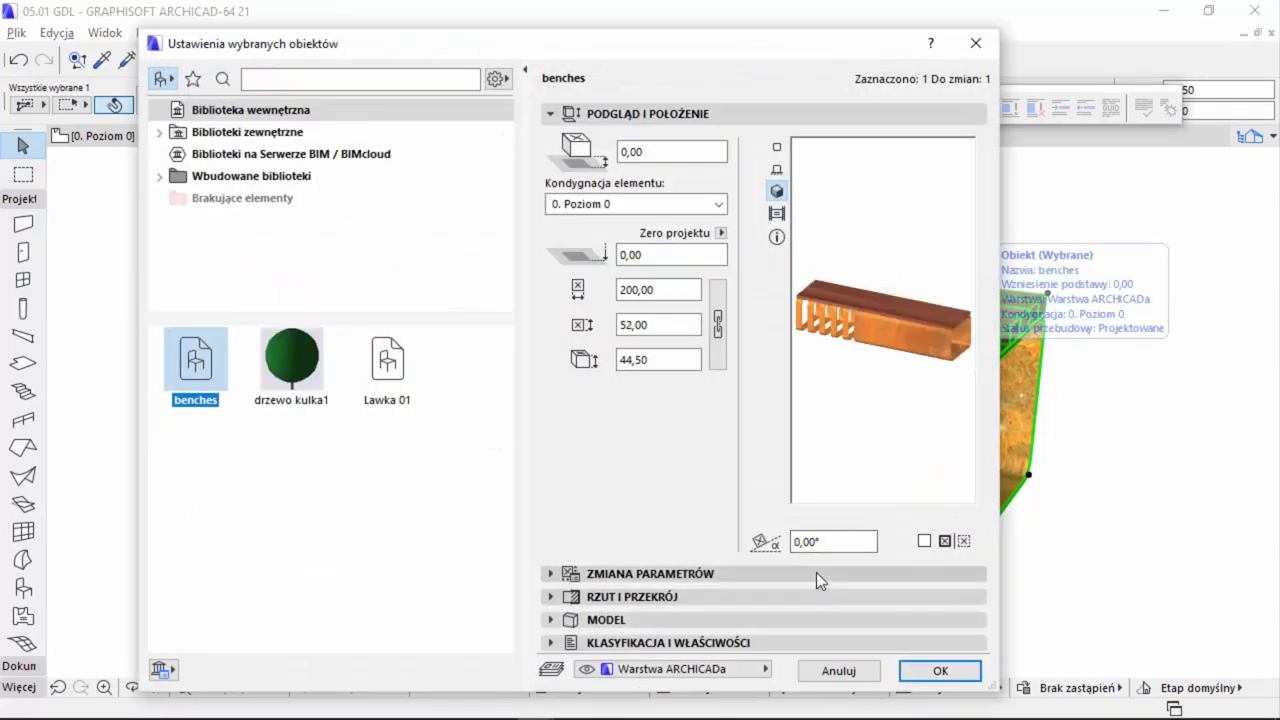
pyautogui.click(816, 573)
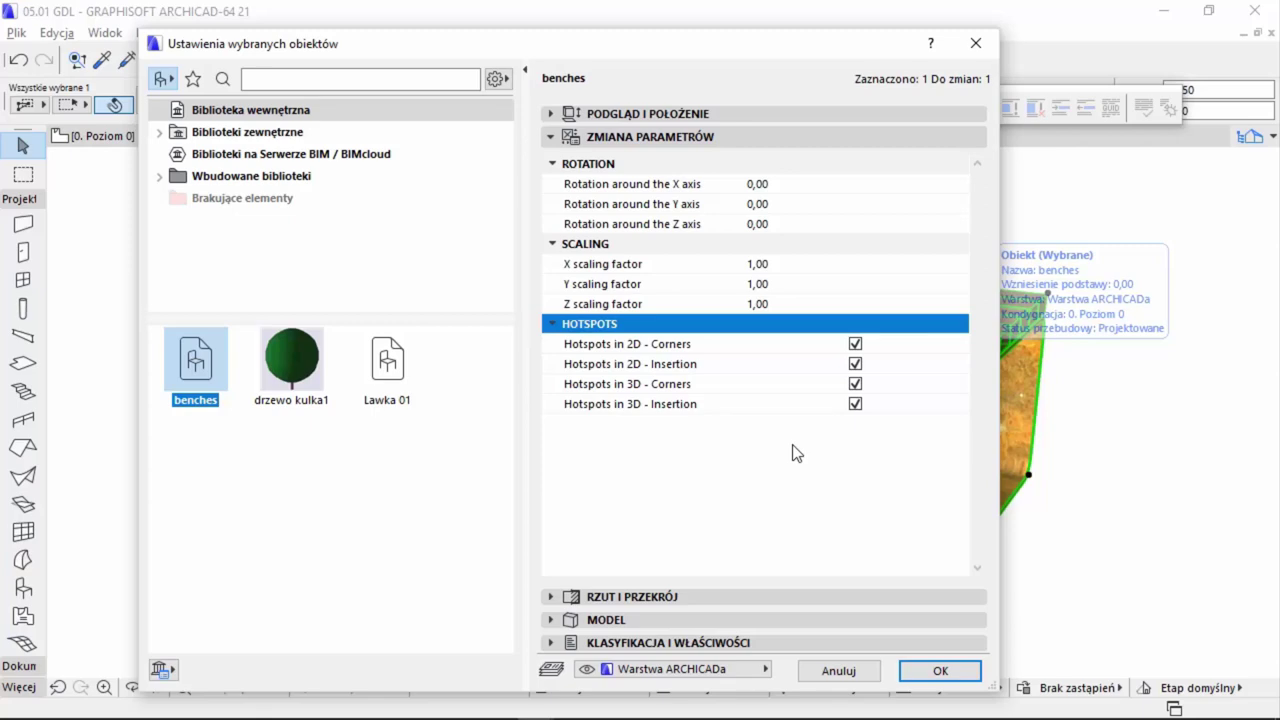
pyautogui.click(856, 671)
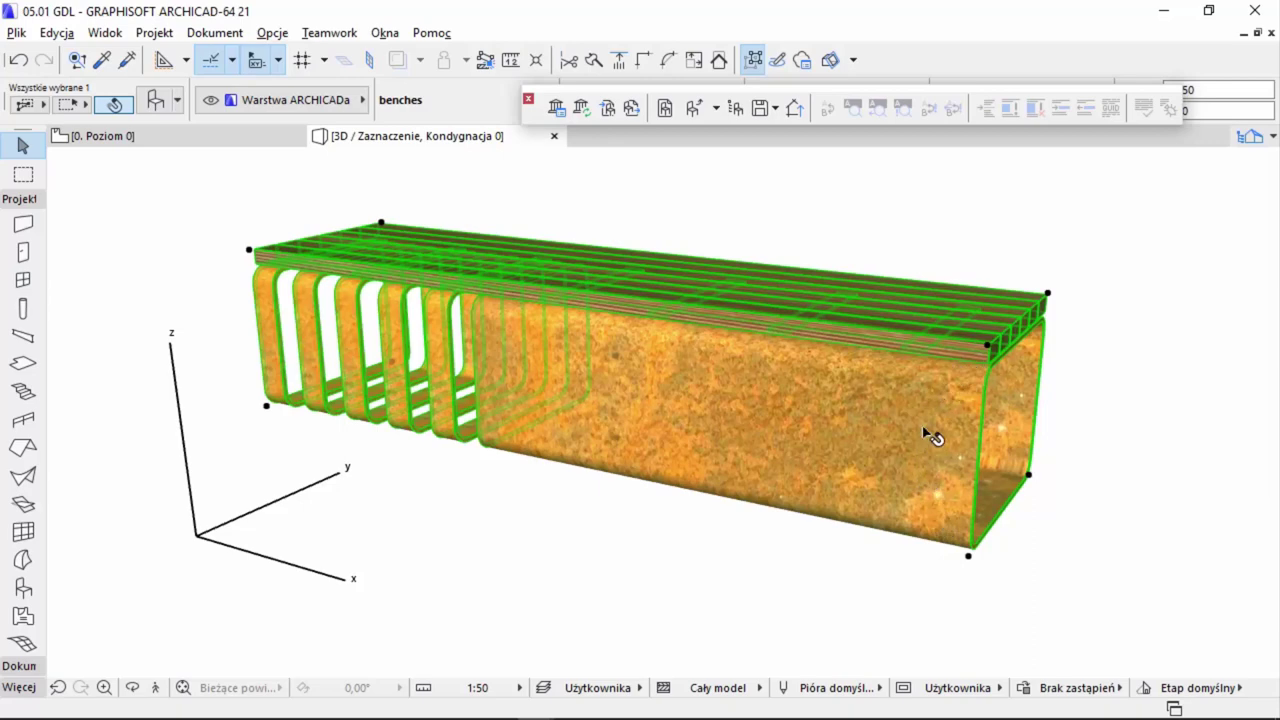
# - Deselect, orbit the 3D view slightly, and reselect the bench object
pyautogui.click(816, 578)
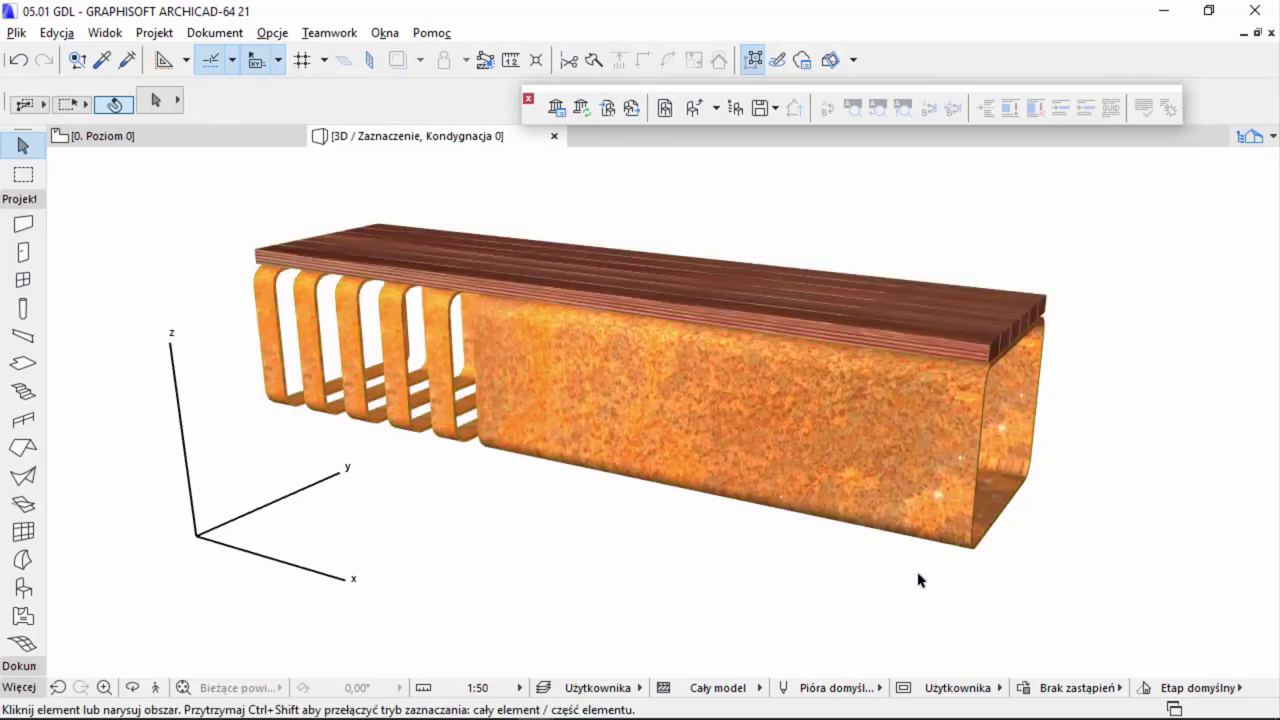
pyautogui.keyDown('shift'); pyautogui.moveTo(845, 441); pyautogui.dragTo(854, 459, button='middle'); pyautogui.keyUp('shift')
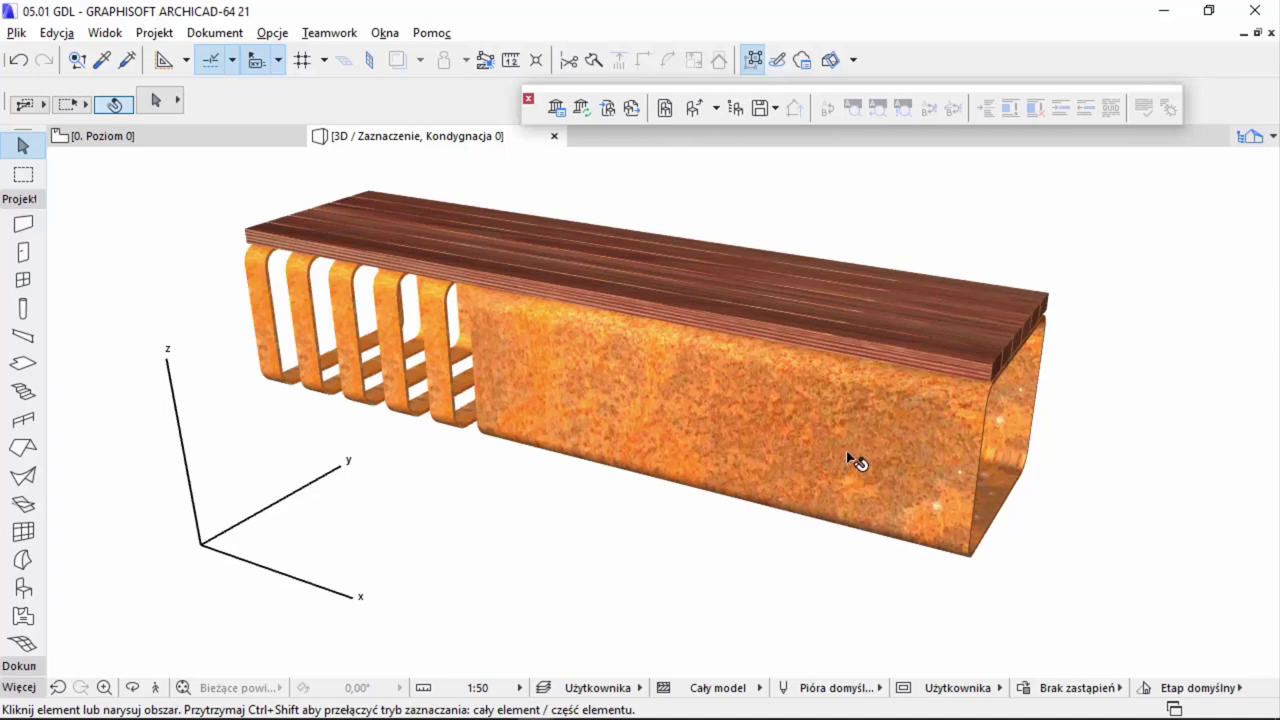
pyautogui.click(970, 422)
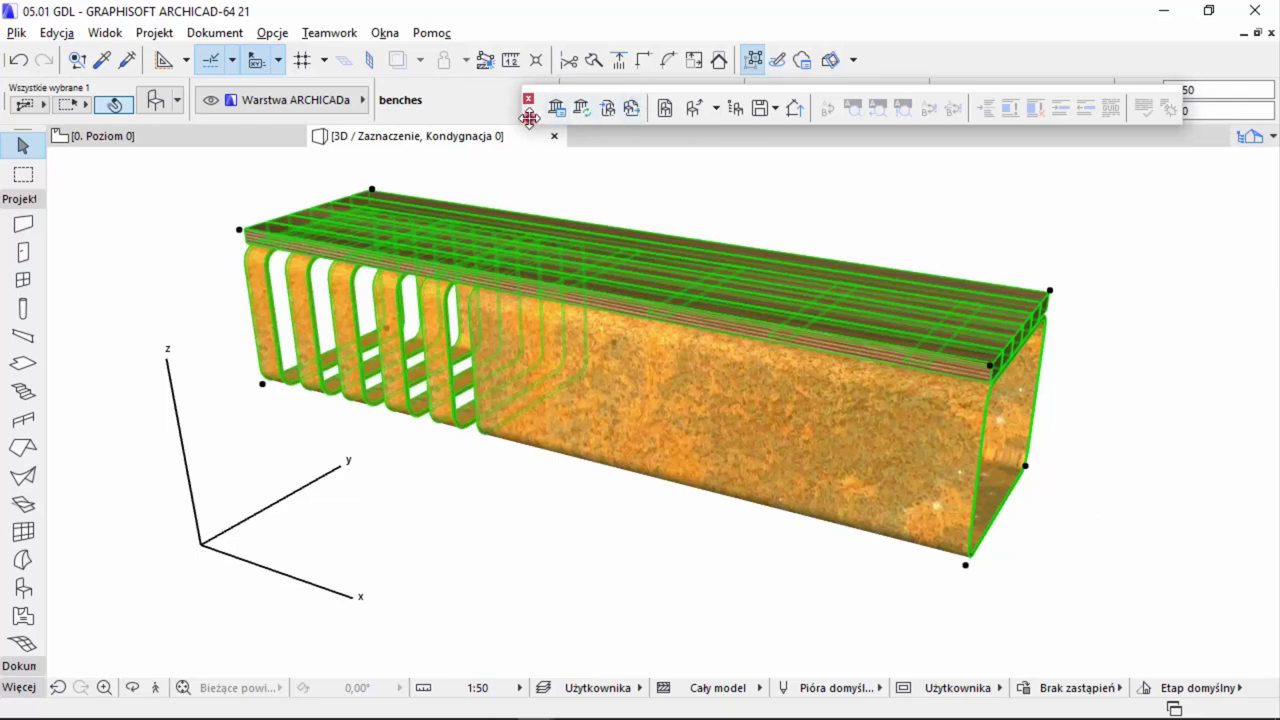
# - Reposition the floating GDL toolbar and review Okna > Paski narzędzi without changing anything
pyautogui.moveTo(526, 118); pyautogui.dragTo(482, 137)
pyautogui.click(385, 33)
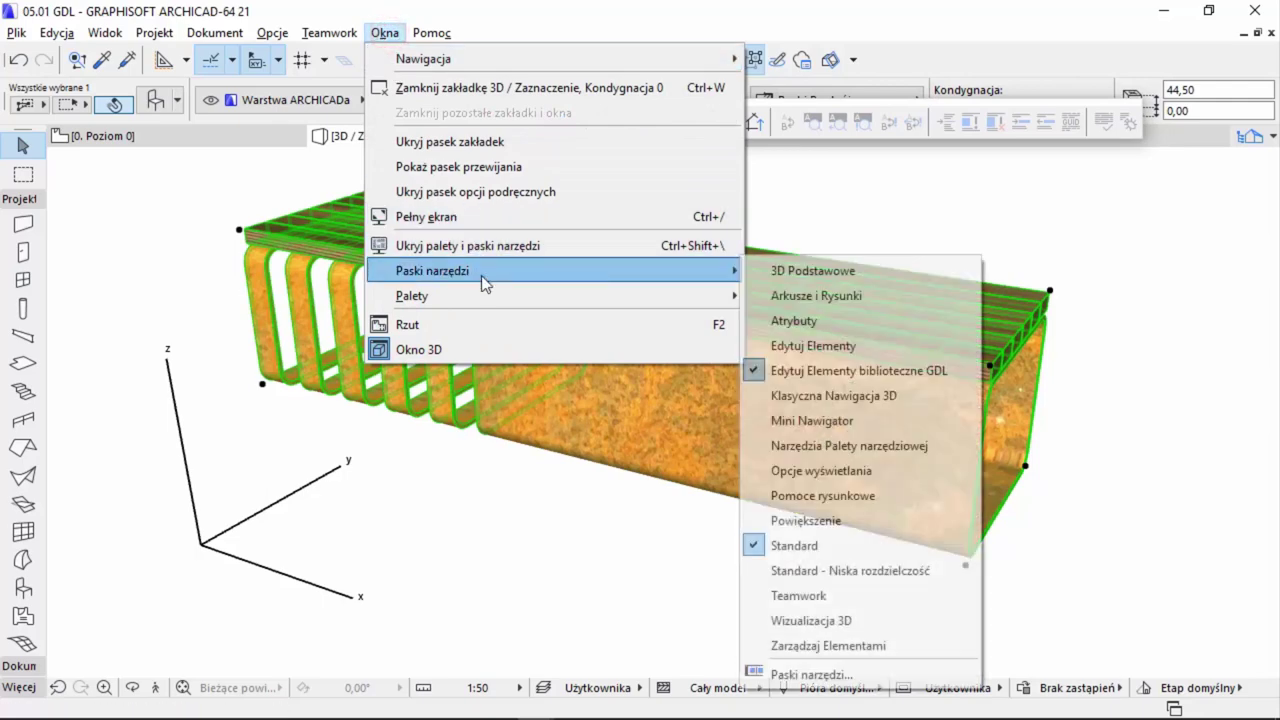
pyautogui.moveTo(432, 270)
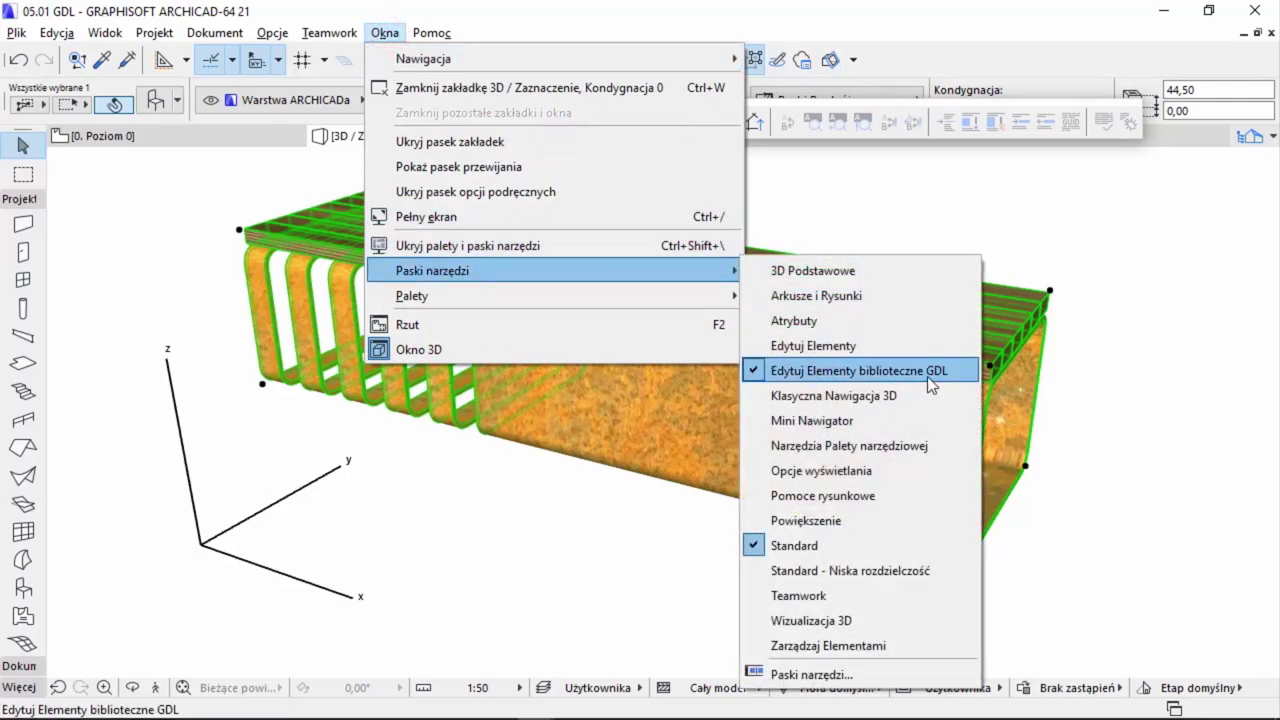
pyautogui.click(942, 105)
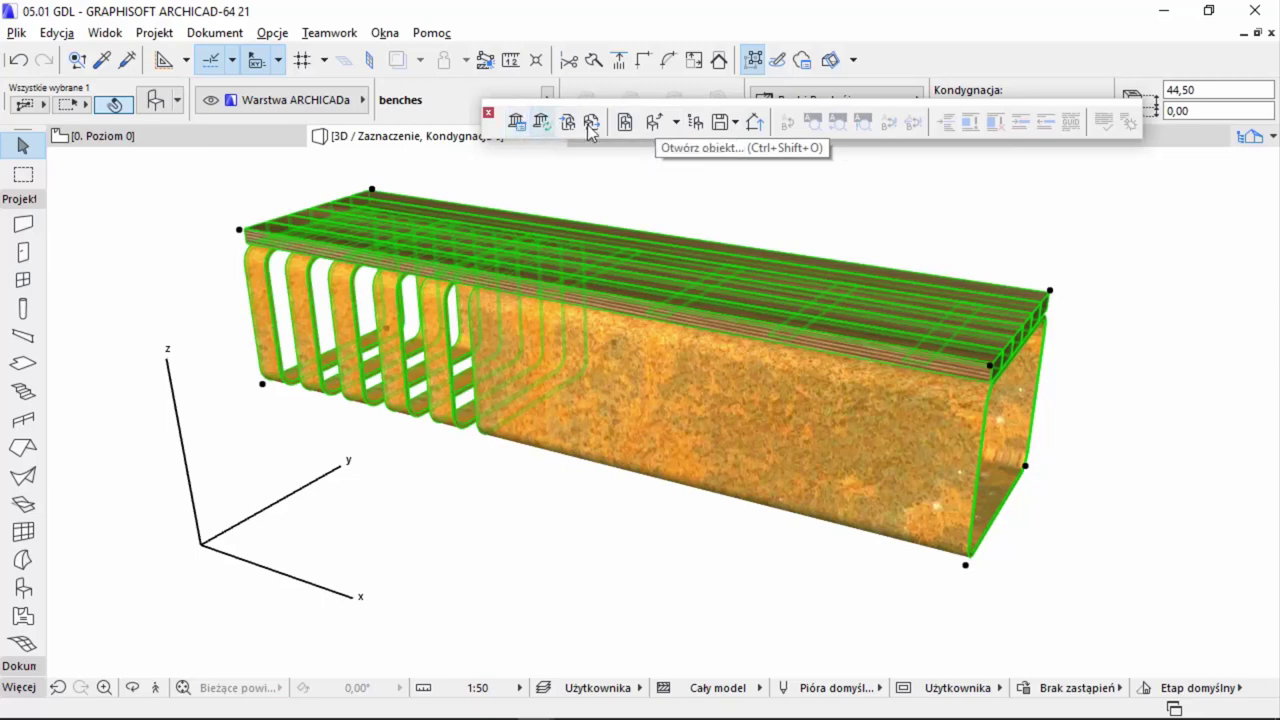
# - Open the selected bench as a GDL object and show its parameters (A 200,00, B 52,00, ZZYZX 44,50)
pyautogui.click(653, 125)
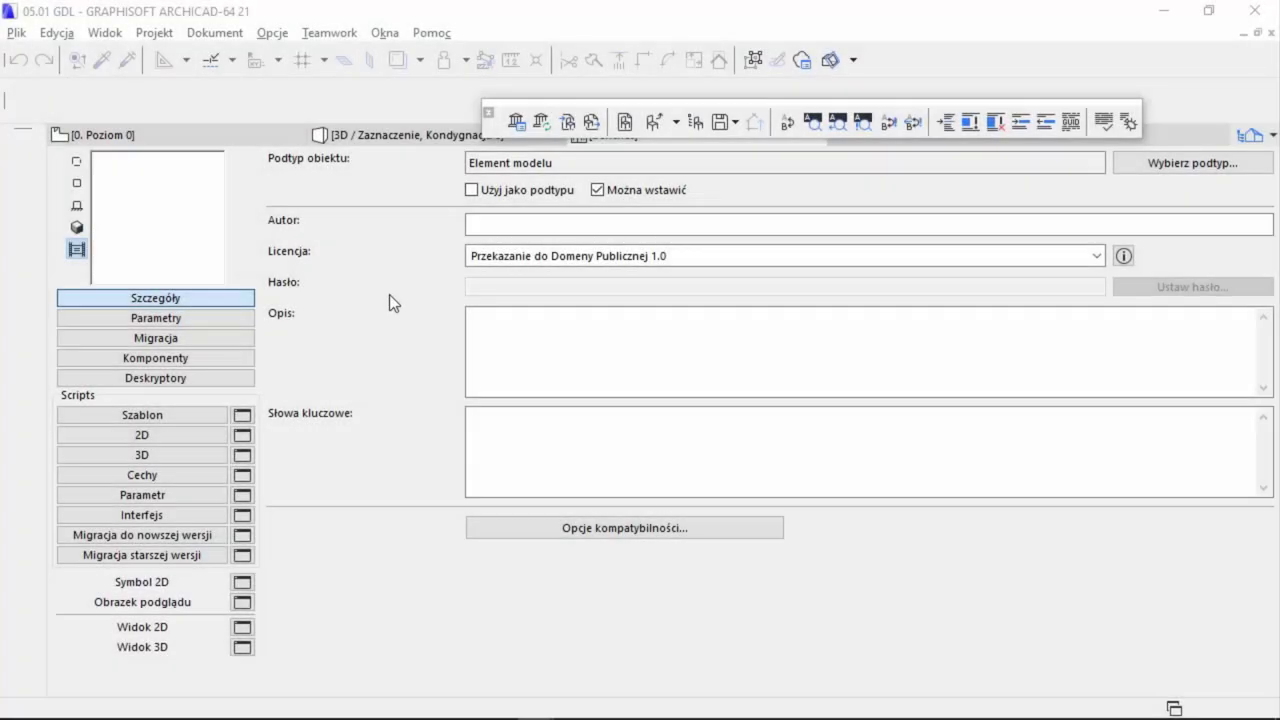
pyautogui.click(172, 318)
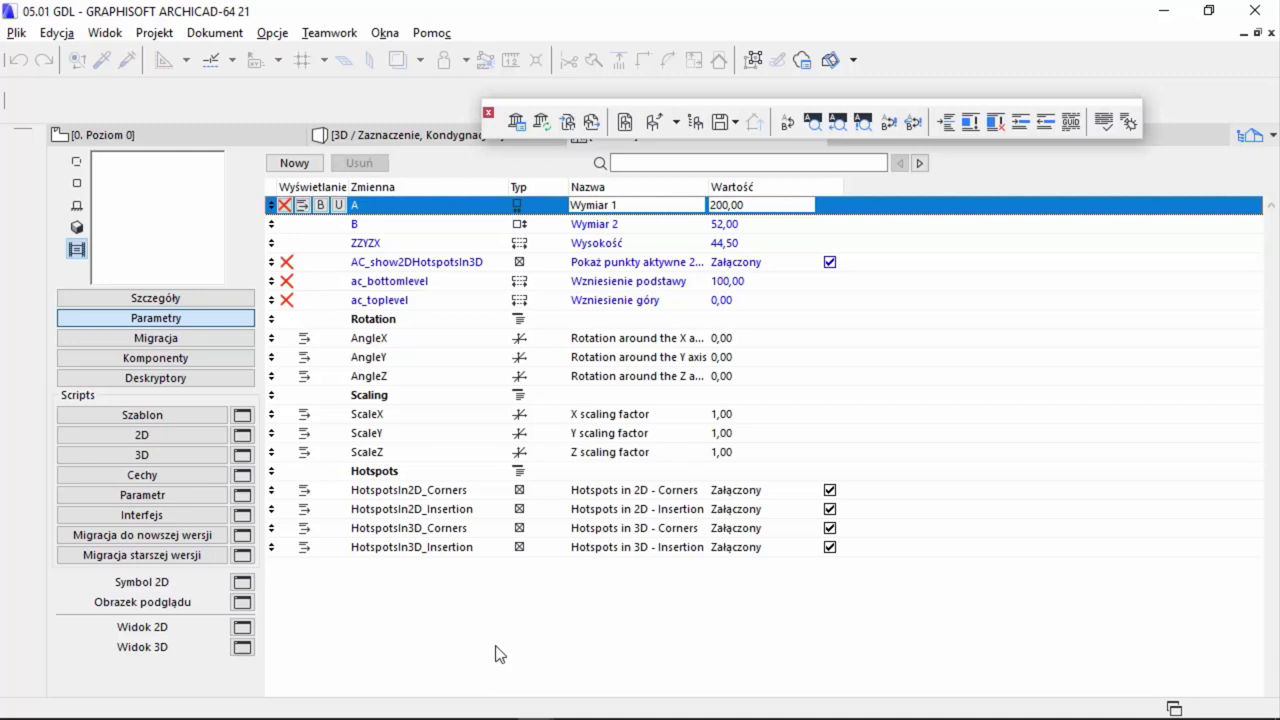
# - Open the bench's 3D script and inspect the five DEFINE MATERIAL lines, including Texture_37 and goma
pyautogui.click(175, 455)
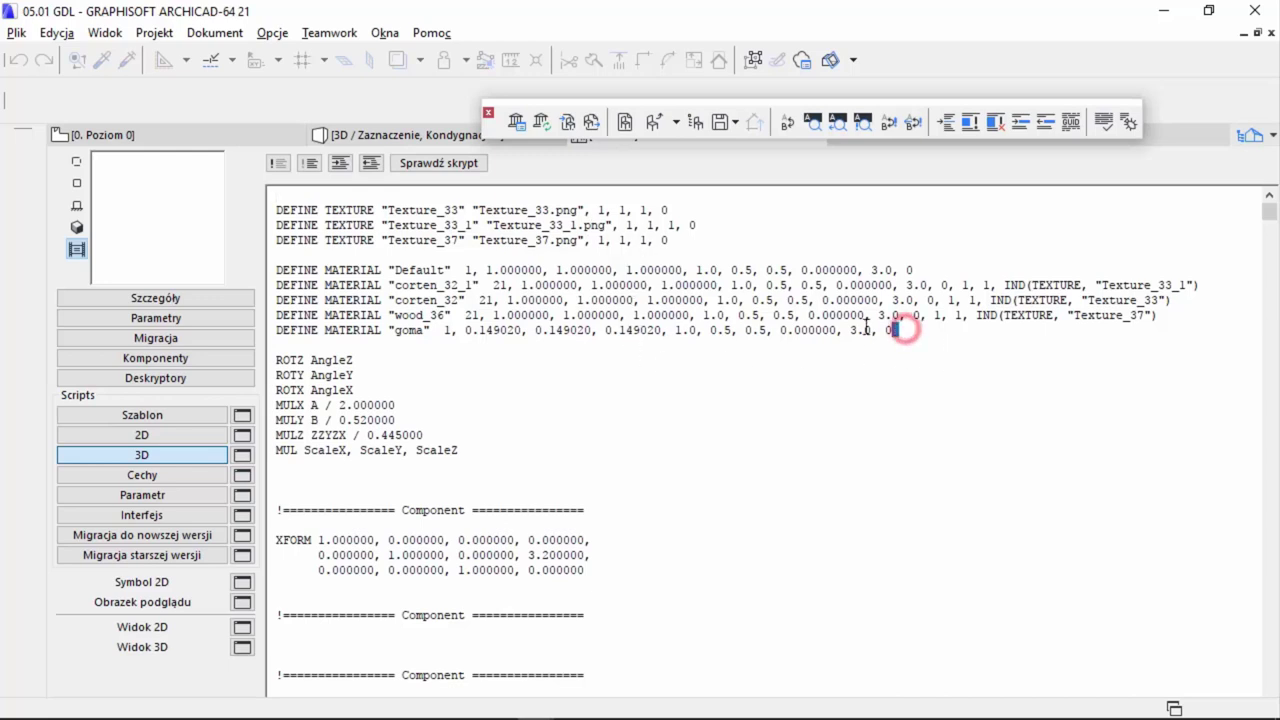
pyautogui.moveTo(905, 330); pyautogui.dragTo(786, 330)
pyautogui.moveTo(672, 241); pyautogui.dragTo(279, 243)
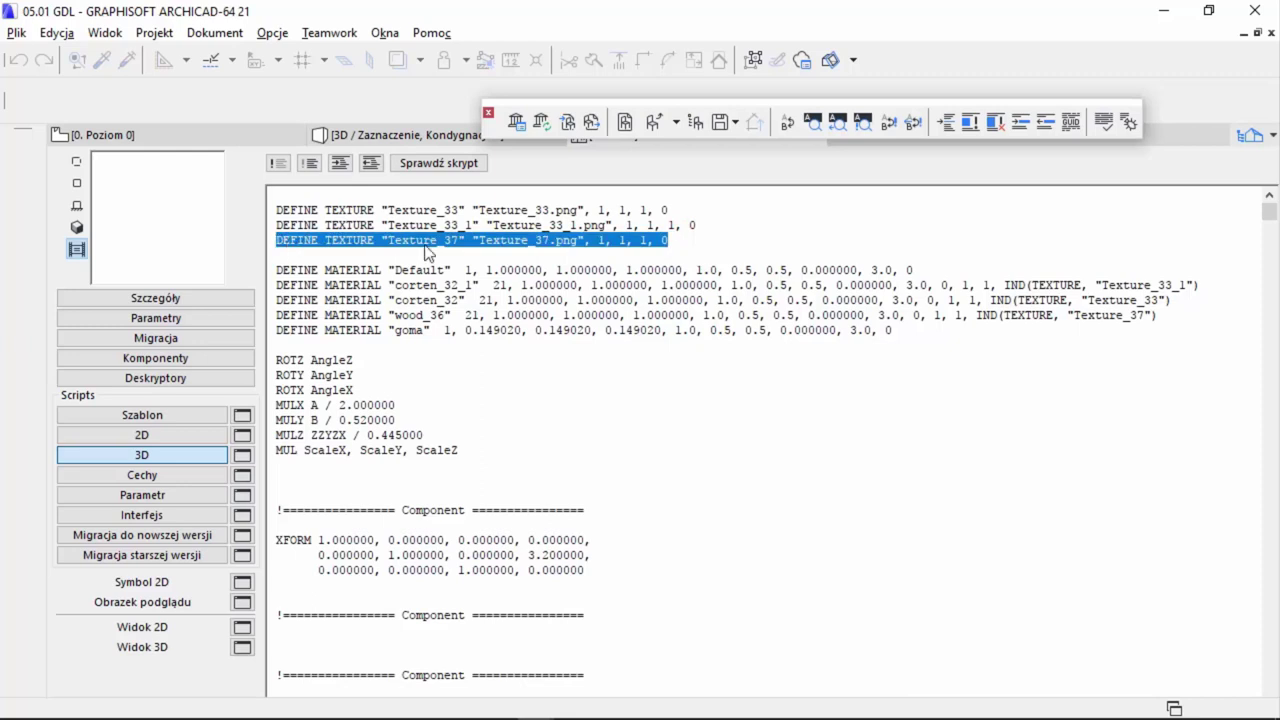
pyautogui.moveTo(705, 240); pyautogui.dragTo(267, 242)
pyautogui.moveTo(905, 330); pyautogui.dragTo(269, 333)
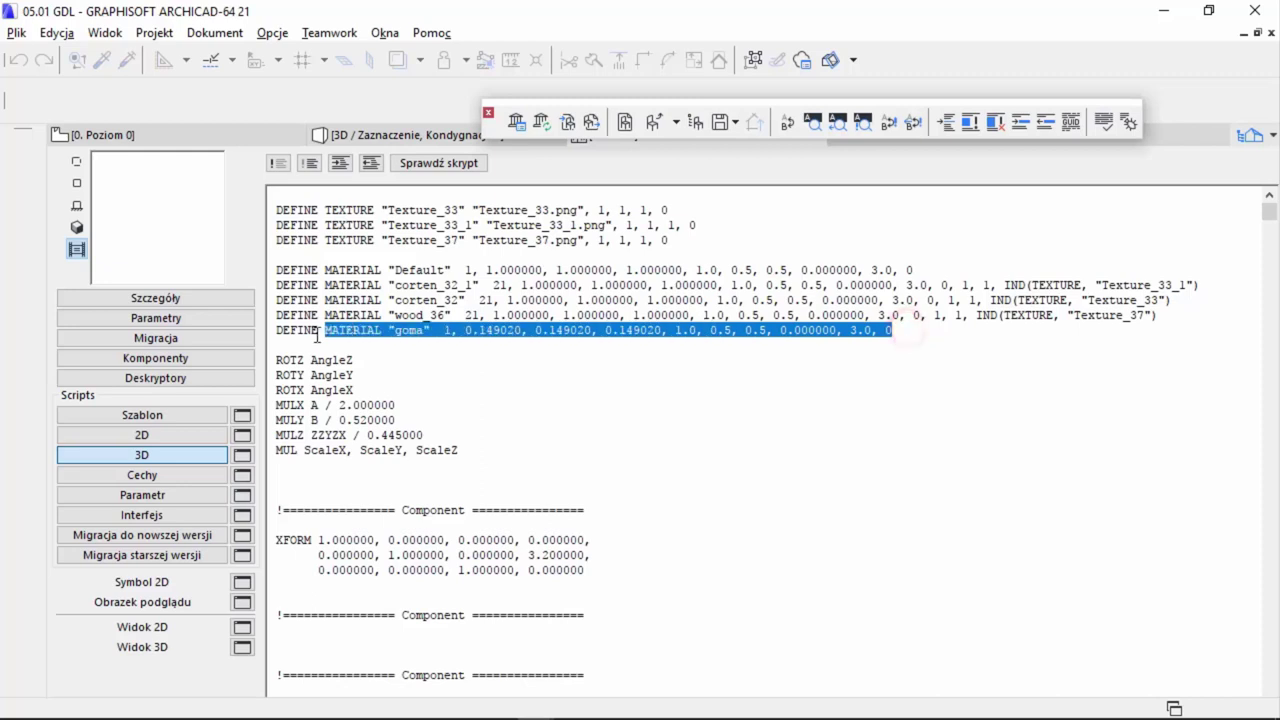
pyautogui.moveTo(270, 268); pyautogui.dragTo(352, 335)
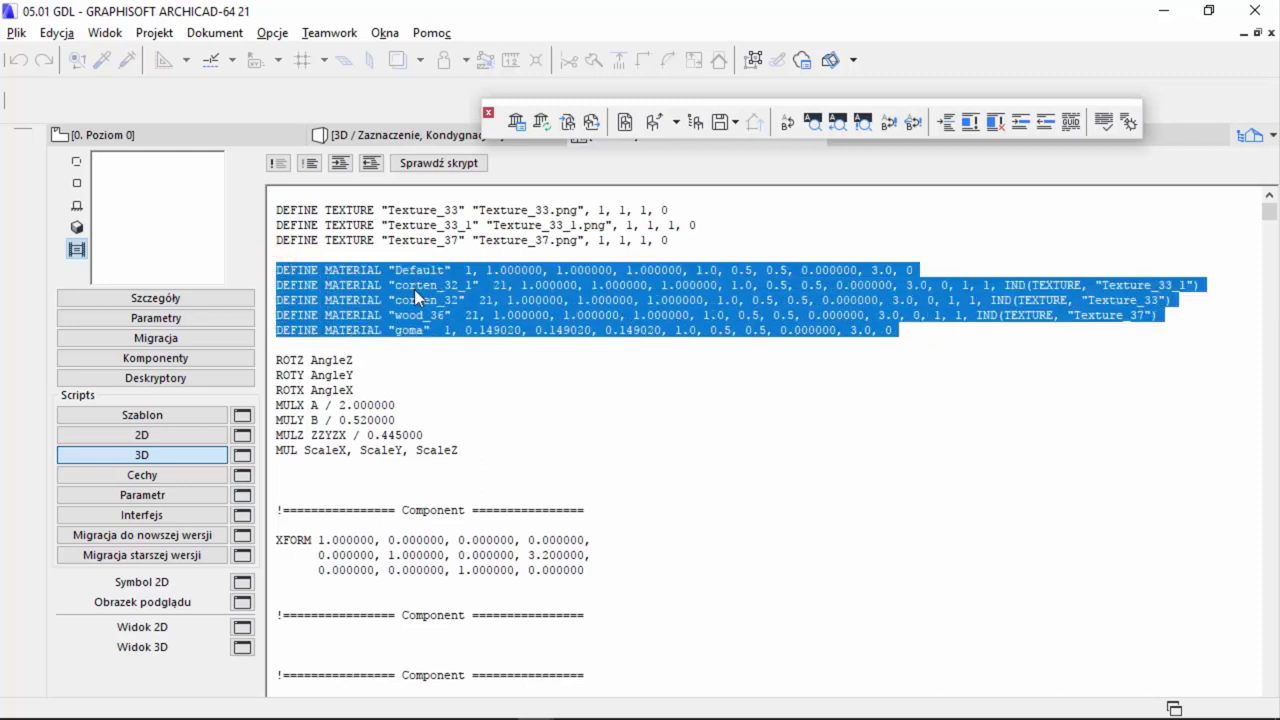
pyautogui.click(432, 348)
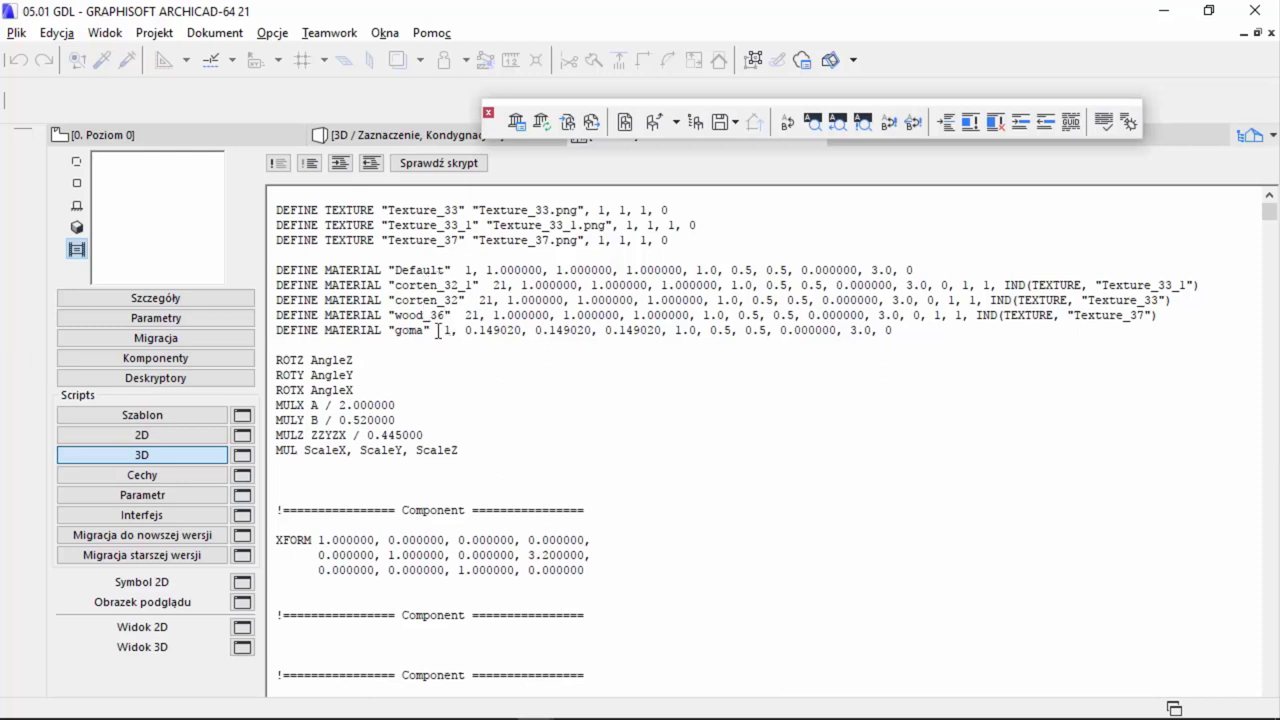
# - Inspect the SET MATERIAL "corten_32_1" line and its material name
pyautogui.moveTo(296, 330); pyautogui.dragTo(418, 330)
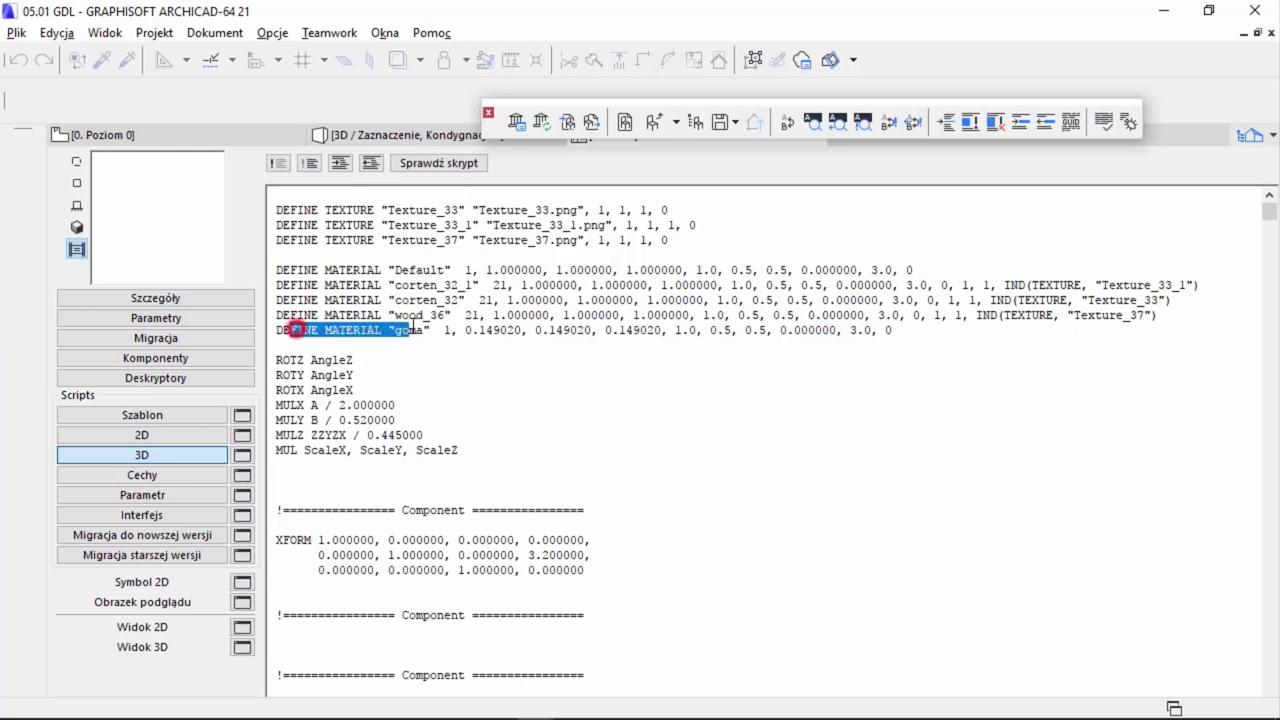
pyautogui.moveTo(416, 270); pyautogui.dragTo(430, 290)
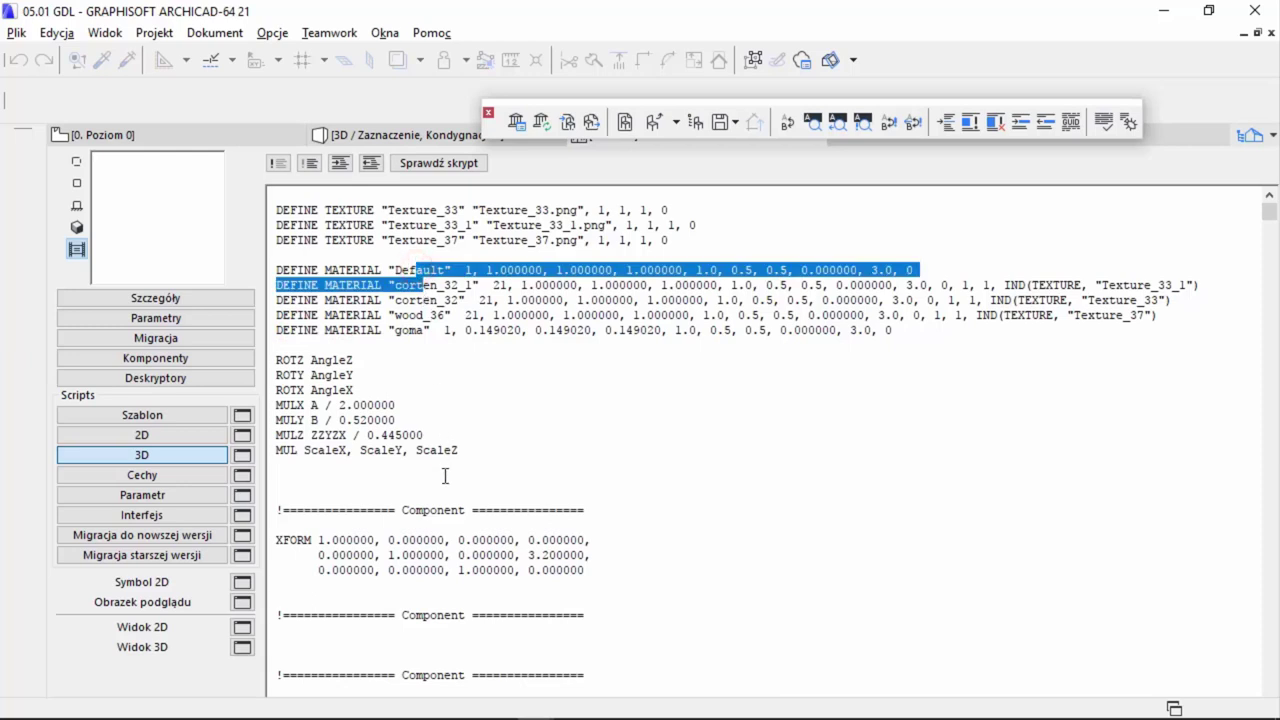
pyautogui.click(486, 478)
pyautogui.scroll(-3, 540, 495)
pyautogui.scroll(-3, 540, 500)
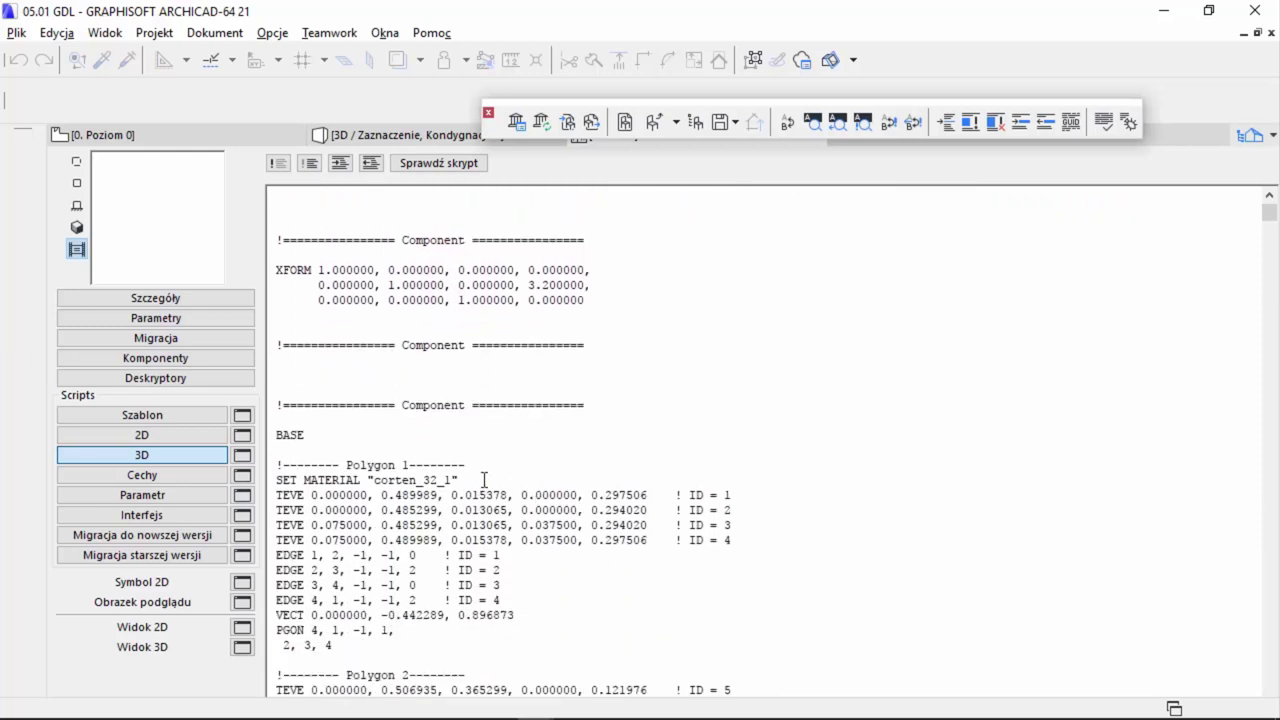
pyautogui.moveTo(484, 480); pyautogui.dragTo(268, 484)
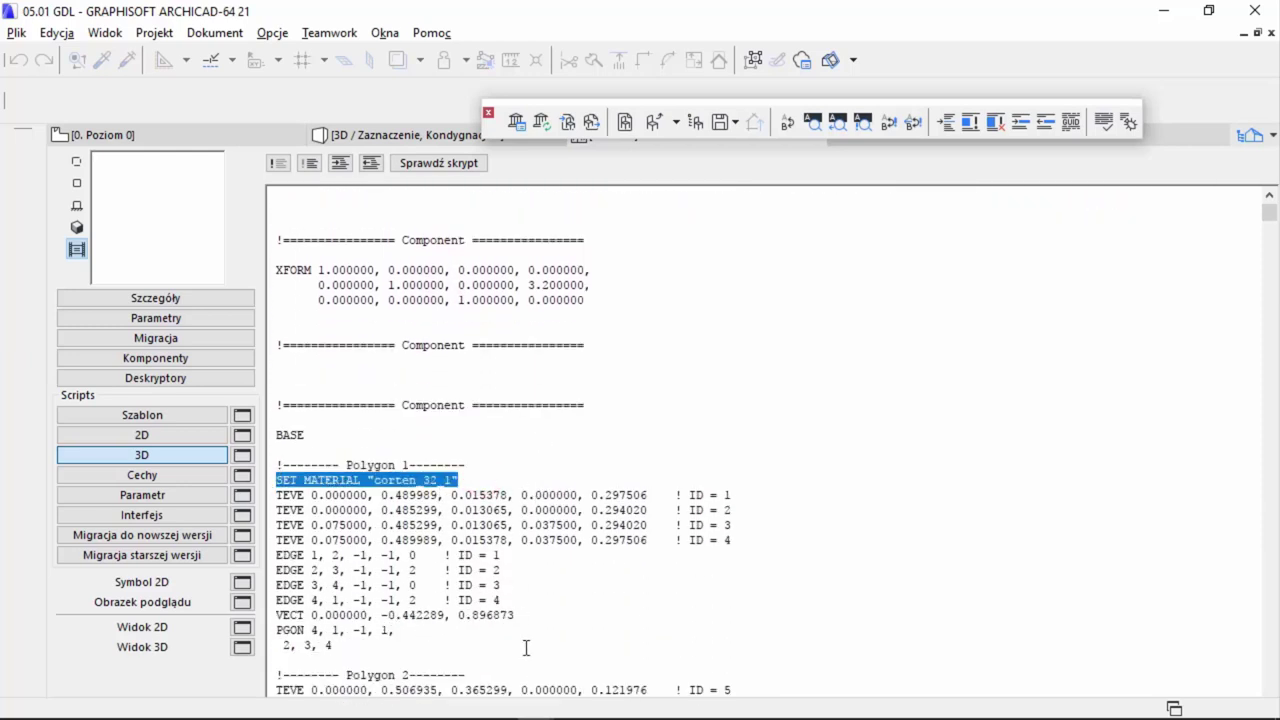
pyautogui.scroll(-1, 560, 610)
pyautogui.scroll(-4, 580, 588)
pyautogui.scroll(1, 580, 590)
pyautogui.scroll(2, 500, 500)
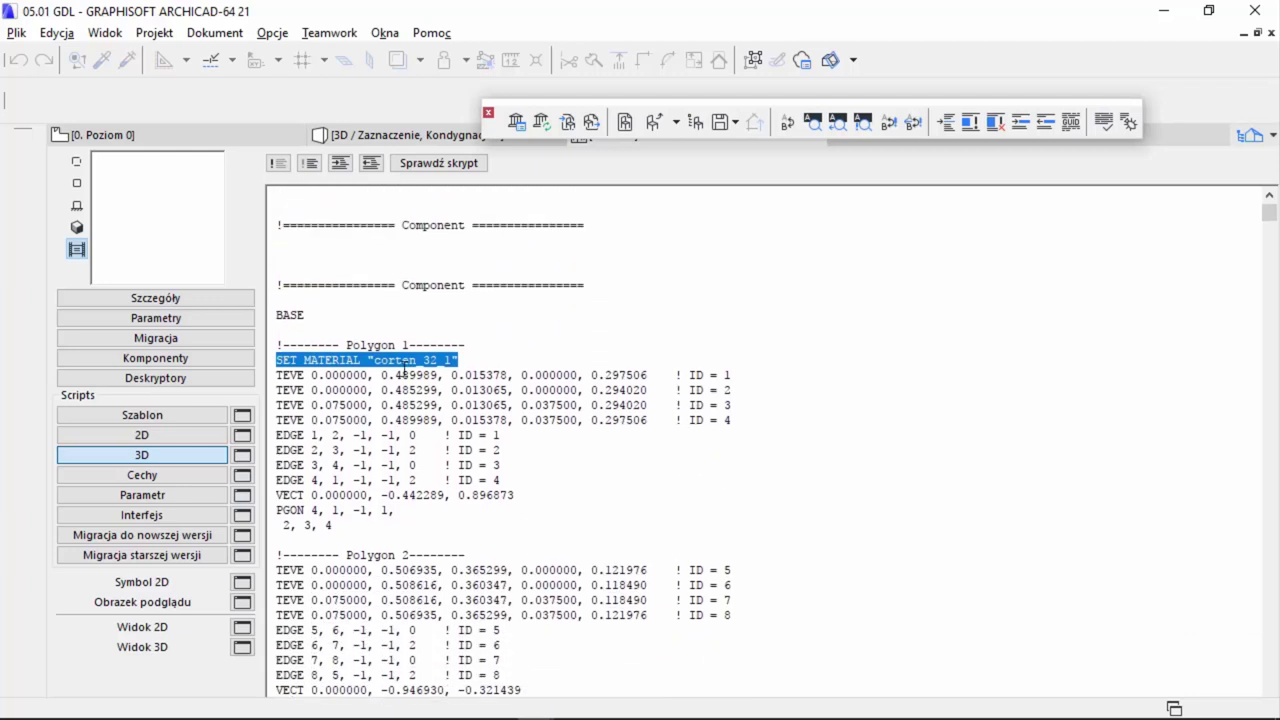
pyautogui.click(502, 355)
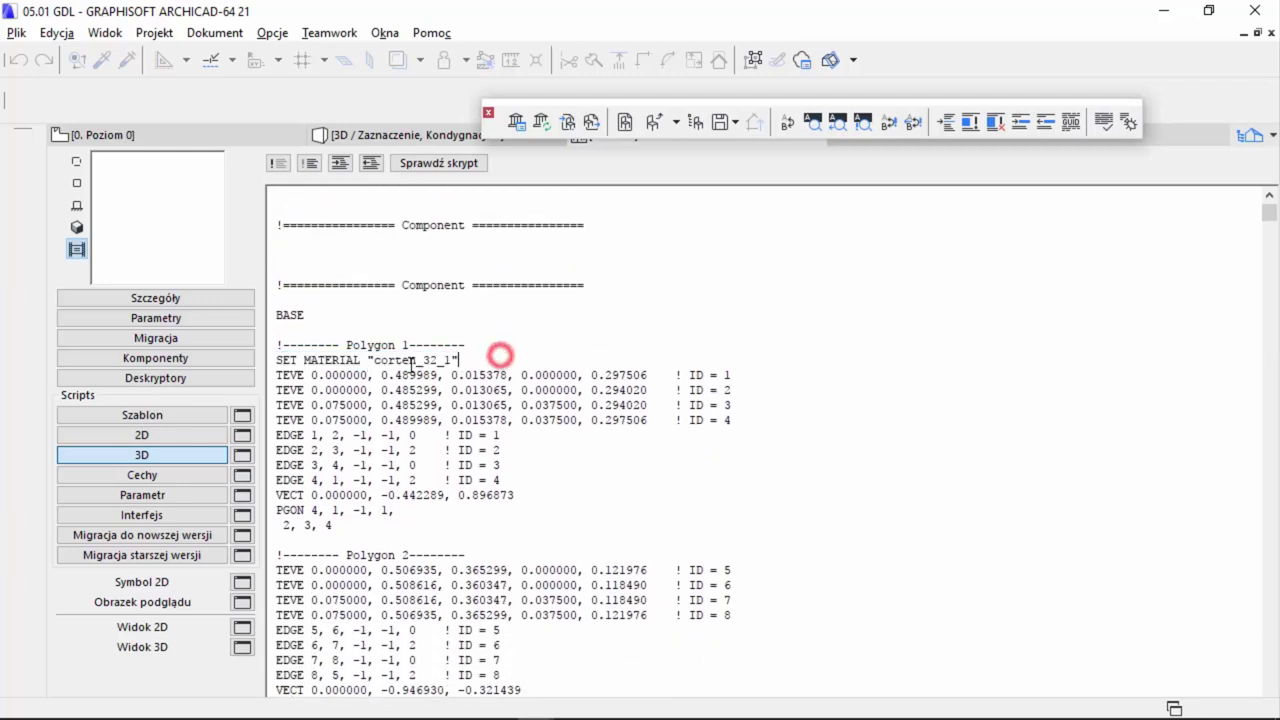
pyautogui.tripleClick(280, 358)
pyautogui.click(364, 358)
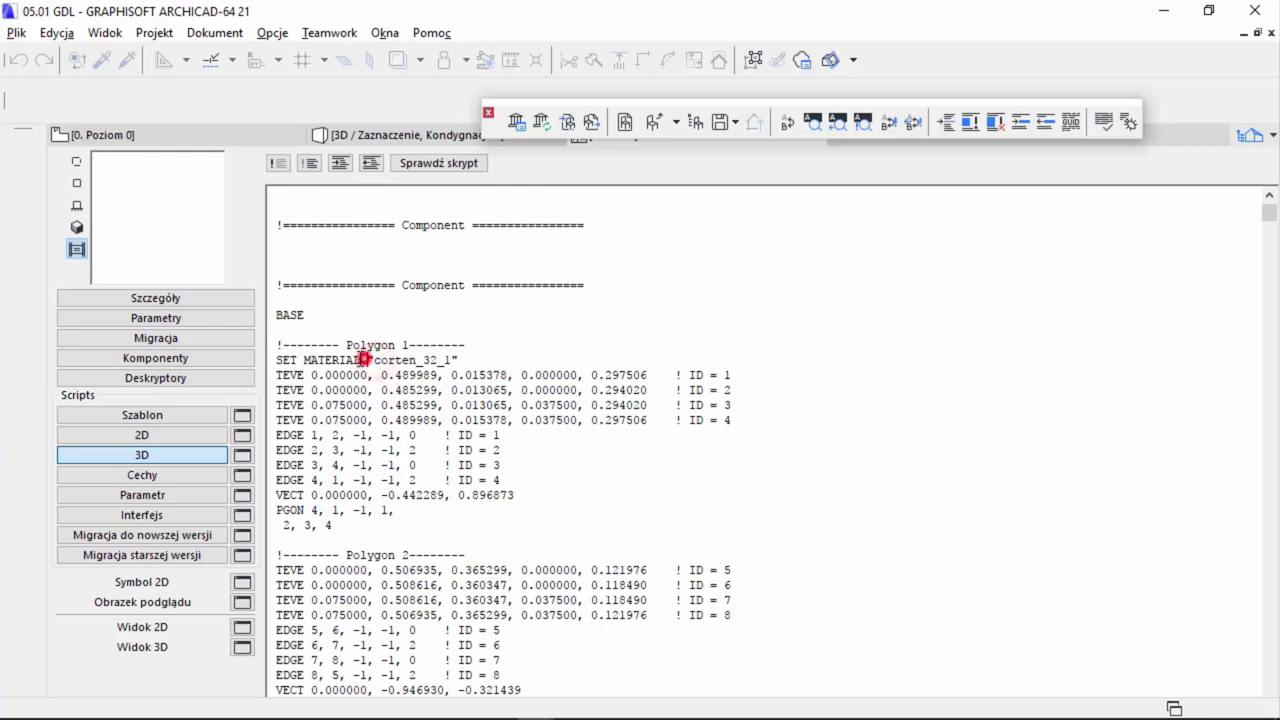
pyautogui.moveTo(366, 358); pyautogui.dragTo(274, 360)
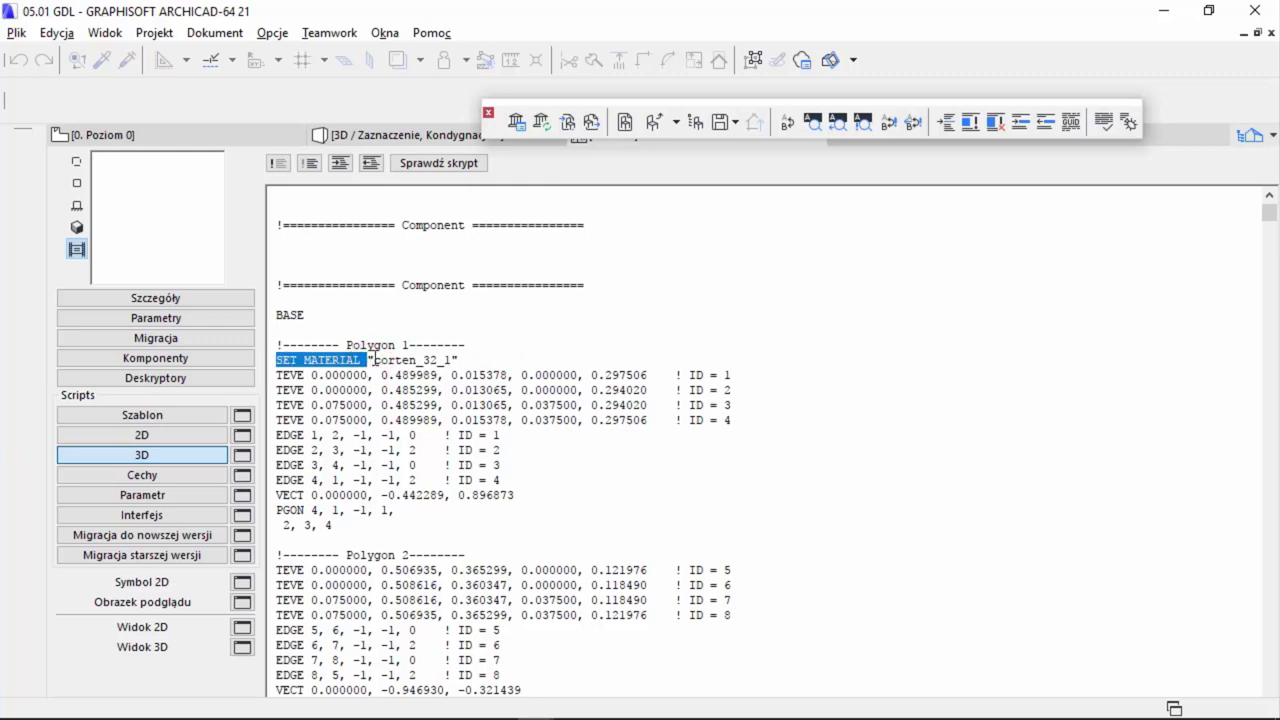
pyautogui.click(465, 358)
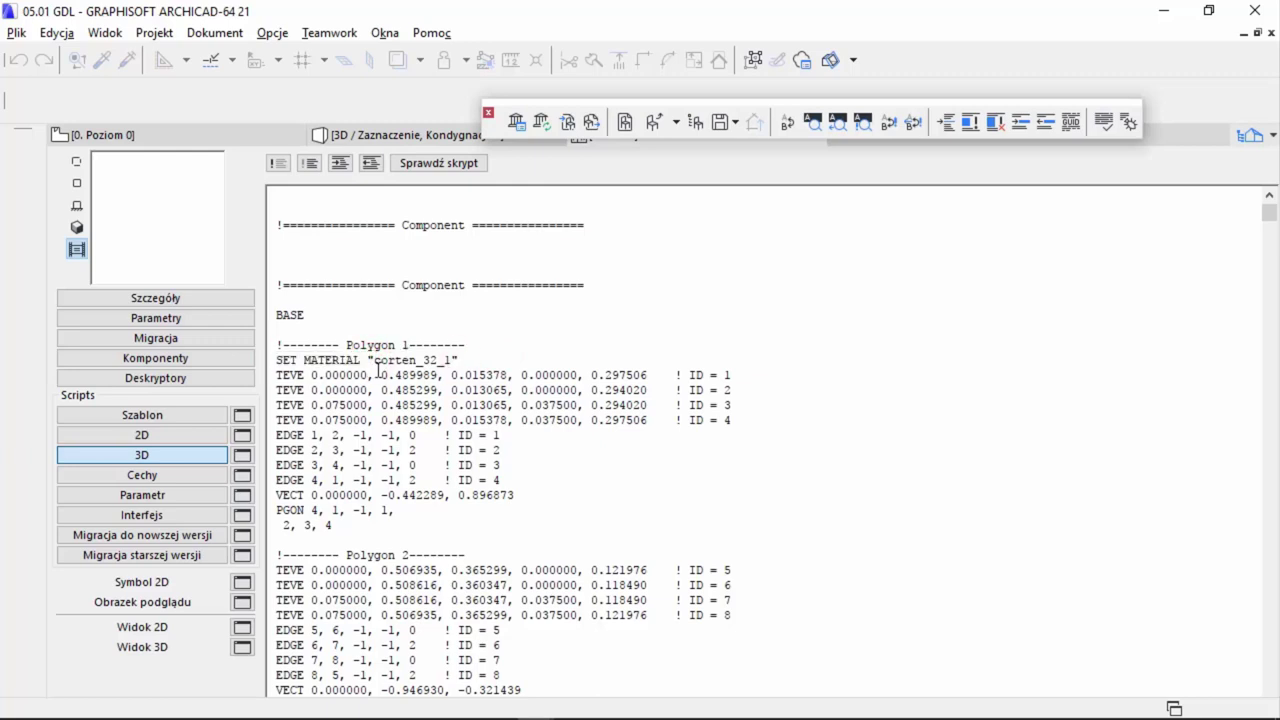
pyautogui.moveTo(366, 360); pyautogui.dragTo(455, 360)
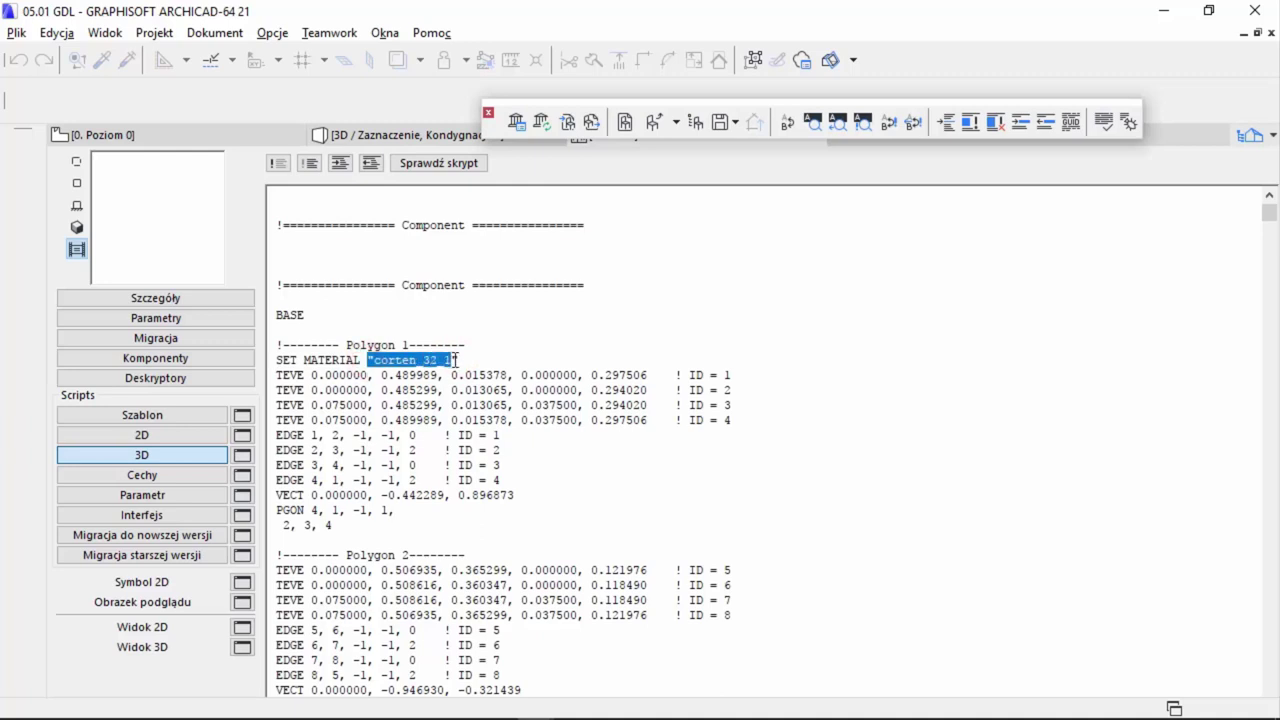
# - Examine the goma material definition and the MATERIAL keyword on the Default line
pyautogui.scroll(3, 487, 357)
pyautogui.scroll(5, 487, 357)
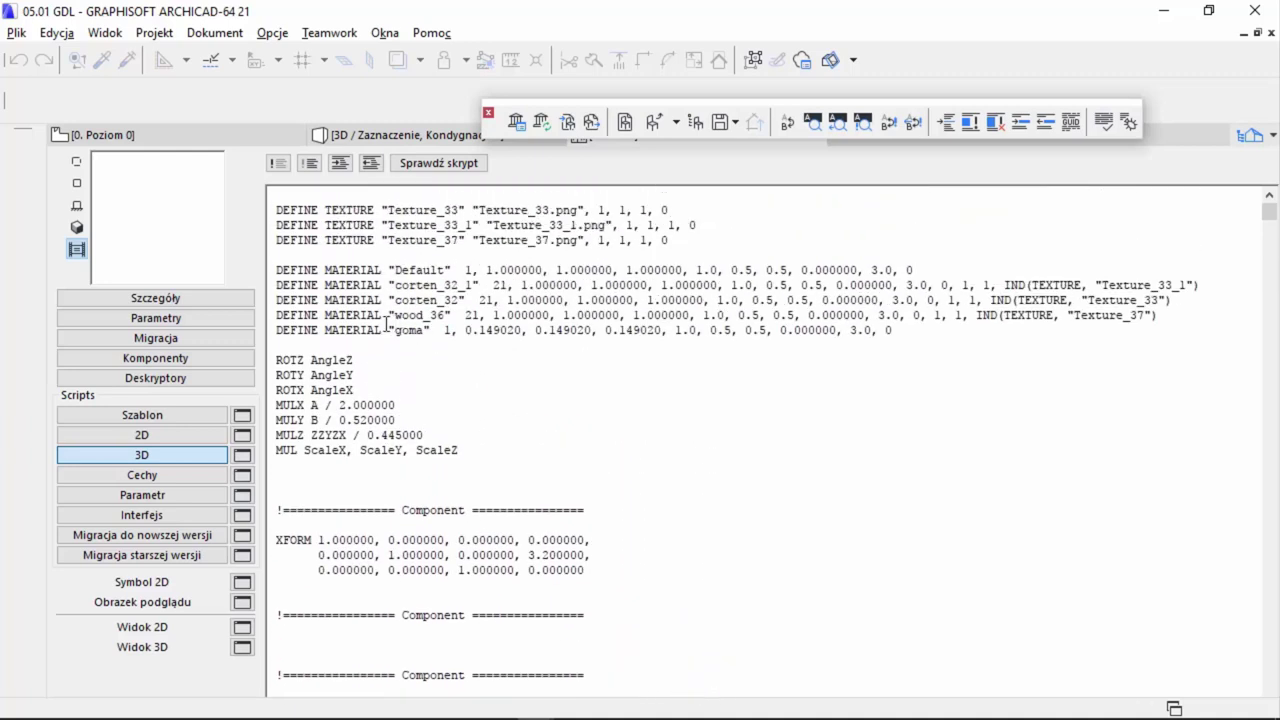
pyautogui.moveTo(303, 331); pyautogui.dragTo(458, 331)
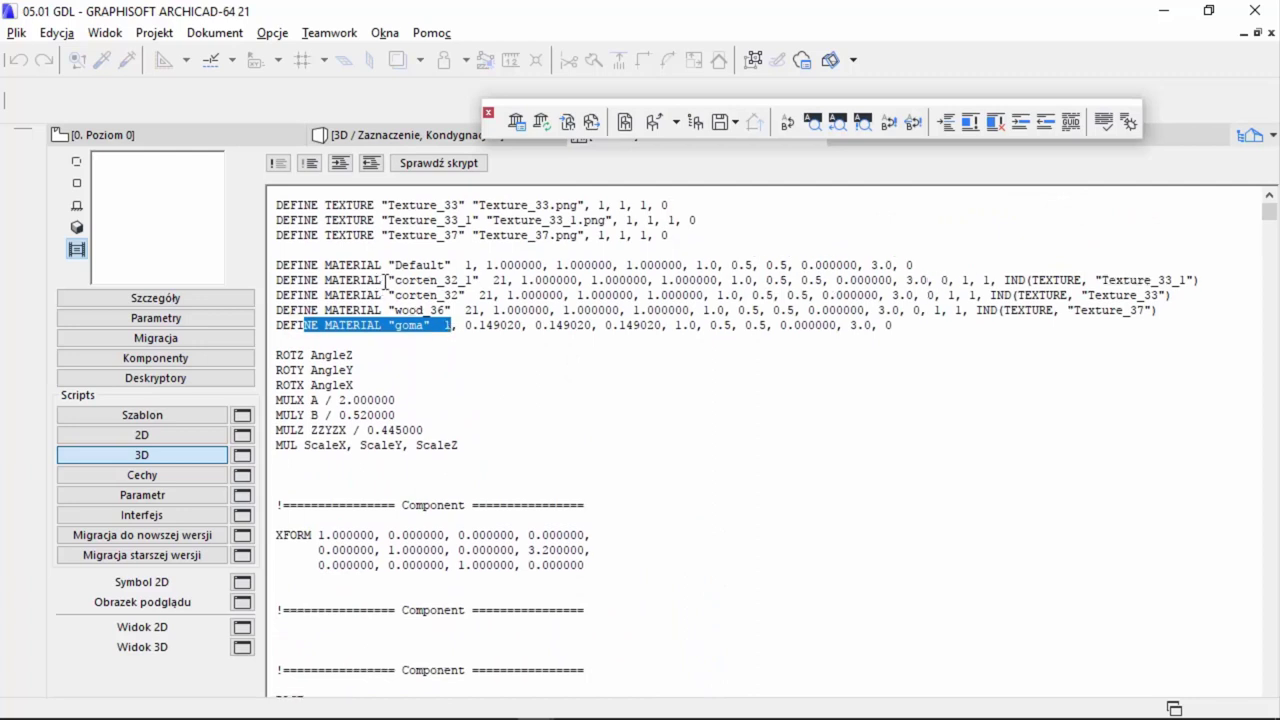
pyautogui.scroll(-1, 380, 284)
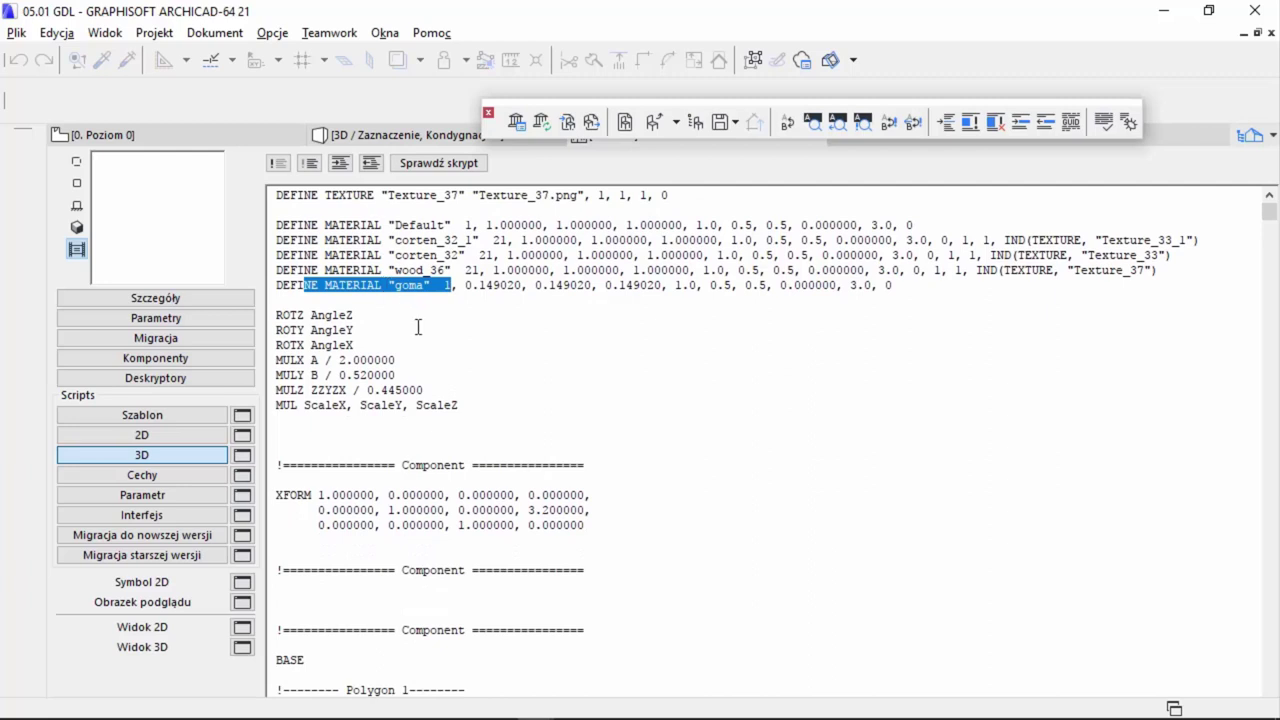
pyautogui.scroll(1, 418, 327)
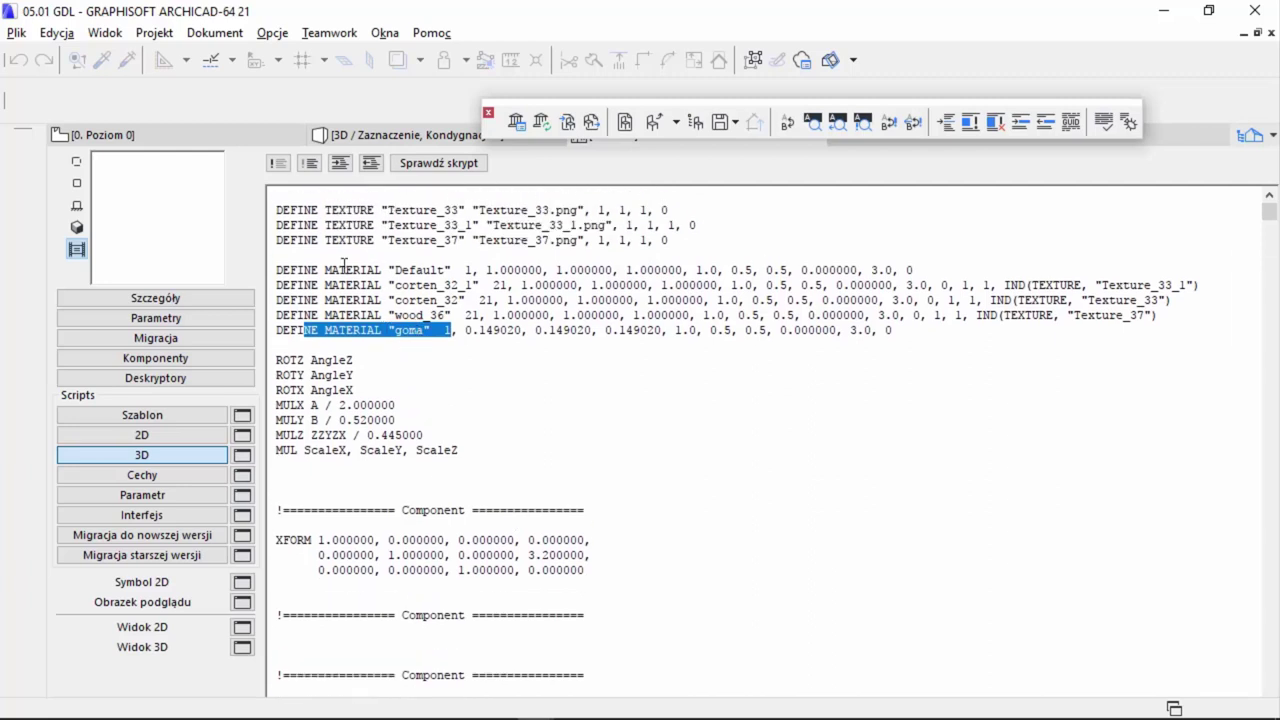
pyautogui.moveTo(381, 270); pyautogui.dragTo(352, 270)
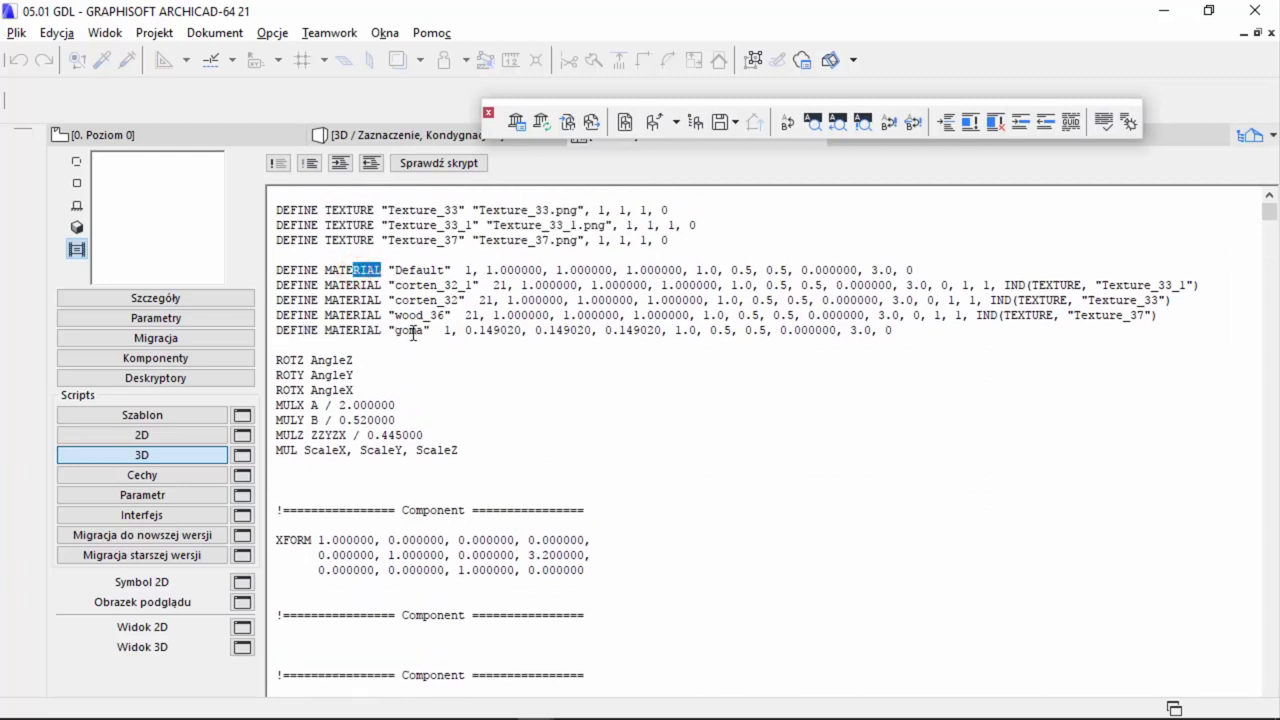
pyautogui.doubleClick(413, 330)
pyautogui.click(396, 318)
pyautogui.moveTo(382, 270); pyautogui.dragTo(325, 271)
# - Add three new parameters after the last entry in the bench's parameter list
pyautogui.click(222, 318)
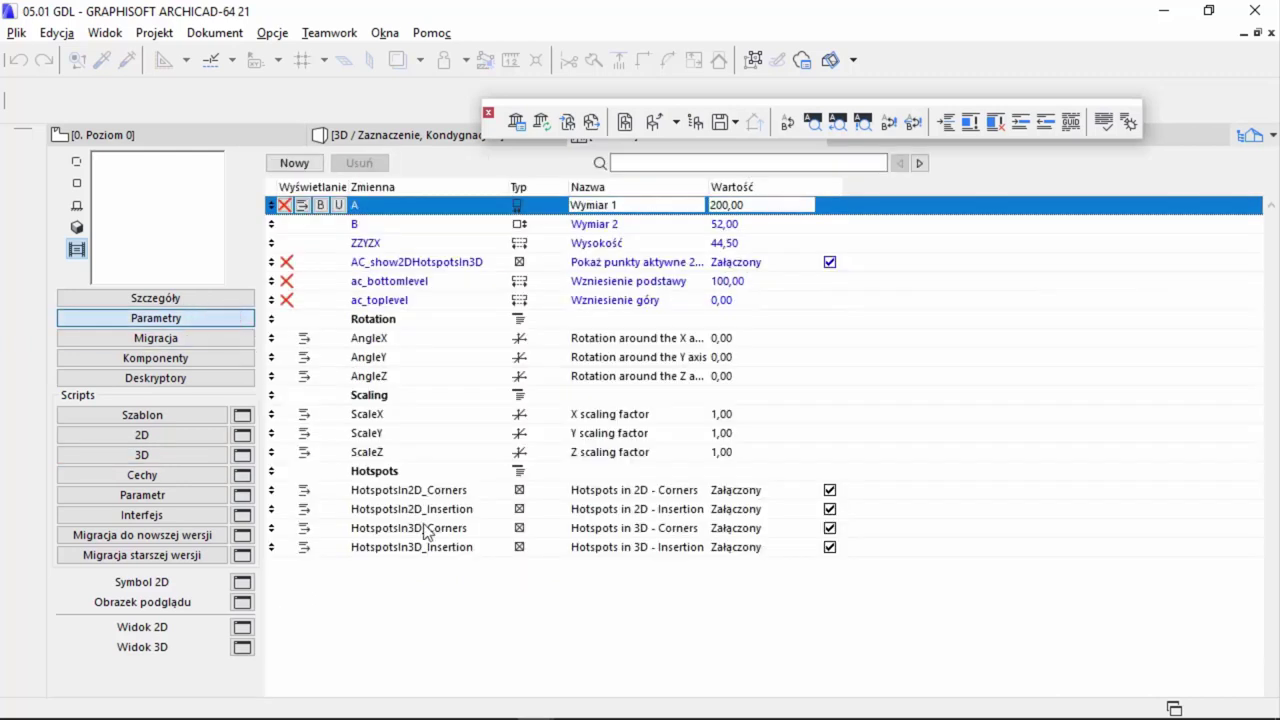
pyautogui.click(448, 578)
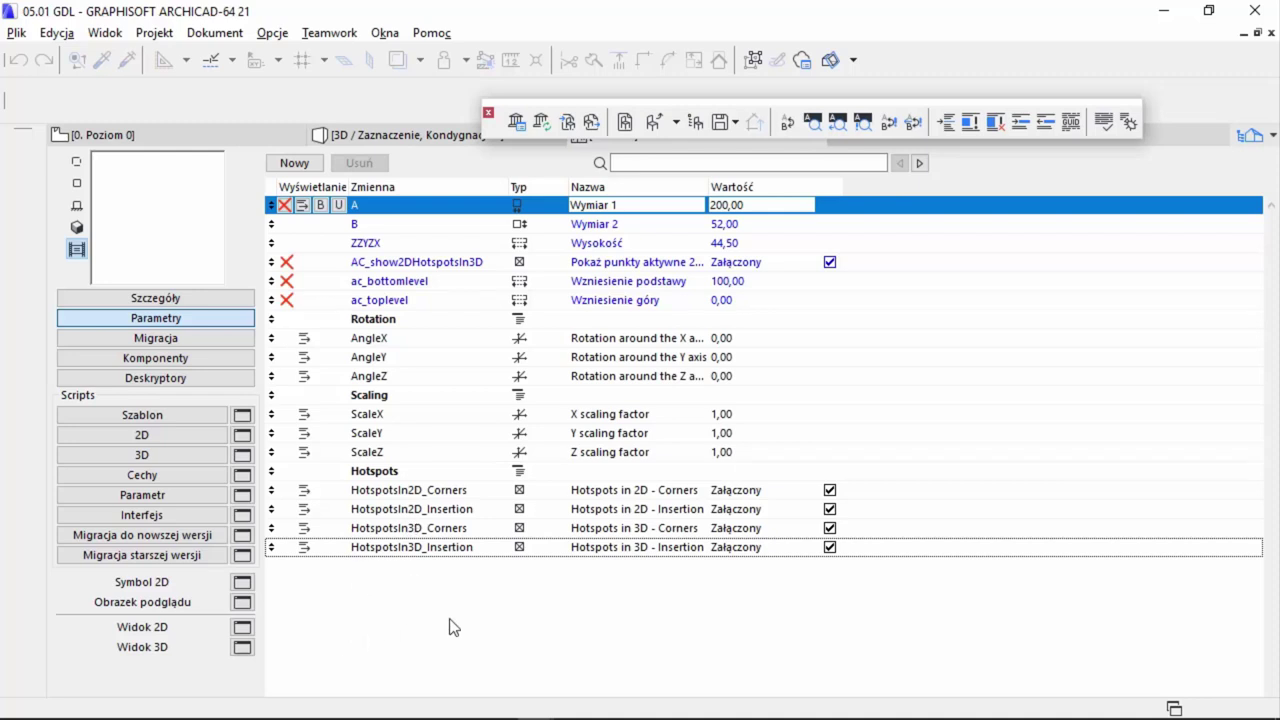
pyautogui.click(431, 570)
pyautogui.click(294, 163)
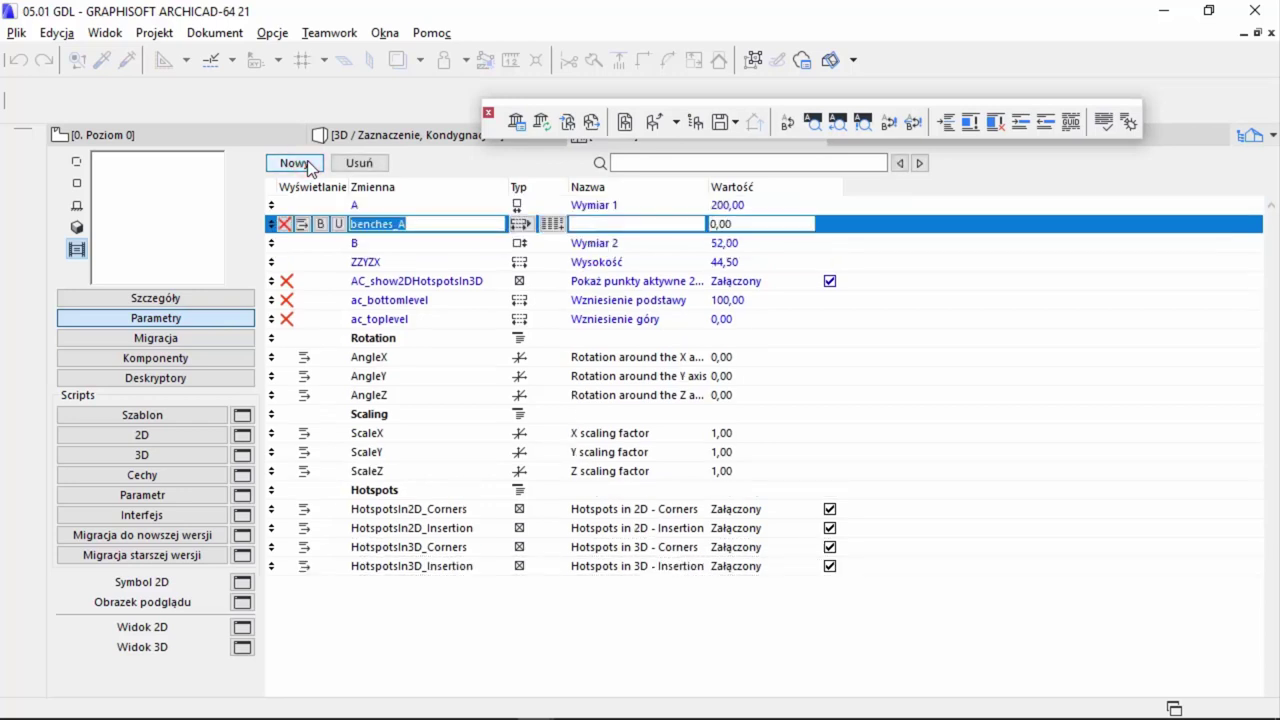
pyautogui.click(304, 164)
pyautogui.click(304, 164)
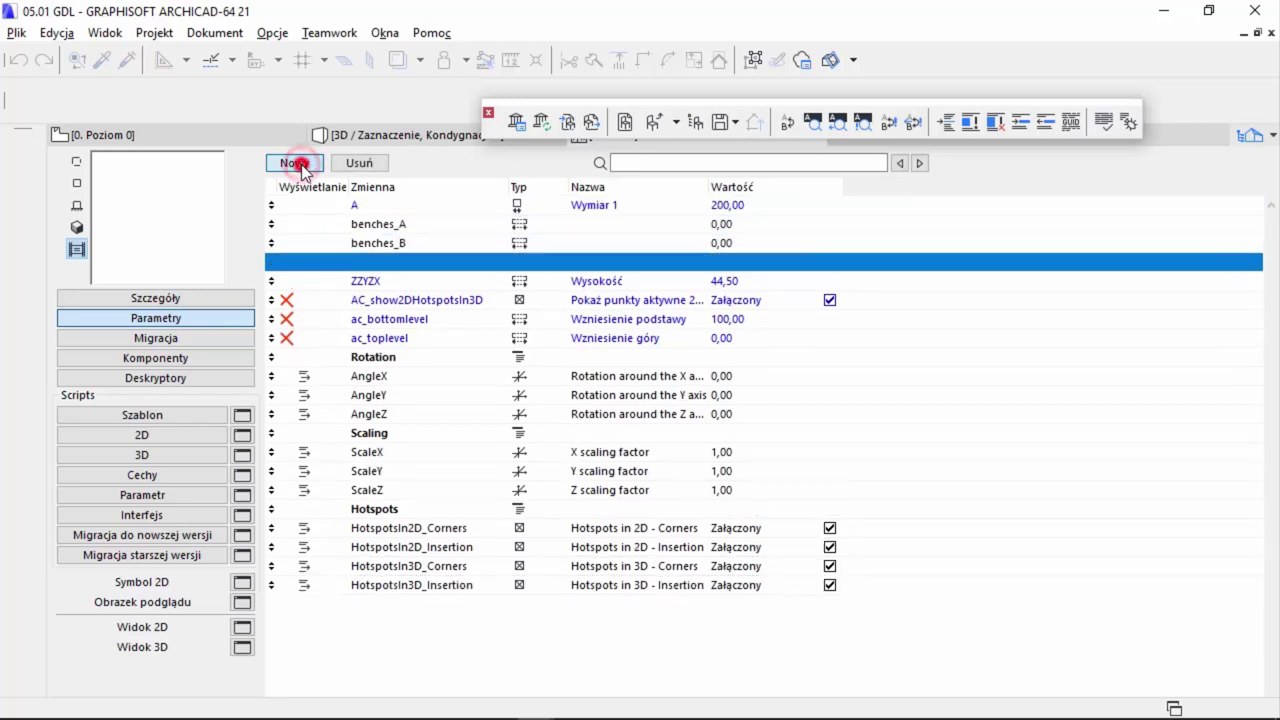
# - Move benches_A to the list end and make it a Title named Wykończenia
pyautogui.moveTo(276, 224); pyautogui.dragTo(294, 612)
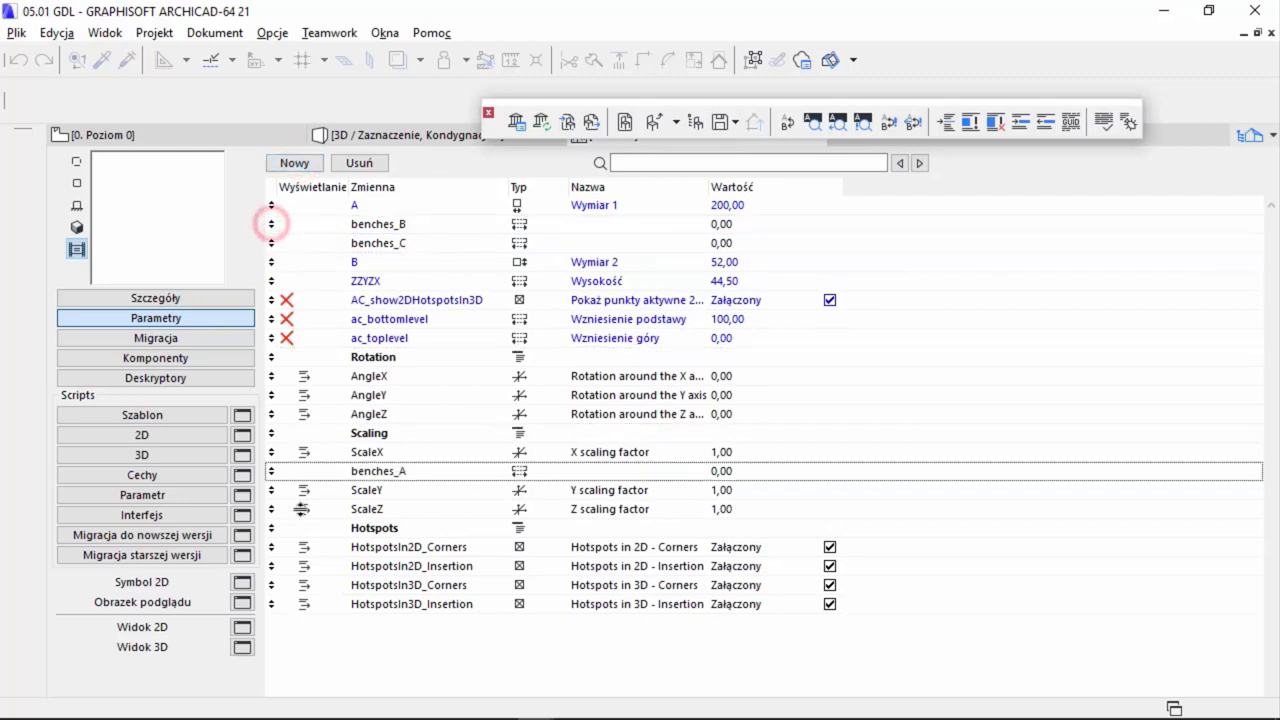
pyautogui.click(522, 605)
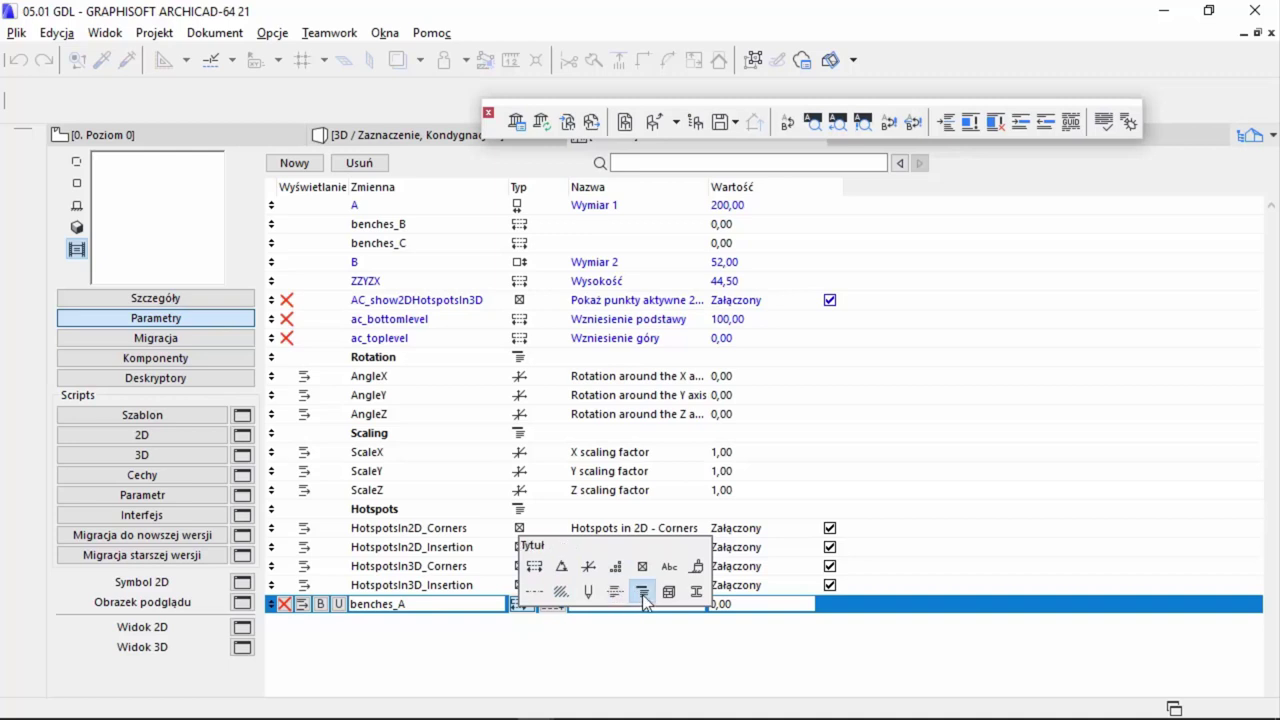
pyautogui.click(643, 598)
pyautogui.write('sp_')
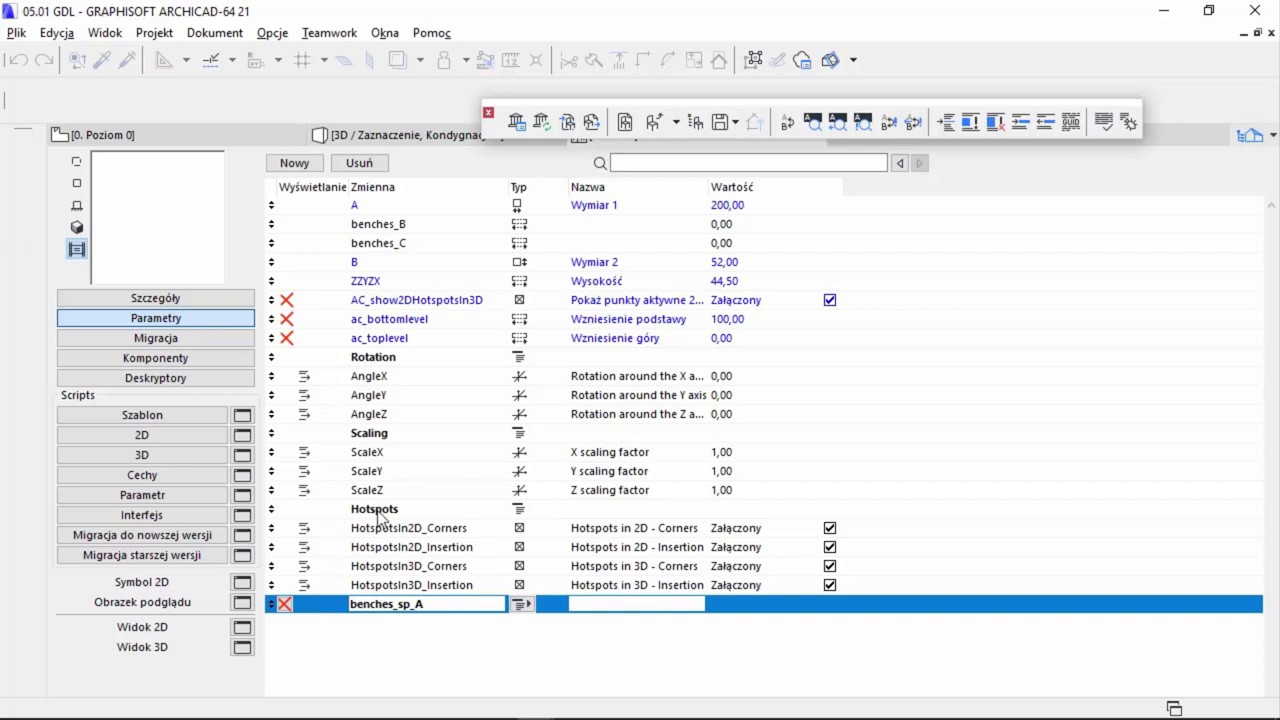
pyautogui.click(586, 604)
pyautogui.write('Wykończenia')
pyautogui.click(770, 663)
# - Move benches_B and benches_C to the end, under the Wykończenia title
pyautogui.moveTo(271, 224); pyautogui.dragTo(297, 610)
pyautogui.click(305, 606)
pyautogui.click(274, 222)
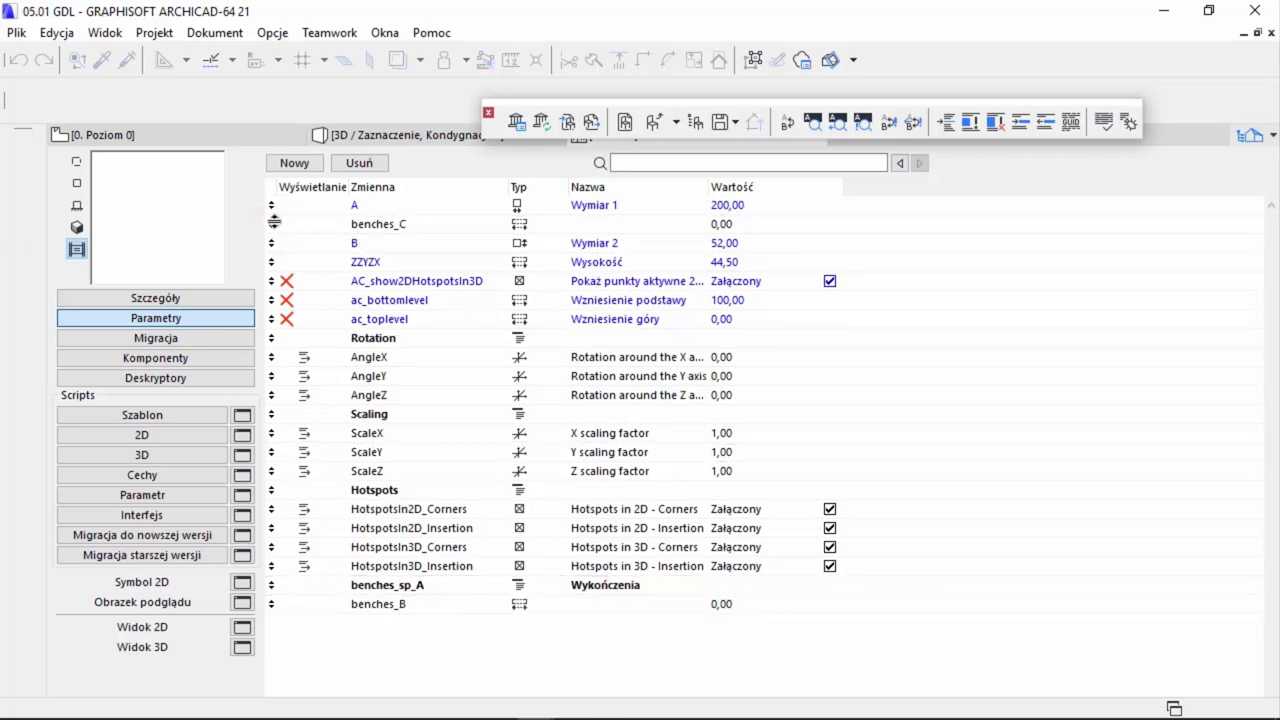
pyautogui.moveTo(274, 222); pyautogui.dragTo(297, 612)
pyautogui.click(312, 610)
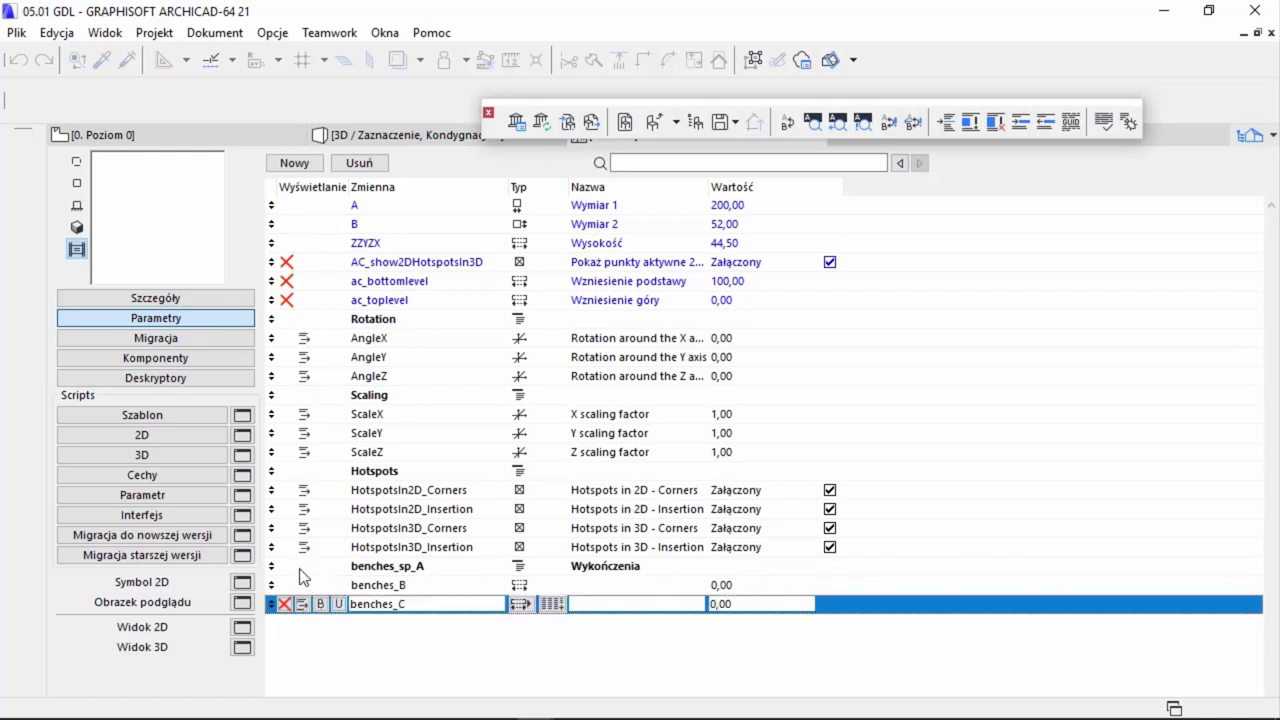
pyautogui.click(304, 584)
# - Make benches_B and benches_C Material-type parameters renamed mat1 and mat2
pyautogui.click(304, 586)
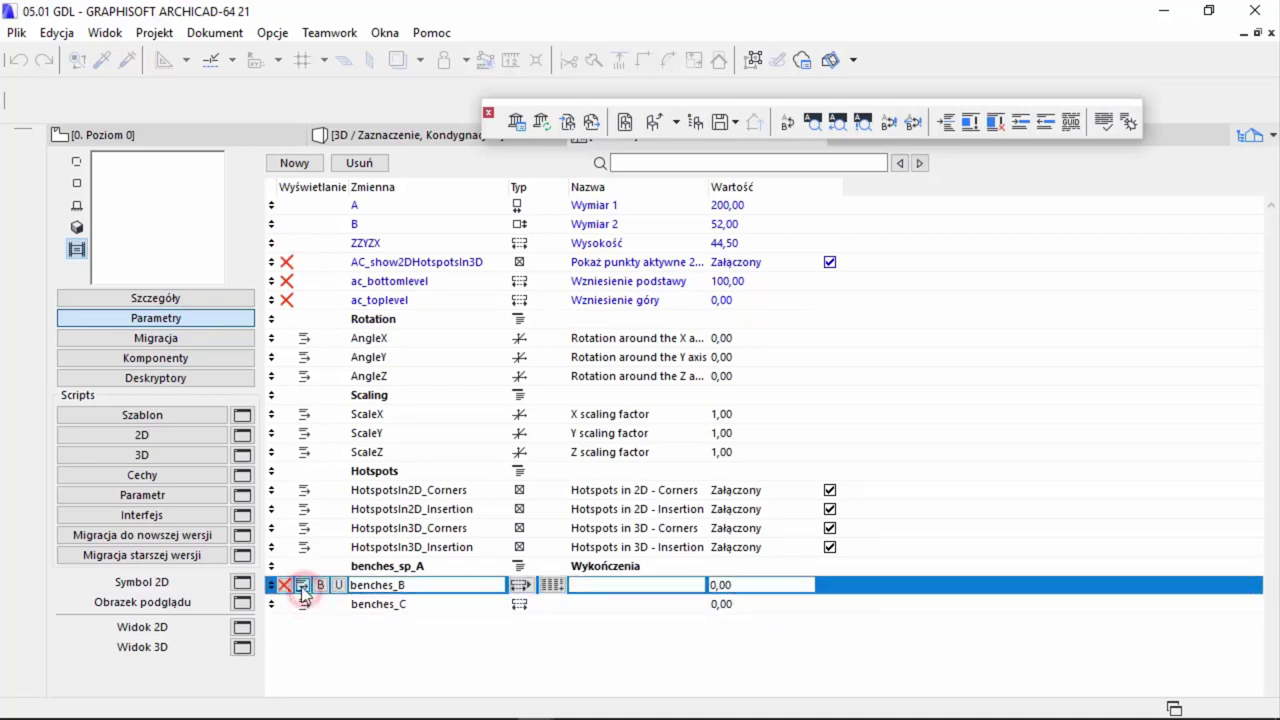
pyautogui.click(519, 585)
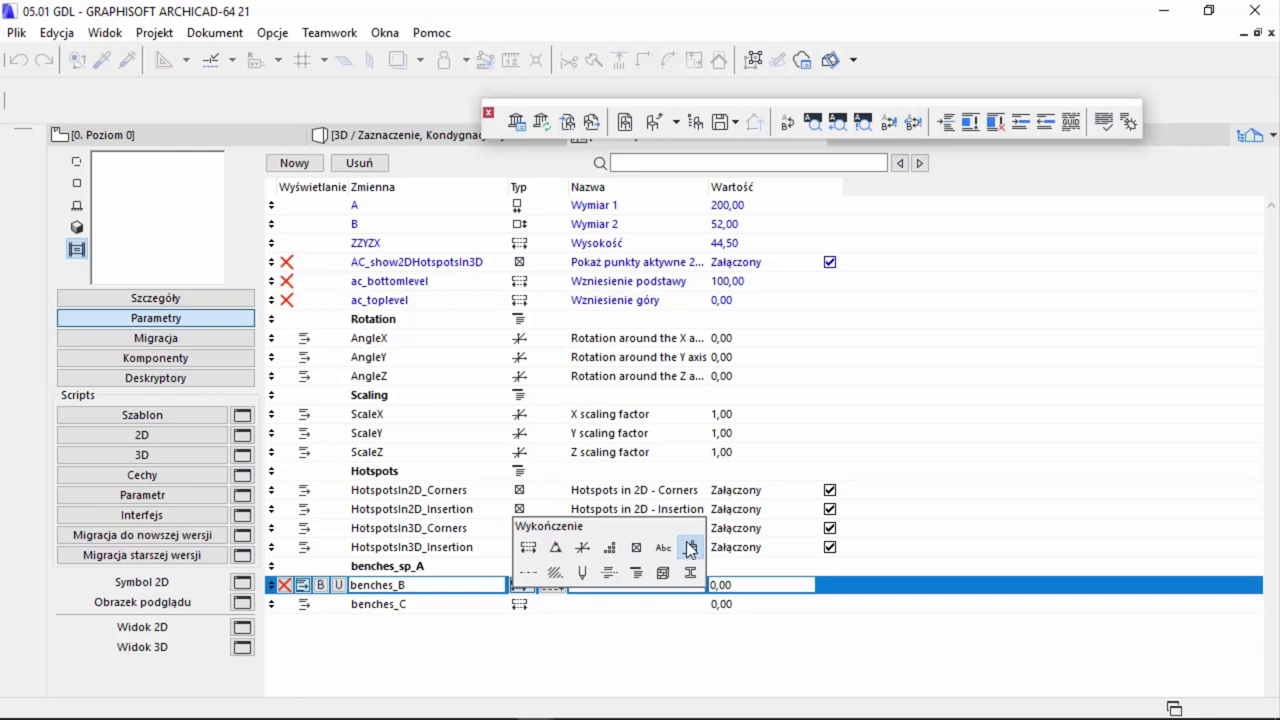
pyautogui.click(690, 550)
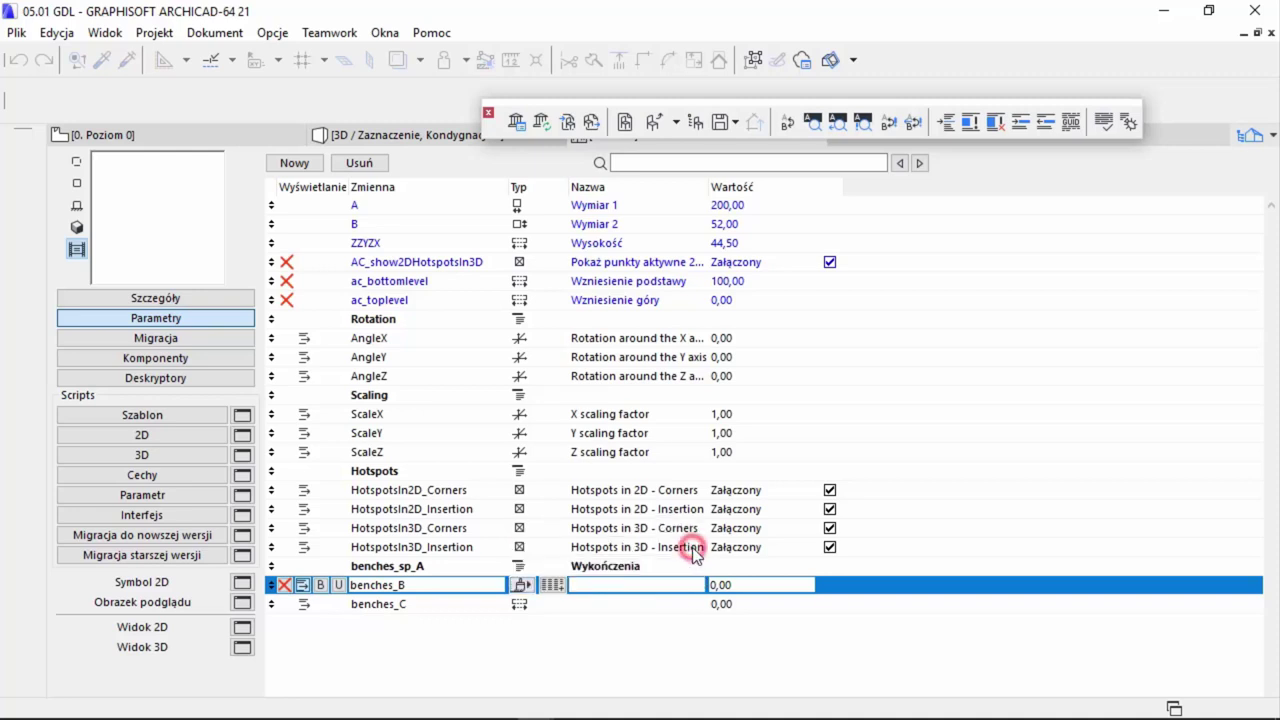
pyautogui.moveTo(428, 588); pyautogui.dragTo(353, 585)
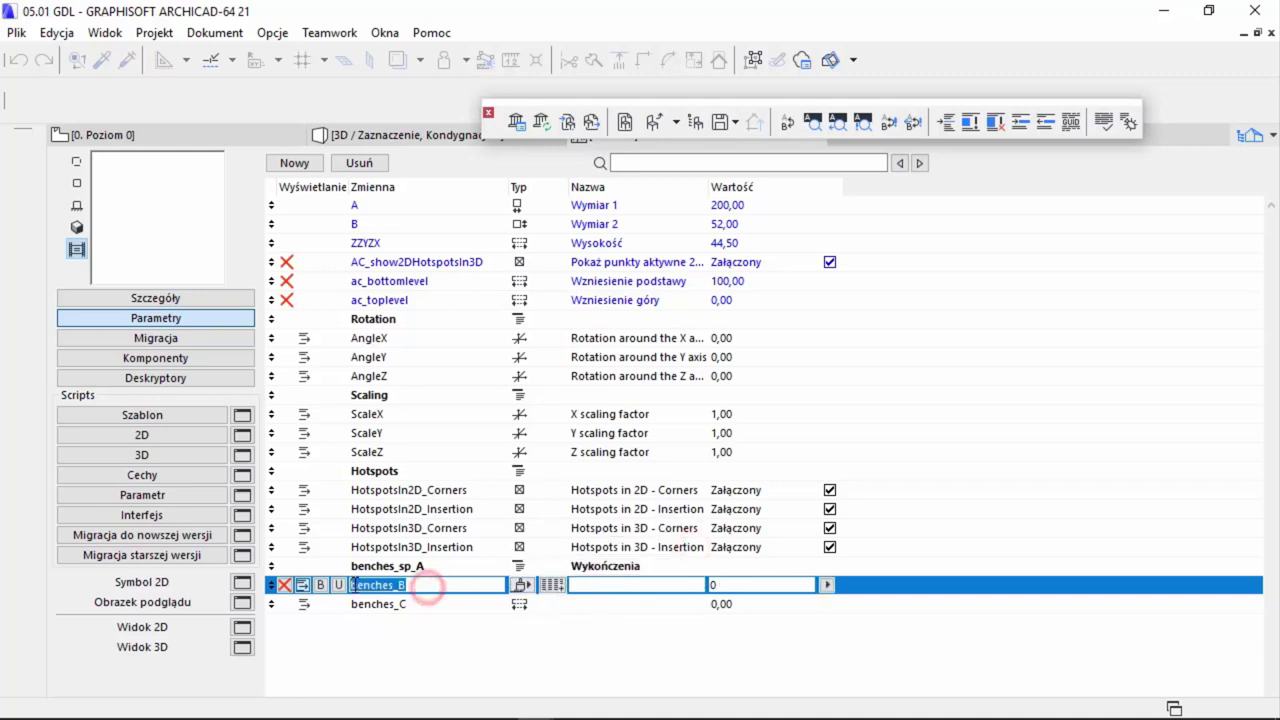
pyautogui.write('mat1')
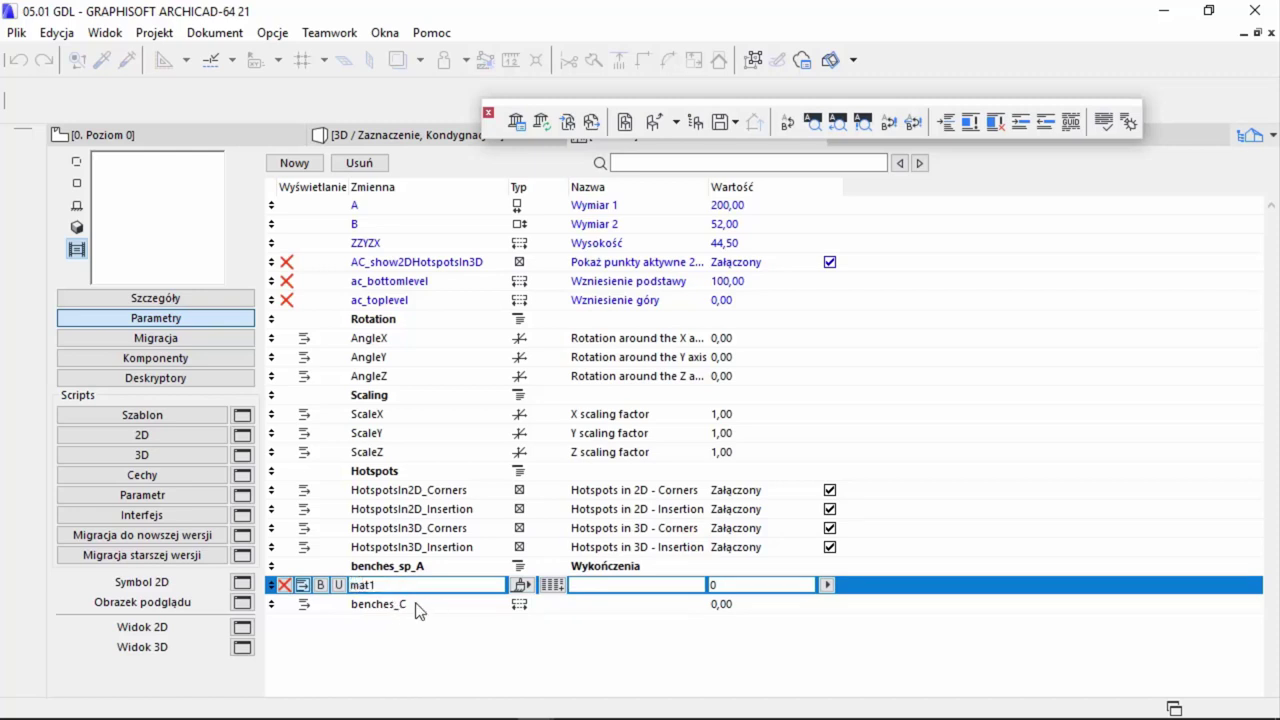
pyautogui.click(414, 604)
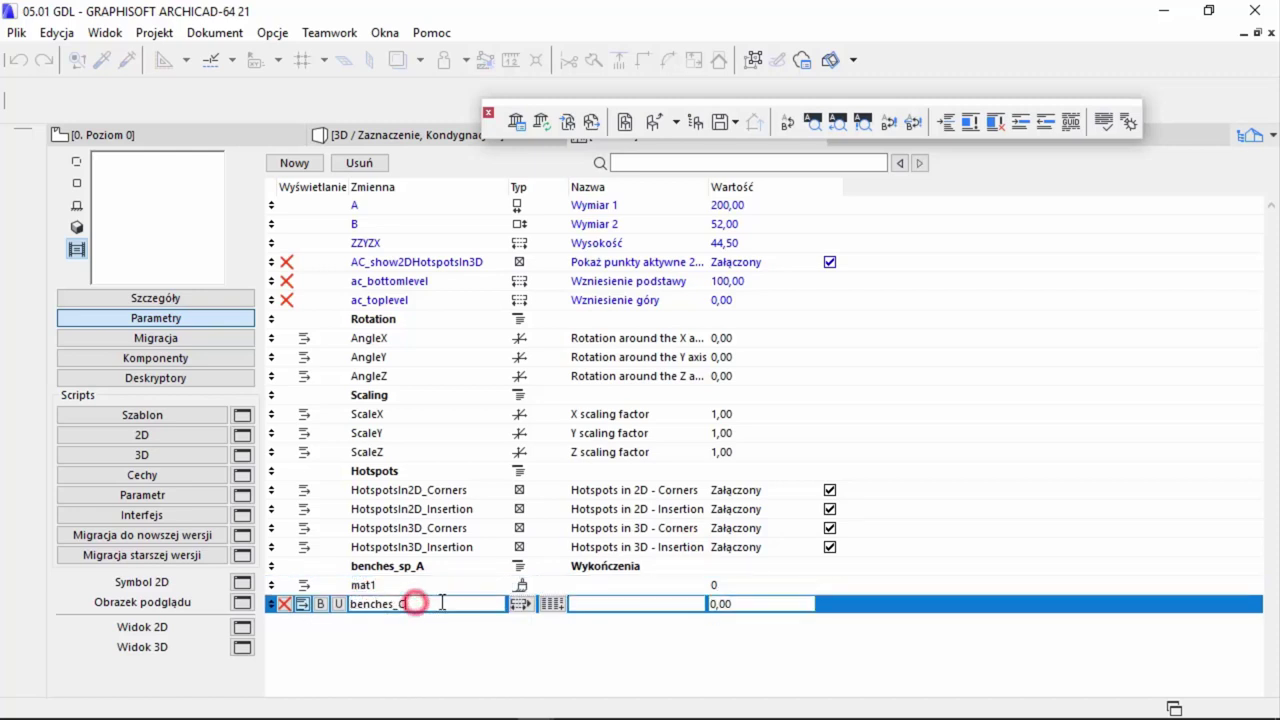
pyautogui.moveTo(440, 604); pyautogui.dragTo(340, 600)
pyautogui.write('mat2')
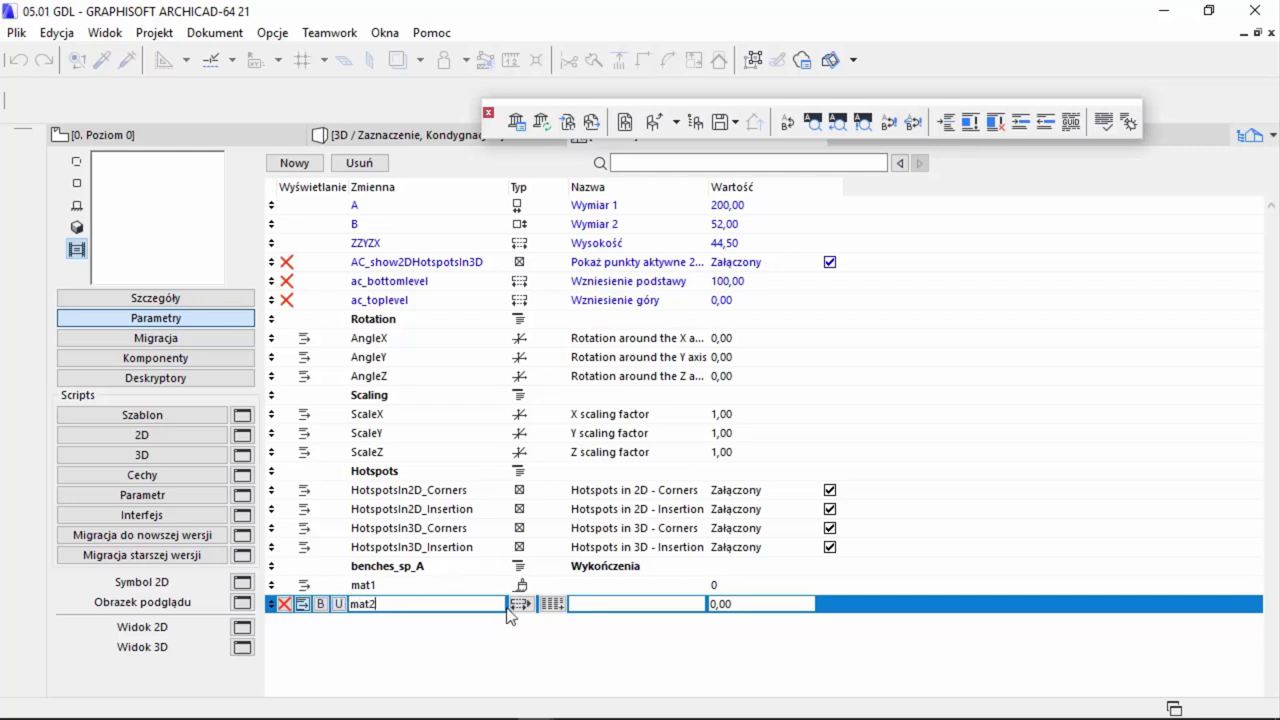
pyautogui.click(520, 604)
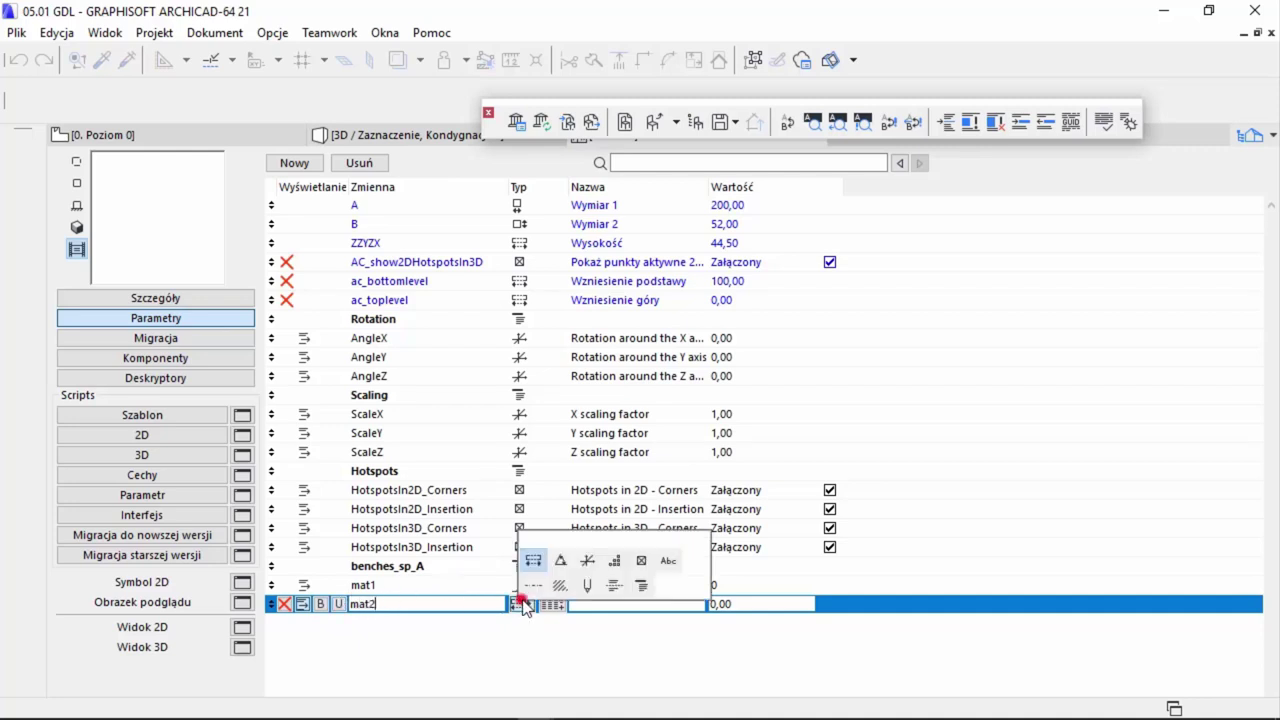
pyautogui.click(695, 560)
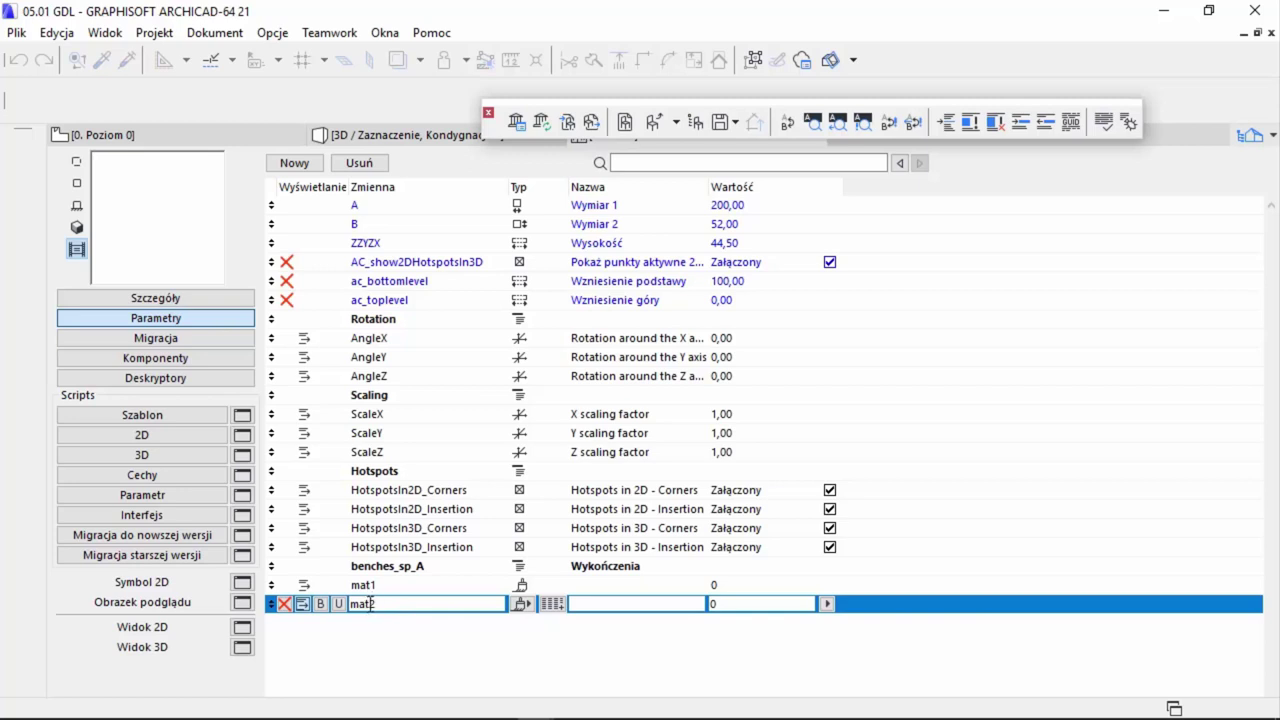
# - Name mat1 'Wykończenie 1' and mat2 'Wykończenie 2'
pyautogui.click(613, 586)
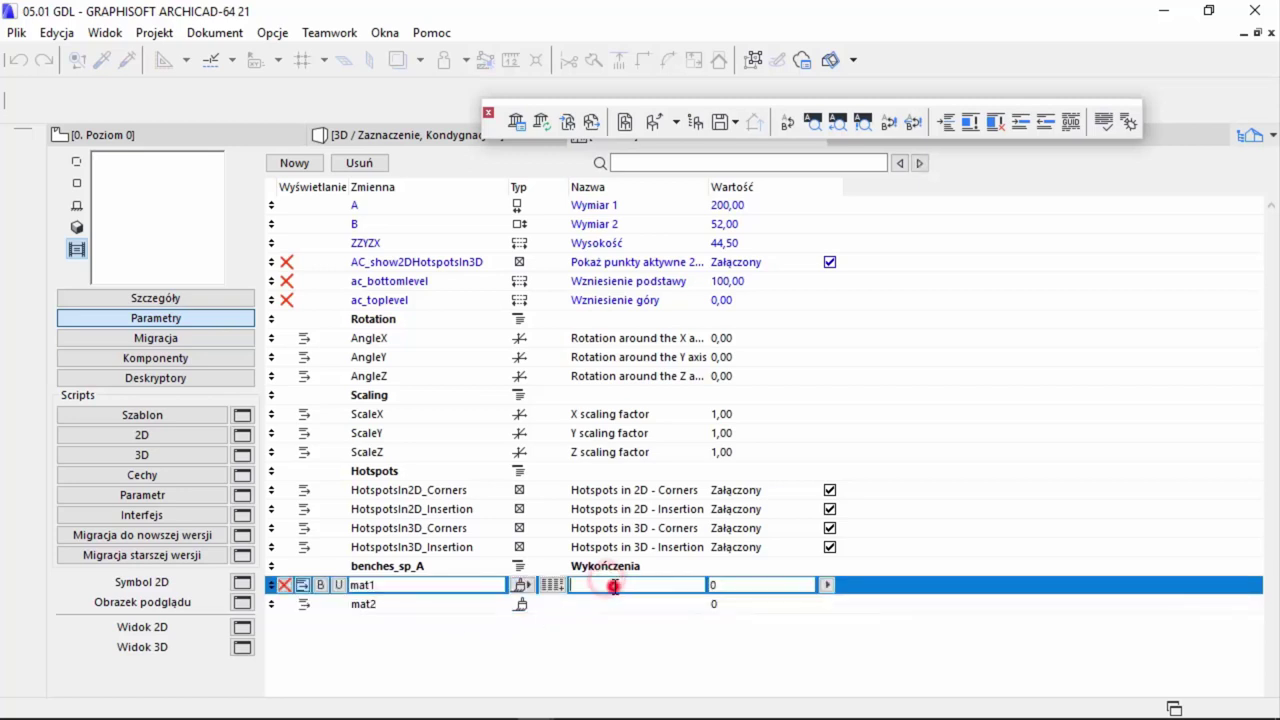
pyautogui.write('Wykończenie 1')
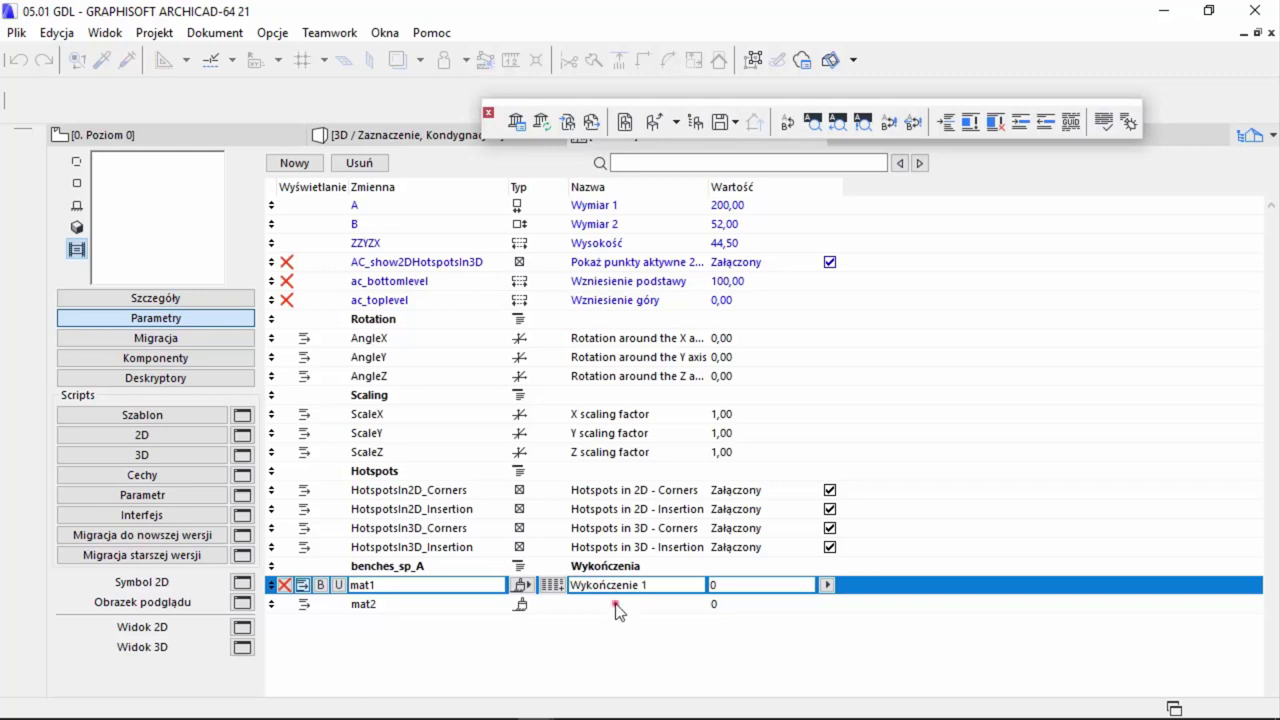
pyautogui.click(616, 605)
pyautogui.write('Wykończenie 2')
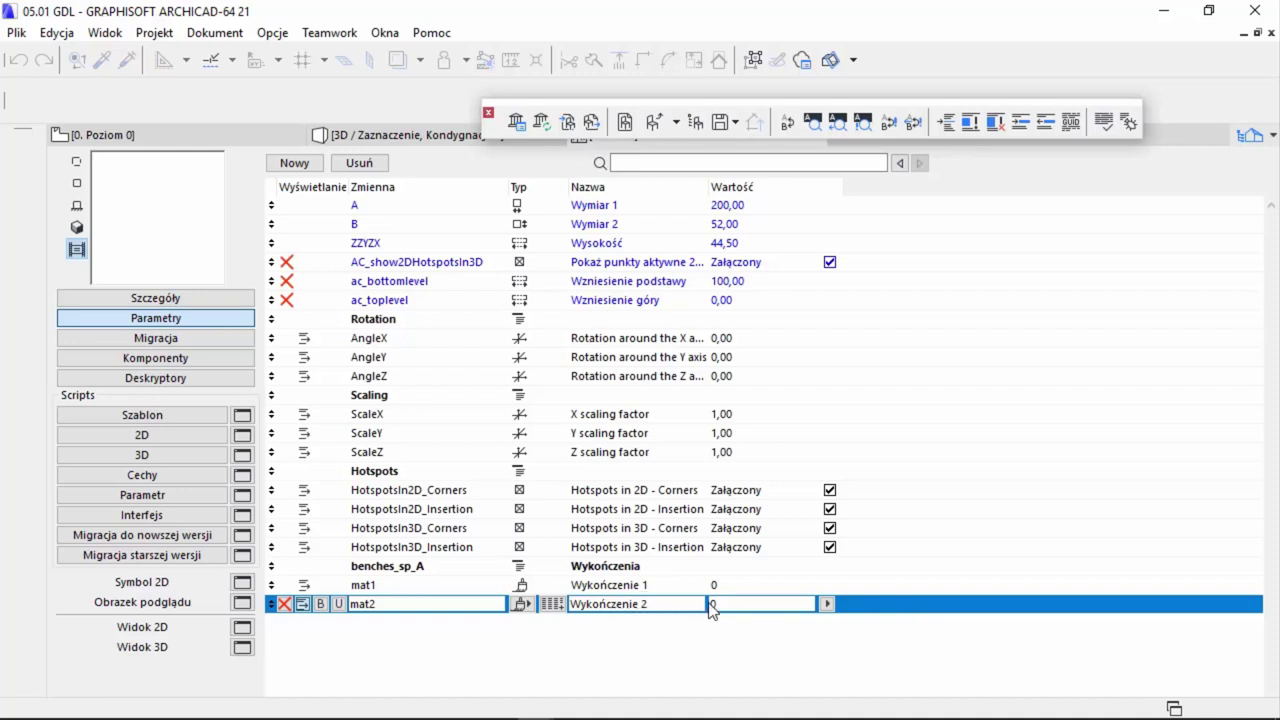
pyautogui.click(766, 569)
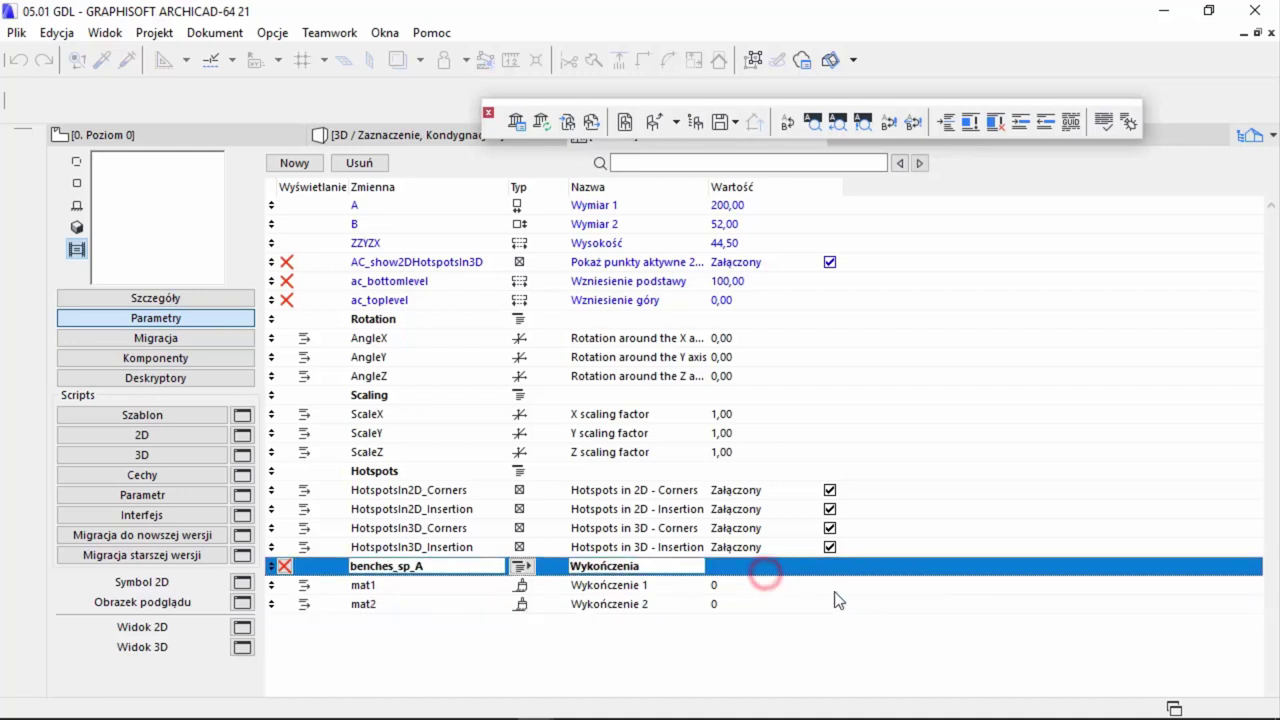
pyautogui.click(806, 589)
# - Set mat1's default material to 70 and mat2's to Metal - Mosiądz (43), then preview the bench in 3D
pyautogui.click(825, 586)
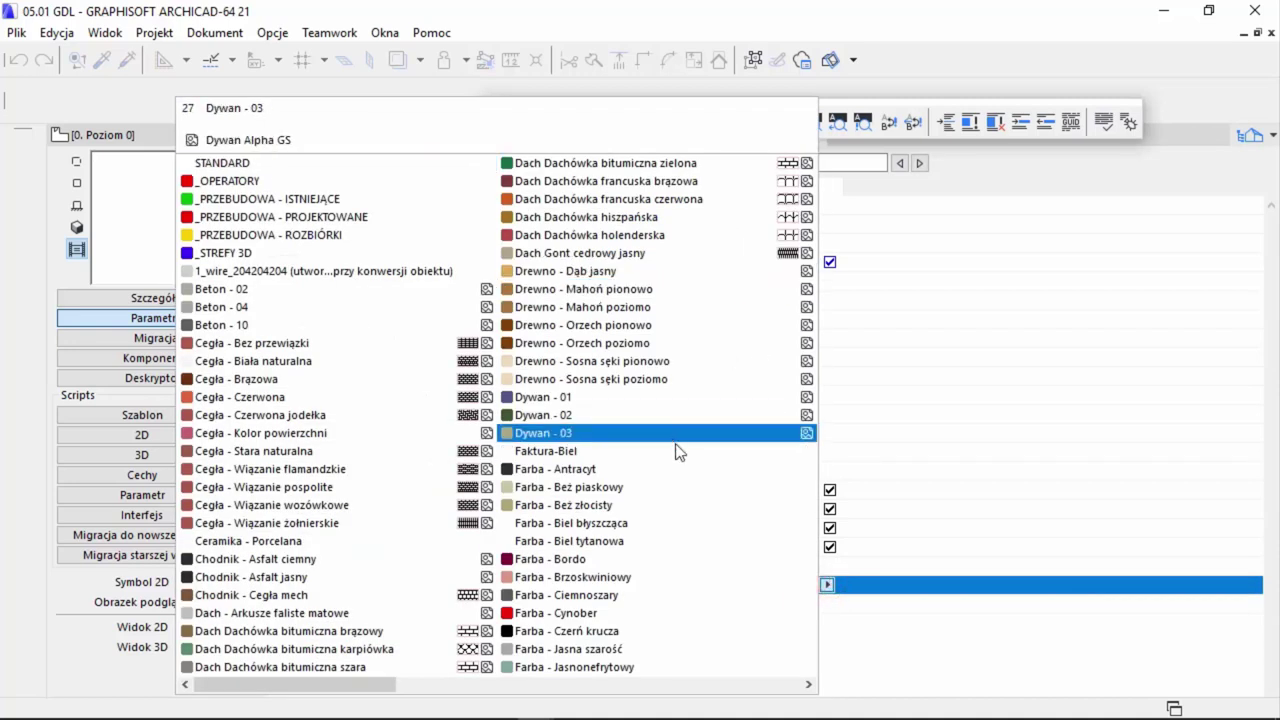
pyautogui.click(672, 670)
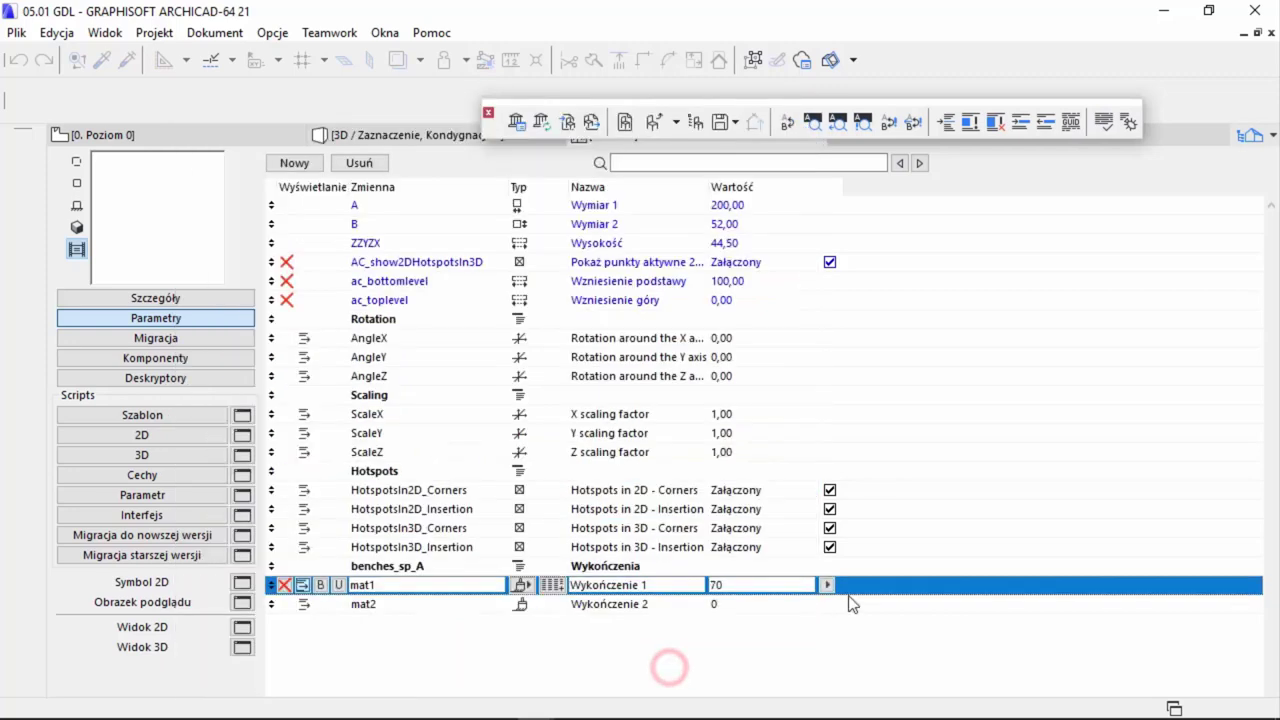
pyautogui.click(822, 606)
pyautogui.click(825, 605)
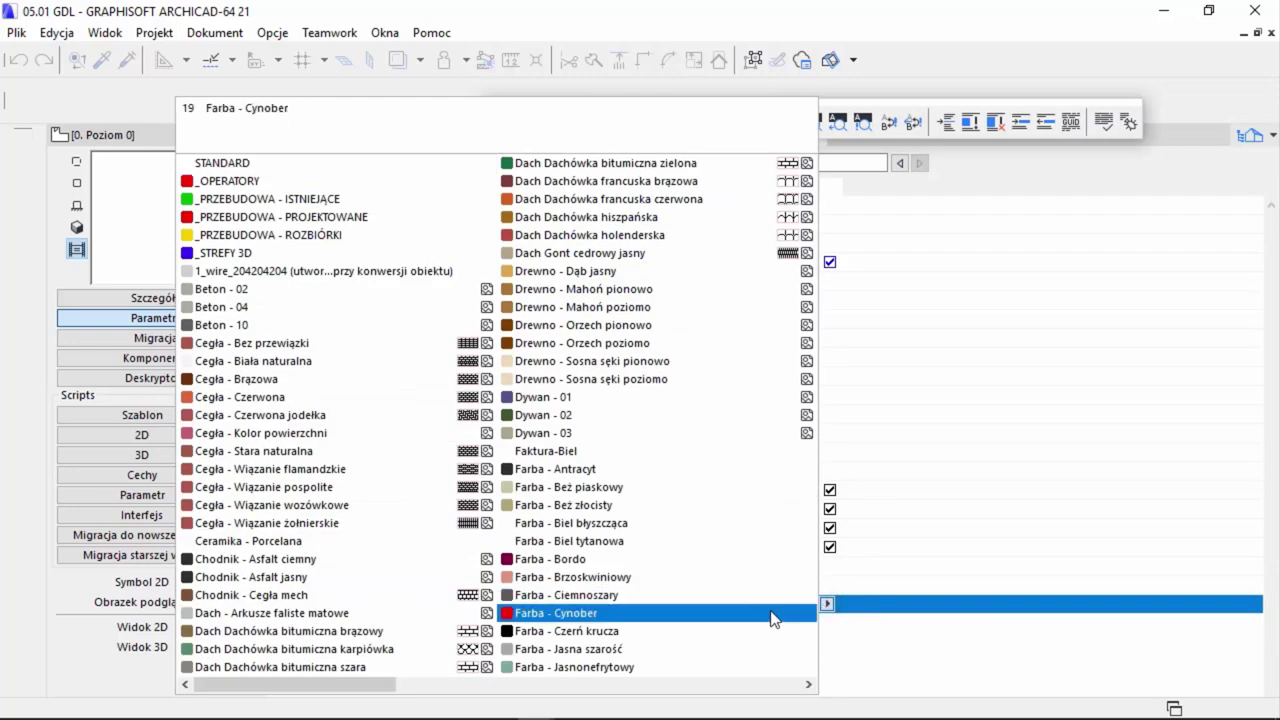
pyautogui.scroll(-2, 766, 608)
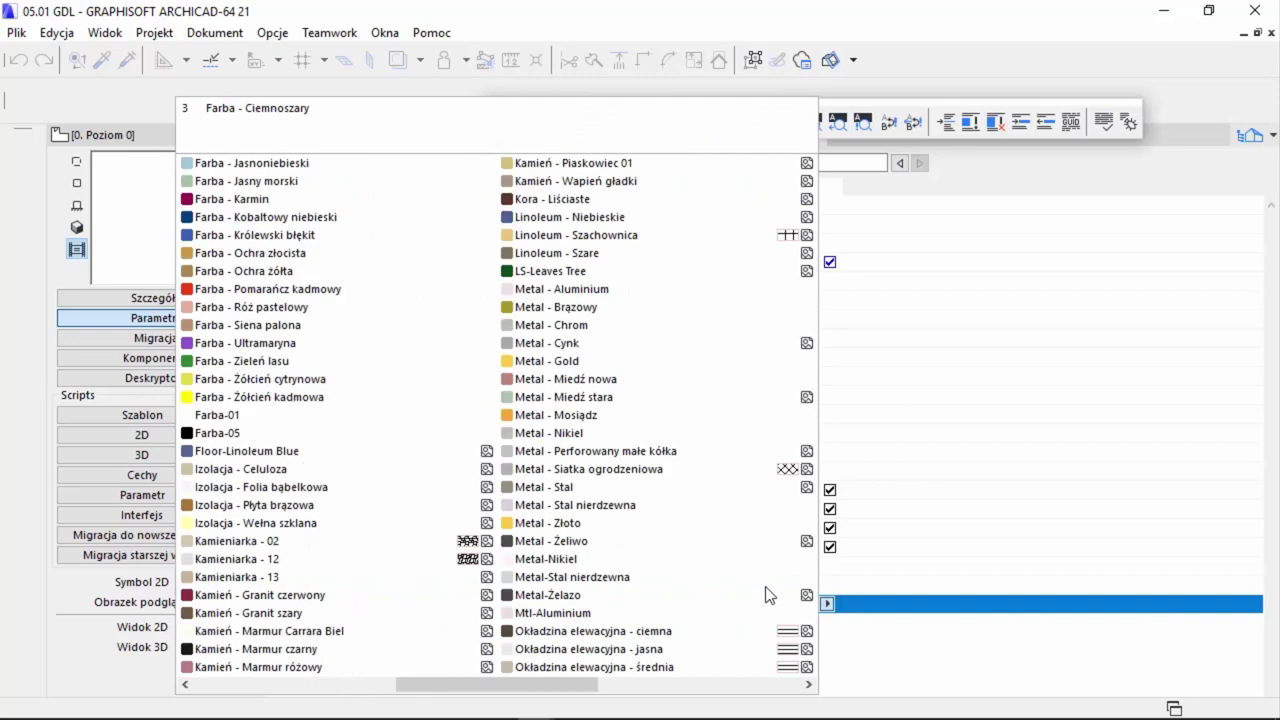
pyautogui.click(686, 415)
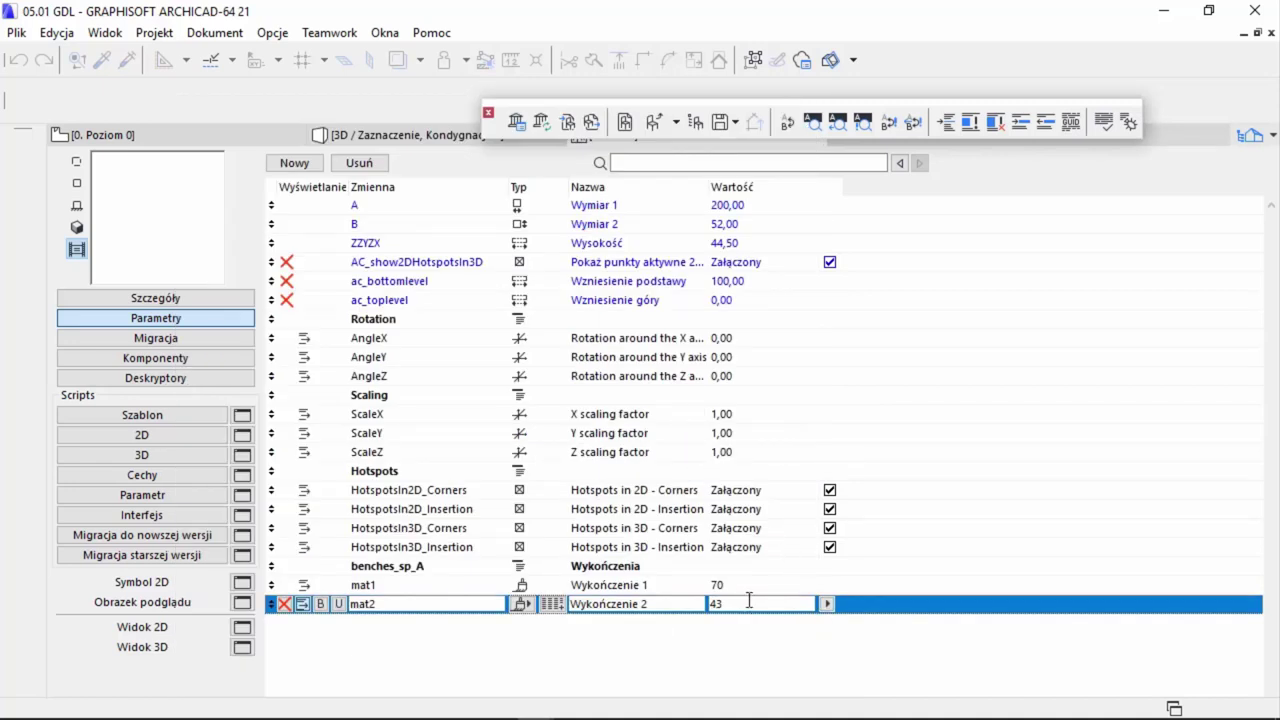
pyautogui.click(76, 228)
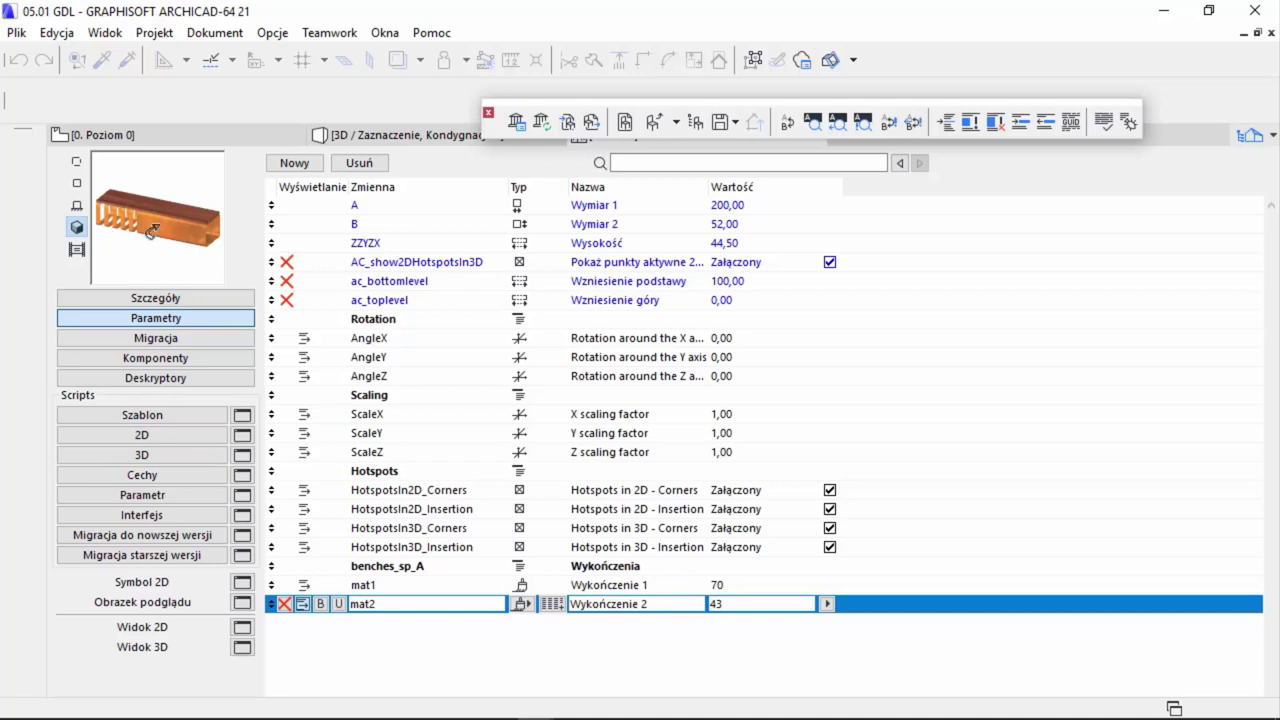
# - In the 3D script, replace "corten_32_1" after SET MATERIAL under Polygon 1 with mat1
pyautogui.click(172, 458)
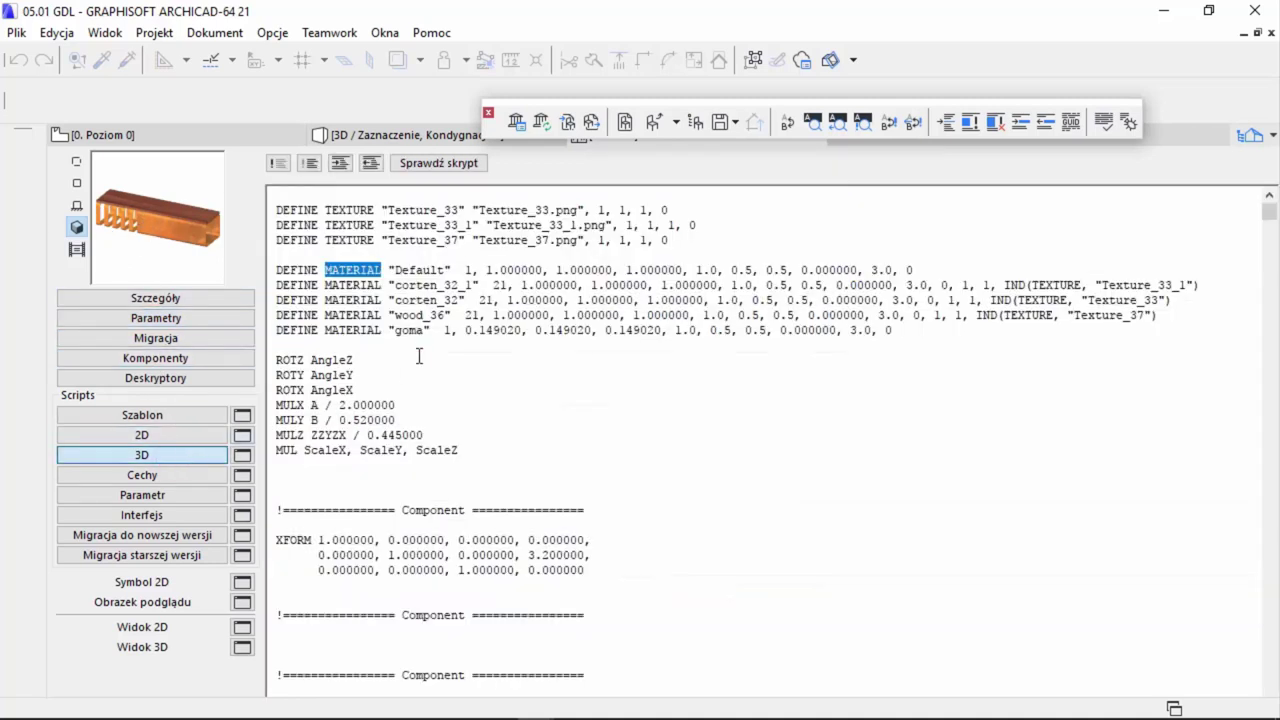
pyautogui.click(417, 360)
pyautogui.scroll(-1, 472, 490)
pyautogui.scroll(-3, 480, 505)
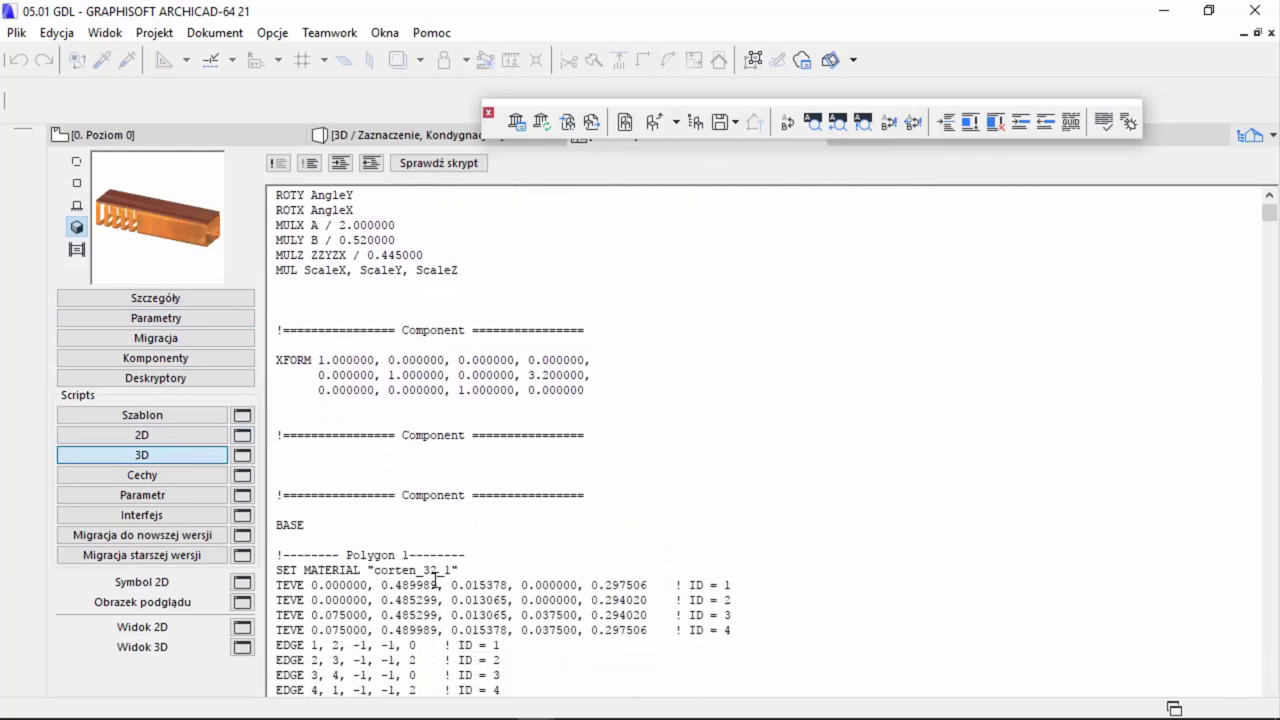
pyautogui.moveTo(468, 570); pyautogui.dragTo(366, 569)
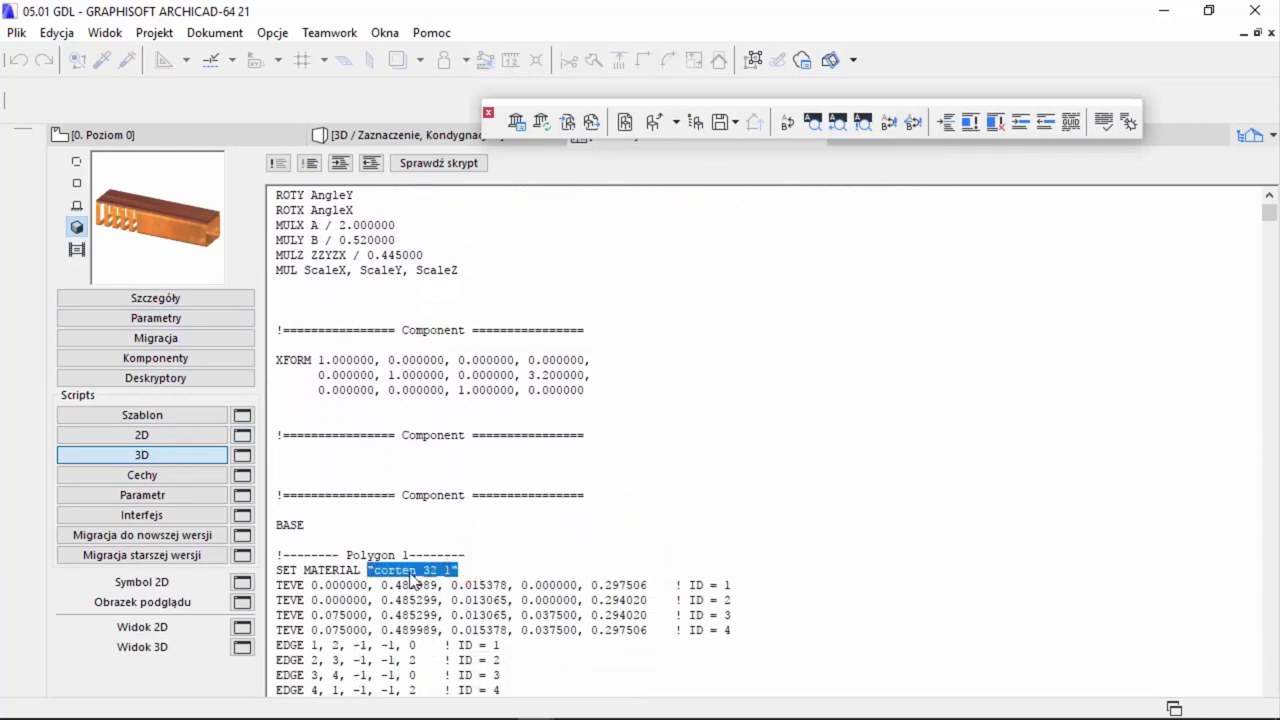
pyautogui.moveTo(452, 570); pyautogui.dragTo(378, 570)
pyautogui.moveTo(459, 570); pyautogui.dragTo(367, 570)
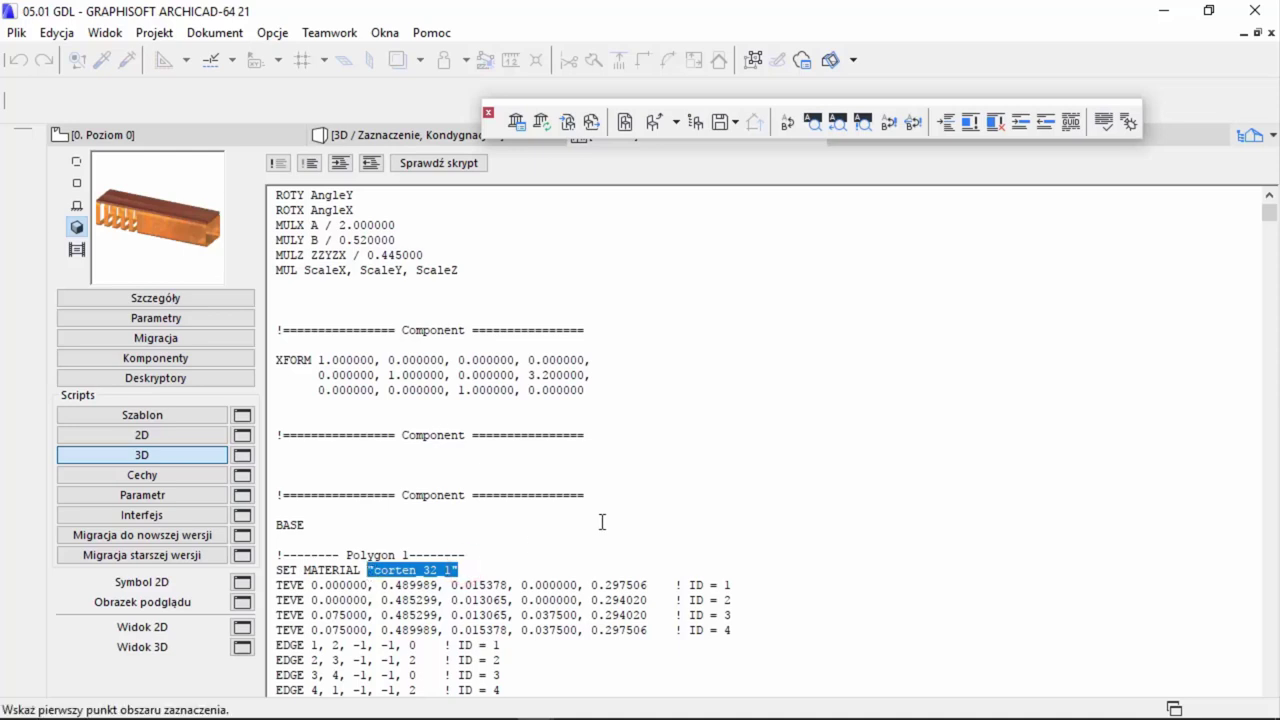
pyautogui.moveTo(474, 570); pyautogui.dragTo(370, 572)
pyautogui.press('Delete')
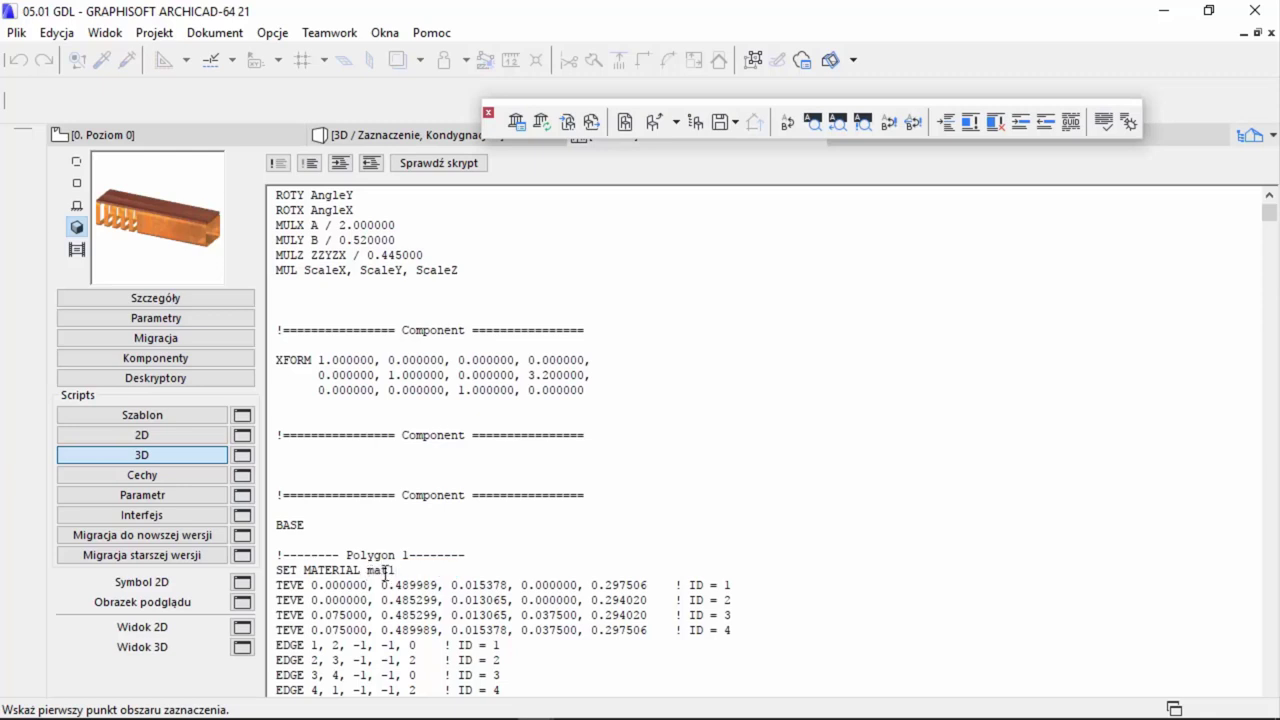
pyautogui.click(432, 543)
pyautogui.moveTo(172, 263)
pyautogui.mouseDown()
pyautogui.moveTo(186, 238)
pyautogui.moveTo(190, 250)
pyautogui.mouseUp()
pyautogui.click(526, 560)
pyautogui.scroll(-4, 509, 551)
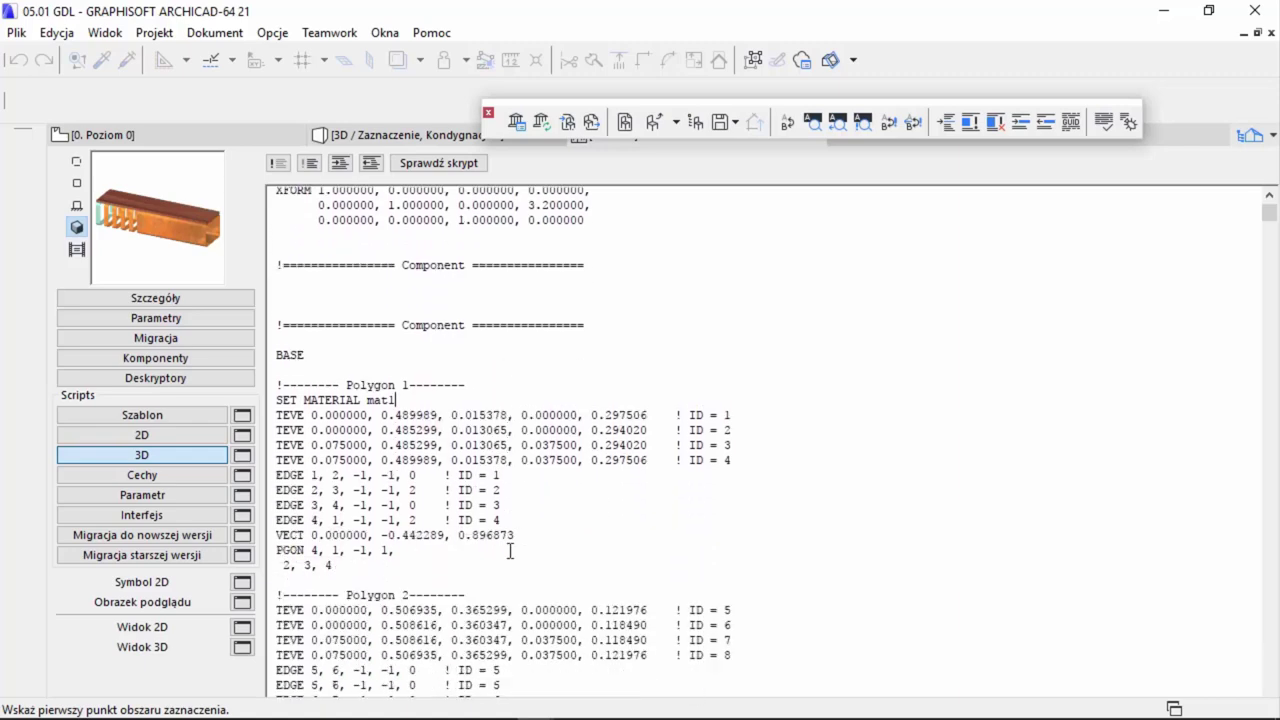
pyautogui.scroll(-4, 510, 551)
pyautogui.scroll(-5, 515, 549)
pyautogui.scroll(-10, 550, 520)
pyautogui.scroll(-7, 587, 487)
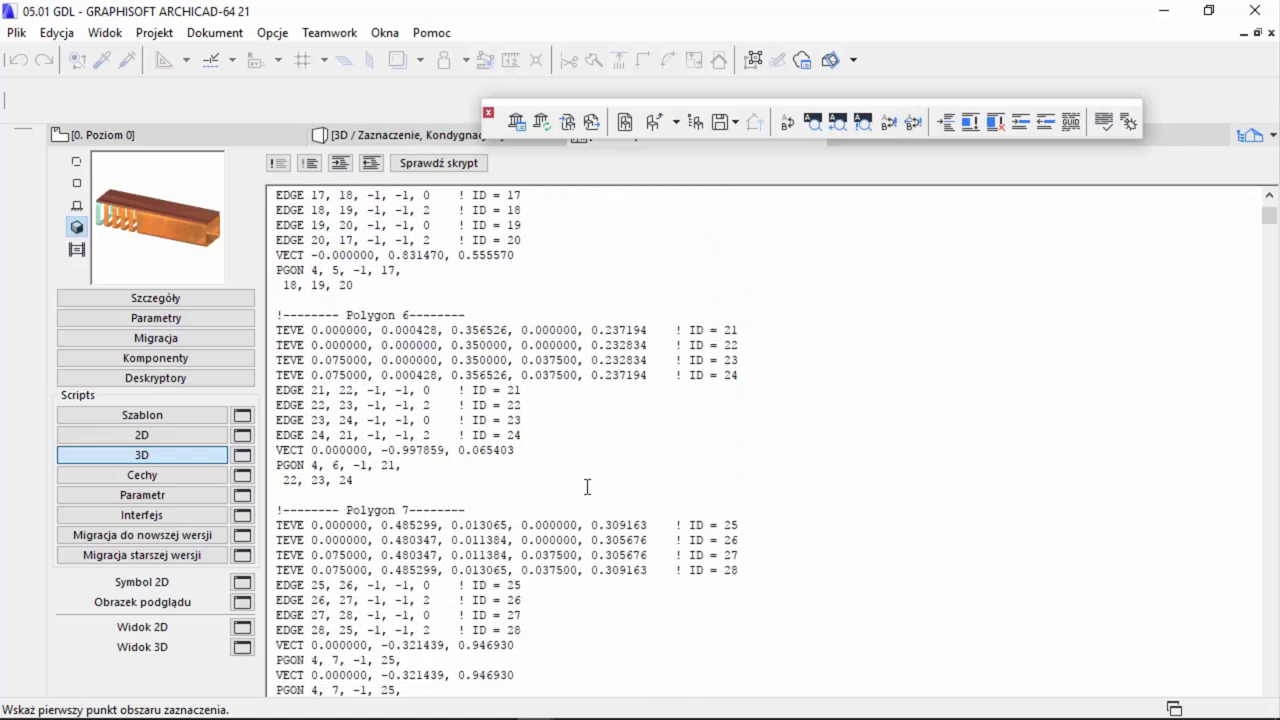
pyautogui.scroll(-6, 587, 487)
pyautogui.scroll(-8, 587, 487)
pyautogui.scroll(-7, 586, 486)
pyautogui.scroll(-6, 595, 492)
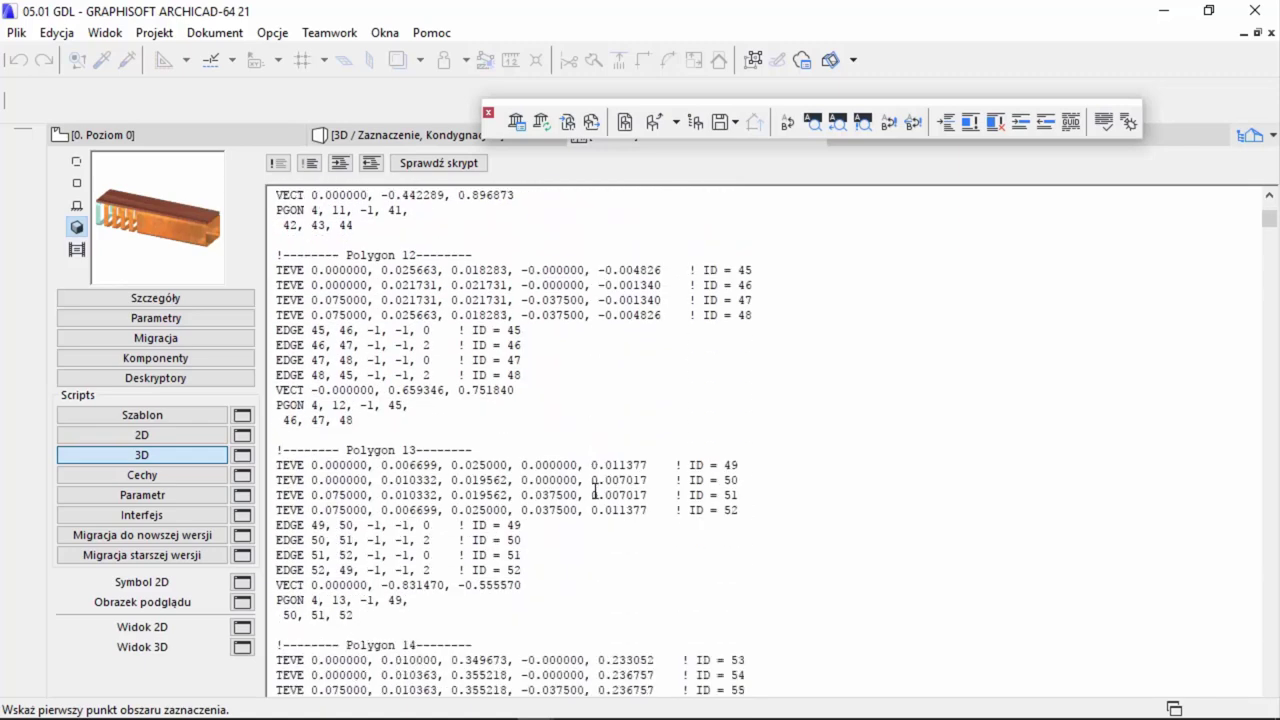
pyautogui.scroll(-7, 595, 492)
pyautogui.scroll(-7, 594, 488)
pyautogui.scroll(-7, 594, 488)
pyautogui.scroll(-7, 596, 486)
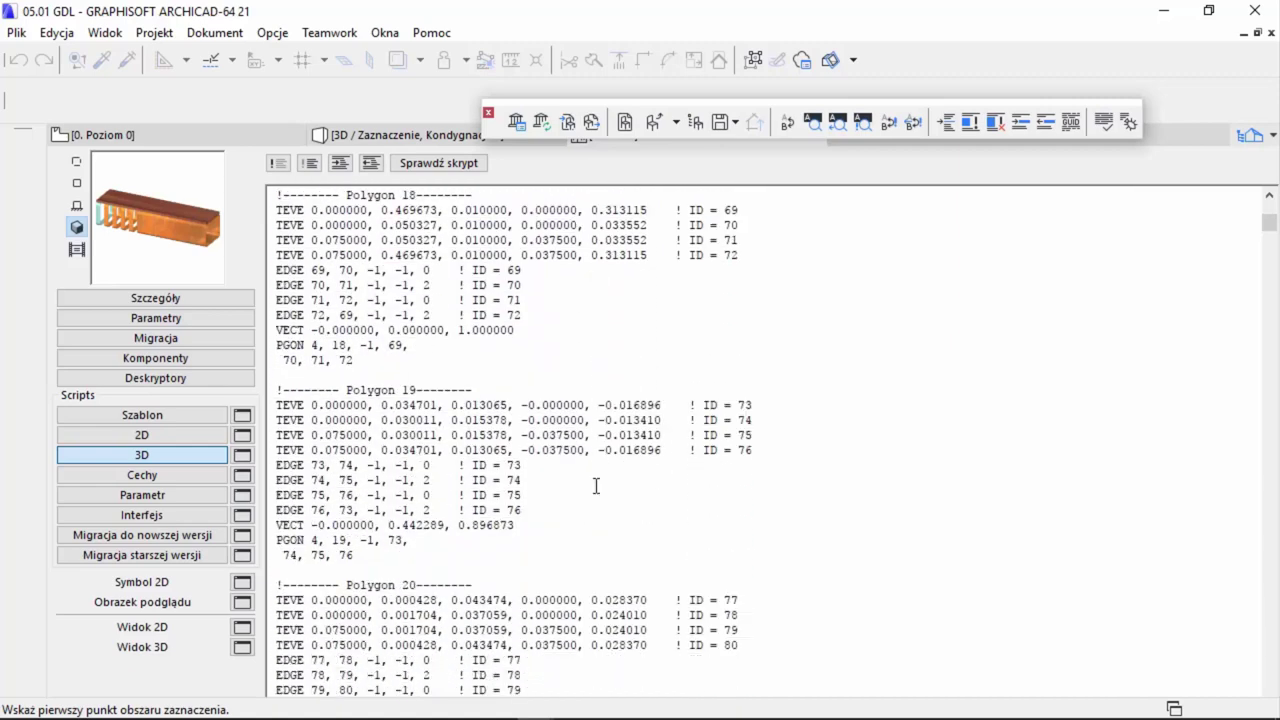
pyautogui.scroll(-6, 596, 486)
pyautogui.scroll(-8, 597, 488)
pyautogui.scroll(-5, 597, 488)
pyautogui.scroll(-5, 598, 490)
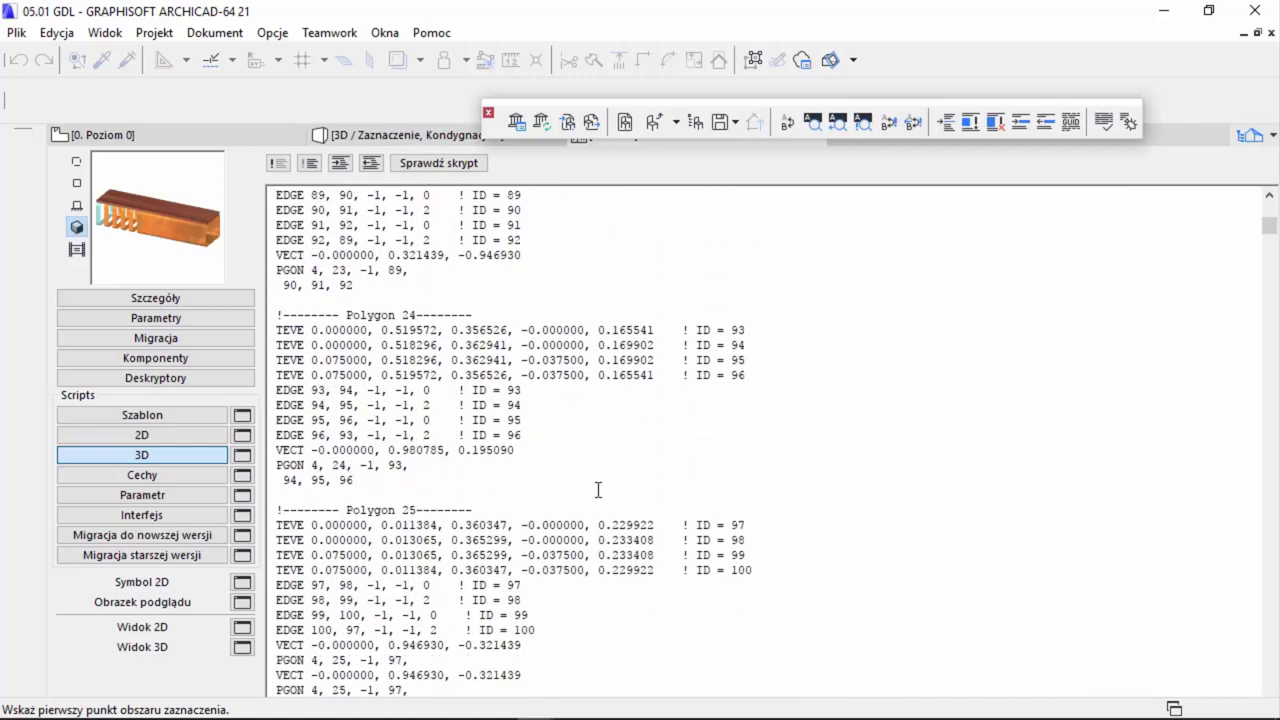
pyautogui.scroll(-10, 598, 490)
pyautogui.scroll(-5, 598, 490)
pyautogui.scroll(-7, 598, 490)
pyautogui.scroll(-3, 598, 490)
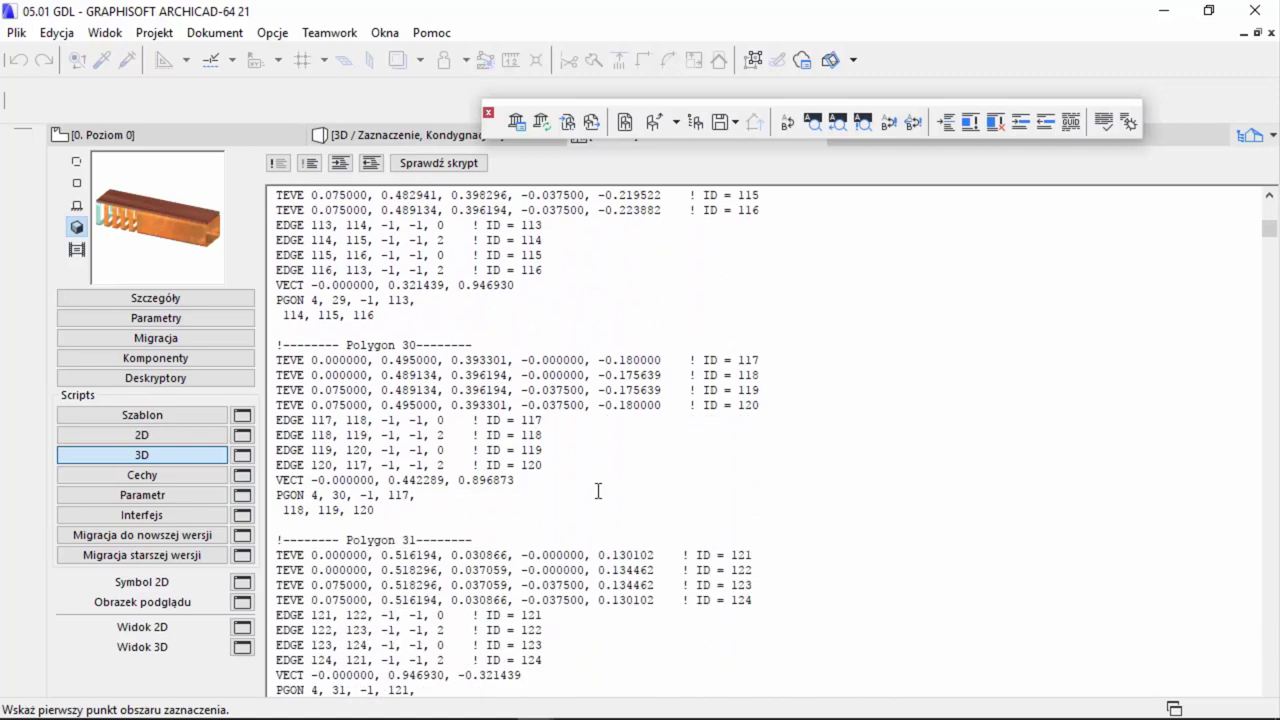
pyautogui.scroll(-6, 598, 490)
pyautogui.scroll(-5, 598, 492)
pyautogui.scroll(-7, 599, 495)
pyautogui.scroll(-7, 599, 500)
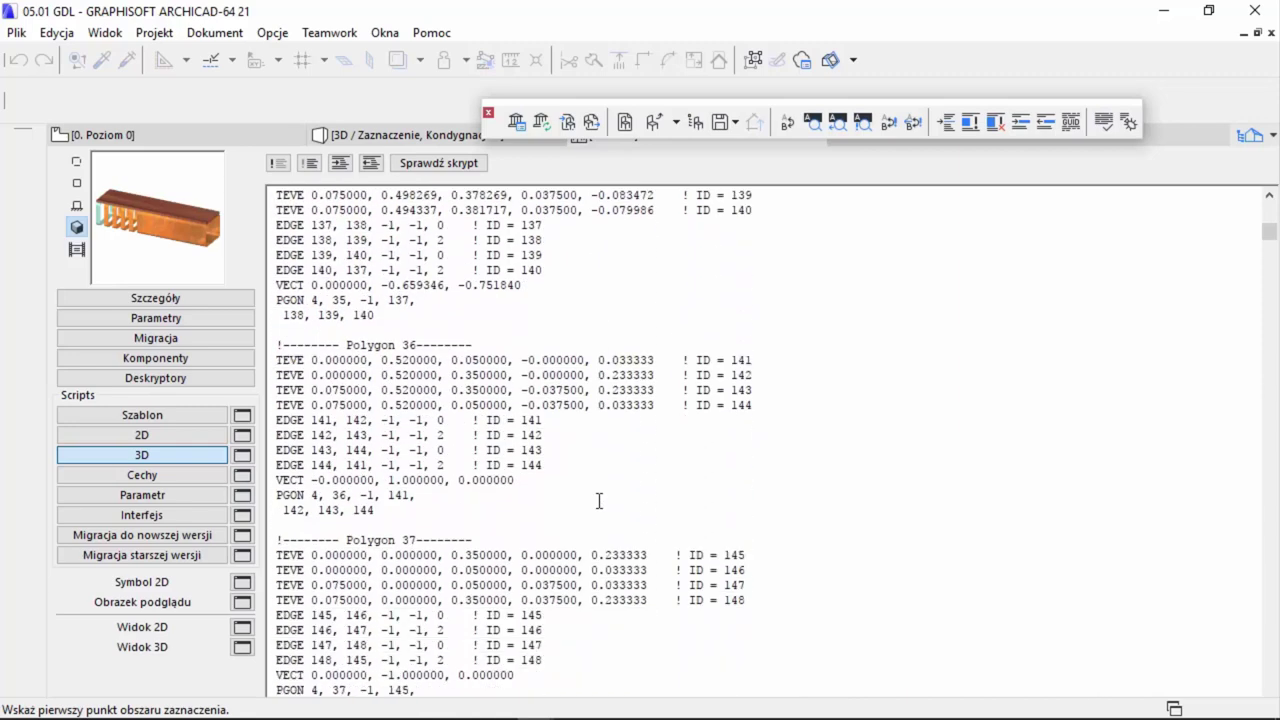
pyautogui.scroll(-6, 599, 500)
pyautogui.scroll(-1, 600, 504)
pyautogui.scroll(-7, 600, 505)
pyautogui.scroll(-3, 601, 505)
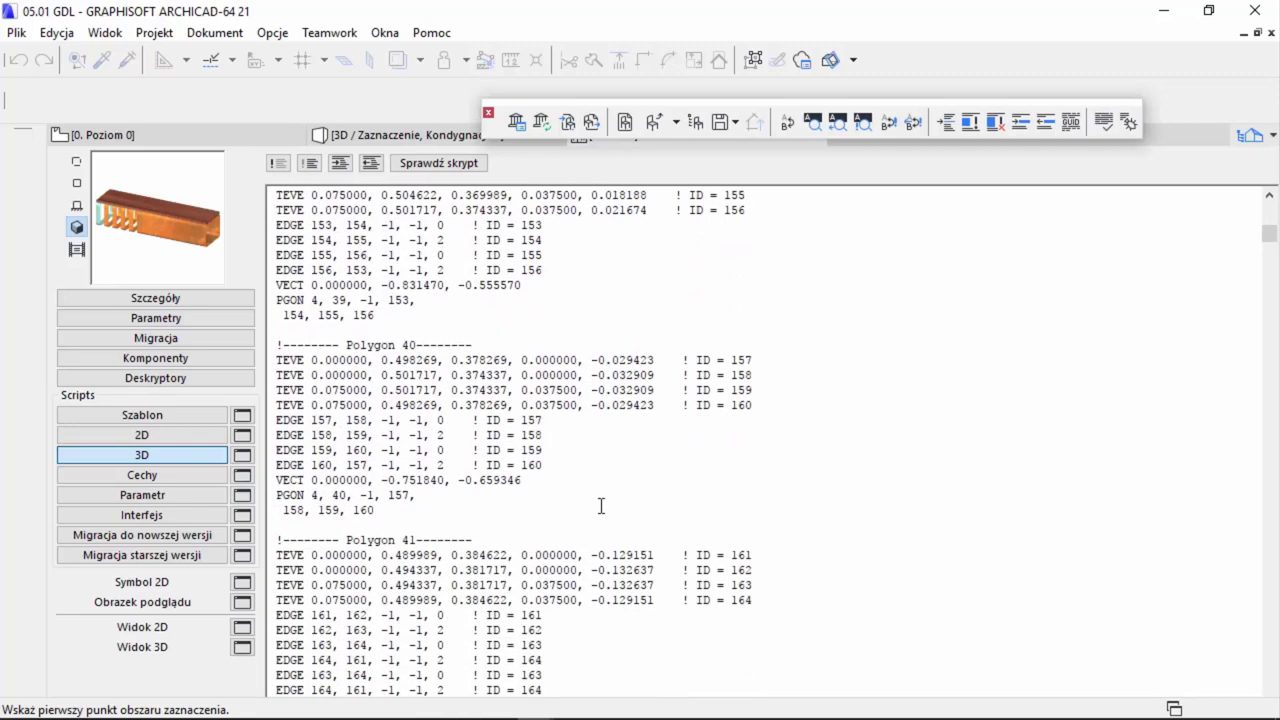
pyautogui.scroll(-5, 601, 505)
pyautogui.scroll(-4, 601, 505)
pyautogui.scroll(-4, 601, 505)
pyautogui.scroll(-4, 601, 505)
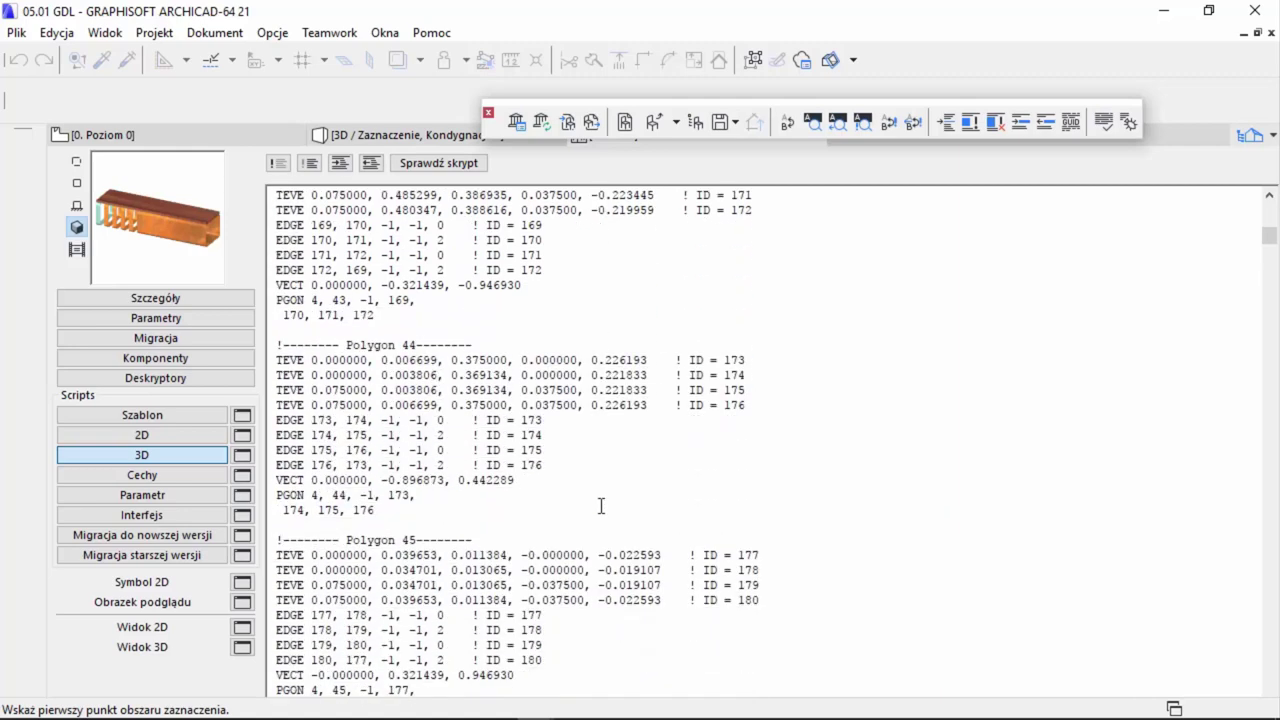
pyautogui.scroll(-6, 601, 505)
pyautogui.scroll(-3, 601, 505)
pyautogui.scroll(-7, 601, 505)
pyautogui.scroll(-2, 601, 505)
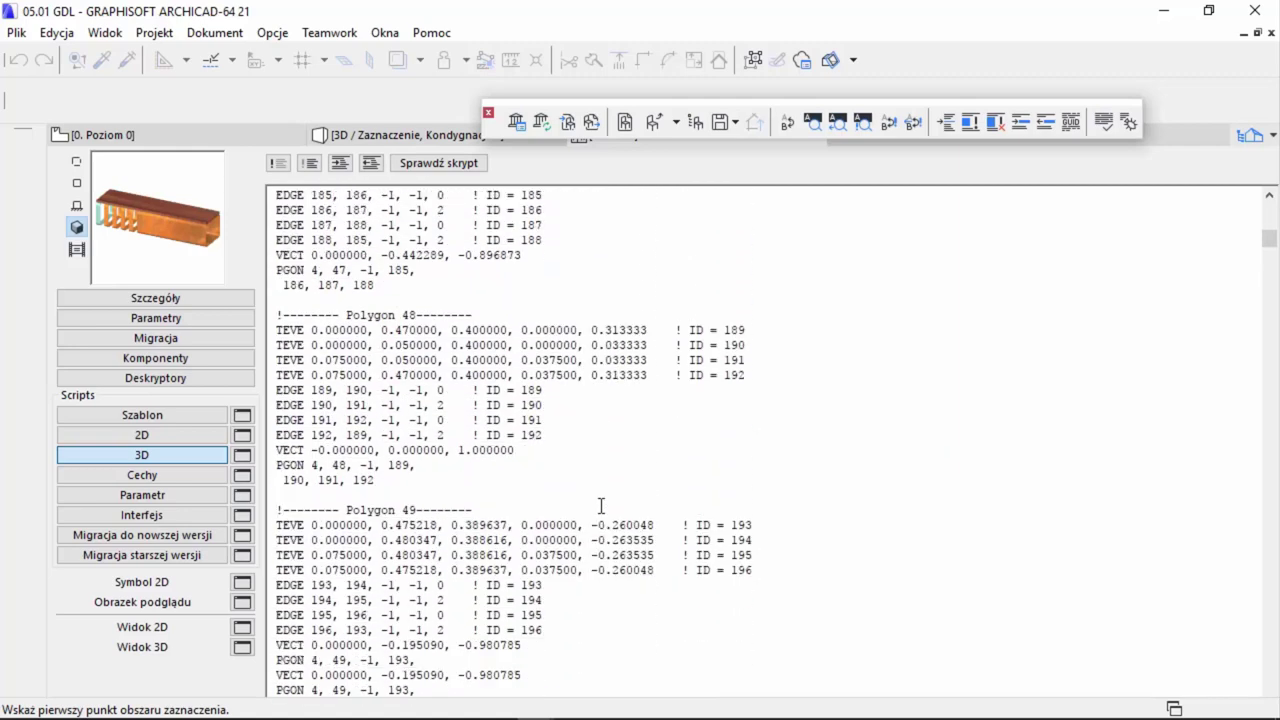
pyautogui.scroll(-3, 601, 505)
pyautogui.scroll(-4, 601, 505)
pyautogui.scroll(-5, 601, 505)
pyautogui.scroll(-3, 601, 505)
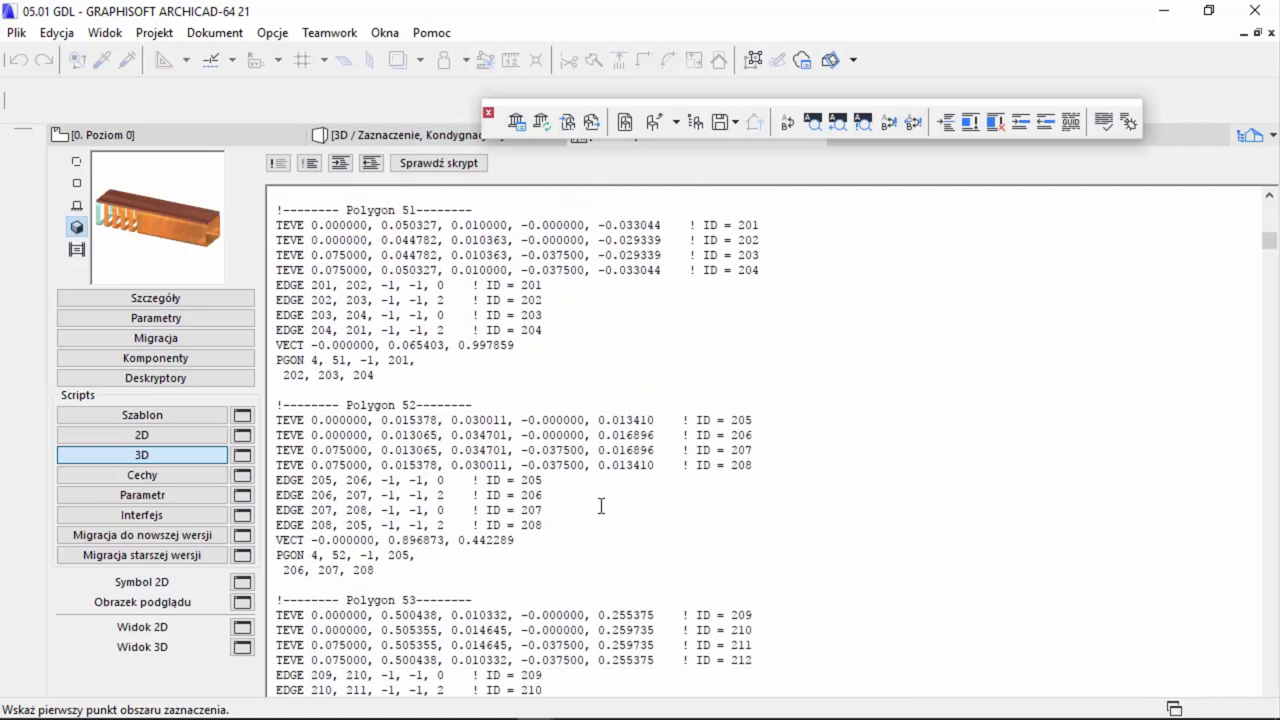
pyautogui.scroll(-3, 601, 505)
pyautogui.scroll(-2, 601, 505)
pyautogui.scroll(-6, 601, 505)
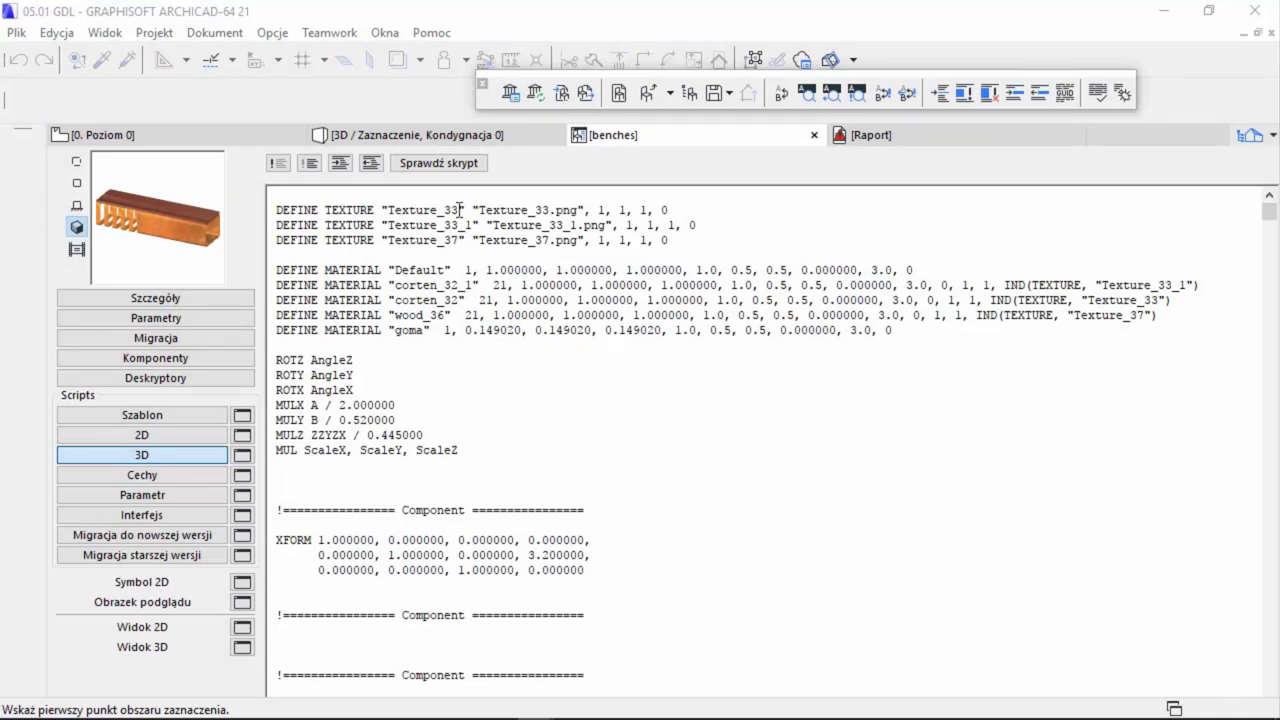
# - Use Find and Replace to change every "corten_32_1" in the 3D script to mat1
pyautogui.click(58, 33)
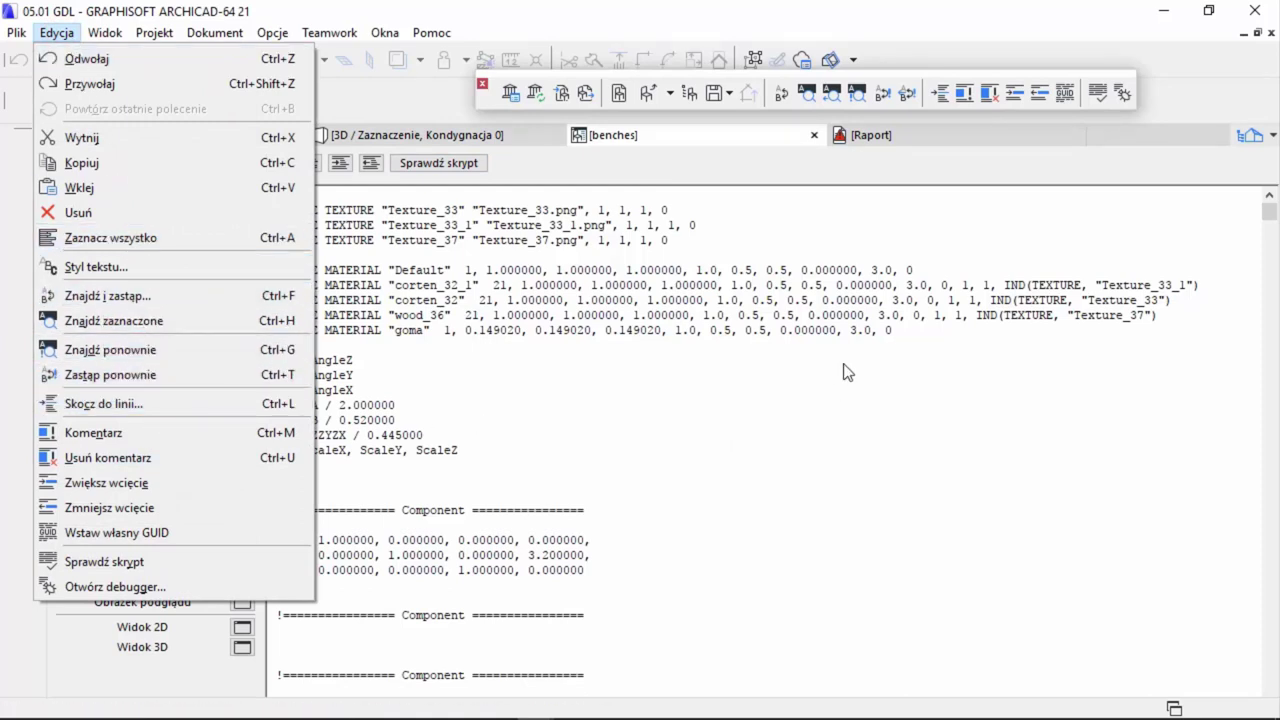
pyautogui.click(920, 34)
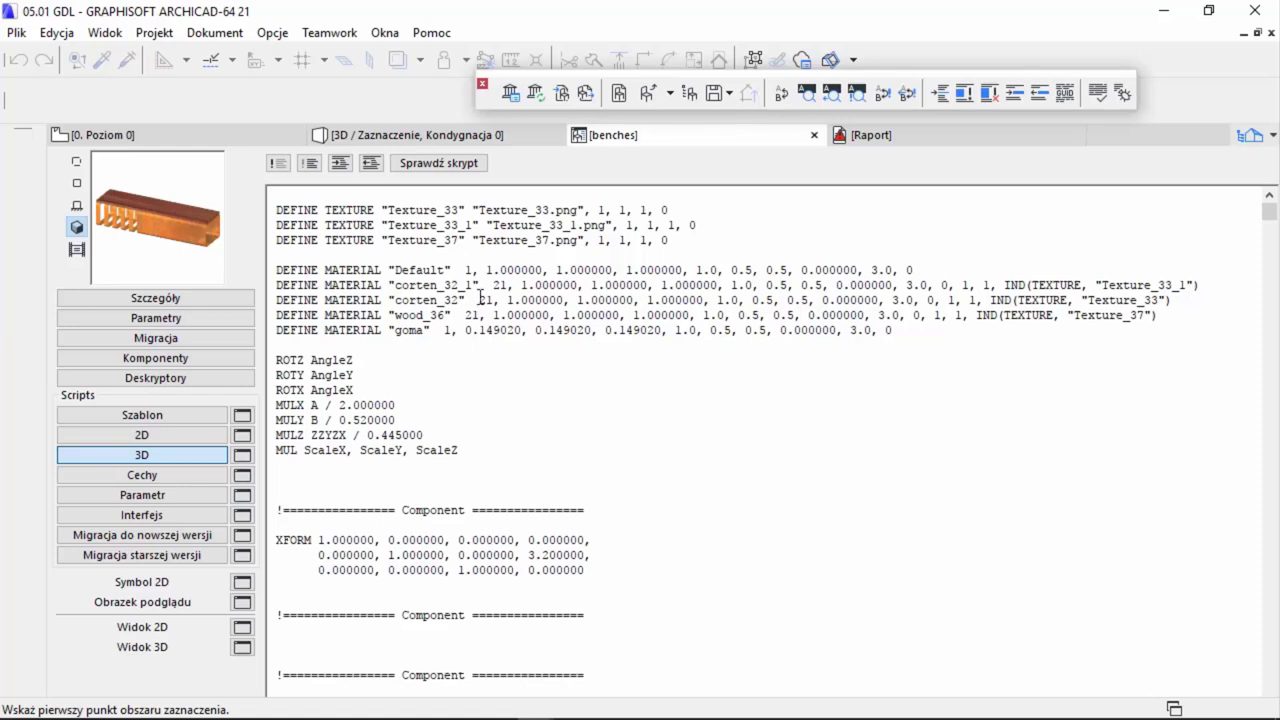
pyautogui.moveTo(479, 285); pyautogui.dragTo(390, 285)
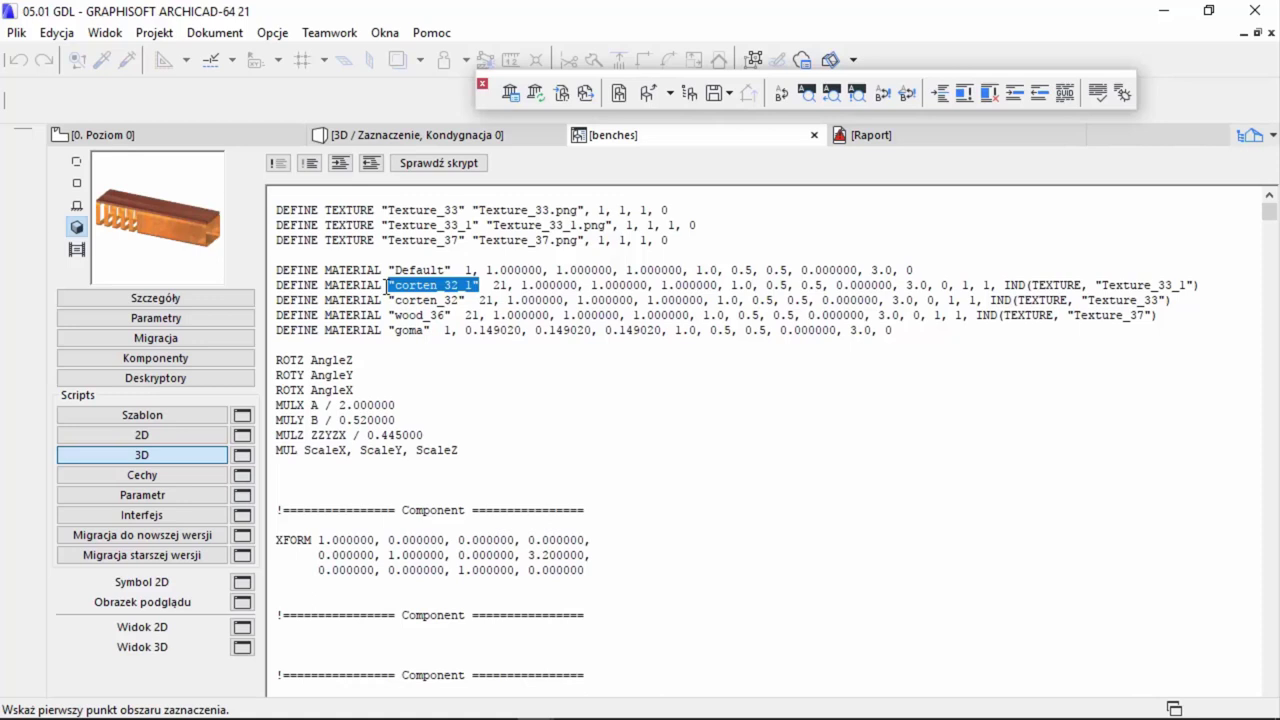
pyautogui.hotkey('ctrl', 'f')
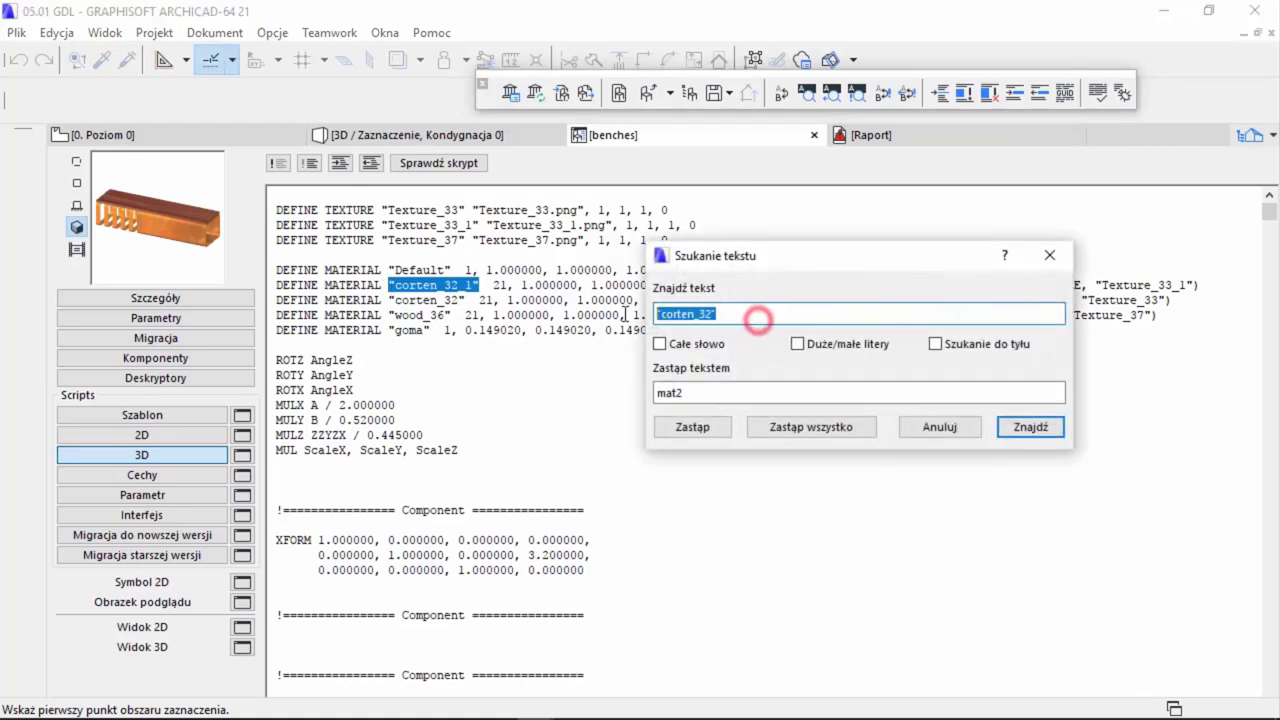
pyautogui.click(717, 391)
pyautogui.press('BackSpace')
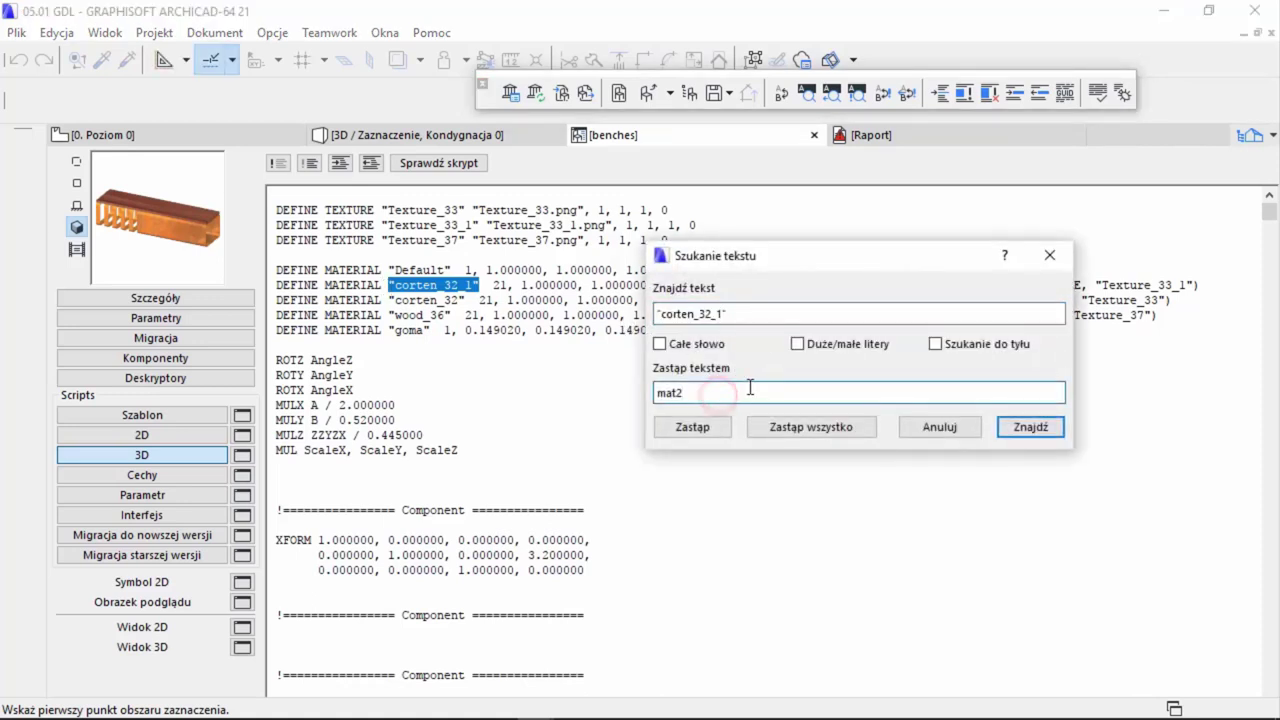
pyautogui.write('1')
pyautogui.moveTo(789, 260); pyautogui.dragTo(841, 214)
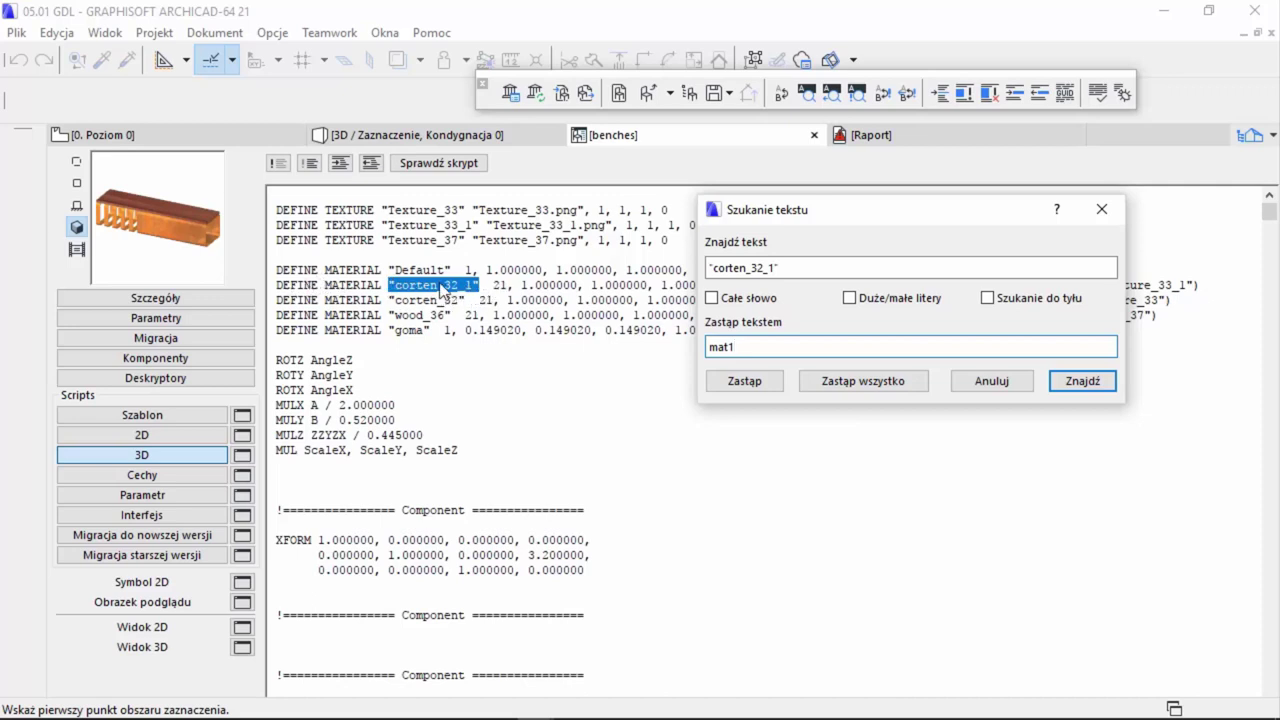
pyautogui.doubleClick(820, 266)
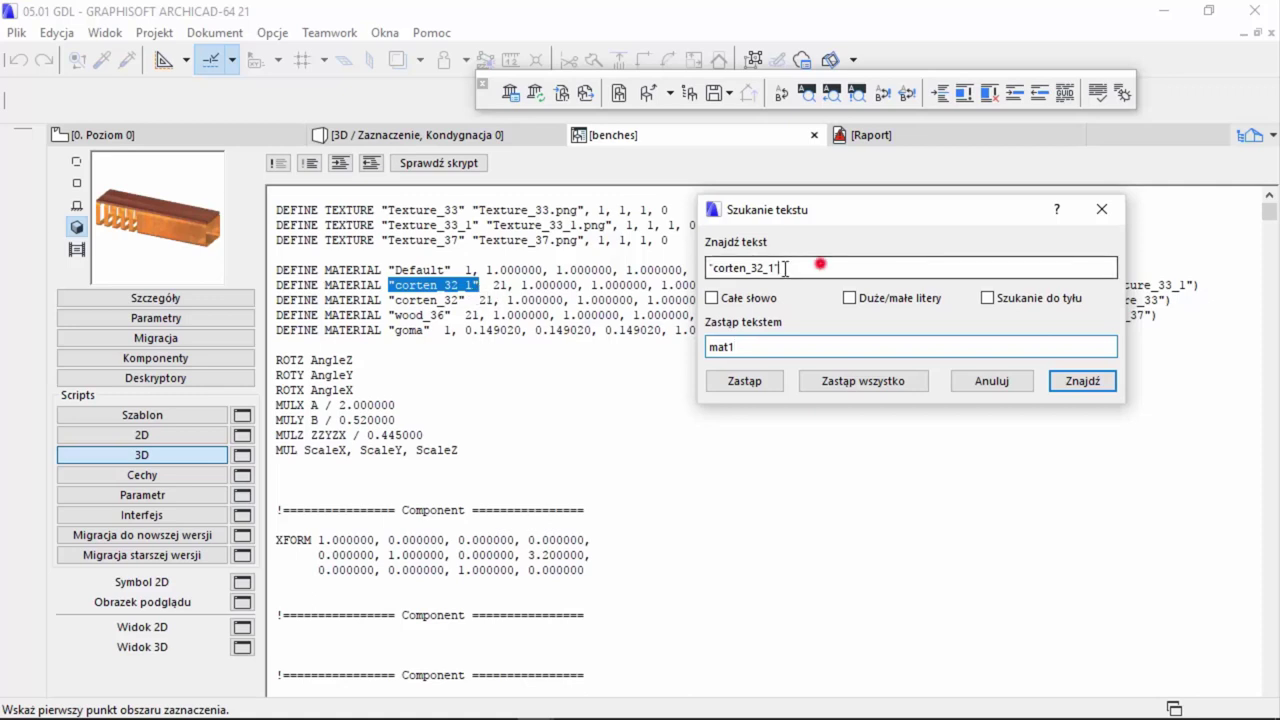
pyautogui.click(866, 381)
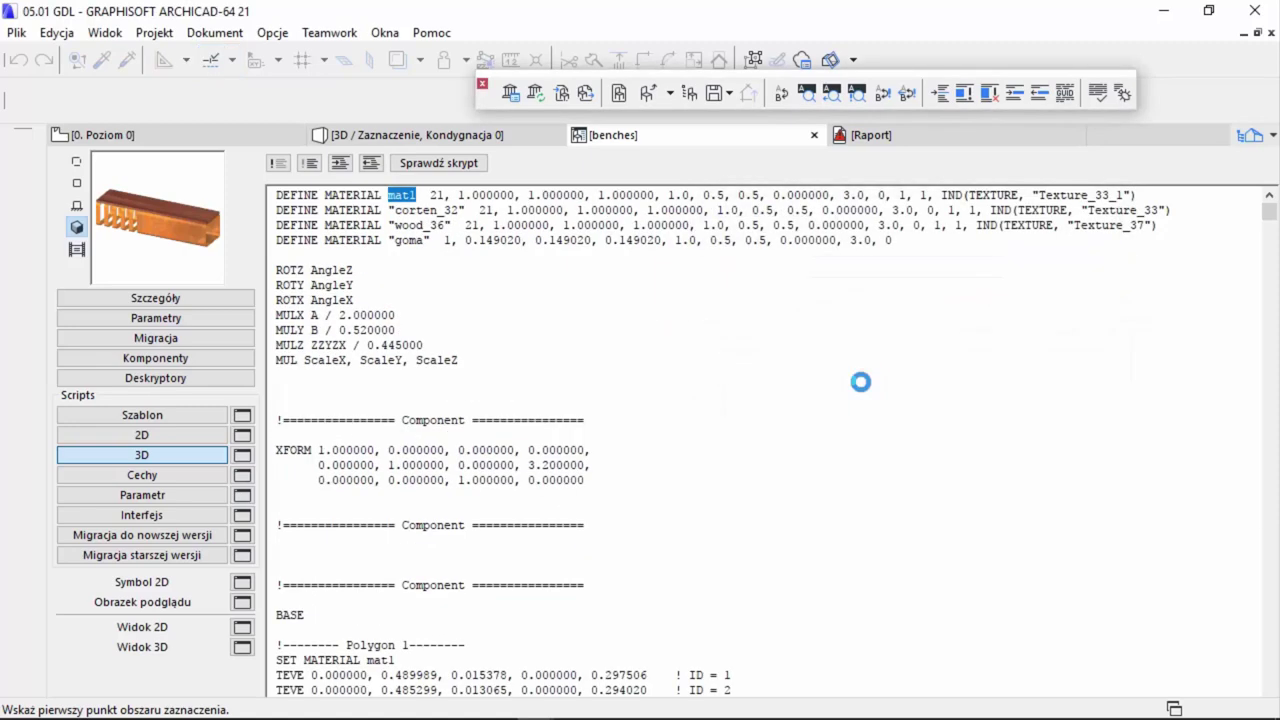
# - Run Sprawdź skrypt, dismiss the invalid 3D symbol warning, and select mat1 in the DEFINE MATERIAL line
pyautogui.click(425, 163)
pyautogui.click(440, 372)
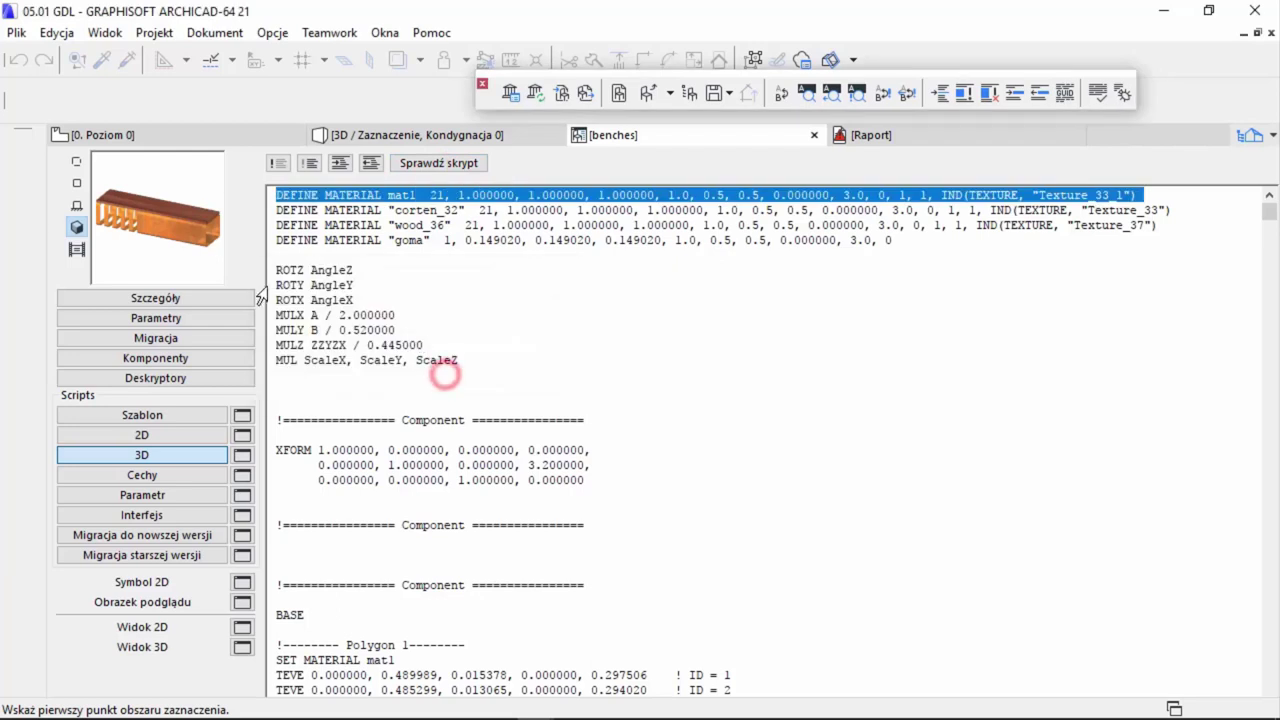
pyautogui.click(117, 227)
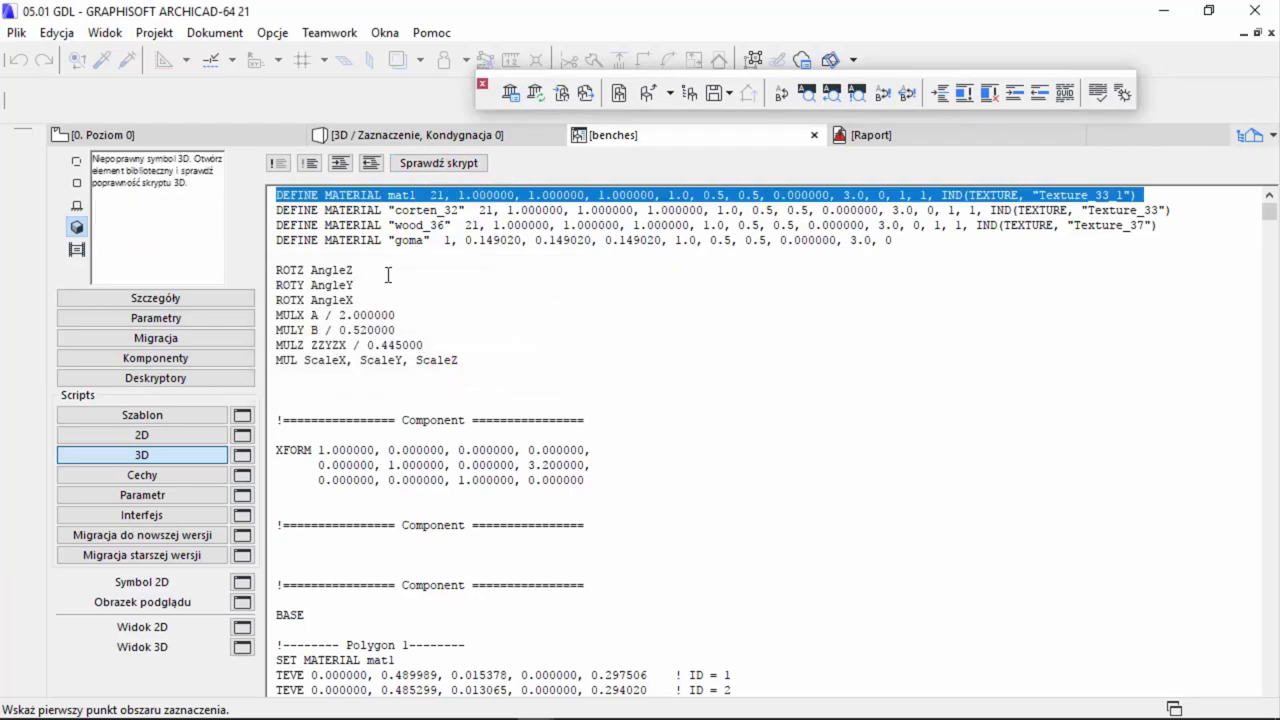
pyautogui.click(114, 214)
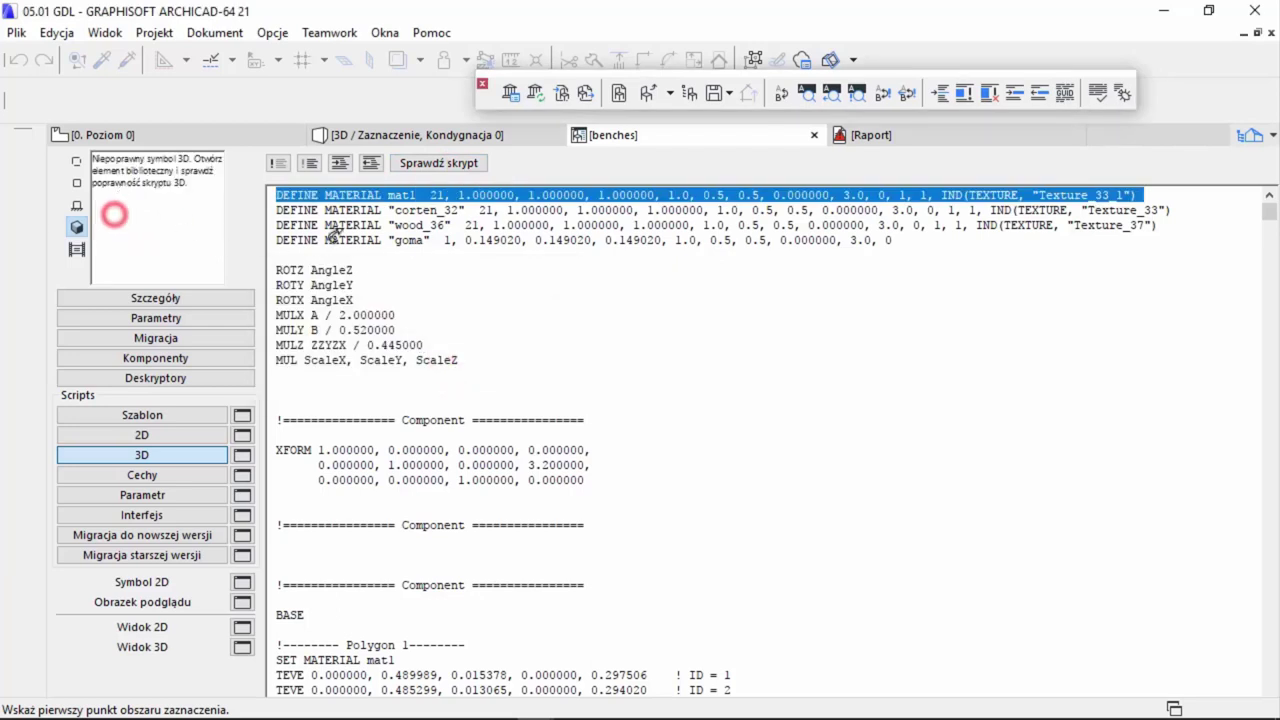
pyautogui.scroll(2, 437, 313)
pyautogui.click(420, 288)
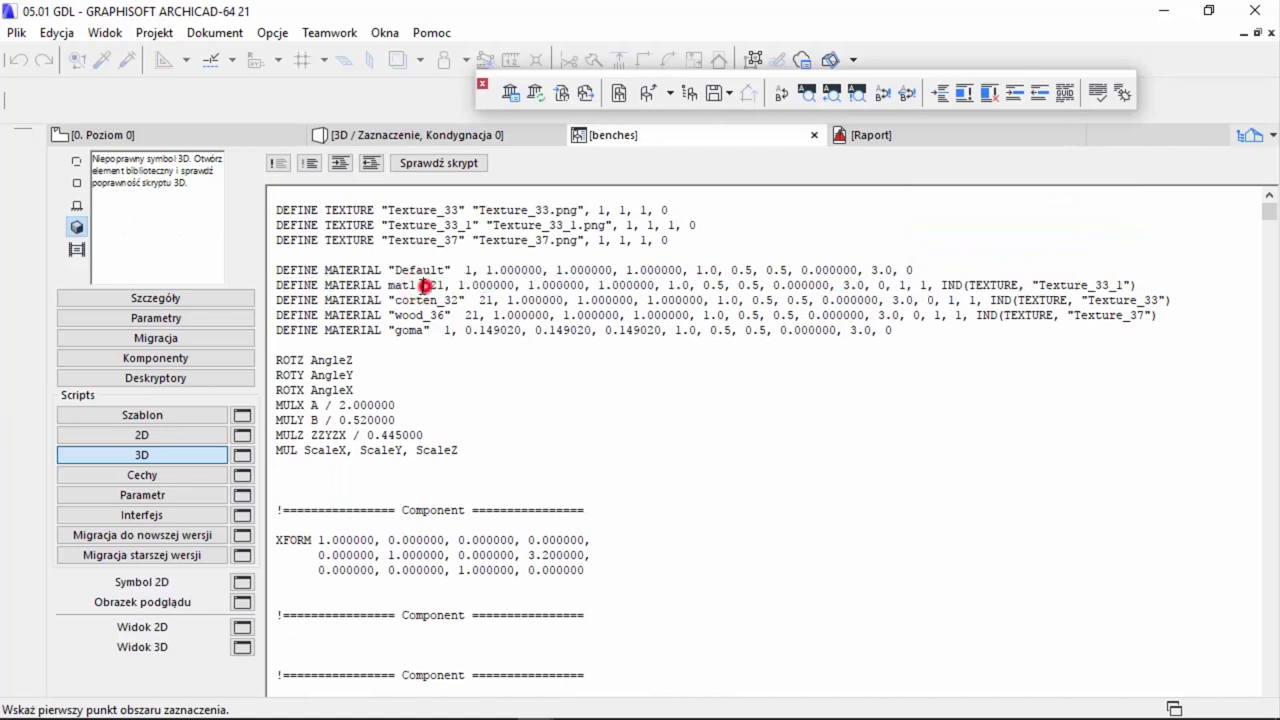
pyautogui.doubleClick(404, 286)
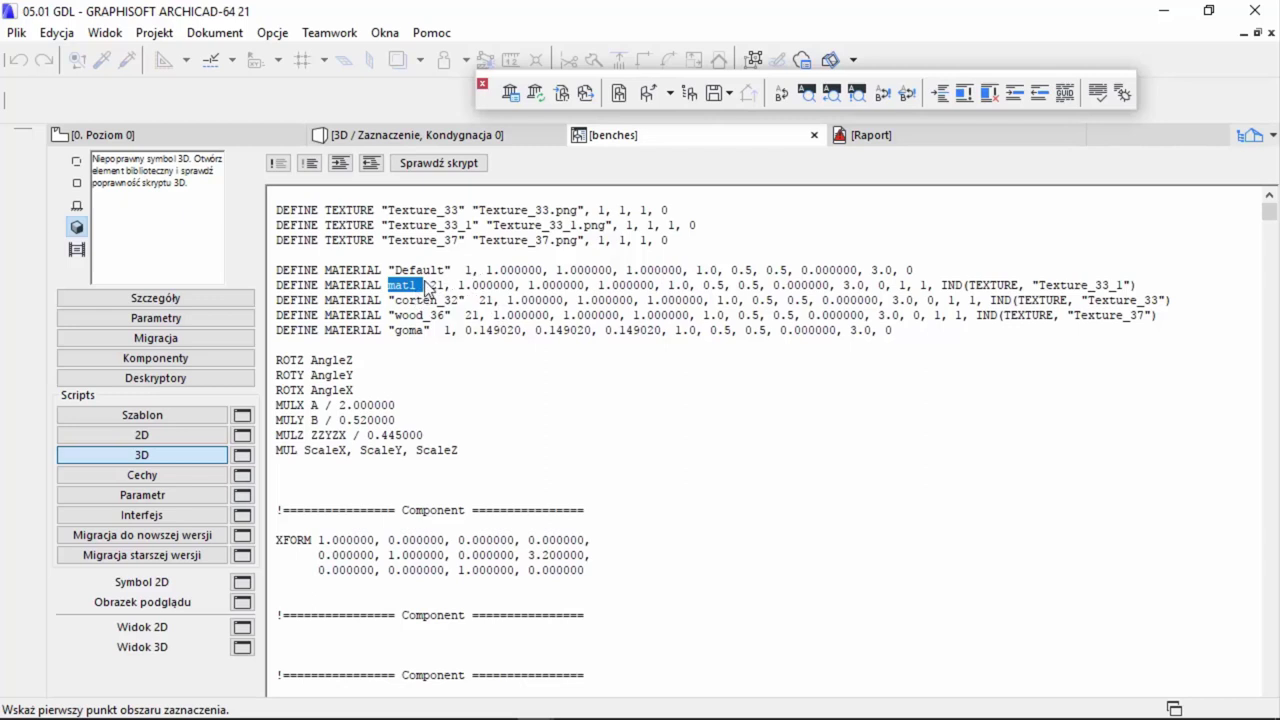
# - Restore the corten_32_1 material name on the define line and confirm the 3D script is valid
pyautogui.moveTo(419, 284); pyautogui.dragTo(386, 288)
pyautogui.write('"corten_32_1"')
pyautogui.click(439, 164)
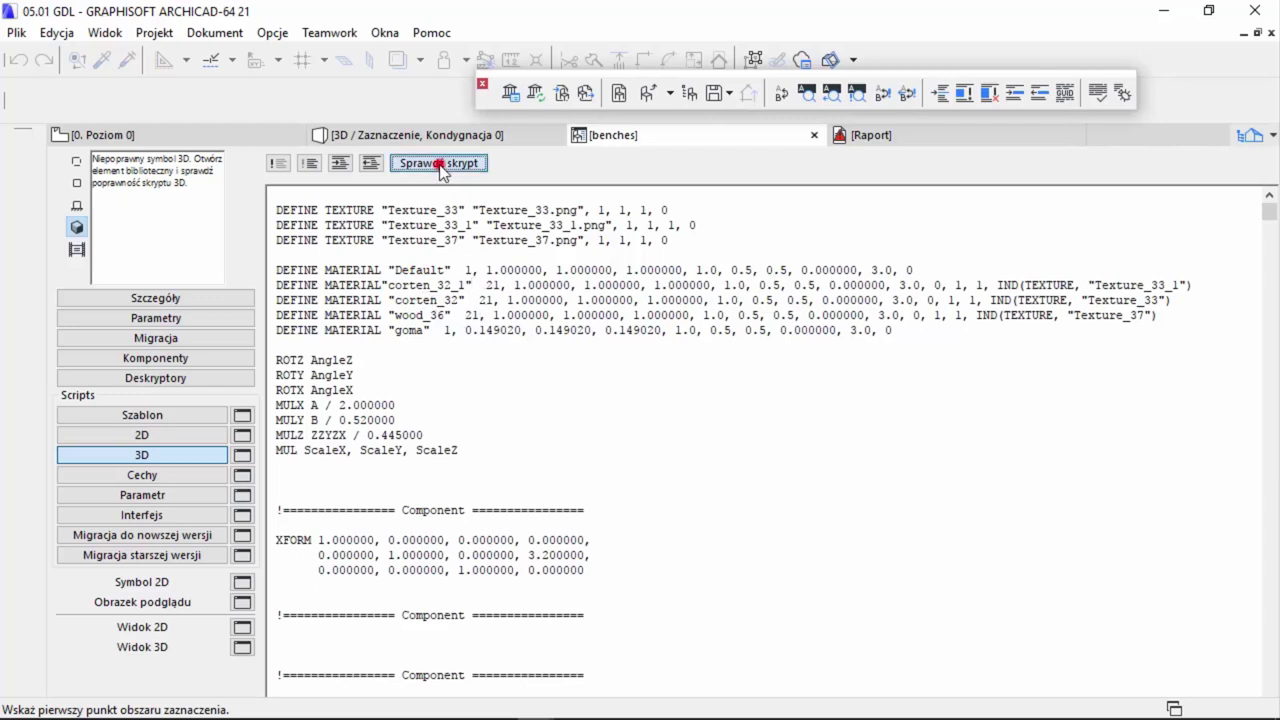
pyautogui.click(452, 373)
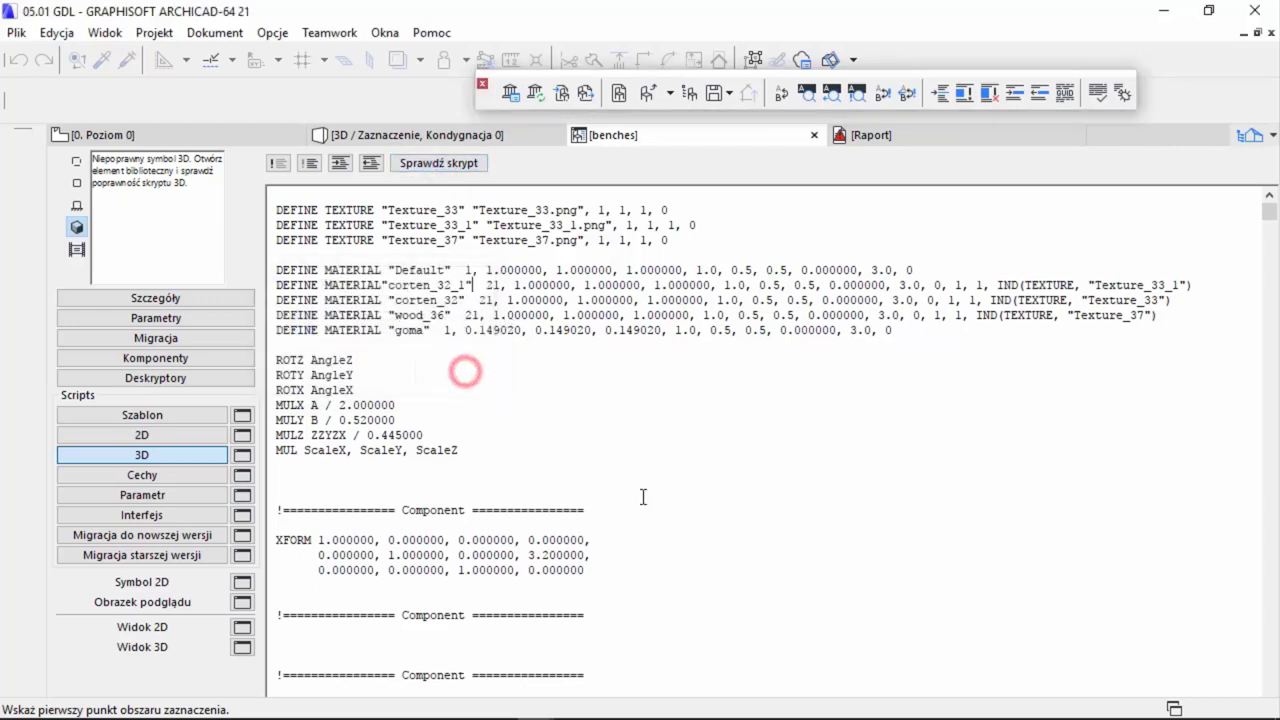
# - Show and rotate the bench in the 3D preview, then select the quoted corten_32 name
pyautogui.click(77, 226)
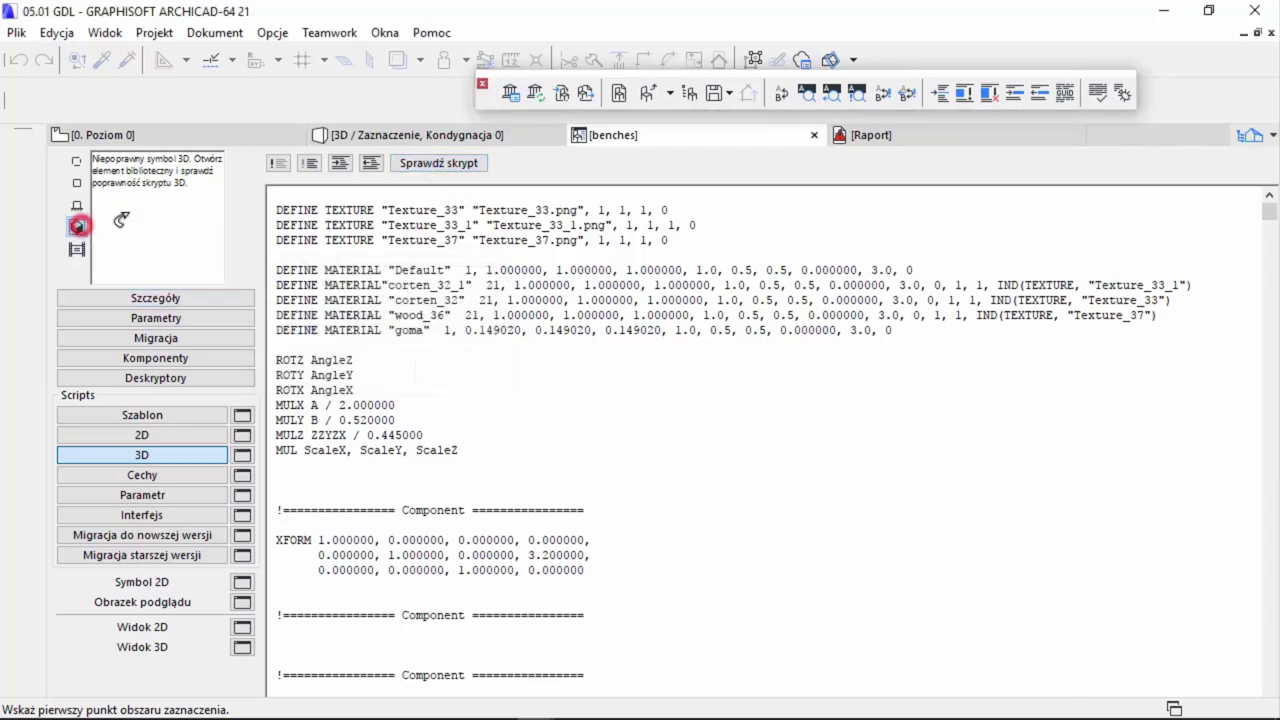
pyautogui.moveTo(121, 217); pyautogui.dragTo(209, 256)
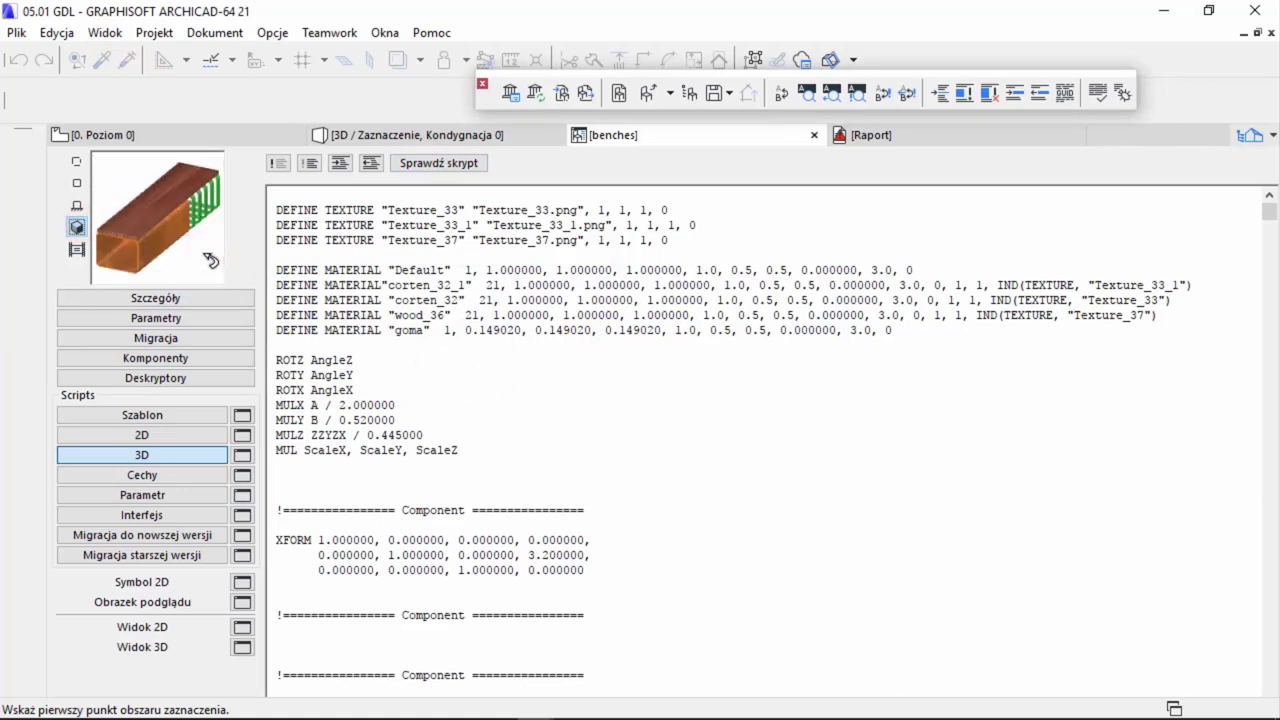
pyautogui.click(540, 407)
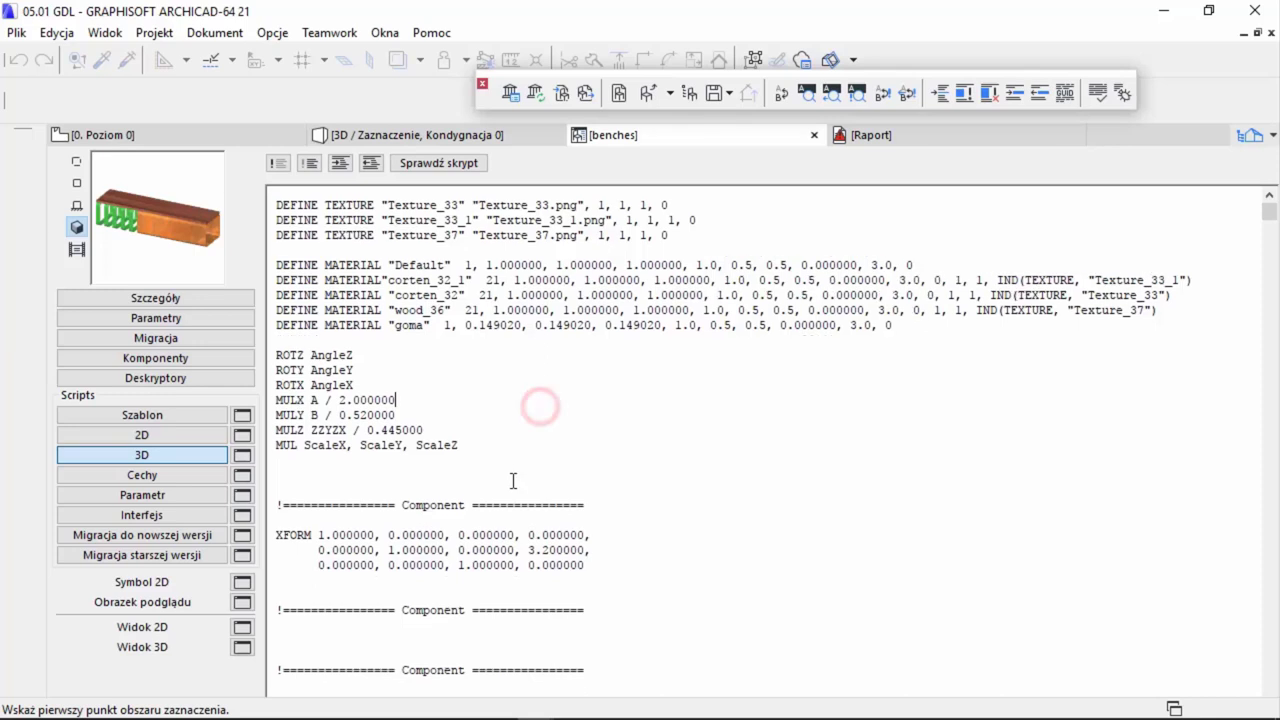
pyautogui.scroll(-3, 513, 481)
pyautogui.scroll(3, 514, 470)
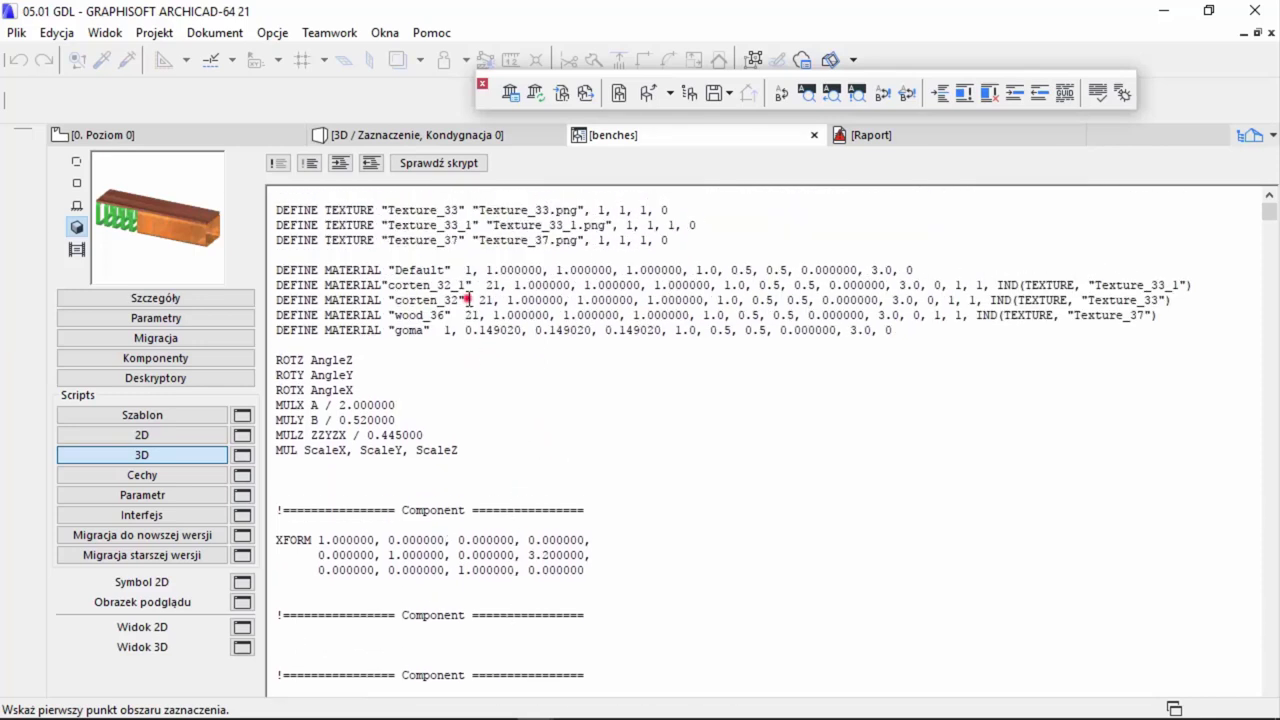
pyautogui.moveTo(467, 300); pyautogui.dragTo(390, 302)
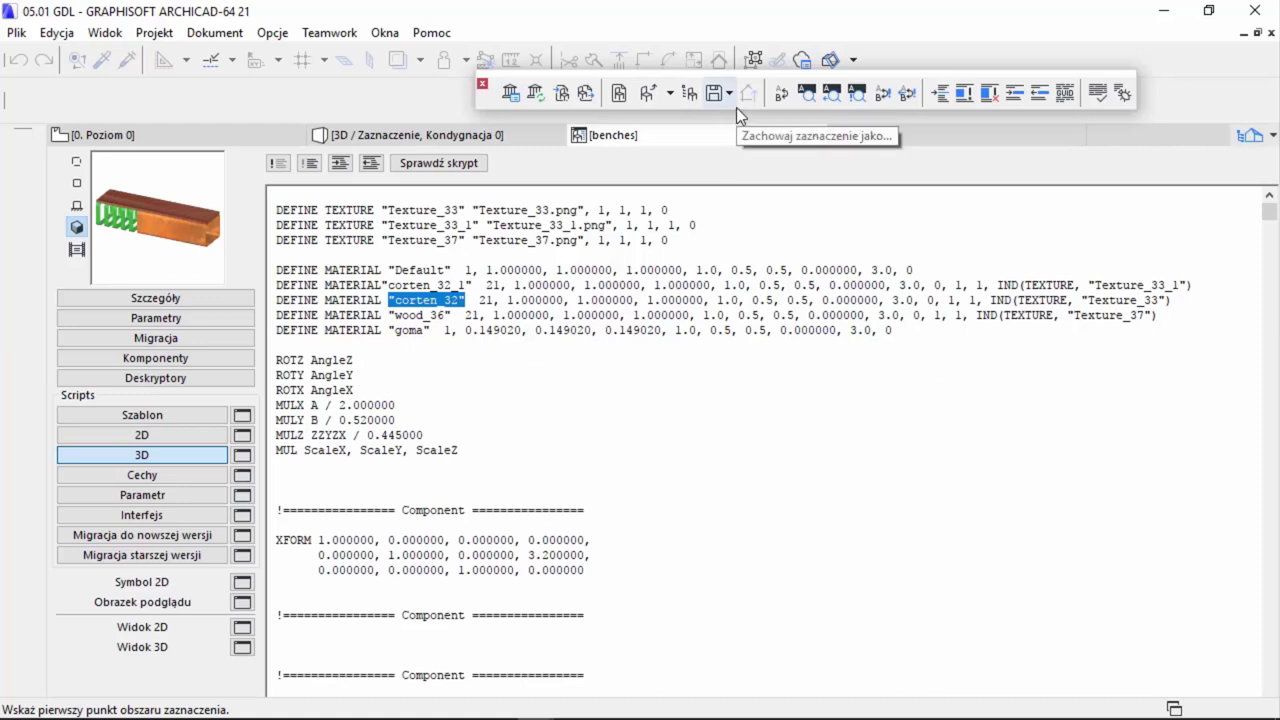
# - Set up find-and-replace searching for corten_32 with replacement text mat2, and find the next match
pyautogui.hotkey('ctrl', 'f')
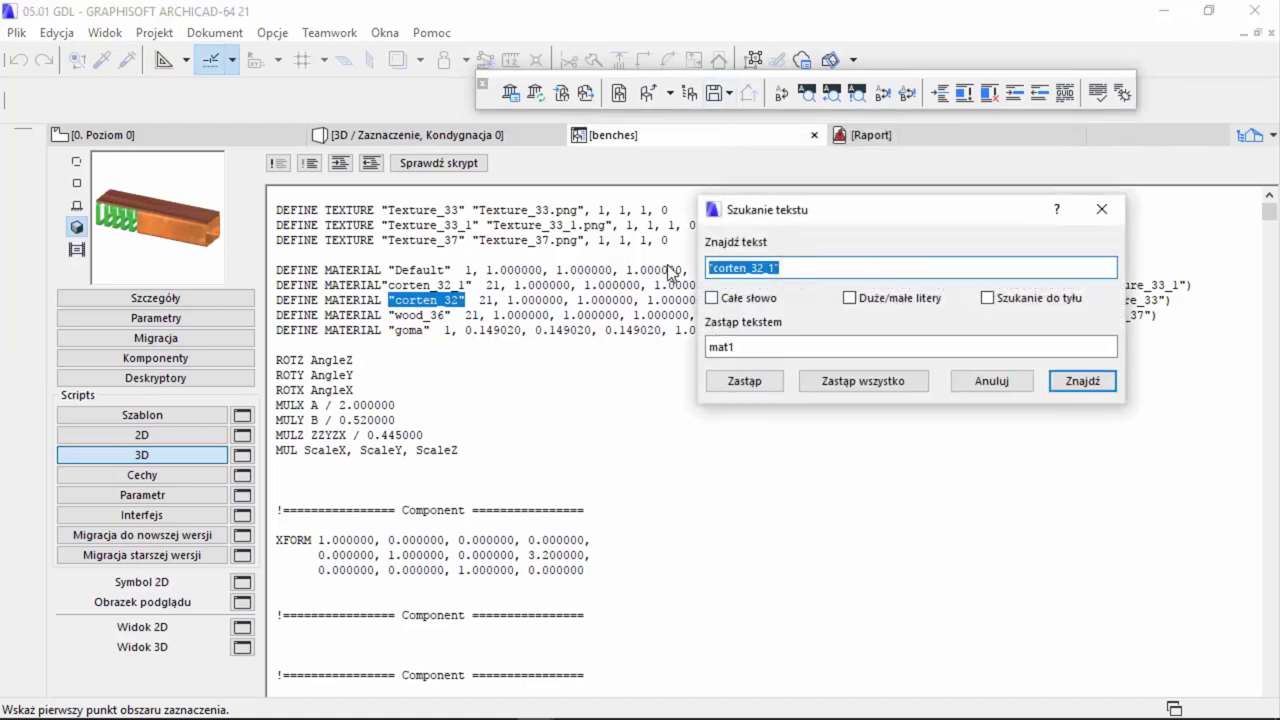
pyautogui.write('"corten_32"')
pyautogui.click(783, 342)
pyautogui.hotkey('ctrl', 'a')
pyautogui.write('"corten_32"')
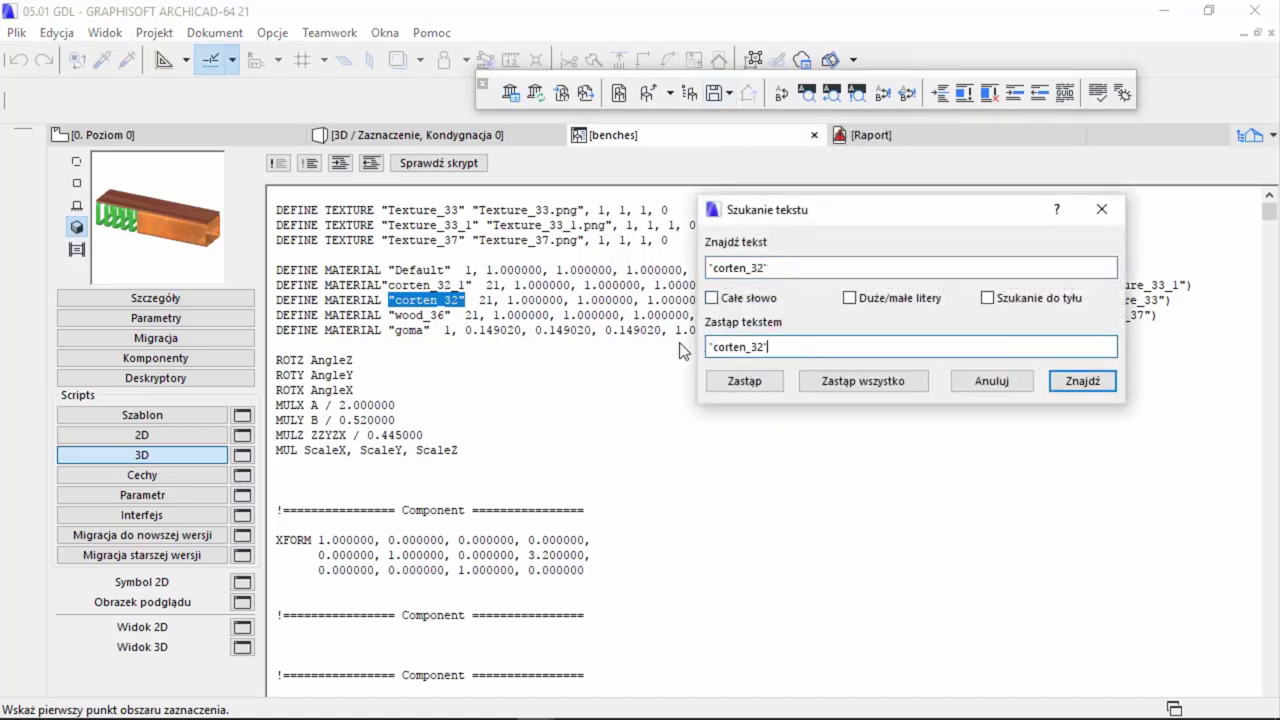
pyautogui.moveTo(790, 345); pyautogui.dragTo(672, 355)
pyautogui.write('mat2')
pyautogui.click(1064, 389)
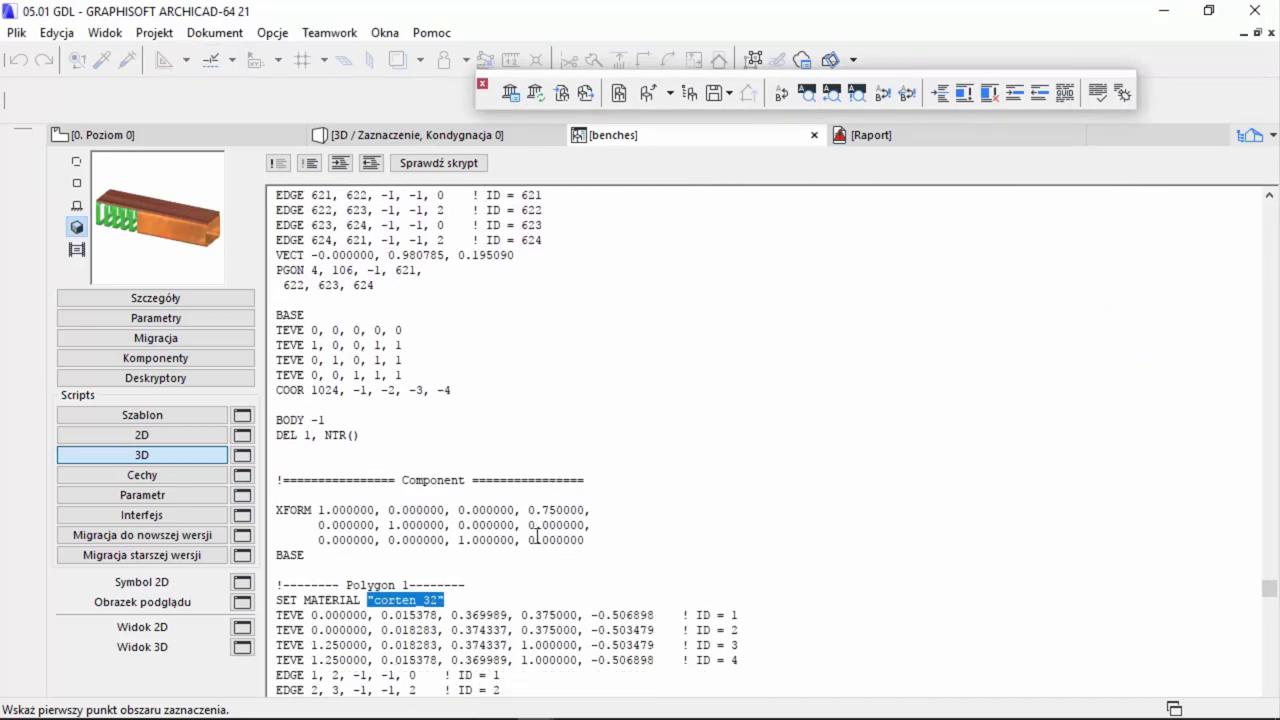
# - Replace the SET MATERIAL corten_32 occurrences with mat2, recheck the script and rotate the preview
pyautogui.click(475, 592)
pyautogui.moveTo(466, 592); pyautogui.dragTo(378, 608)
pyautogui.hotkey('ctrl', 'f')
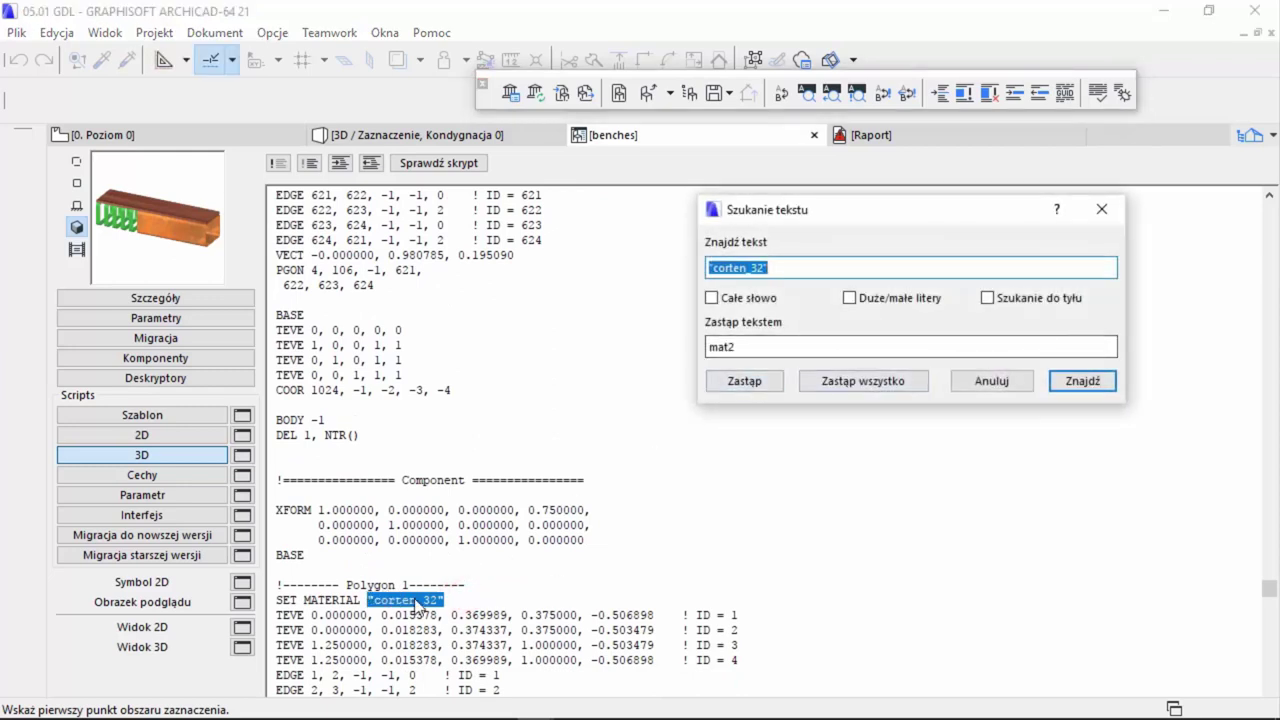
pyautogui.click(744, 381)
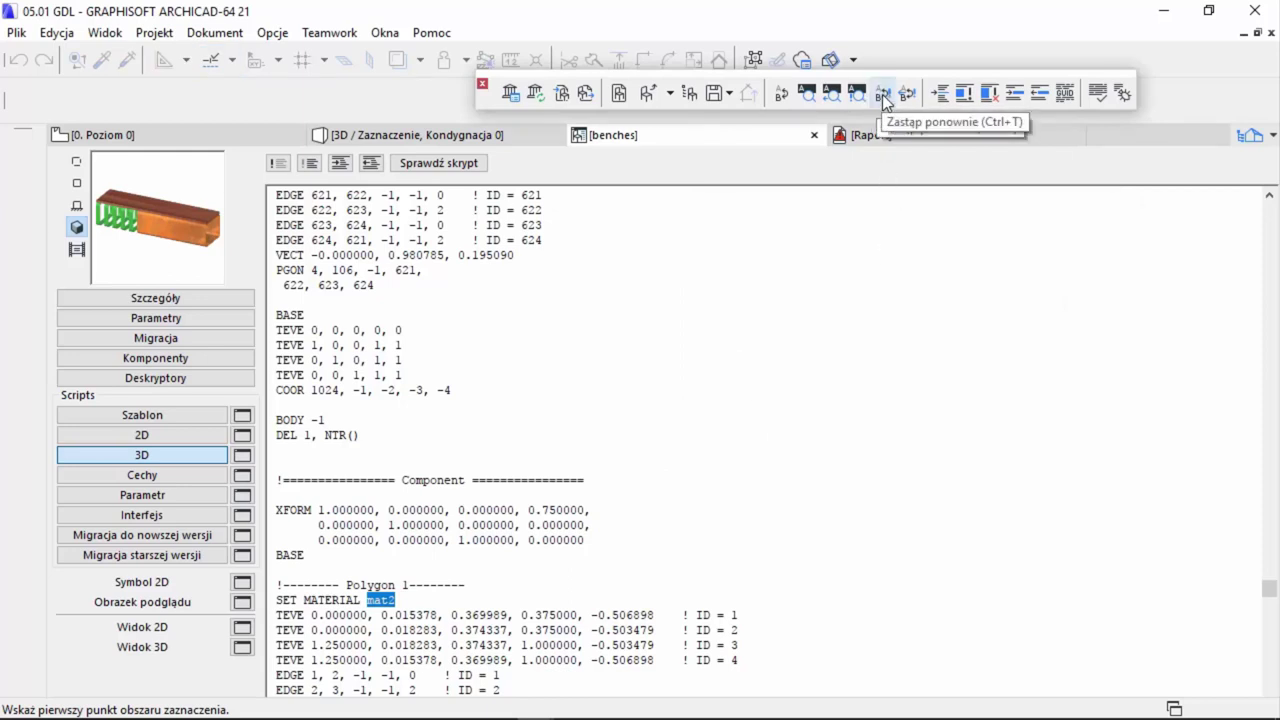
pyautogui.click(882, 94)
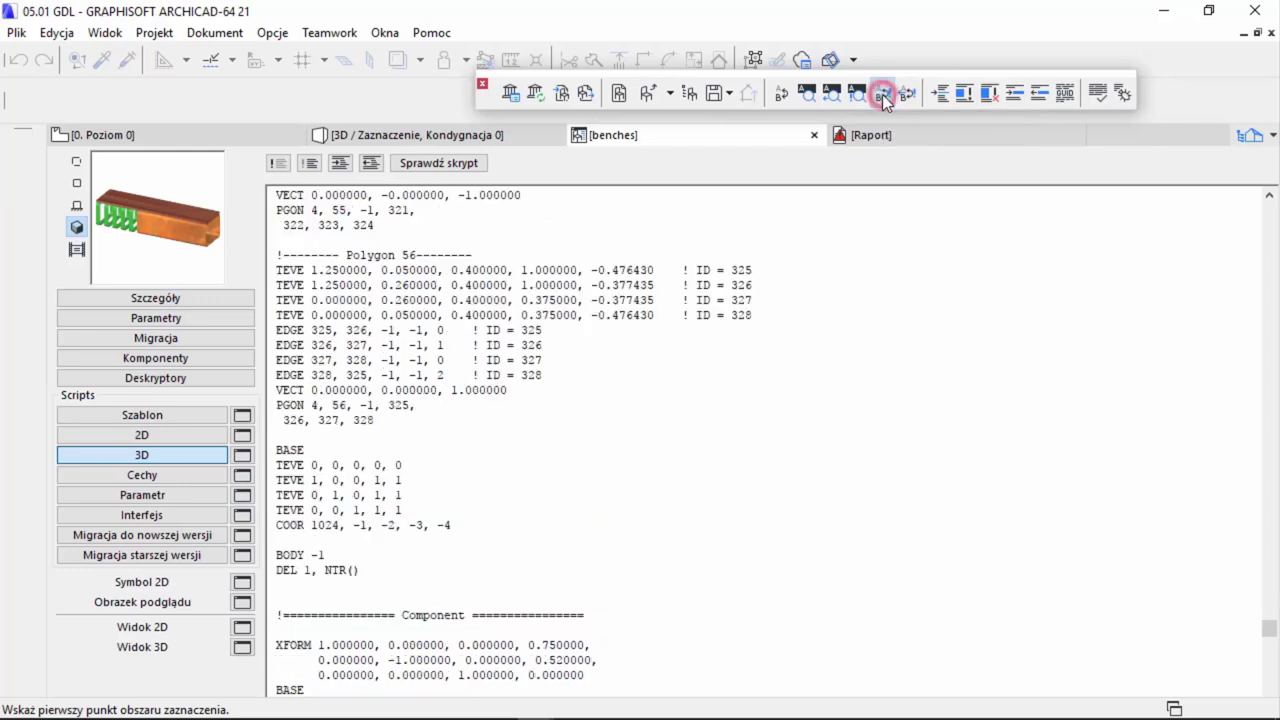
pyautogui.scroll(-3, 654, 530)
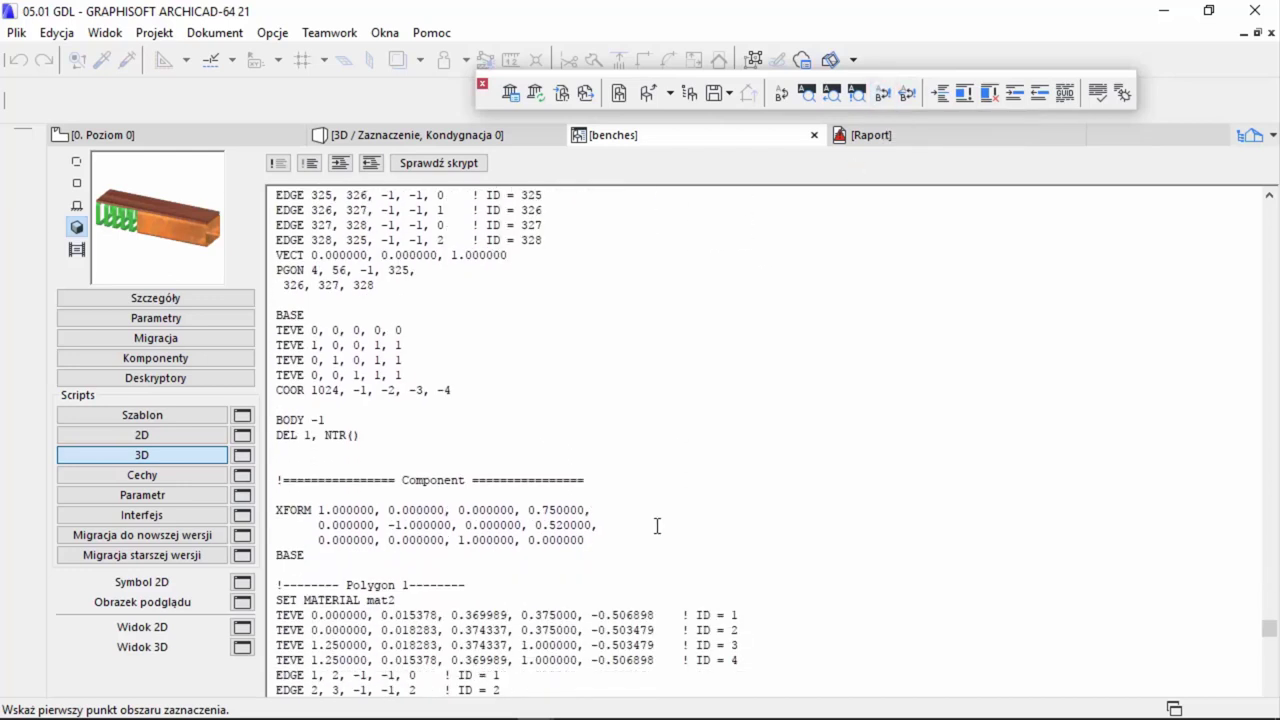
pyautogui.click(884, 93)
pyautogui.scroll(3, 991, 574)
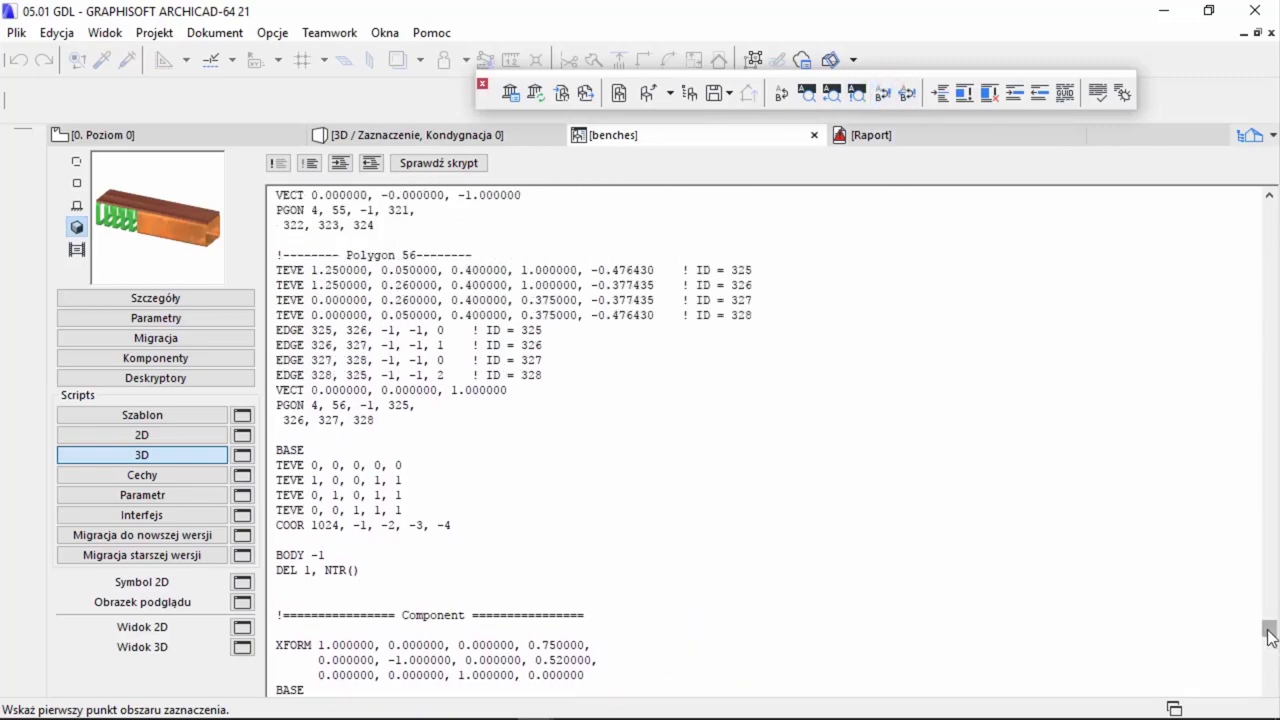
pyautogui.moveTo(1268, 630); pyautogui.dragTo(1270, 205)
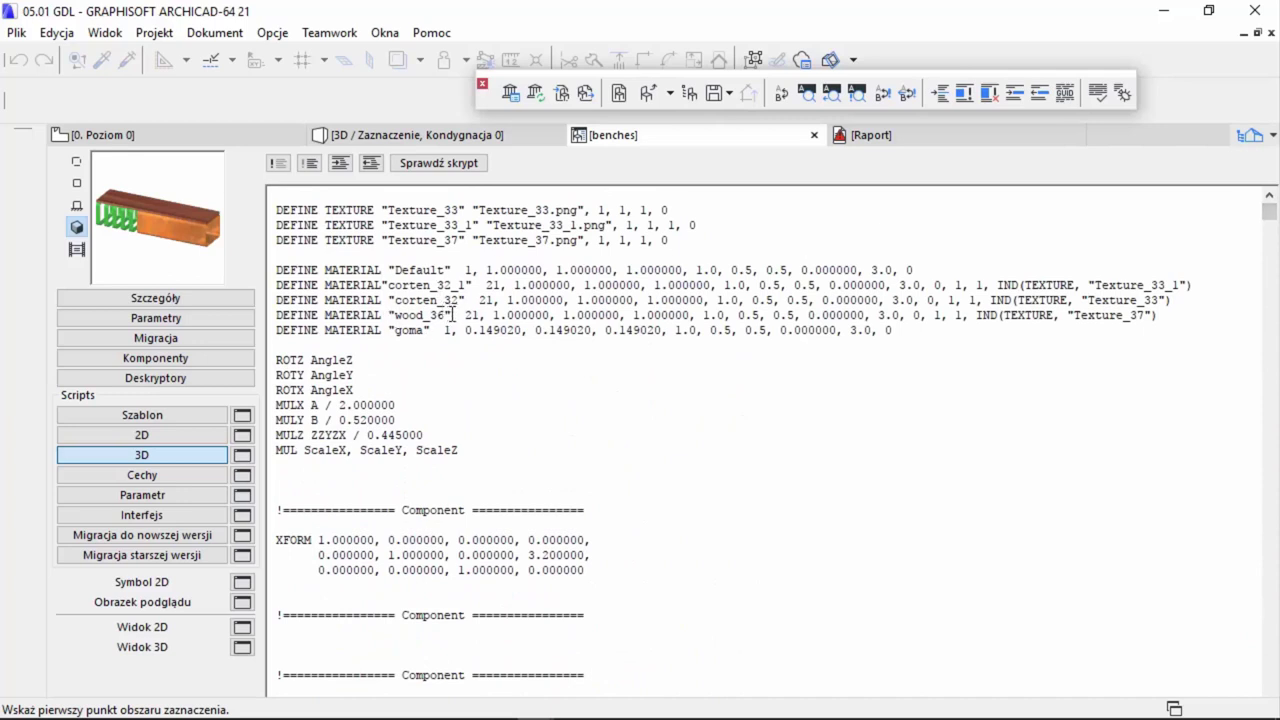
pyautogui.click(425, 165)
pyautogui.moveTo(192, 220); pyautogui.dragTo(123, 265)
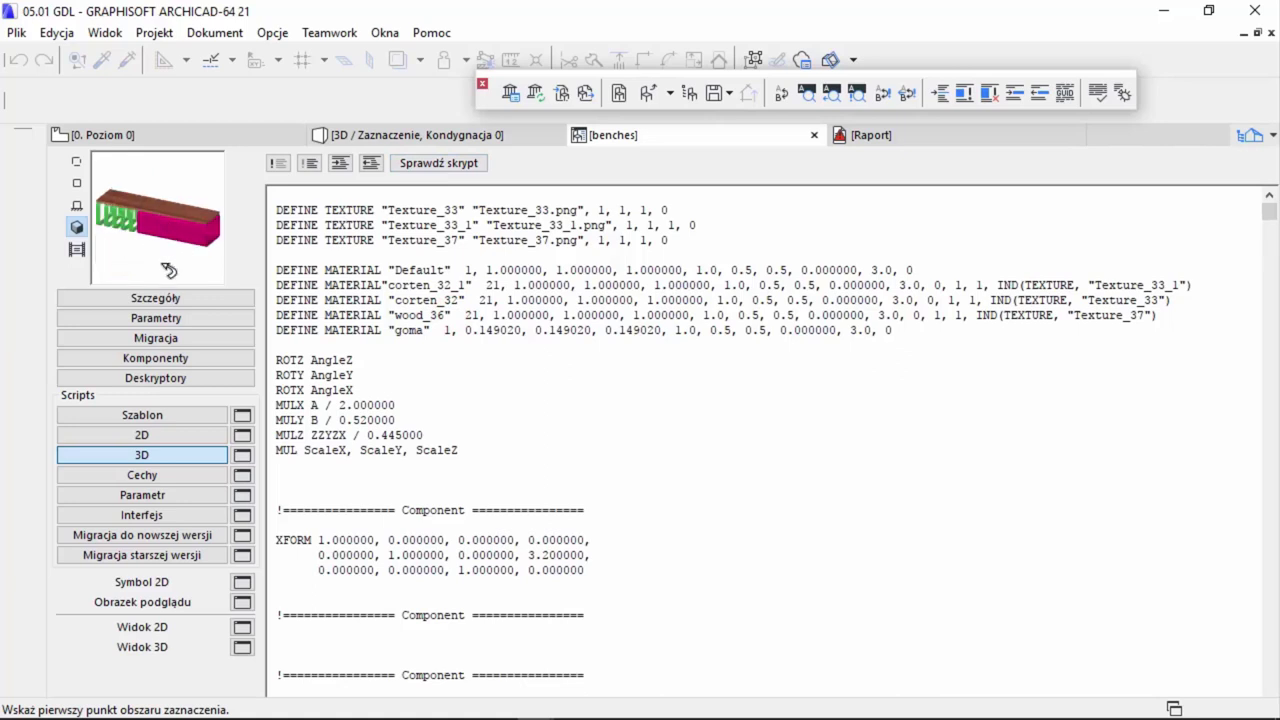
# - Edit the mat1 and mat2 parameter labels and add a new parameter below mat2
pyautogui.click(178, 316)
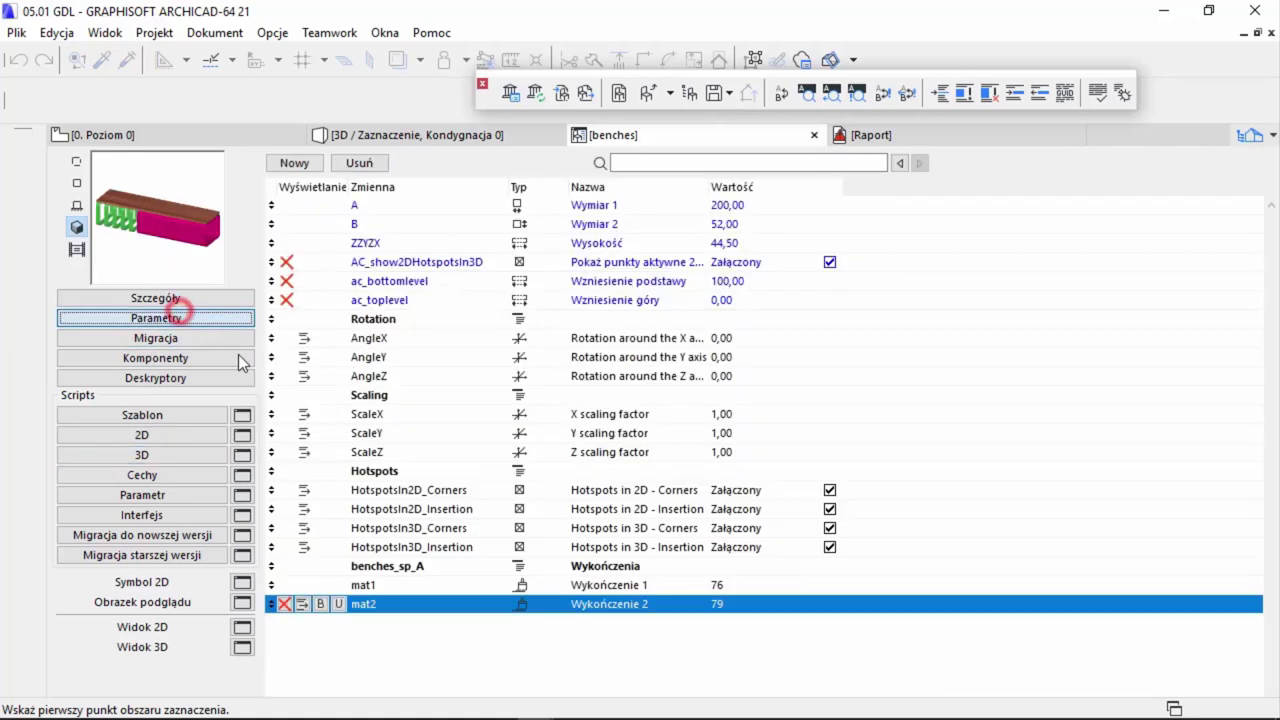
pyautogui.click(662, 603)
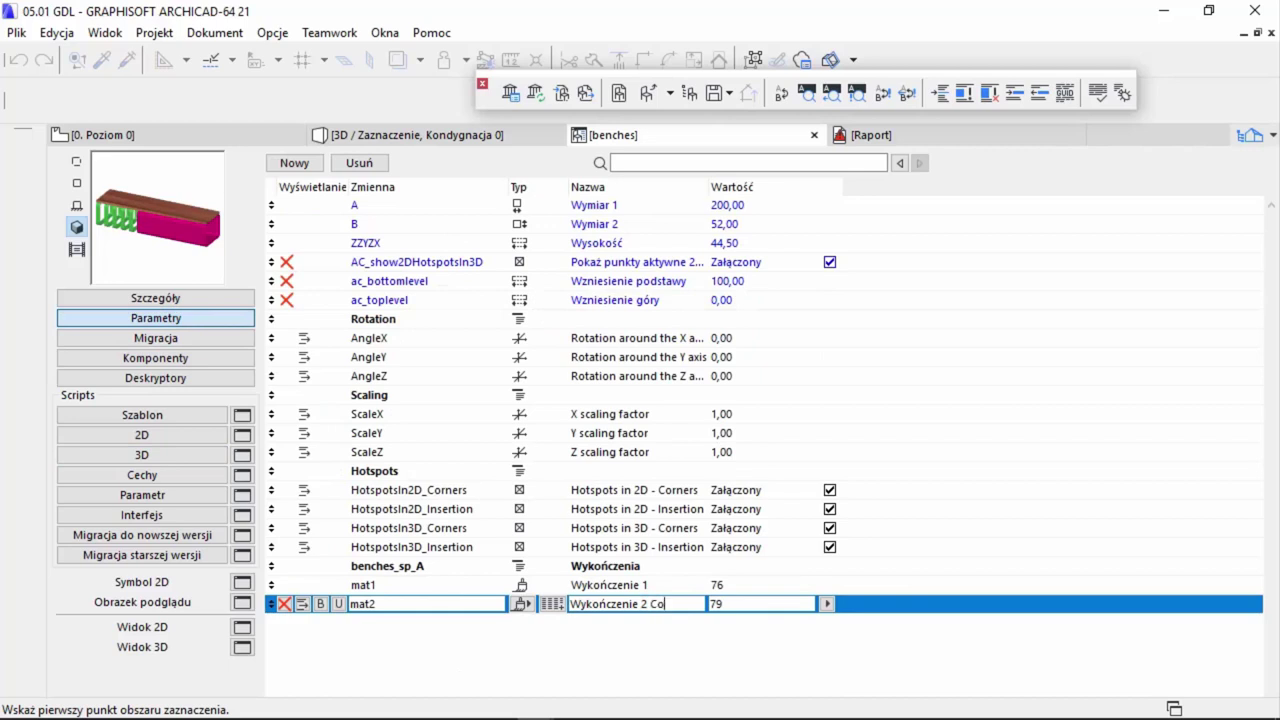
pyautogui.click(677, 584)
pyautogui.write('Corten')
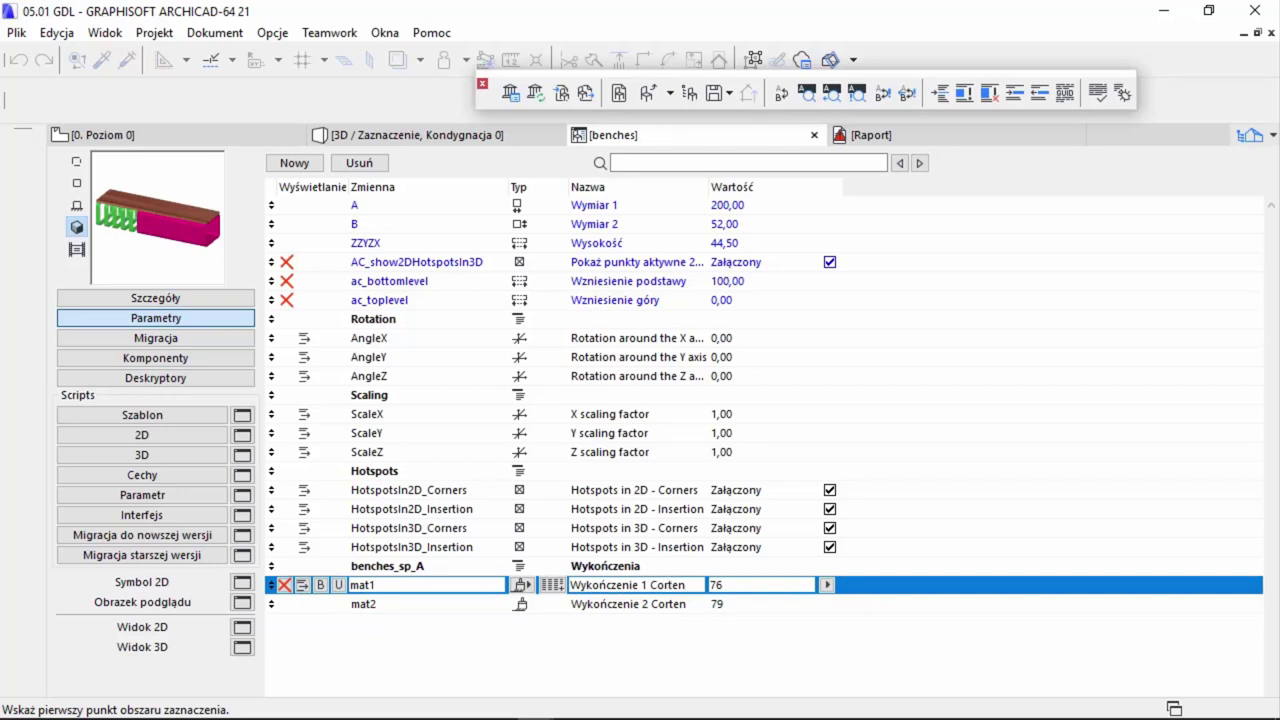
pyautogui.click(295, 162)
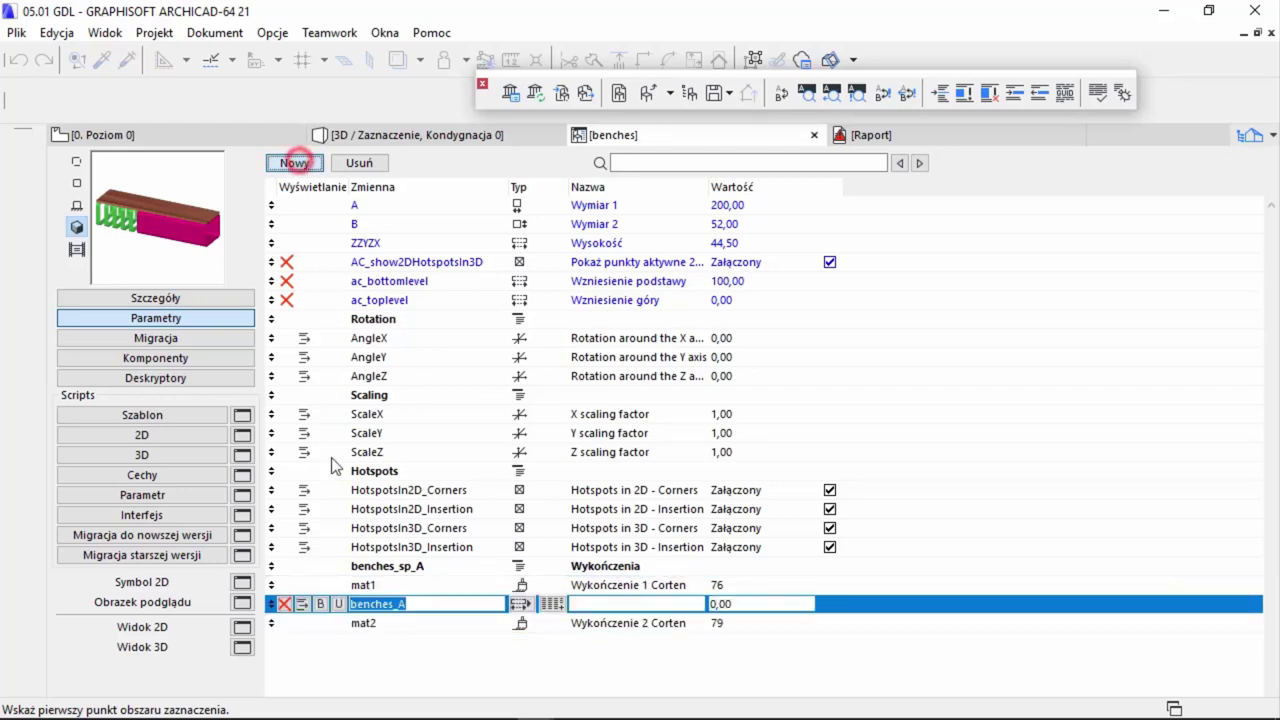
pyautogui.moveTo(267, 604); pyautogui.dragTo(268, 625)
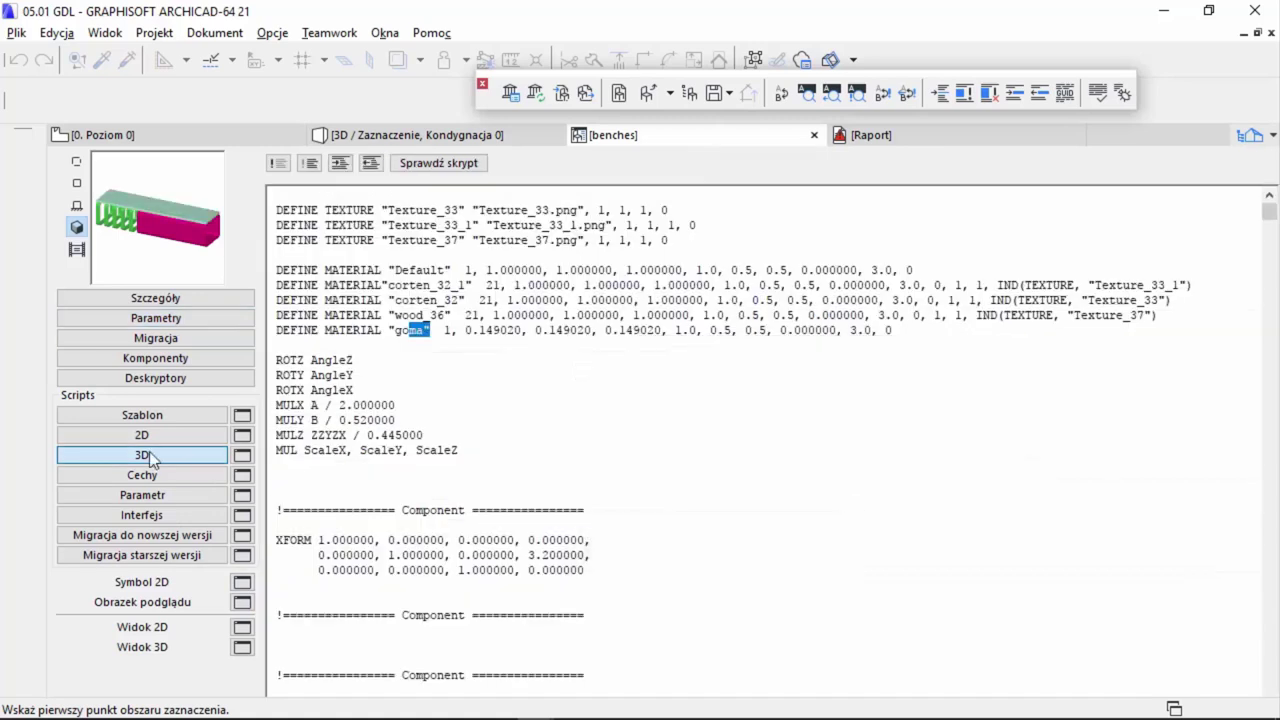
# - Give the new mat3 finish parameter a wood surface material
pyautogui.click(436, 400)
pyautogui.scroll(-2, 463, 518)
pyautogui.scroll(-6, 463, 525)
pyautogui.scroll(-9, 463, 530)
pyautogui.scroll(-5, 463, 530)
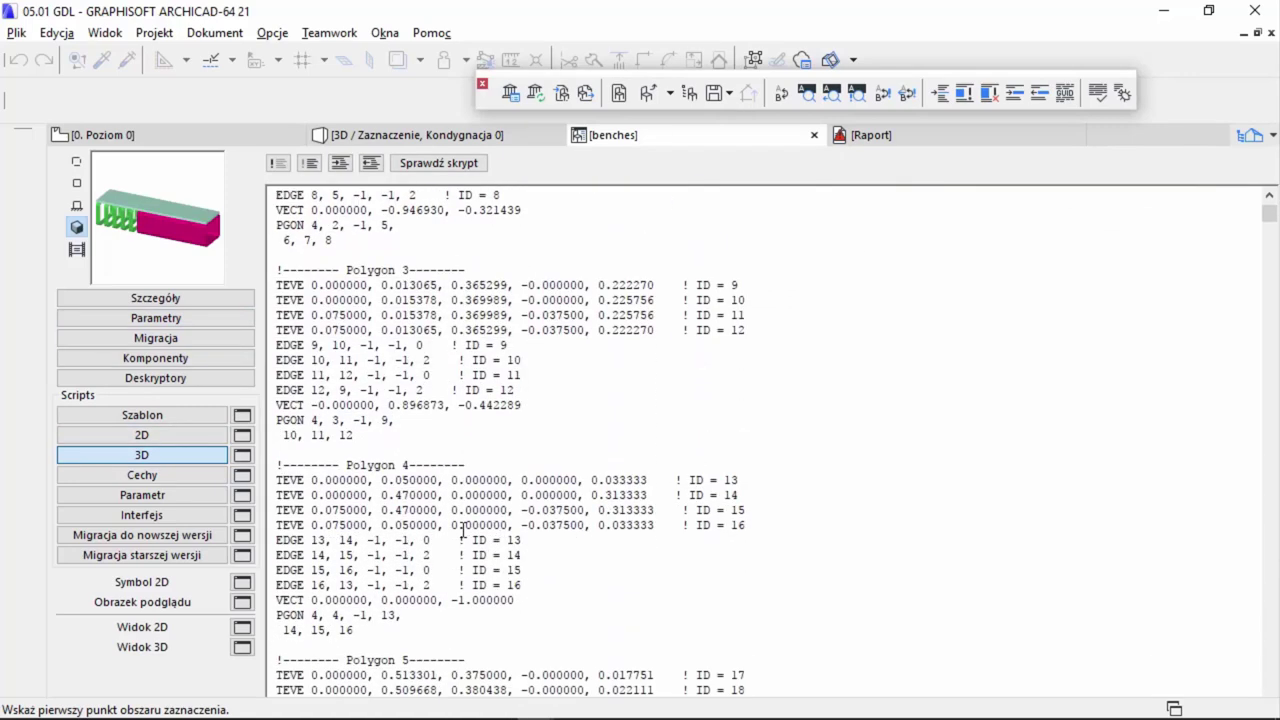
pyautogui.scroll(-6, 463, 530)
pyautogui.scroll(-6, 463, 530)
pyautogui.scroll(-8, 463, 530)
pyautogui.scroll(-9, 463, 528)
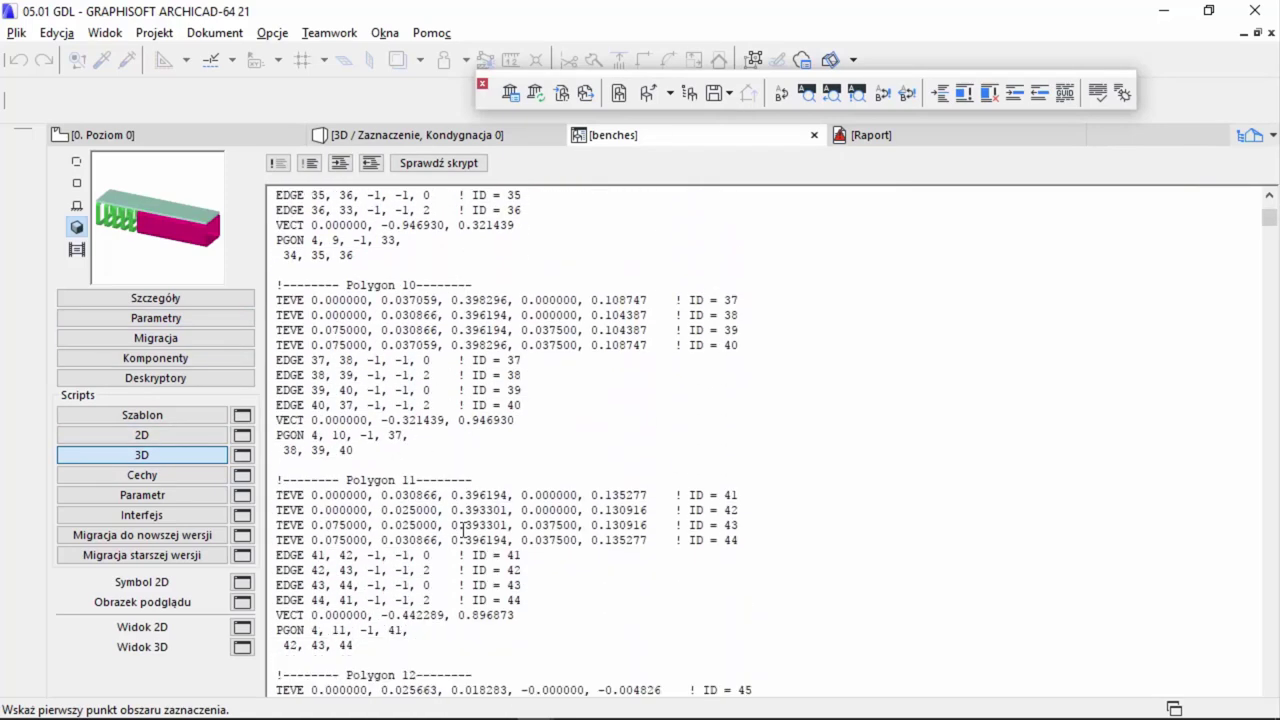
pyautogui.scroll(-7, 463, 528)
pyautogui.scroll(-4, 461, 512)
pyautogui.click(220, 318)
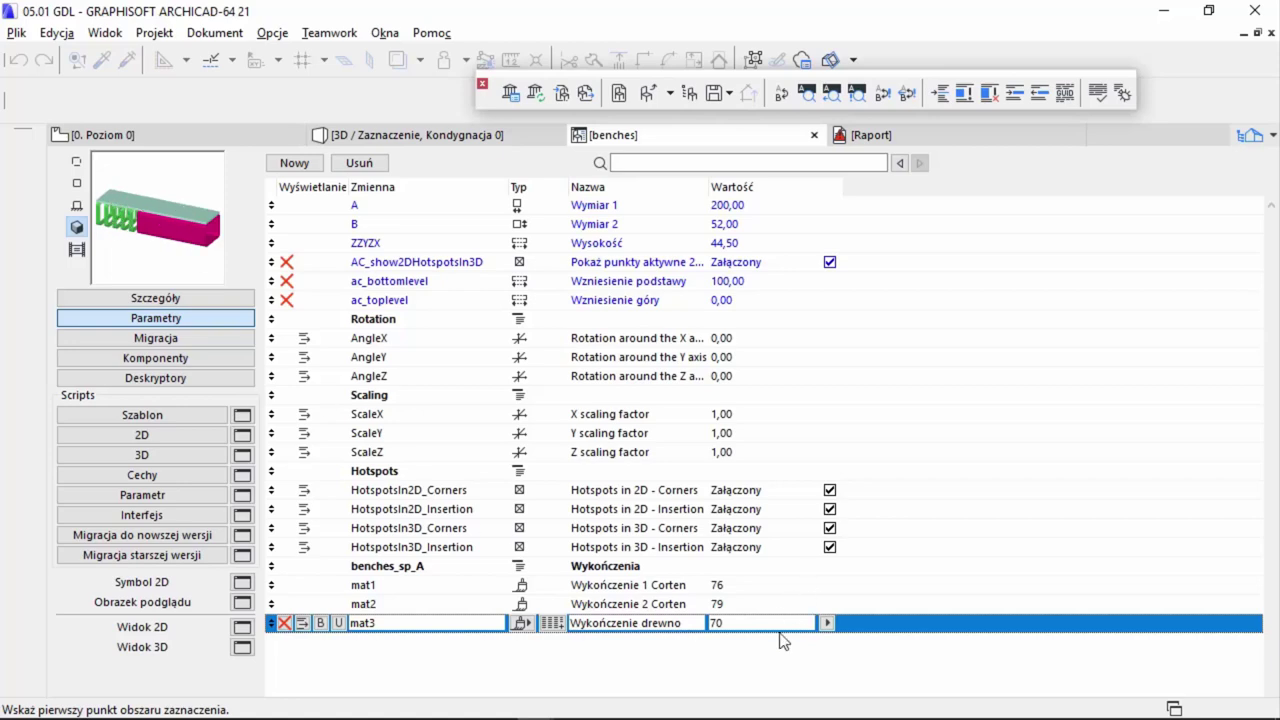
pyautogui.click(826, 623)
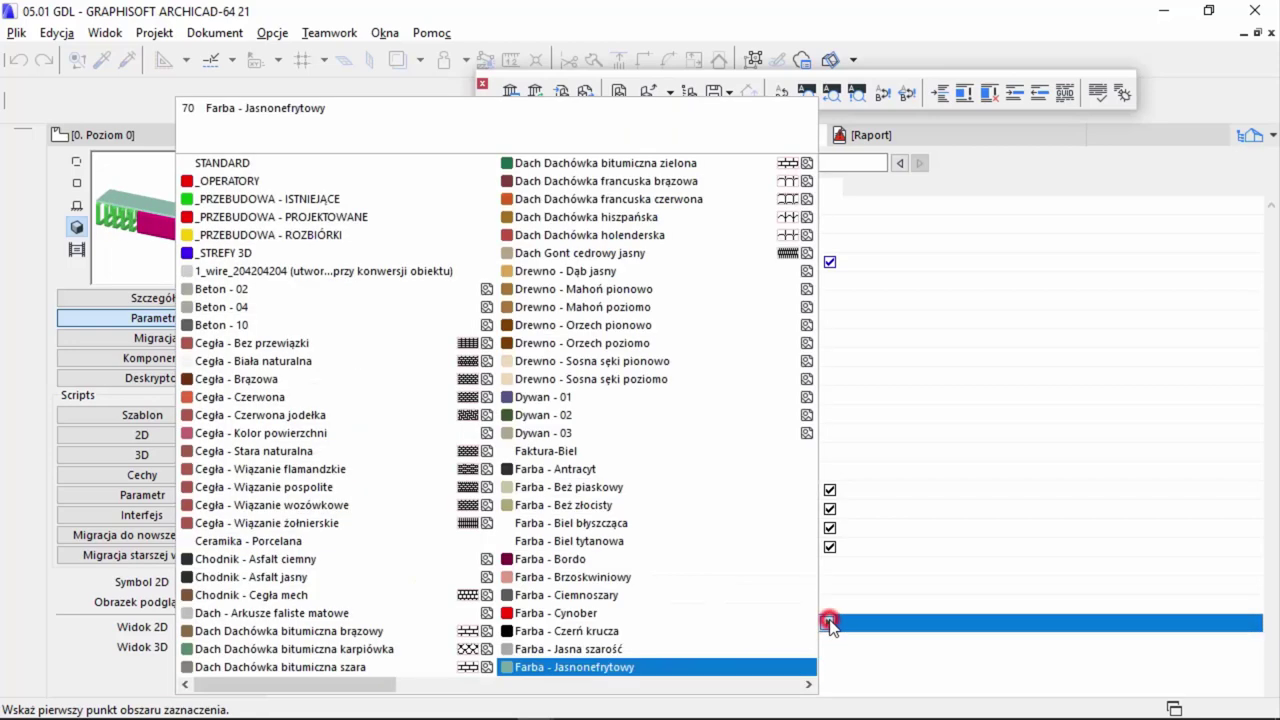
pyautogui.click(626, 290)
# - Set both mat1 and mat2 finishes to Metal - Nikiel (44)
pyautogui.click(745, 584)
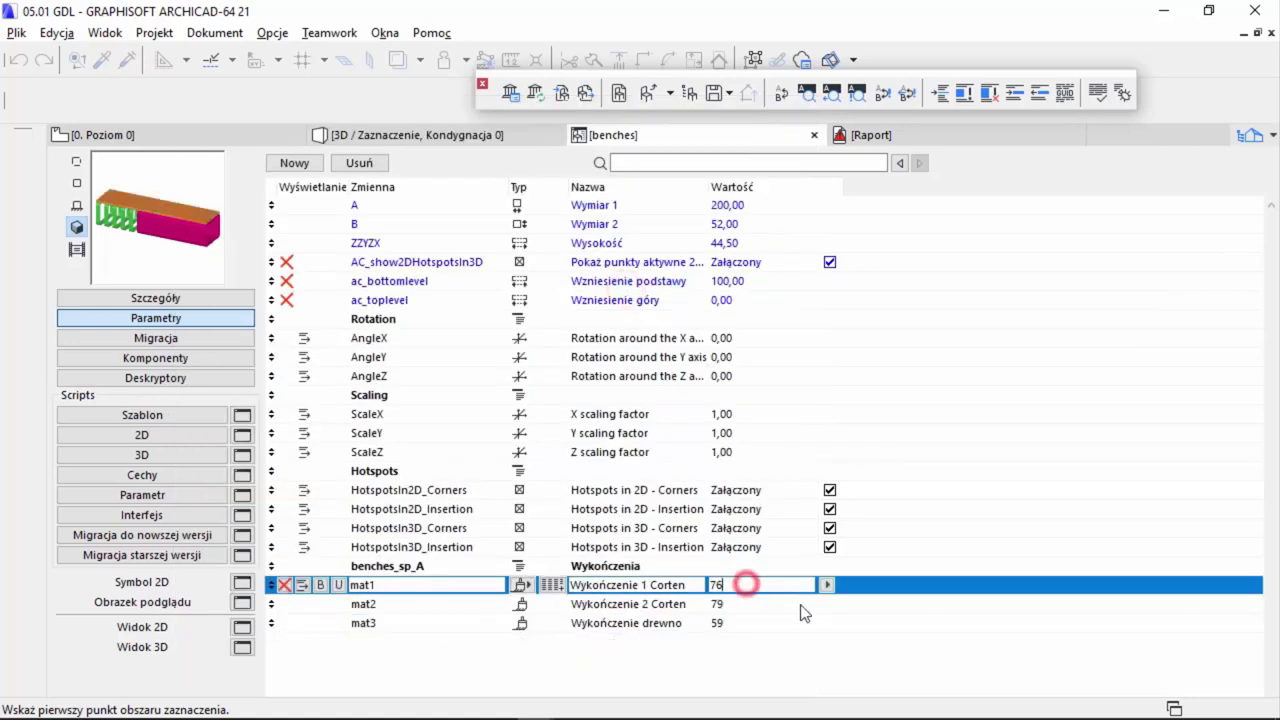
pyautogui.click(828, 585)
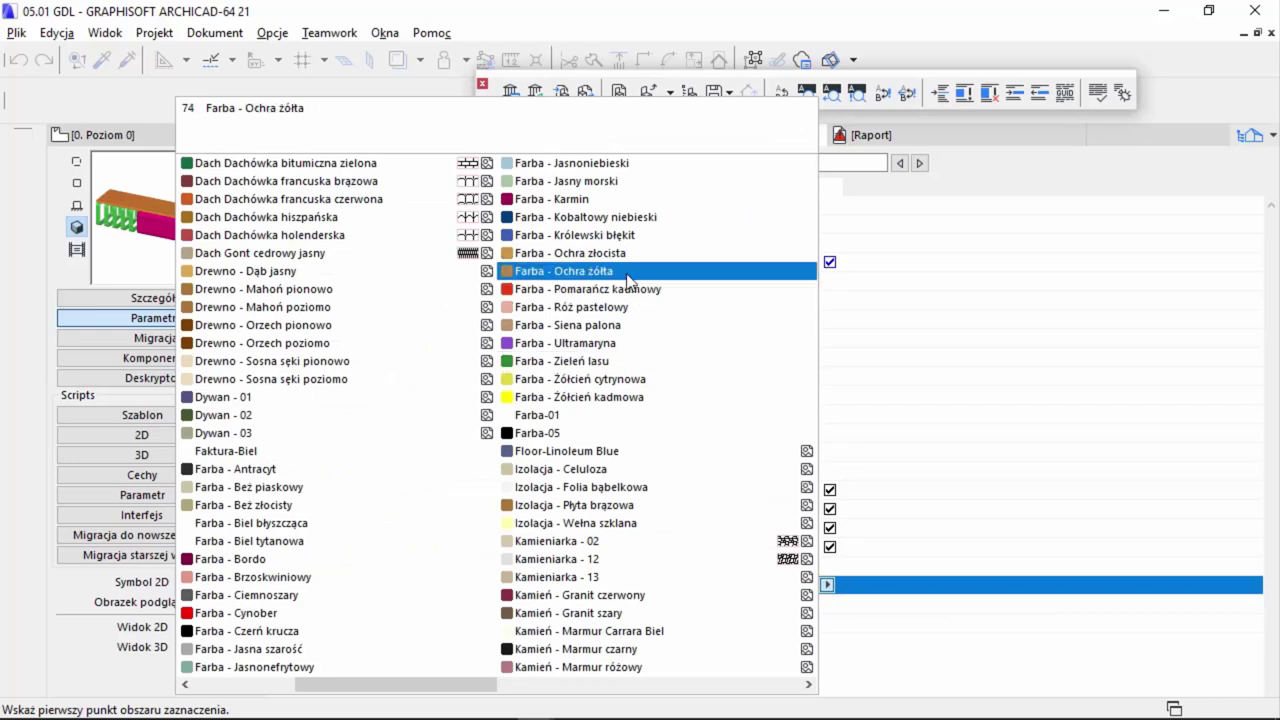
pyautogui.scroll(-3, 626, 280)
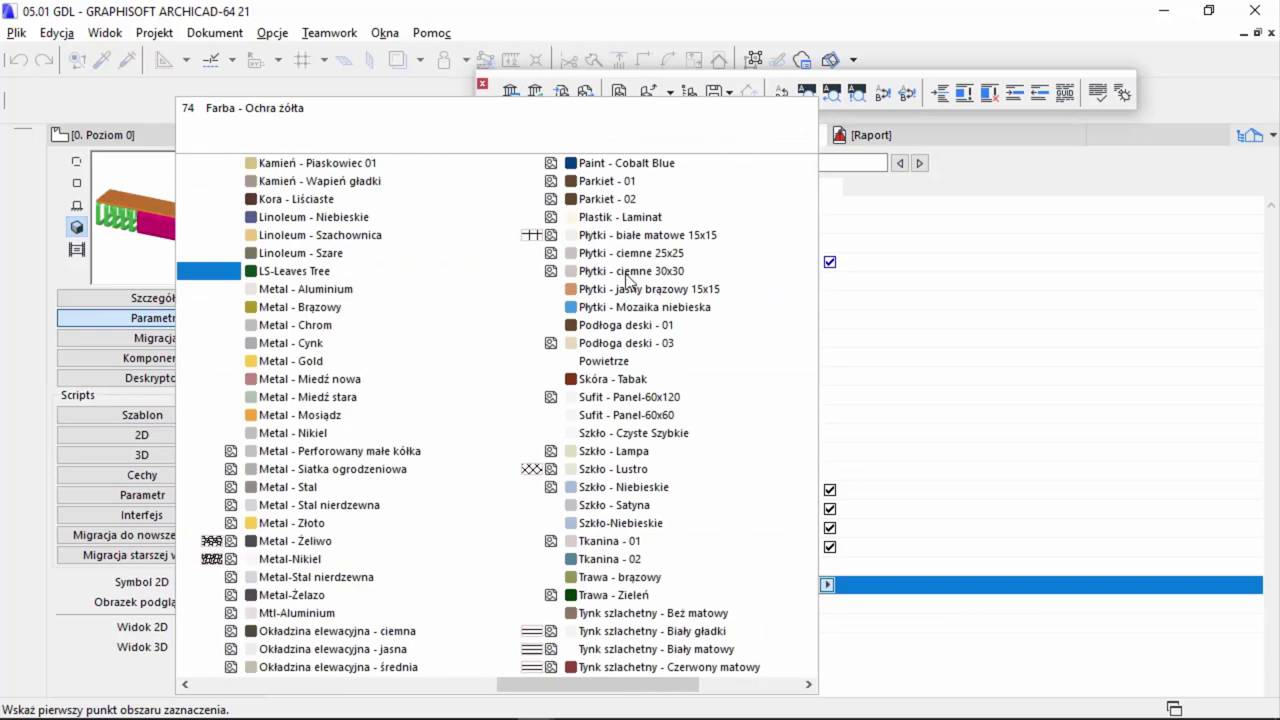
pyautogui.click(320, 434)
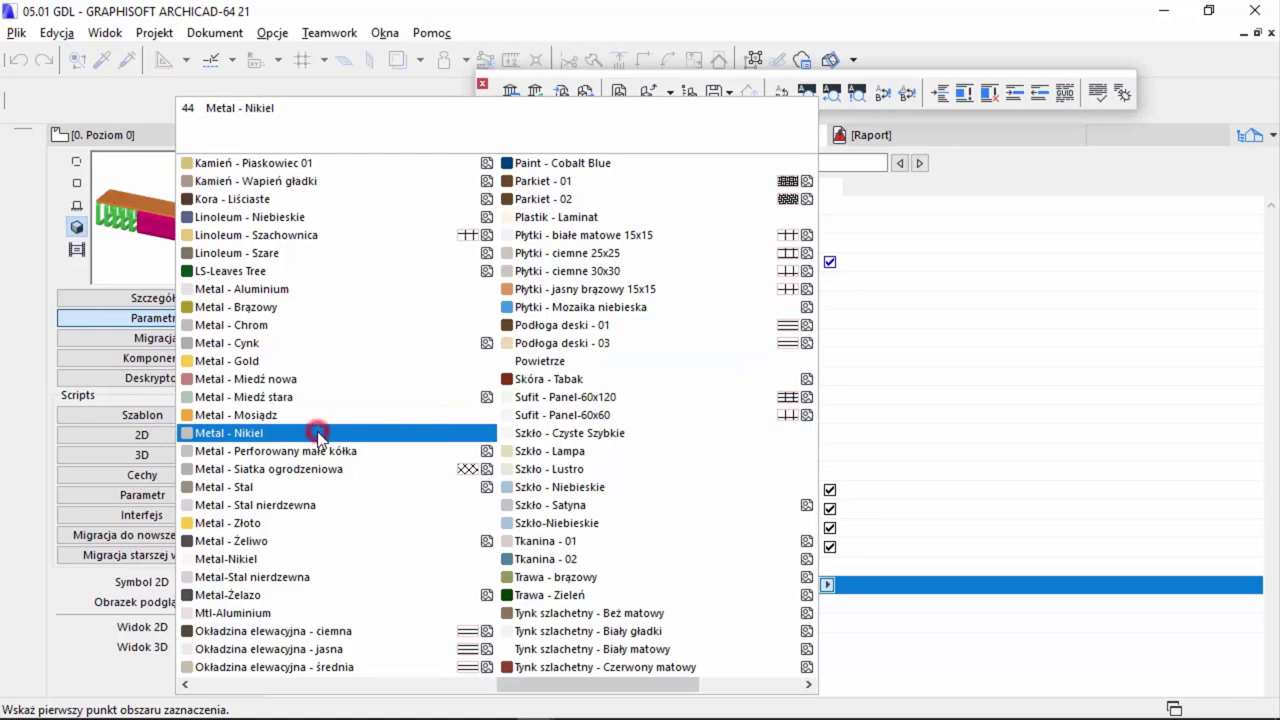
pyautogui.click(767, 600)
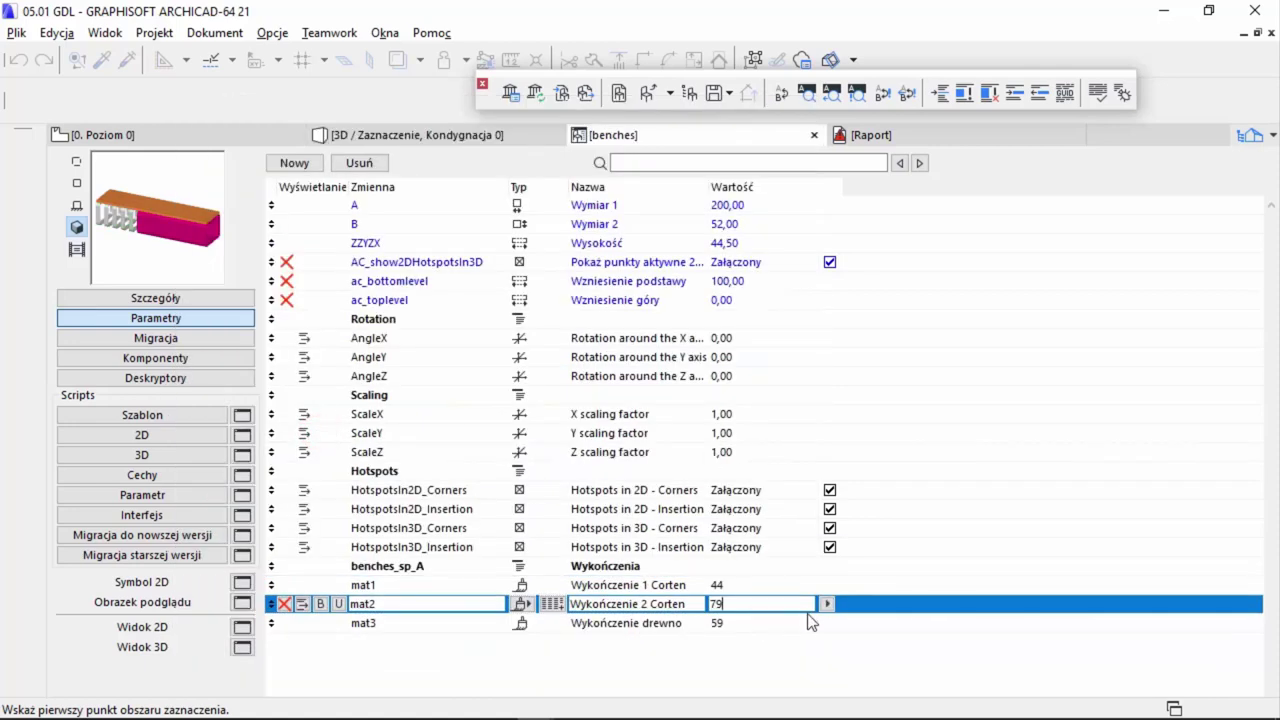
pyautogui.click(827, 604)
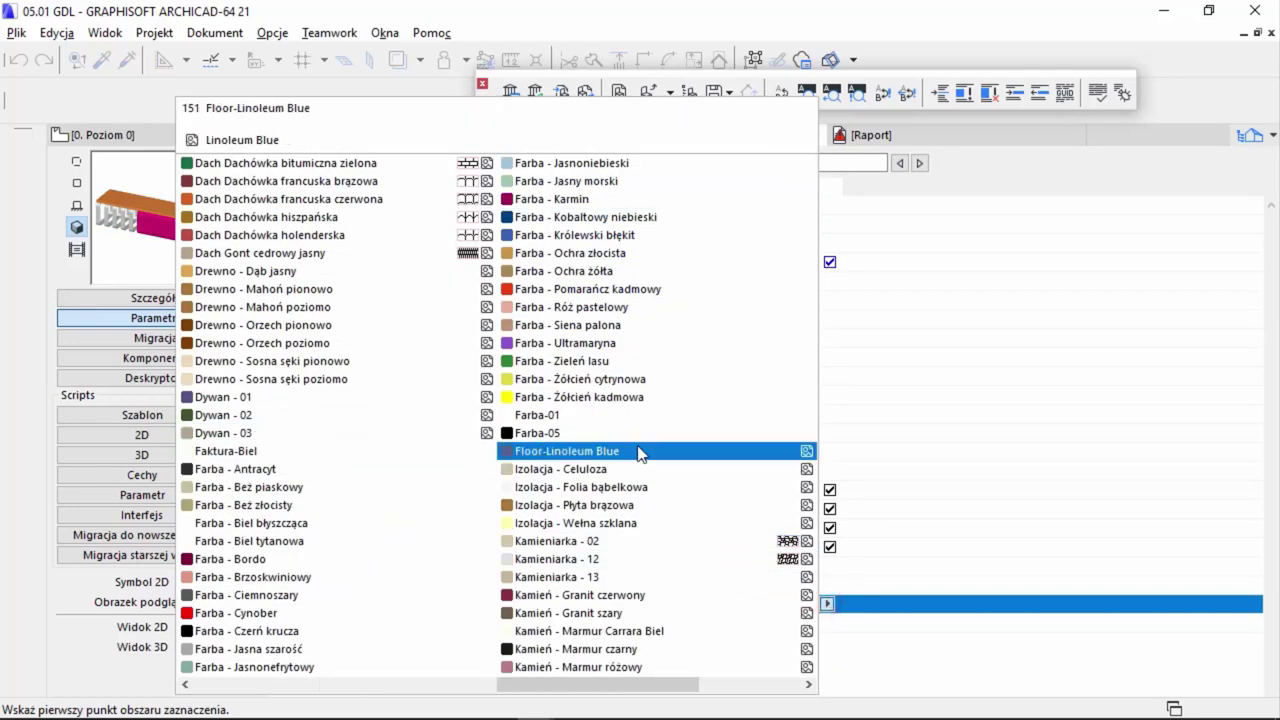
pyautogui.scroll(-3, 600, 455)
pyautogui.scroll(2, 331, 397)
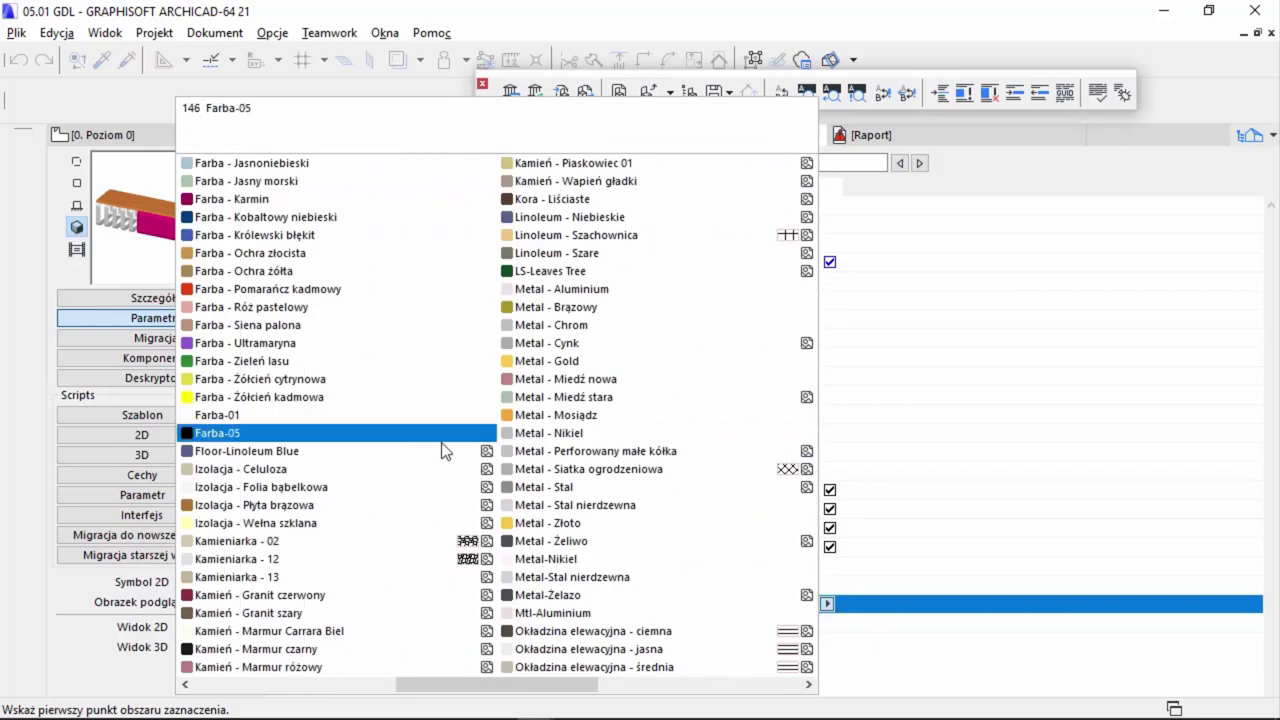
pyautogui.click(565, 435)
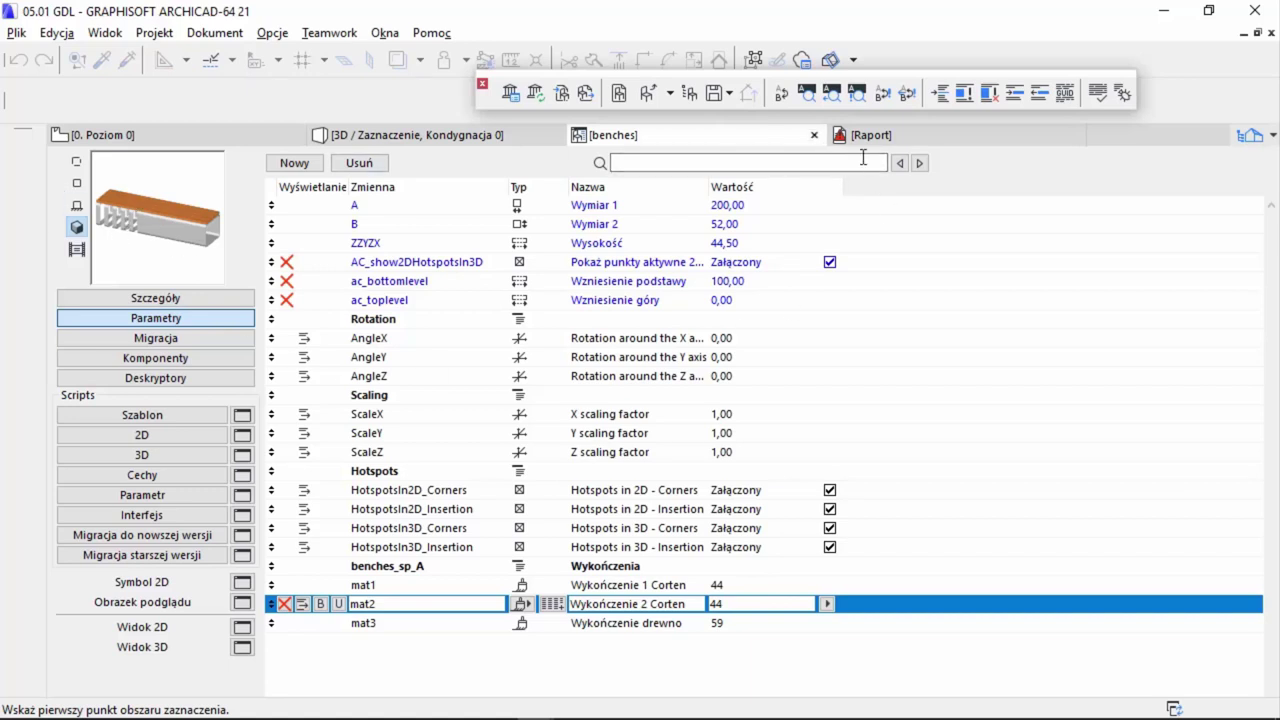
# - Verify the 3D script is valid and close the benches object editor
pyautogui.click(171, 452)
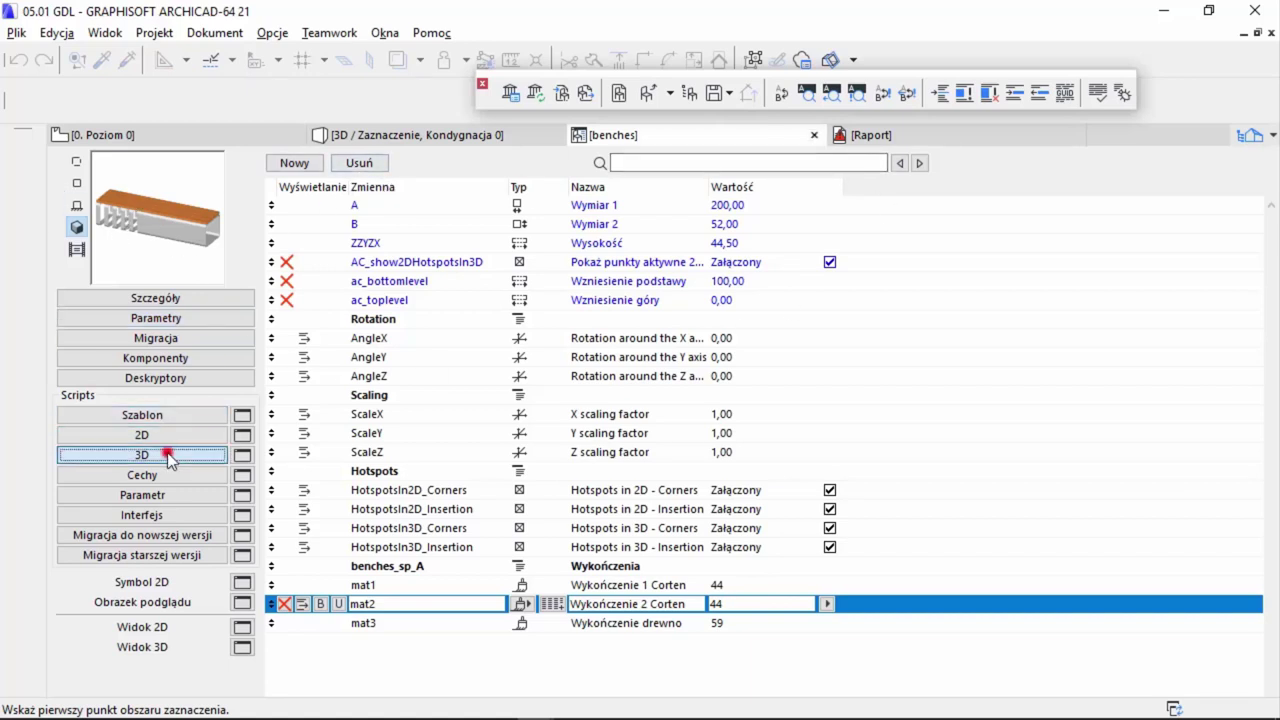
pyautogui.click(416, 168)
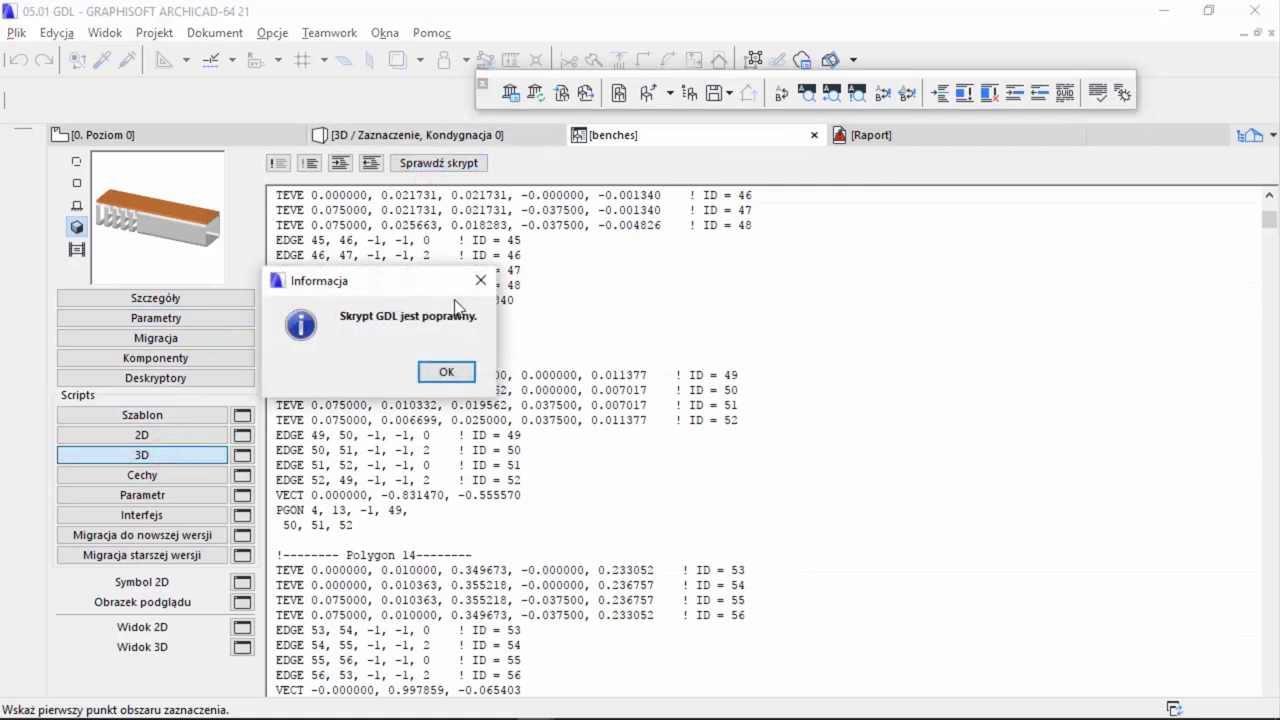
pyautogui.click(443, 371)
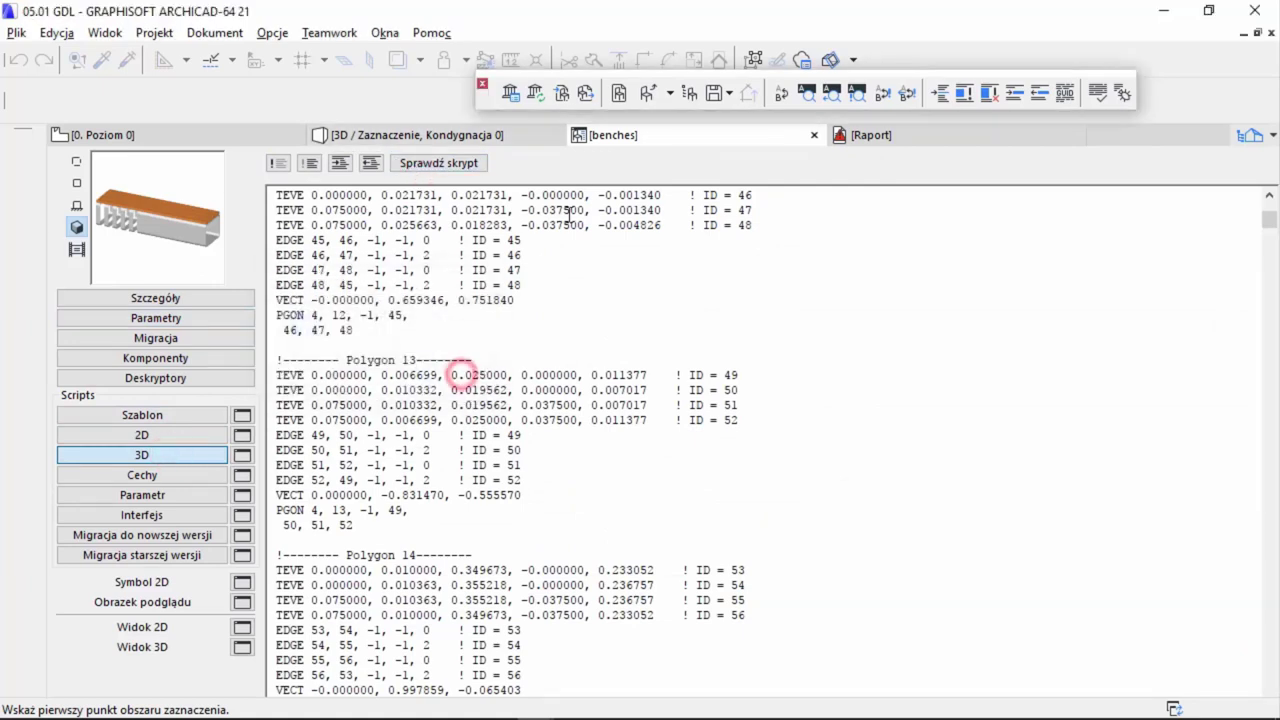
pyautogui.click(814, 135)
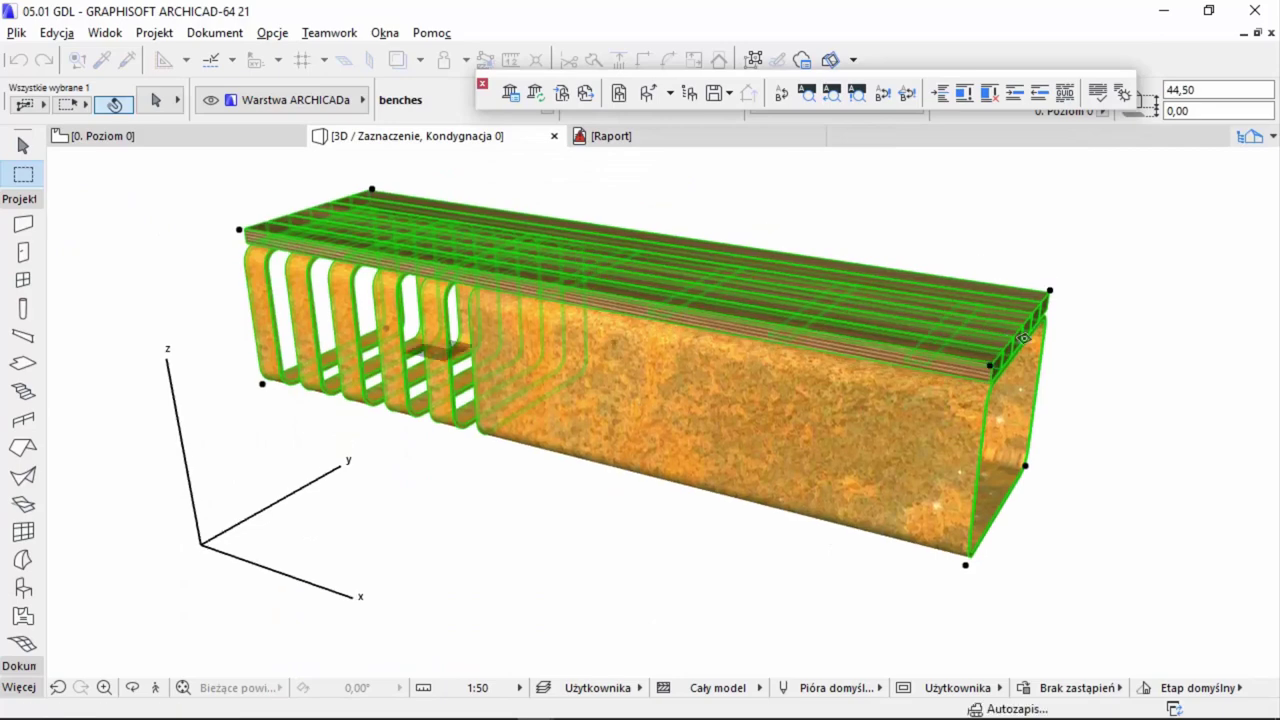
# - Orbit the 3D view to a lower side-on angle and select the whole bench
pyautogui.click(1075, 364)
pyautogui.hotkey('ctrl', 'a')
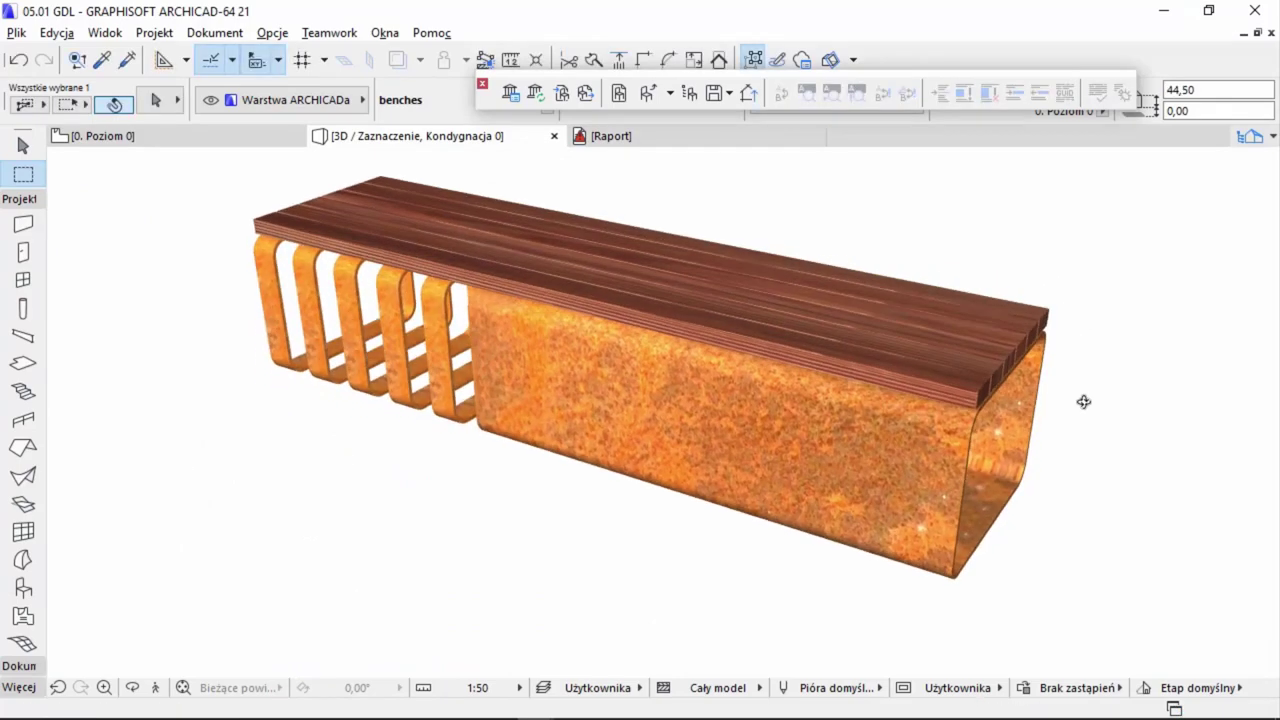
pyautogui.press('Escape')
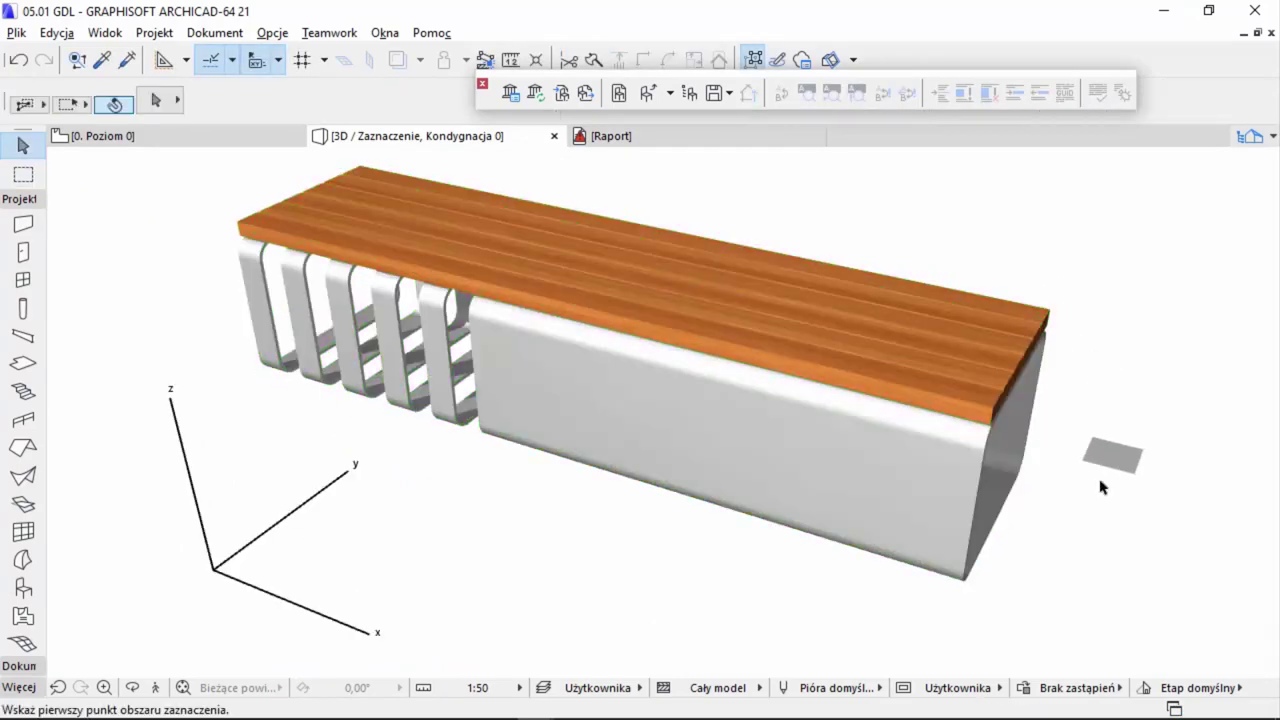
pyautogui.moveTo(1097, 494)
pyautogui.keyDown('shift'); pyautogui.mouseDown(button='middle')
pyautogui.moveTo(1094, 434)
pyautogui.moveTo(1135, 475)
pyautogui.mouseUp(button='middle'); pyautogui.keyUp('shift')
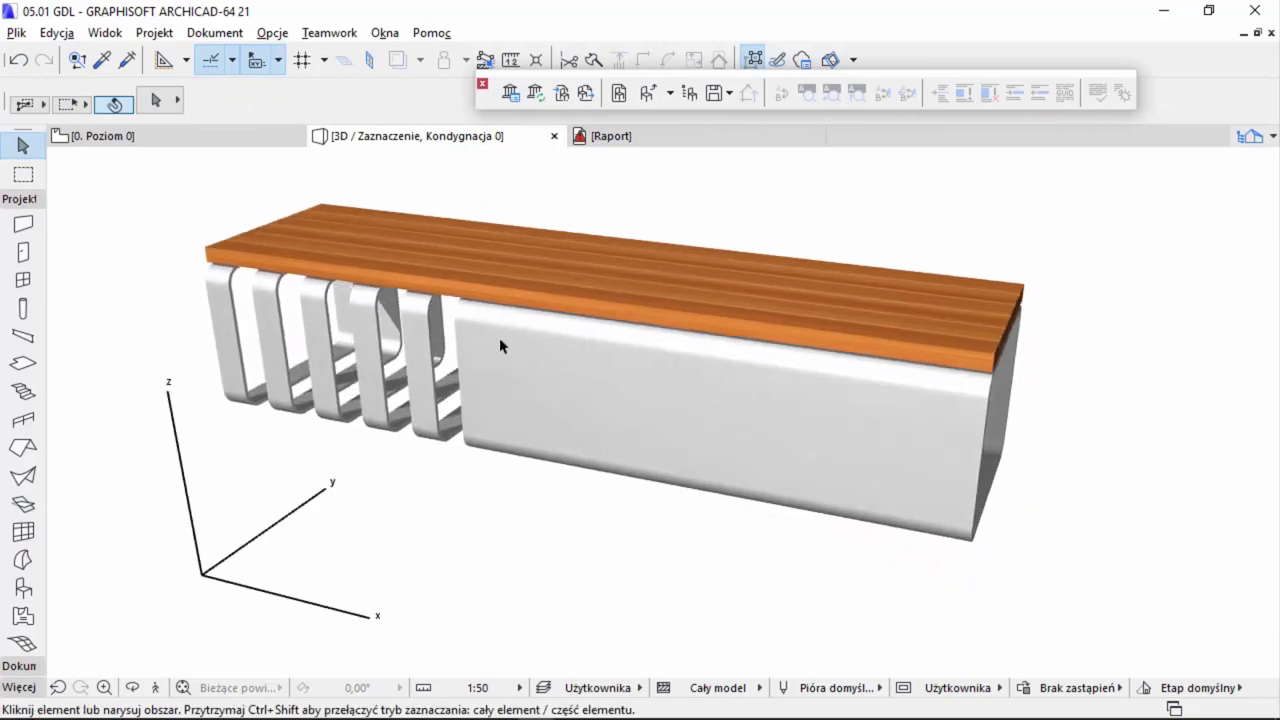
pyautogui.moveTo(166, 177)
pyautogui.mouseDown()
pyautogui.moveTo(786, 484)
pyautogui.moveTo(1020, 518)
pyautogui.mouseUp()
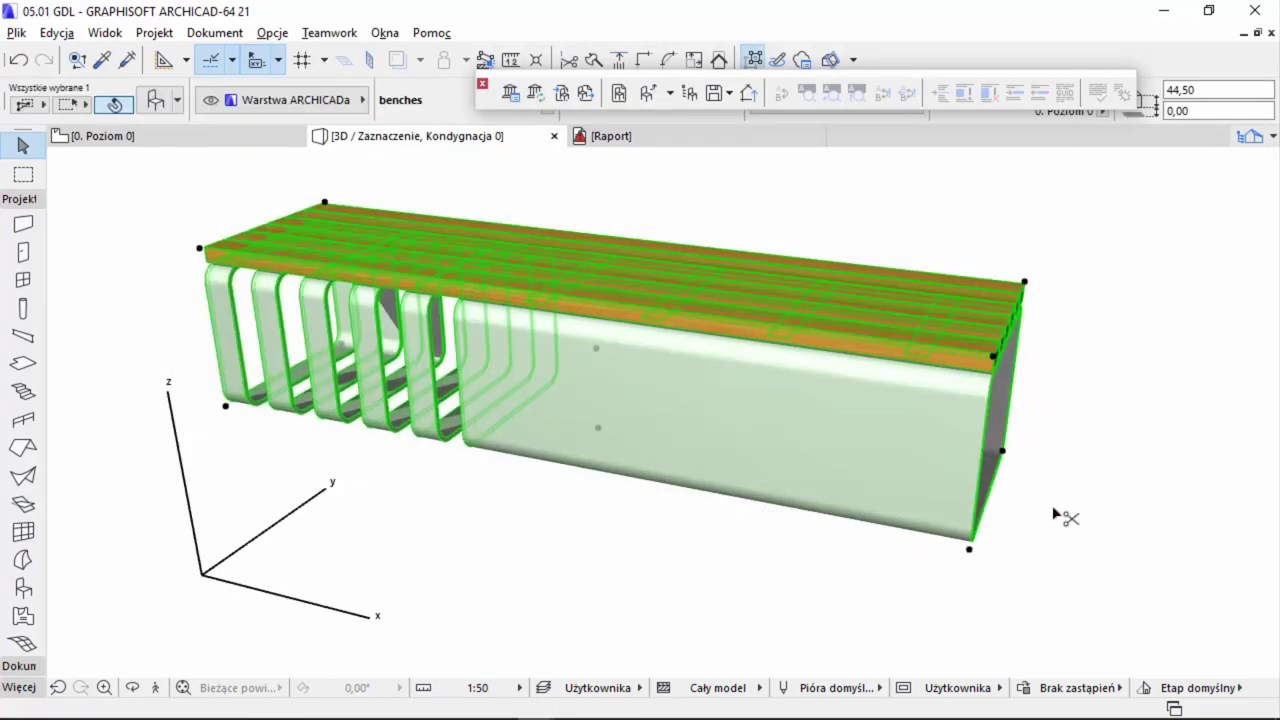
pyautogui.hotkey('ctrl', 't')
pyautogui.click(553, 136)
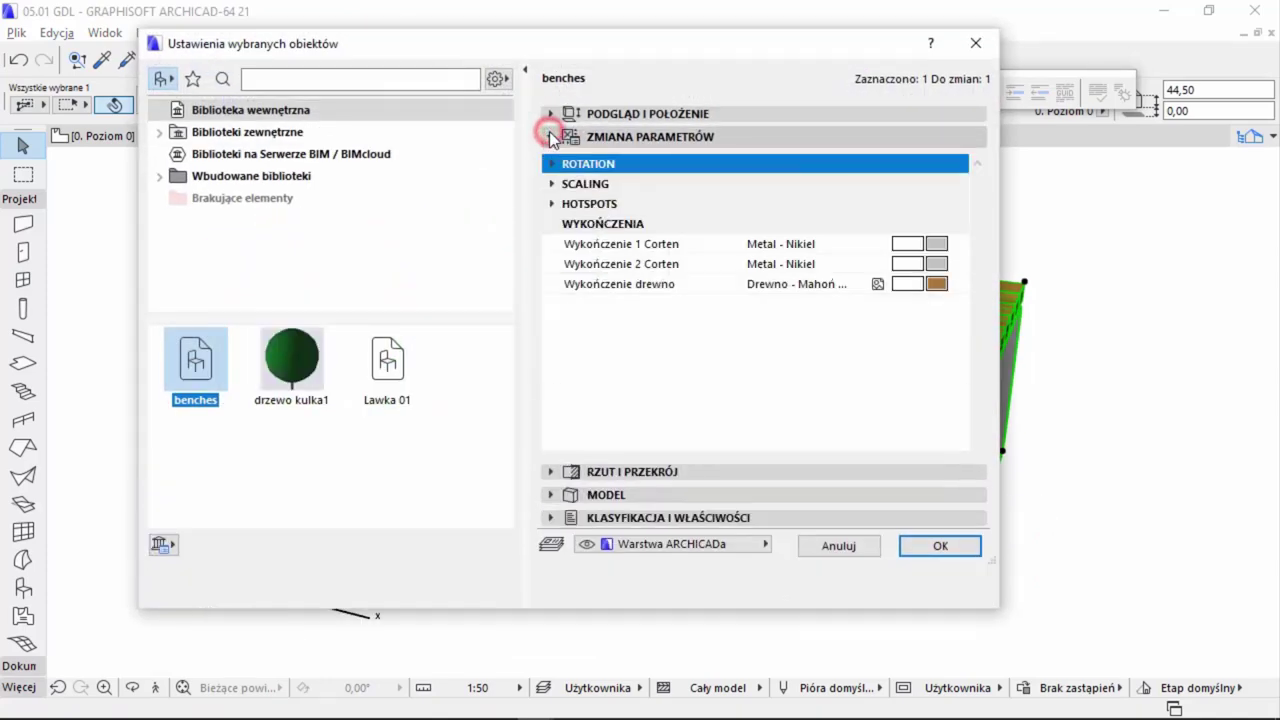
pyautogui.click(558, 226)
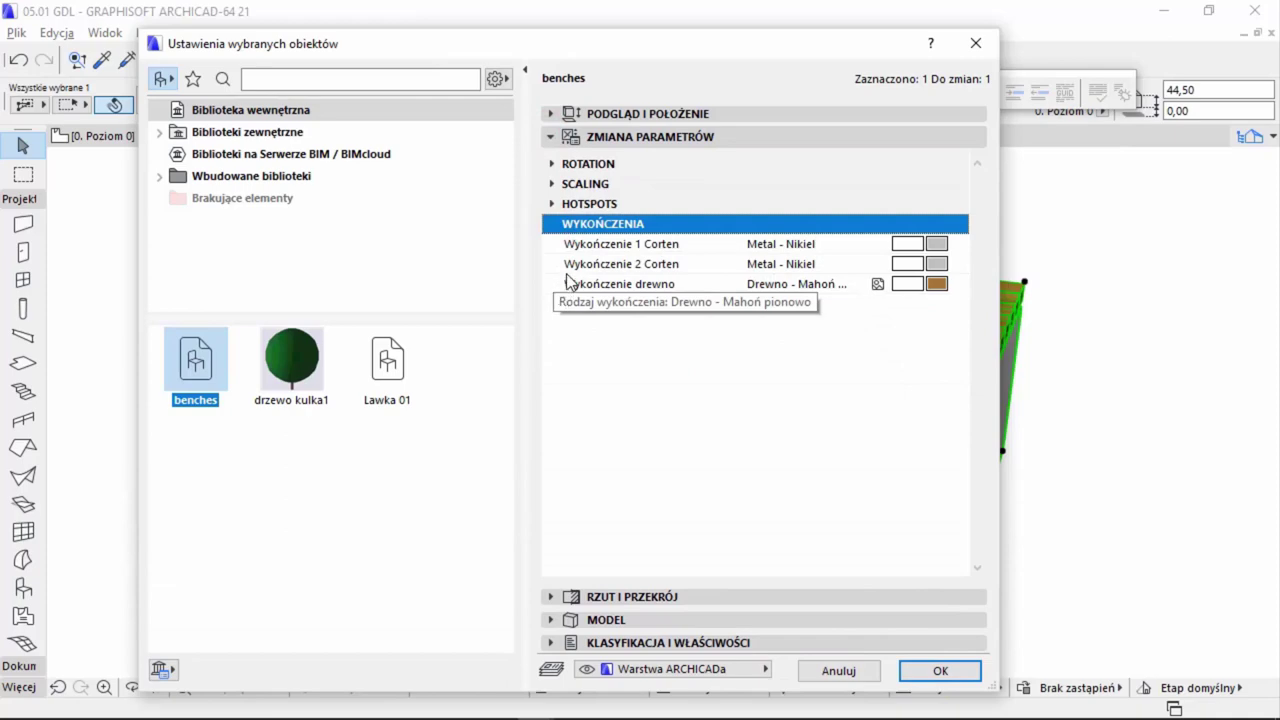
pyautogui.click(925, 670)
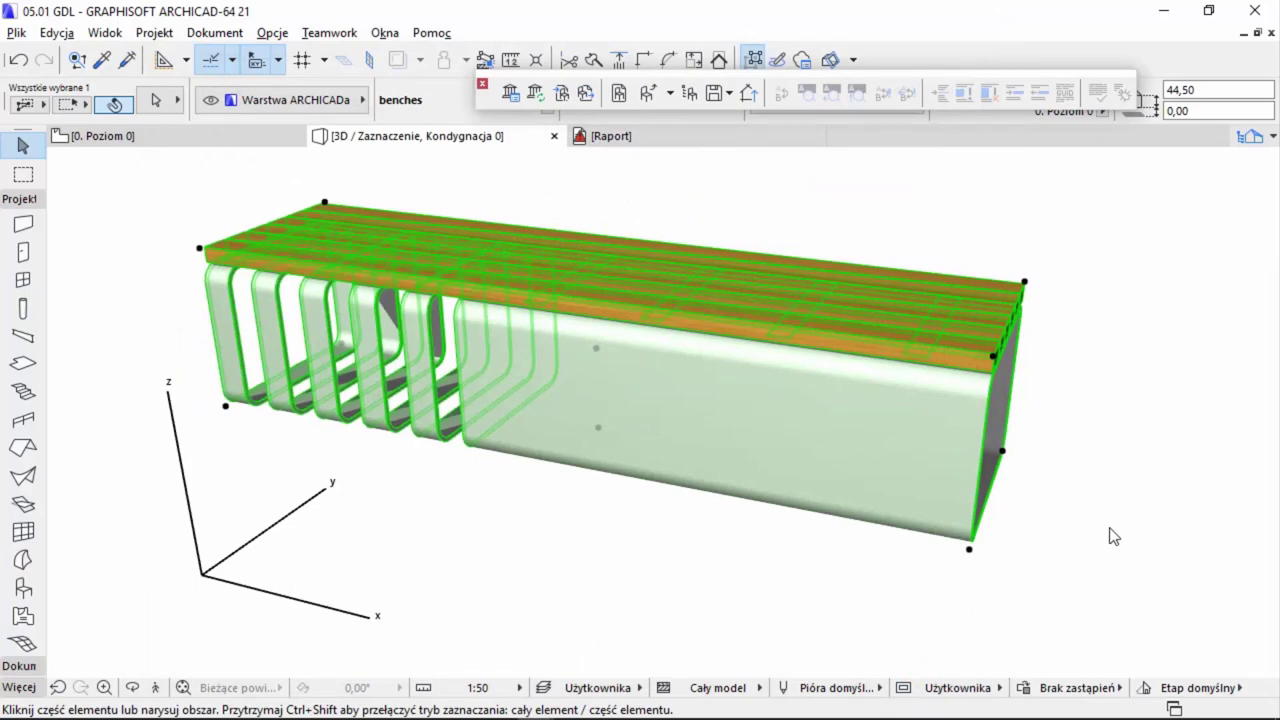
# - Indent mat1 and mat2 under the Wykończenia heading and save the benches object with Zachowaj
pyautogui.hotkey('ctrl', 'shift', 'o')
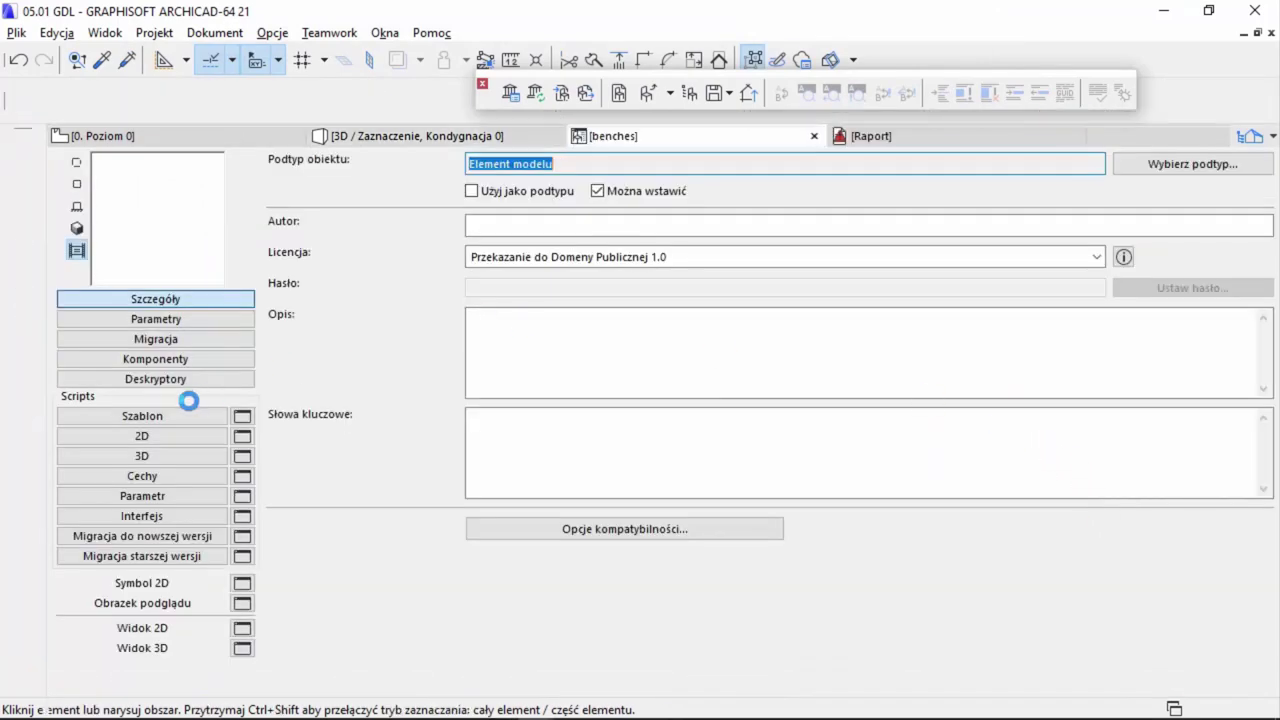
pyautogui.click(175, 318)
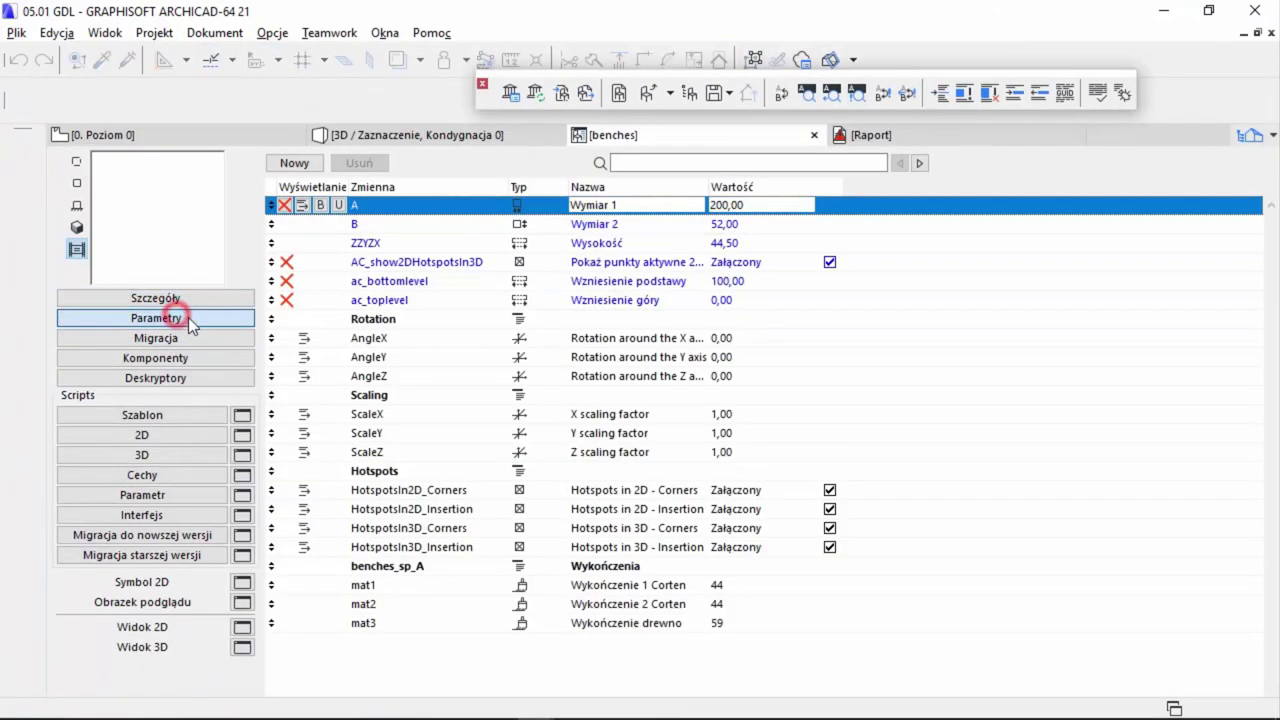
pyautogui.click(306, 587)
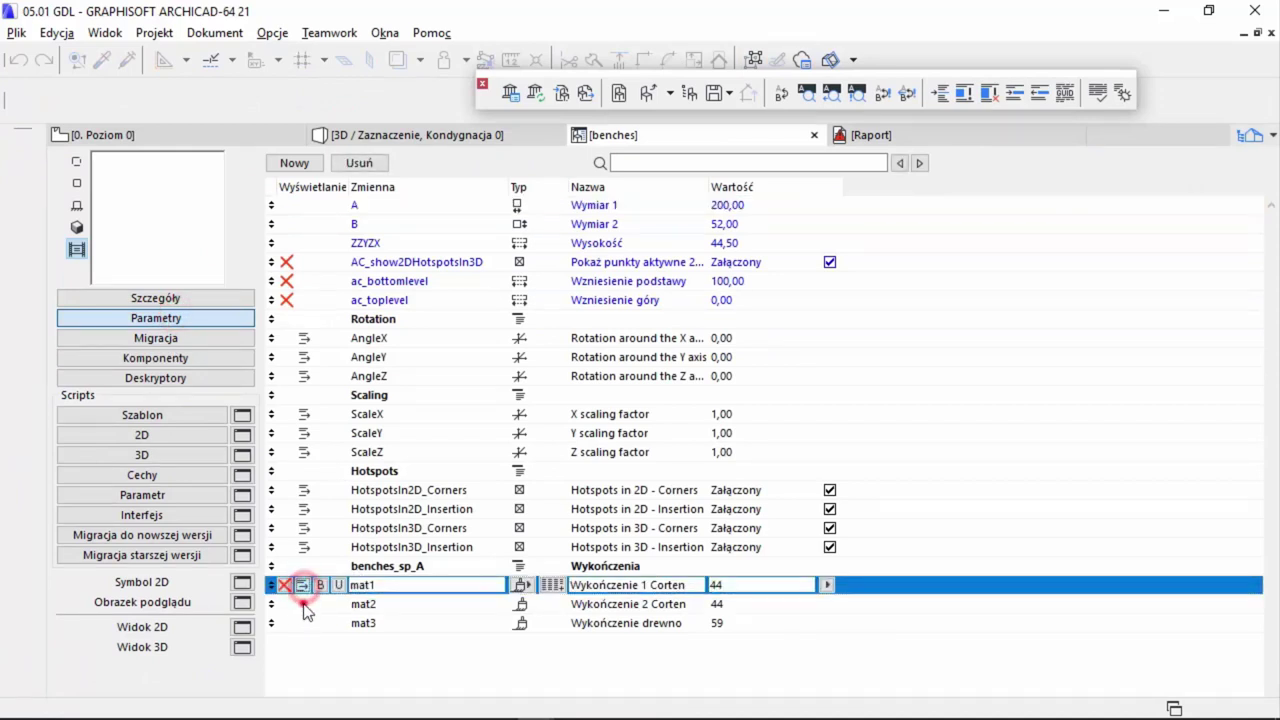
pyautogui.click(303, 604)
pyautogui.click(304, 623)
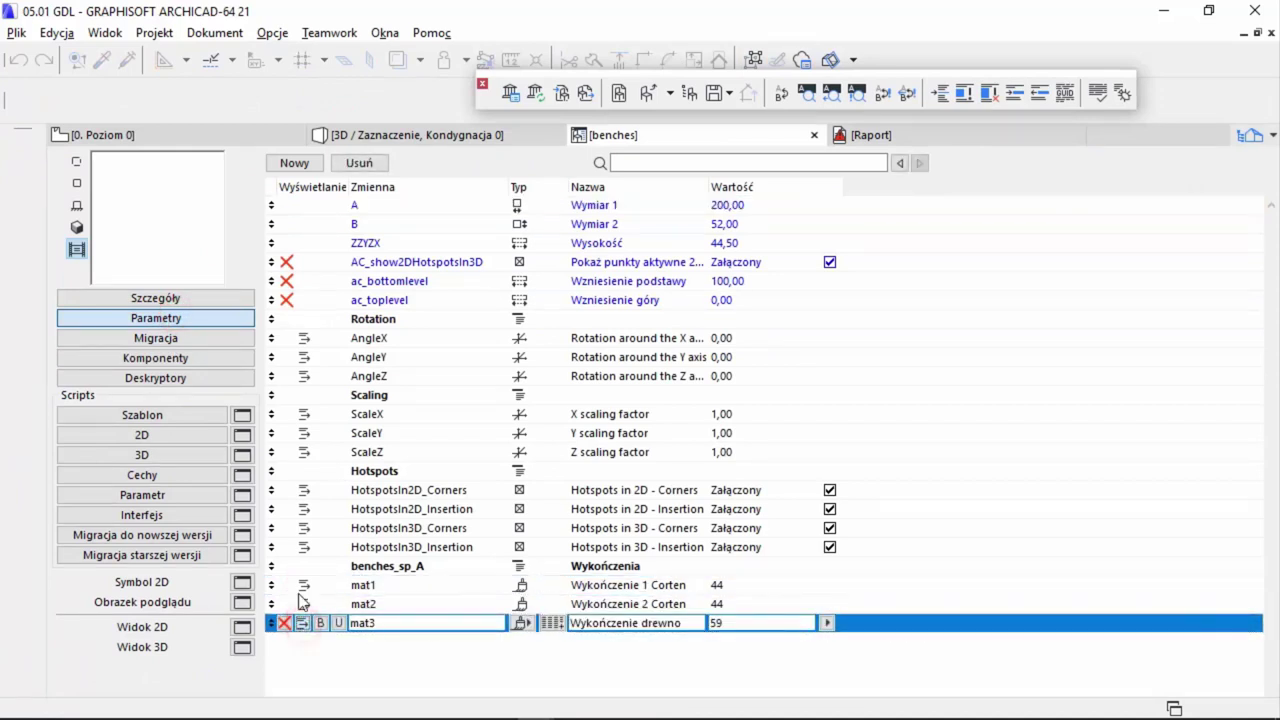
pyautogui.click(814, 134)
pyautogui.click(598, 375)
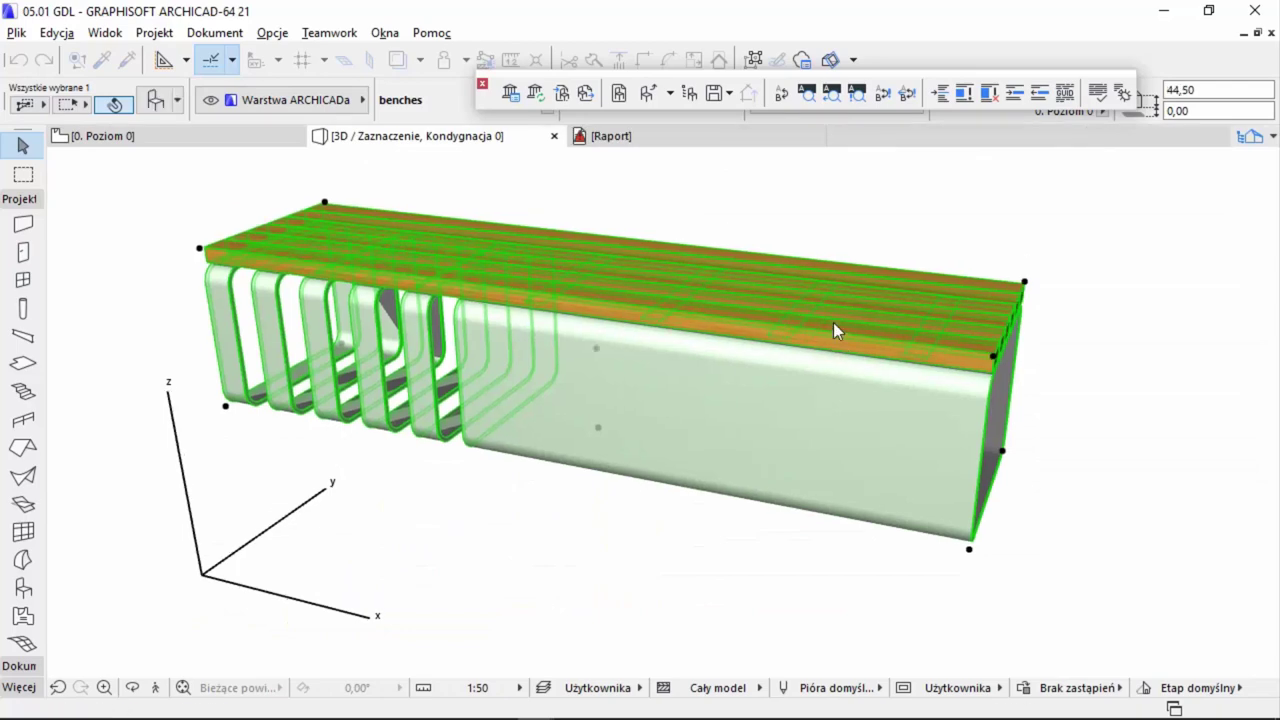
# - Review the bench's Wykończenia finish parameters in its settings, then close them
pyautogui.doubleClick(830, 320)
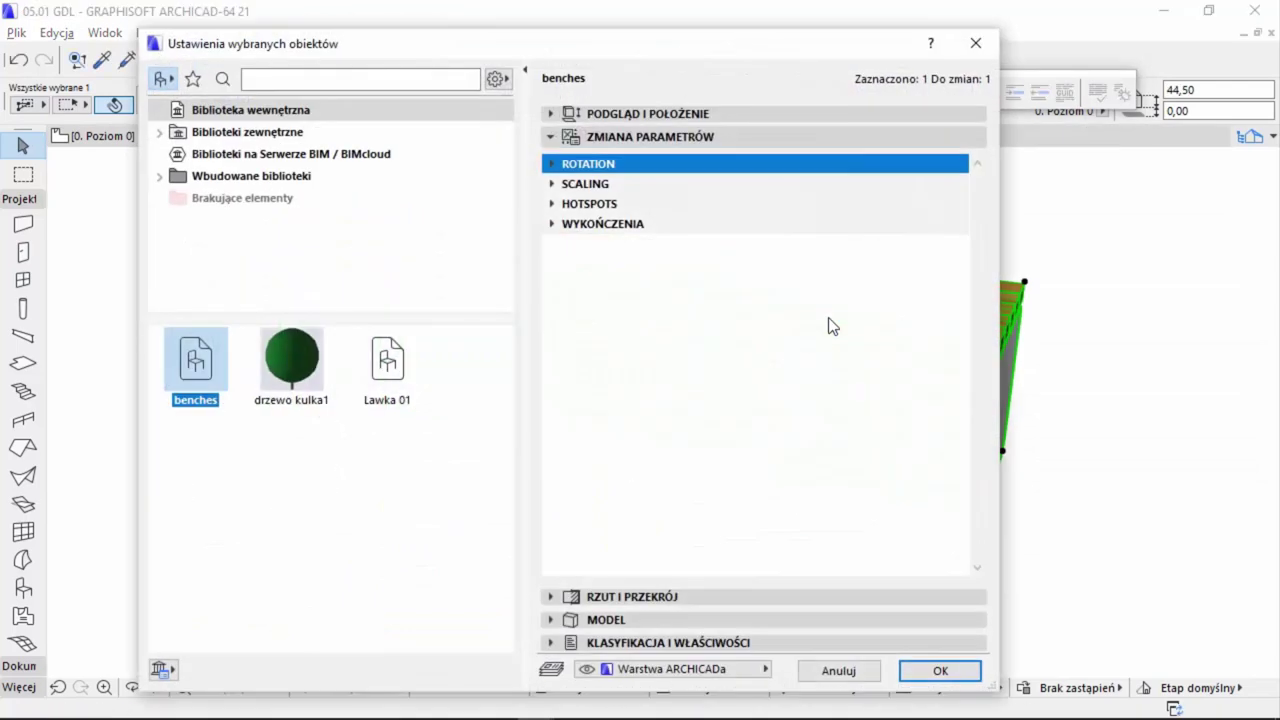
pyautogui.click(560, 226)
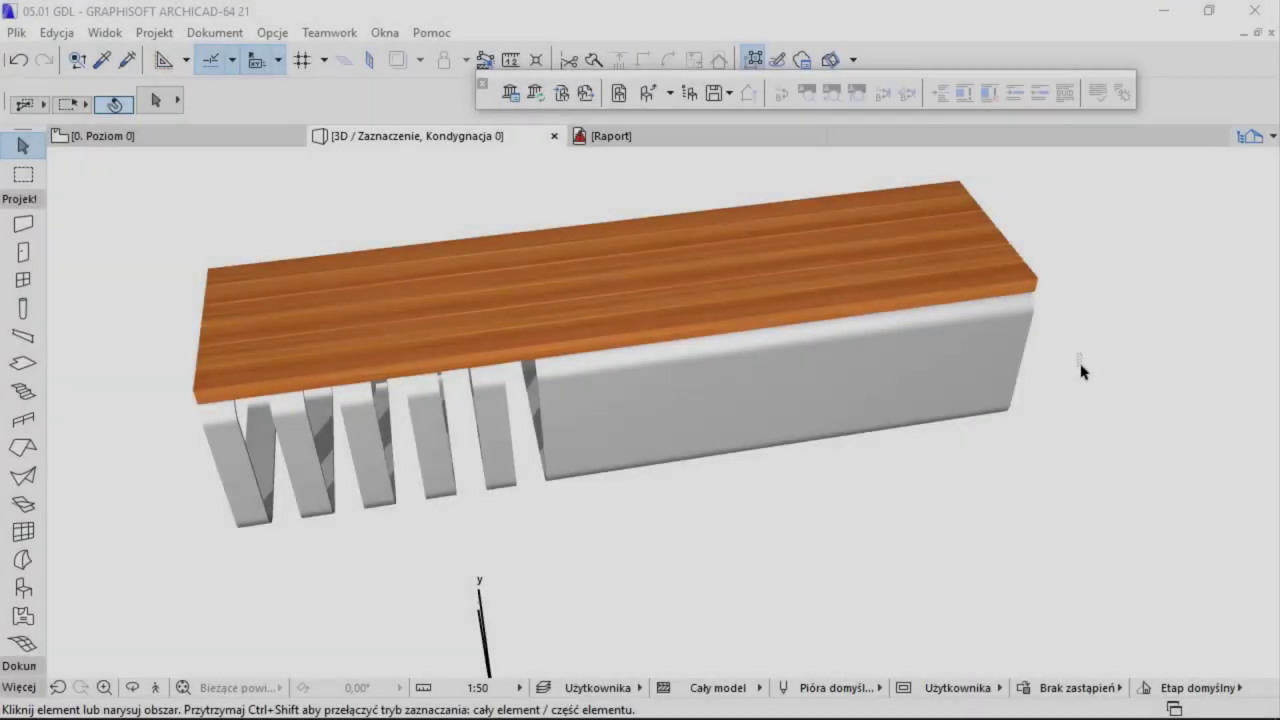
pyautogui.click(1082, 367)
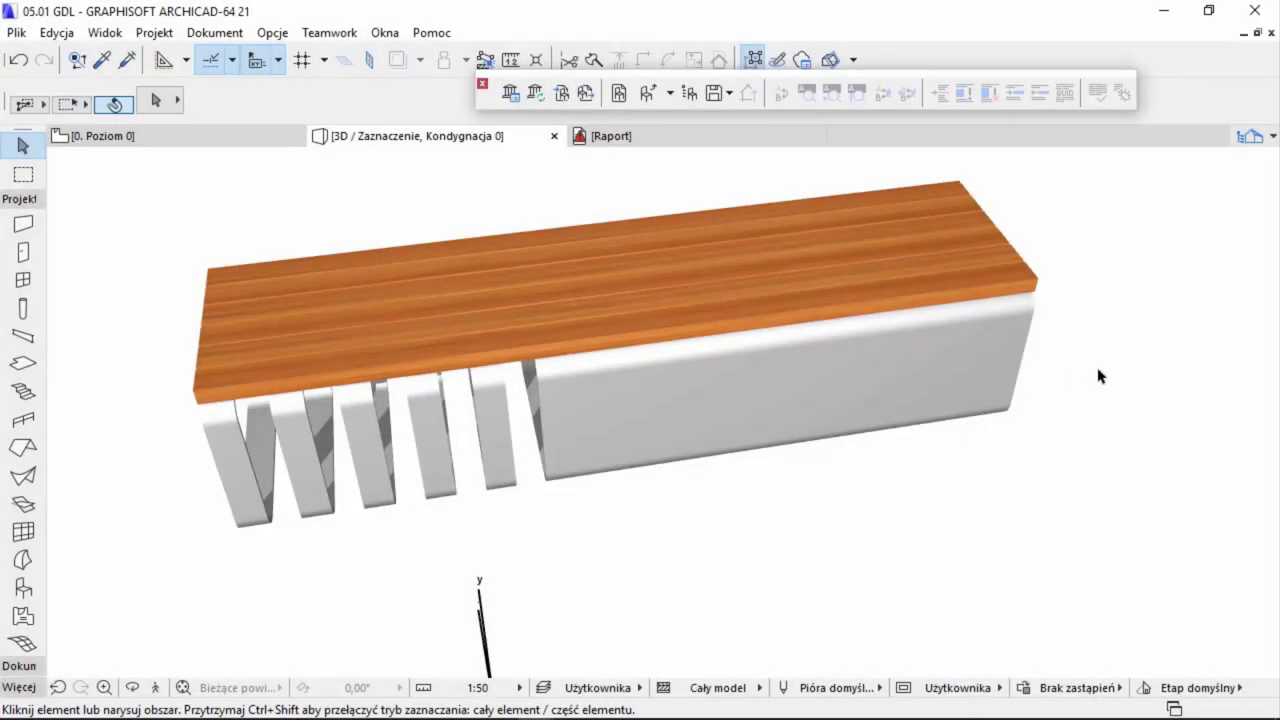
# - Orbit to a more frontal angle, recheck the bench settings, and go to the level 0 floor plan
pyautogui.moveTo(1083, 367)
pyautogui.mouseDown()
pyautogui.moveTo(1029, 348)
pyautogui.moveTo(986, 303)
pyautogui.moveTo(723, 249)
pyautogui.moveTo(694, 209)
pyautogui.moveTo(817, 306)
pyautogui.moveTo(889, 317)
pyautogui.moveTo(897, 365)
pyautogui.mouseUp()
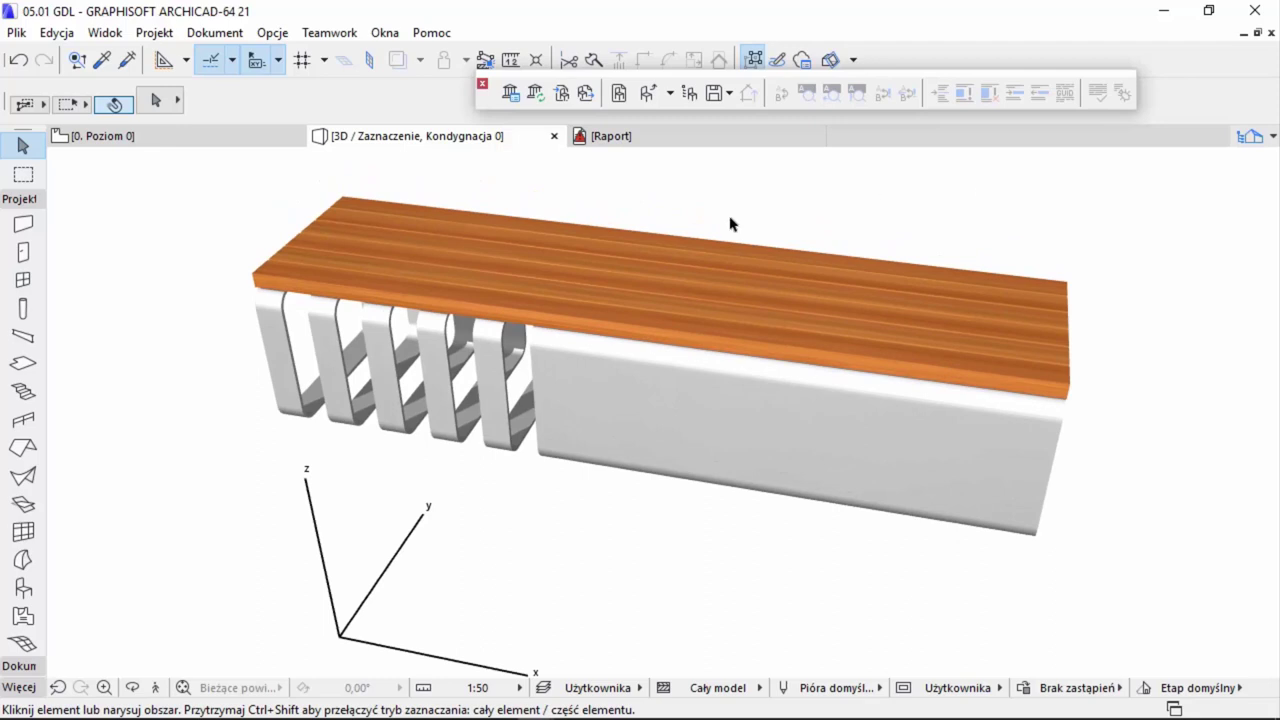
pyautogui.click(856, 337)
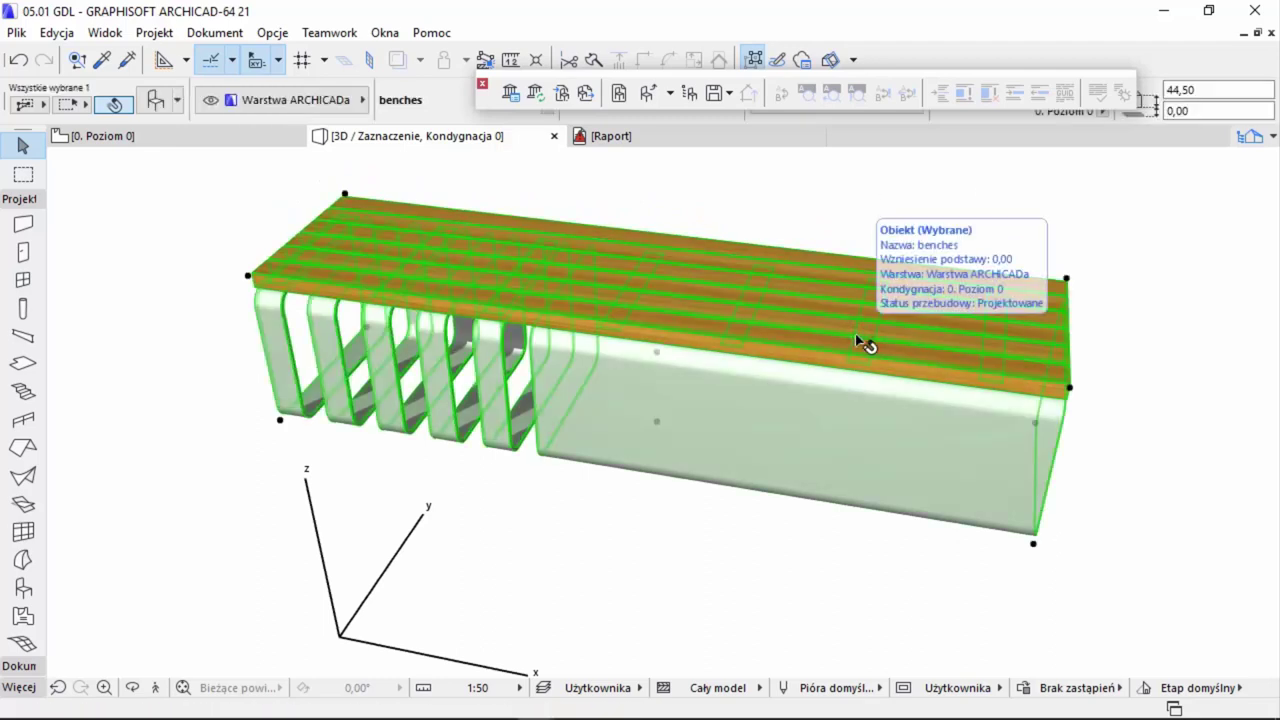
pyautogui.doubleClick(866, 338)
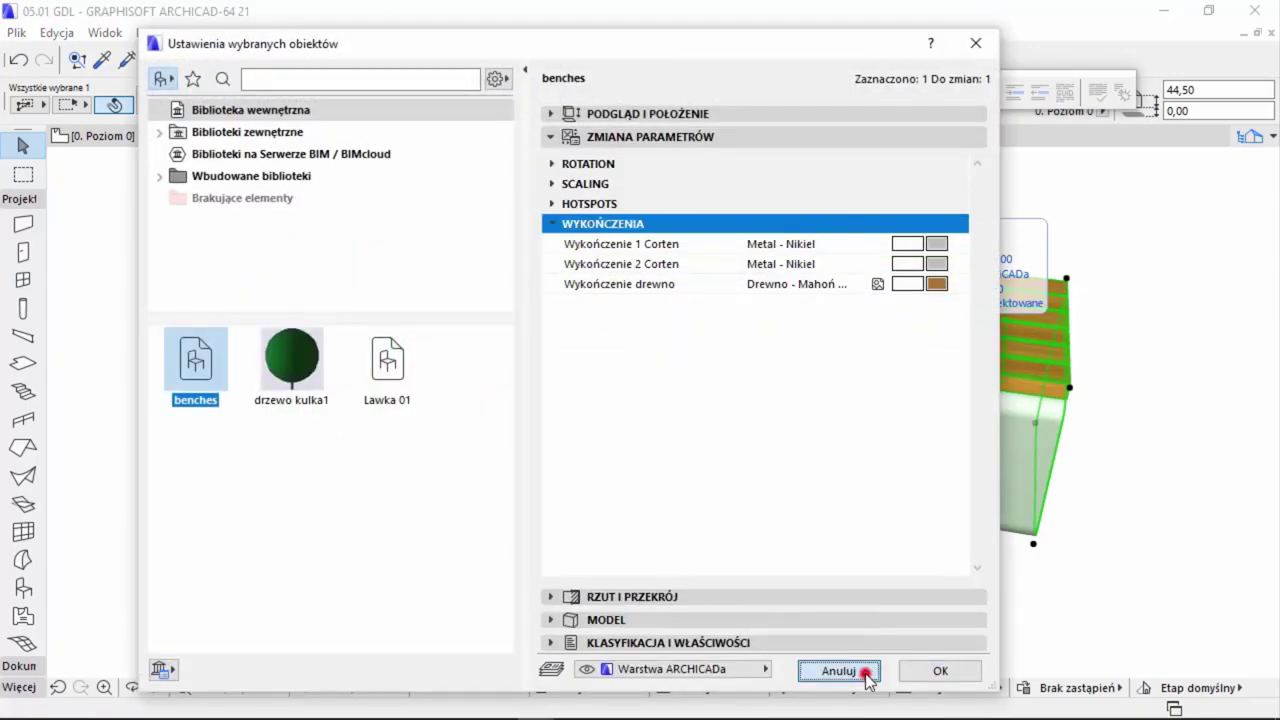
pyautogui.click(866, 674)
pyautogui.press('F2')
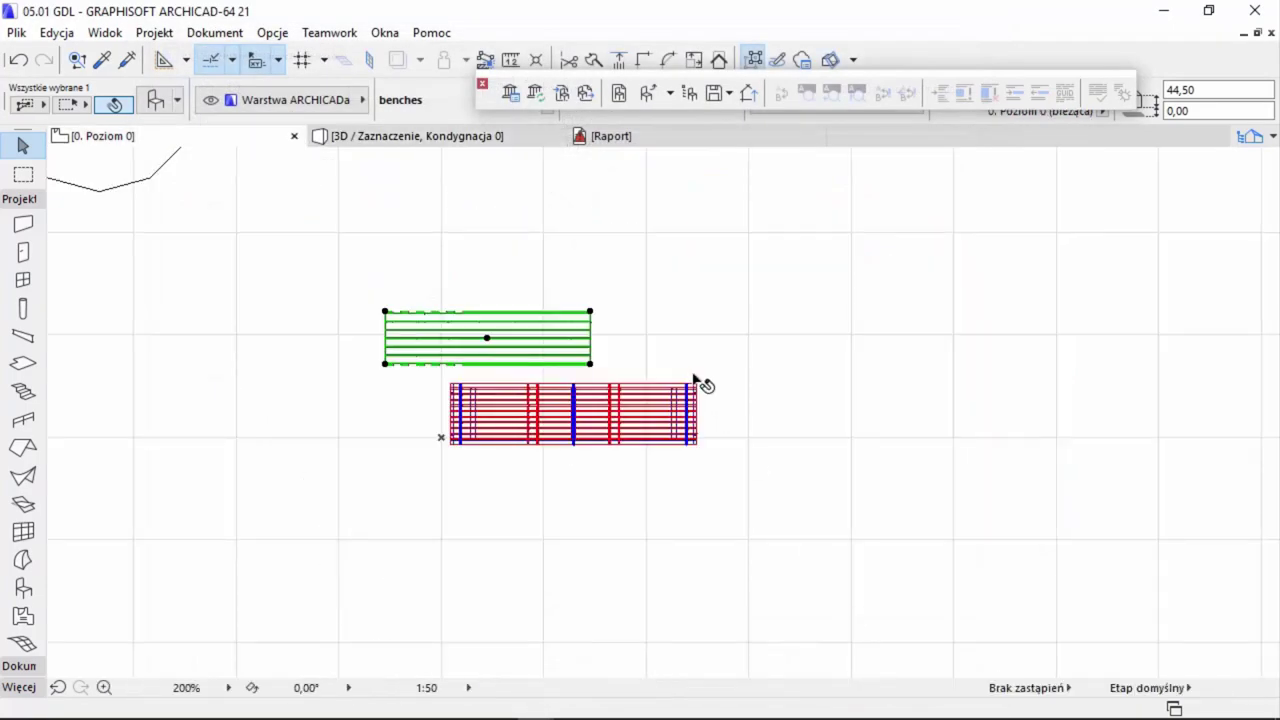
# - Change the Lawka 01 bench's height to 120 in its Object Settings, then deselect it
pyautogui.click(700, 387)
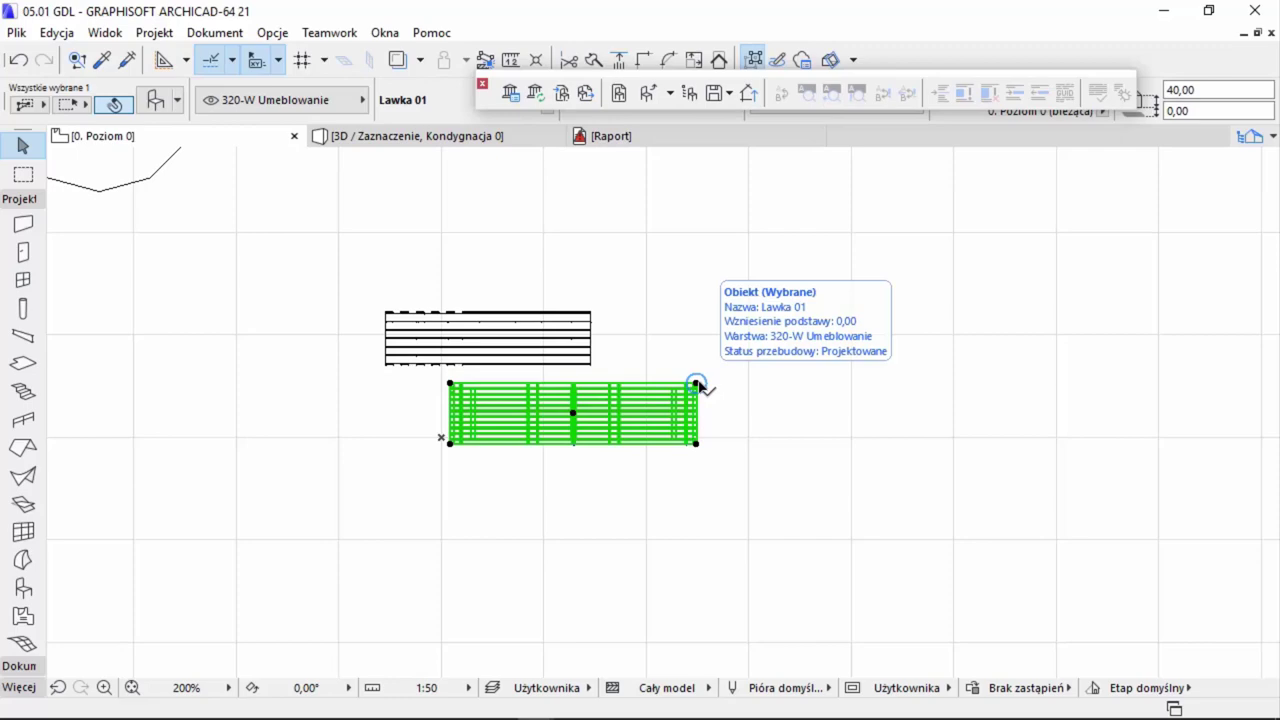
pyautogui.doubleClick(700, 387)
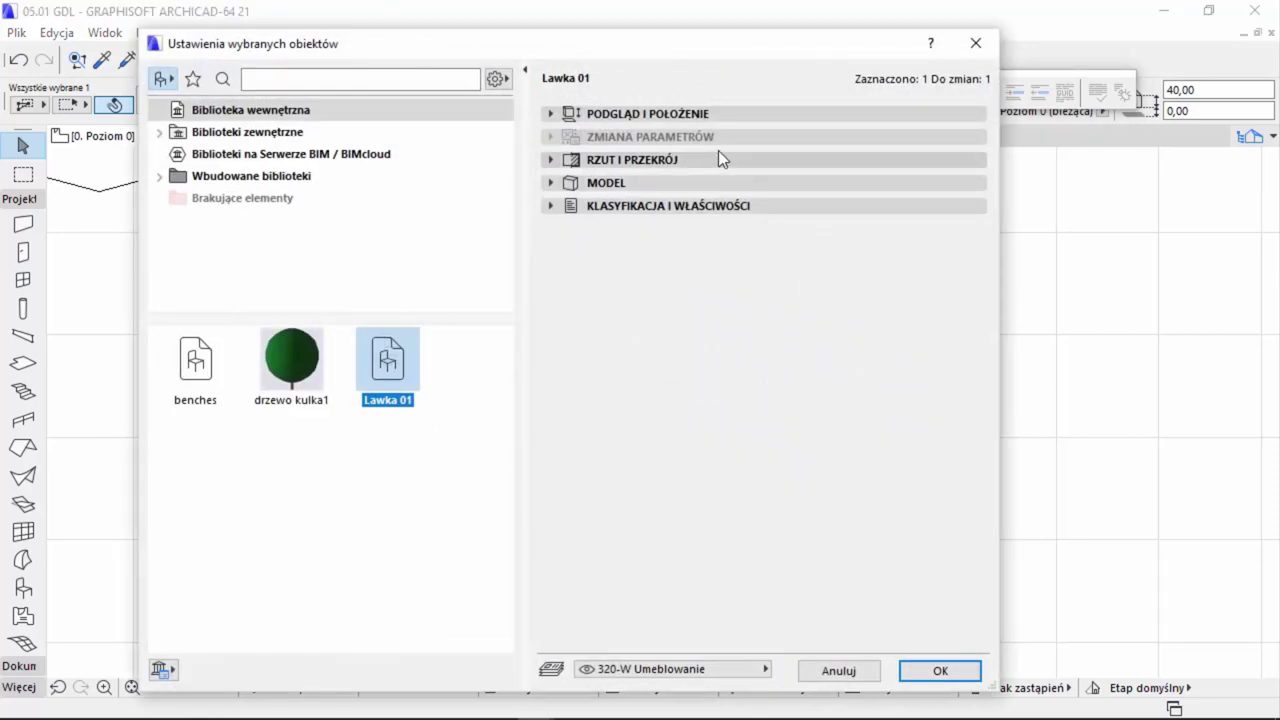
pyautogui.click(549, 114)
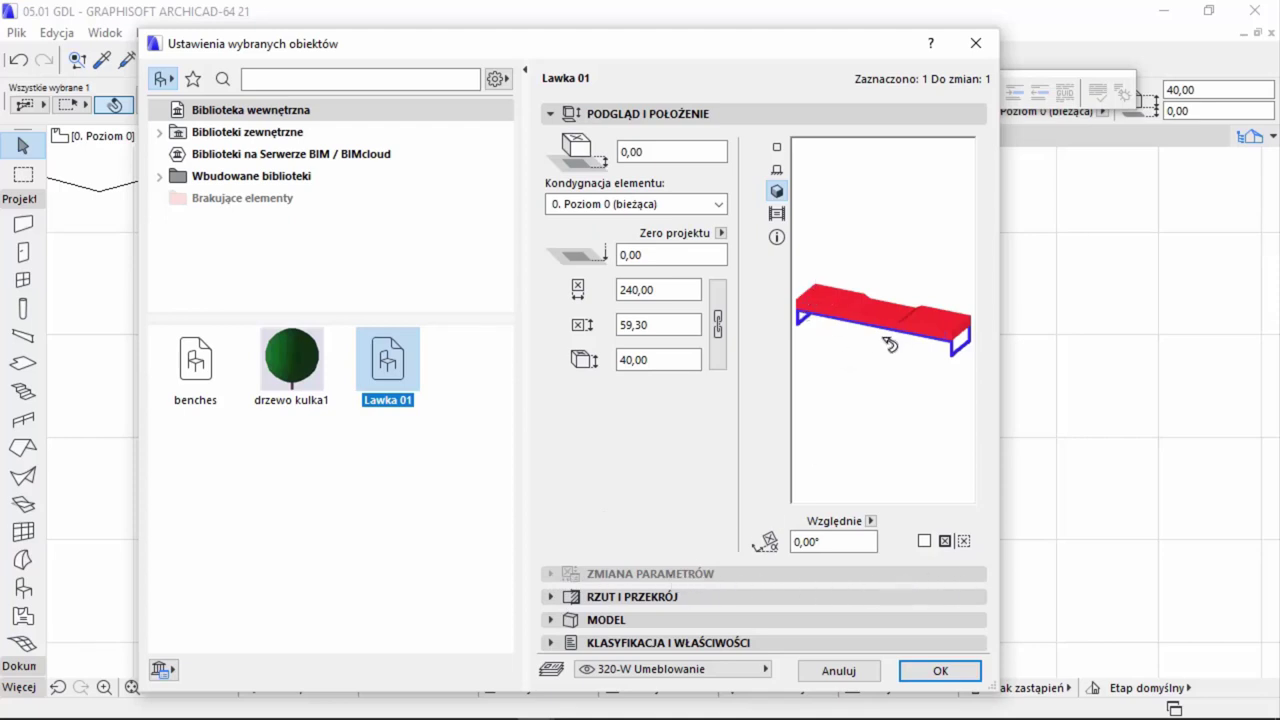
pyautogui.click(644, 362)
pyautogui.write('120')
pyautogui.click(690, 325)
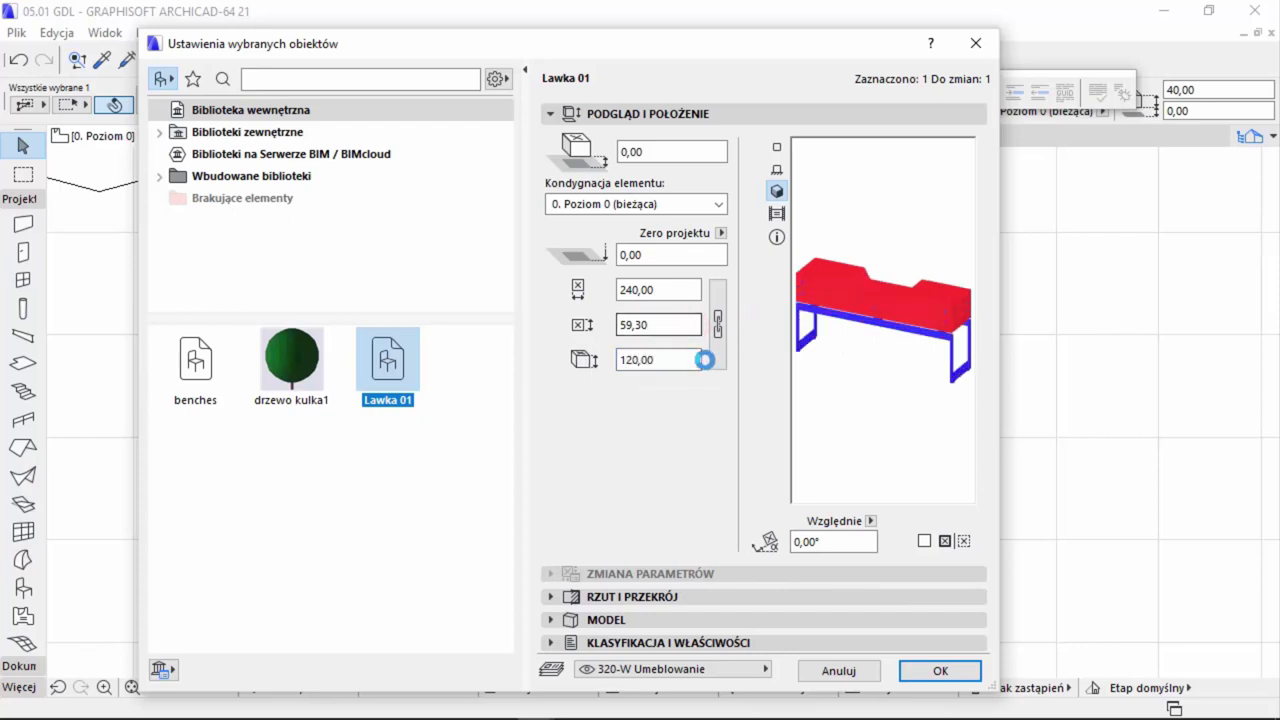
pyautogui.click(667, 360)
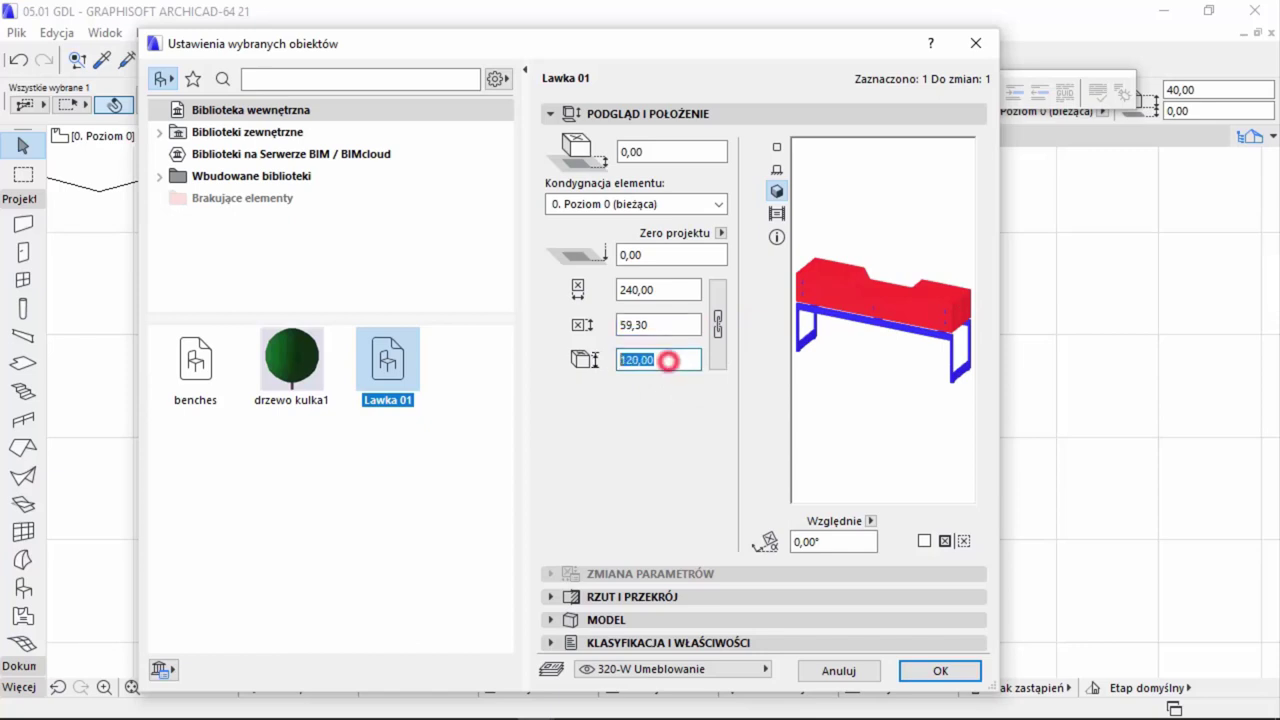
pyautogui.press('Return')
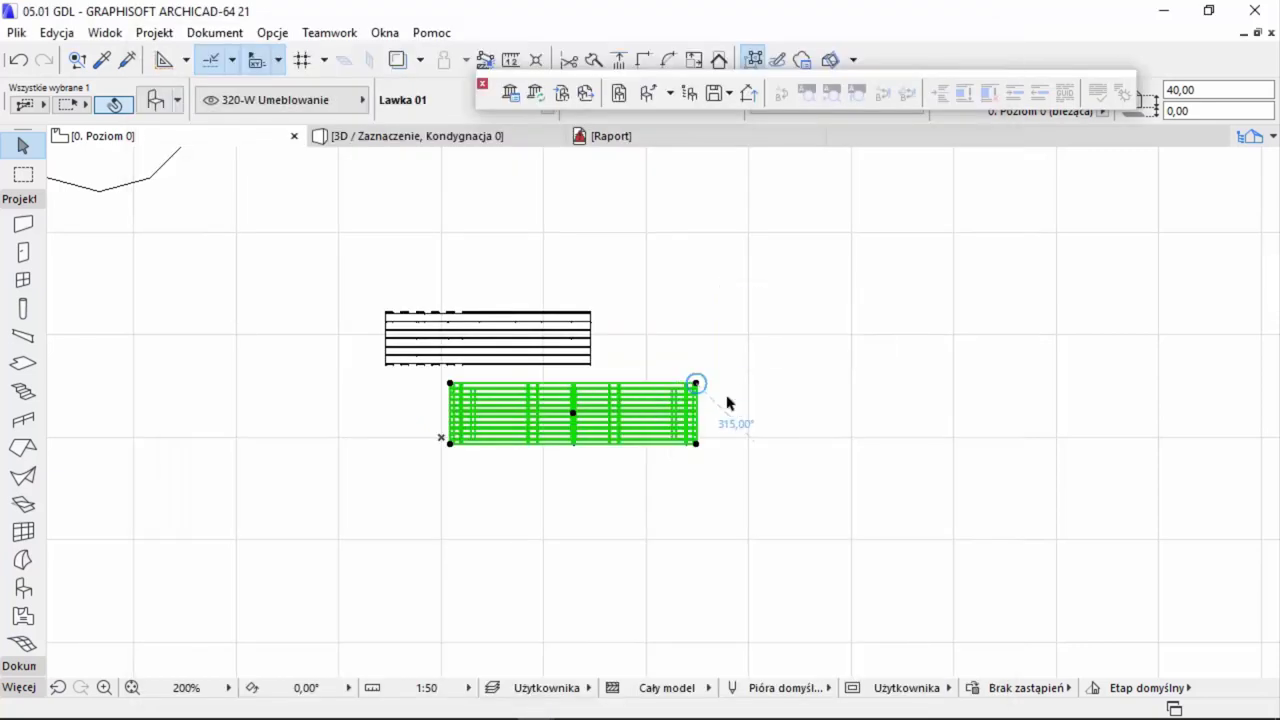
pyautogui.click(727, 377)
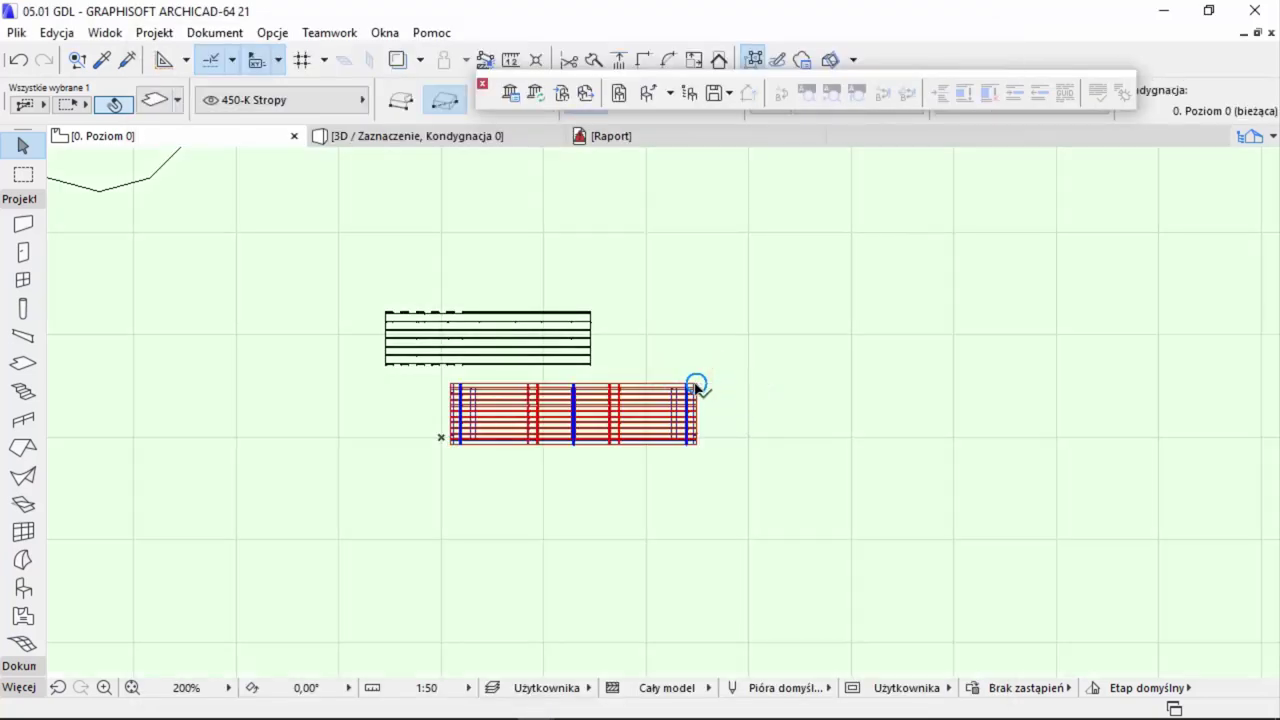
# - Open Lawka 01 in the GDL editor and list its parameters (A 240,00, B 59,30, ZZYZX 40,00)
pyautogui.click(697, 385)
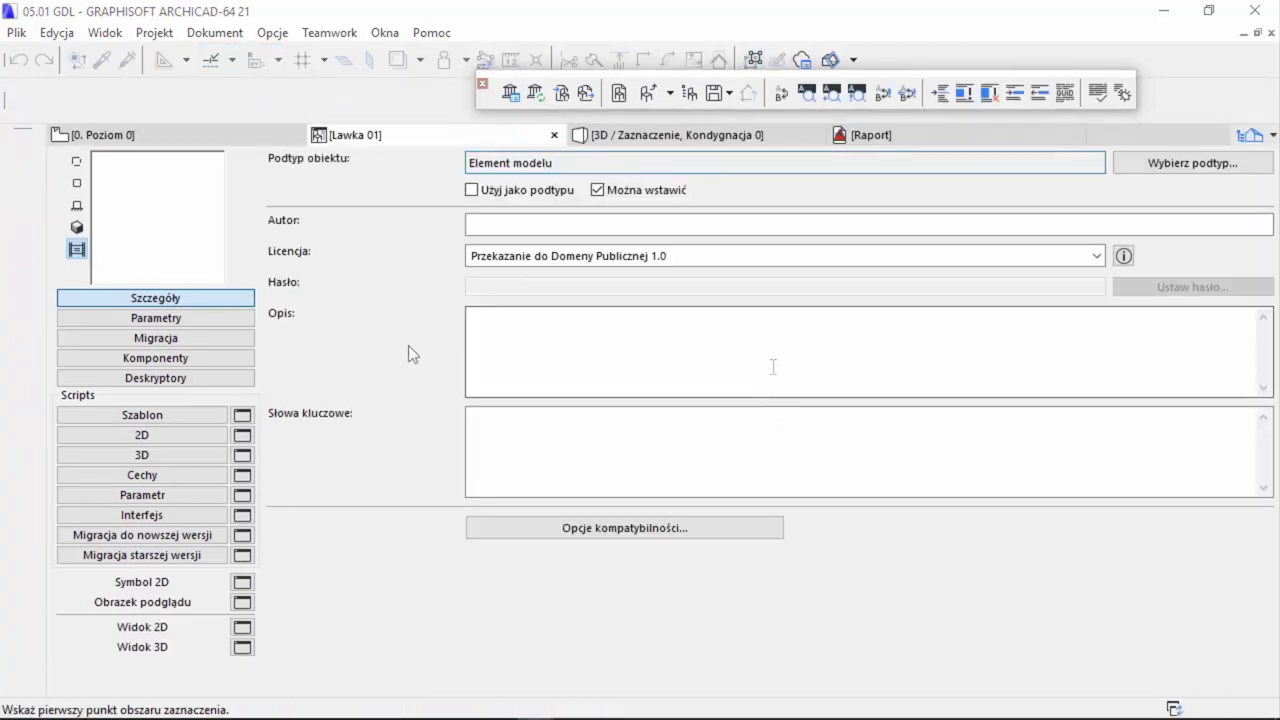
pyautogui.click(409, 346)
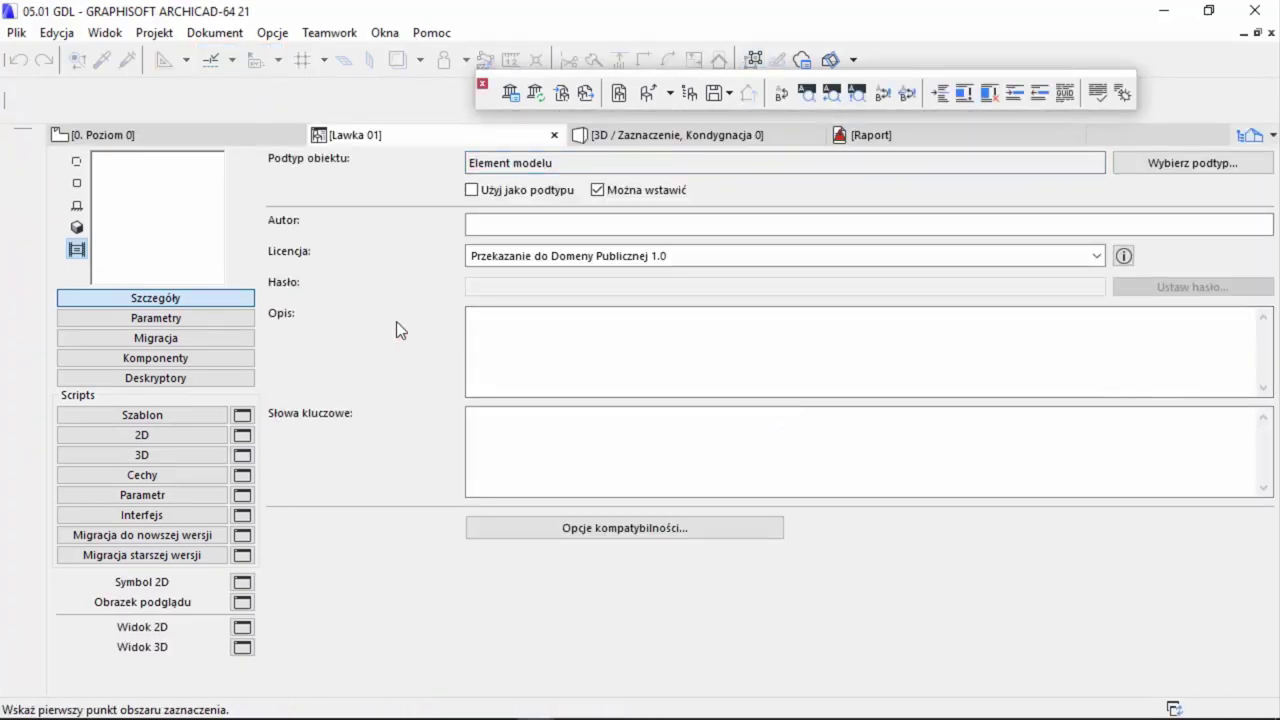
pyautogui.click(196, 316)
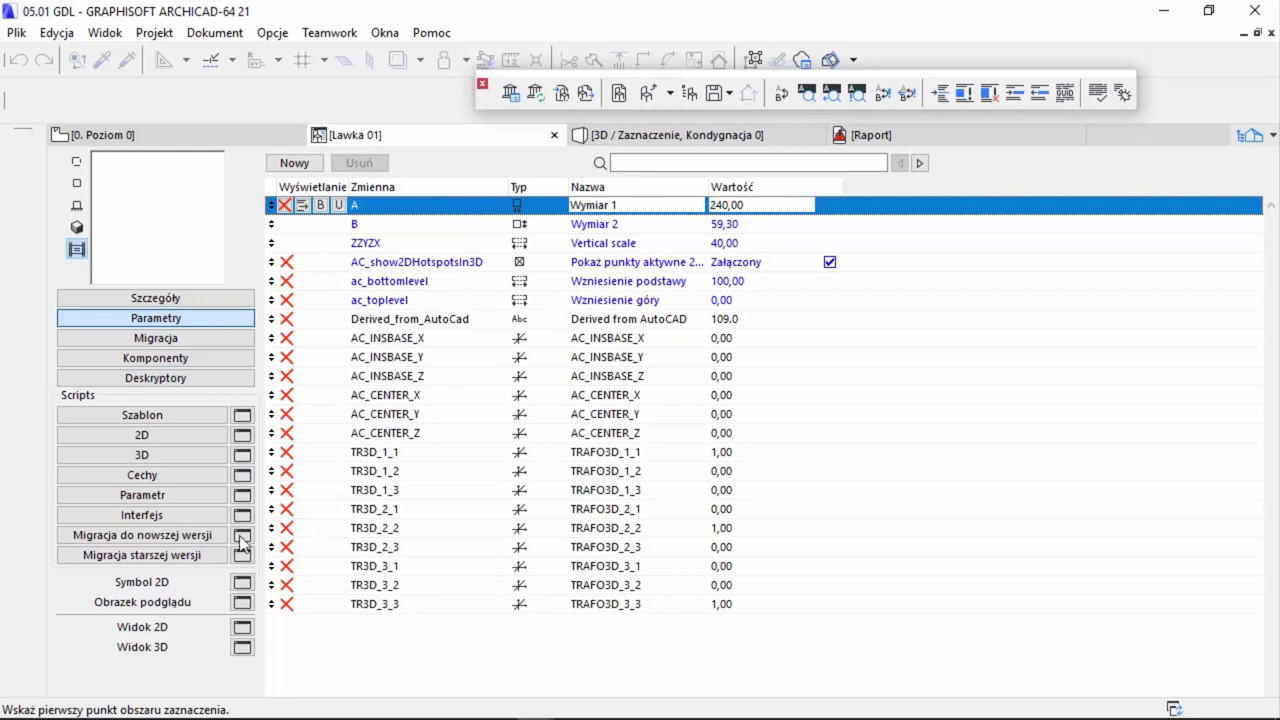
pyautogui.click(180, 456)
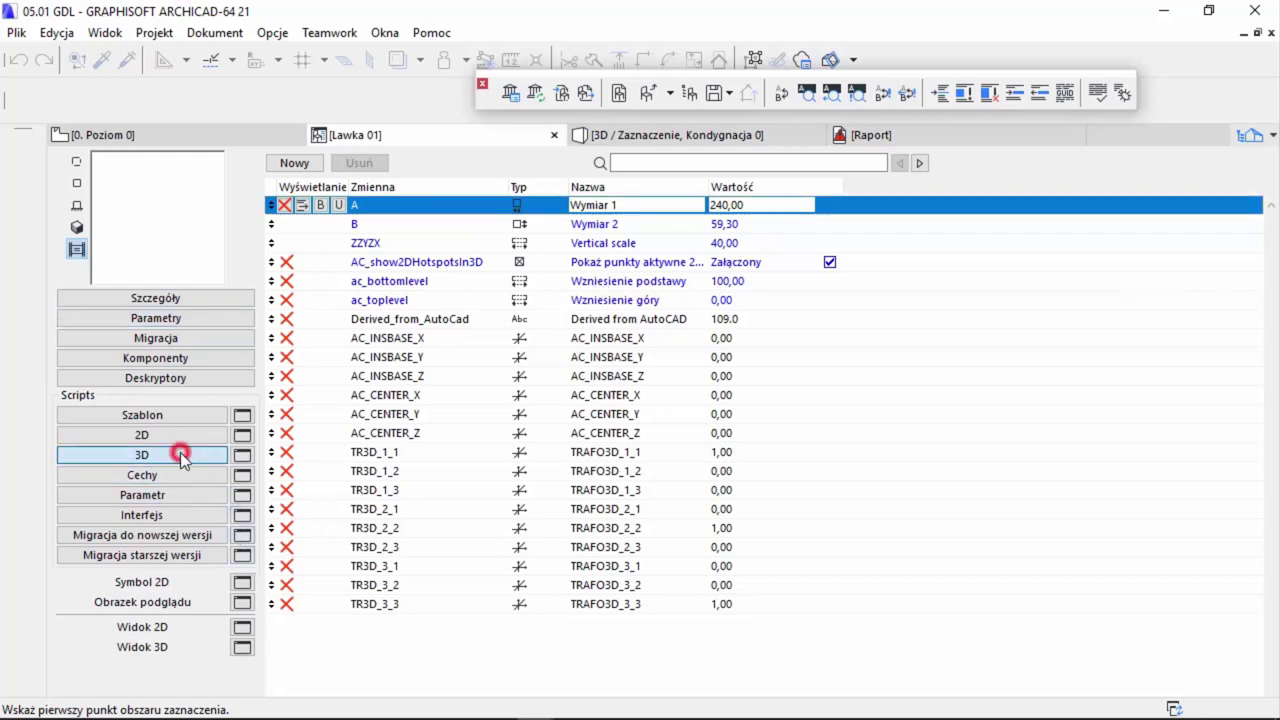
# - Select the whole MATERIAL 0 line in the Lawka 01 3D script
pyautogui.click(487, 441)
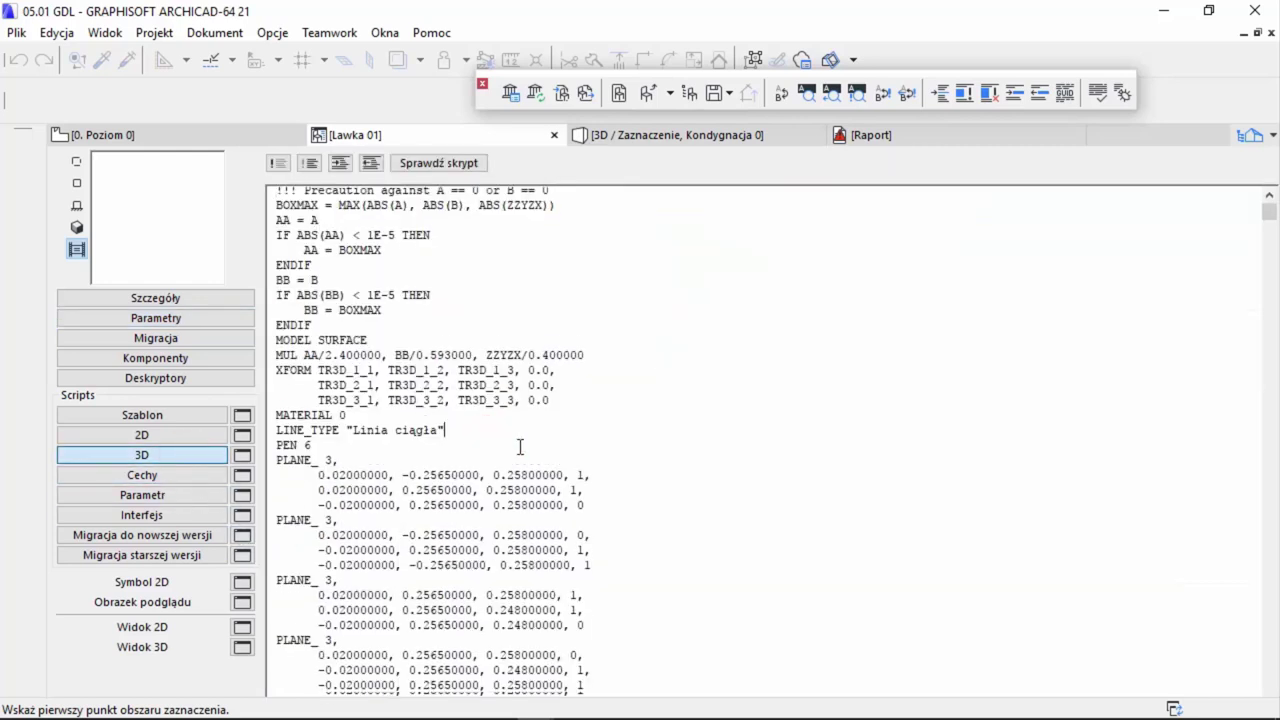
pyautogui.scroll(-2, 517, 446)
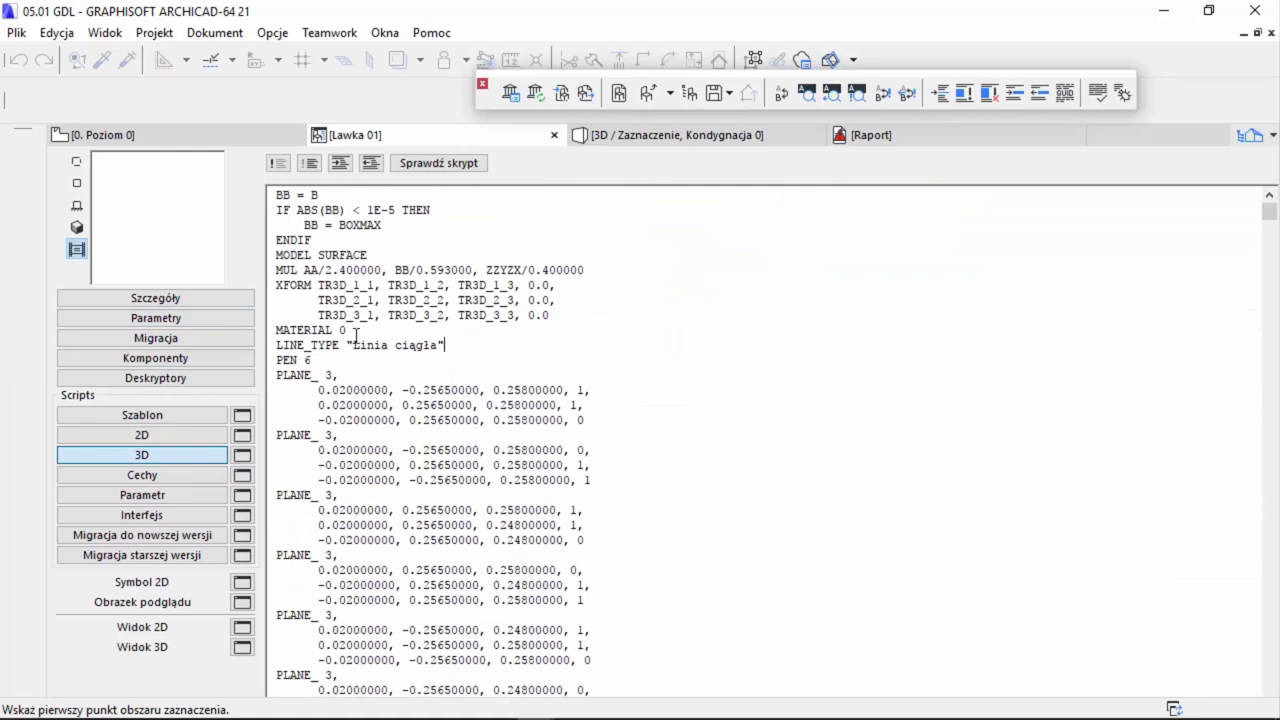
pyautogui.moveTo(358, 330); pyautogui.dragTo(274, 330)
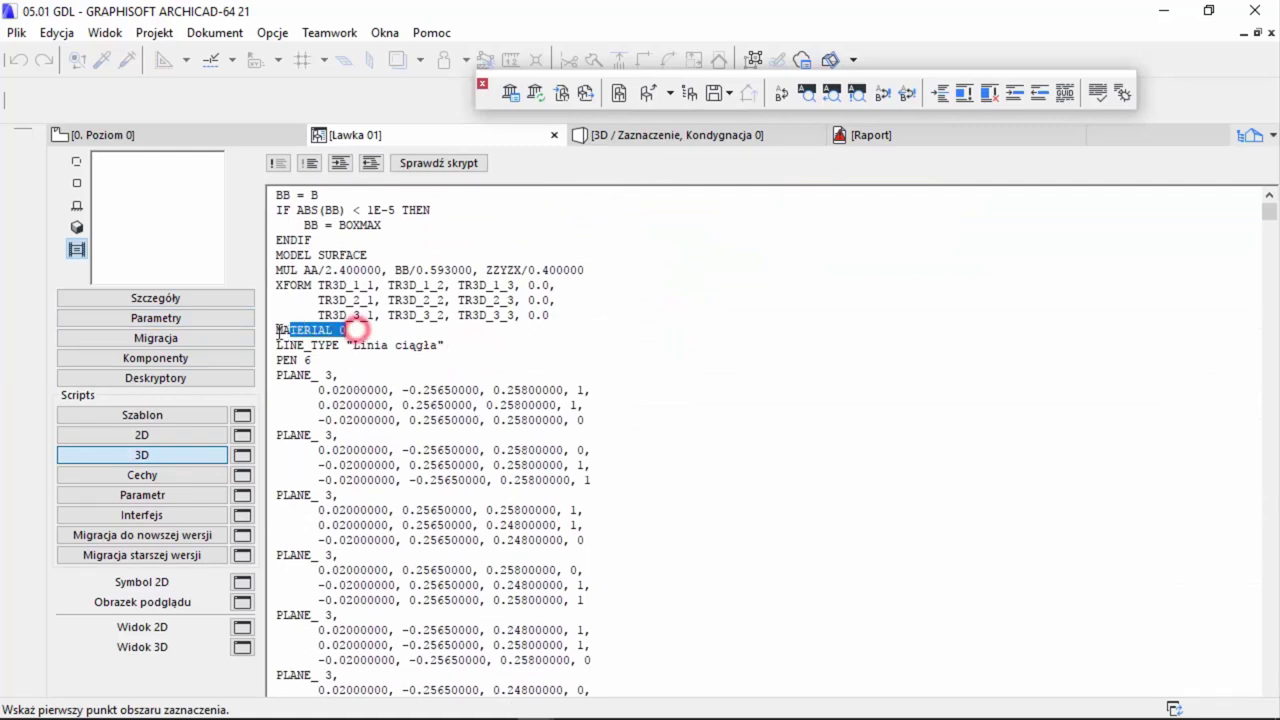
pyautogui.click(376, 325)
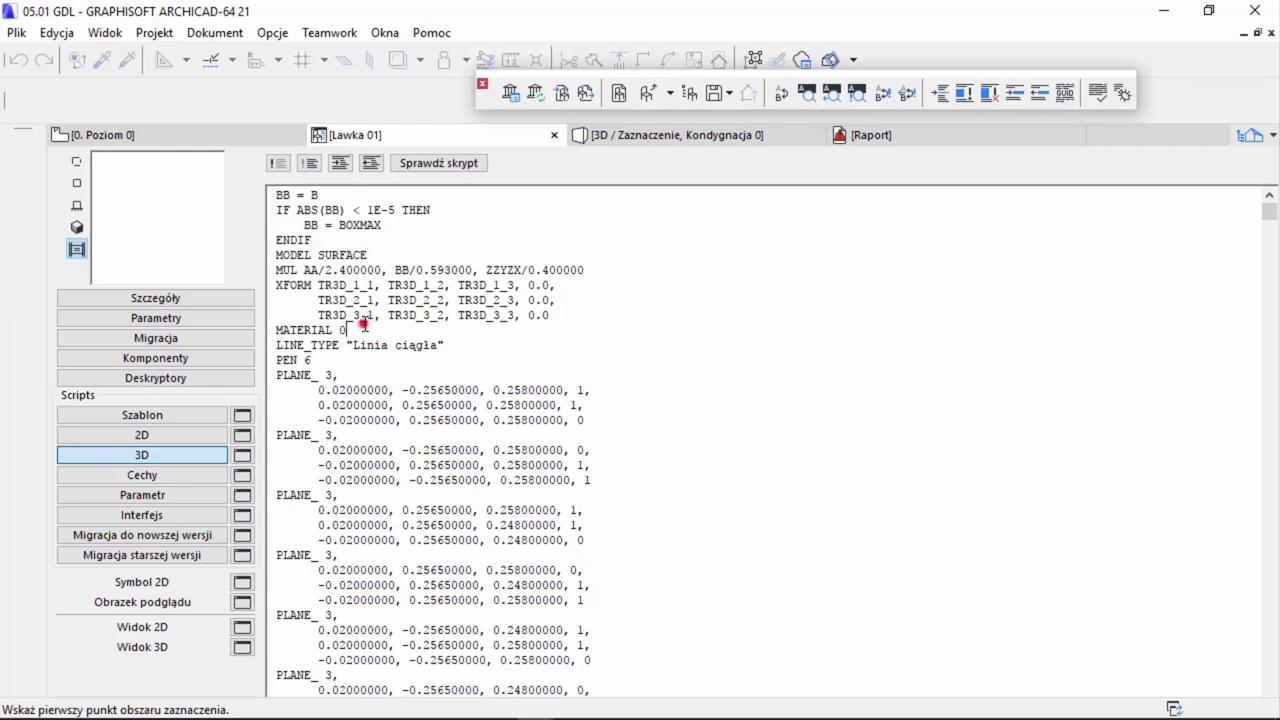
pyautogui.tripleClick(364, 325)
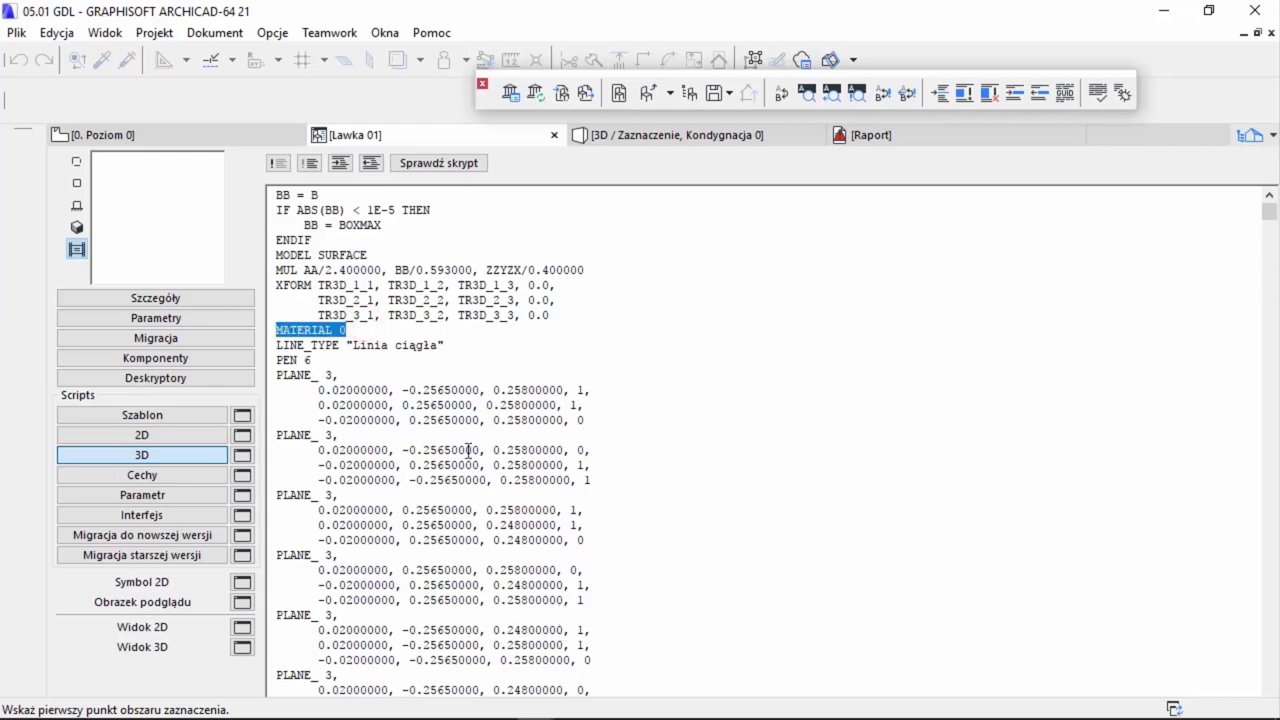
pyautogui.scroll(-1, 448, 560)
pyautogui.scroll(-1, 448, 560)
pyautogui.scroll(2, 448, 560)
pyautogui.moveTo(573, 705)
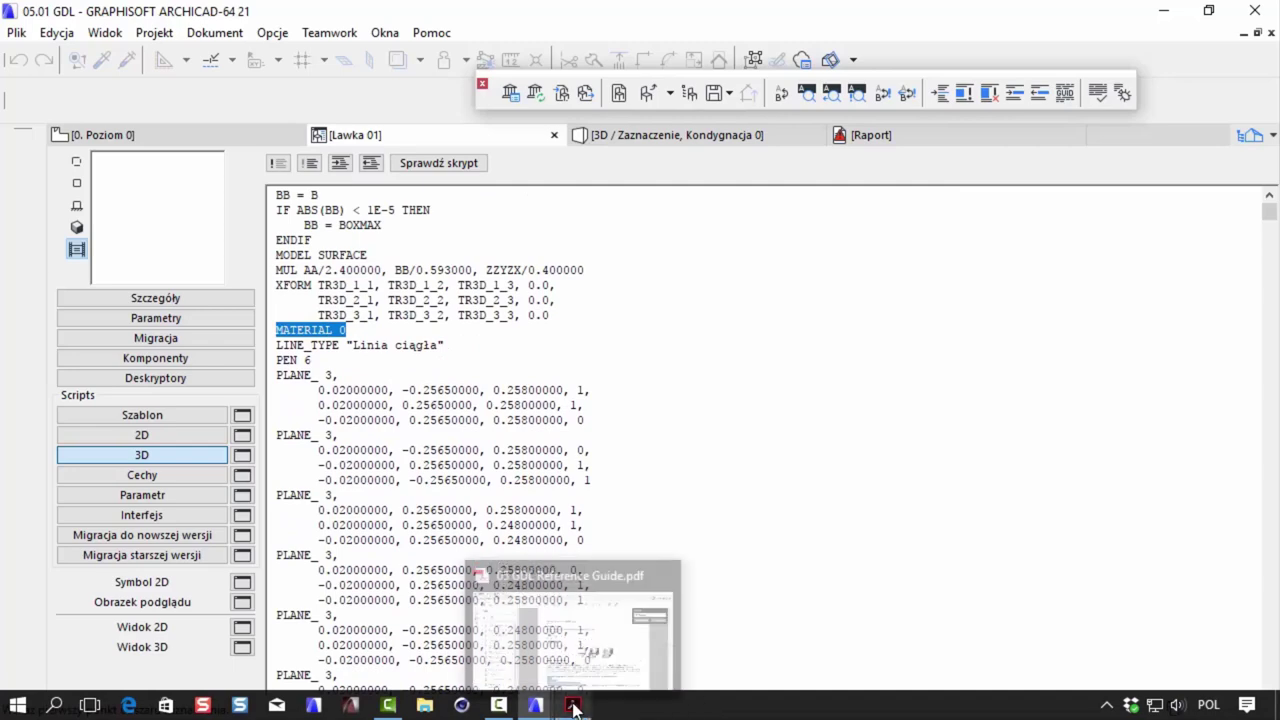
# - Read the MATERIAL 0 explanation on page 226 of the GDL Reference Guide, then return to Archicad
pyautogui.click(548, 627)
pyautogui.click(580, 578)
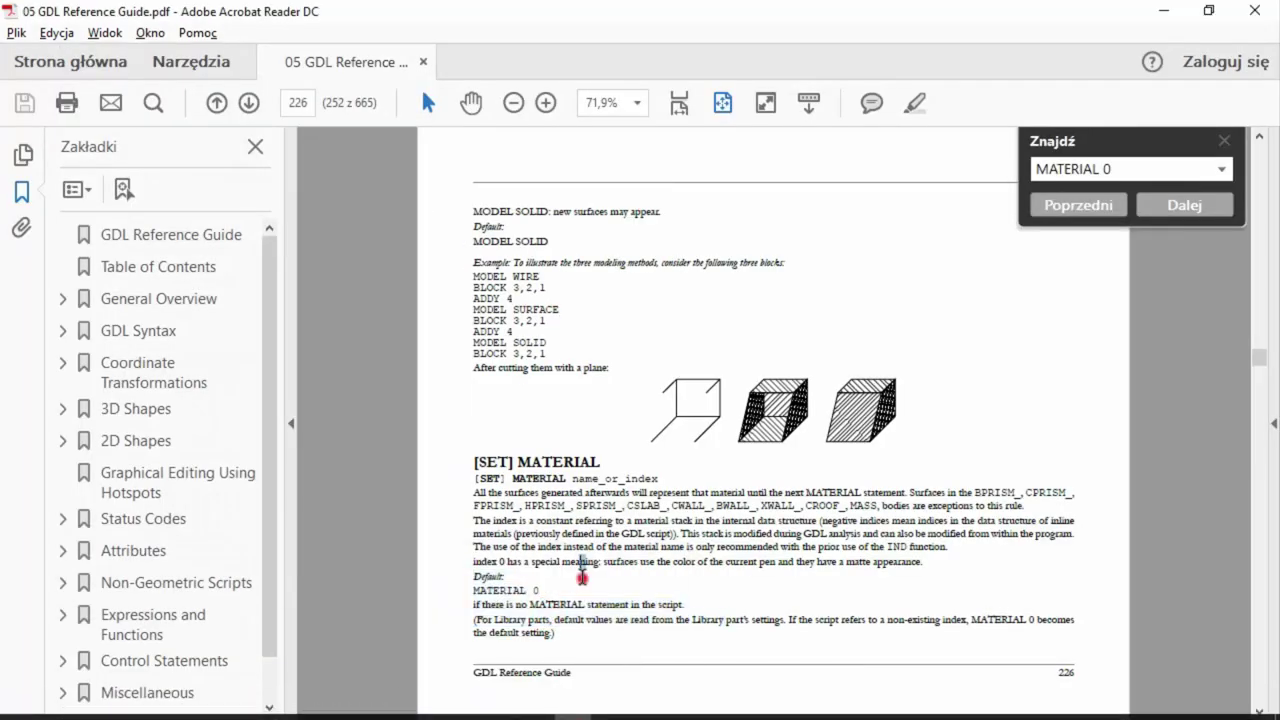
pyautogui.moveTo(545, 590)
pyautogui.mouseDown()
pyautogui.moveTo(528, 604)
pyautogui.moveTo(473, 591)
pyautogui.mouseUp()
pyautogui.click(547, 590)
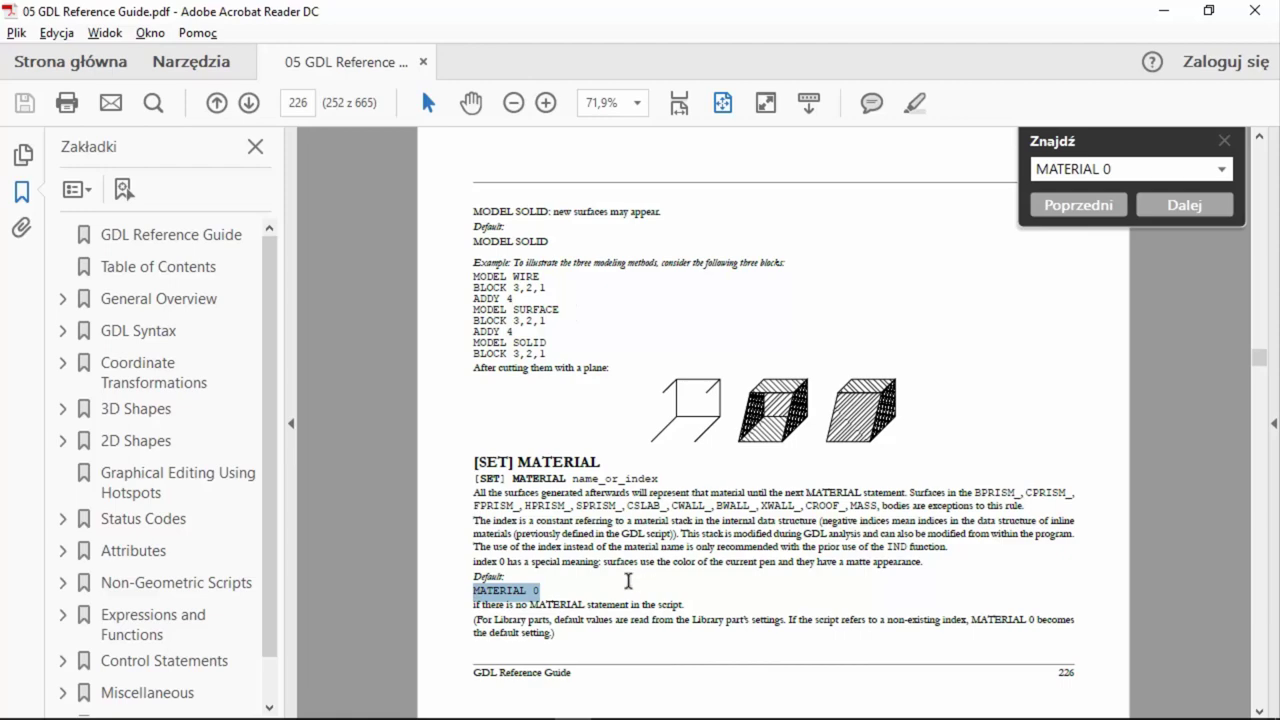
pyautogui.moveTo(547, 590); pyautogui.dragTo(560, 634)
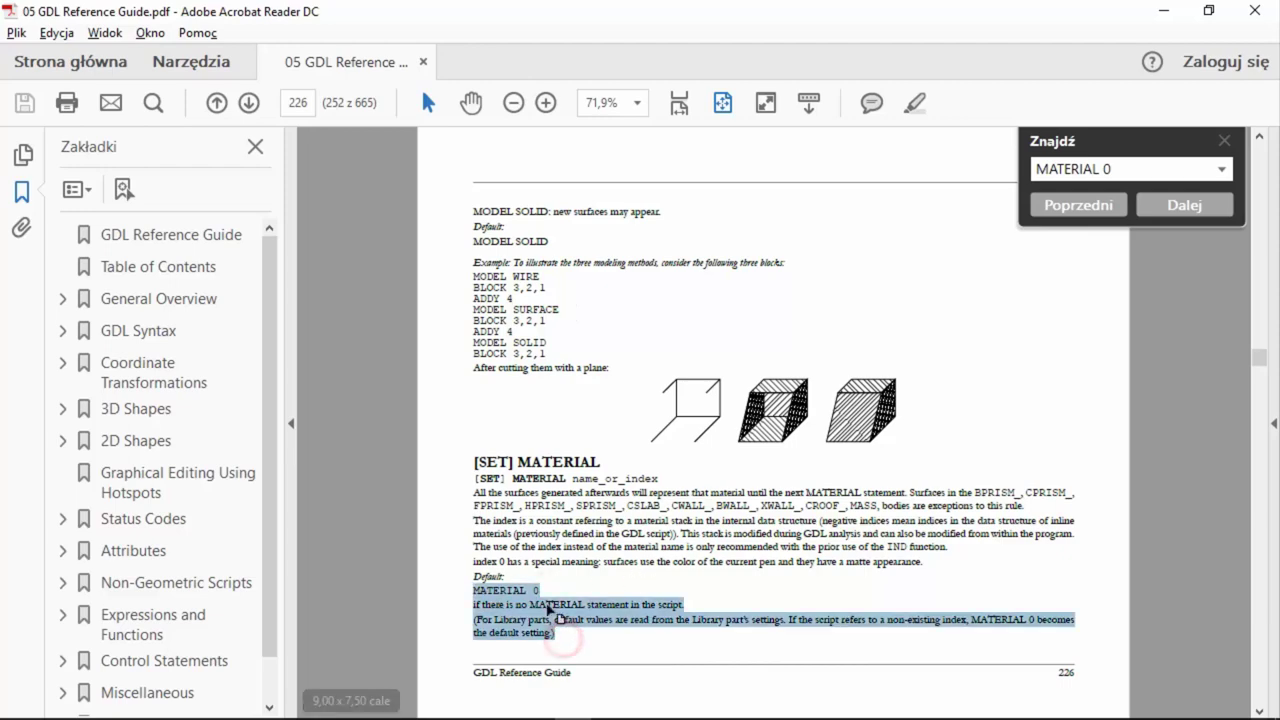
pyautogui.scroll(1, 545, 603)
pyautogui.scroll(1, 570, 500)
pyautogui.scroll(1, 599, 392)
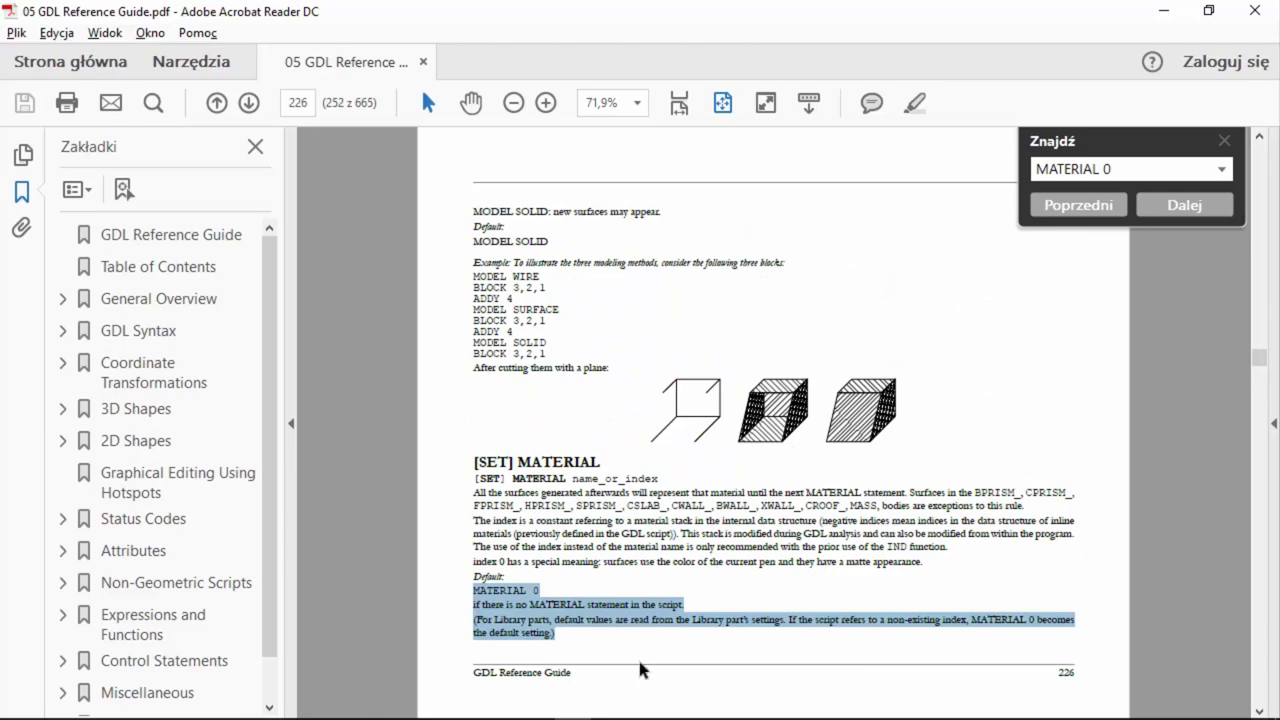
pyautogui.moveTo(536, 704)
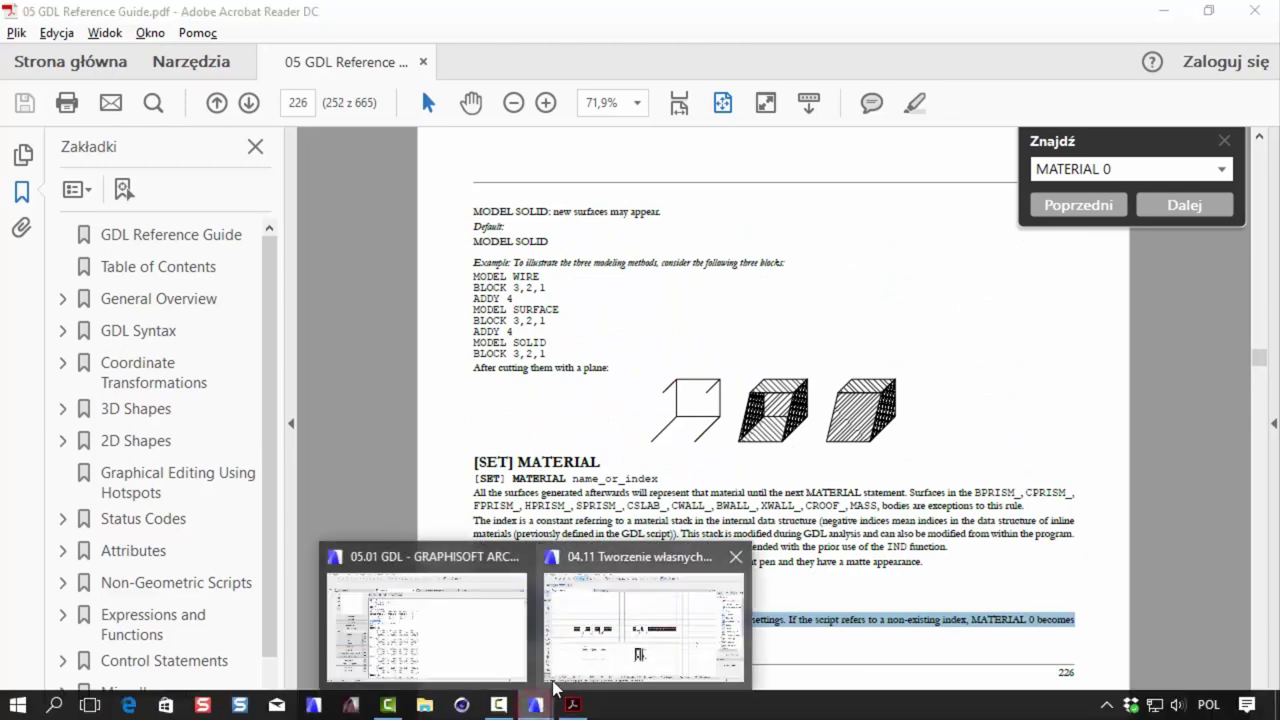
pyautogui.click(462, 643)
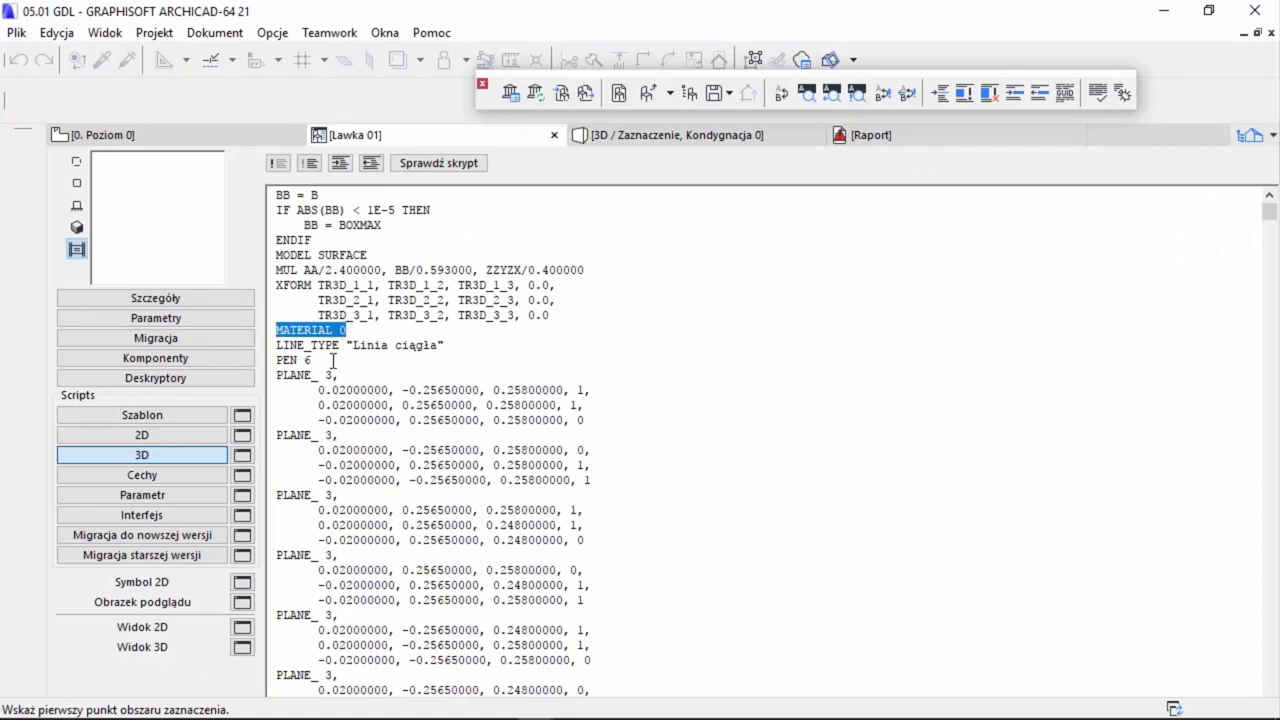
# - Delete the MATERIAL 0 line from the bench's 3D script and check the parameter list
pyautogui.click(364, 333)
pyautogui.press('Delete')
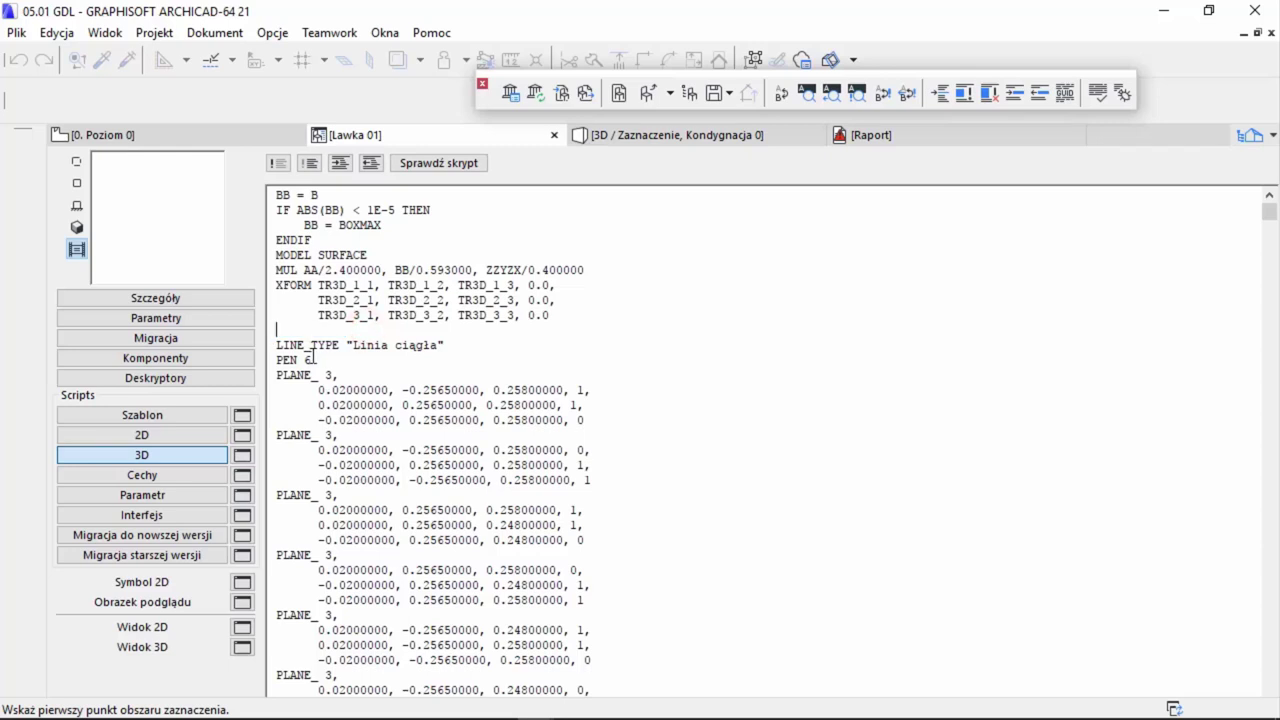
pyautogui.tripleClick(322, 358)
pyautogui.click(138, 318)
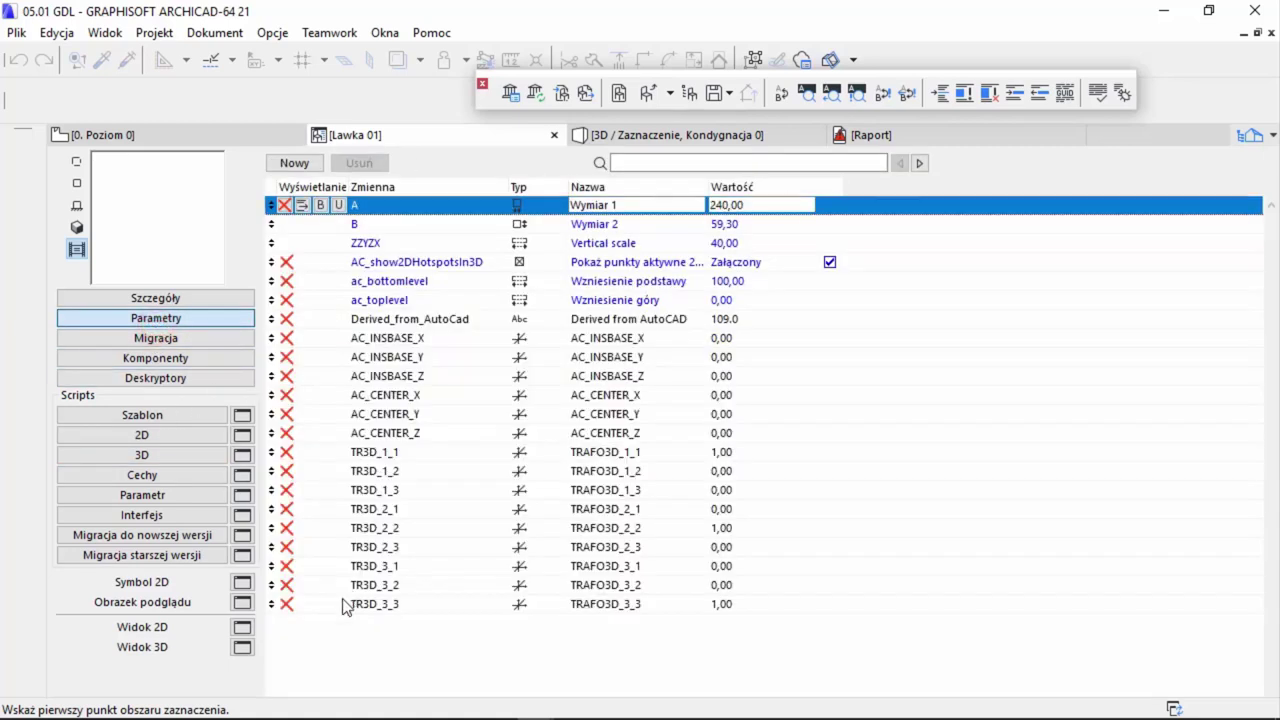
# - Search the 3D script for the PEN statements, then return to the script's top
pyautogui.click(169, 453)
pyautogui.moveTo(314, 360); pyautogui.dragTo(280, 362)
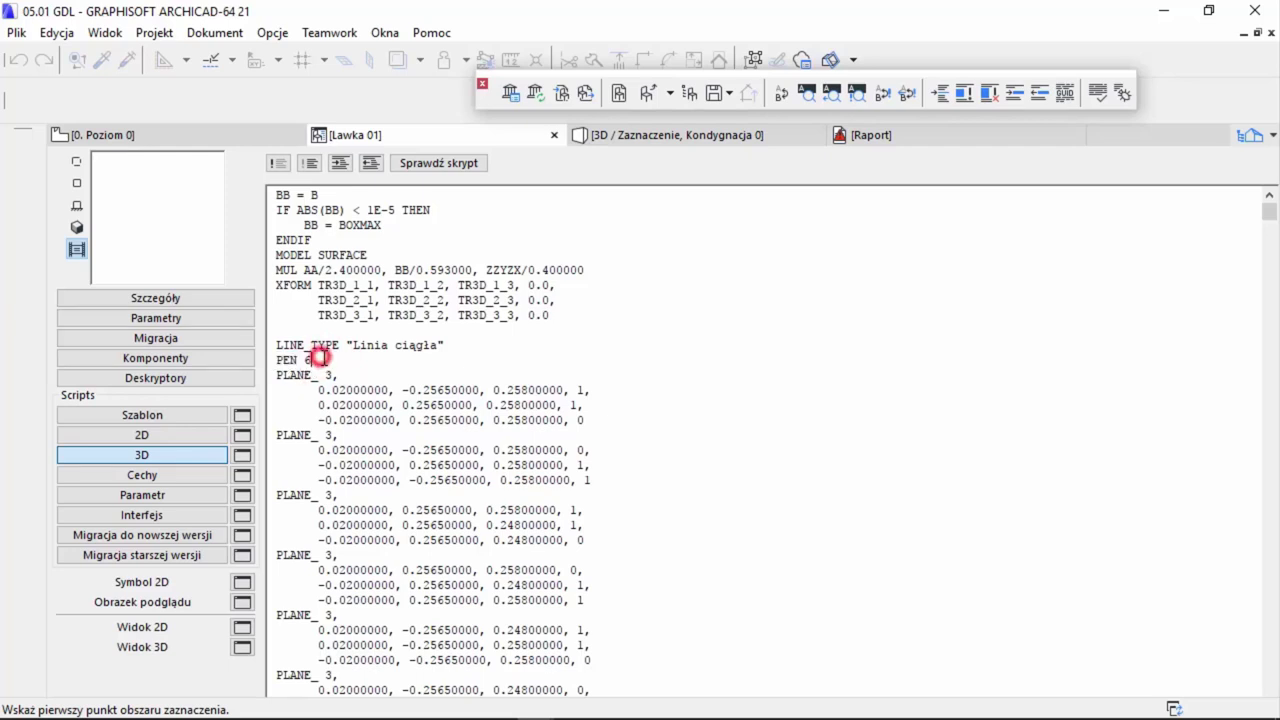
pyautogui.moveTo(320, 358); pyautogui.dragTo(277, 362)
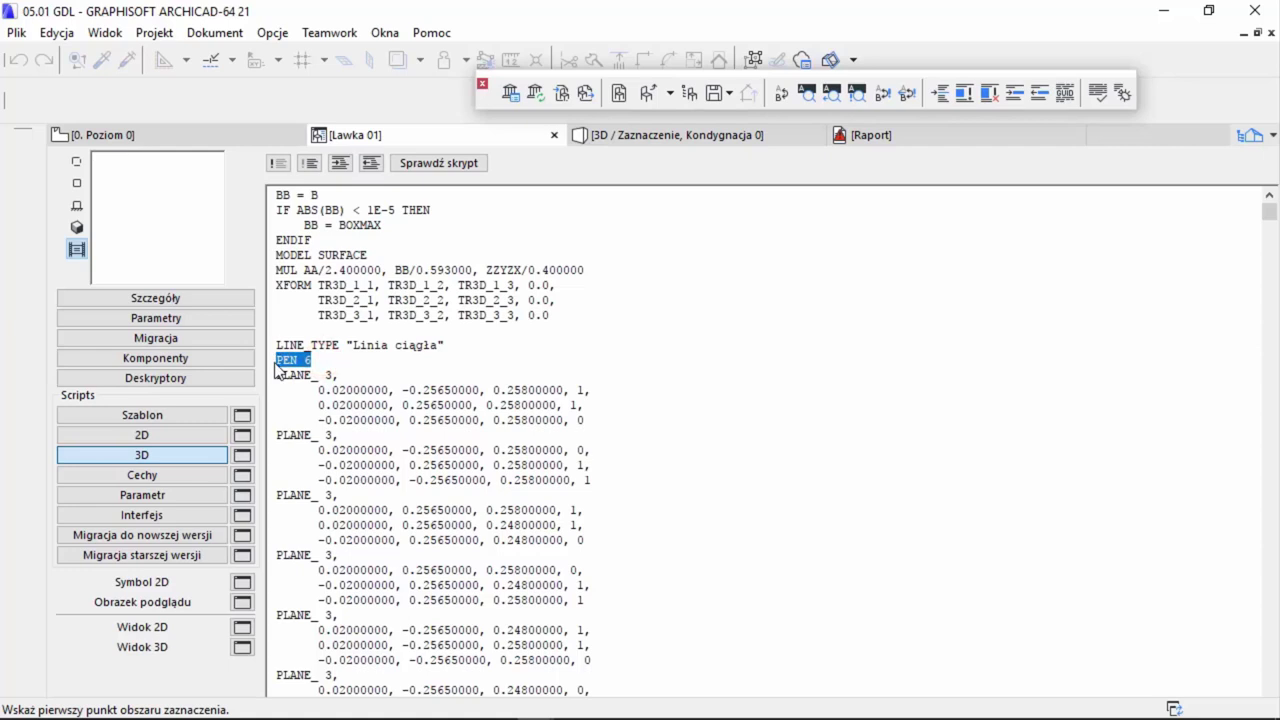
pyautogui.click(381, 388)
pyautogui.moveTo(298, 360); pyautogui.dragTo(279, 364)
pyautogui.click(806, 93)
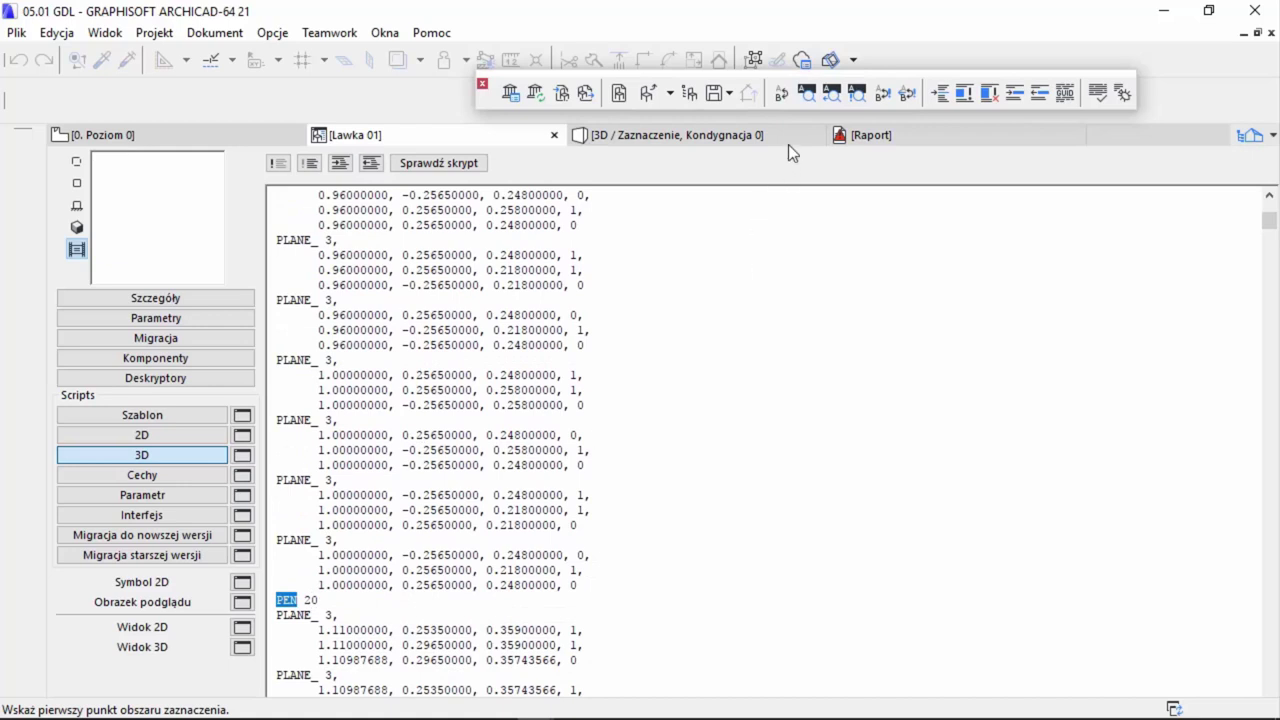
pyautogui.click(806, 93)
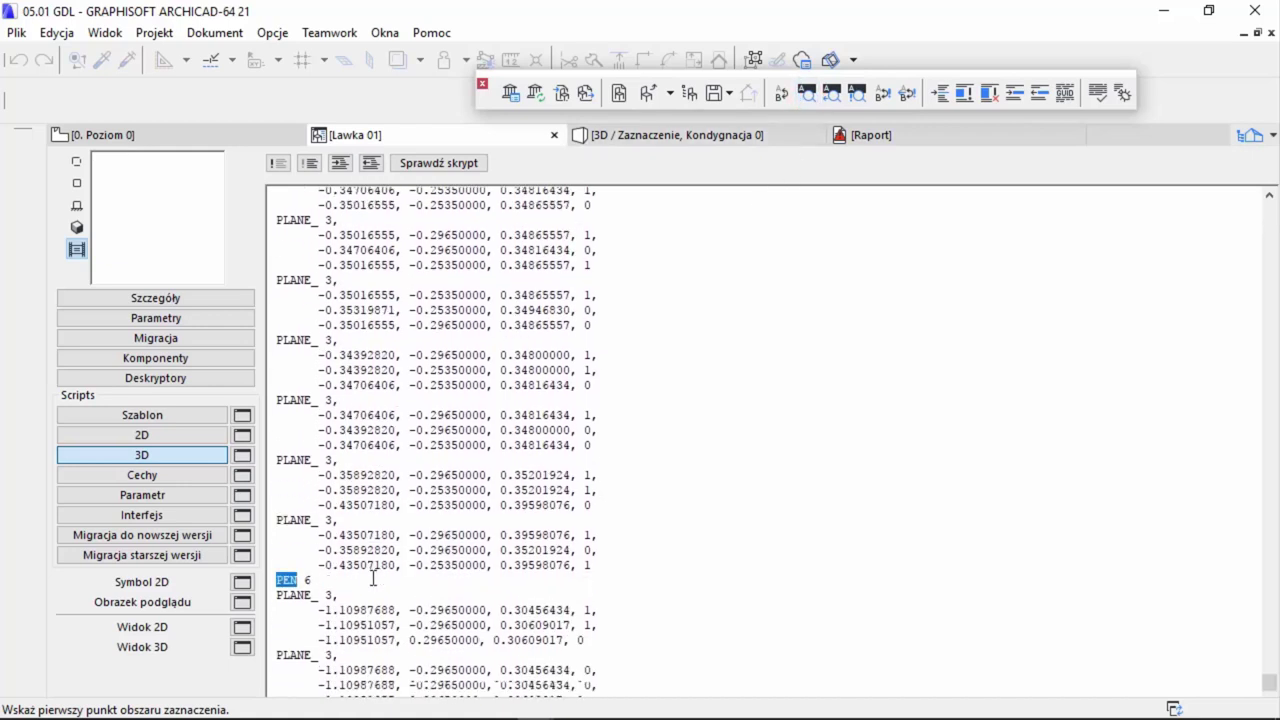
pyautogui.scroll(-1, 372, 580)
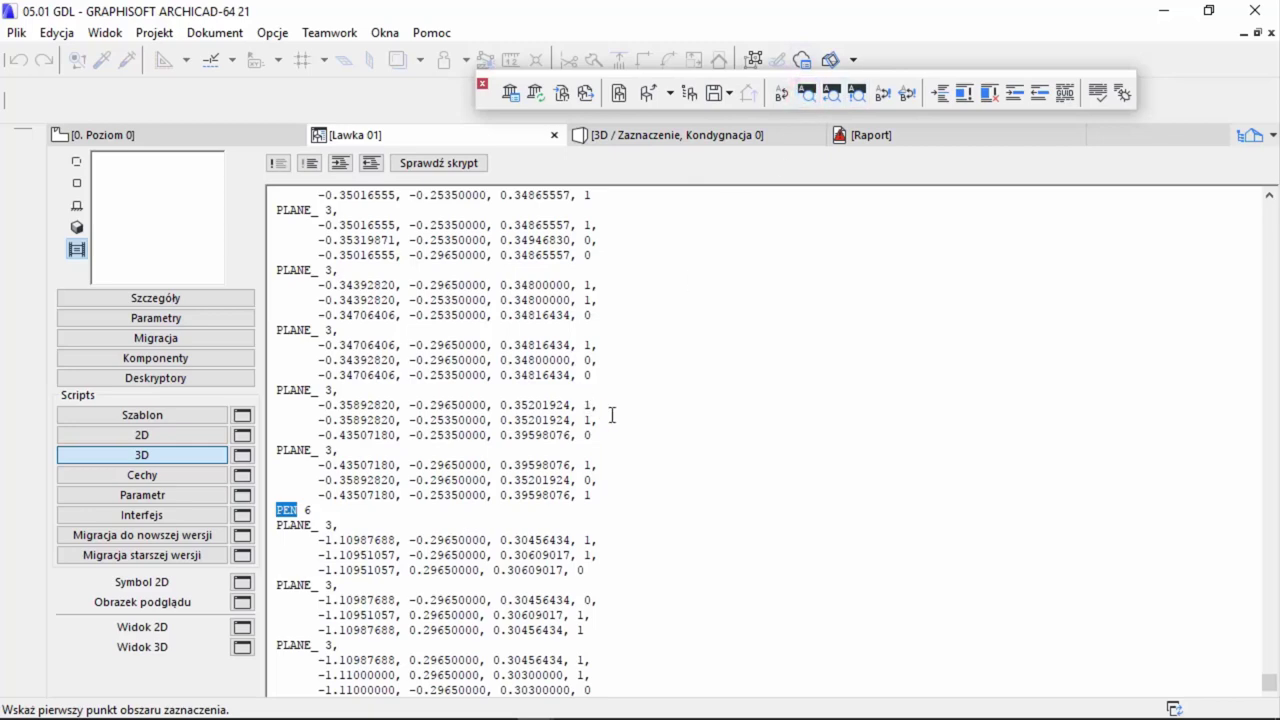
pyautogui.scroll(2, 760, 348)
pyautogui.scroll(2, 760, 348)
pyautogui.scroll(2, 760, 348)
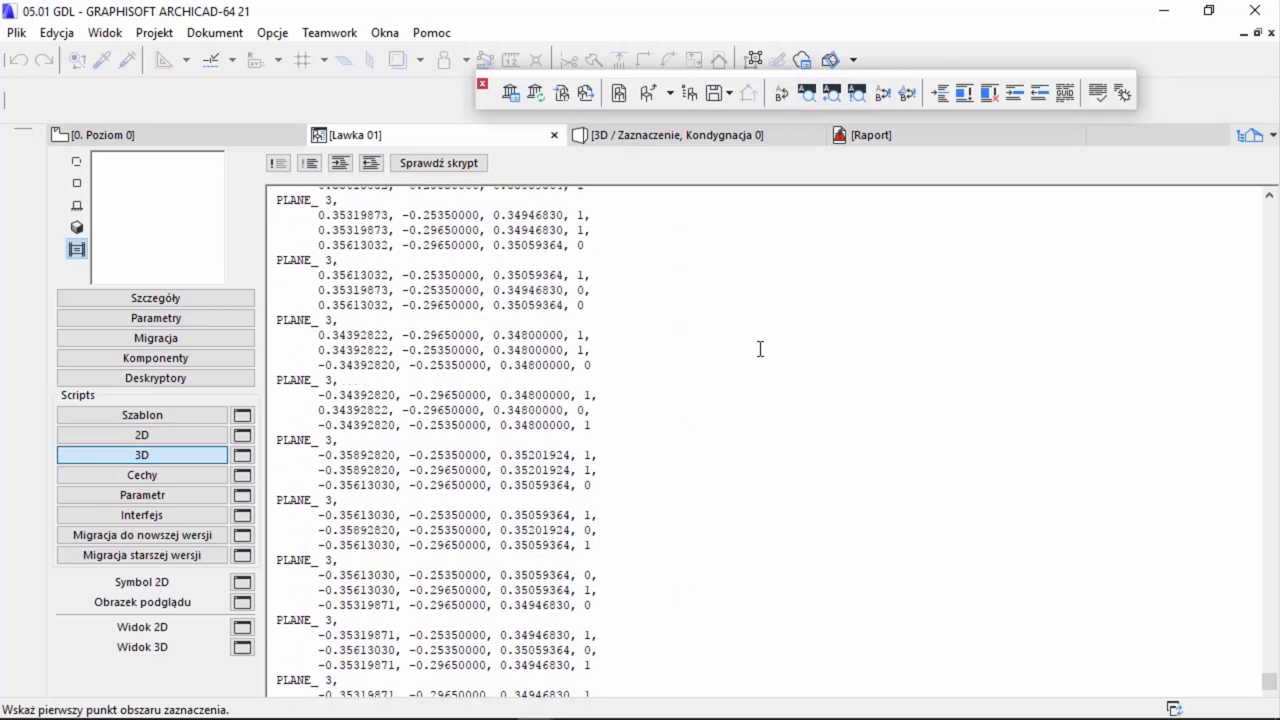
pyautogui.scroll(2, 760, 348)
pyautogui.scroll(2, 760, 348)
pyautogui.scroll(2, 763, 337)
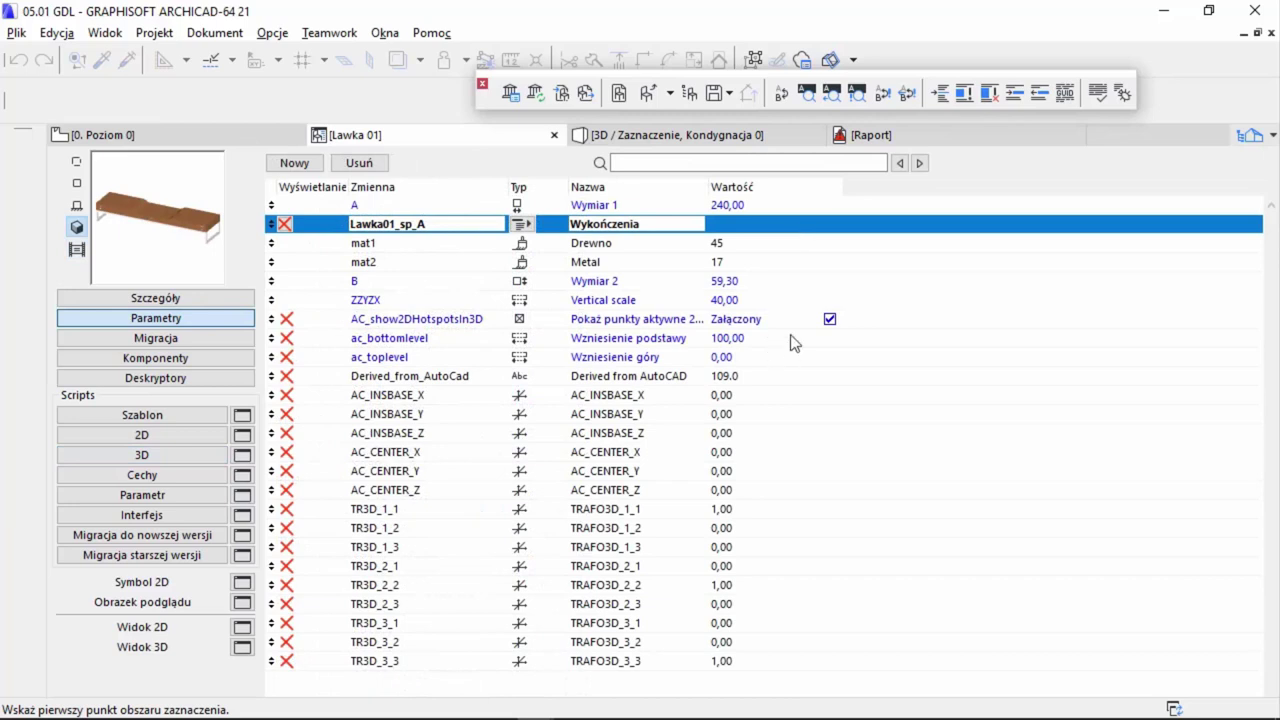
# - Keep the Wykończenia parameter as a title row and return to the 3D script
pyautogui.click(523, 223)
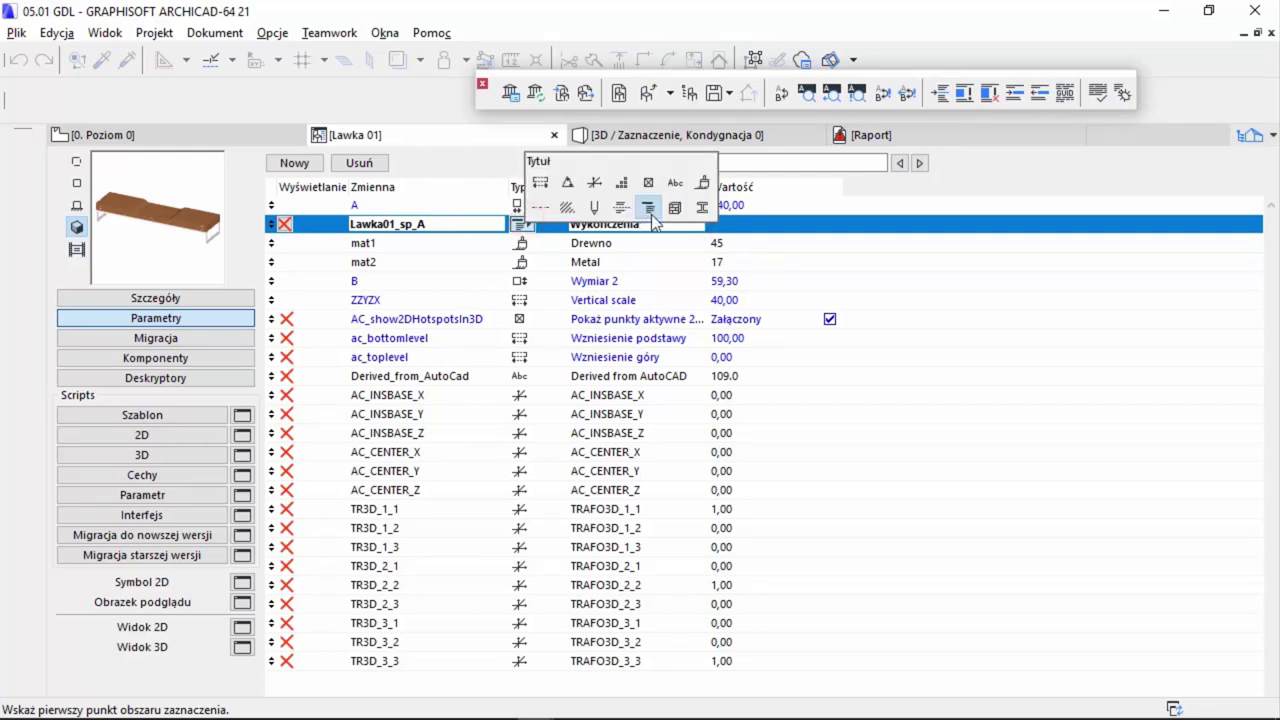
pyautogui.click(650, 212)
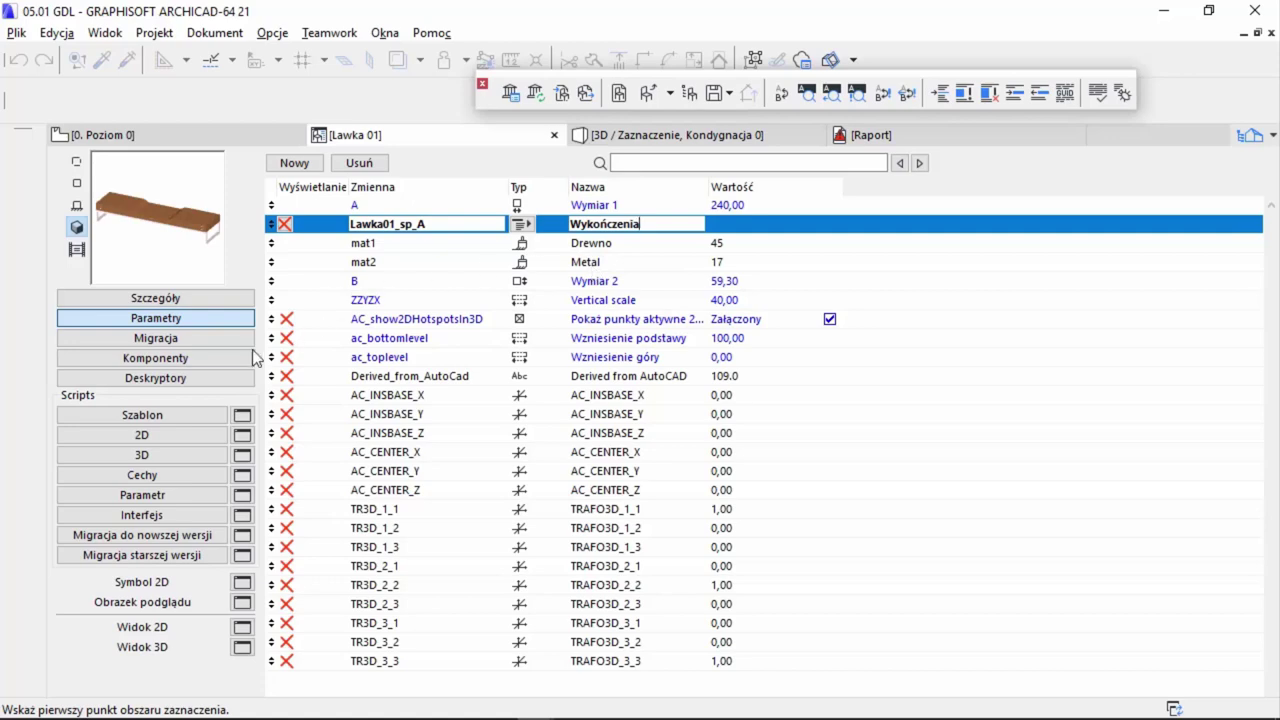
pyautogui.click(203, 454)
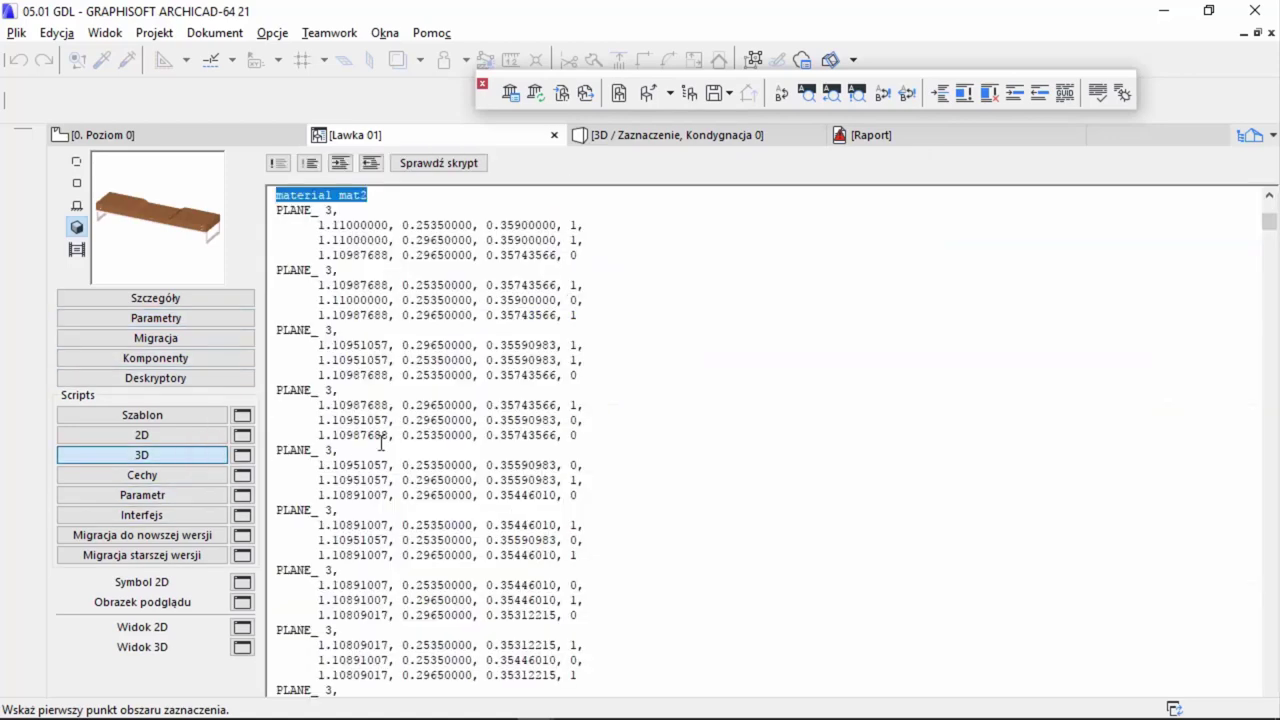
# - Scroll up the 3D script and select the material mat1 line
pyautogui.scroll(3, 481, 343)
pyautogui.scroll(5, 481, 343)
pyautogui.scroll(5, 481, 343)
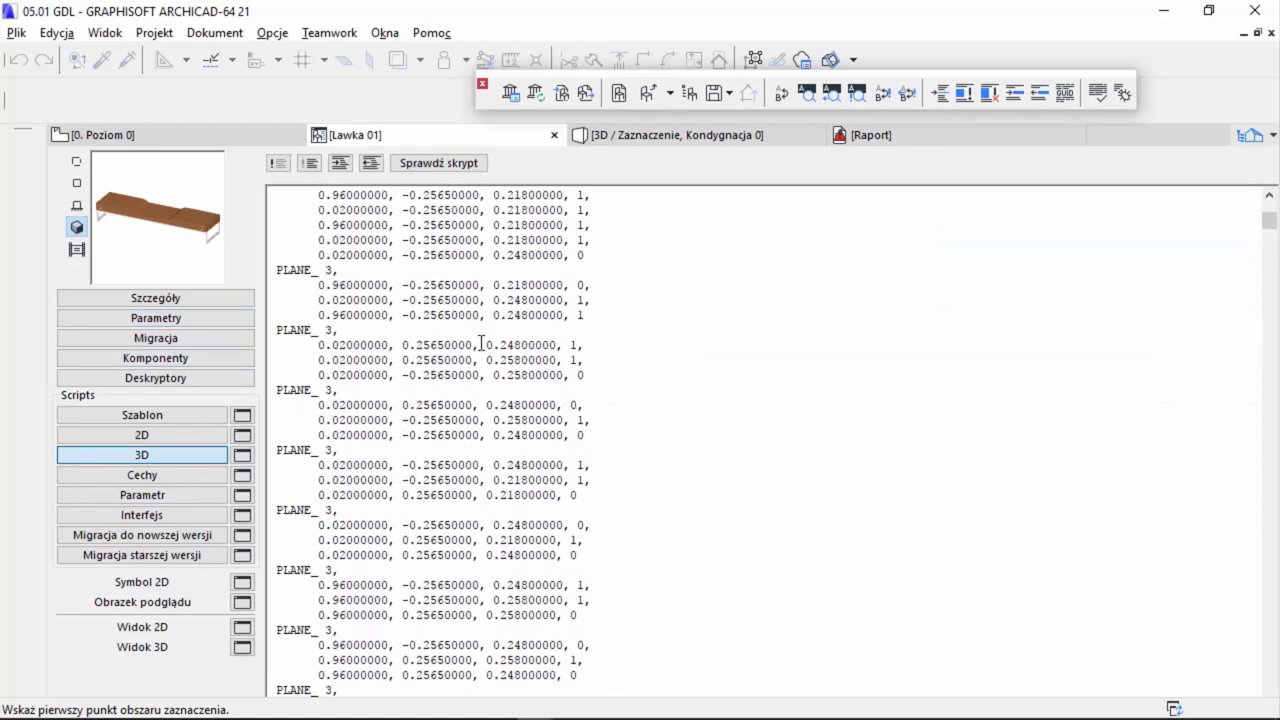
pyautogui.scroll(5, 481, 343)
pyautogui.scroll(5, 481, 343)
pyautogui.moveTo(1271, 228); pyautogui.dragTo(1268, 205)
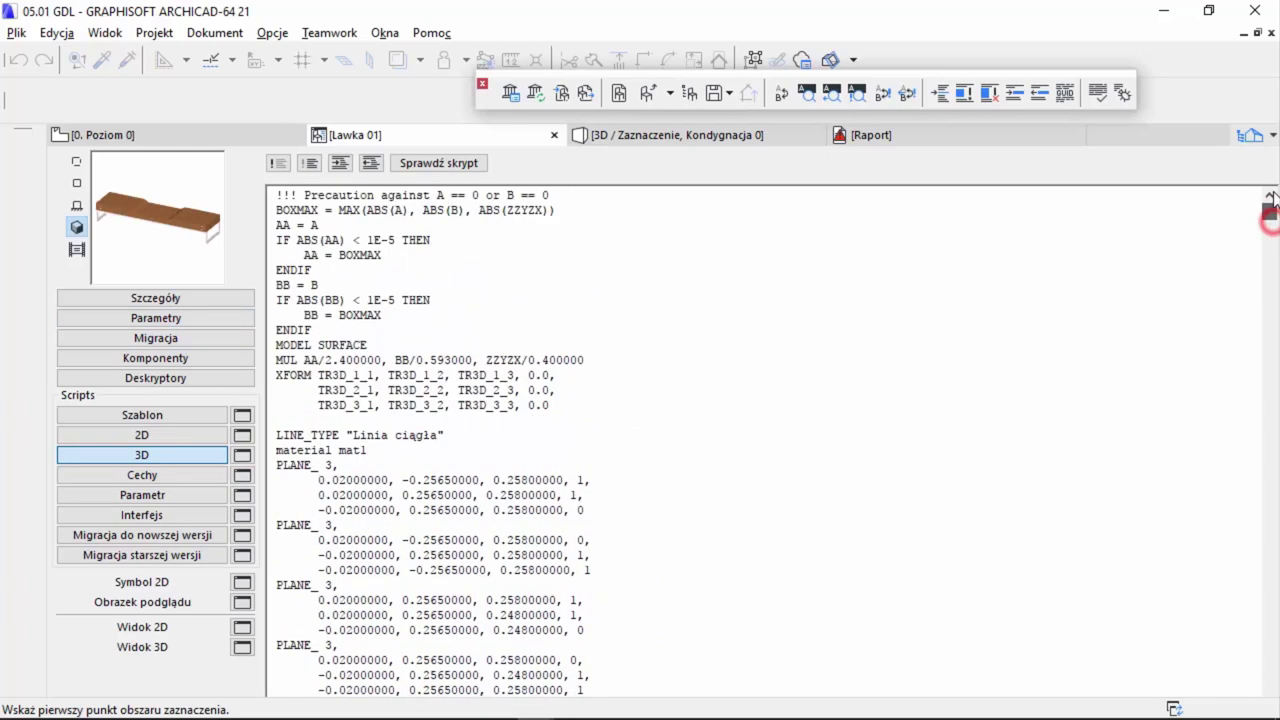
pyautogui.tripleClick(426, 450)
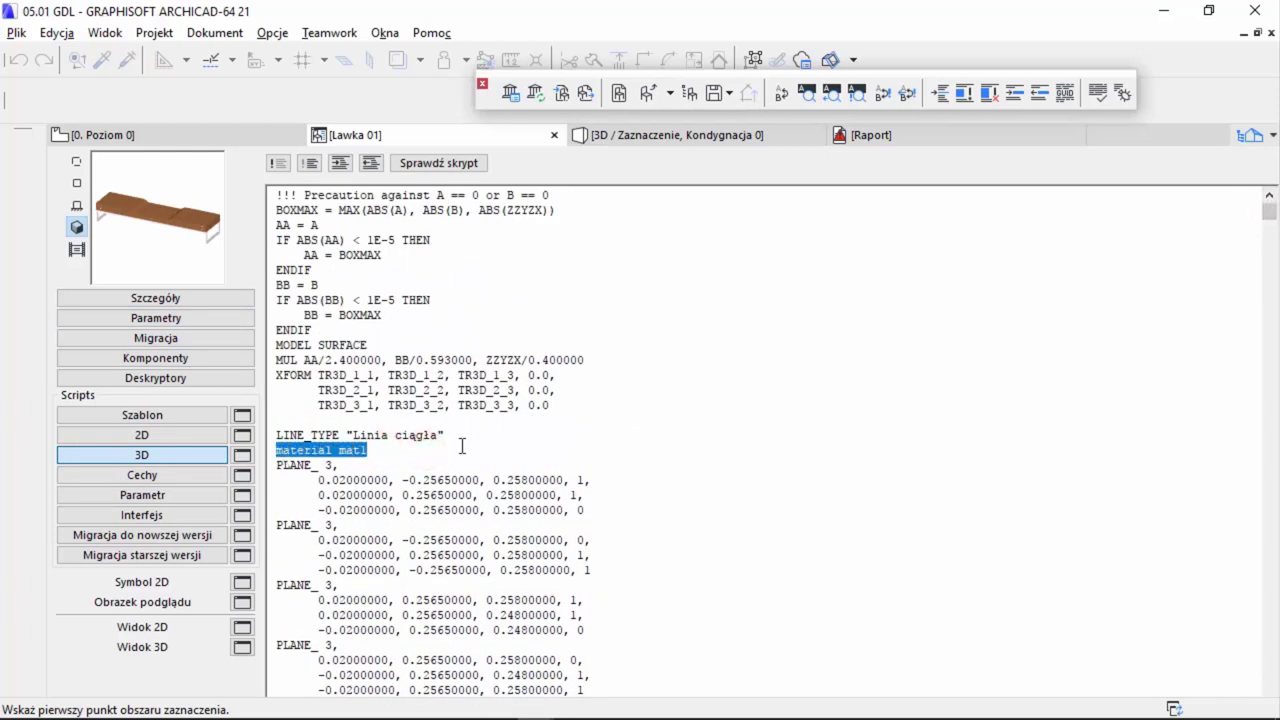
# - Edit the search-and-replace text to 'set material mat2', then cancel without replacing anything
pyautogui.hotkey('ctrl', 'f')
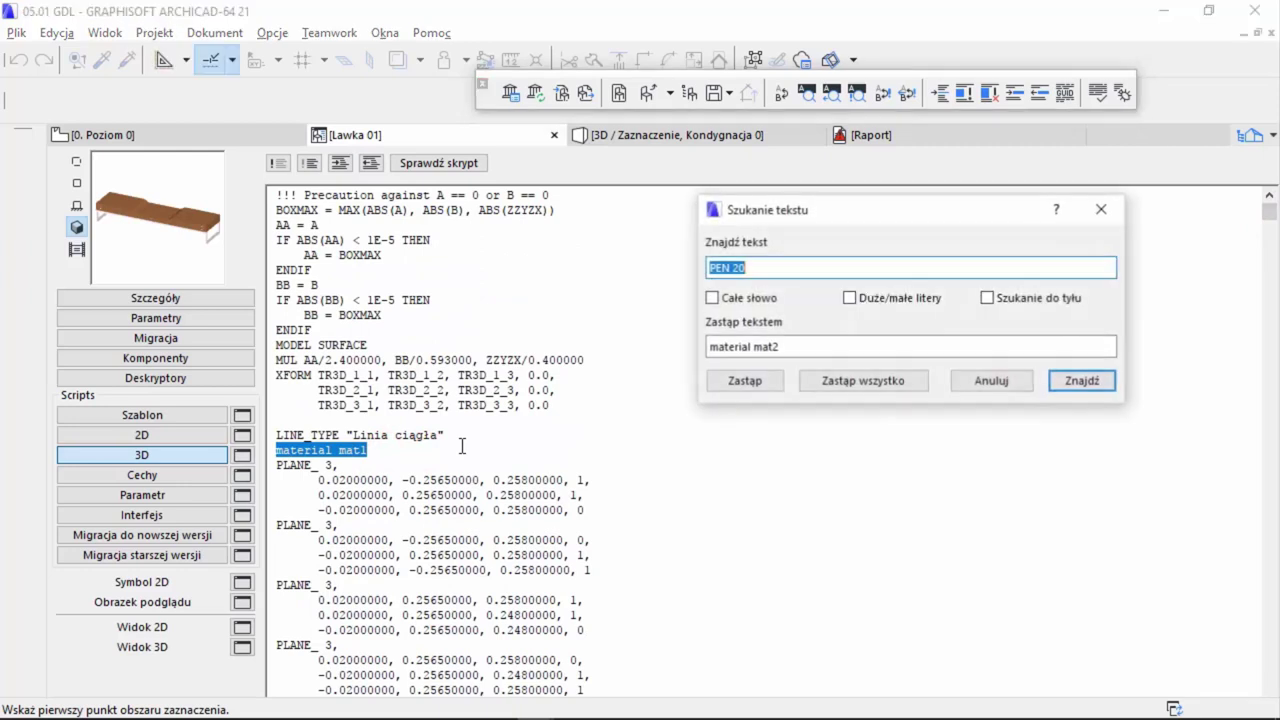
pyautogui.moveTo(878, 212); pyautogui.dragTo(843, 261)
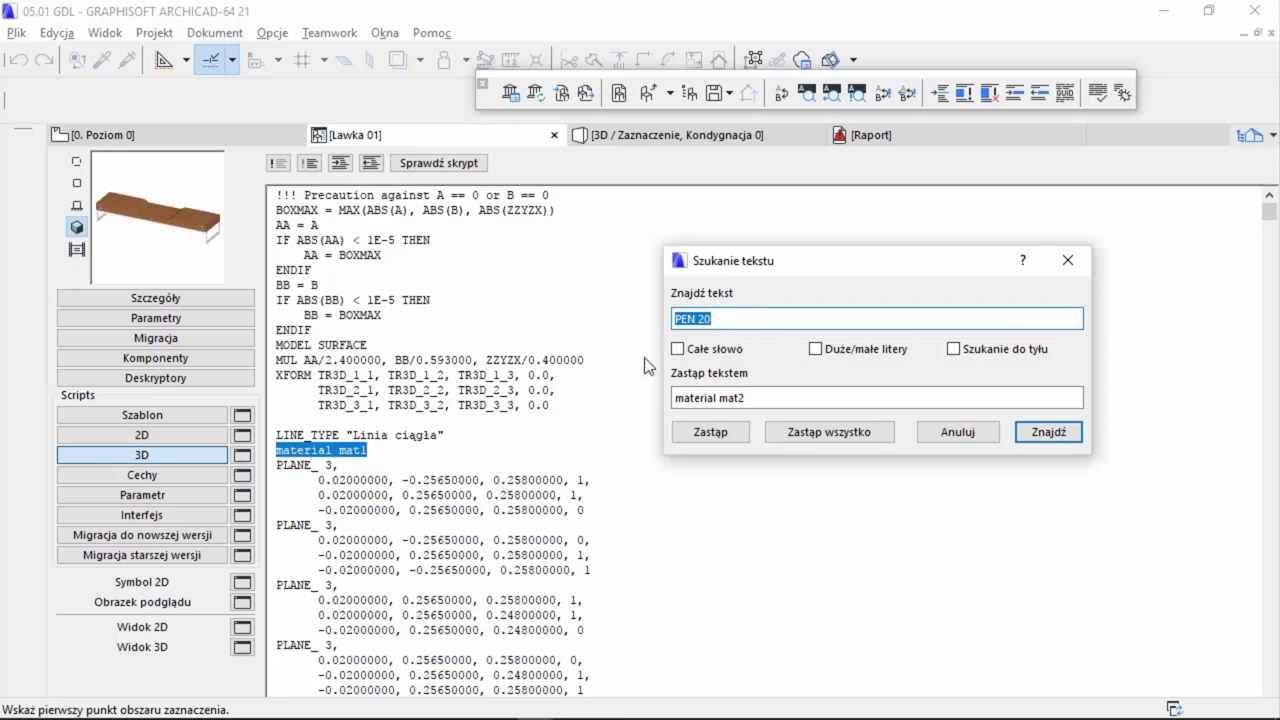
pyautogui.click(745, 318)
pyautogui.moveTo(780, 262); pyautogui.dragTo(782, 217)
pyautogui.moveTo(716, 273); pyautogui.dragTo(658, 277)
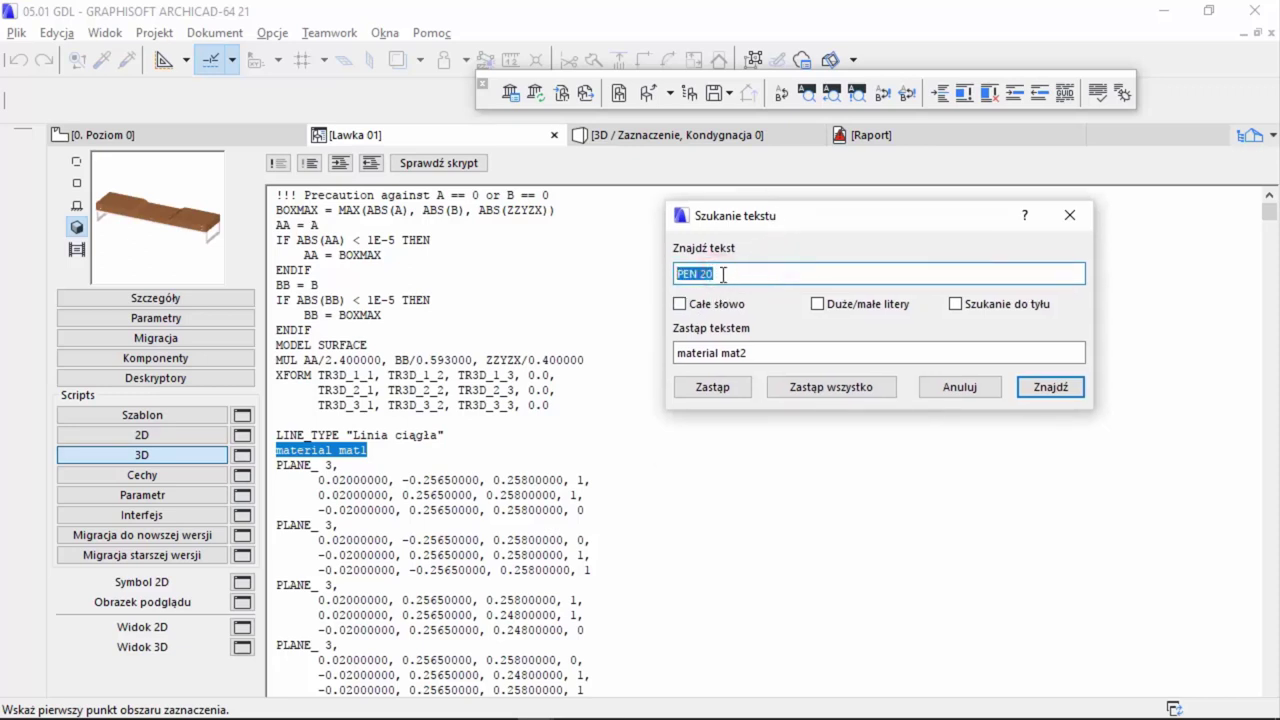
pyautogui.moveTo(719, 352); pyautogui.dragTo(668, 352)
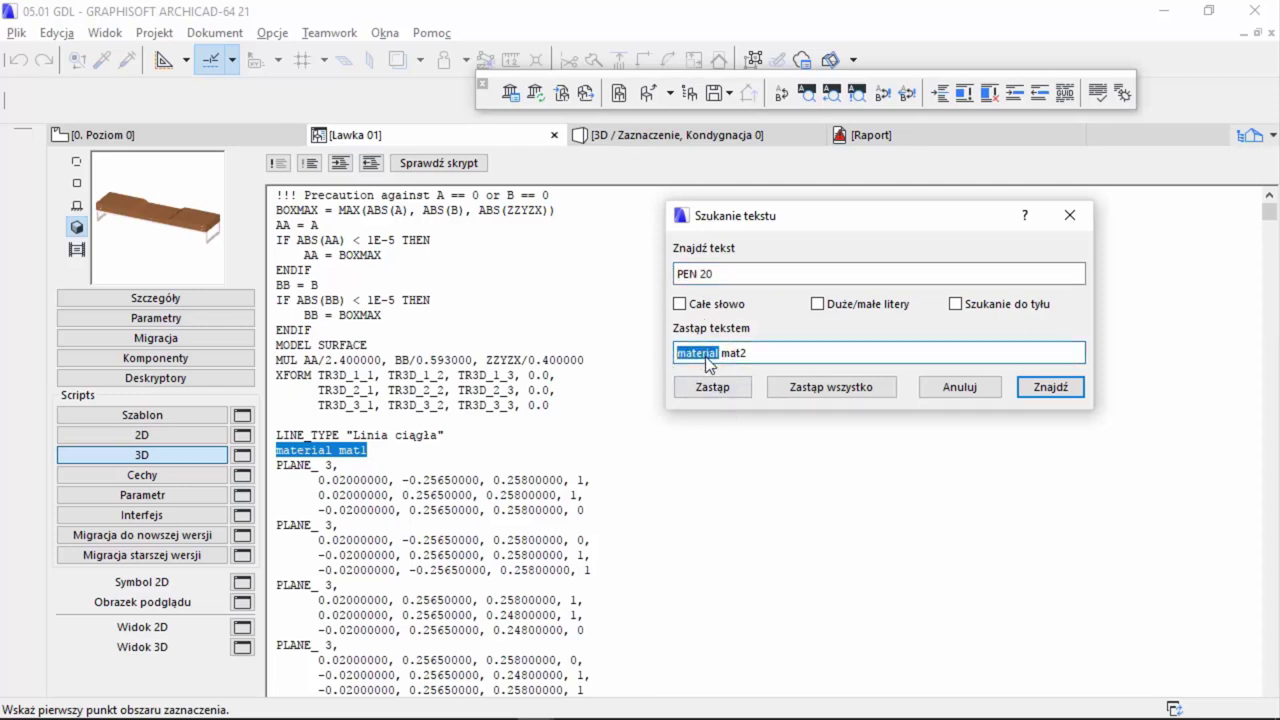
pyautogui.click(682, 364)
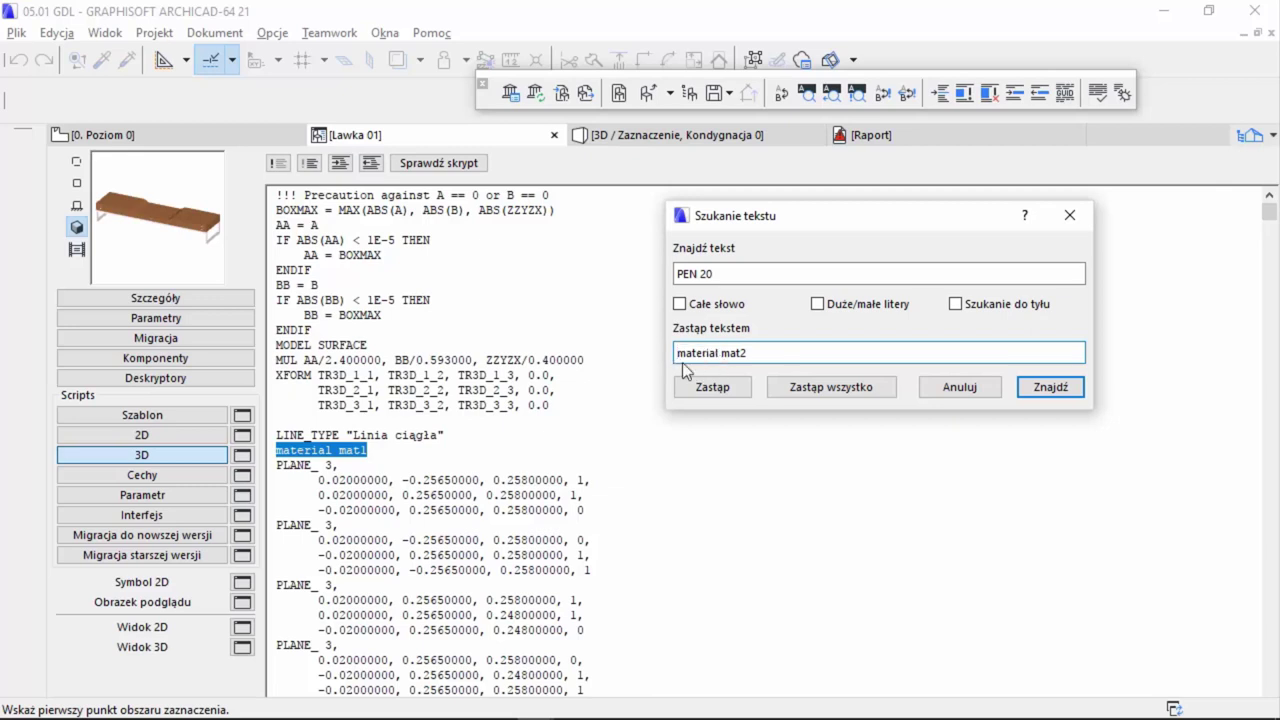
pyautogui.write('set')
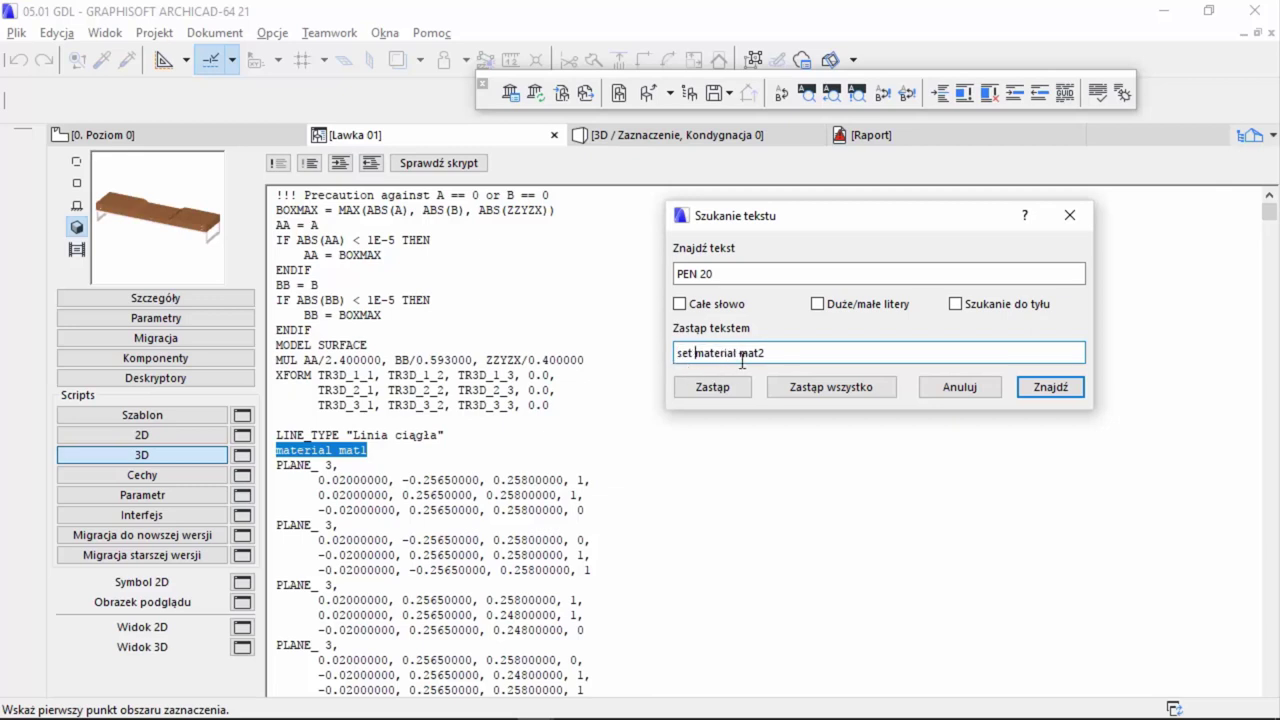
pyautogui.moveTo(738, 352); pyautogui.dragTo(669, 370)
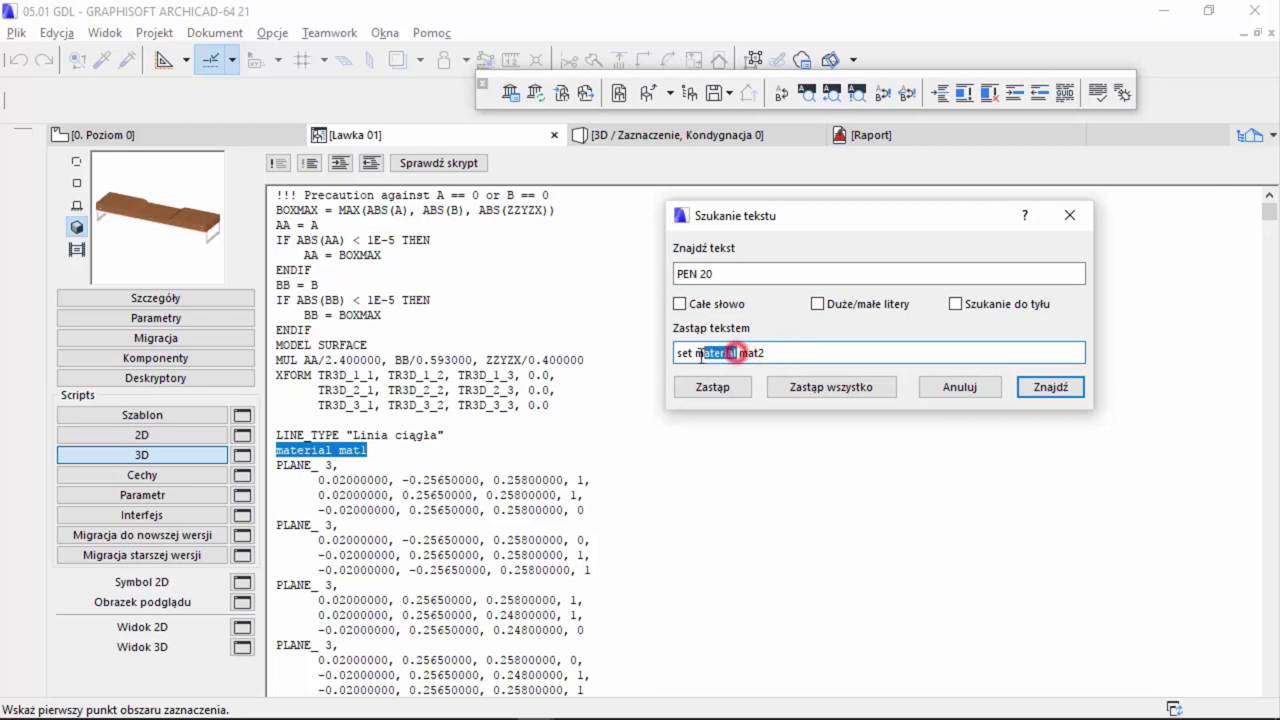
pyautogui.doubleClick(757, 353)
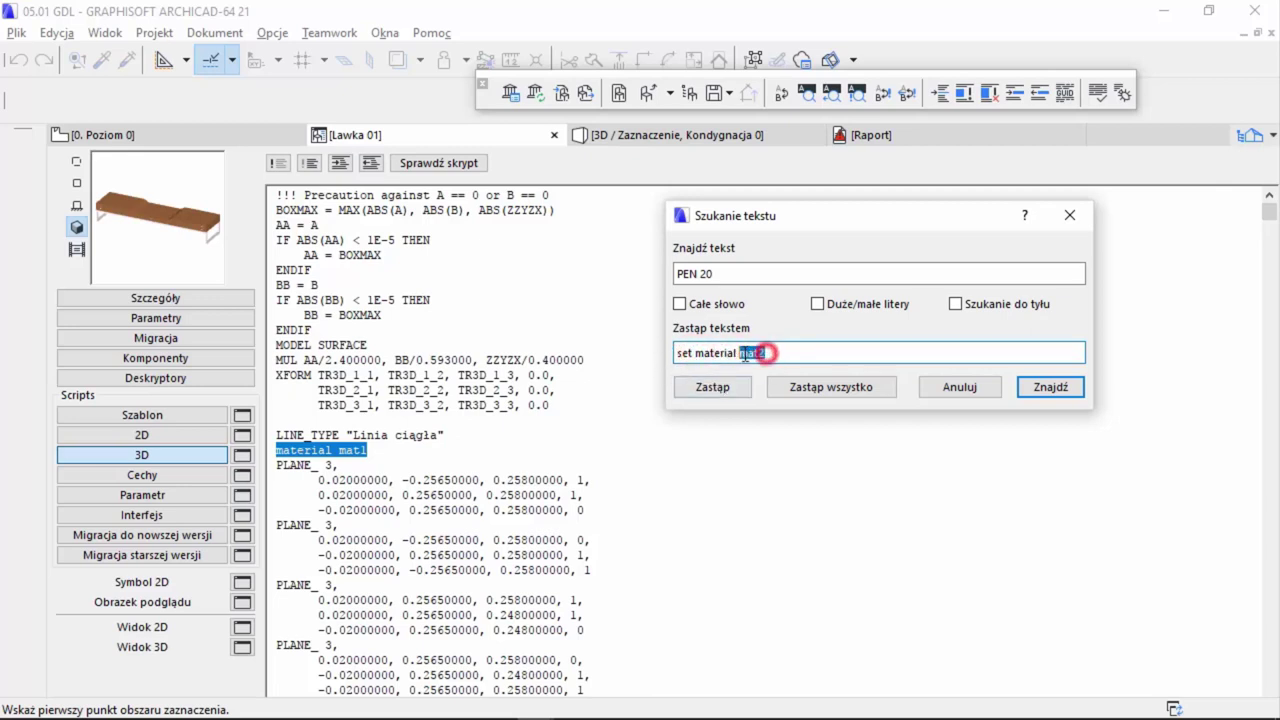
pyautogui.click(940, 388)
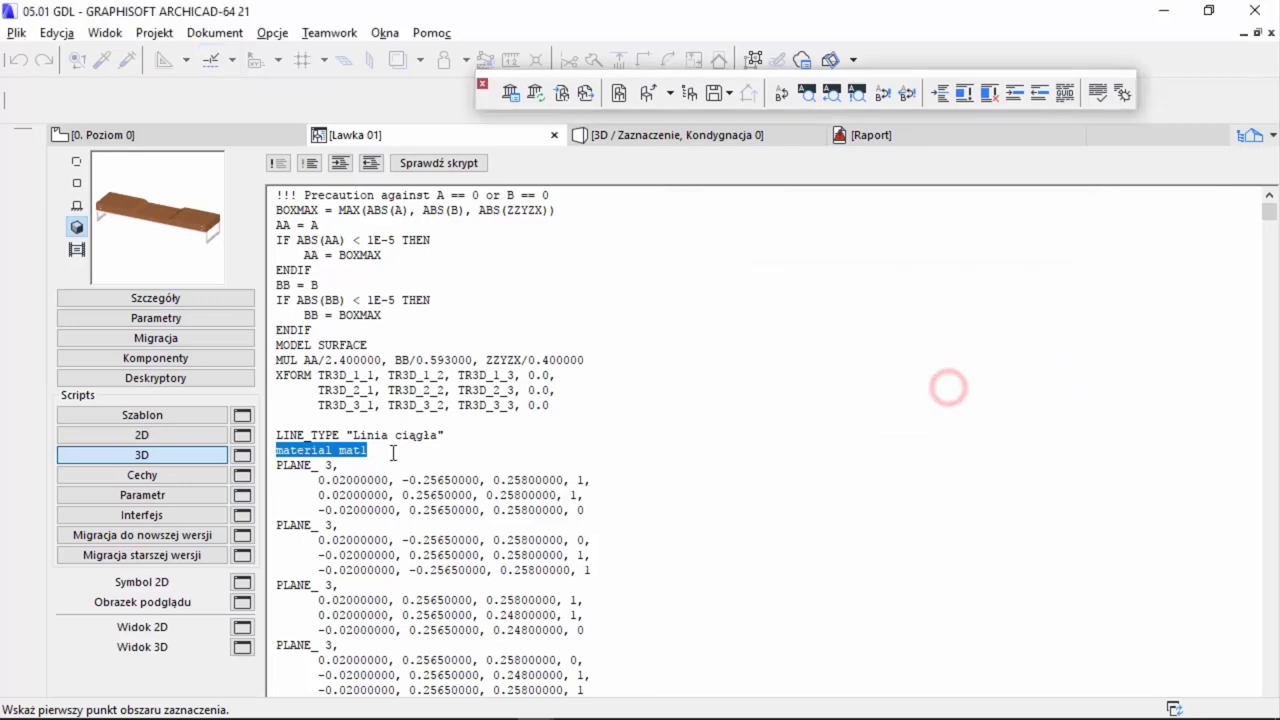
# - Insert a blank line after LINE_TYPE "Linia ciągła" and close the Lawka 01 editor
pyautogui.click(395, 451)
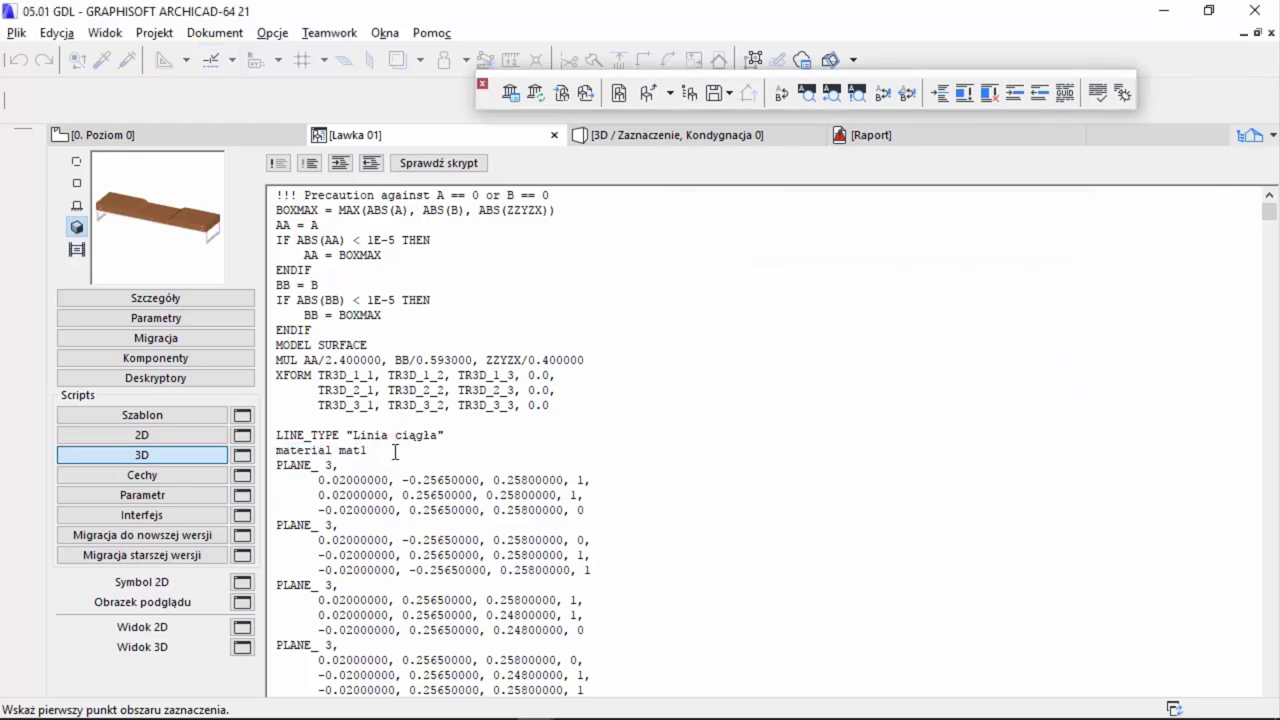
pyautogui.tripleClick(392, 446)
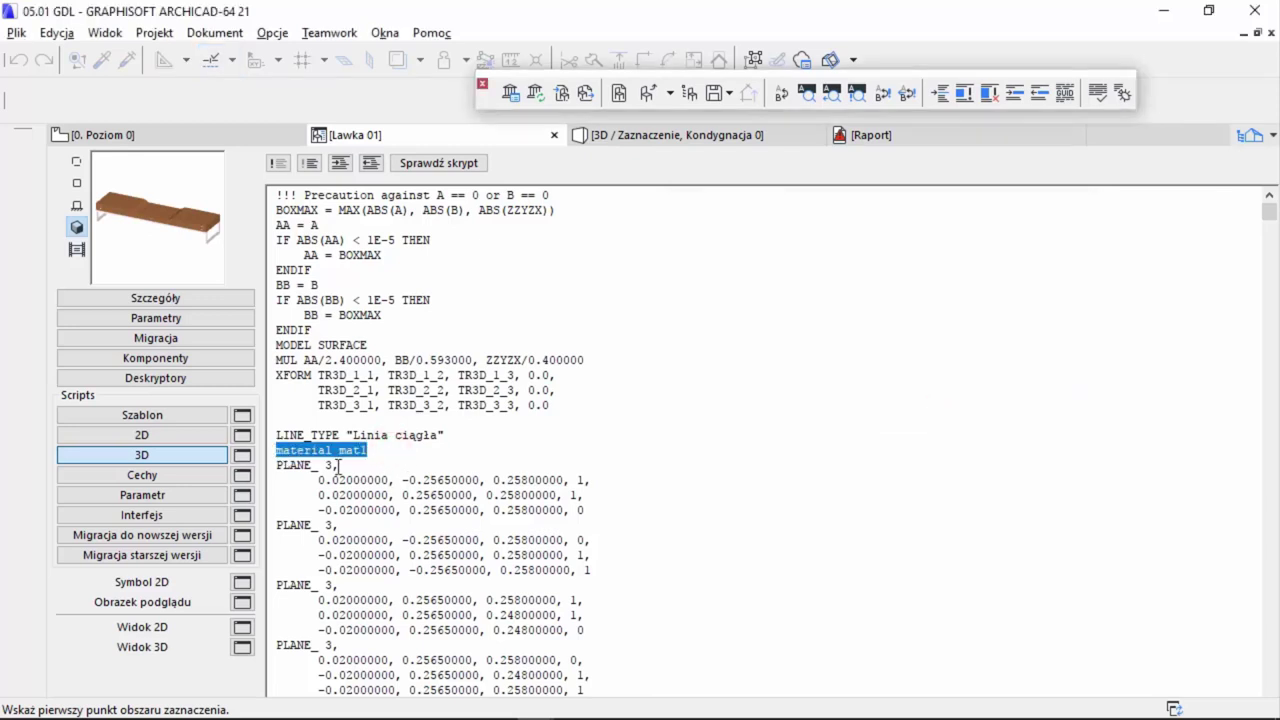
pyautogui.scroll(-2, 429, 461)
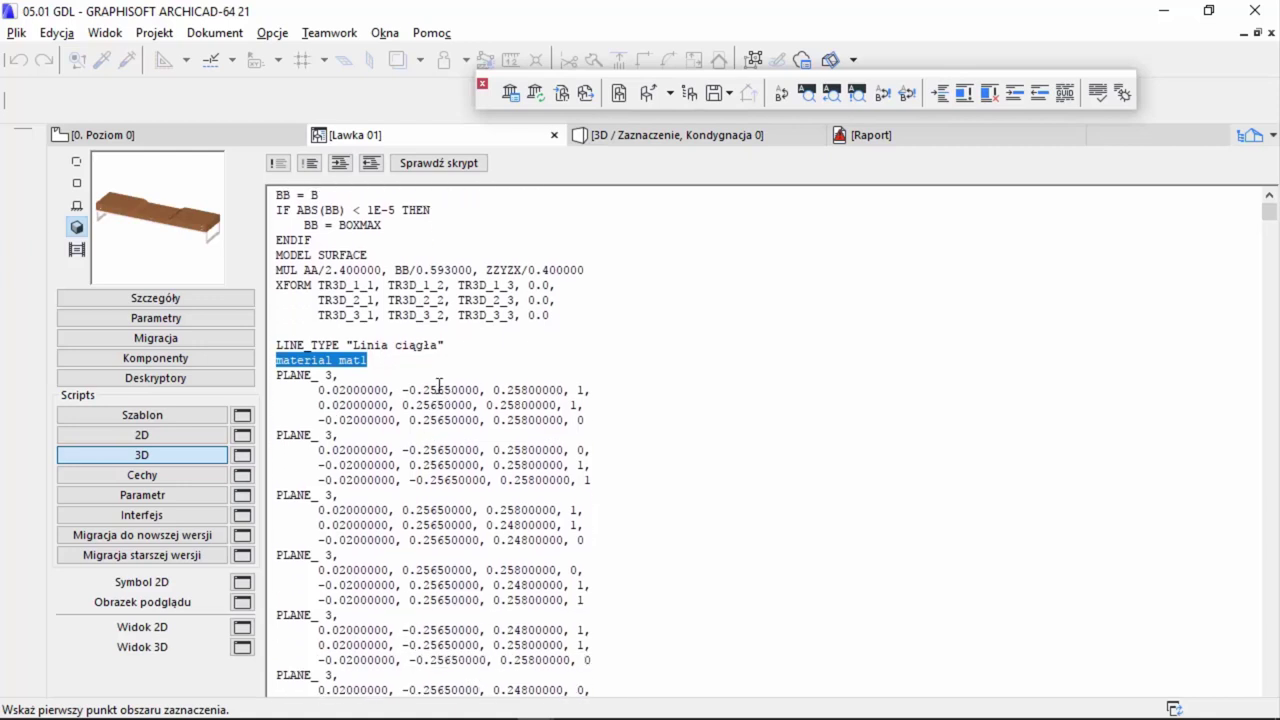
pyautogui.moveTo(446, 344); pyautogui.dragTo(278, 344)
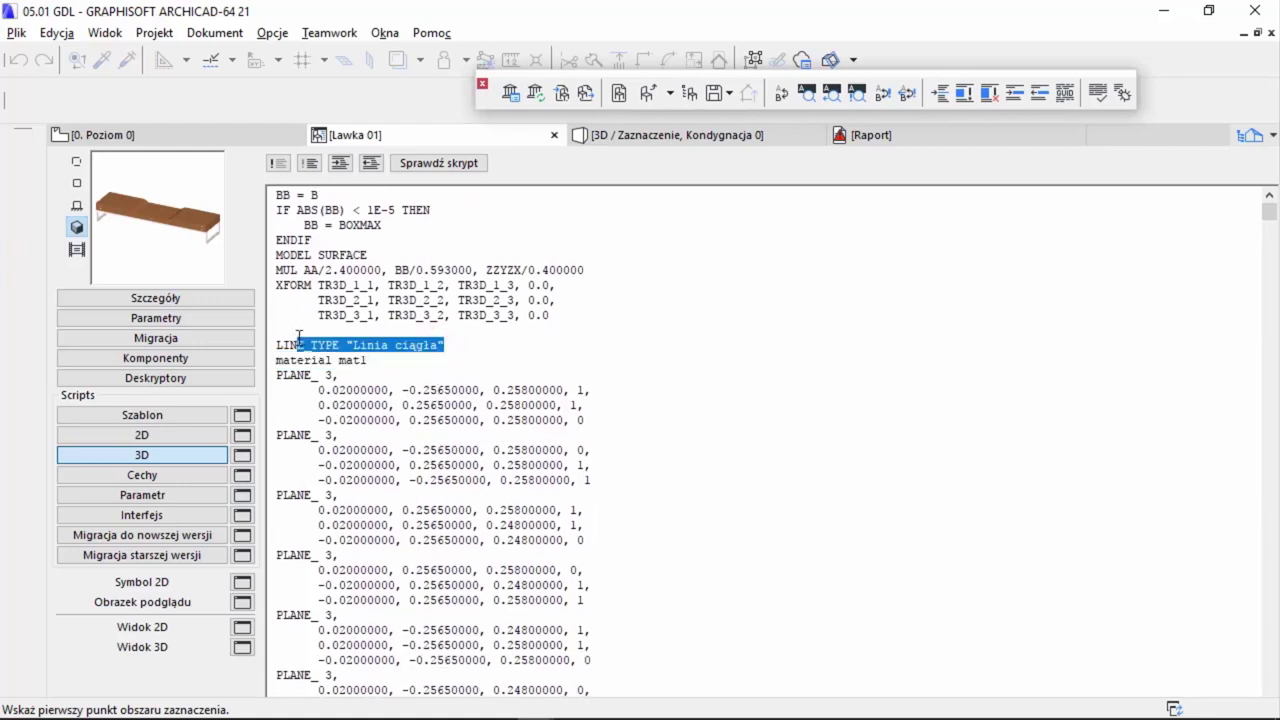
pyautogui.click(465, 346)
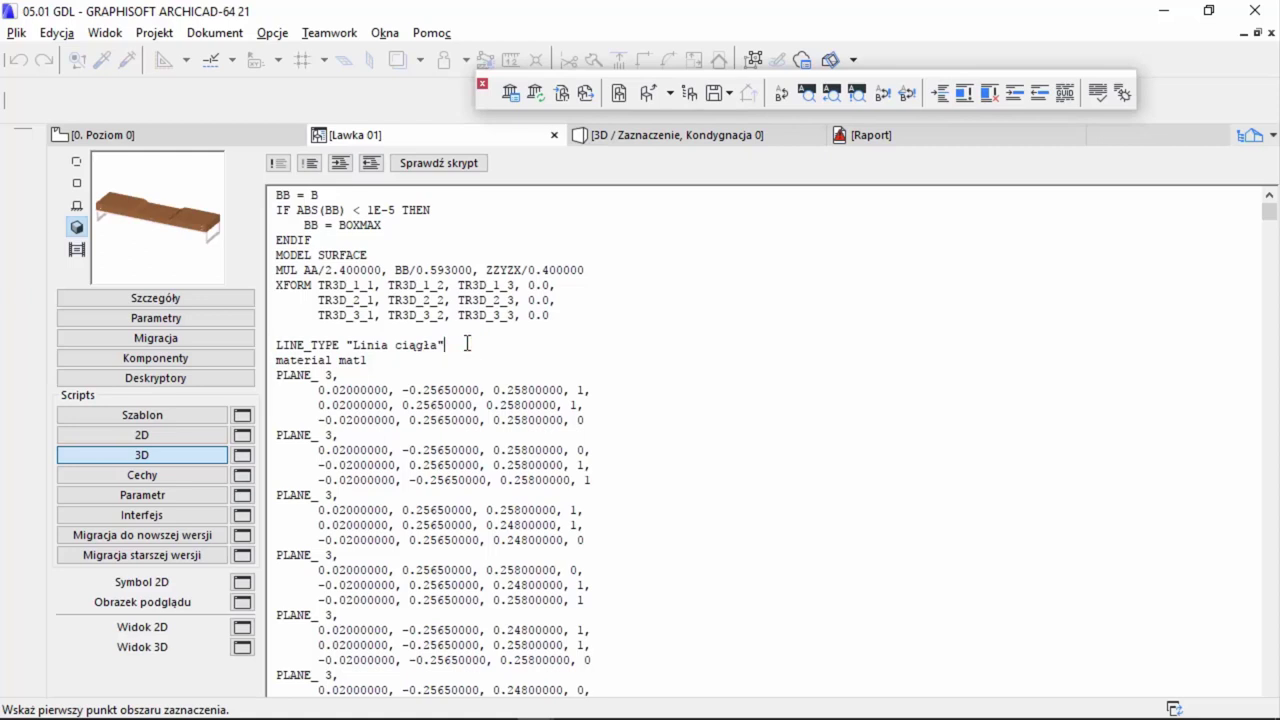
pyautogui.press('Return')
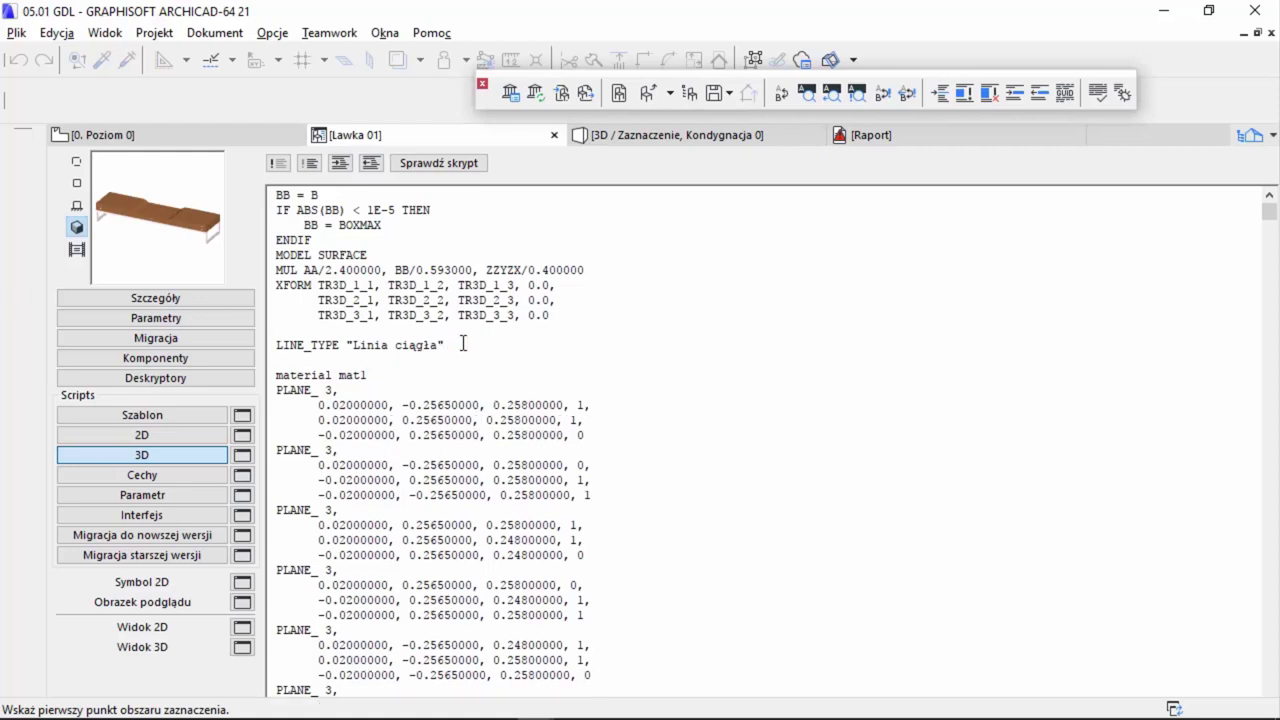
pyautogui.moveTo(478, 347); pyautogui.dragTo(281, 347)
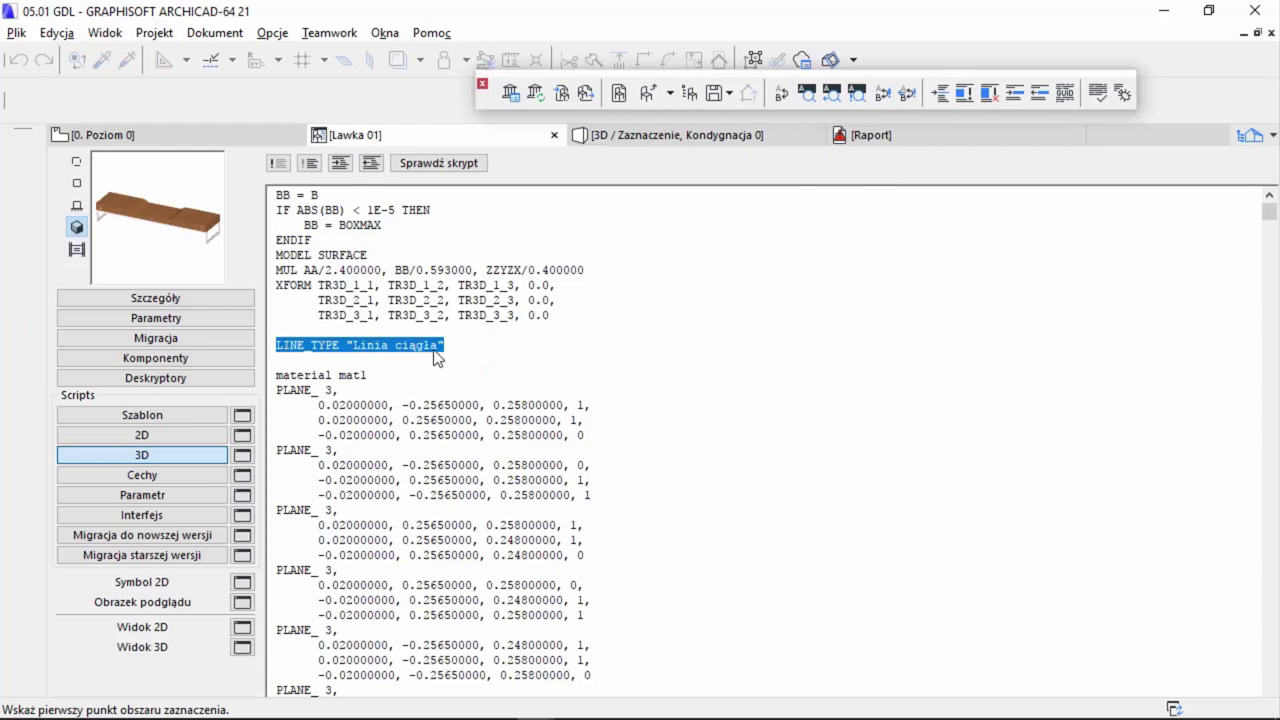
pyautogui.scroll(-3, 461, 370)
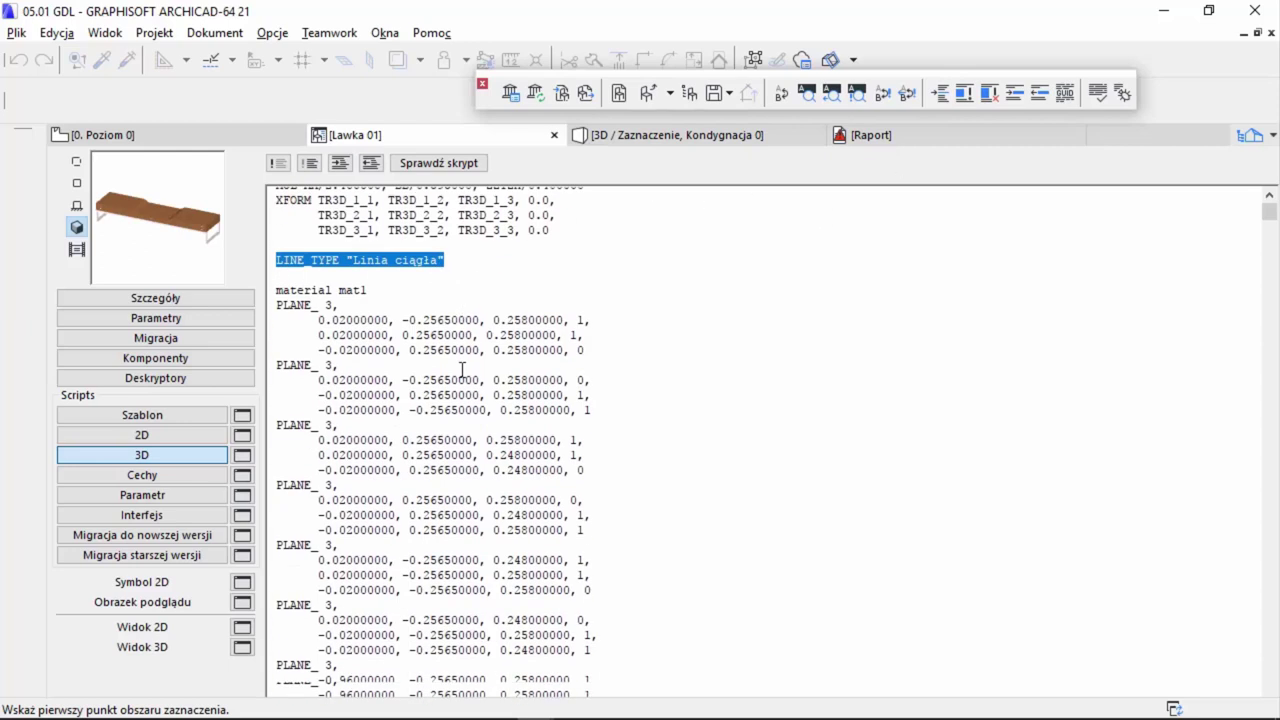
pyautogui.scroll(5, 462, 374)
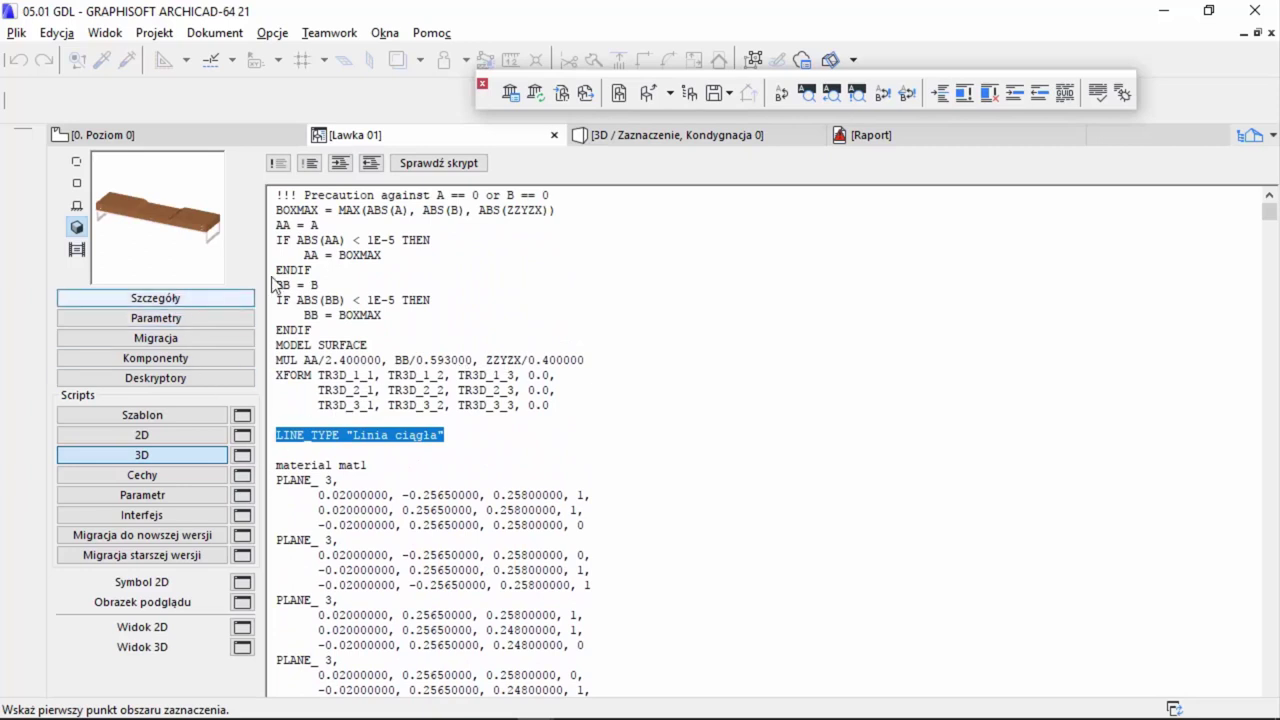
pyautogui.click(554, 135)
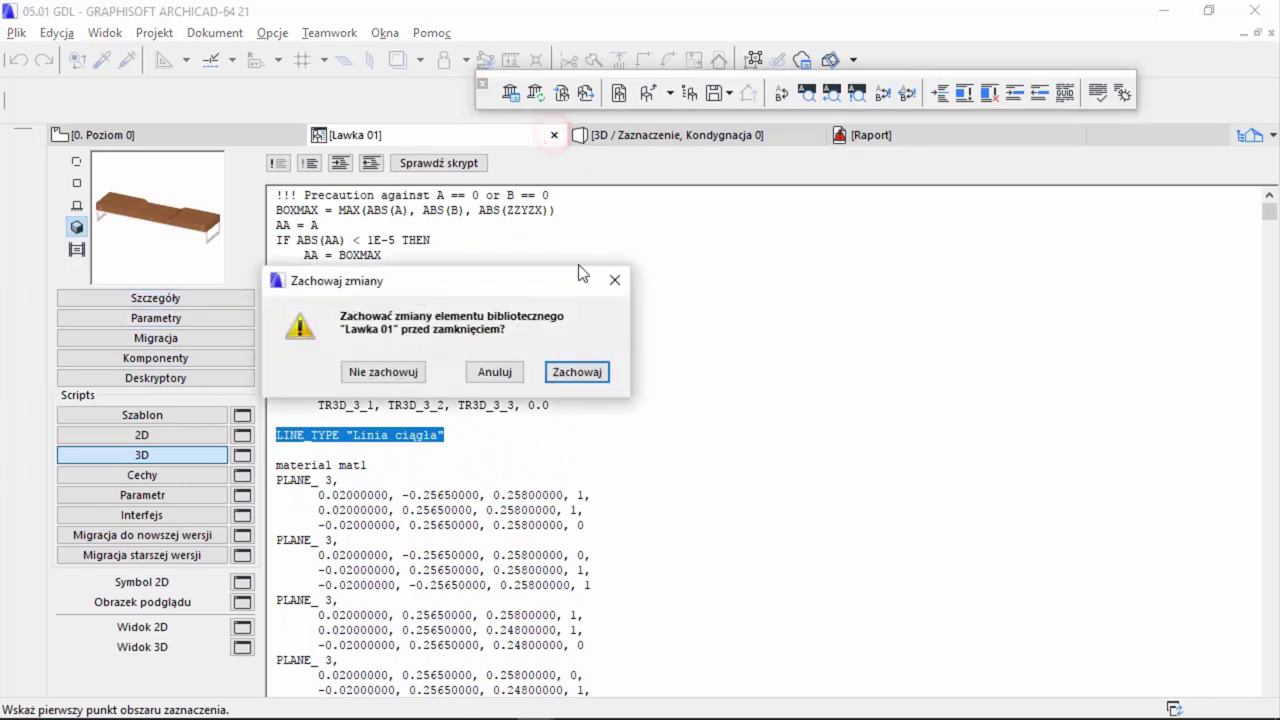
# - Save the Lawka 01 changes and view the bench in the 3D window
pyautogui.click(566, 372)
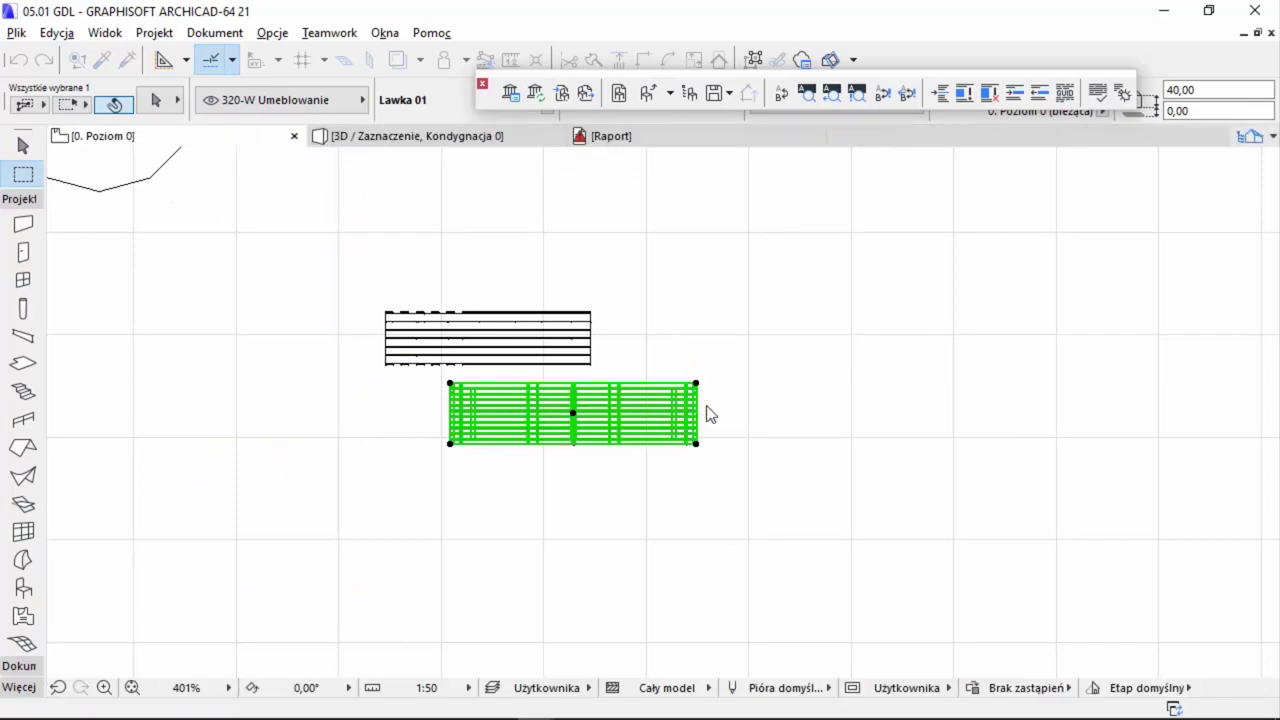
pyautogui.press('F5')
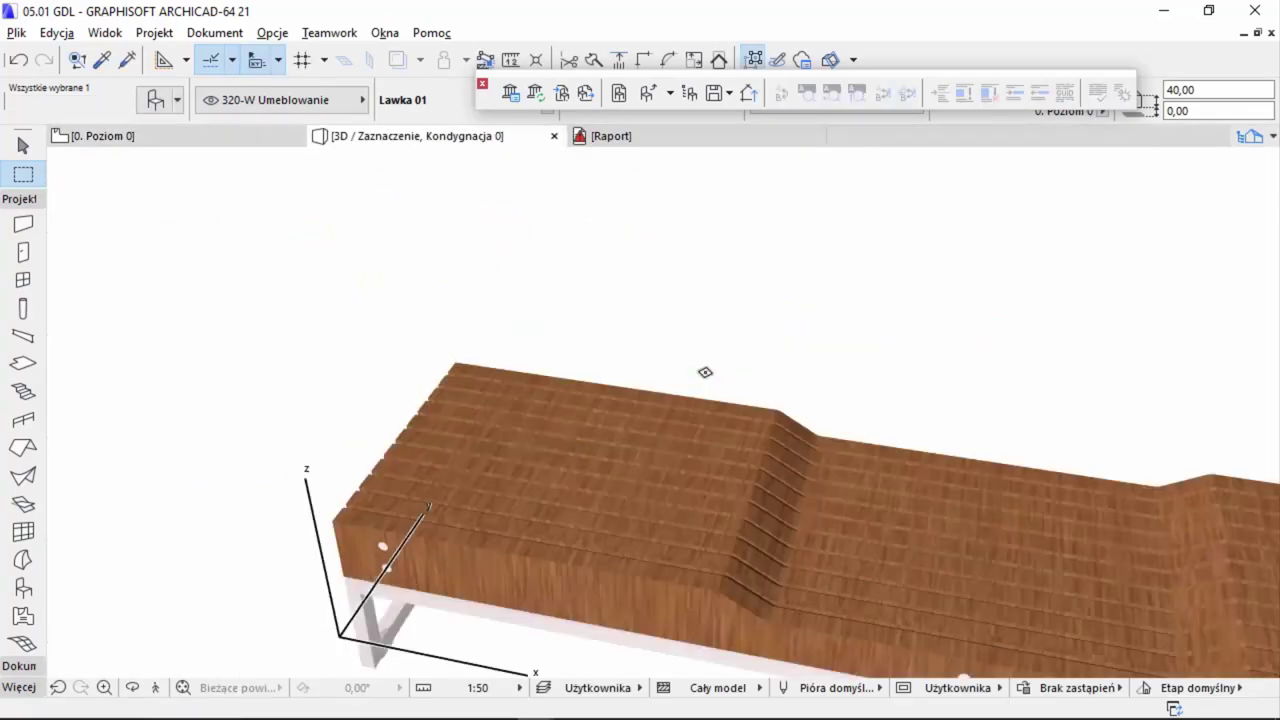
pyautogui.moveTo(705, 372)
pyautogui.keyDown('shift'); pyautogui.mouseDown(button='middle')
pyautogui.moveTo(812, 347)
pyautogui.moveTo(596, 299)
pyautogui.moveTo(900, 391)
pyautogui.moveTo(588, 358)
pyautogui.moveTo(605, 387)
pyautogui.mouseUp(button='middle'); pyautogui.keyUp('shift')
pyautogui.scroll(-3, 812, 347)
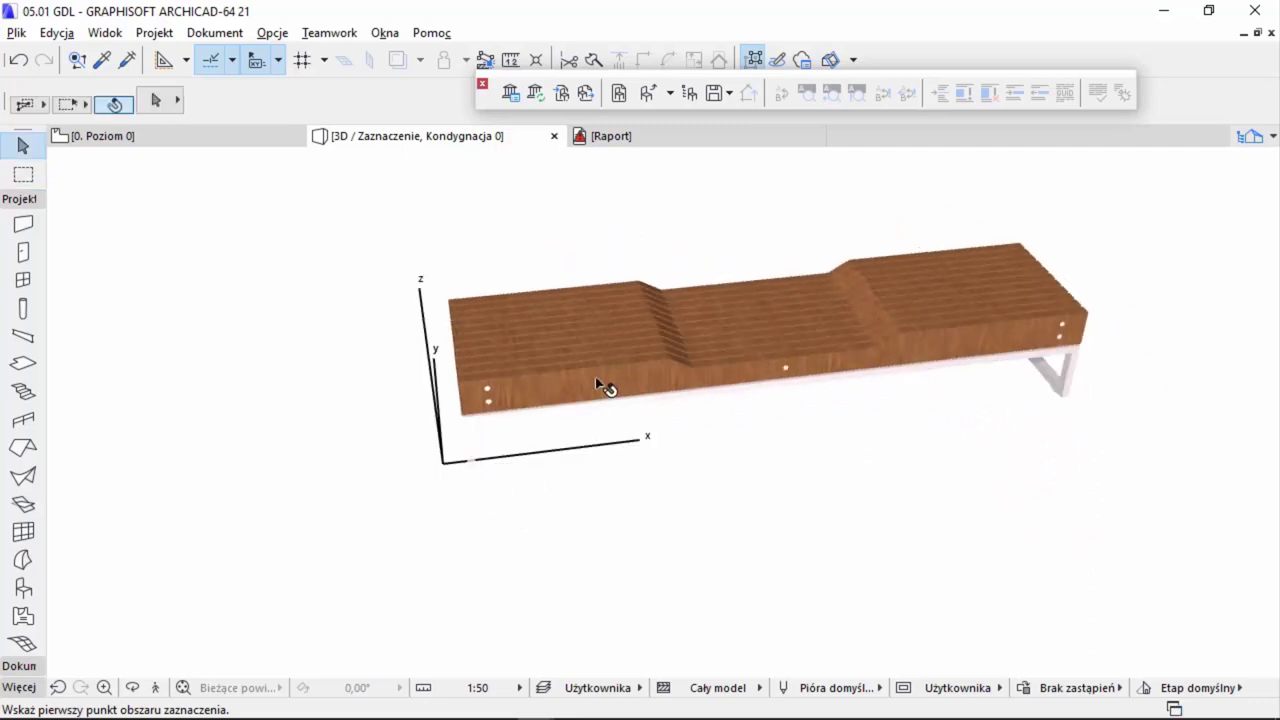
# - In the bench's settings, set the Metal finish to a wood material and confirm
pyautogui.click(596, 381)
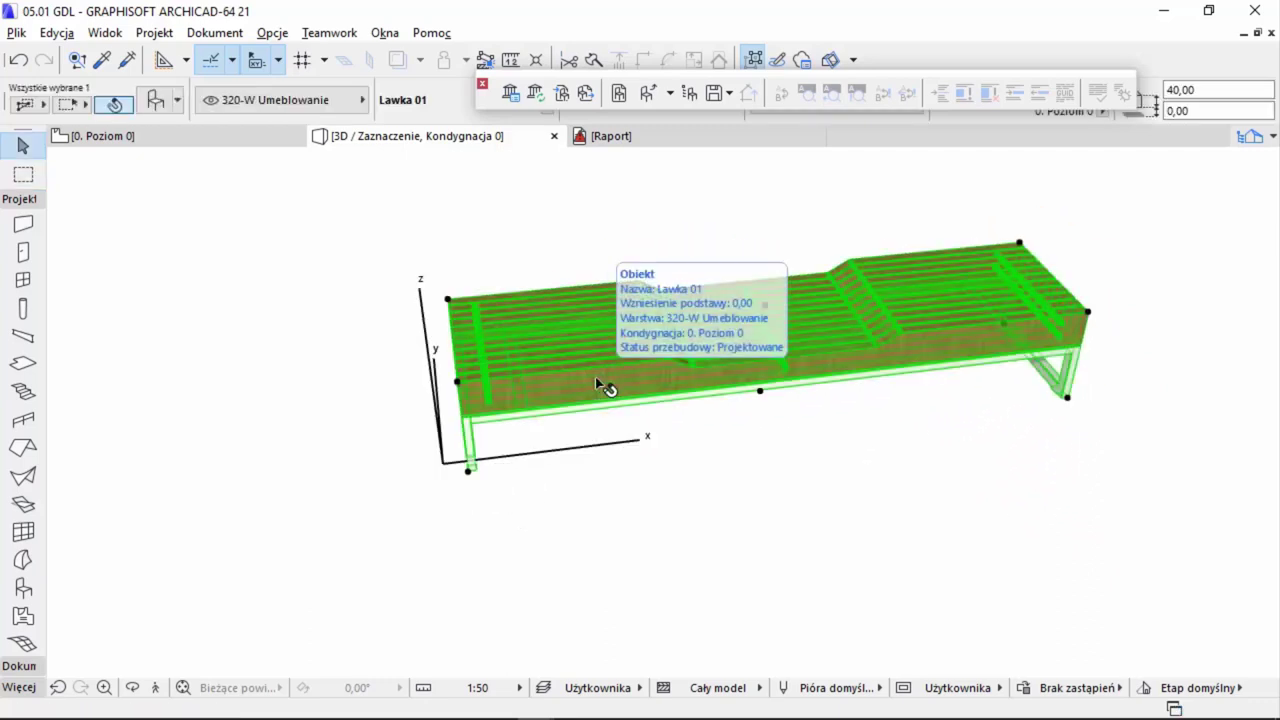
pyautogui.doubleClick(595, 377)
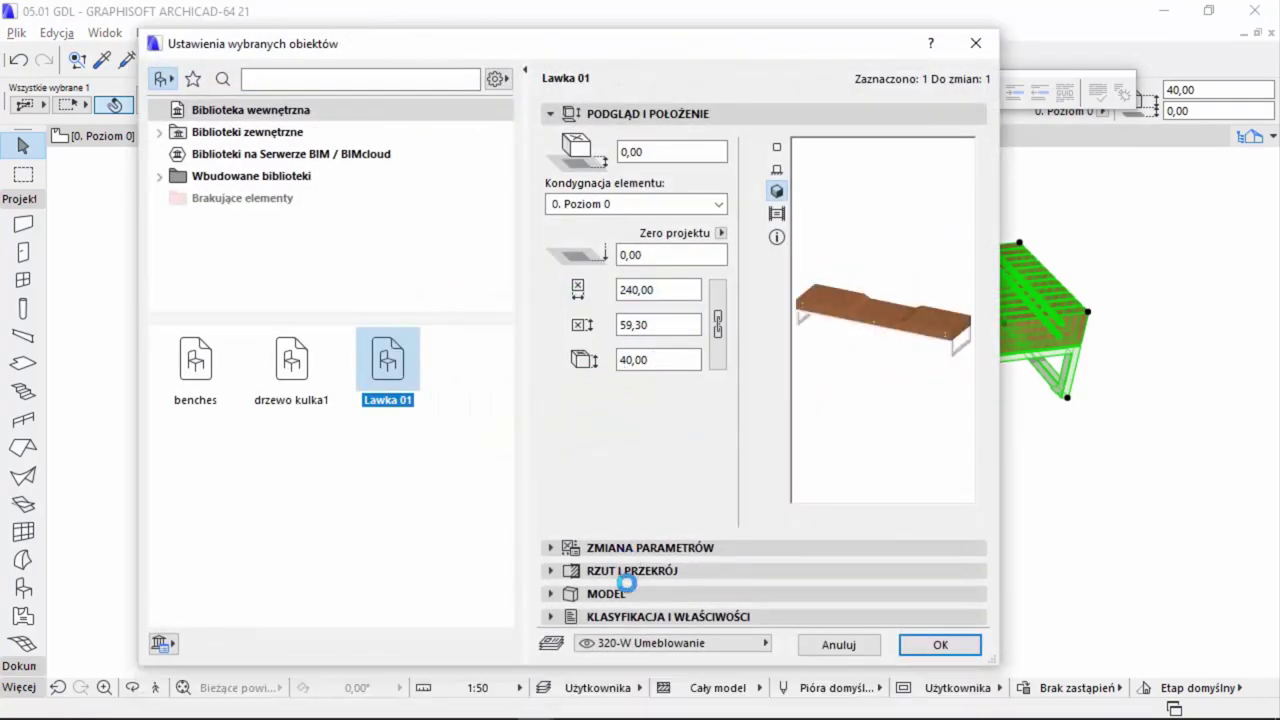
pyautogui.click(568, 574)
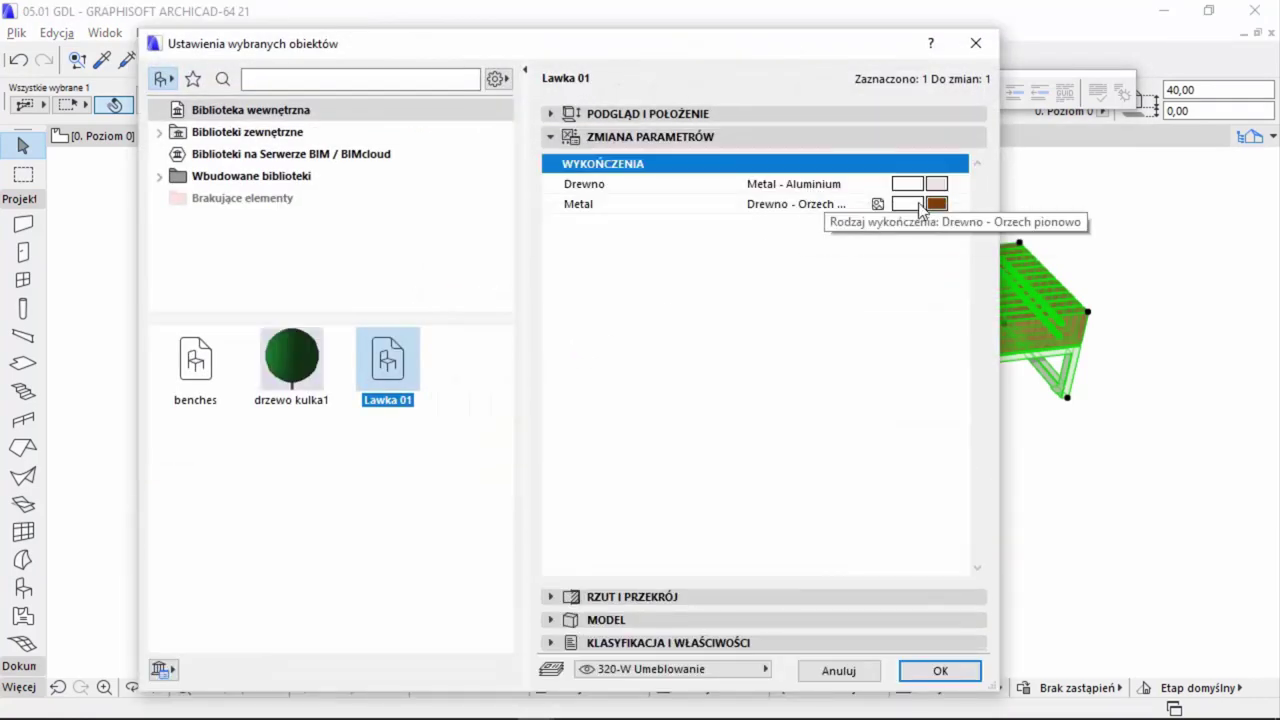
pyautogui.click(937, 204)
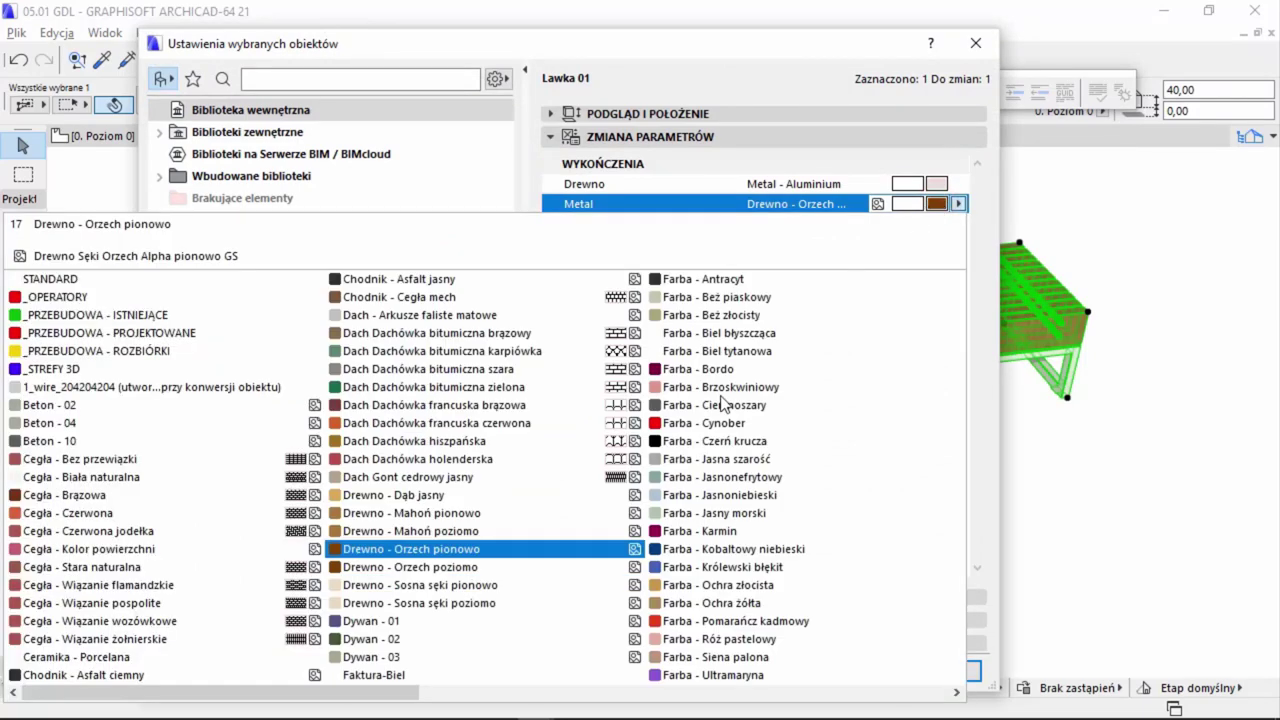
pyautogui.click(538, 566)
pyautogui.click(907, 676)
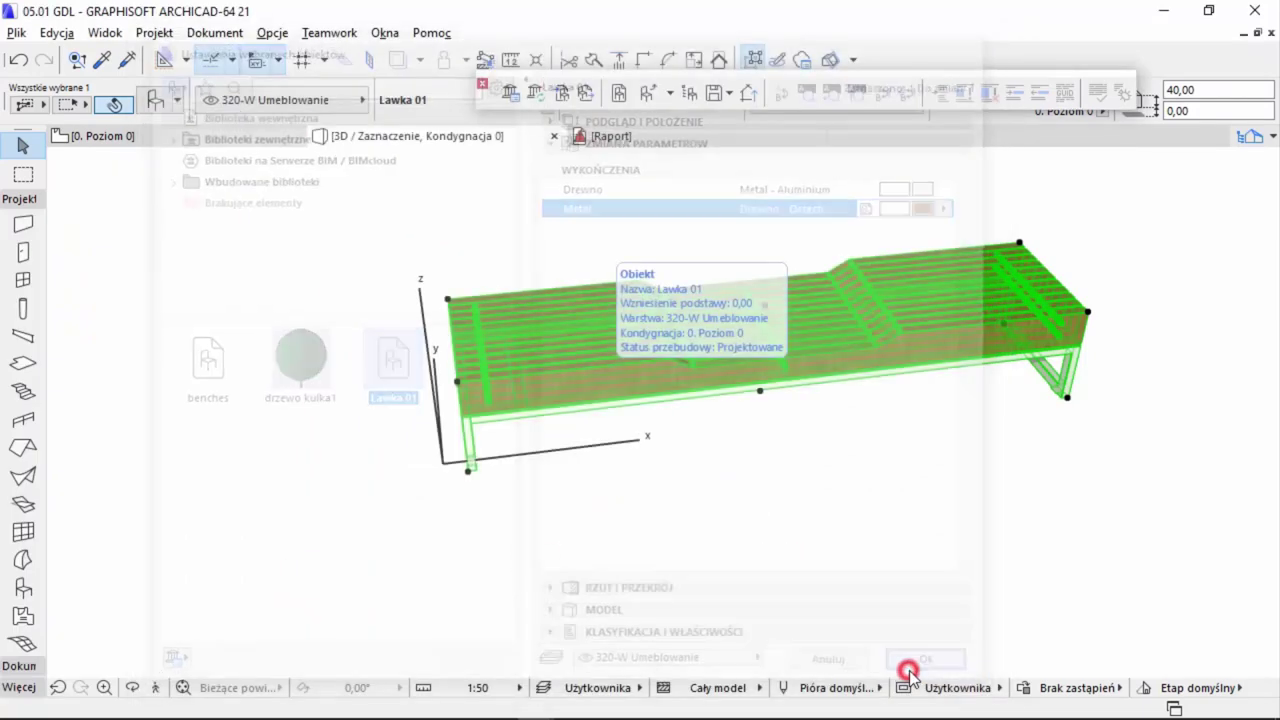
pyautogui.click(1128, 318)
pyautogui.moveTo(1114, 357)
pyautogui.keyDown('shift'); pyautogui.mouseDown(button='middle')
pyautogui.moveTo(771, 315)
pyautogui.moveTo(789, 400)
pyautogui.mouseUp(button='middle'); pyautogui.keyUp('shift')
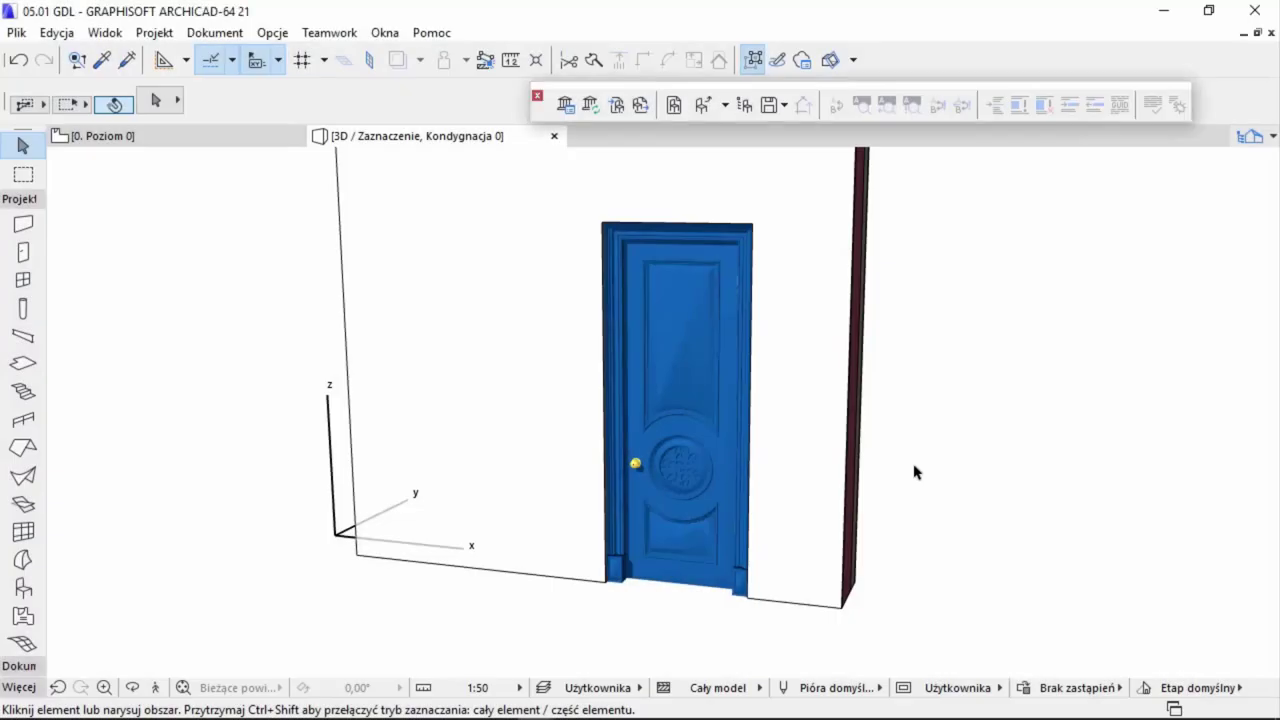
# - Orbit the 3D view to a frontal look at the wall with the blue door
pyautogui.moveTo(909, 458)
pyautogui.mouseDown()
pyautogui.moveTo(957, 499)
pyautogui.moveTo(900, 489)
pyautogui.mouseUp()
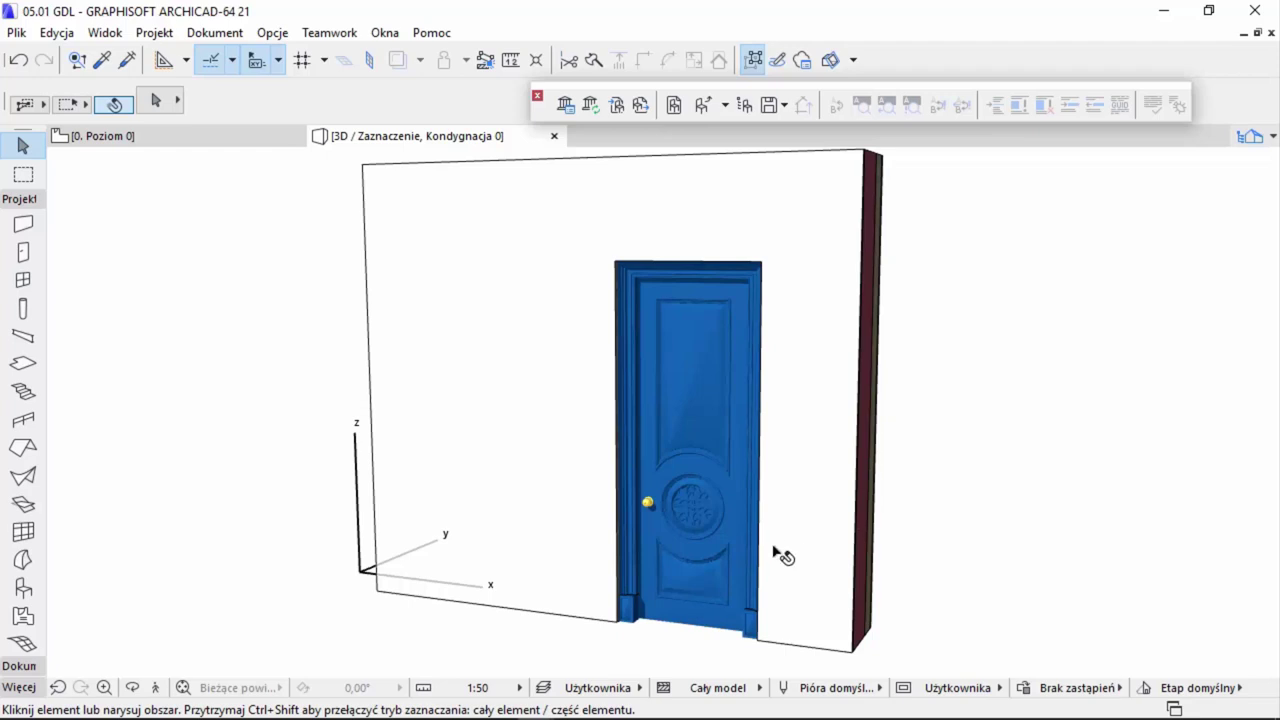
pyautogui.moveTo(780, 551)
pyautogui.mouseDown()
pyautogui.moveTo(797, 526)
pyautogui.moveTo(837, 537)
pyautogui.moveTo(837, 554)
pyautogui.mouseUp()
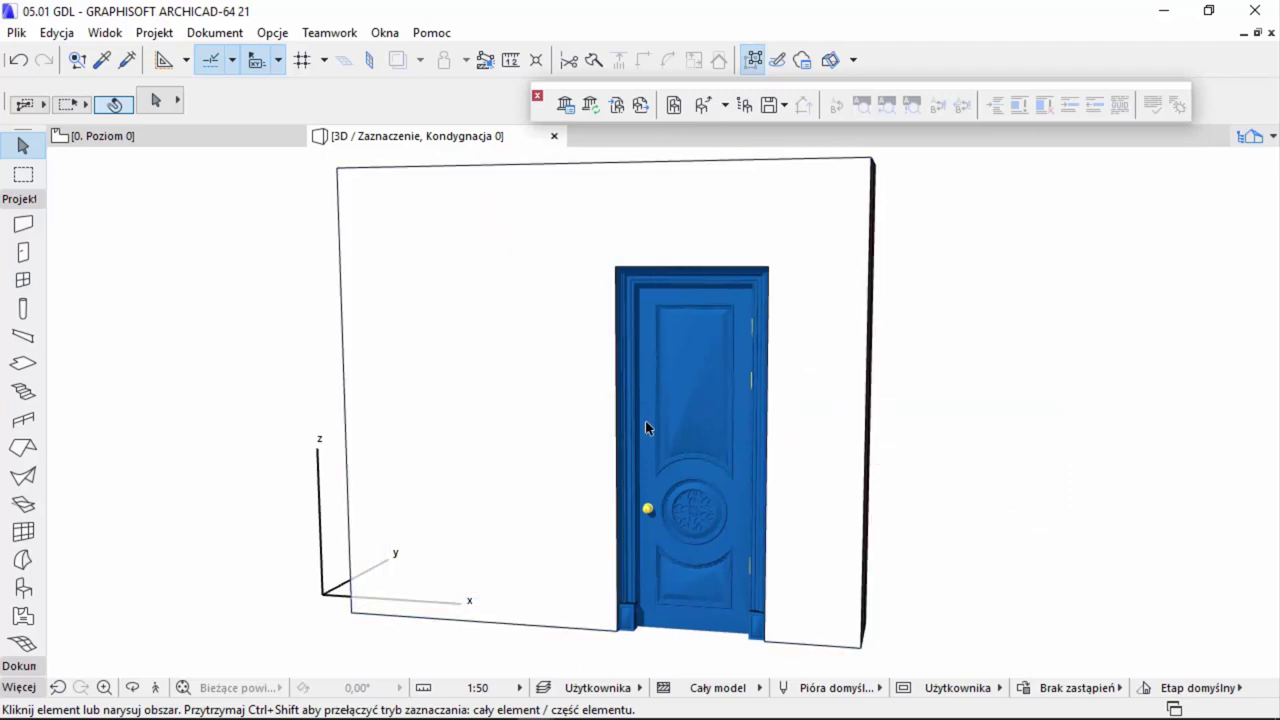
# - Switch to the floor plan and select door D3 in the wall opening
pyautogui.press('F2')
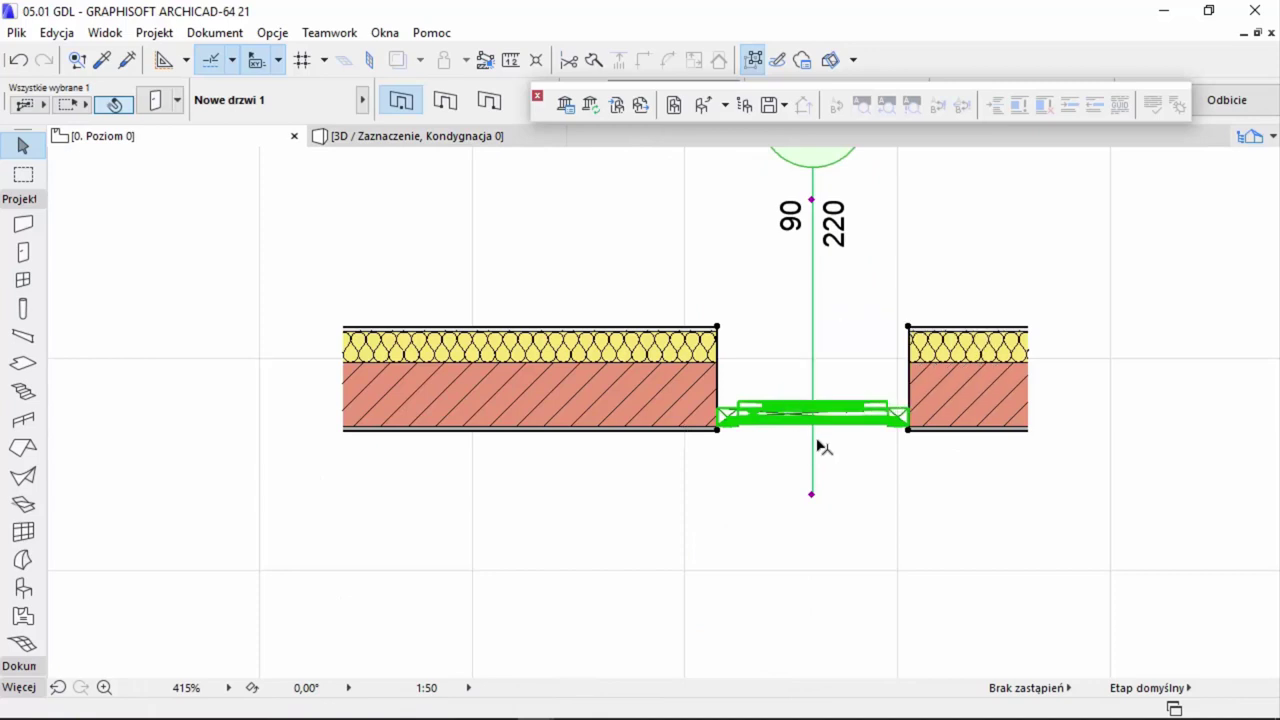
pyautogui.scroll(3, 822, 445)
pyautogui.click(775, 465)
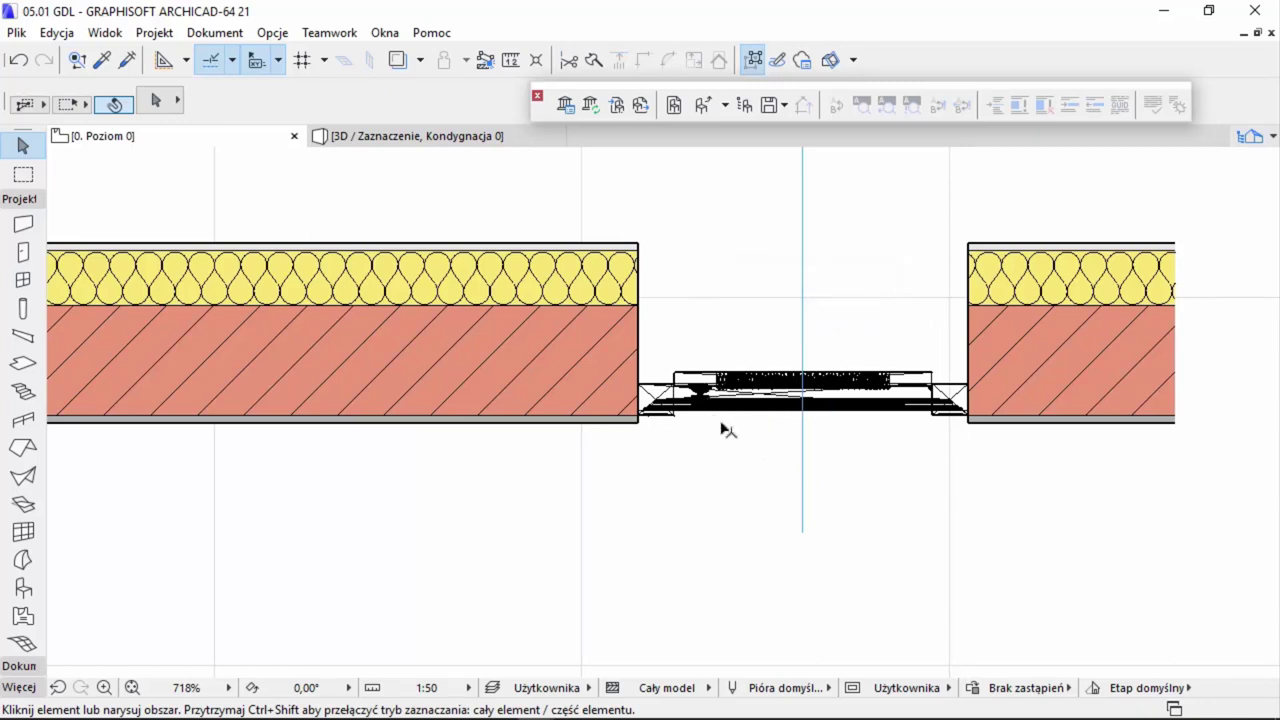
pyautogui.scroll(-2, 683, 425)
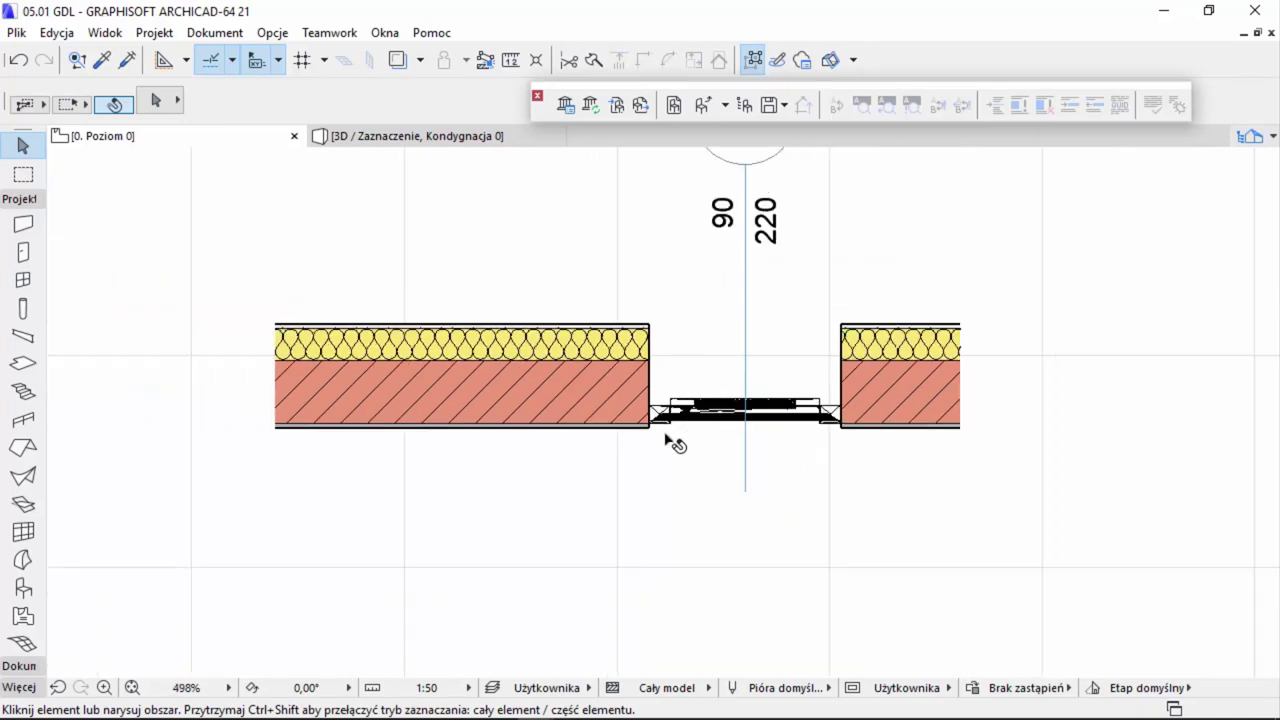
pyautogui.scroll(-2, 670, 432)
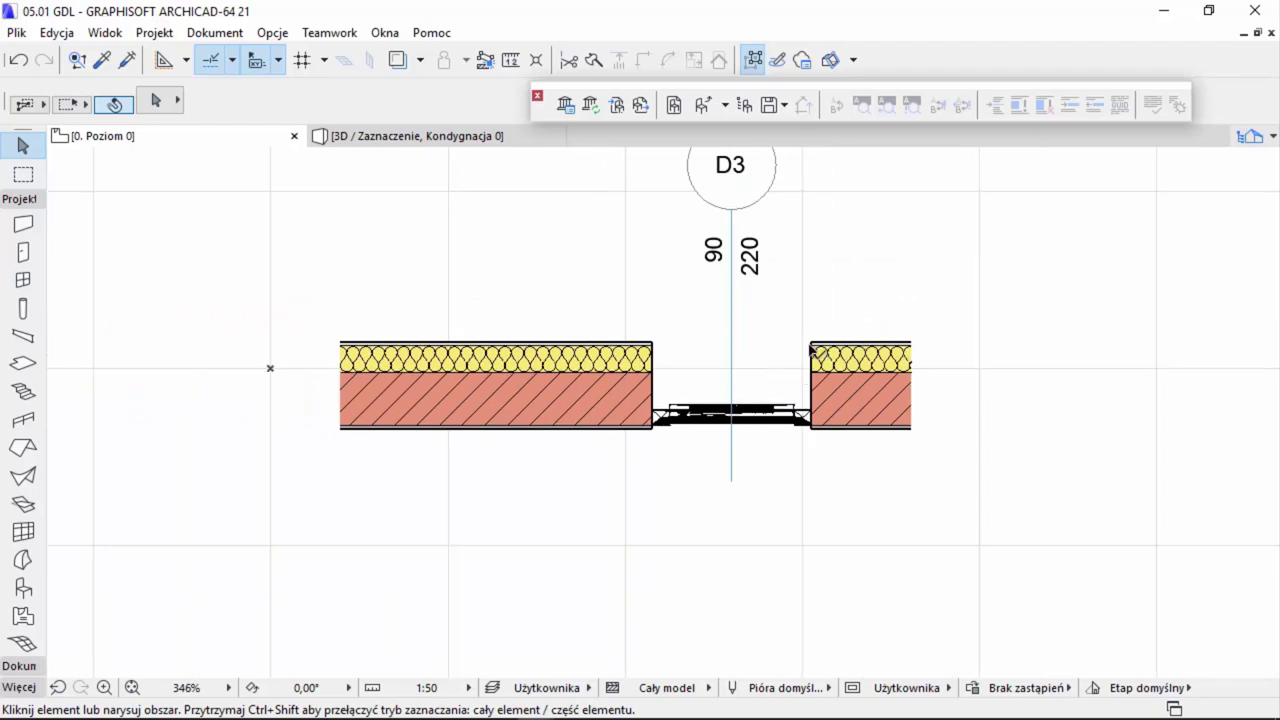
pyautogui.click(808, 345)
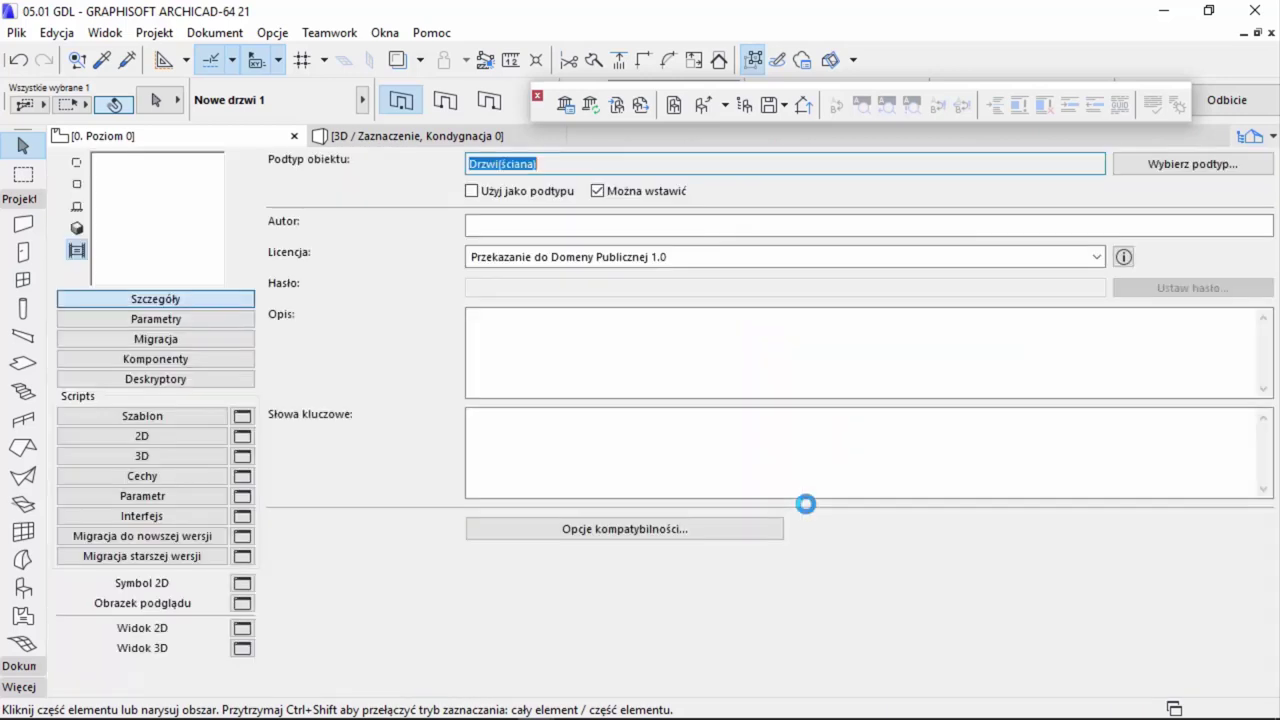
# - Check the door's empty 2D script, then open its Symbol 2D drawing
pyautogui.click(172, 436)
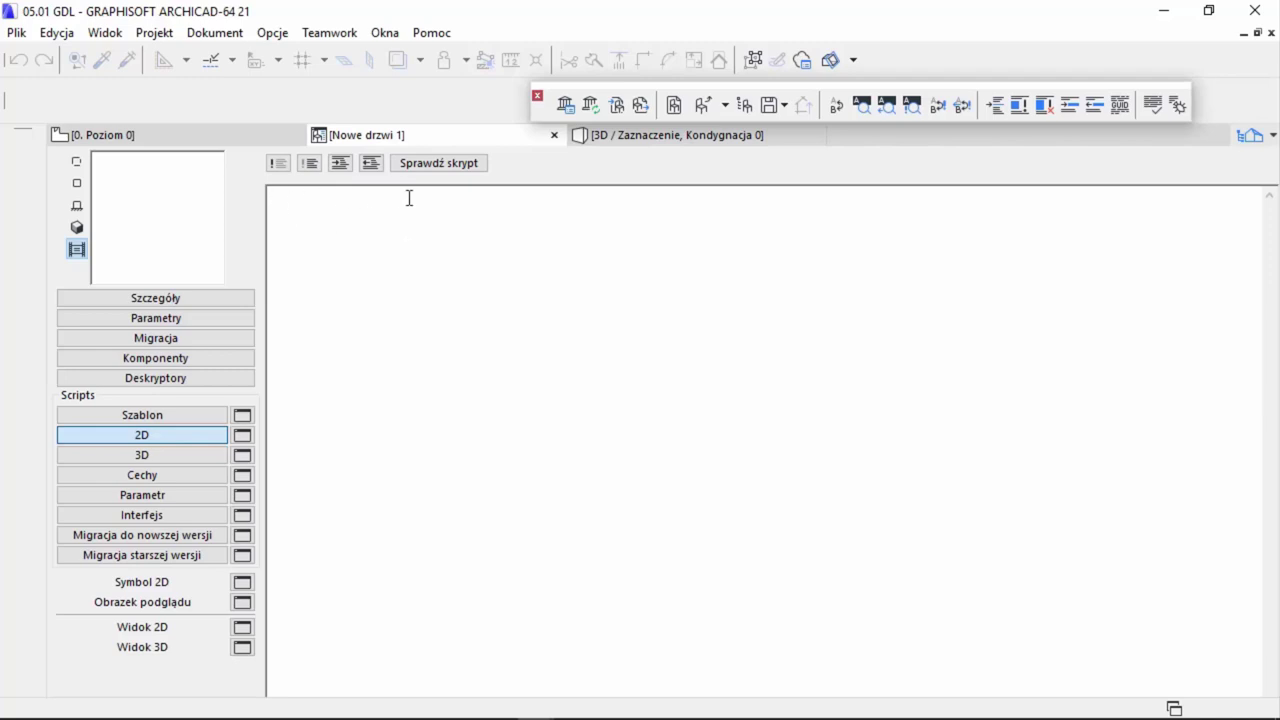
pyautogui.click(469, 200)
pyautogui.click(170, 584)
pyautogui.click(241, 583)
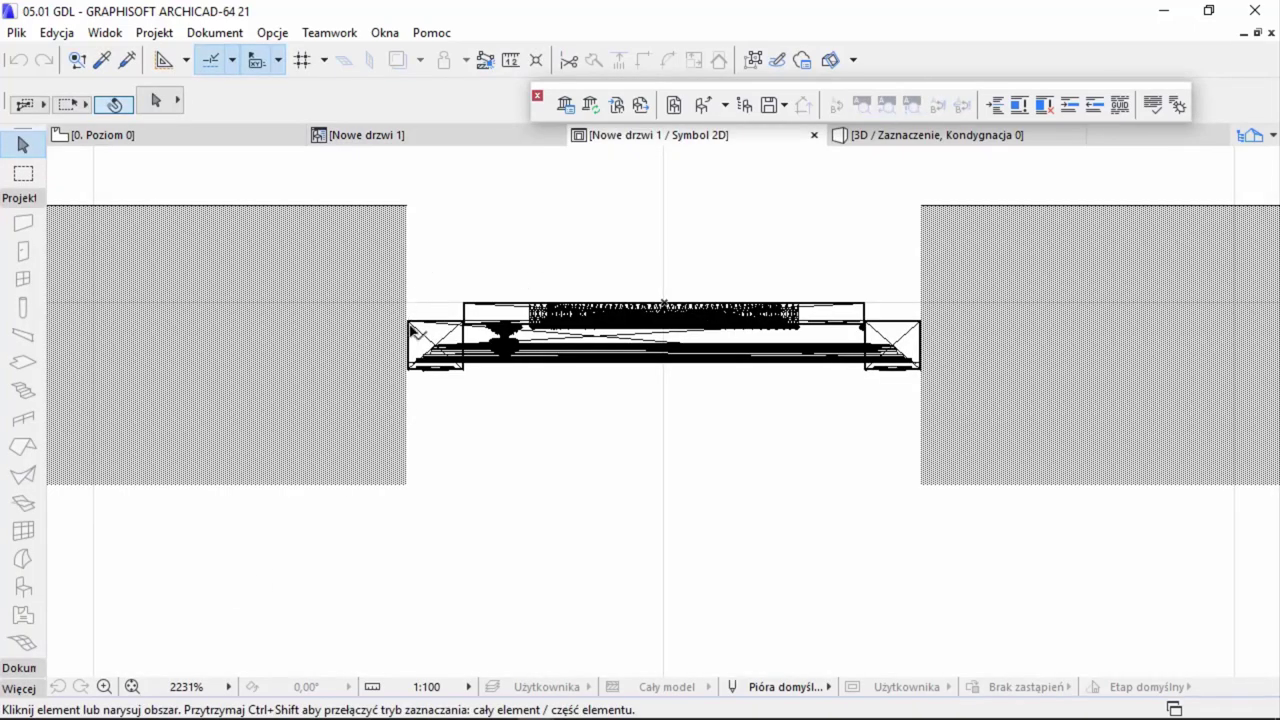
# - Select the short line at the door's left corner and reopen the Symbol 2D drawing
pyautogui.click(410, 321)
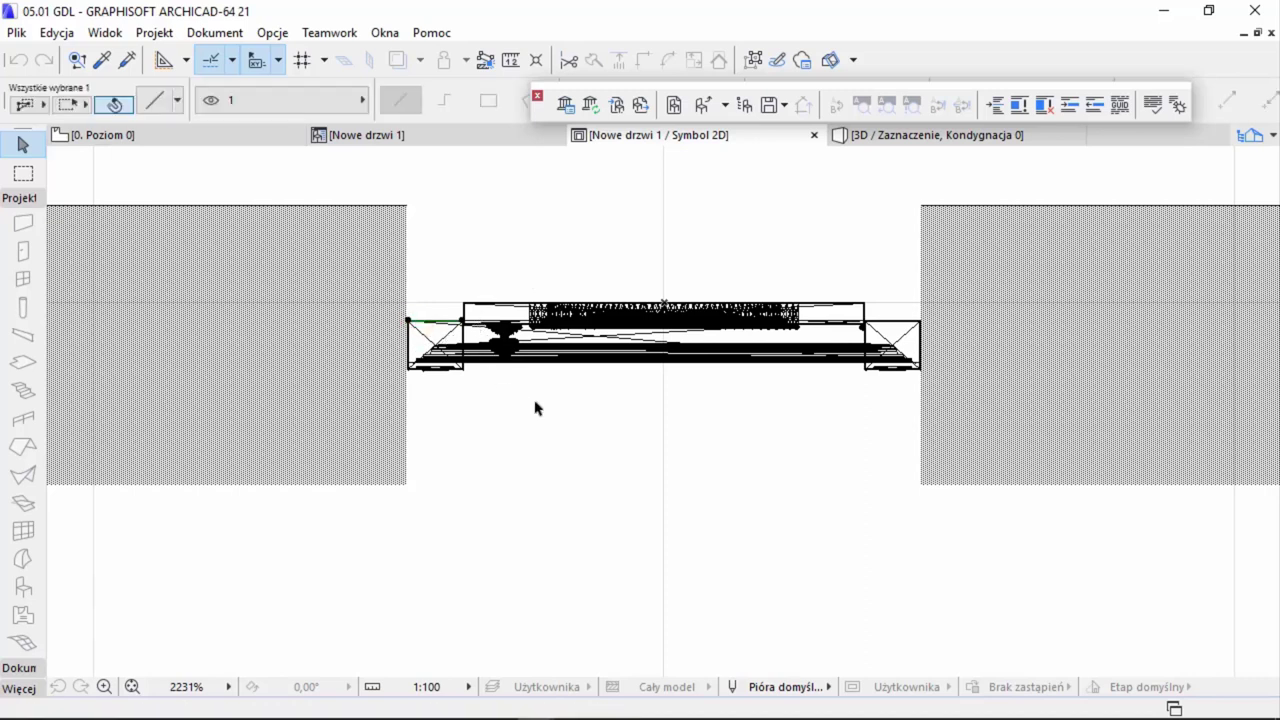
pyautogui.click(483, 135)
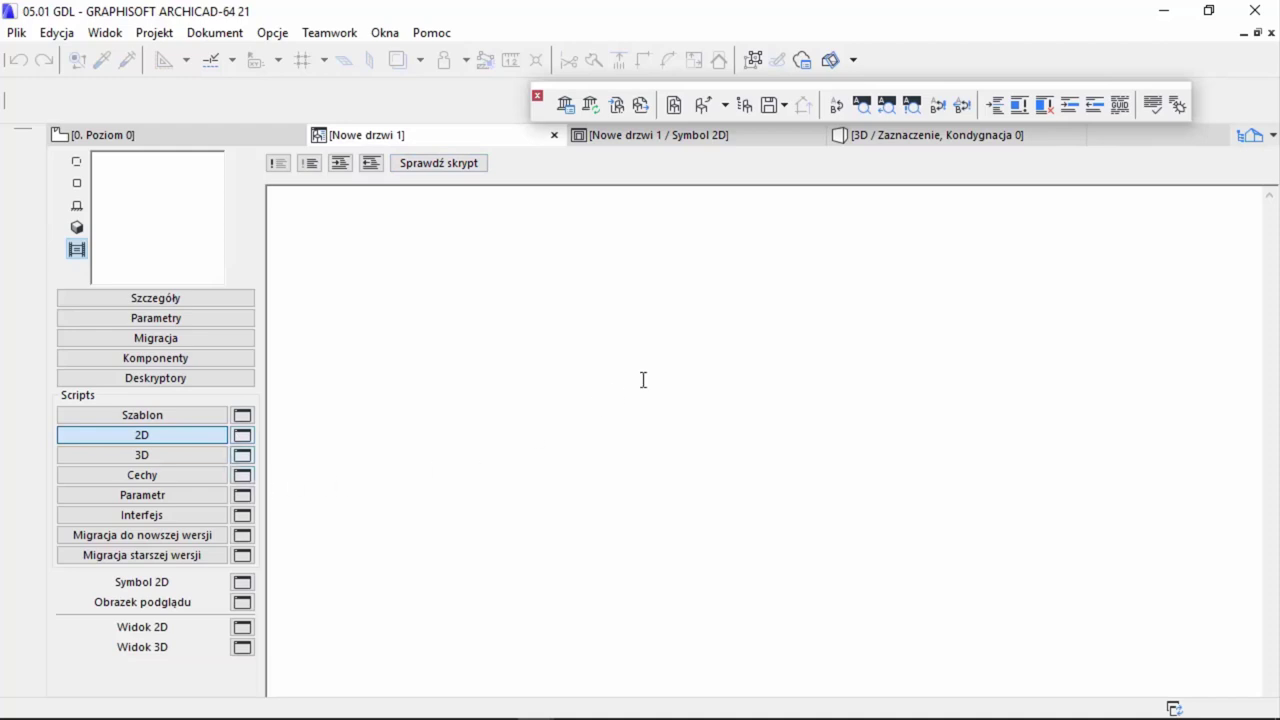
pyautogui.click(533, 213)
pyautogui.click(242, 582)
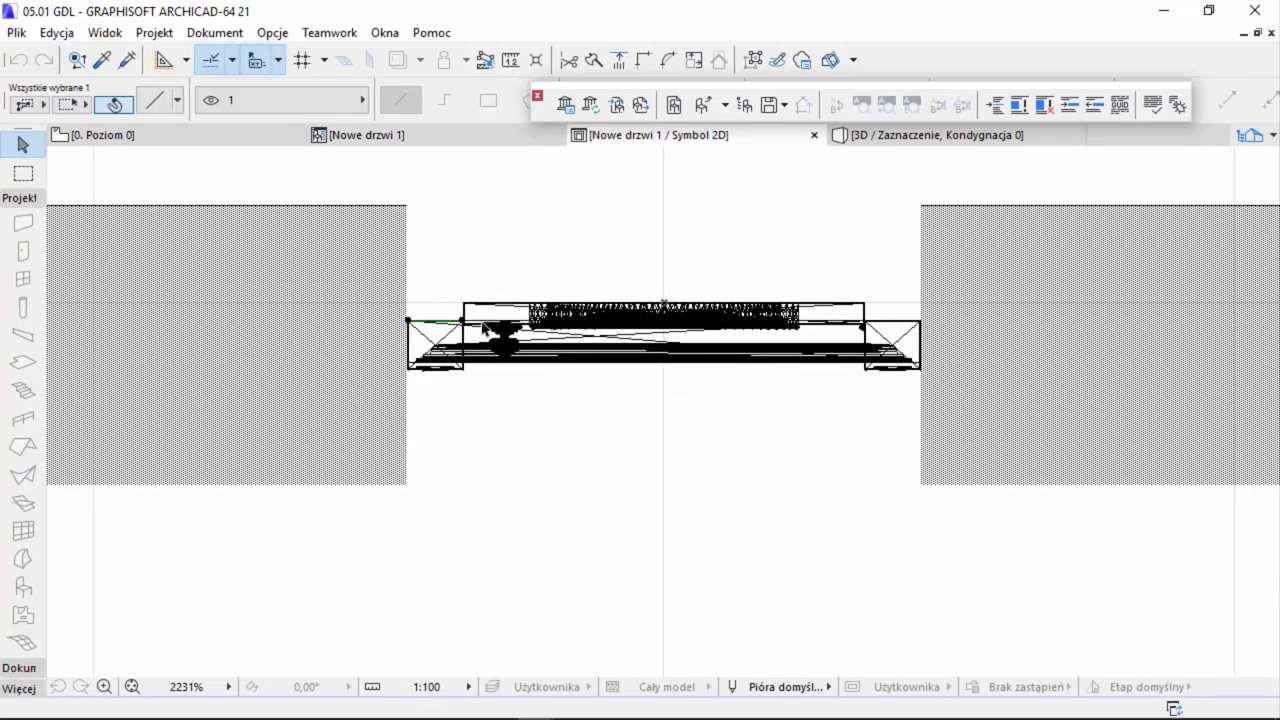
pyautogui.scroll(-2, 501, 476)
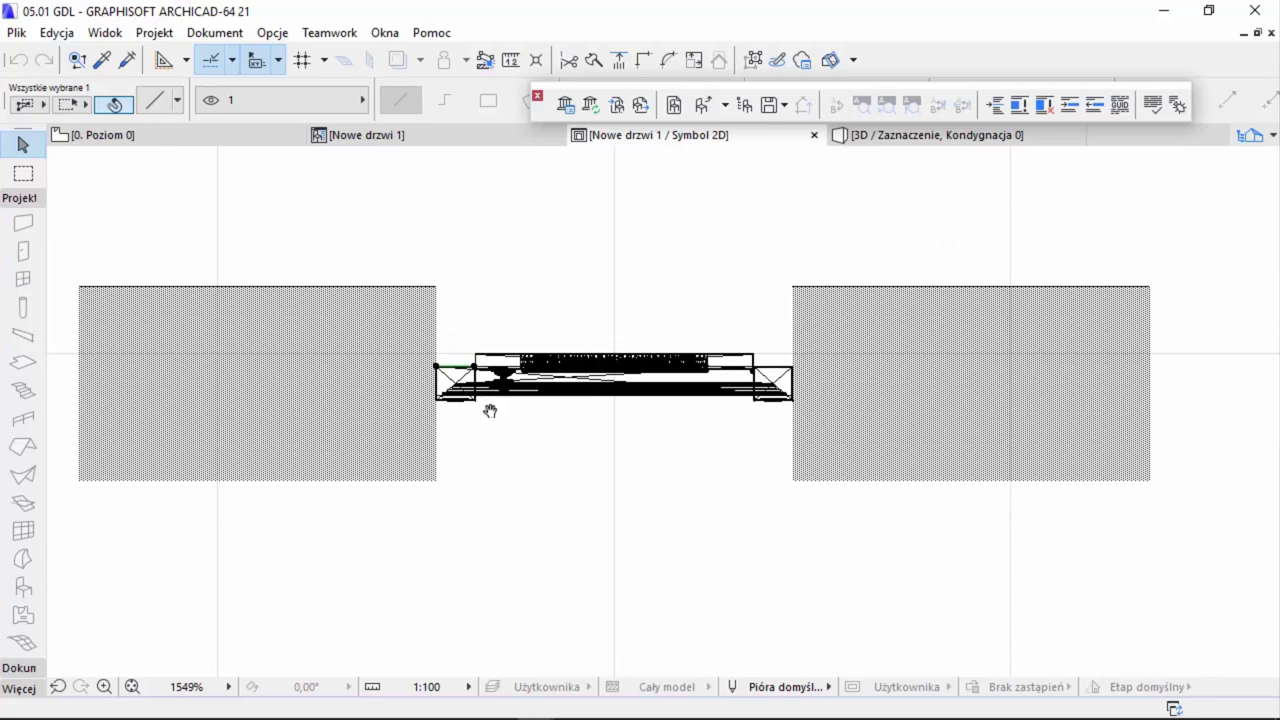
pyautogui.moveTo(490, 410); pyautogui.dragTo(530, 522, button='middle')
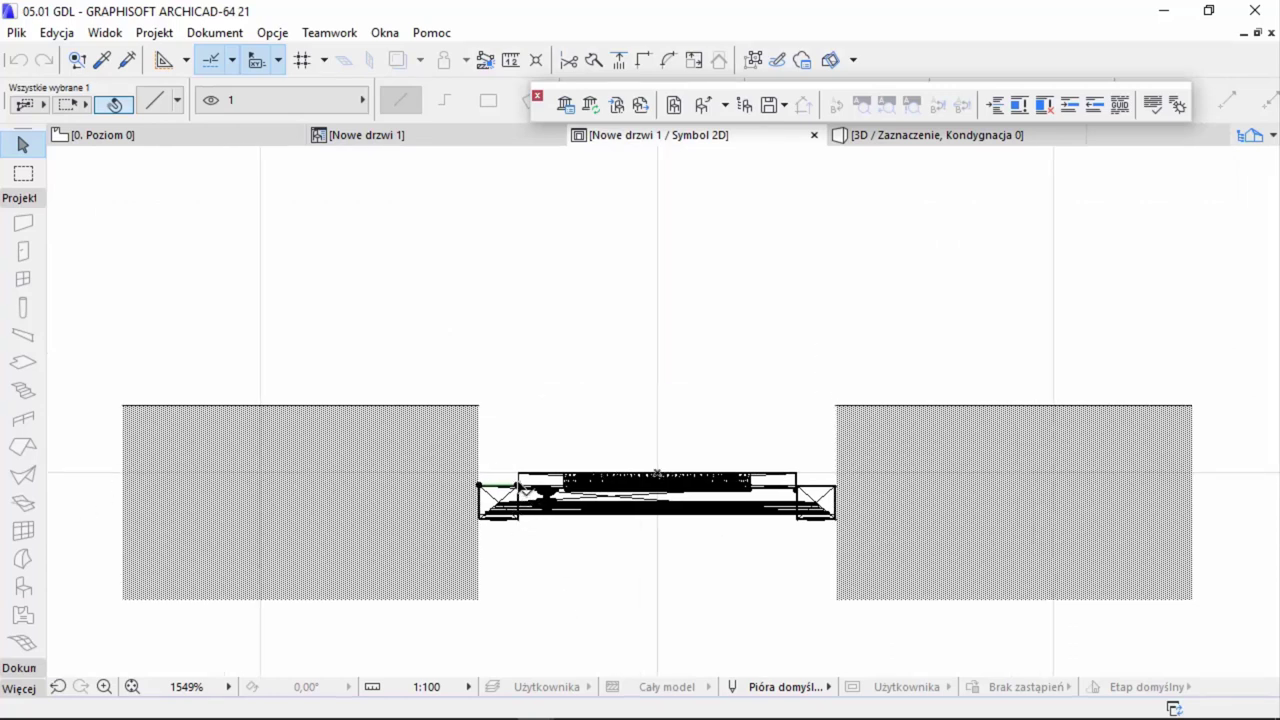
# - Stretch the line straight down, then move it to the opening's right end
pyautogui.click(517, 487)
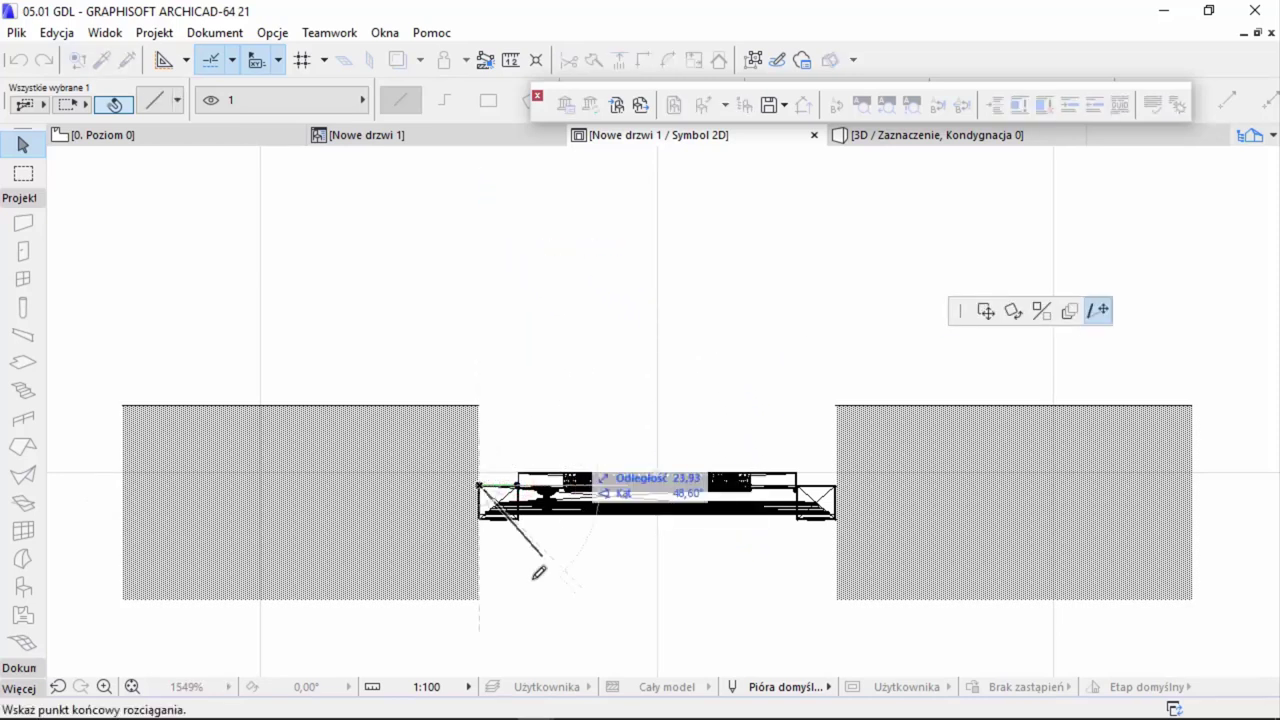
pyautogui.scroll(-1, 489, 383)
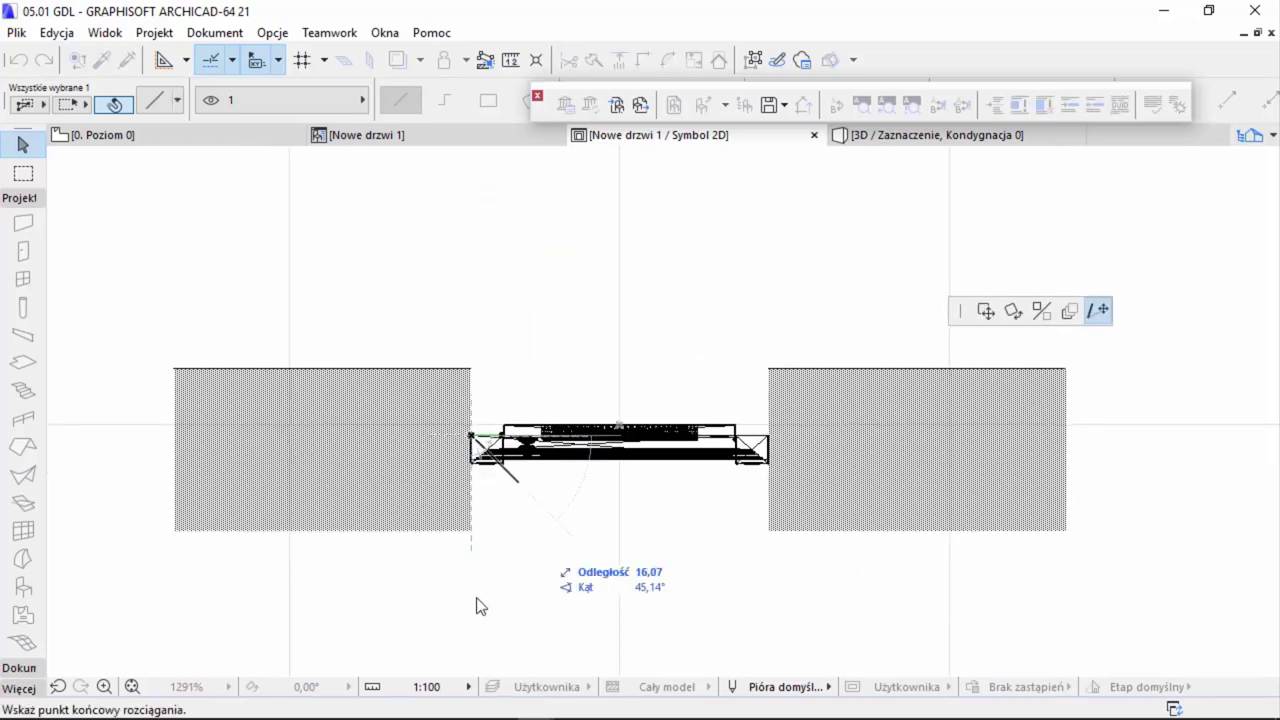
pyautogui.click(471, 636)
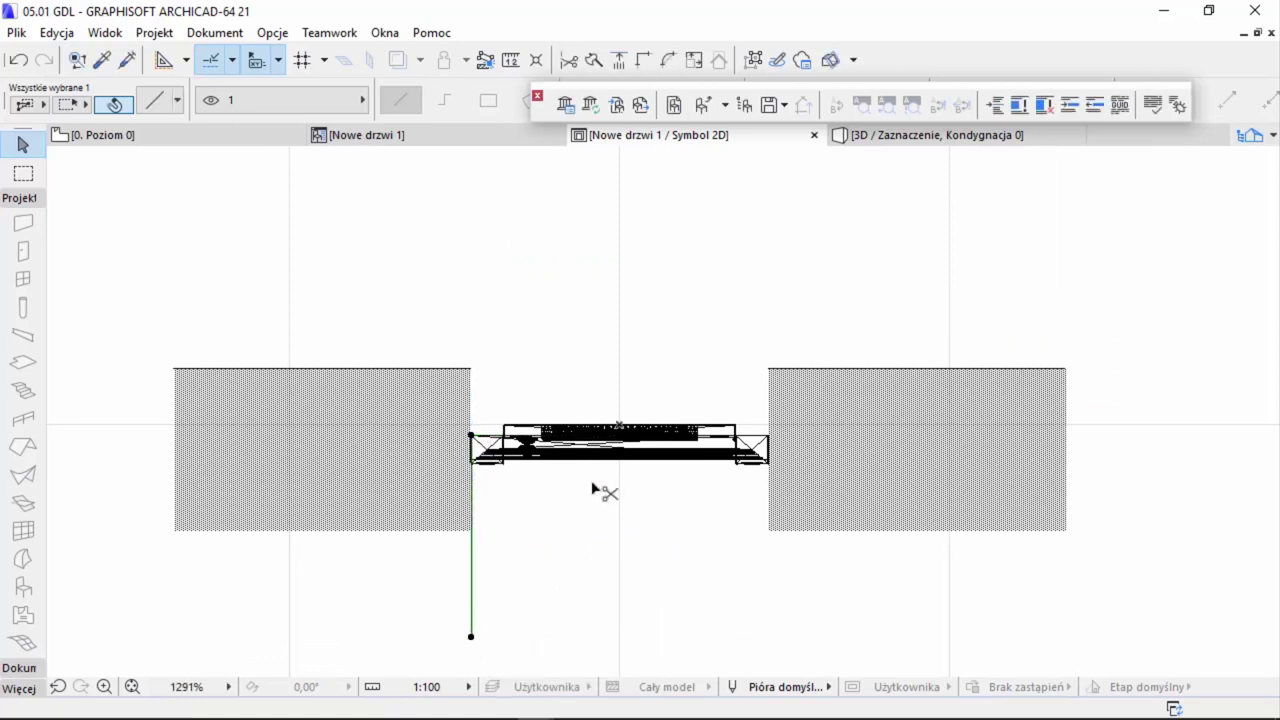
pyautogui.hotkey('ctrl', 'd')
pyautogui.click(471, 436)
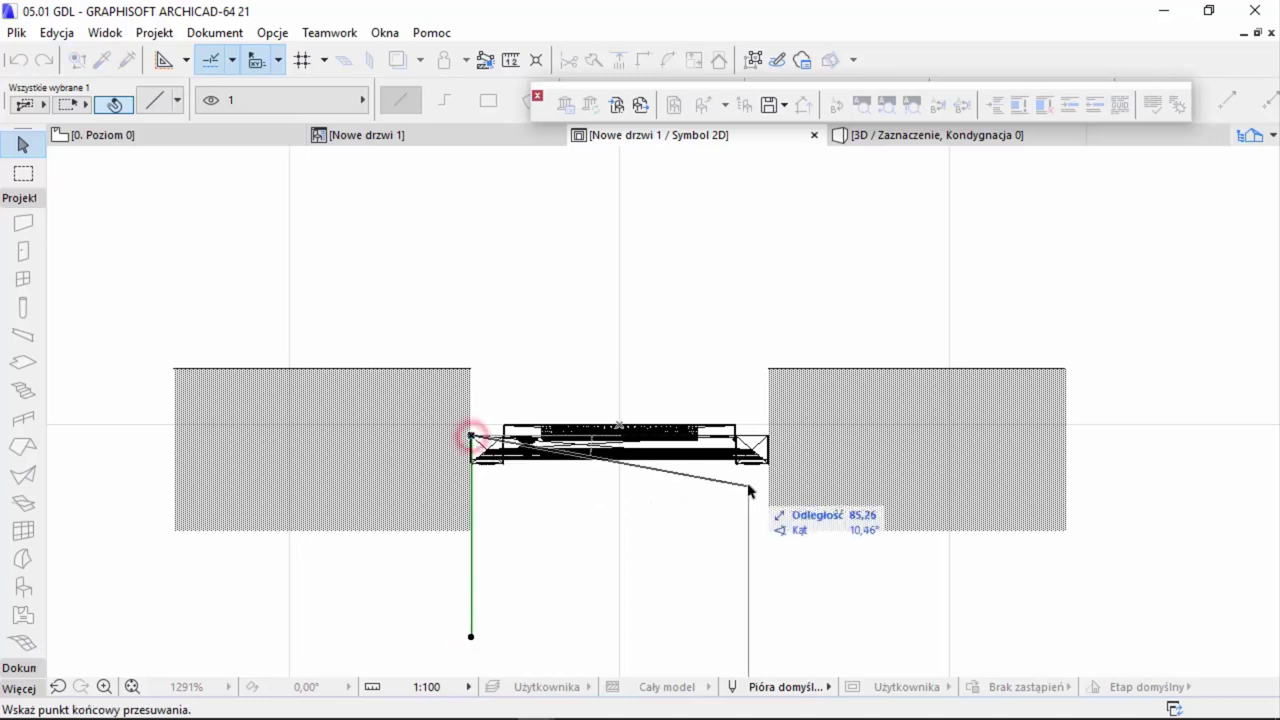
pyautogui.click(736, 463)
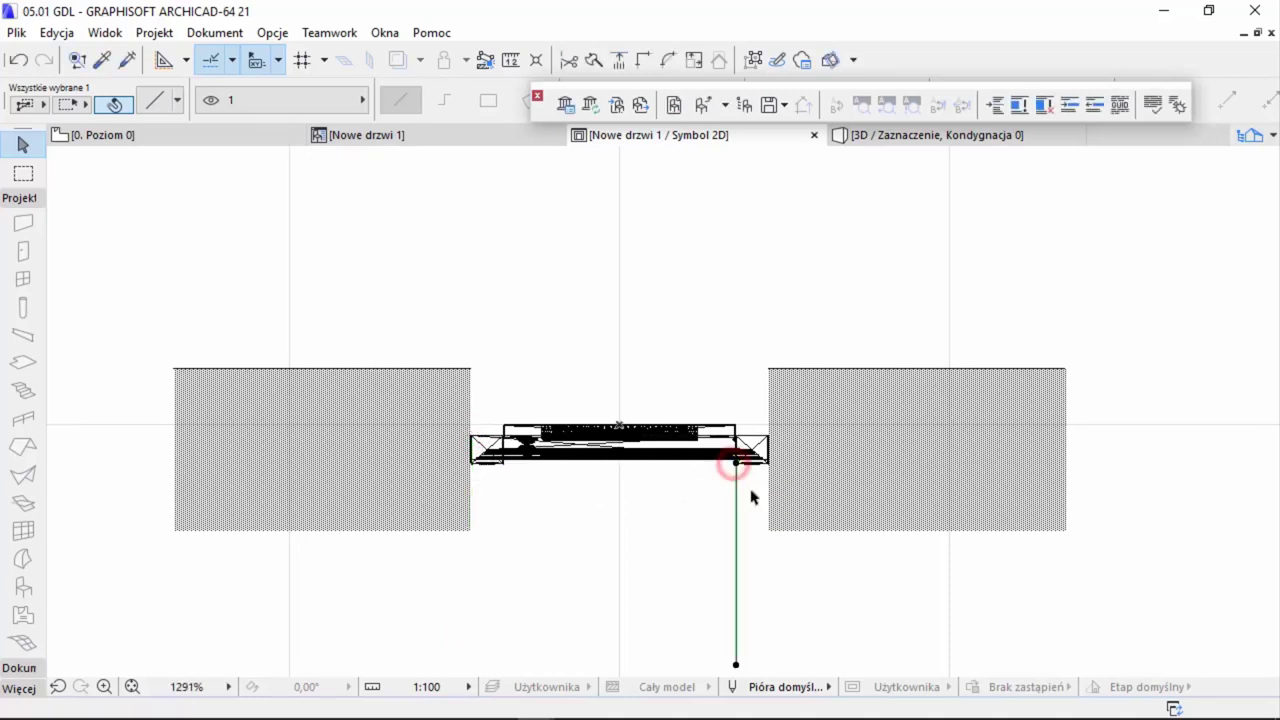
pyautogui.scroll(-2, 746, 522)
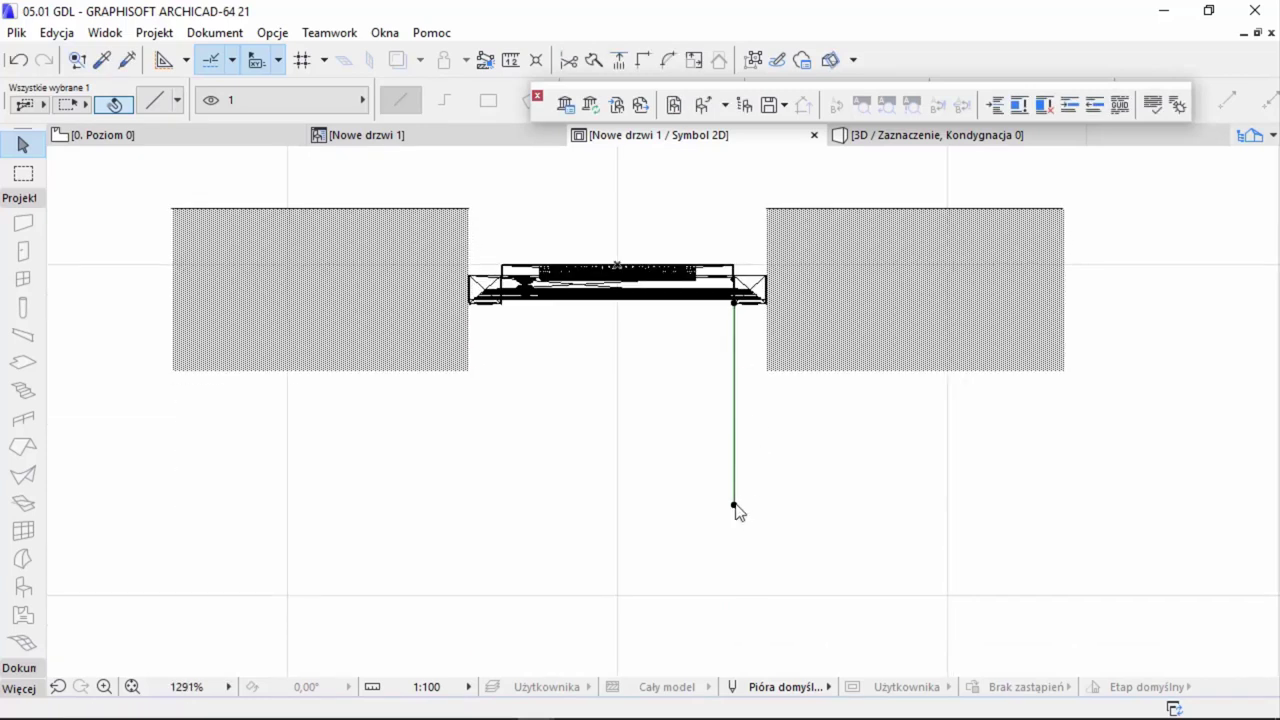
# - Draw a vertical line from the left corner and stretch its end to the leaf's bottom
pyautogui.click(731, 504)
pyautogui.click(523, 397)
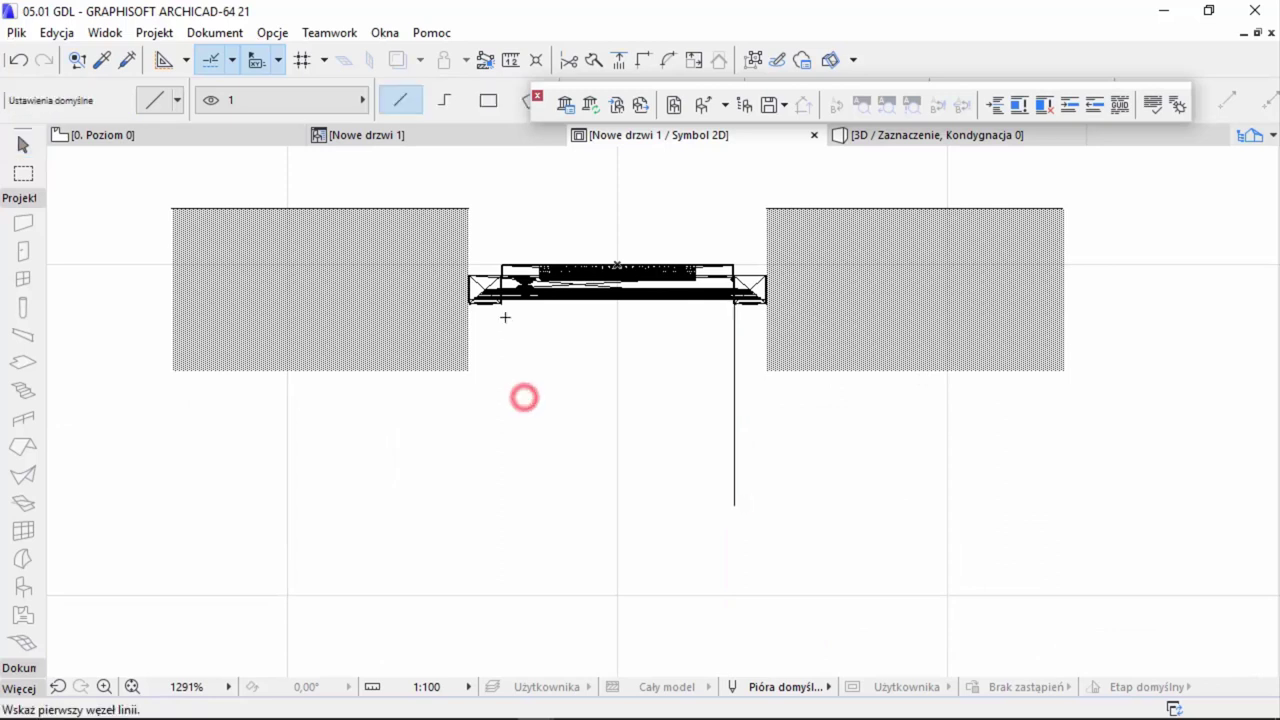
pyautogui.click(500, 300)
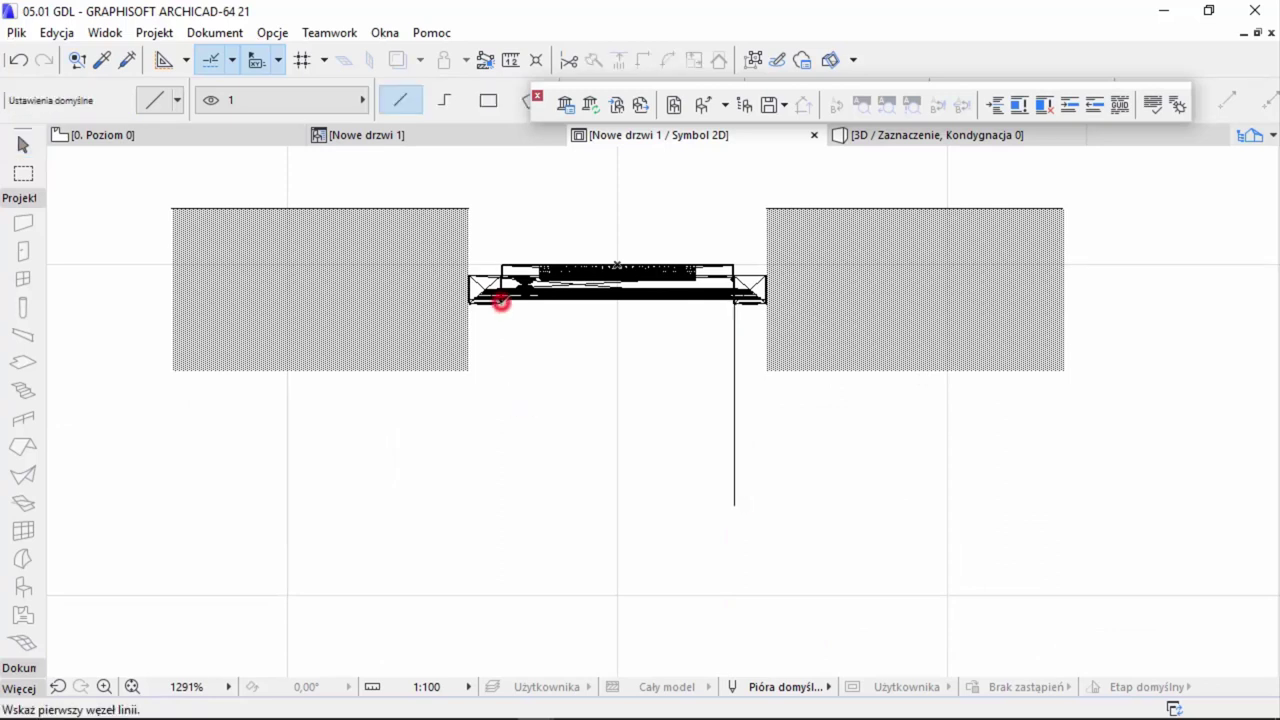
pyautogui.click(496, 515)
pyautogui.press('Escape')
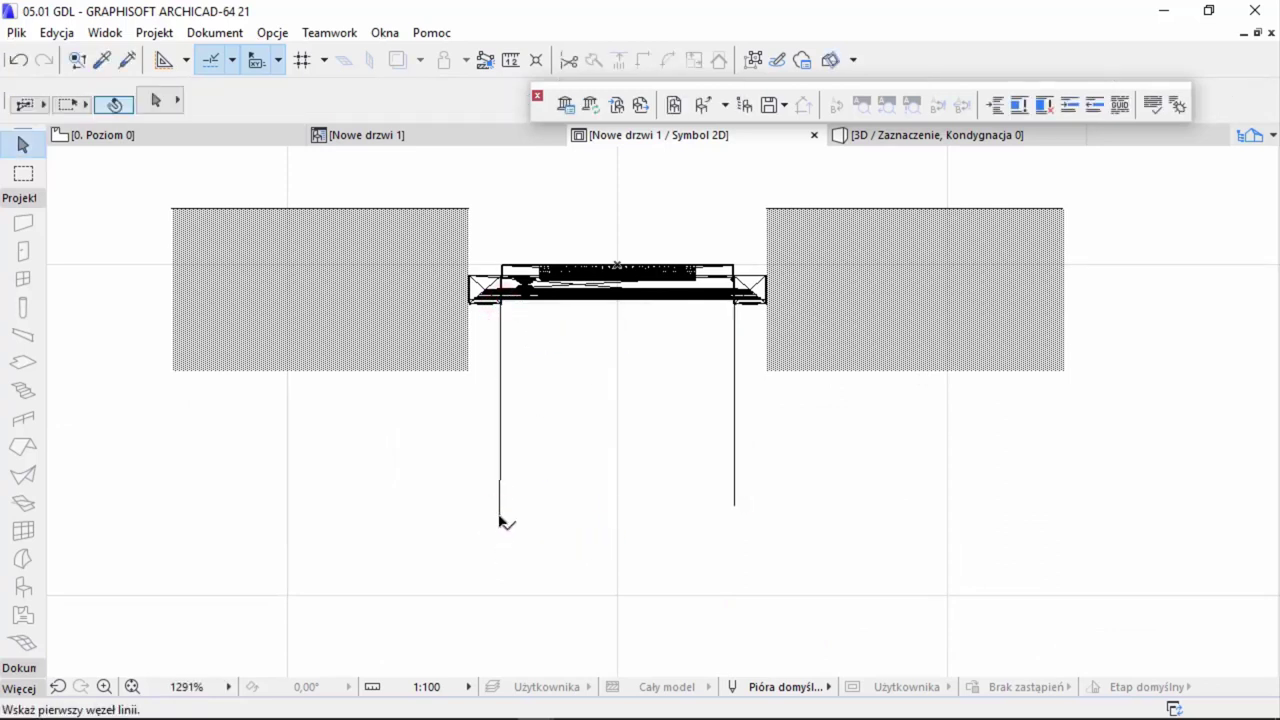
pyautogui.click(500, 516)
pyautogui.click(500, 516)
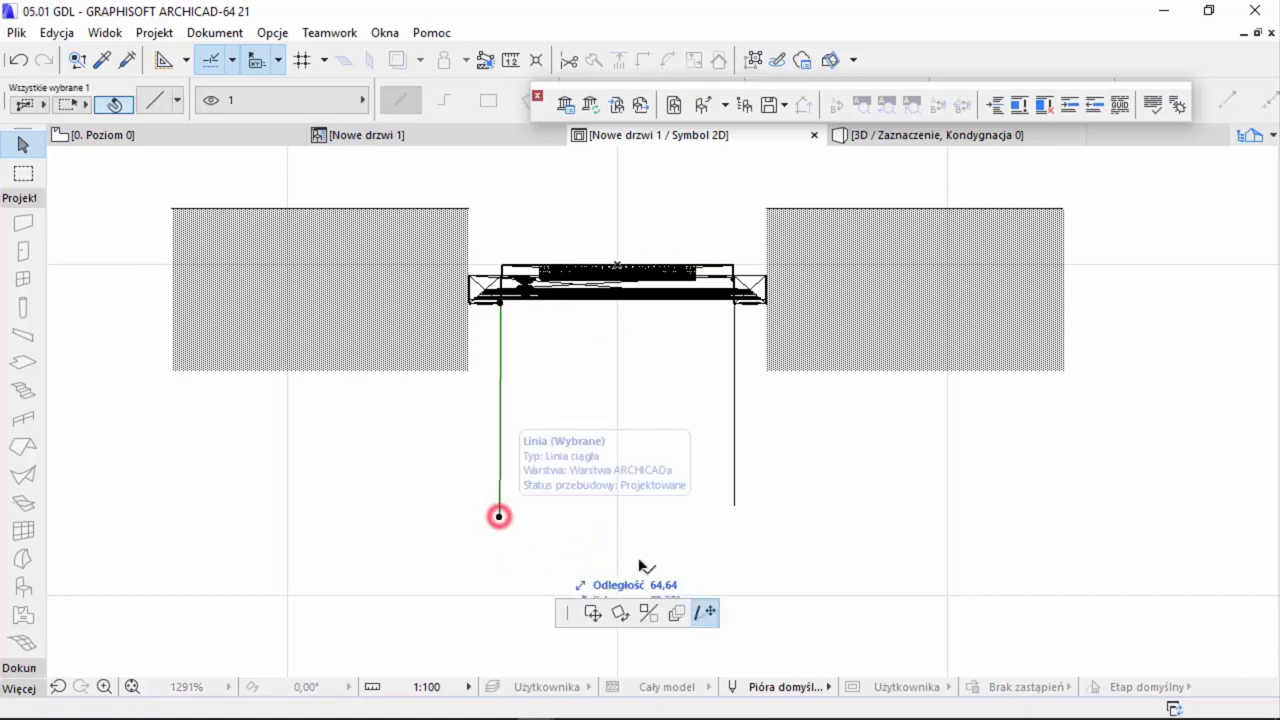
pyautogui.click(735, 501)
pyautogui.click(636, 418)
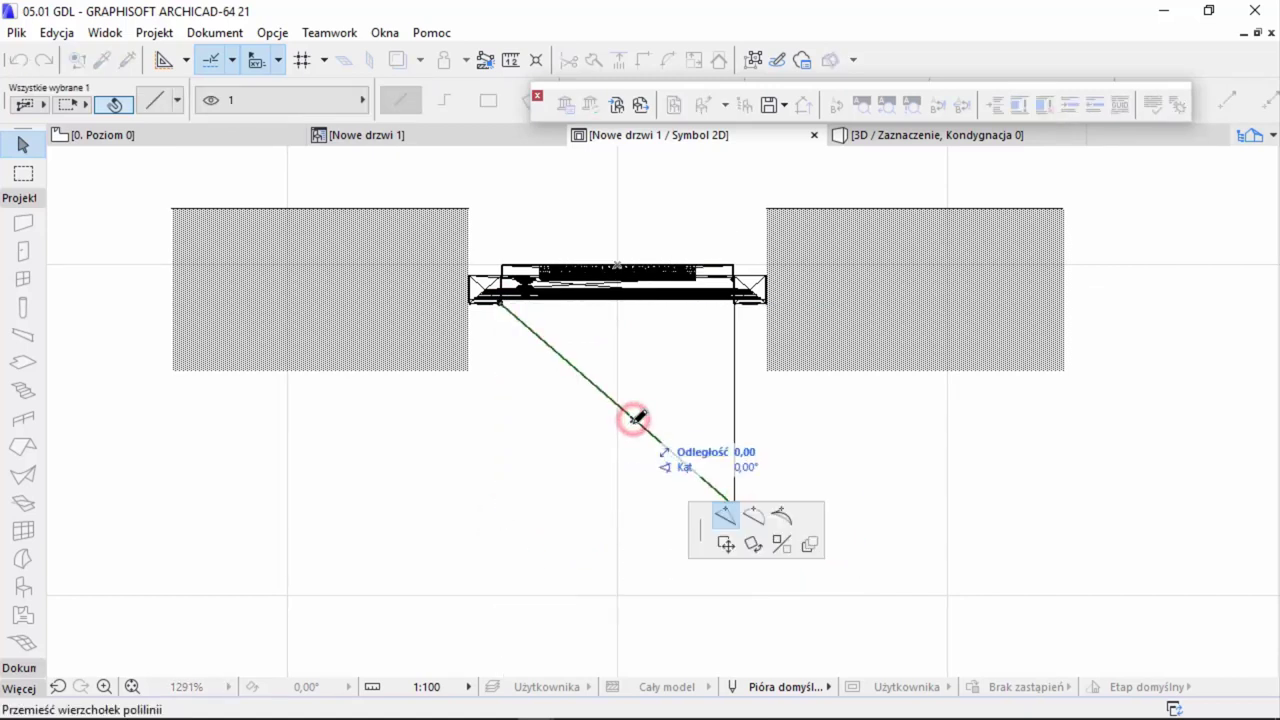
pyautogui.press('Escape')
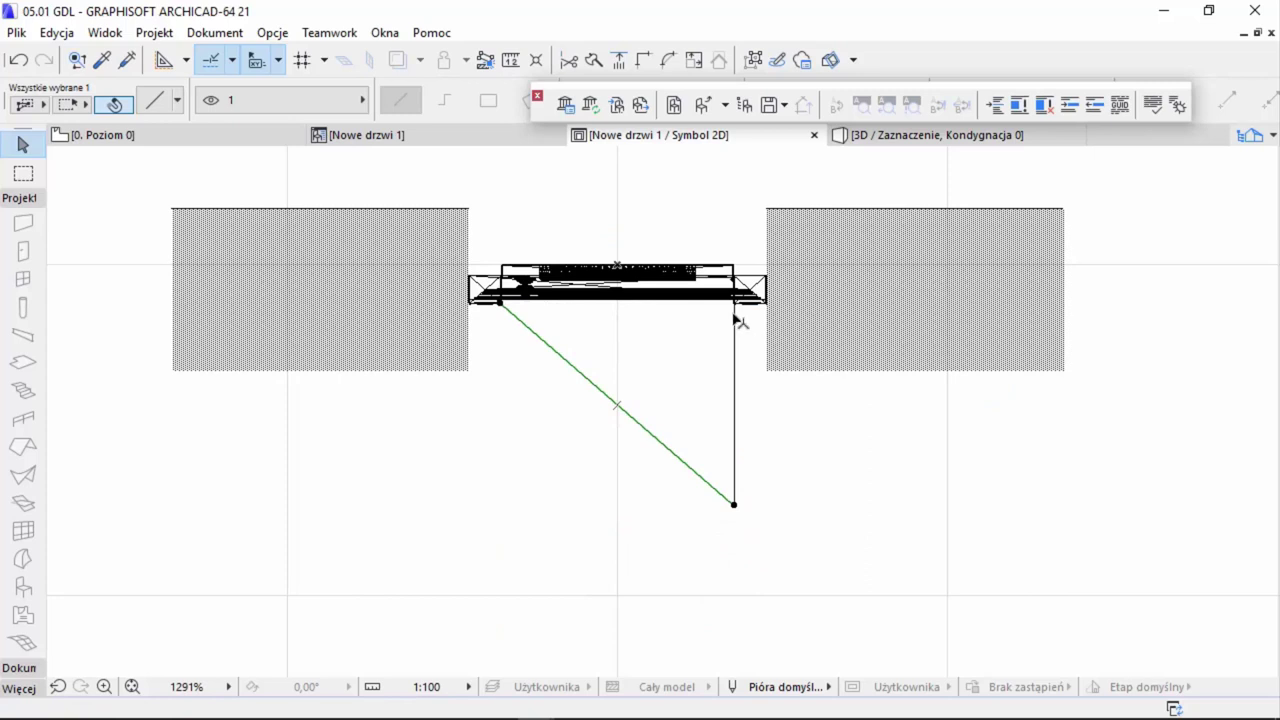
# - Reshape the vertical leaf line's end, then close the Symbol 2D drawing
pyautogui.click(734, 310)
pyautogui.click(734, 504)
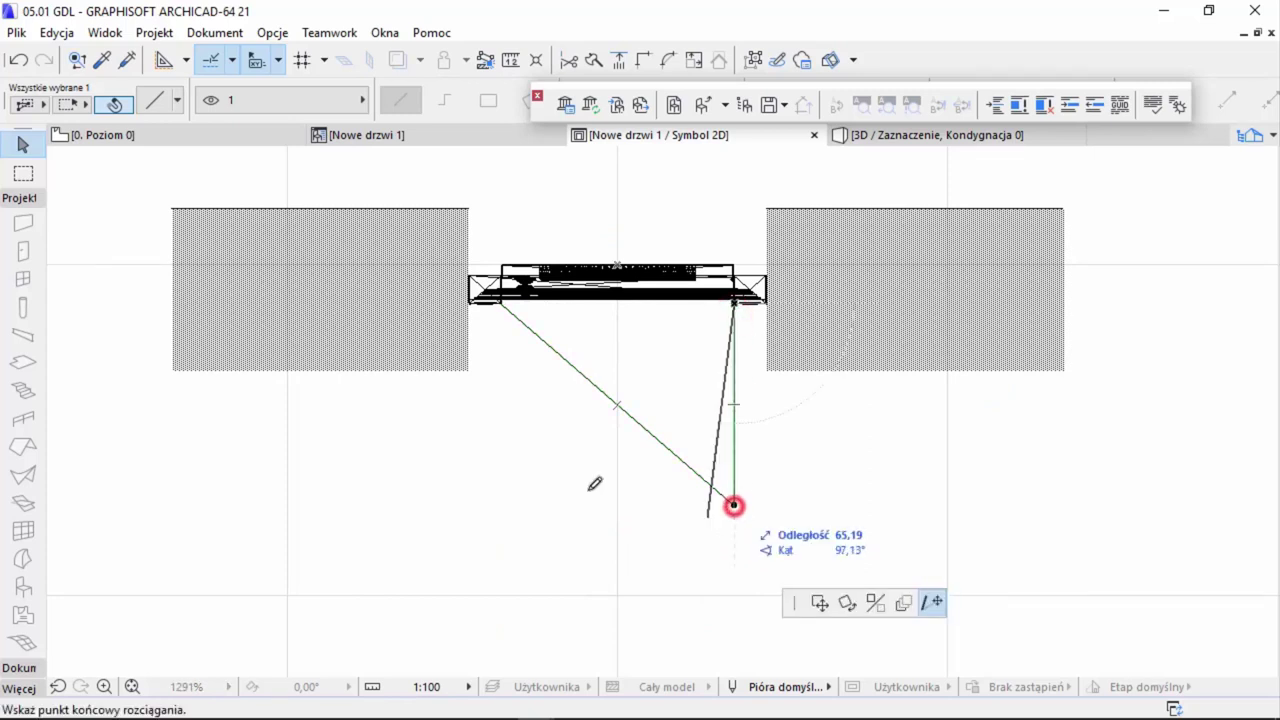
pyautogui.click(500, 302)
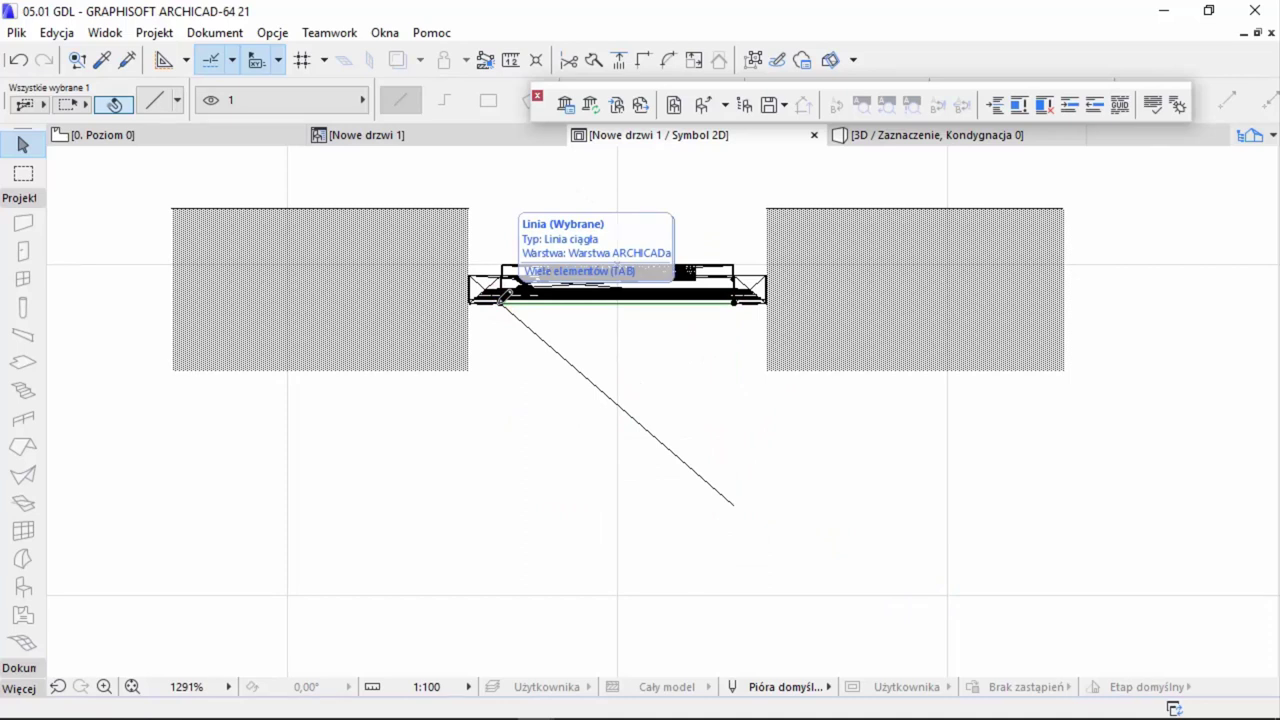
pyautogui.scroll(-1, 836, 476)
pyautogui.click(836, 476)
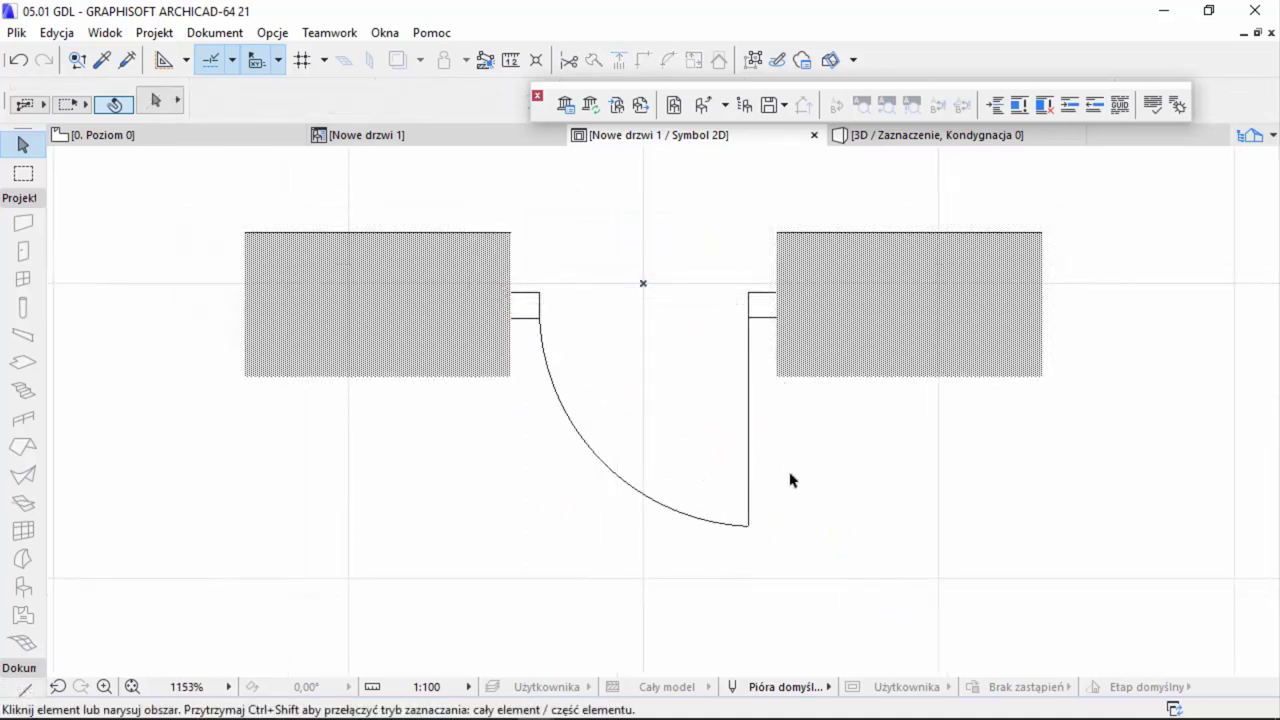
pyautogui.scroll(1, 790, 480)
pyautogui.moveTo(789, 466); pyautogui.dragTo(786, 514, button='middle')
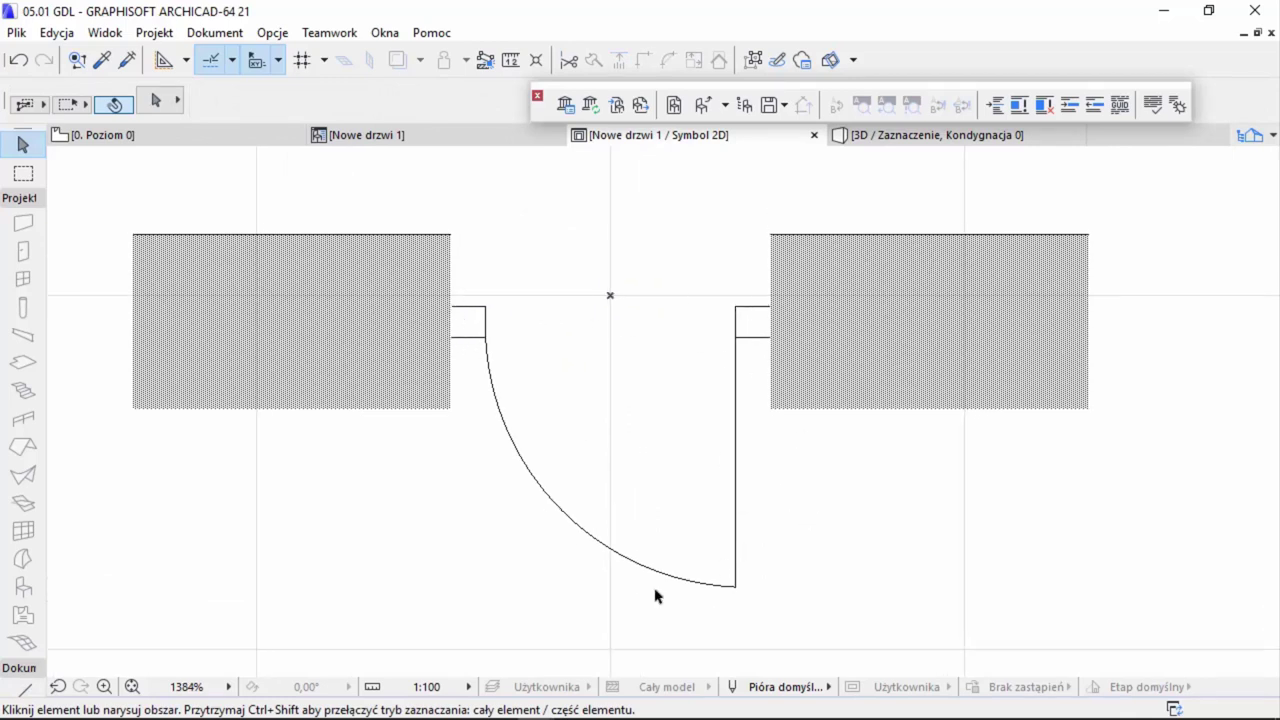
pyautogui.click(484, 322)
pyautogui.click(815, 135)
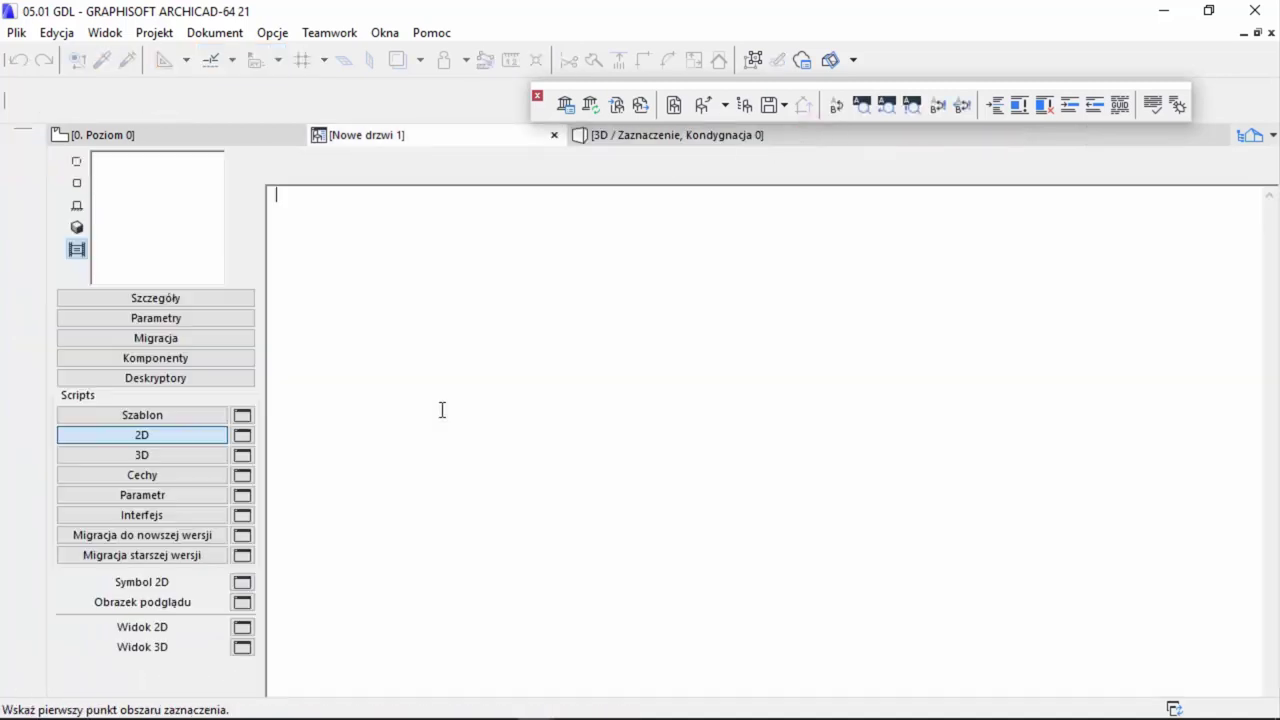
# - Close the door editor, saving changes to Nowe drzwi 1, and view the plan
pyautogui.click(553, 133)
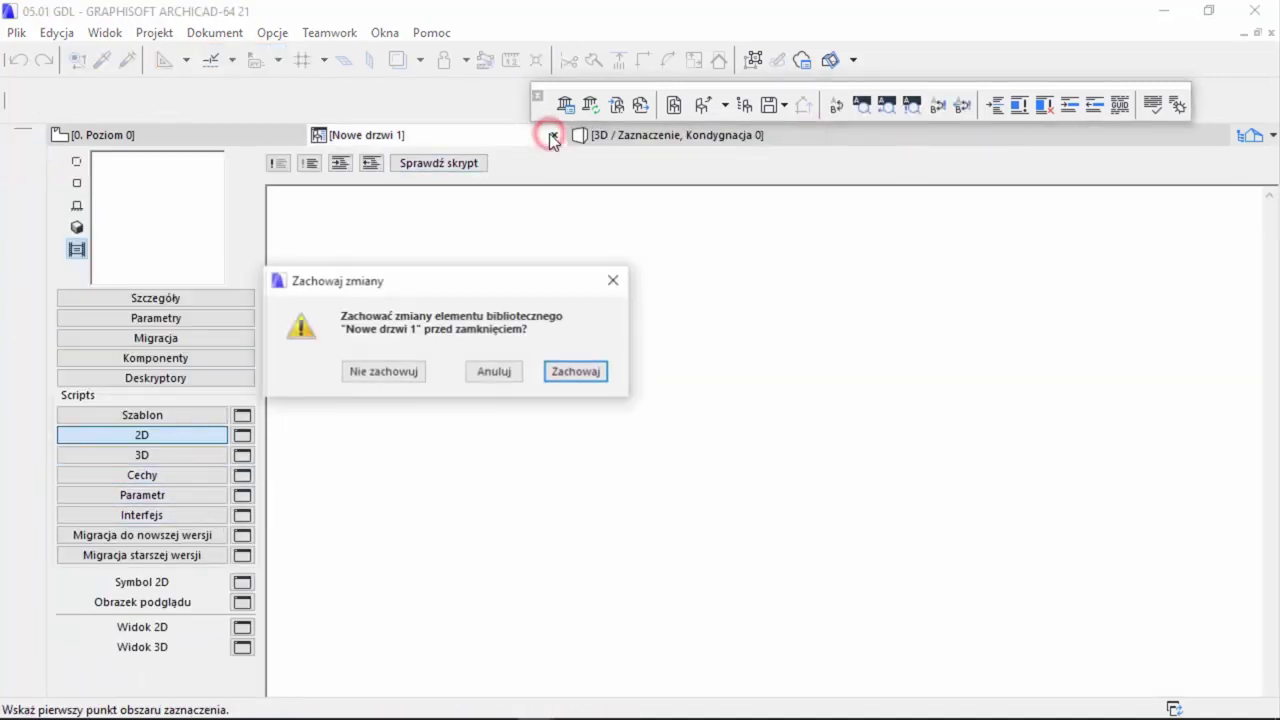
pyautogui.click(556, 373)
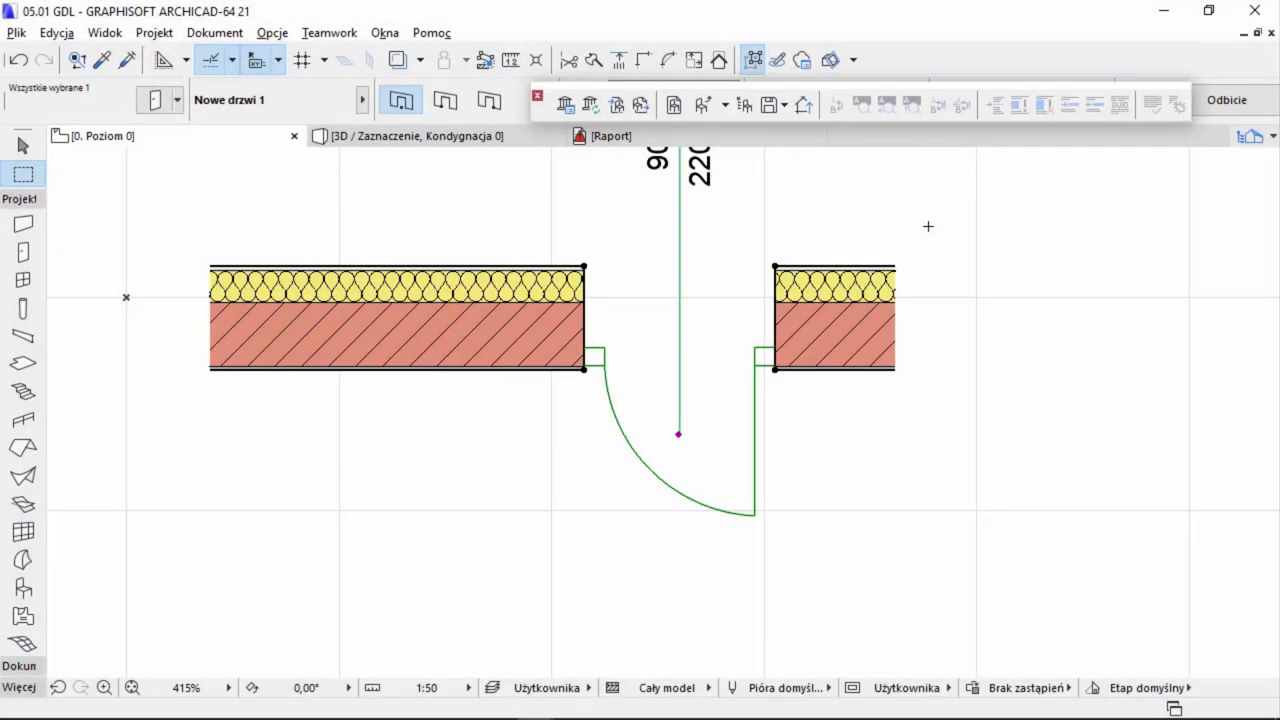
pyautogui.moveTo(943, 243); pyautogui.dragTo(925, 301, button='middle')
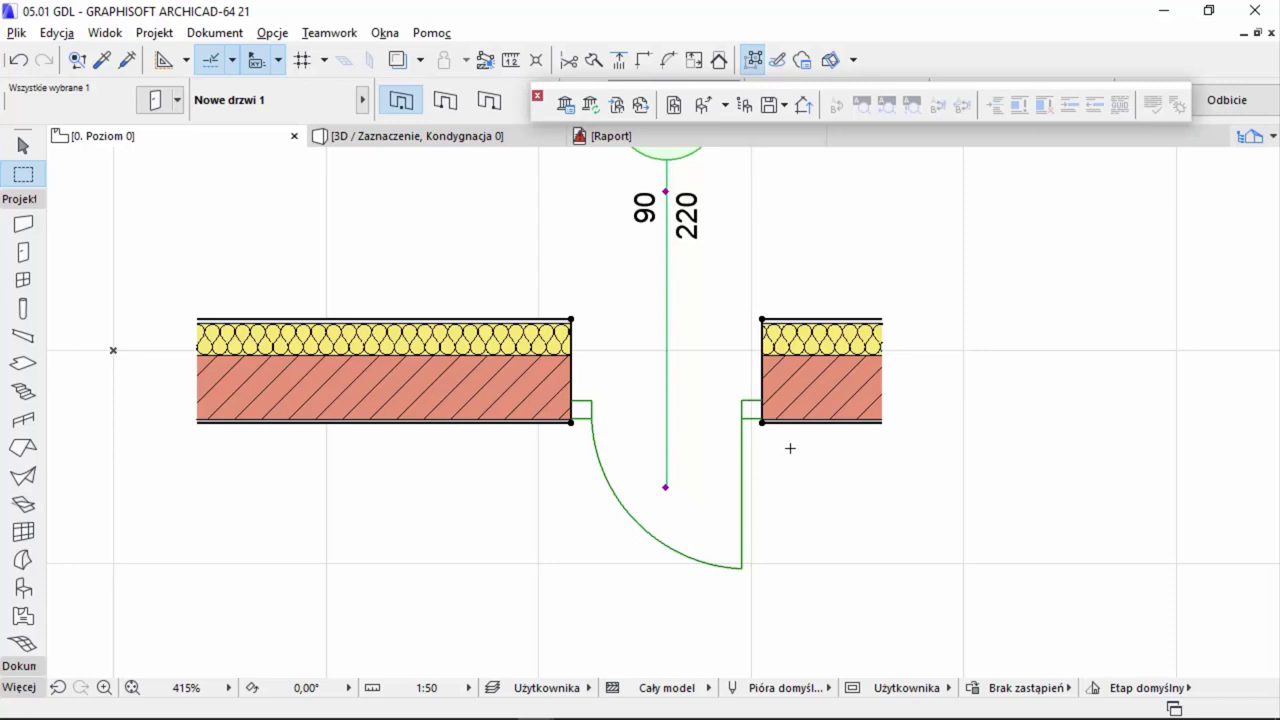
pyautogui.scroll(-1, 790, 449)
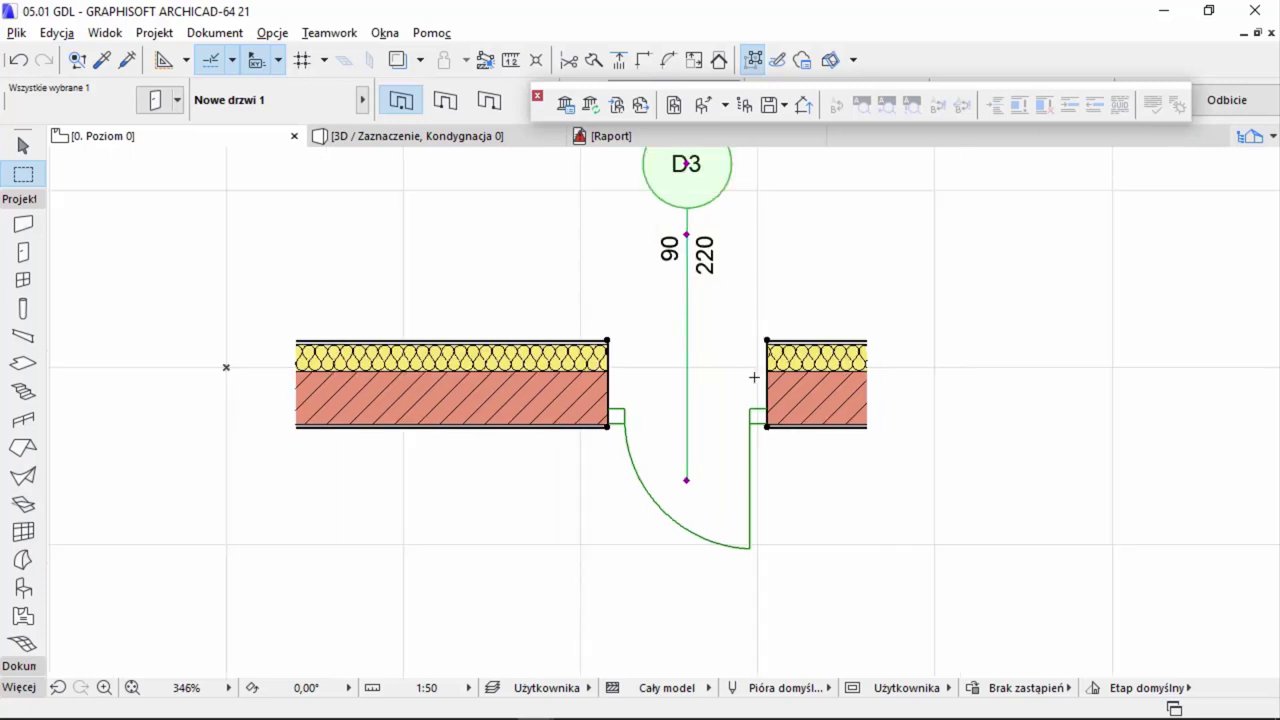
pyautogui.scroll(2, 686, 510)
pyautogui.scroll(1, 641, 519)
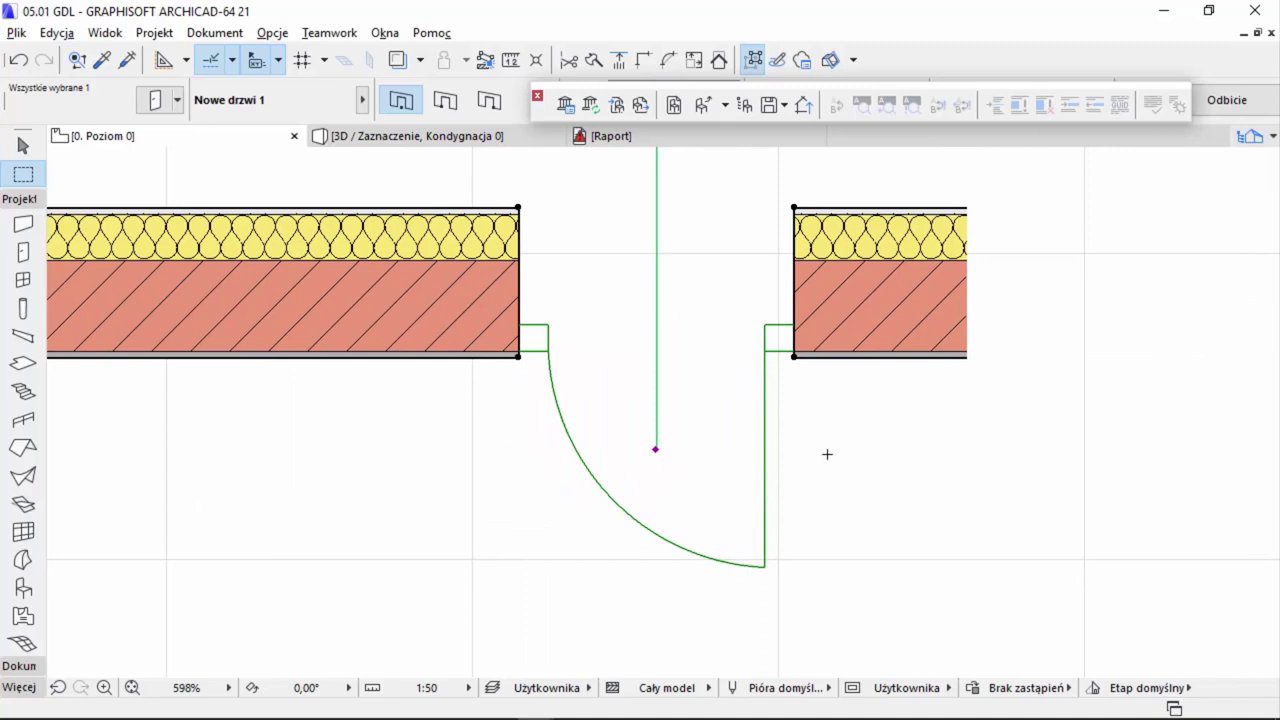
# - Clear the current selection and select the Nowe drzwi 1 door in the plan
pyautogui.press('Escape')
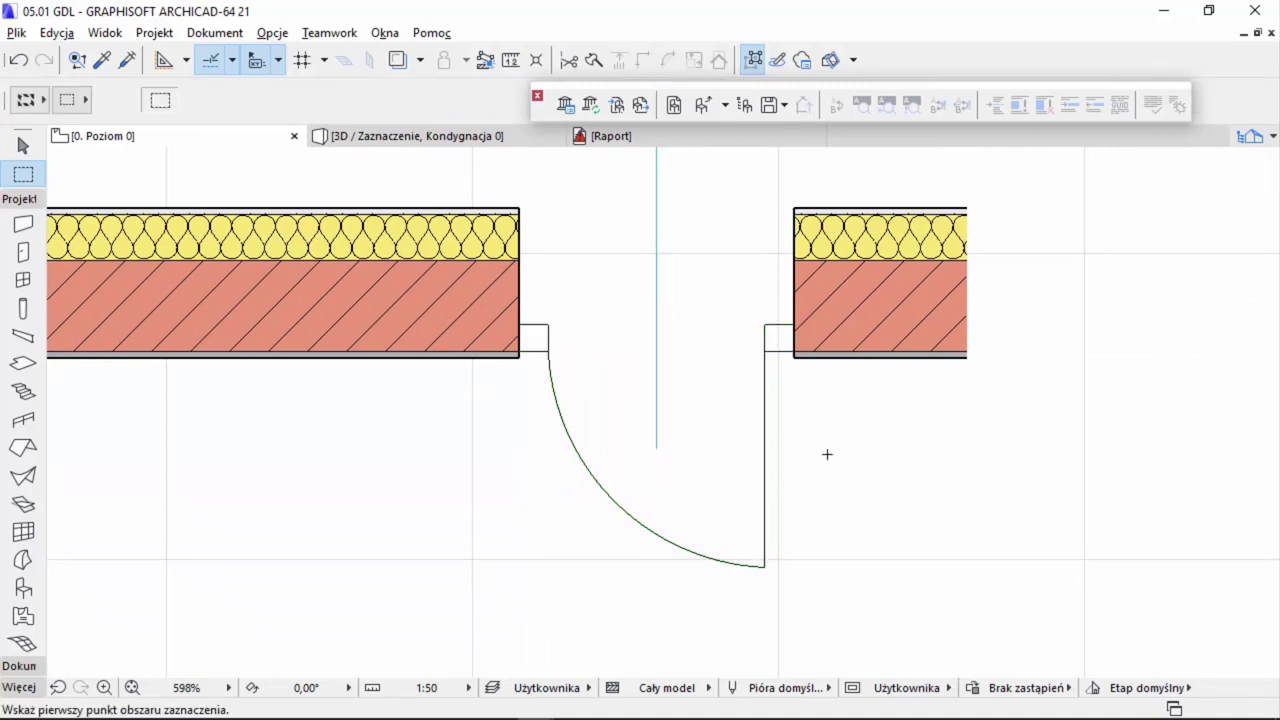
pyautogui.press('Escape')
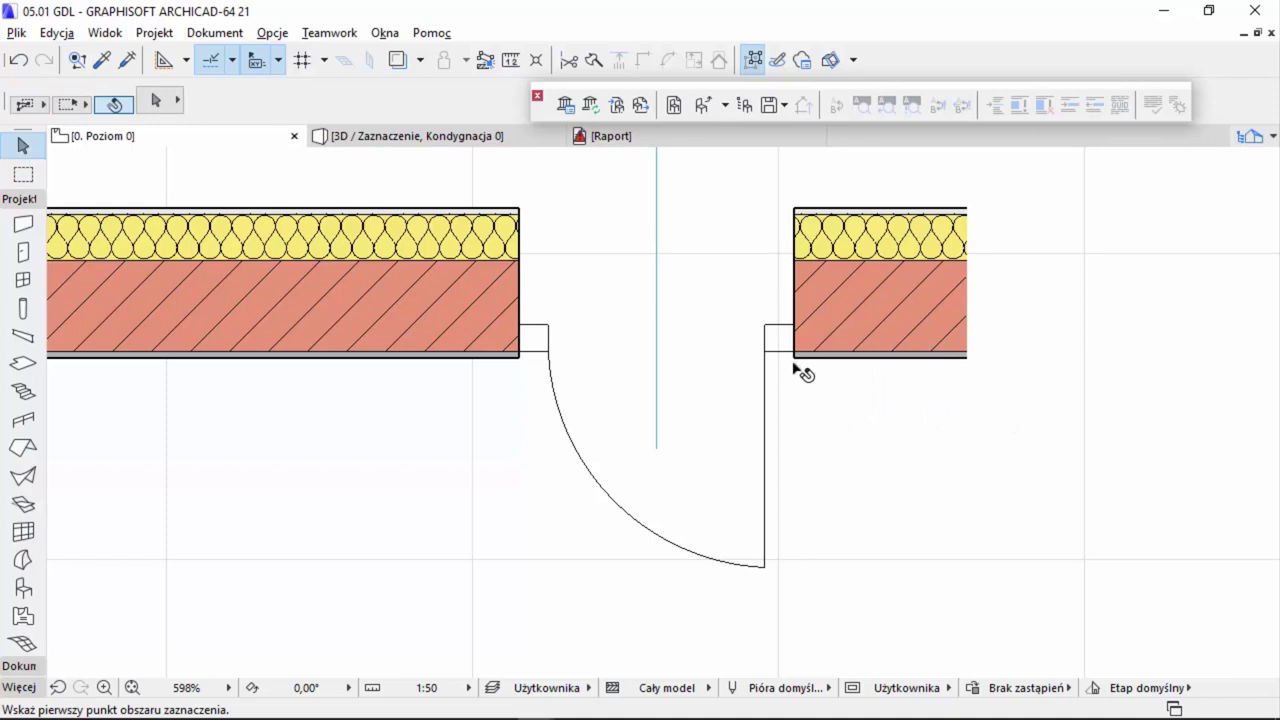
pyautogui.click(795, 362)
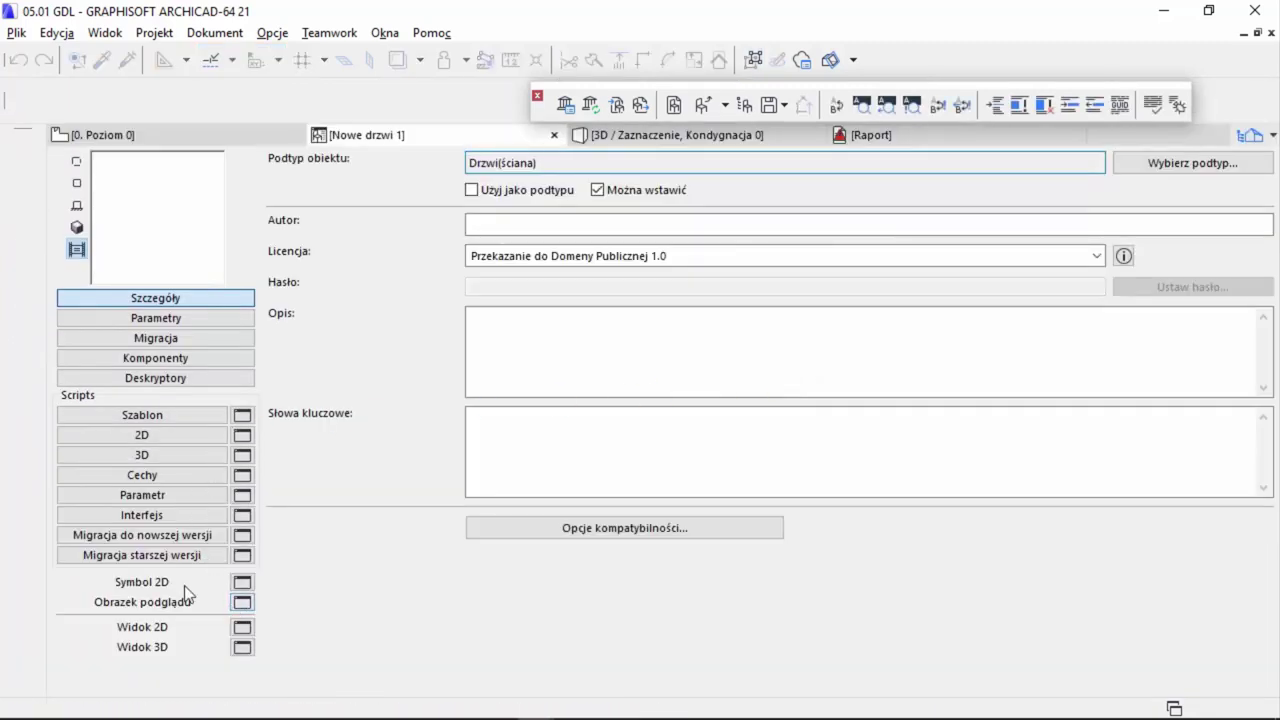
pyautogui.click(242, 582)
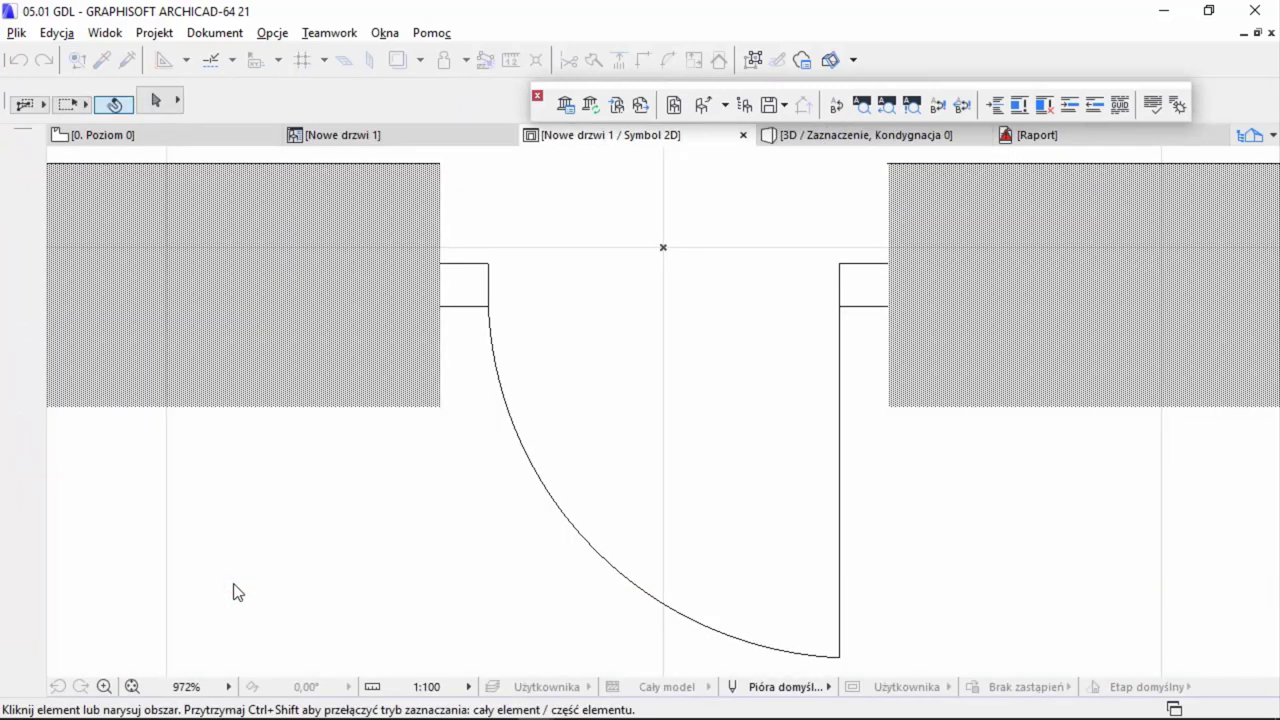
pyautogui.click(458, 307)
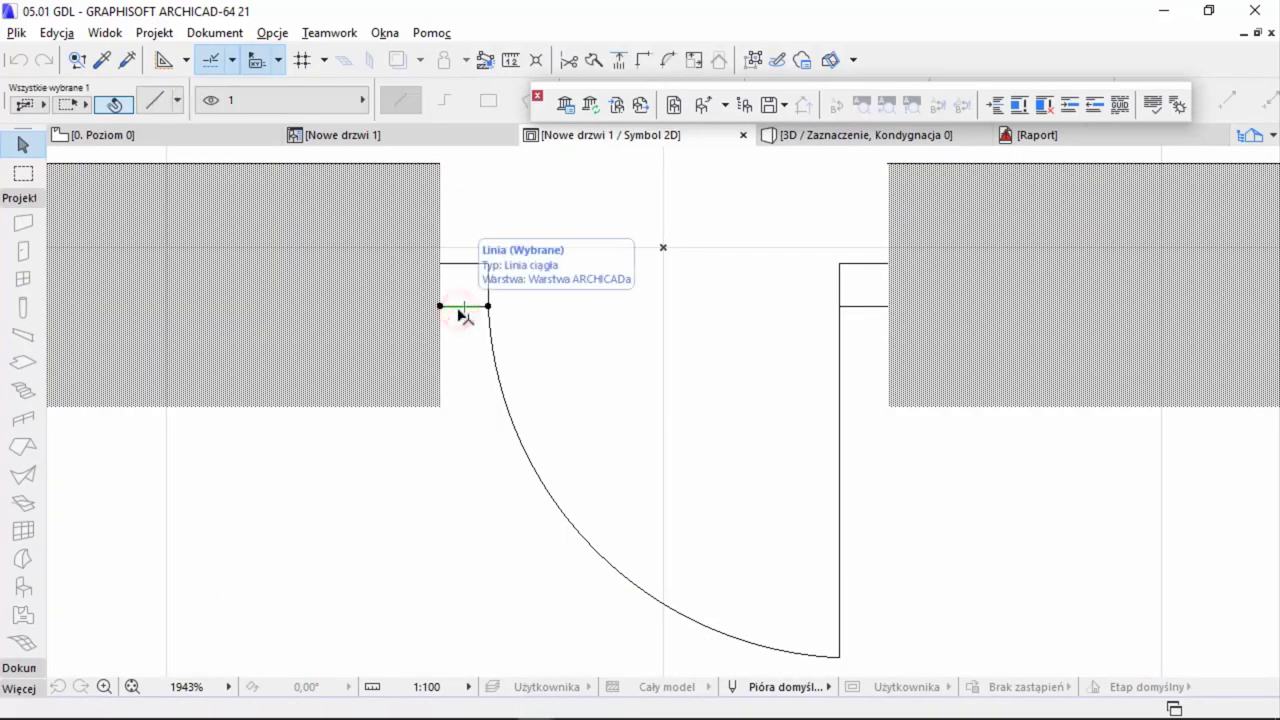
pyautogui.click(349, 108)
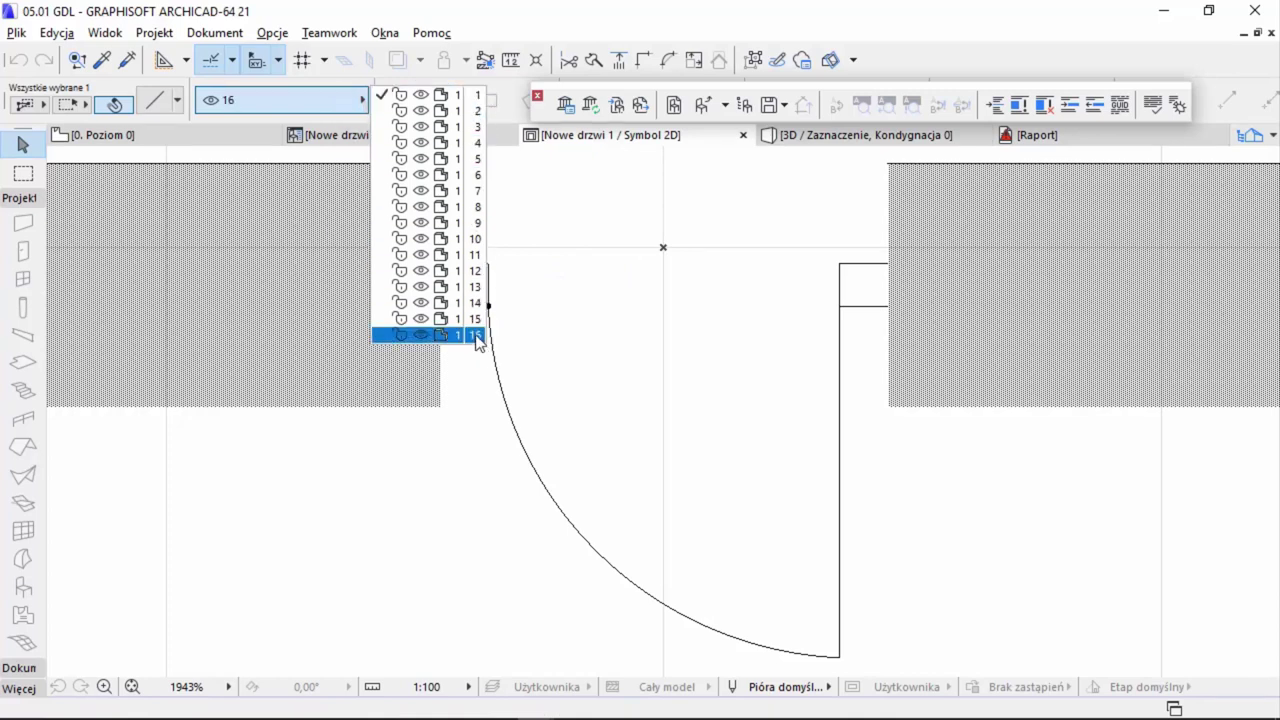
pyautogui.click(572, 367)
pyautogui.click(540, 403)
pyautogui.scroll(-2, 540, 403)
pyautogui.scroll(-1, 540, 403)
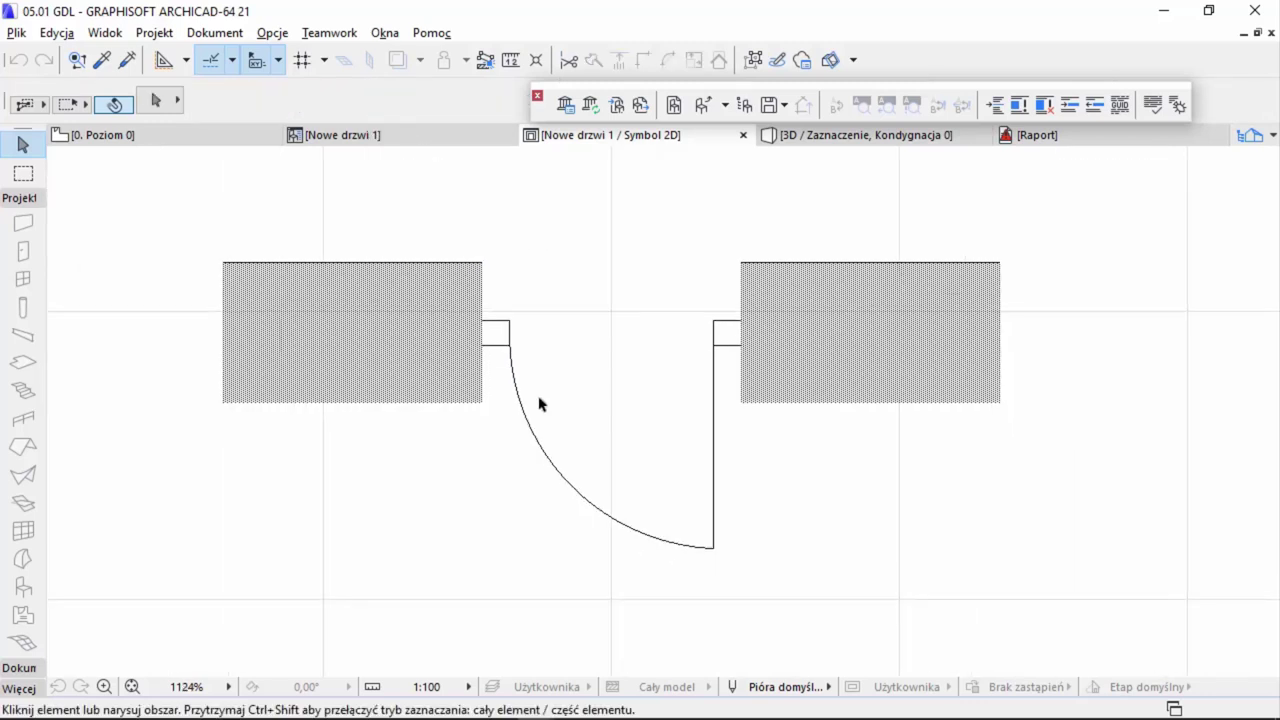
pyautogui.moveTo(539, 403); pyautogui.dragTo(579, 403, button='middle')
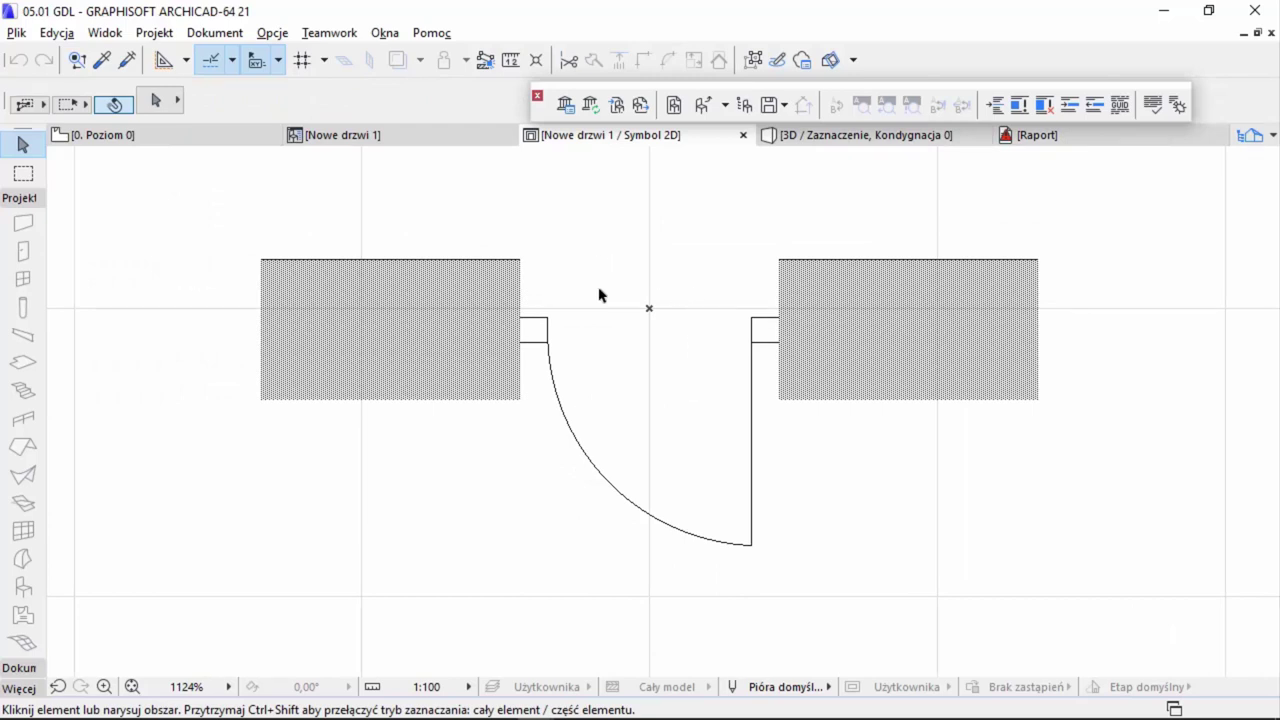
pyautogui.click(536, 343)
pyautogui.click(348, 100)
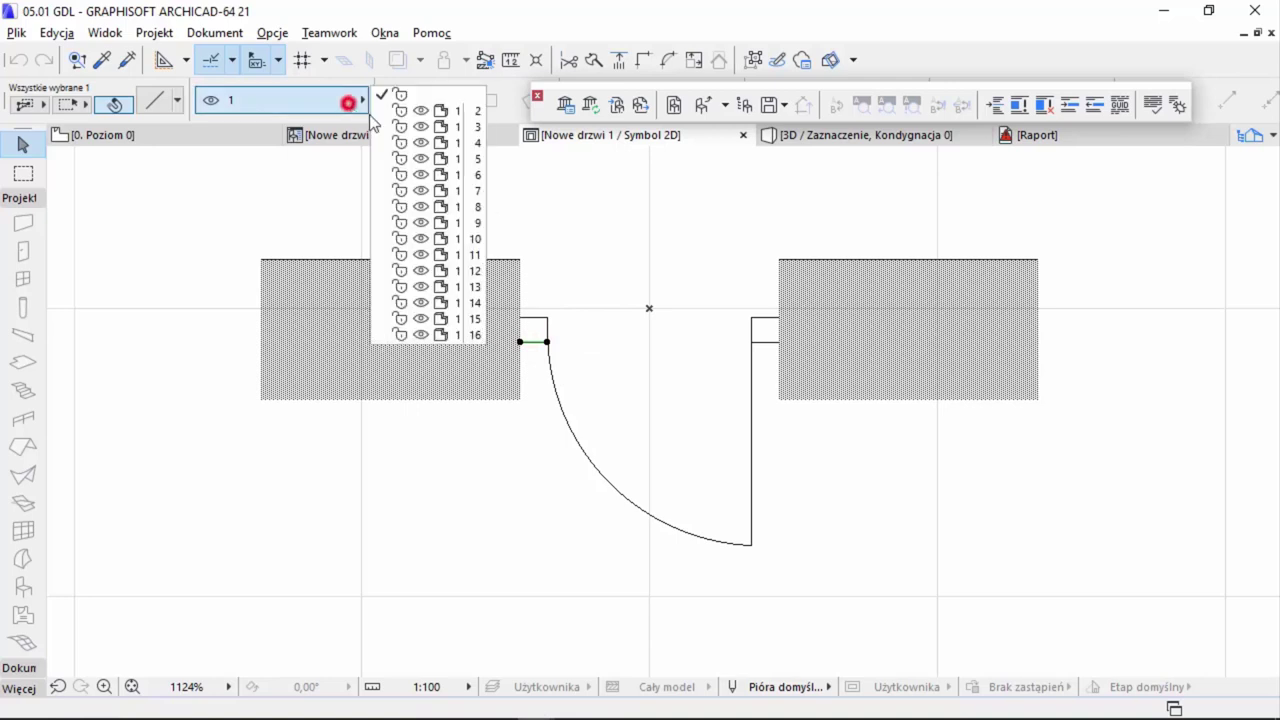
pyautogui.click(624, 240)
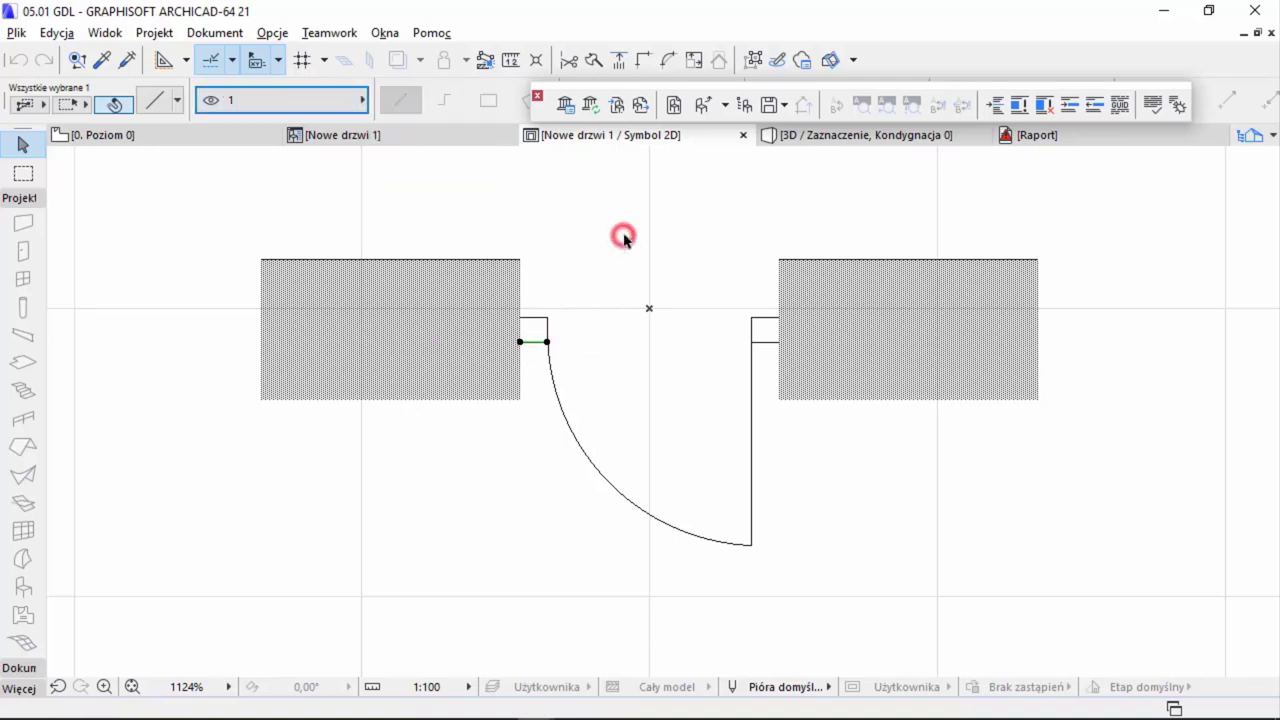
pyautogui.click(742, 134)
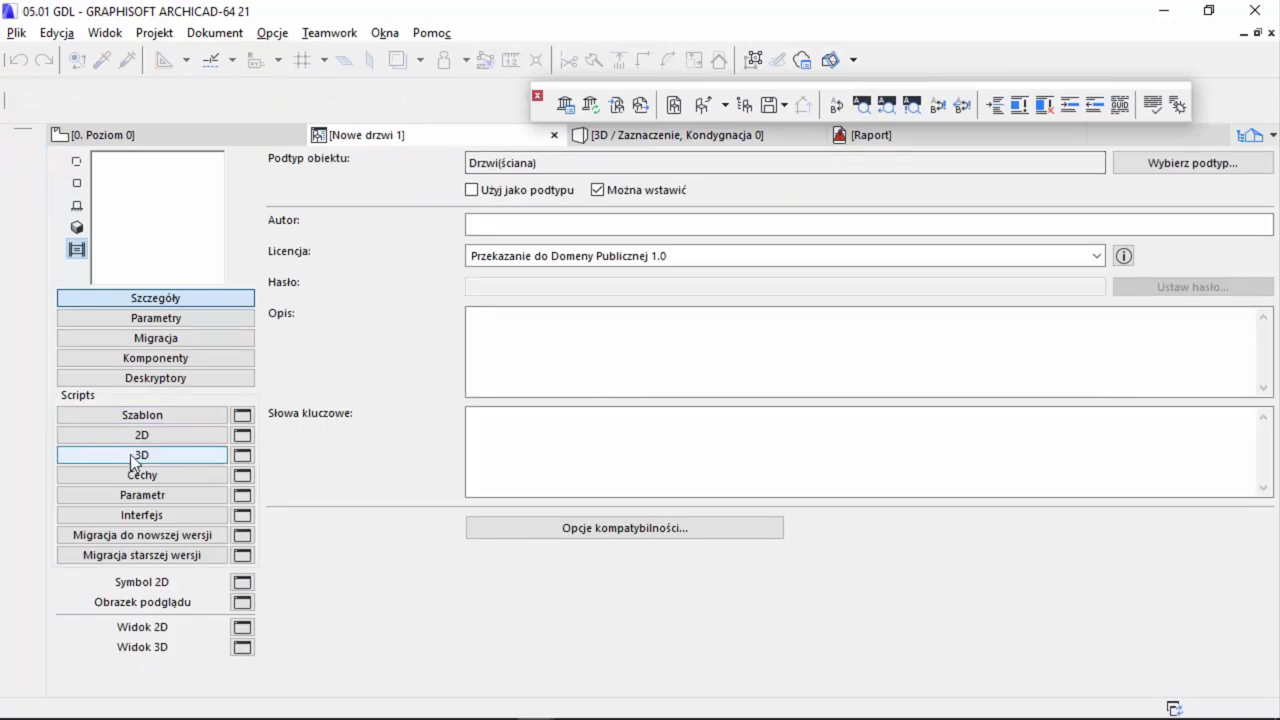
# - Show the door's 2D script and select pen_01 in its first line
pyautogui.click(145, 436)
pyautogui.click(389, 213)
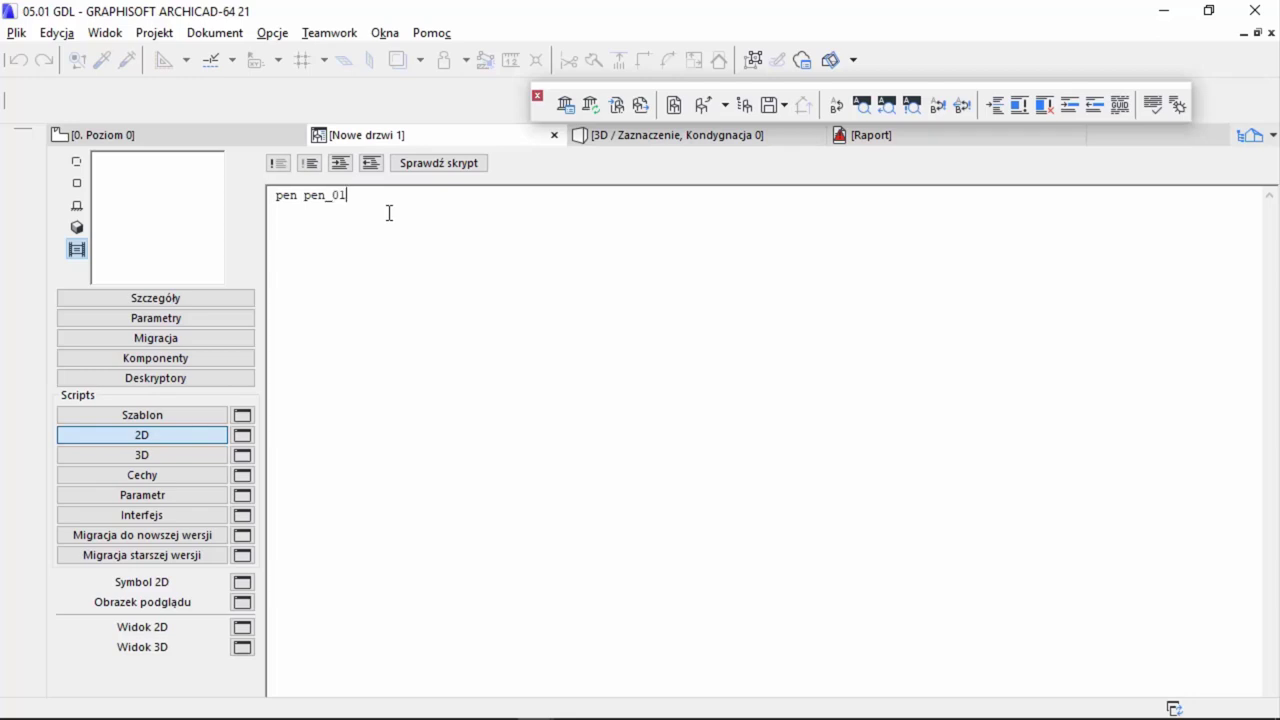
pyautogui.moveTo(368, 196); pyautogui.dragTo(305, 195)
# - In Parametry, rename pen1 to pen2, label it 'pióro symbolu', and assign pen 38
pyautogui.click(195, 314)
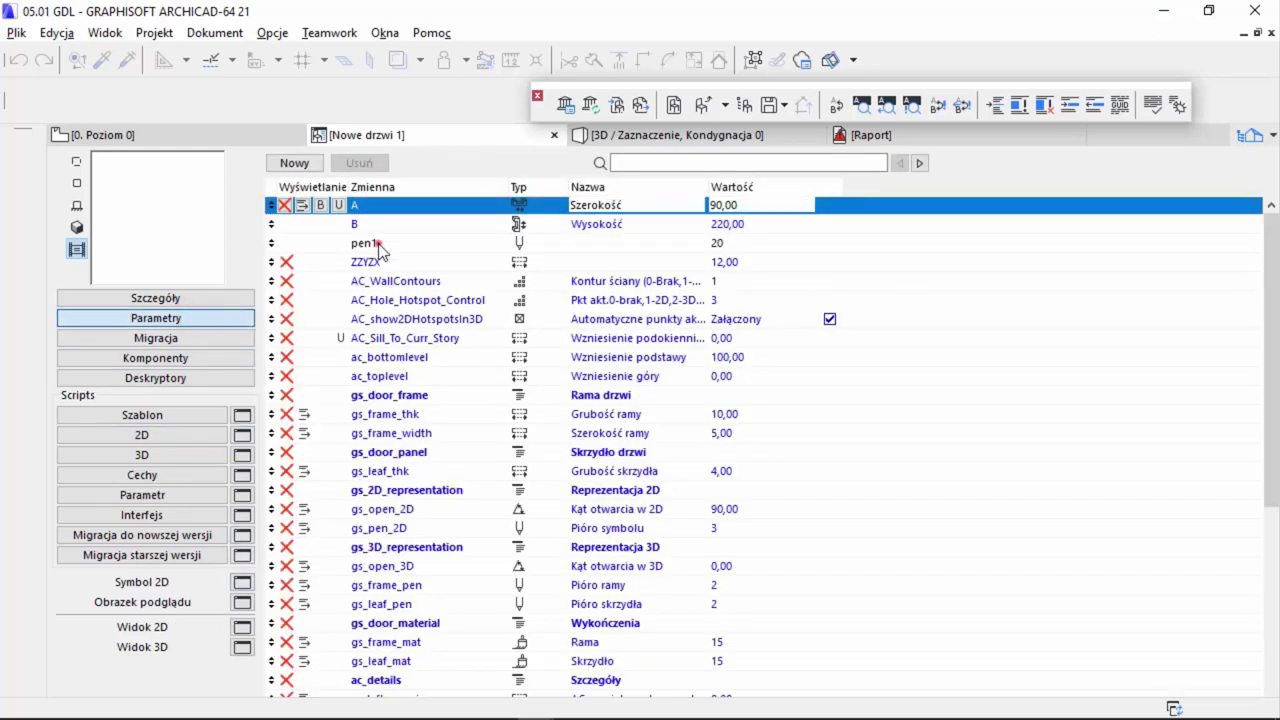
pyautogui.click(403, 243)
pyautogui.press('BackSpace')
pyautogui.write('2')
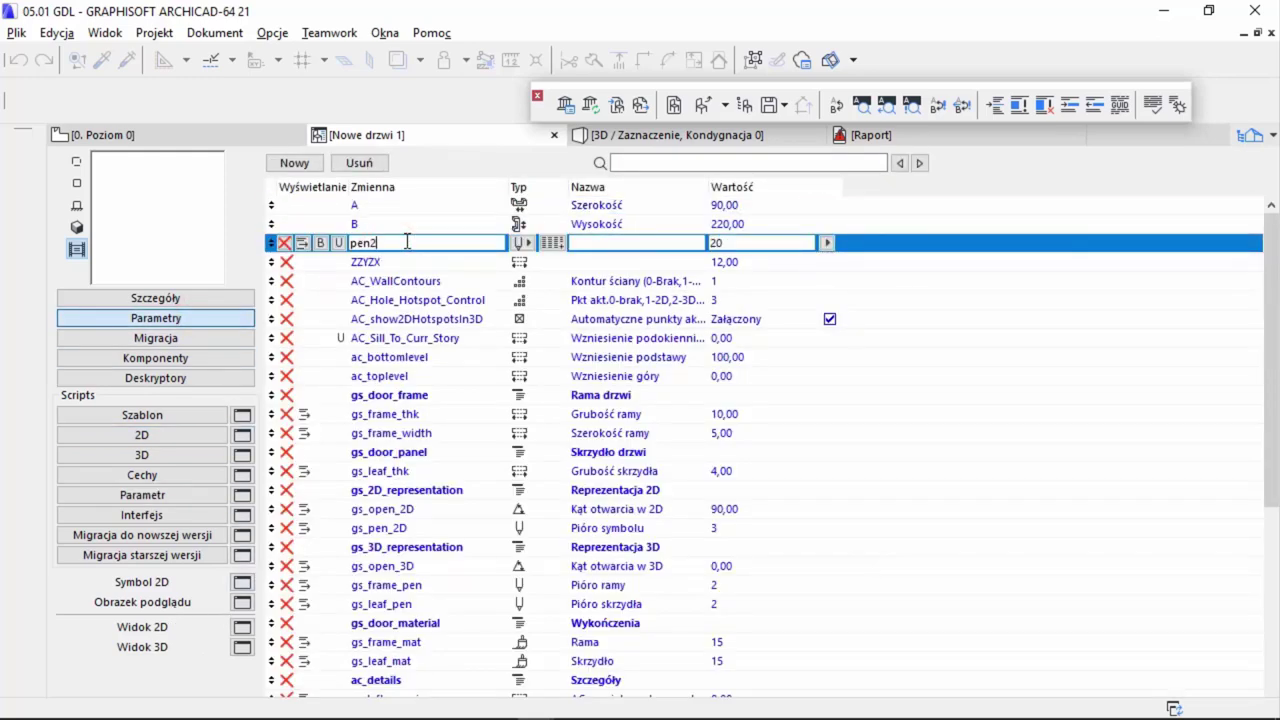
pyautogui.click(652, 236)
pyautogui.write('pióro symbolu')
pyautogui.click(827, 243)
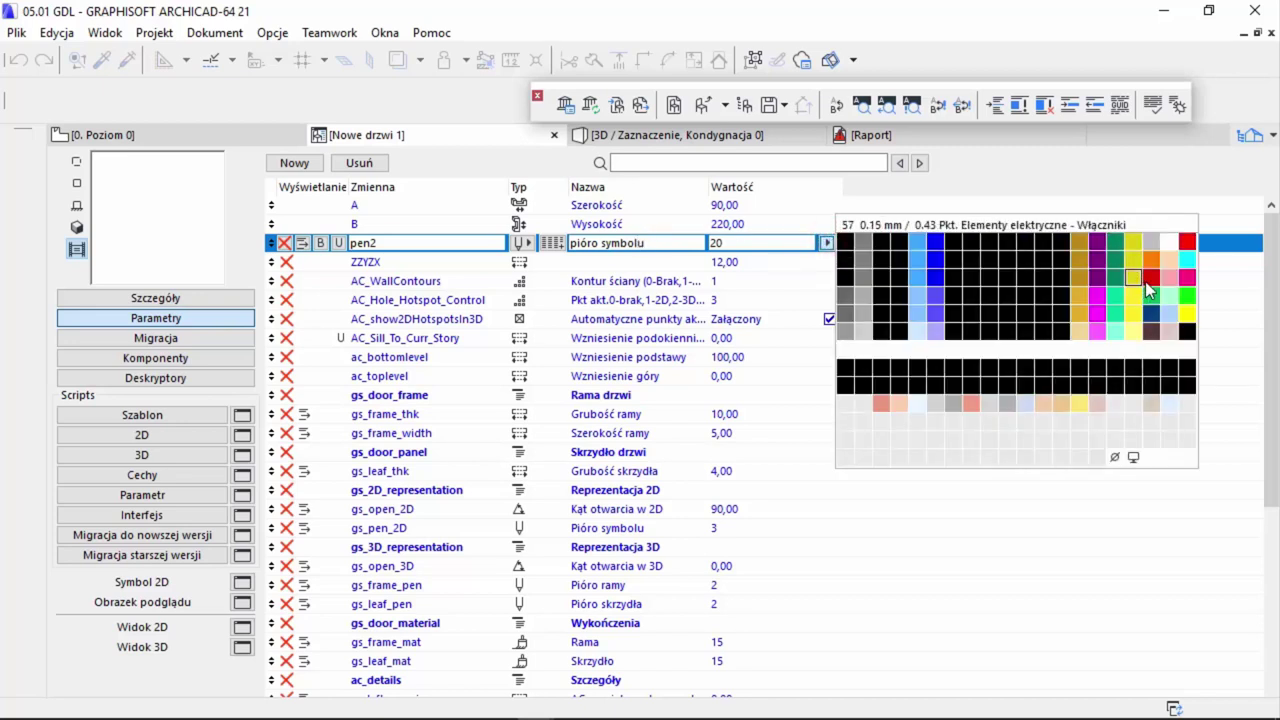
pyautogui.click(1150, 261)
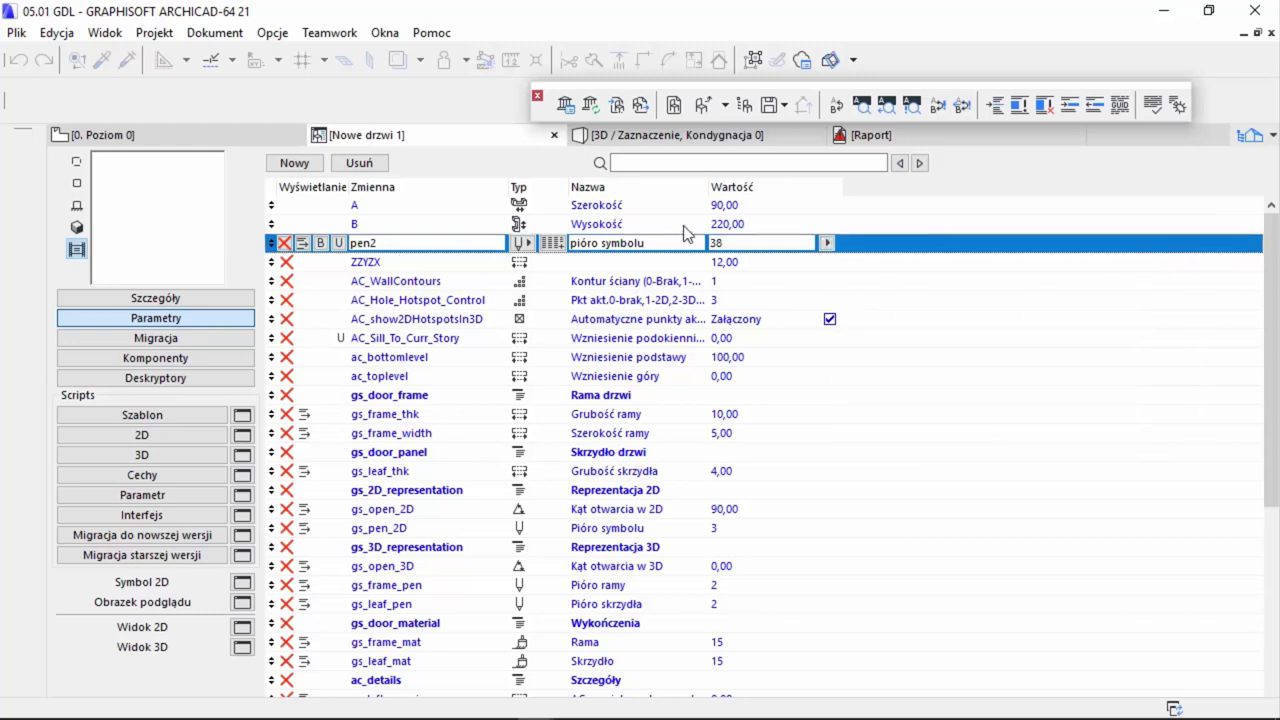
pyautogui.click(381, 243)
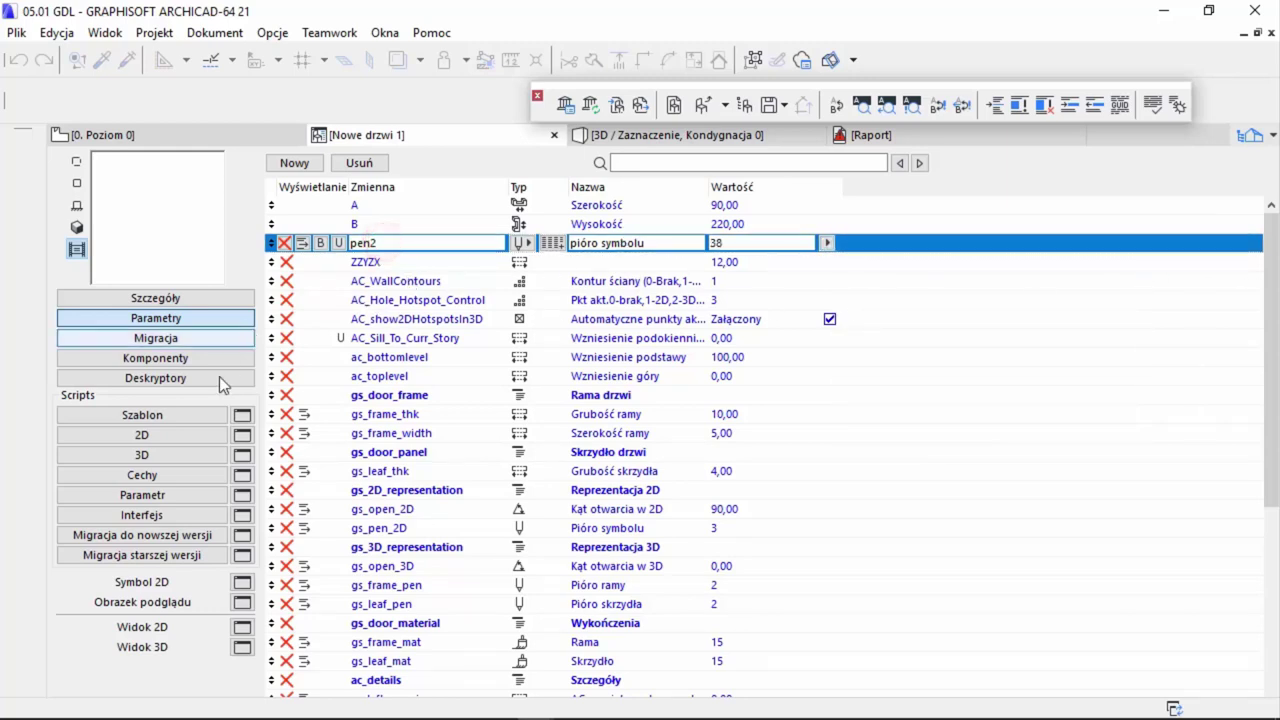
# - Check the 2D script, stop at the uninitialized-variable warning, and switch the preview to 2D
pyautogui.click(189, 433)
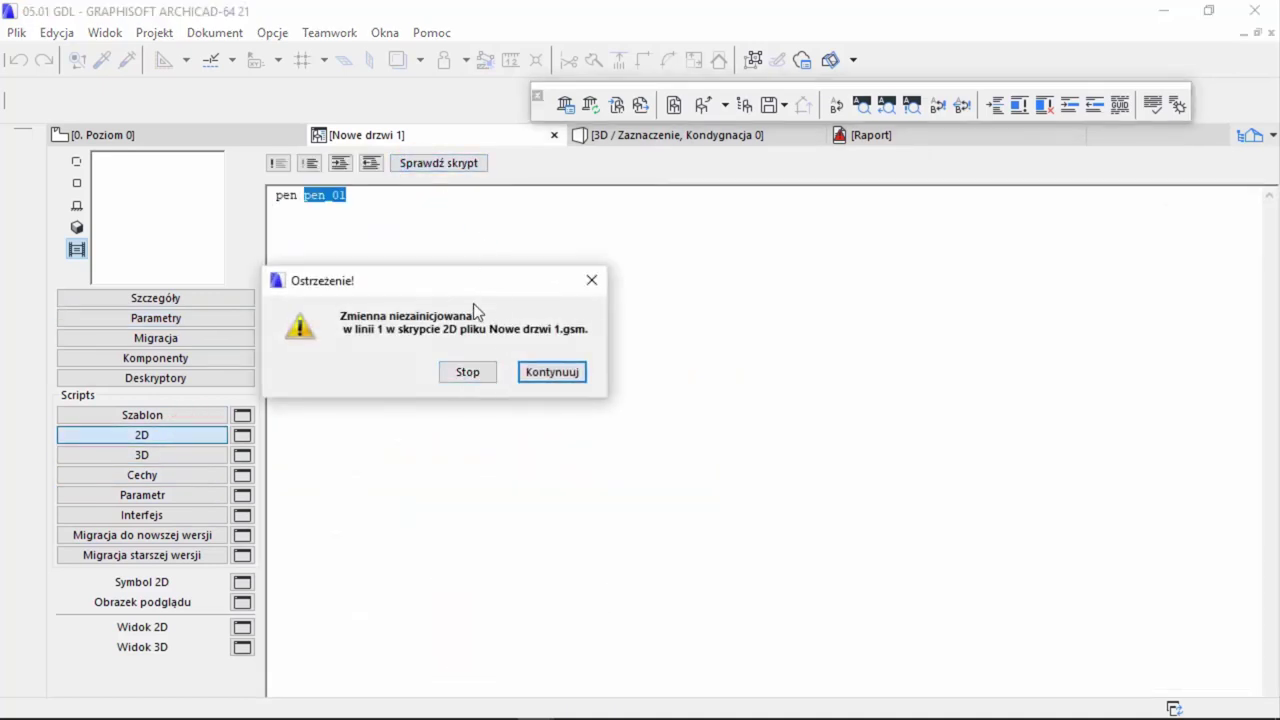
pyautogui.click(470, 374)
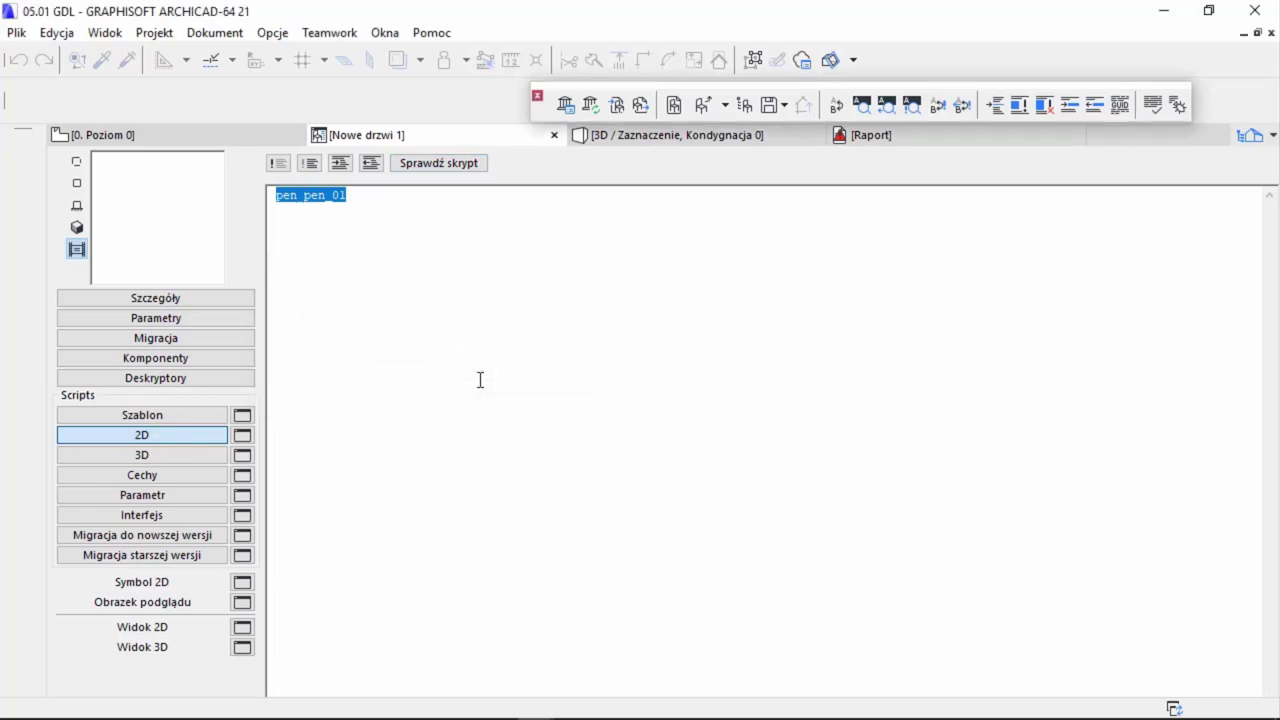
pyautogui.click(76, 162)
pyautogui.click(78, 182)
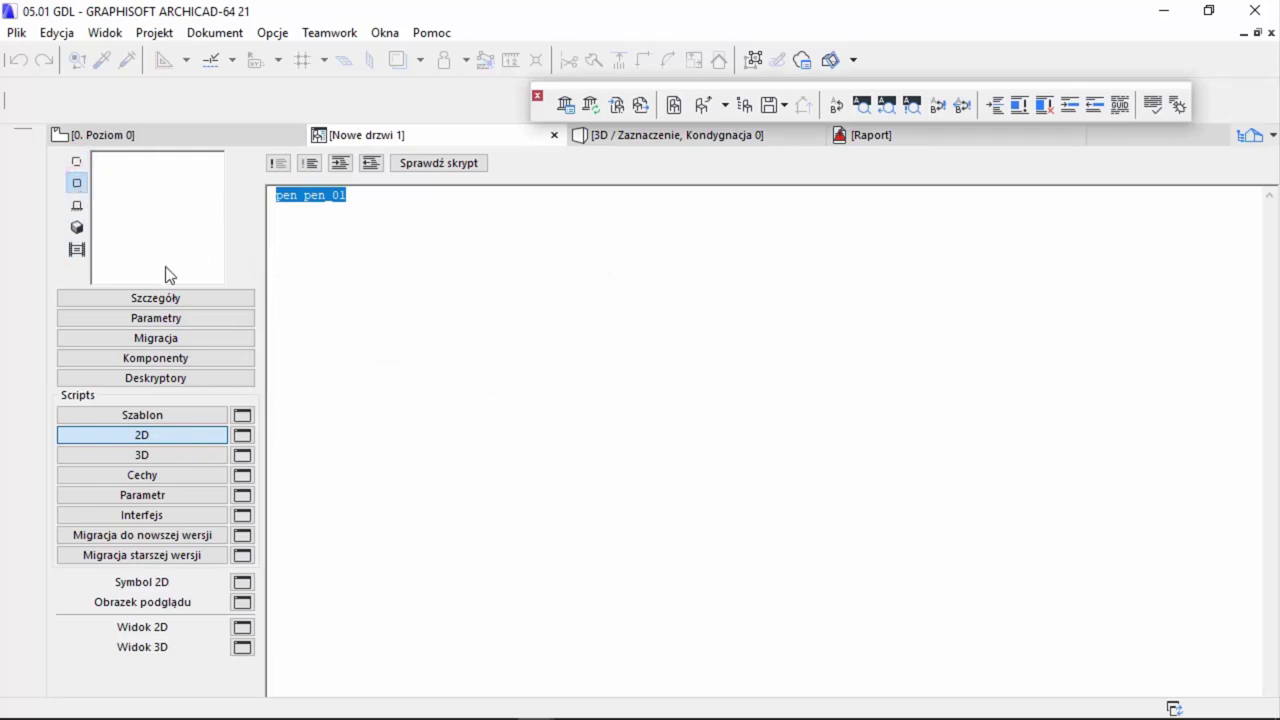
# - Add 'fragment2 all, 1' as line 2 after the pen pen_01 statement
pyautogui.click(372, 195)
pyautogui.write('fragment2 all,')
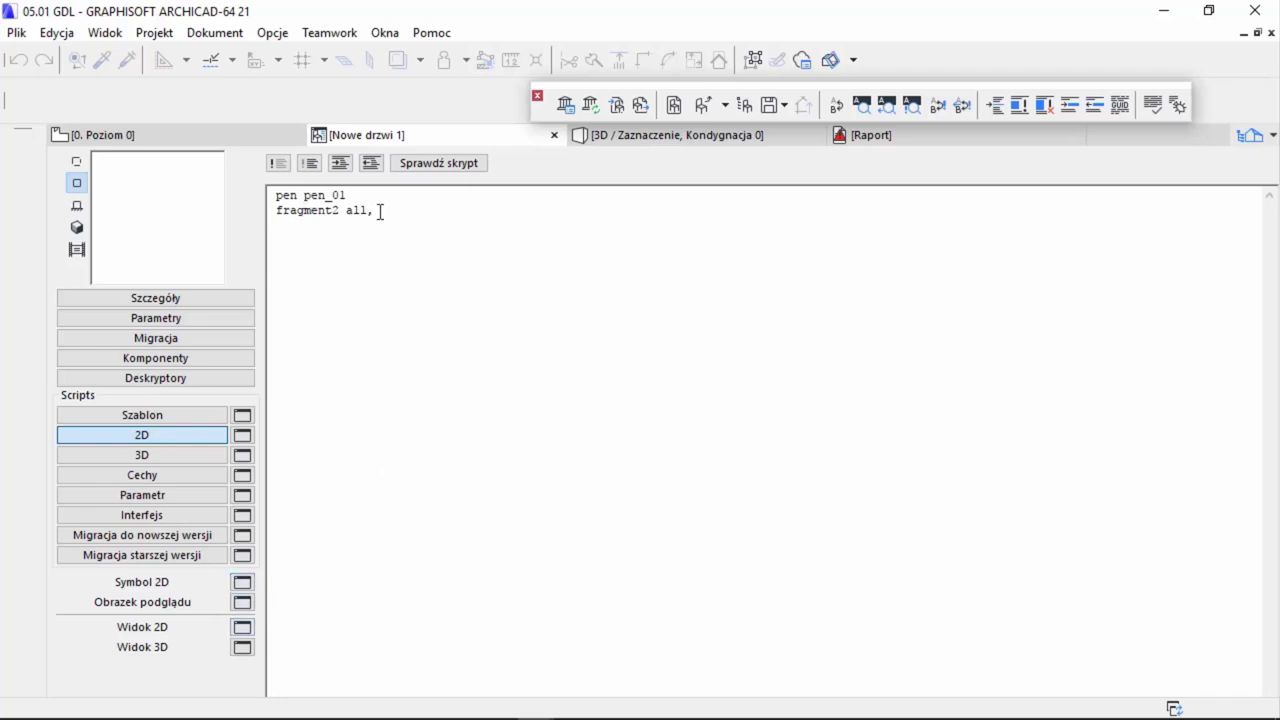
pyautogui.moveTo(345, 195); pyautogui.dragTo(304, 195)
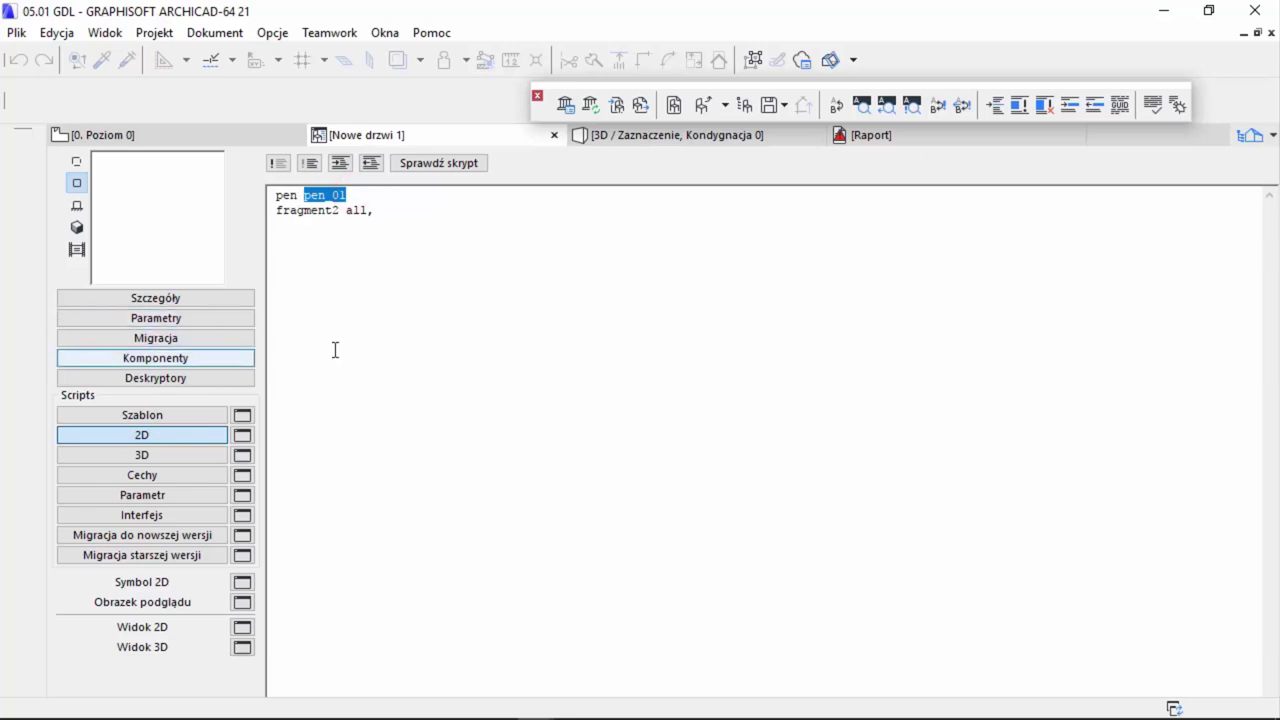
pyautogui.click(390, 210)
pyautogui.write('1')
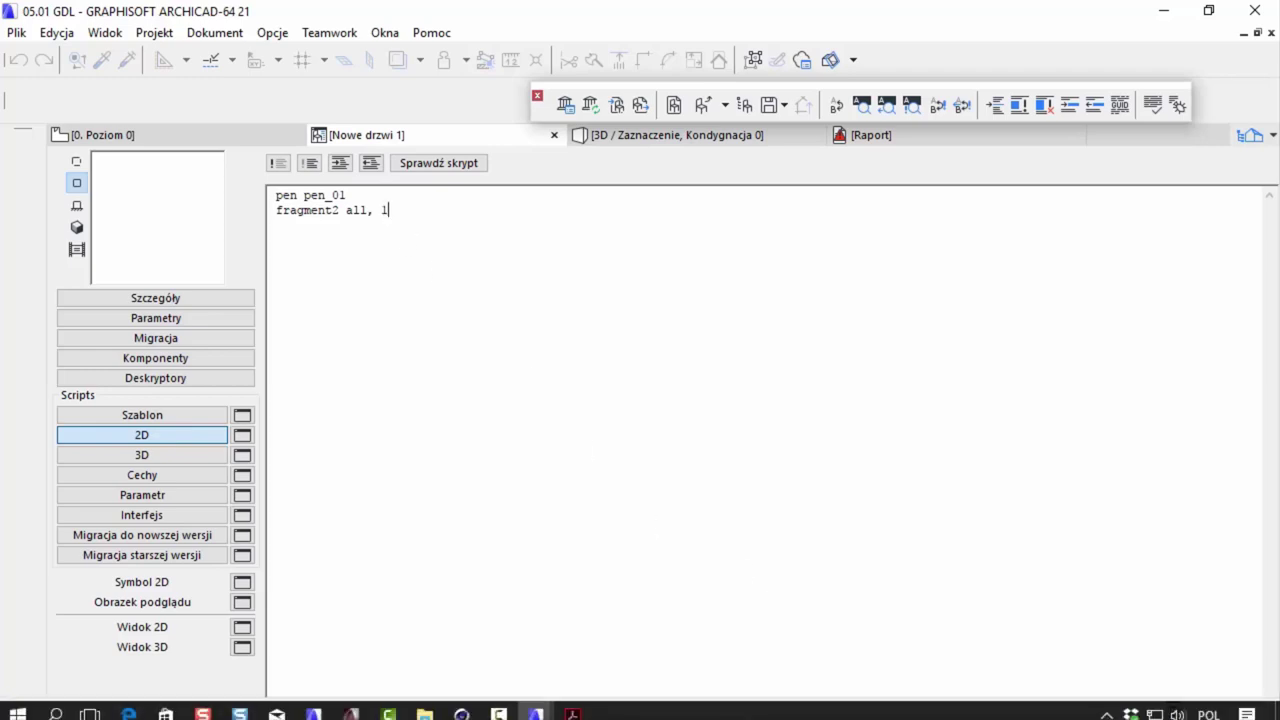
pyautogui.click(572, 705)
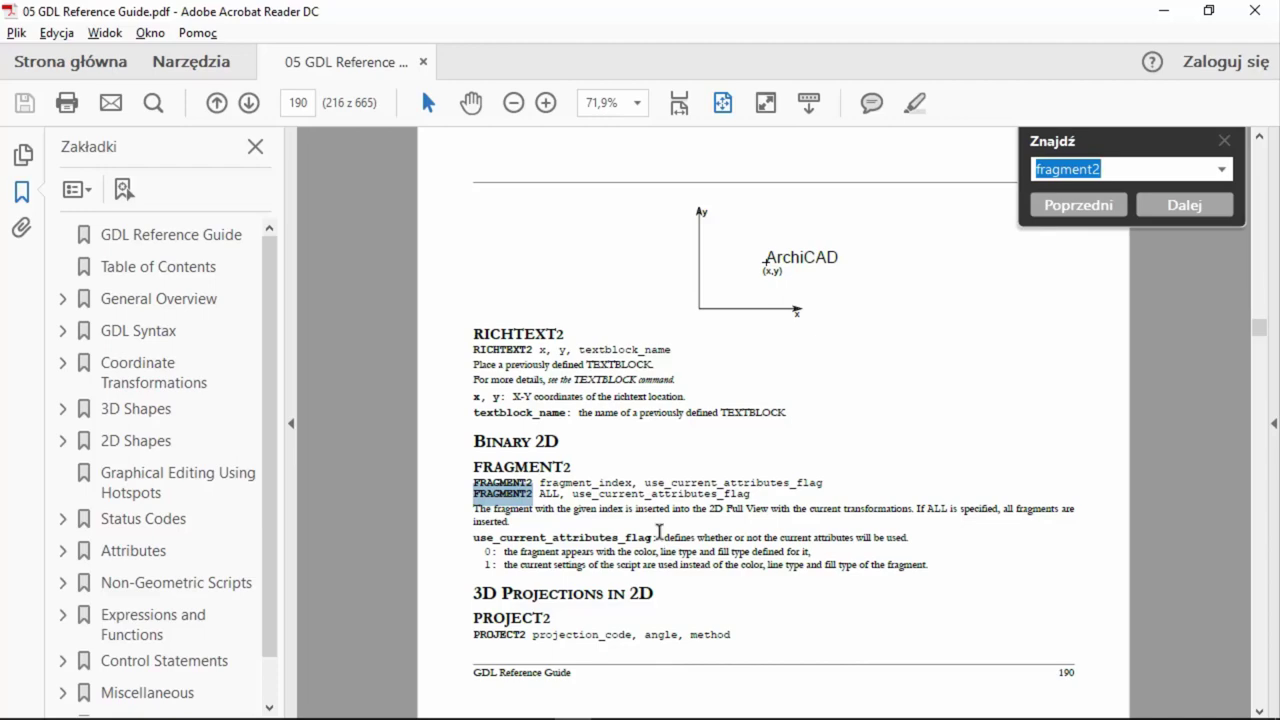
# - Read the FRAGMENT2 syntax and use_current_attributes_flag value 1 explanation on page 190
pyautogui.scroll(-2, 659, 531)
pyautogui.scroll(2, 659, 531)
pyautogui.click(566, 494)
pyautogui.moveTo(476, 494); pyautogui.dragTo(576, 496)
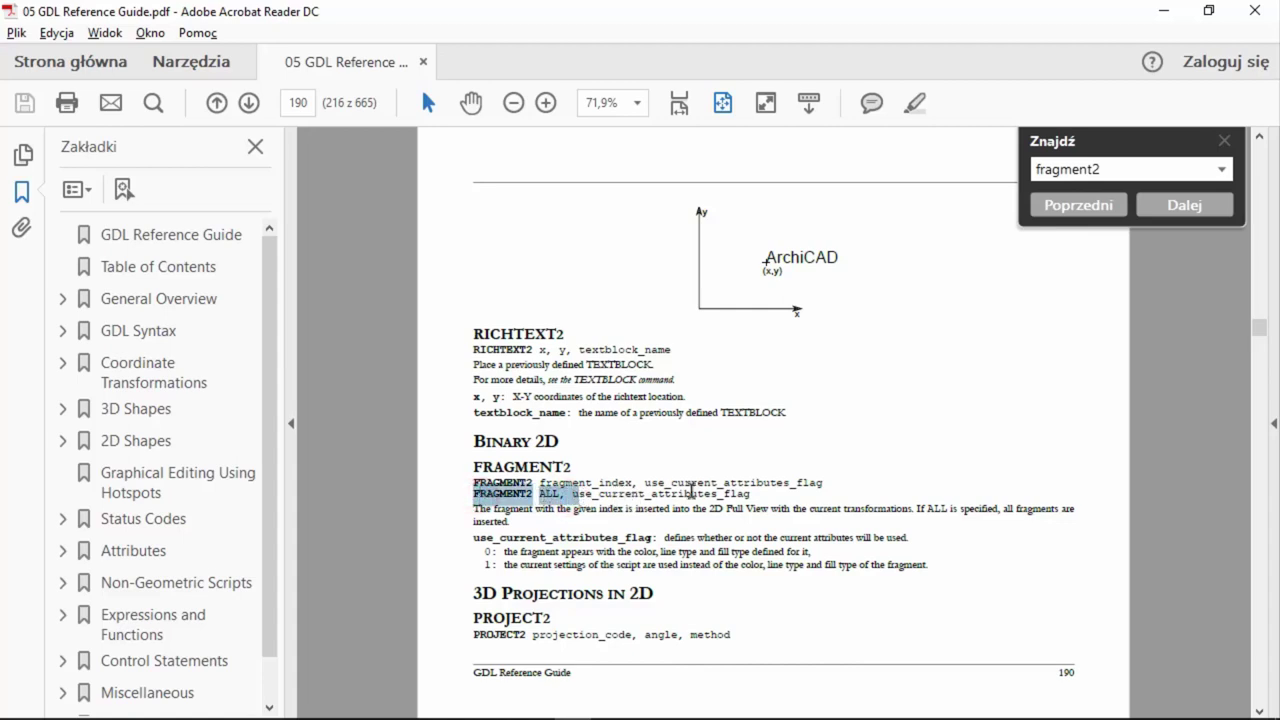
pyautogui.click(653, 494)
pyautogui.tripleClick(653, 494)
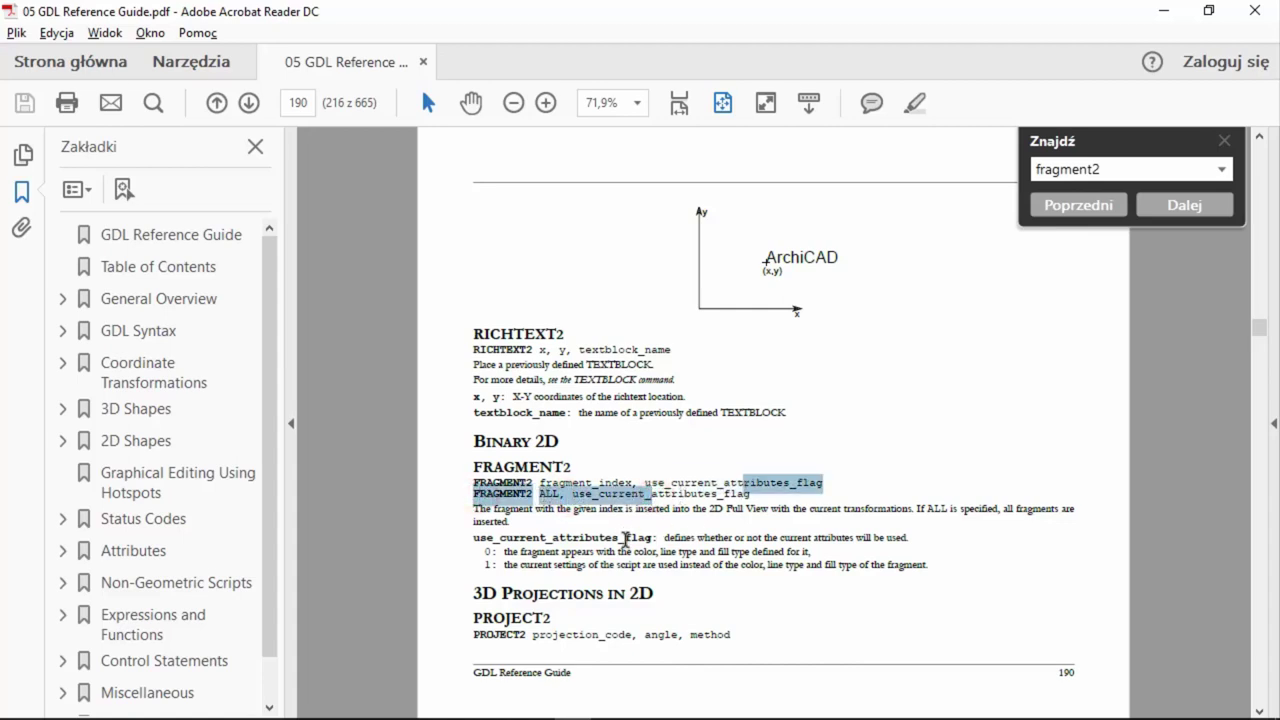
pyautogui.moveTo(478, 542); pyautogui.dragTo(906, 538)
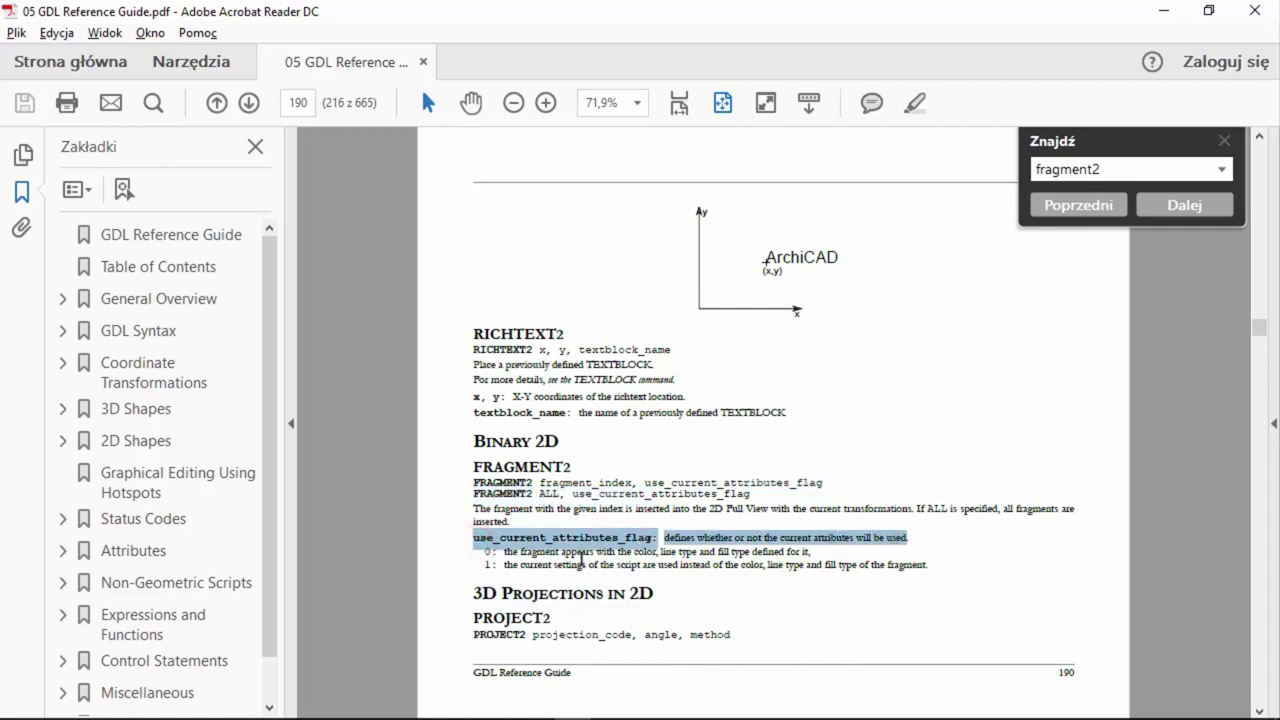
pyautogui.moveTo(554, 564)
pyautogui.mouseDown()
pyautogui.moveTo(869, 566)
pyautogui.moveTo(583, 556)
pyautogui.moveTo(500, 537)
pyautogui.mouseUp()
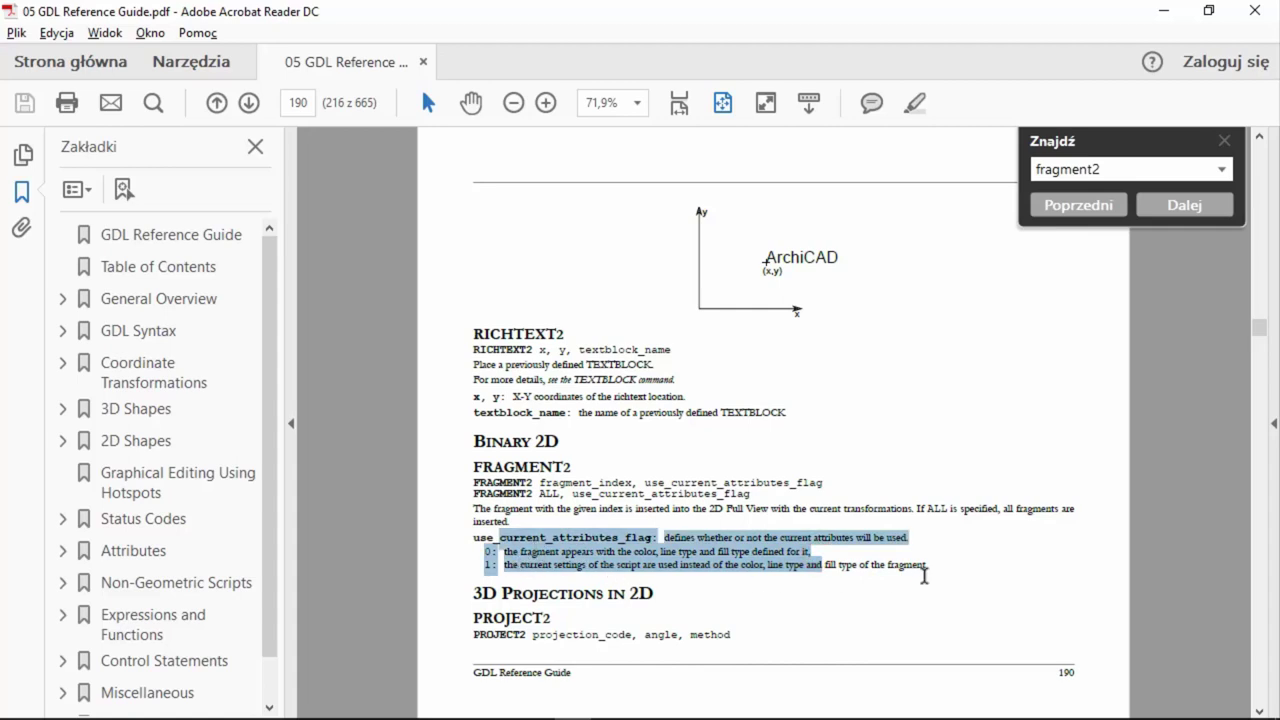
pyautogui.hotkey('alt', 'Tab')
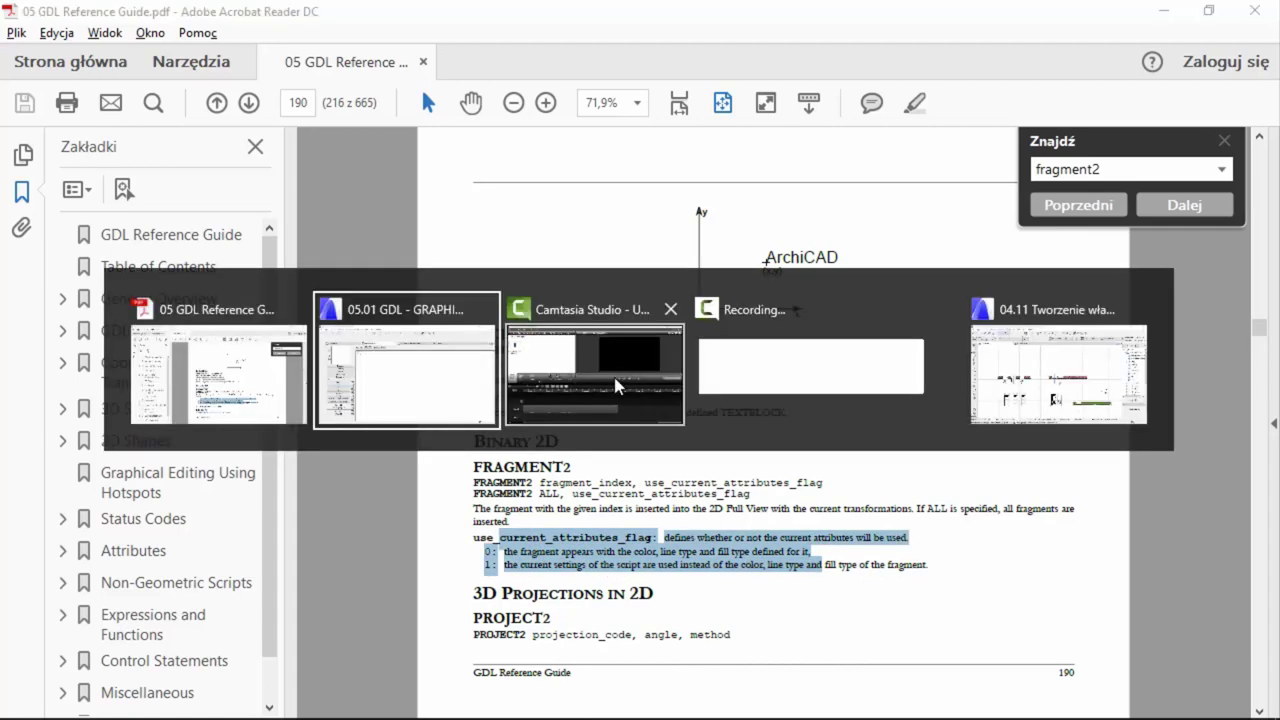
pyautogui.click(414, 352)
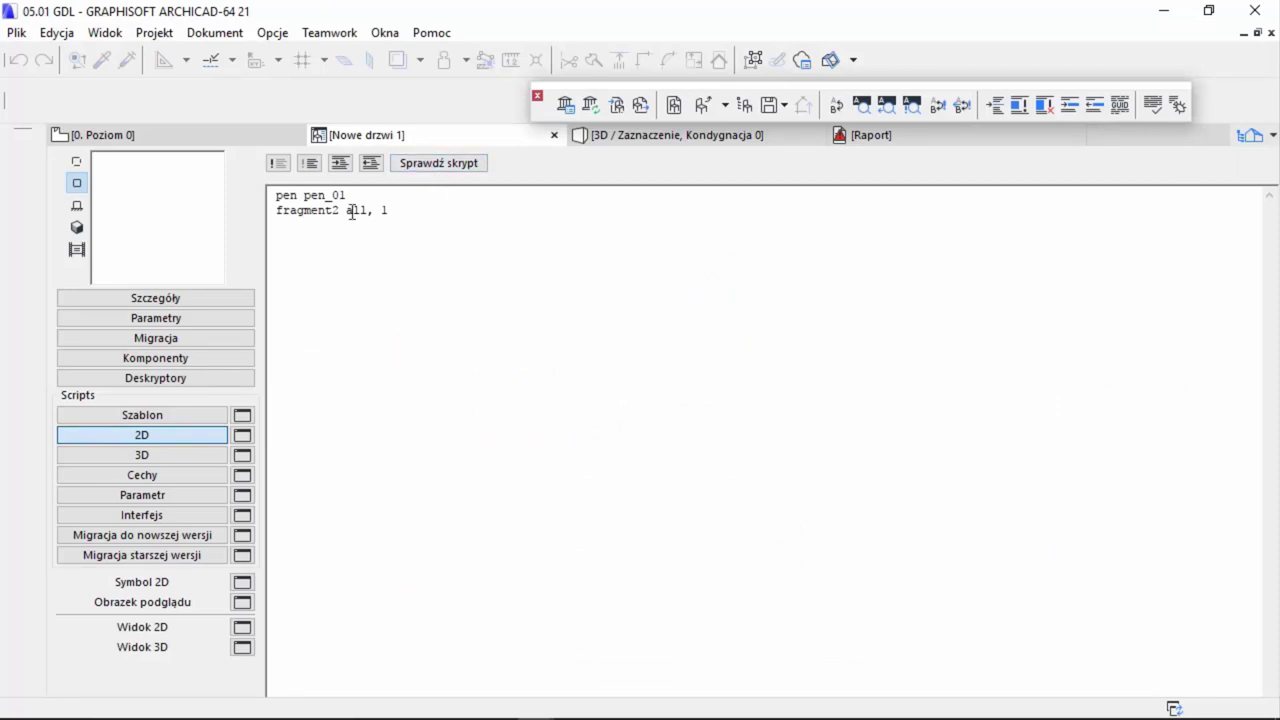
# - Check the script, stop at the faulty line, and rename parameter pen2 to pen_01
pyautogui.click(414, 163)
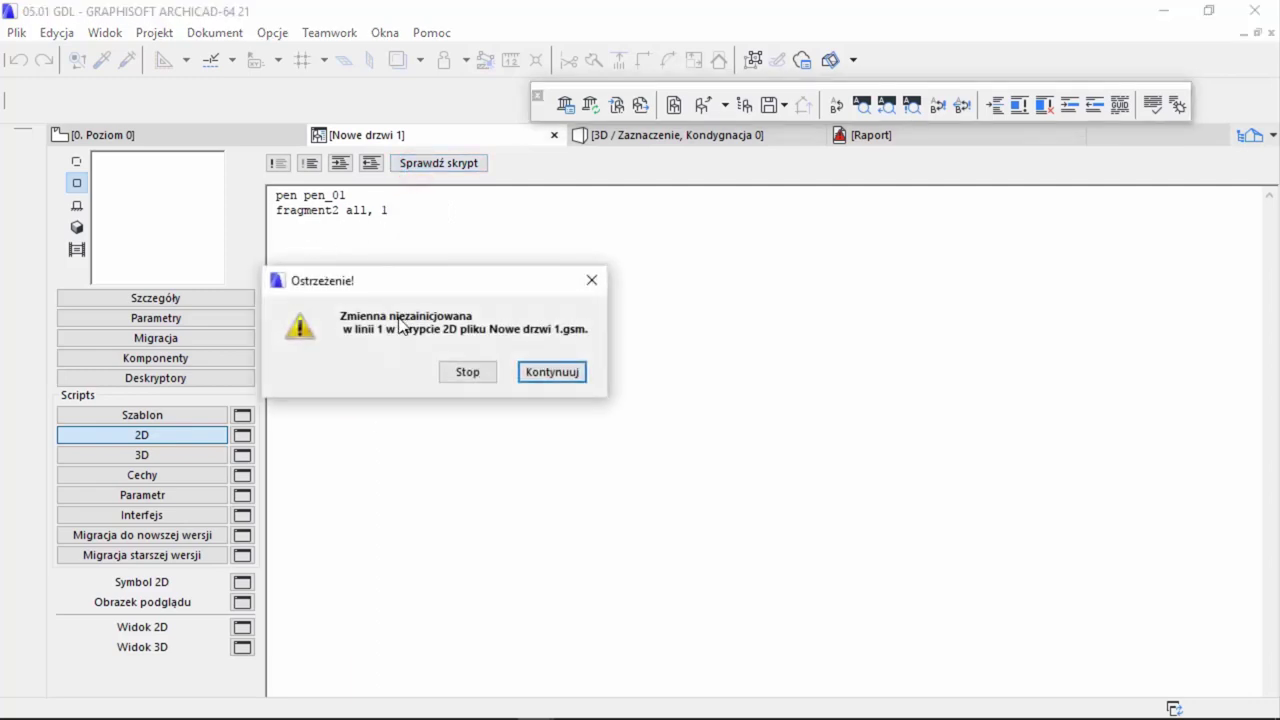
pyautogui.click(452, 373)
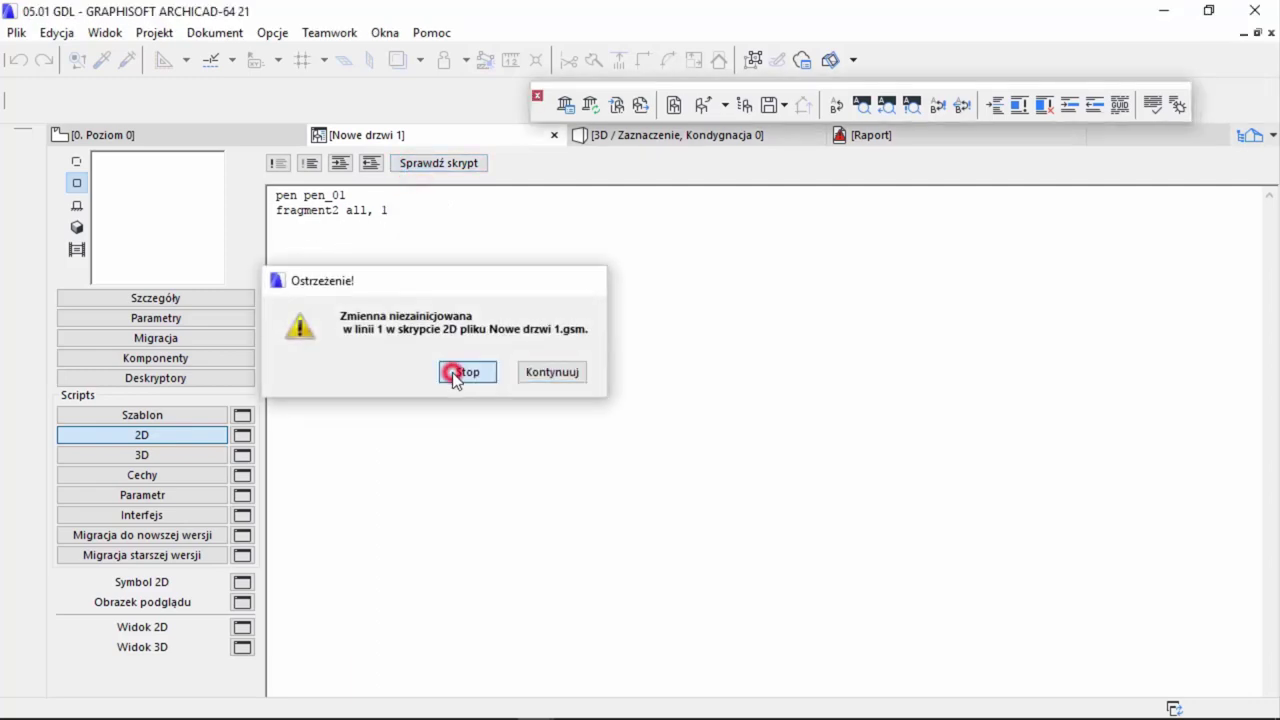
pyautogui.click(345, 197)
pyautogui.click(140, 317)
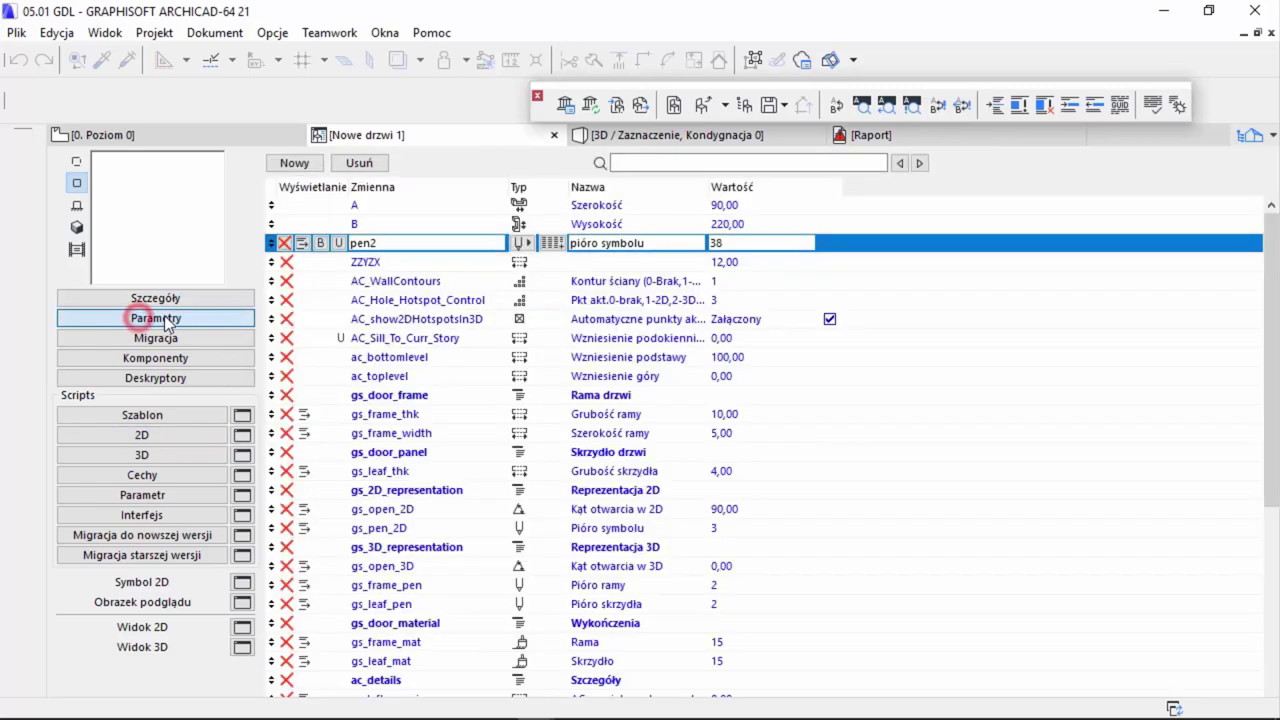
pyautogui.click(404, 243)
pyautogui.write('_01')
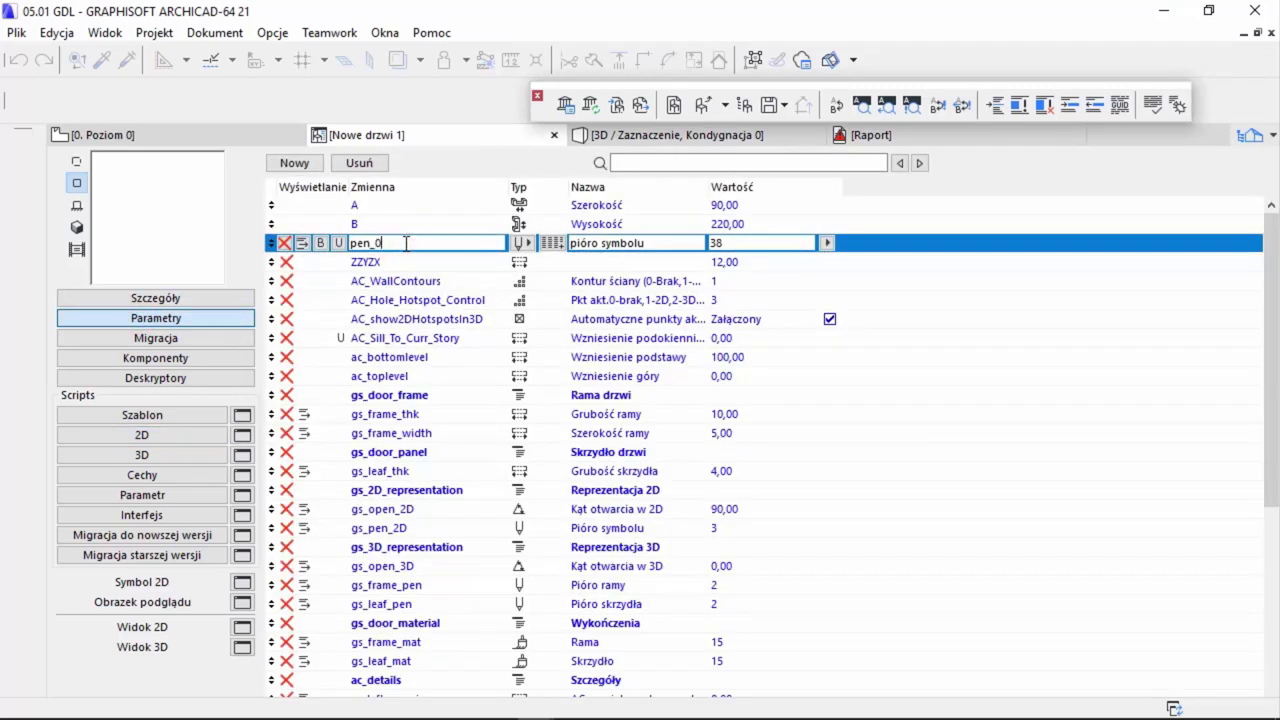
# - Review the 3D and 2D scripts, then close Nowe drzwi 1 saving the changes
pyautogui.click(193, 453)
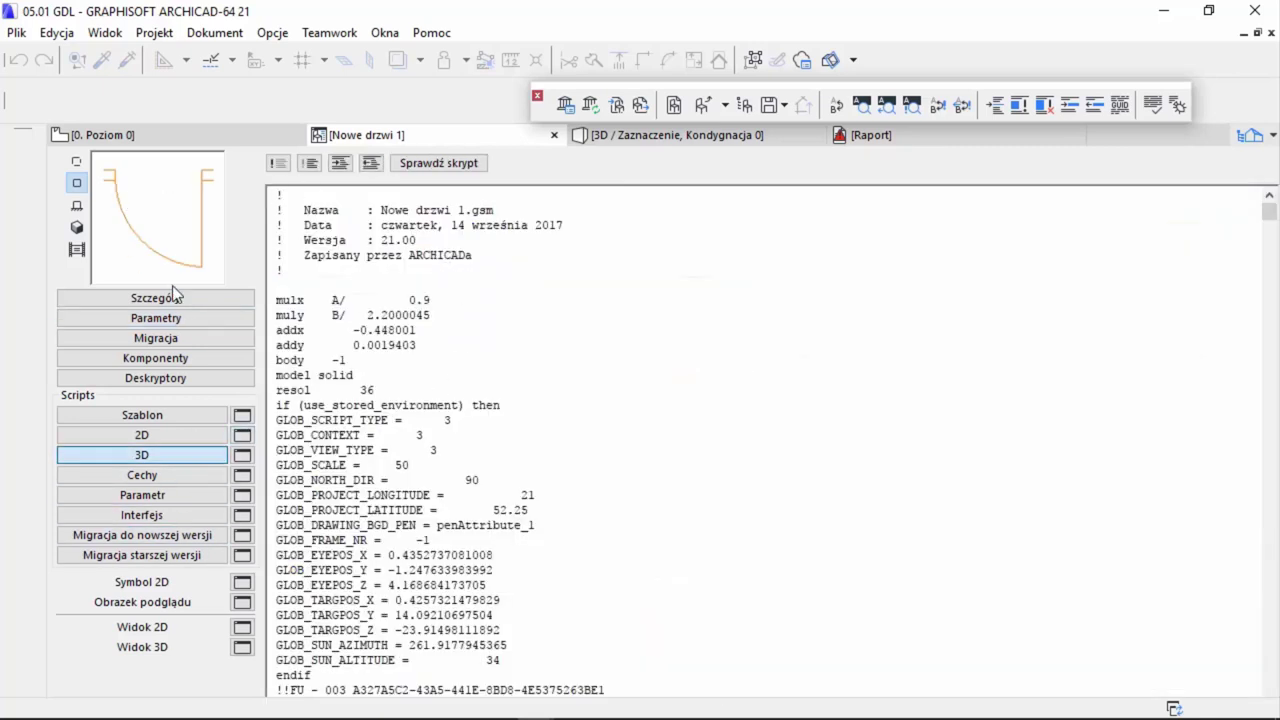
pyautogui.click(142, 437)
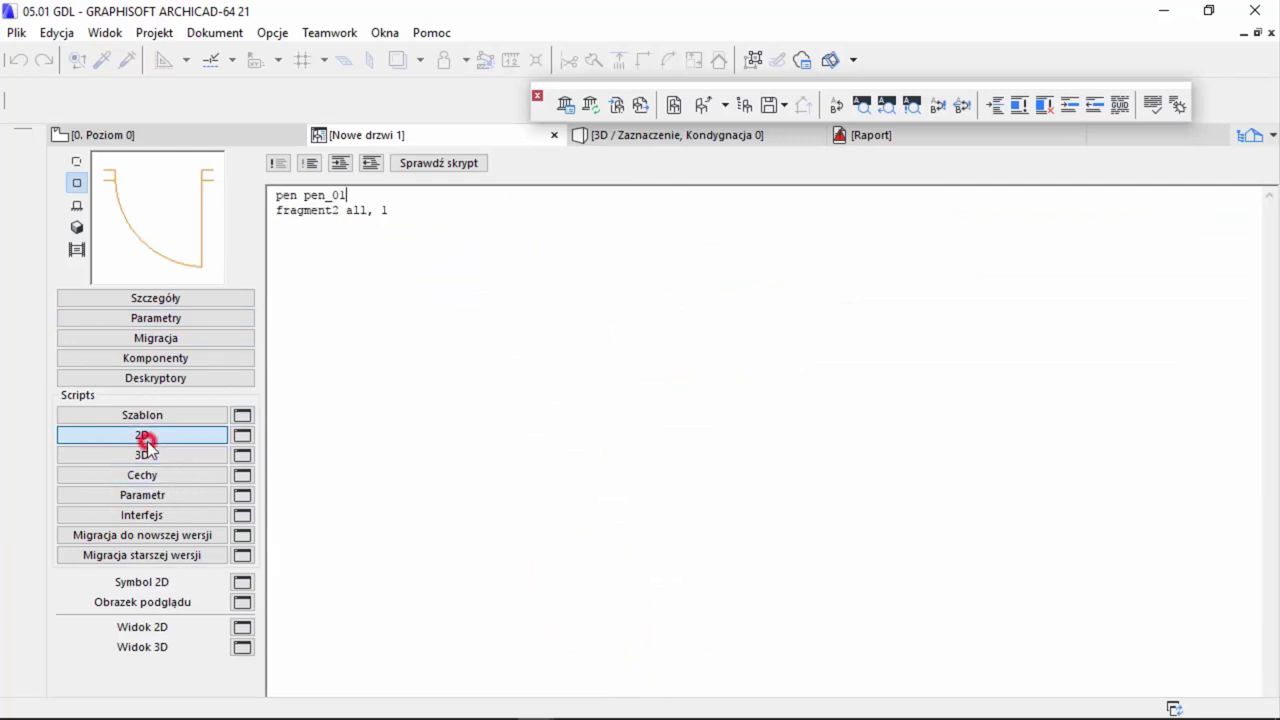
pyautogui.click(366, 195)
pyautogui.click(554, 135)
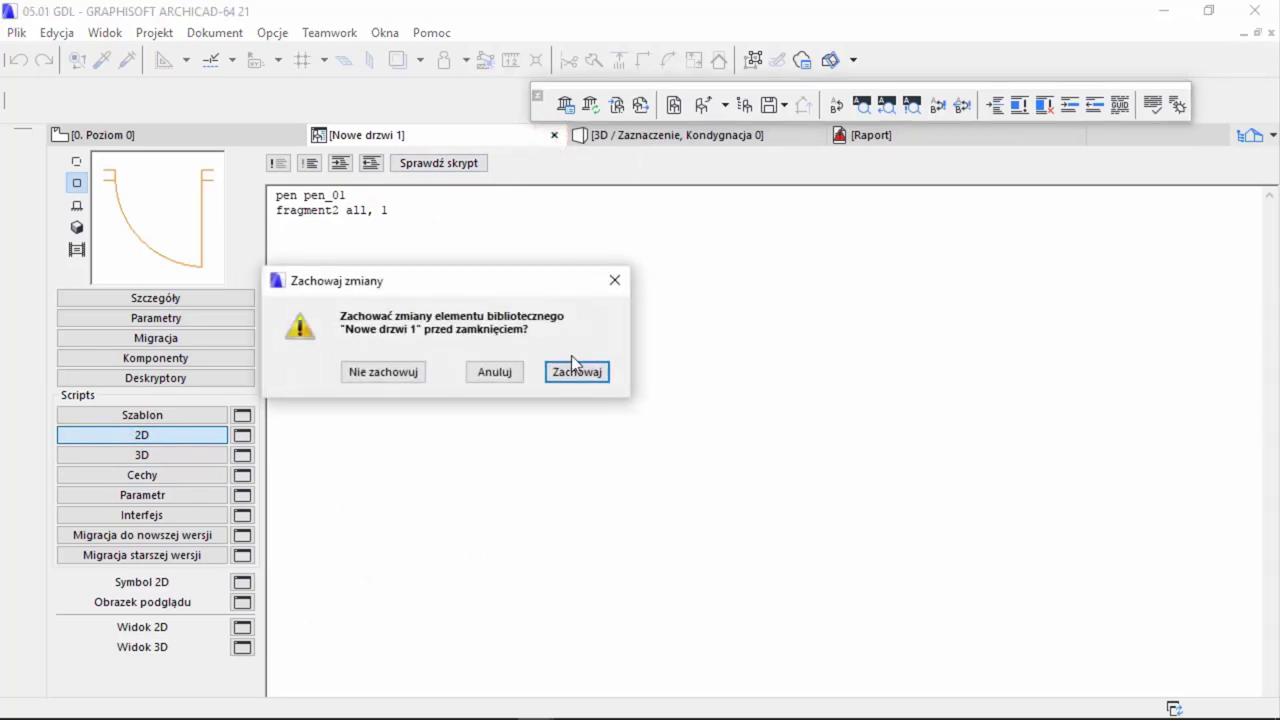
pyautogui.click(574, 368)
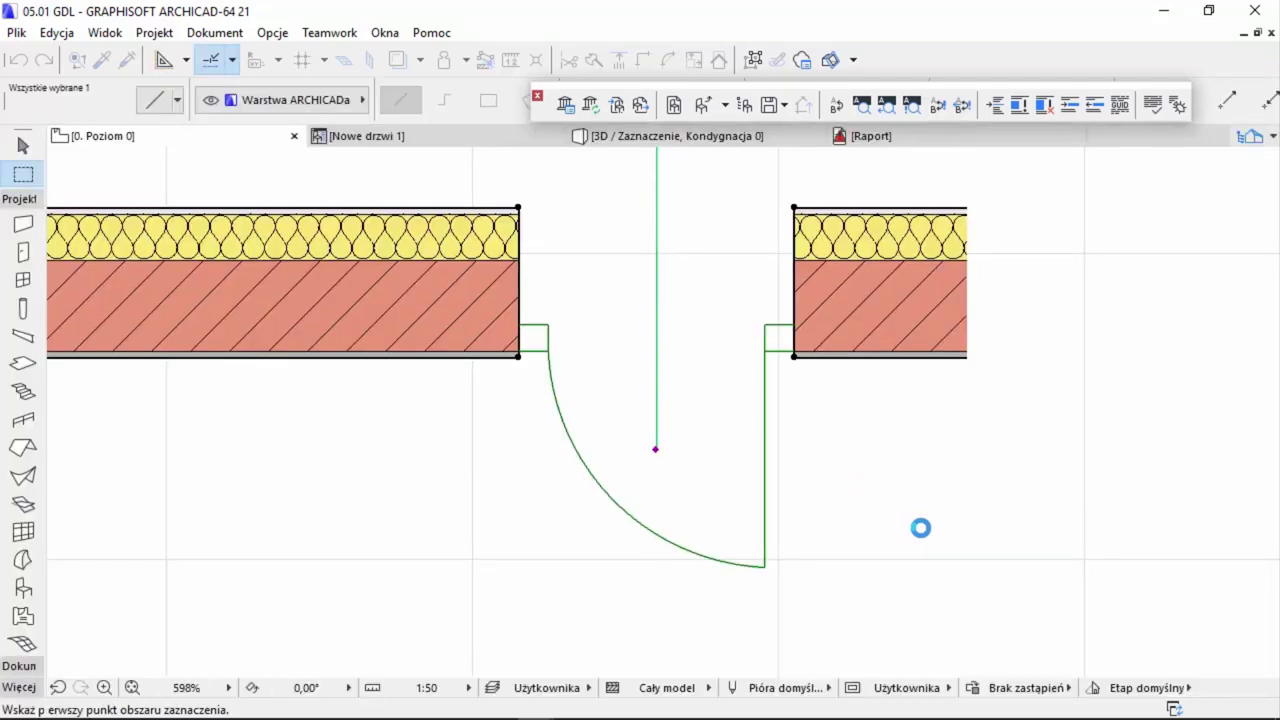
# - Change the placed door's 'pióro symbolu' from pen 38 to pen 5 in its settings
pyautogui.click(834, 407)
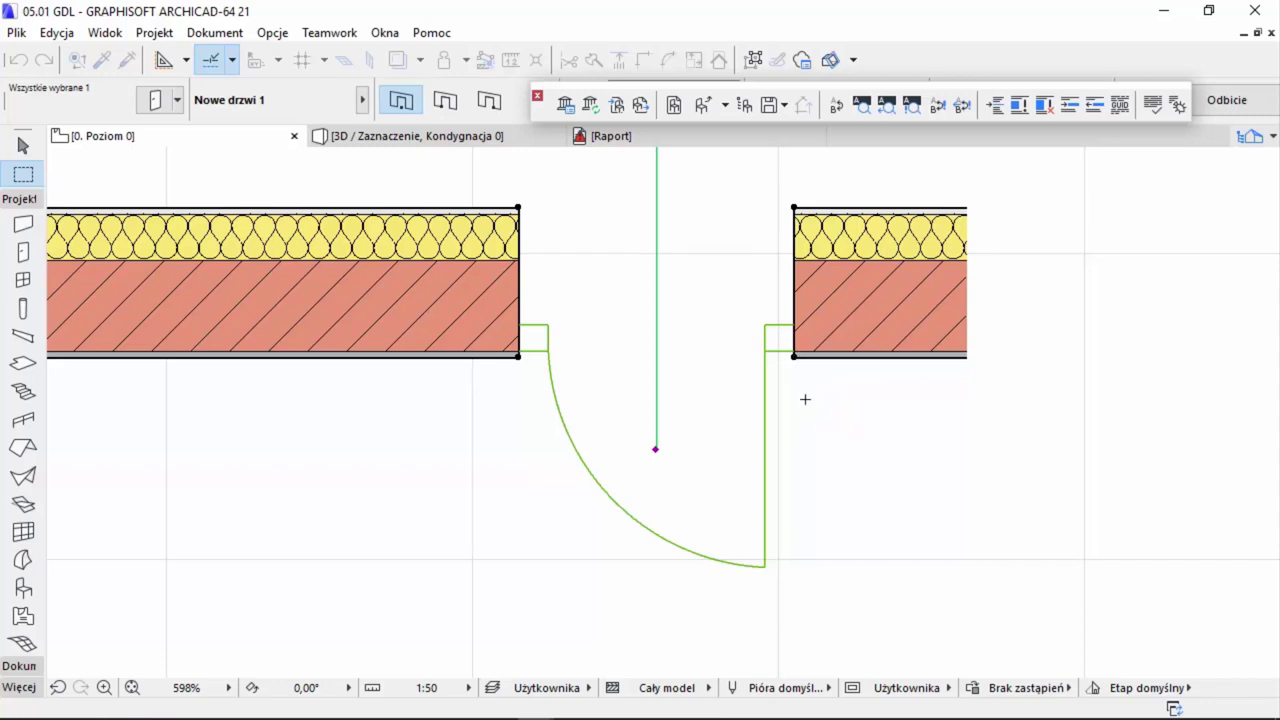
pyautogui.click(805, 399)
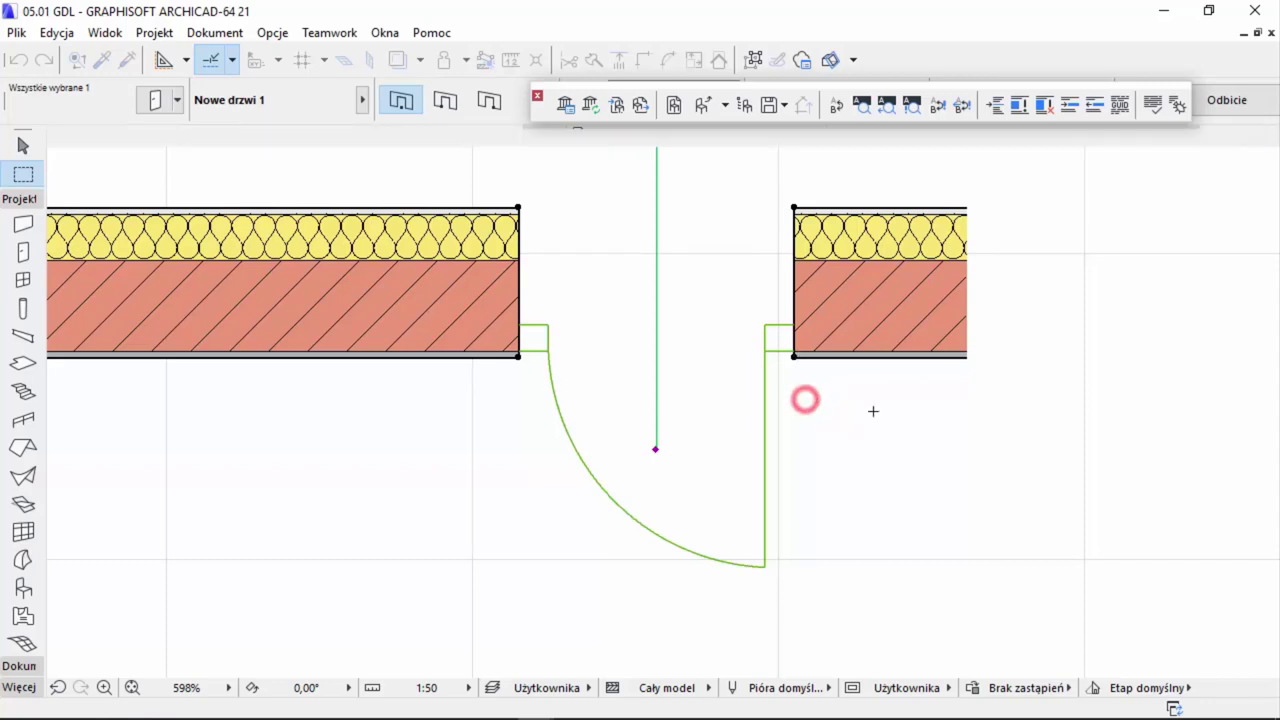
pyautogui.click(793, 360)
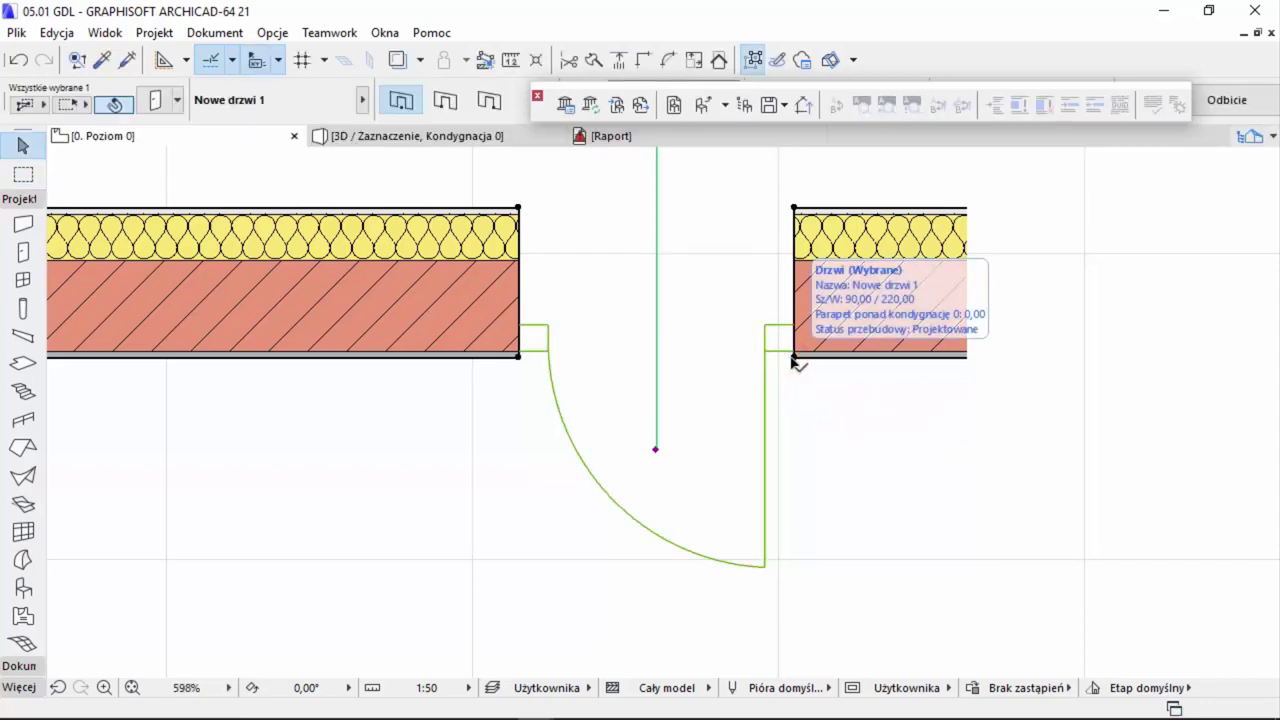
pyautogui.doubleClick(793, 362)
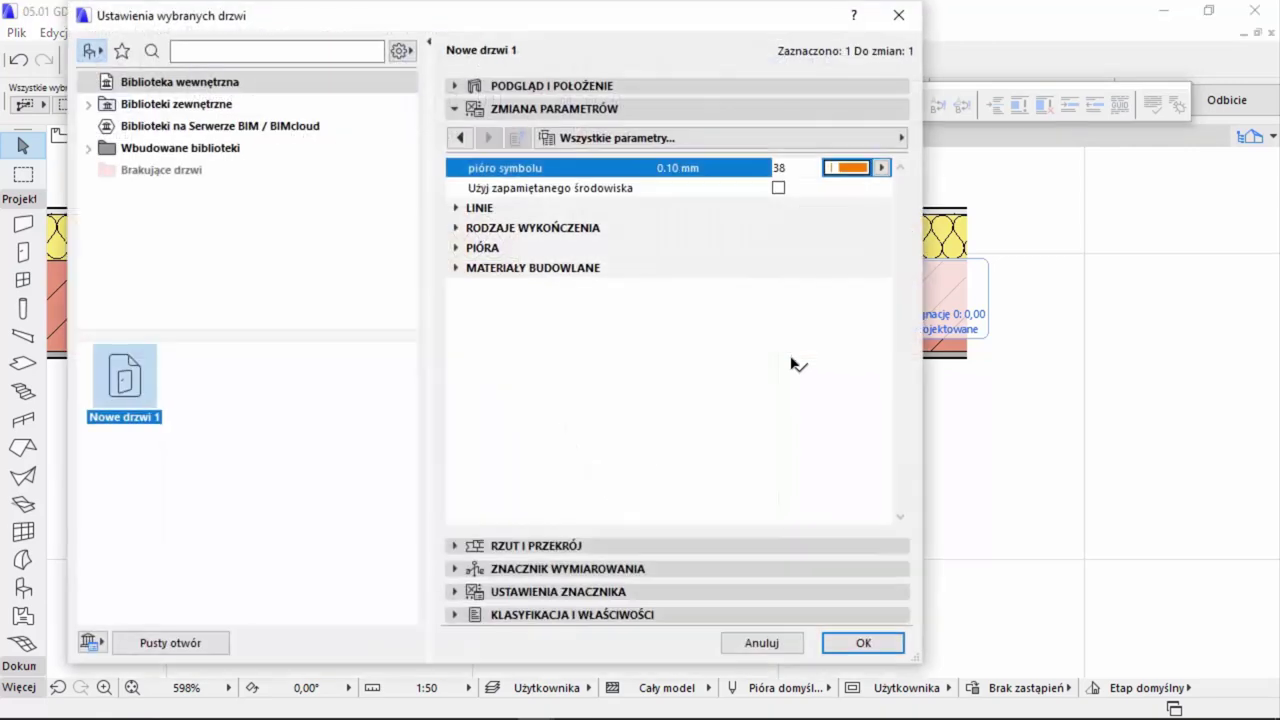
pyautogui.click(881, 167)
pyautogui.click(976, 161)
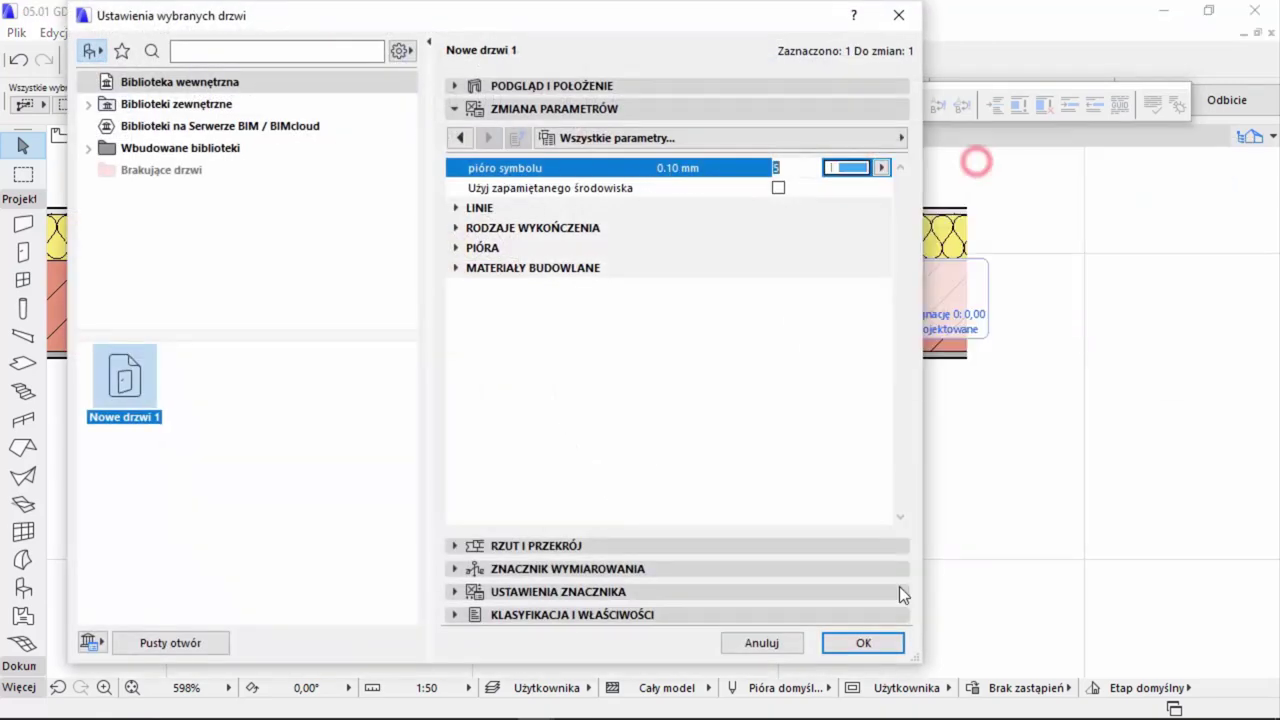
pyautogui.click(869, 643)
pyautogui.click(940, 482)
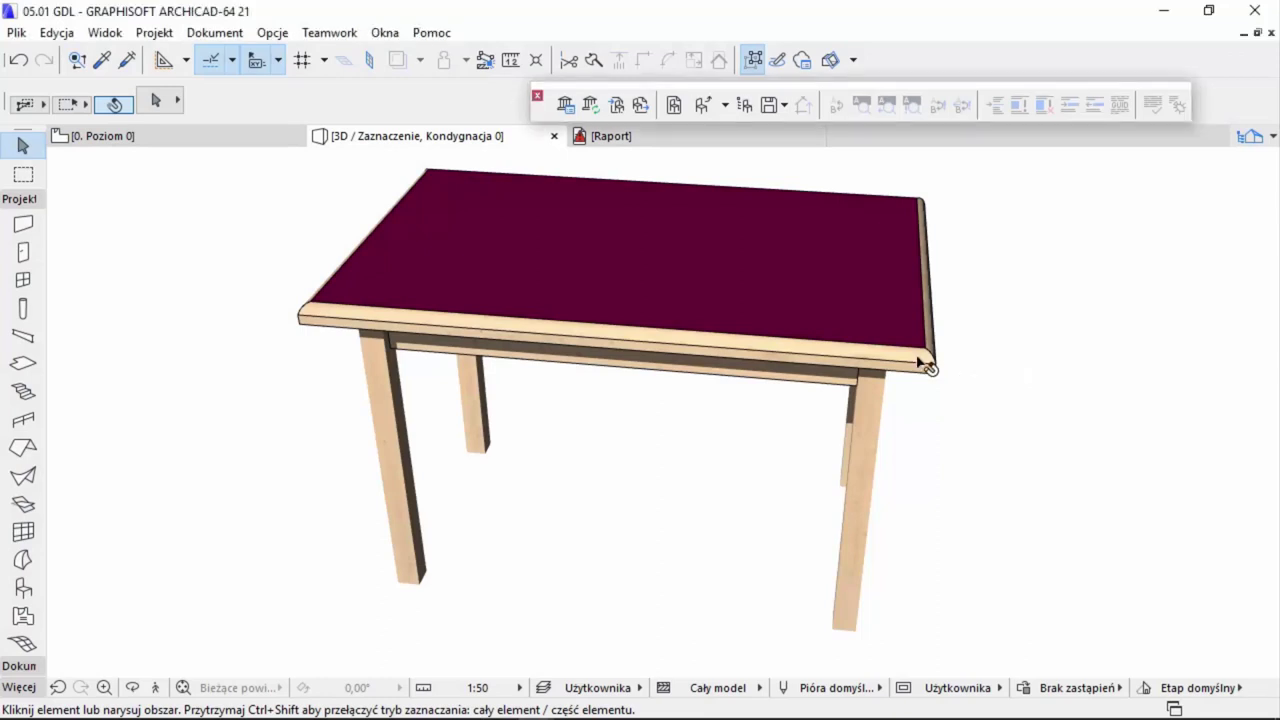
# - Orbit the 3D view around the table, then return to the 0. Poziom 0 floor plan
pyautogui.moveTo(977, 409)
pyautogui.mouseDown()
pyautogui.moveTo(943, 371)
pyautogui.moveTo(894, 363)
pyautogui.moveTo(863, 340)
pyautogui.moveTo(934, 411)
pyautogui.moveTo(994, 418)
pyautogui.mouseUp()
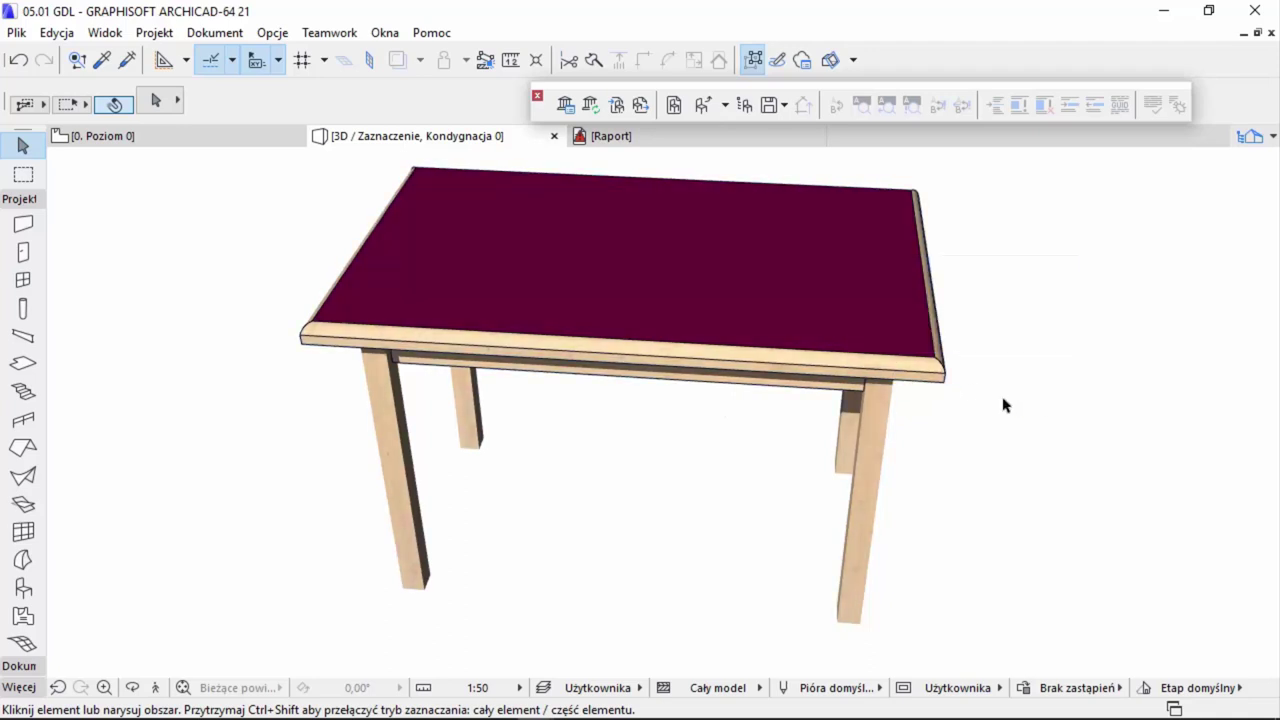
pyautogui.moveTo(1005, 405)
pyautogui.mouseDown()
pyautogui.moveTo(1023, 397)
pyautogui.moveTo(1035, 420)
pyautogui.mouseUp()
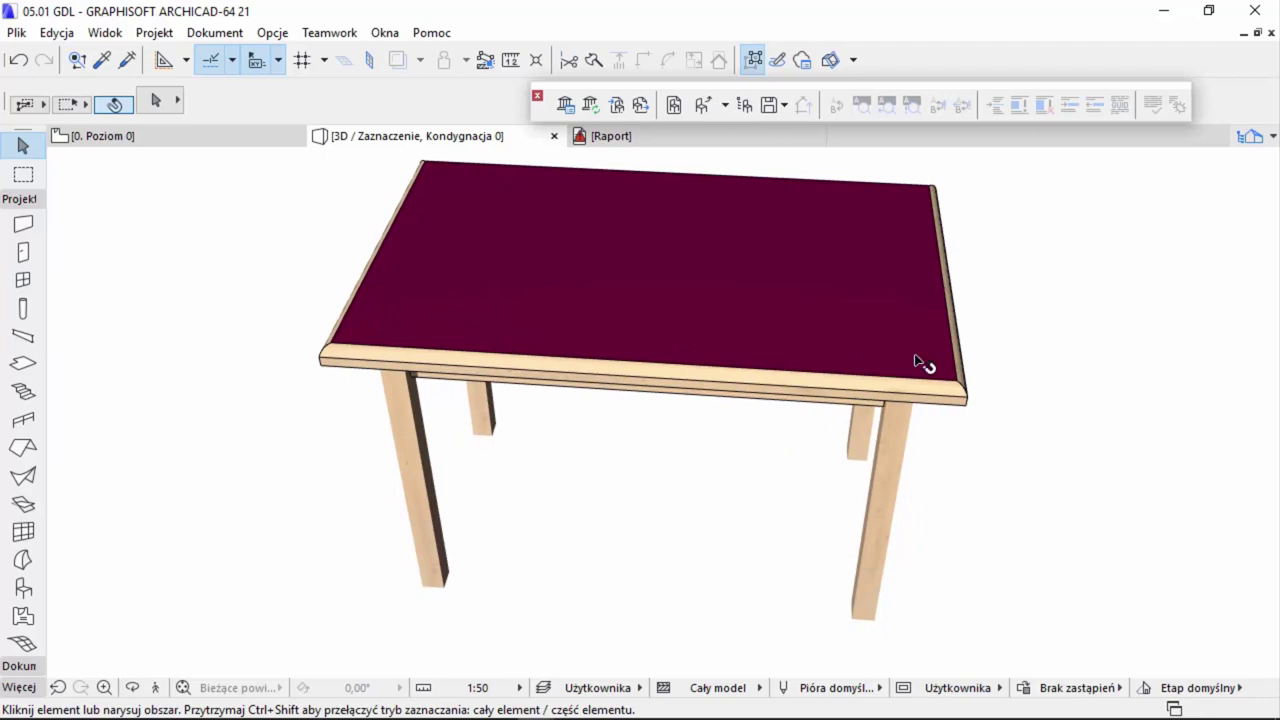
pyautogui.press('F2')
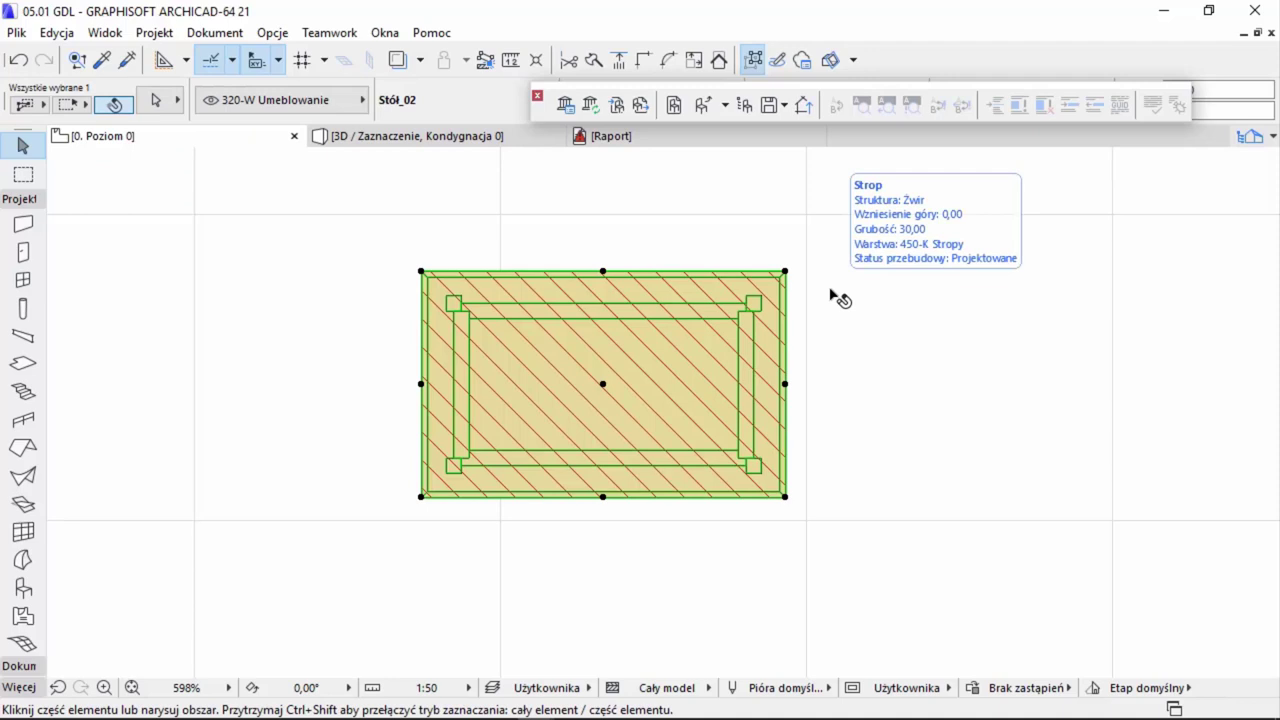
# - Open the Stół_02 library part with Ctrl+Shift+O and show its 2D script
pyautogui.hotkey('ctrl', 'shift', 'o')
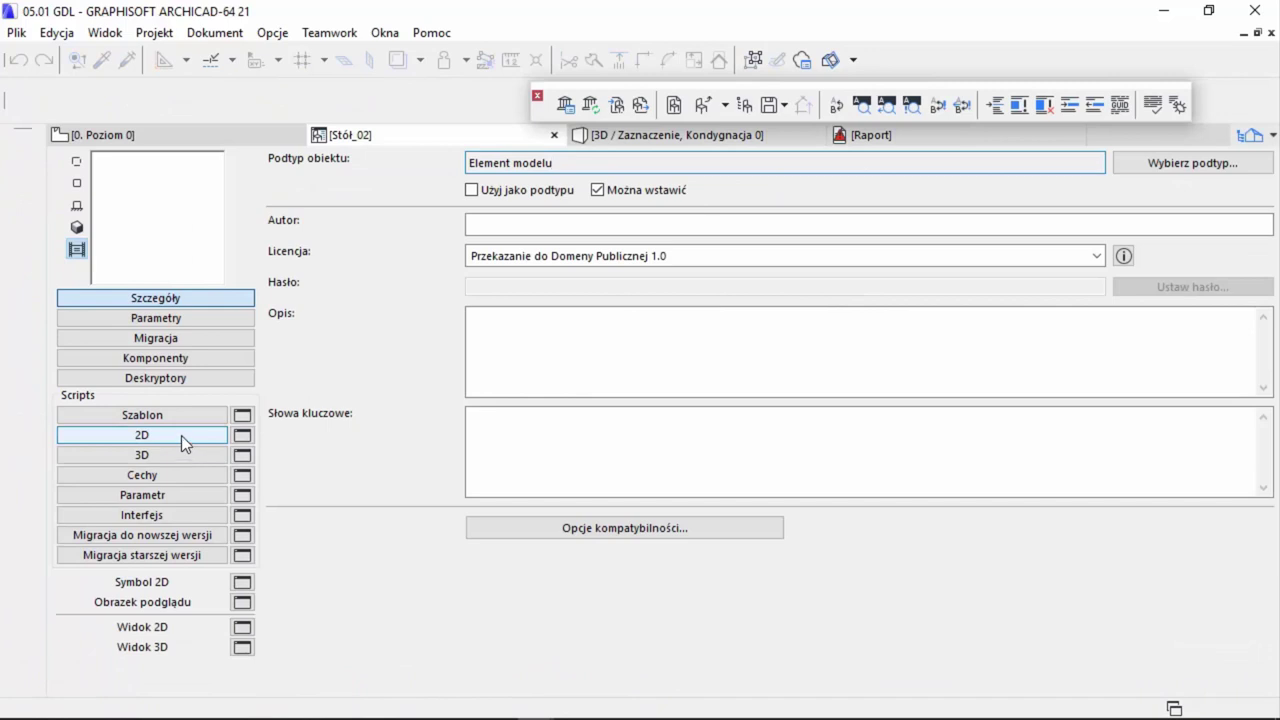
pyautogui.click(181, 435)
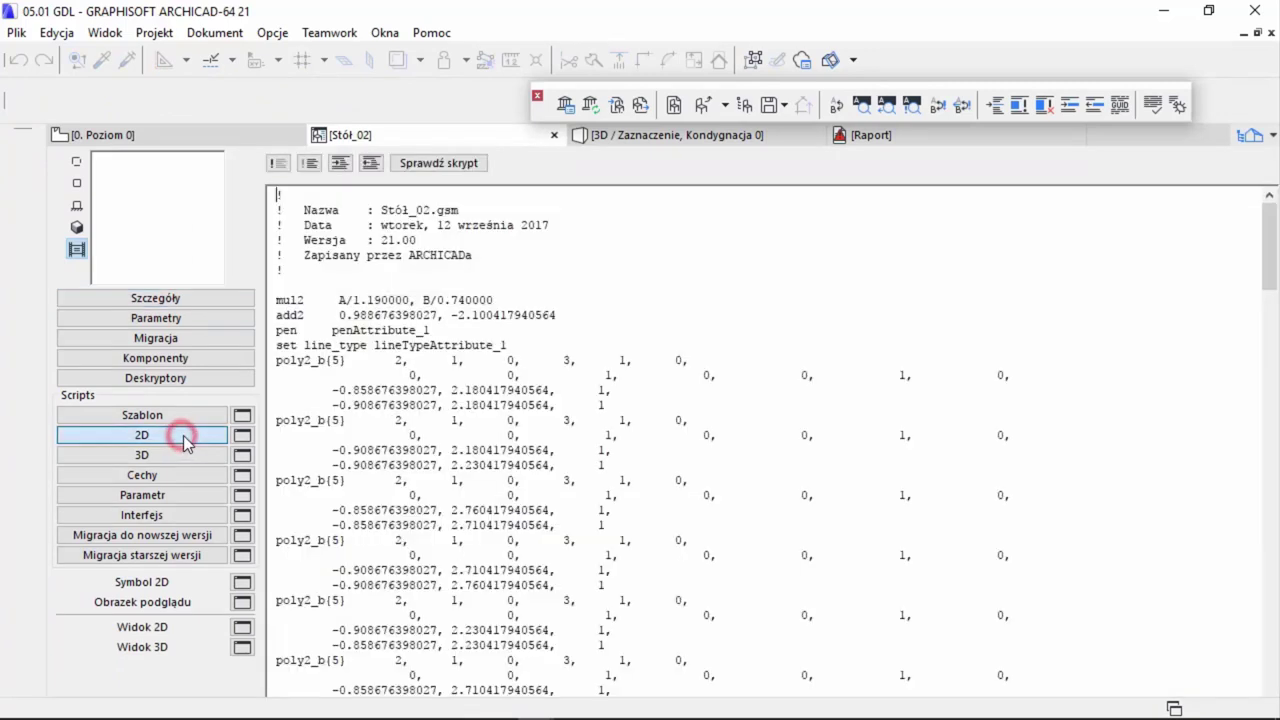
# - Insert a blank line after 'set line_type lineTypeAttribute_1'
pyautogui.click(540, 348)
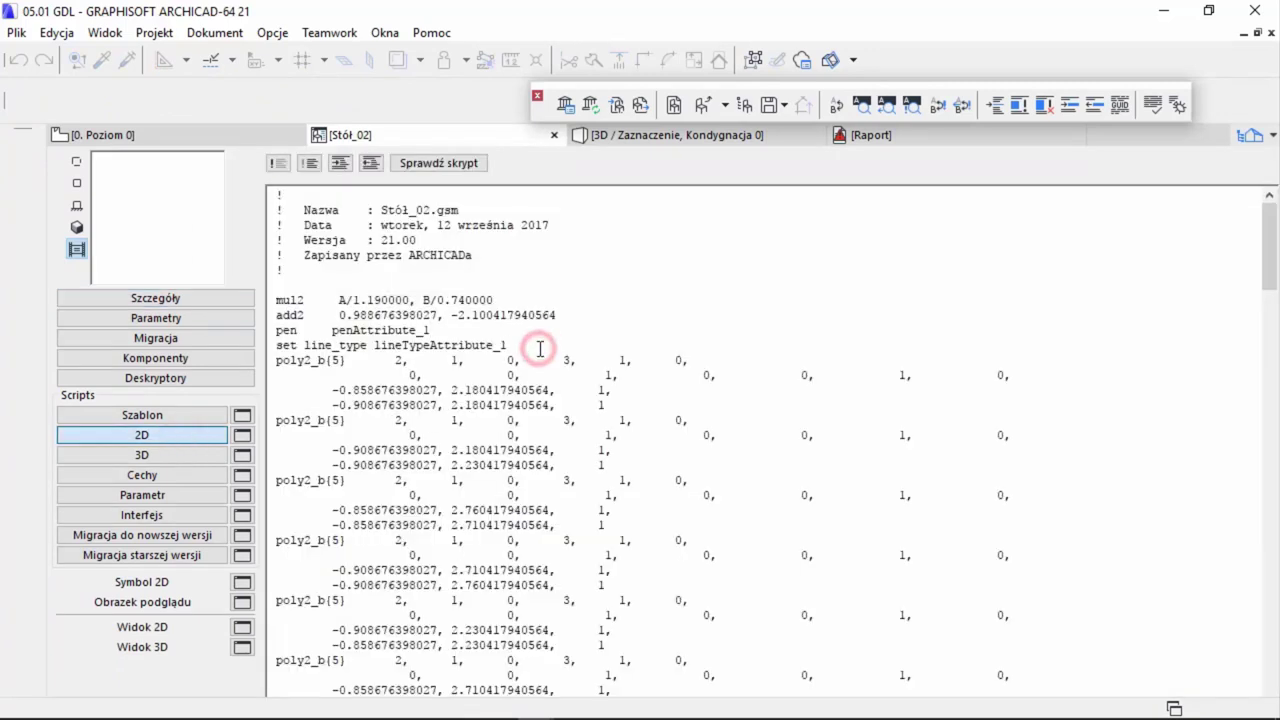
pyautogui.press('Return')
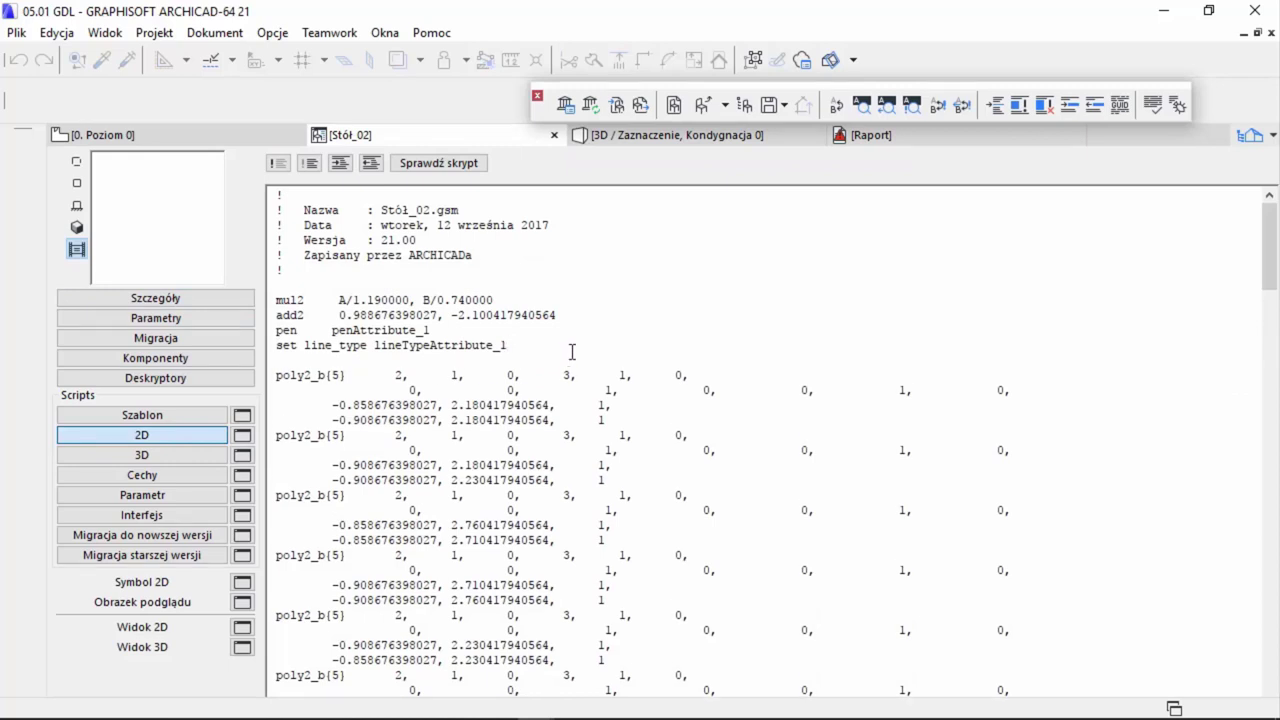
pyautogui.scroll(-2, 572, 352)
pyautogui.moveTo(272, 286); pyautogui.dragTo(560, 480)
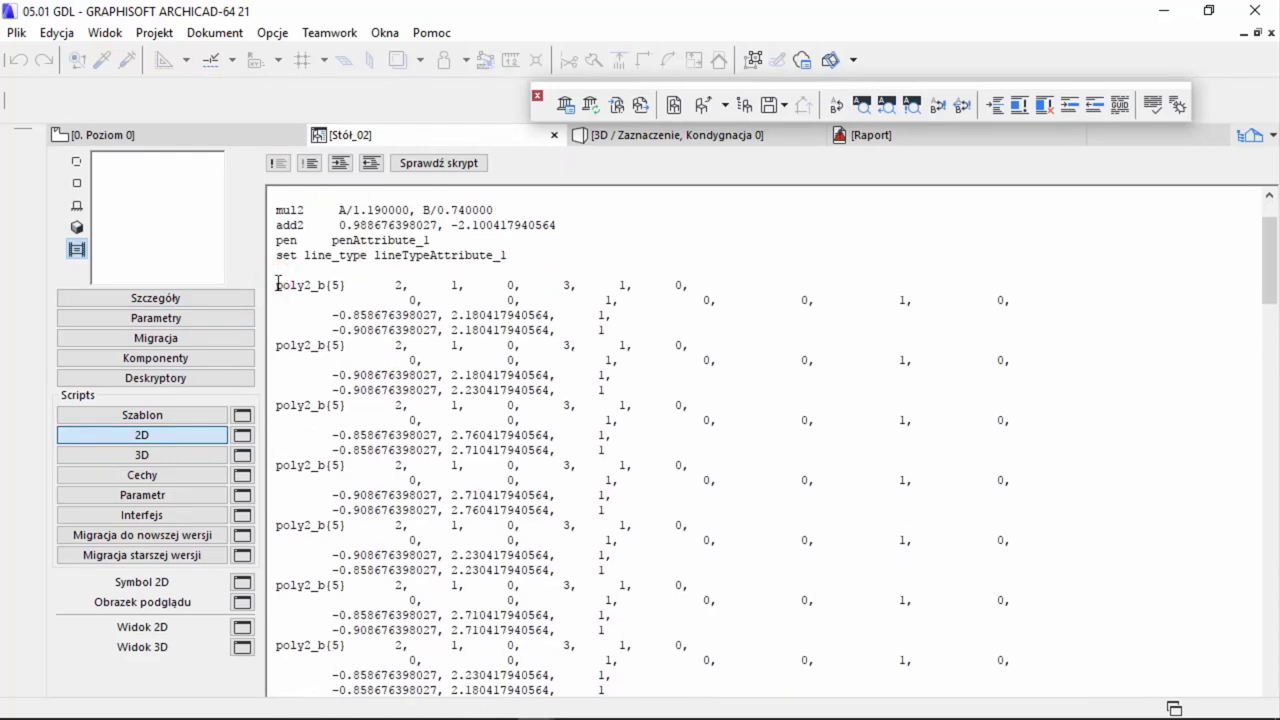
# - Scroll through the long run of poly2_b(5) blocks and select the first lines to review them
pyautogui.scroll(-3, 562, 478)
pyautogui.scroll(-2, 563, 476)
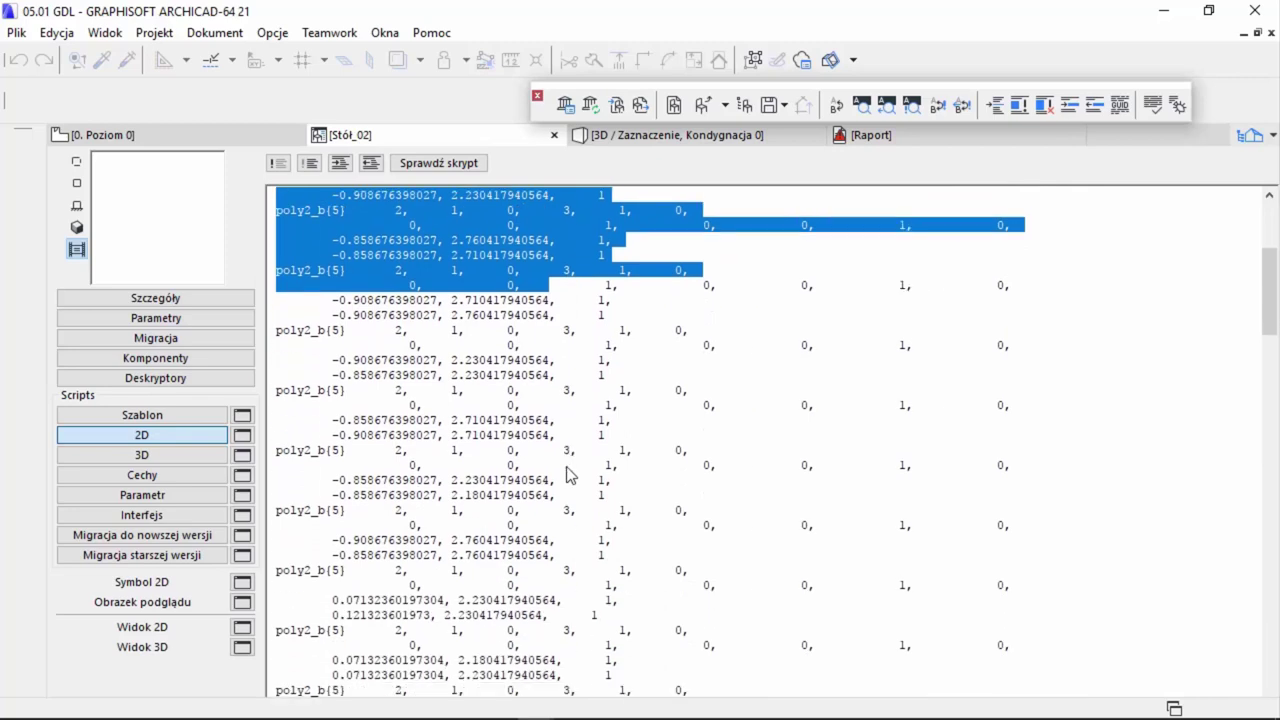
pyautogui.scroll(-4, 565, 475)
pyautogui.scroll(-3, 567, 474)
pyautogui.scroll(-3, 567, 474)
pyautogui.scroll(-3, 567, 474)
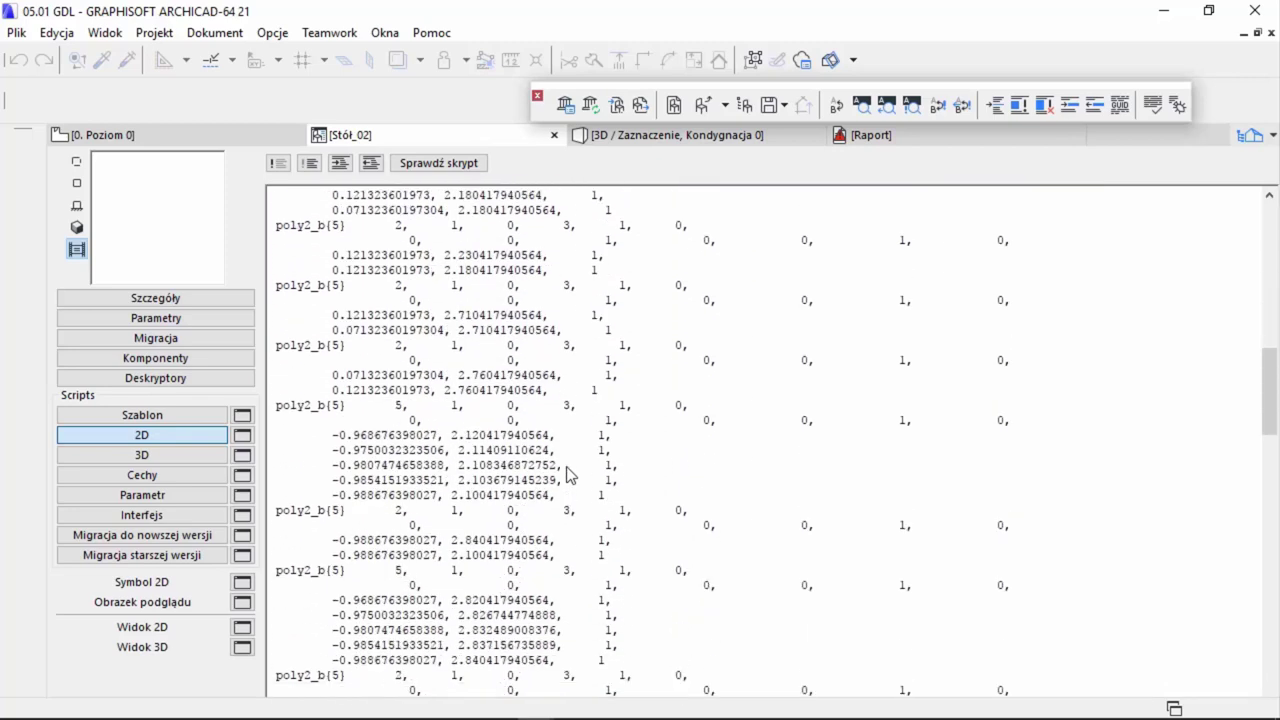
pyautogui.scroll(-3, 567, 474)
pyautogui.scroll(-3, 567, 474)
pyautogui.scroll(-3, 567, 474)
pyautogui.scroll(-3, 567, 474)
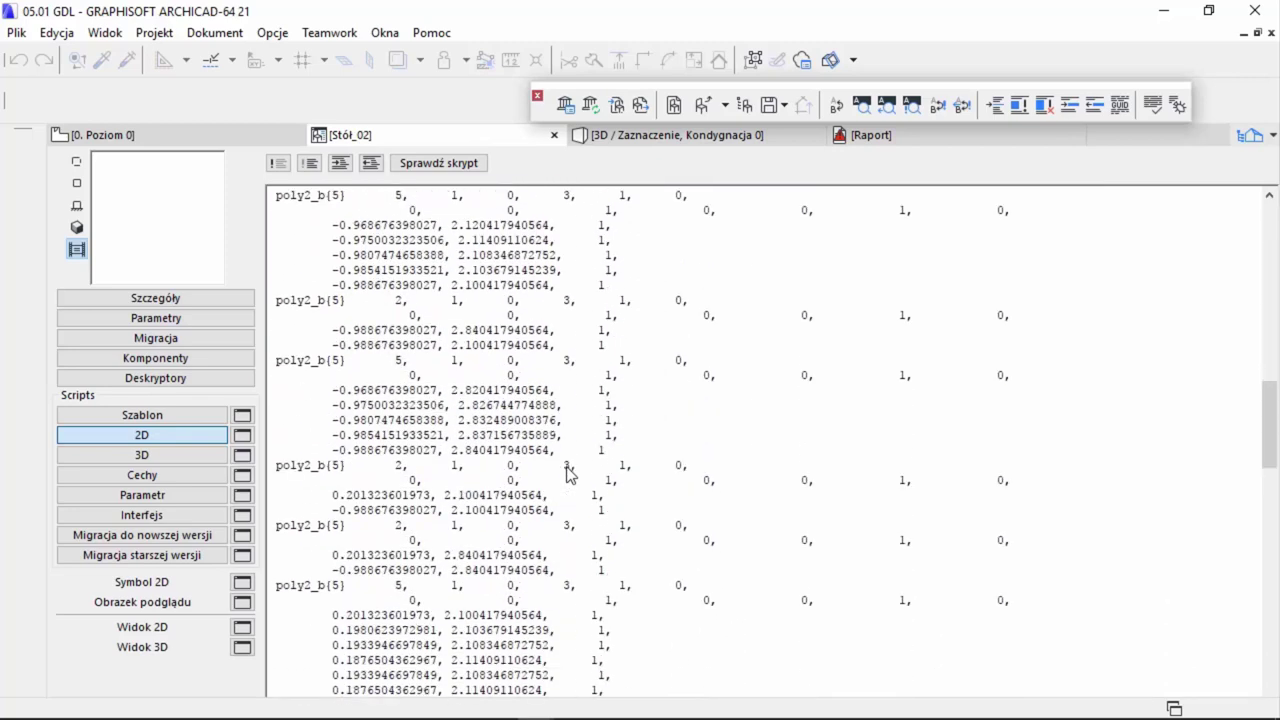
pyautogui.scroll(-3, 567, 474)
pyautogui.scroll(-3, 567, 474)
pyautogui.scroll(3, 567, 474)
pyautogui.scroll(3, 567, 474)
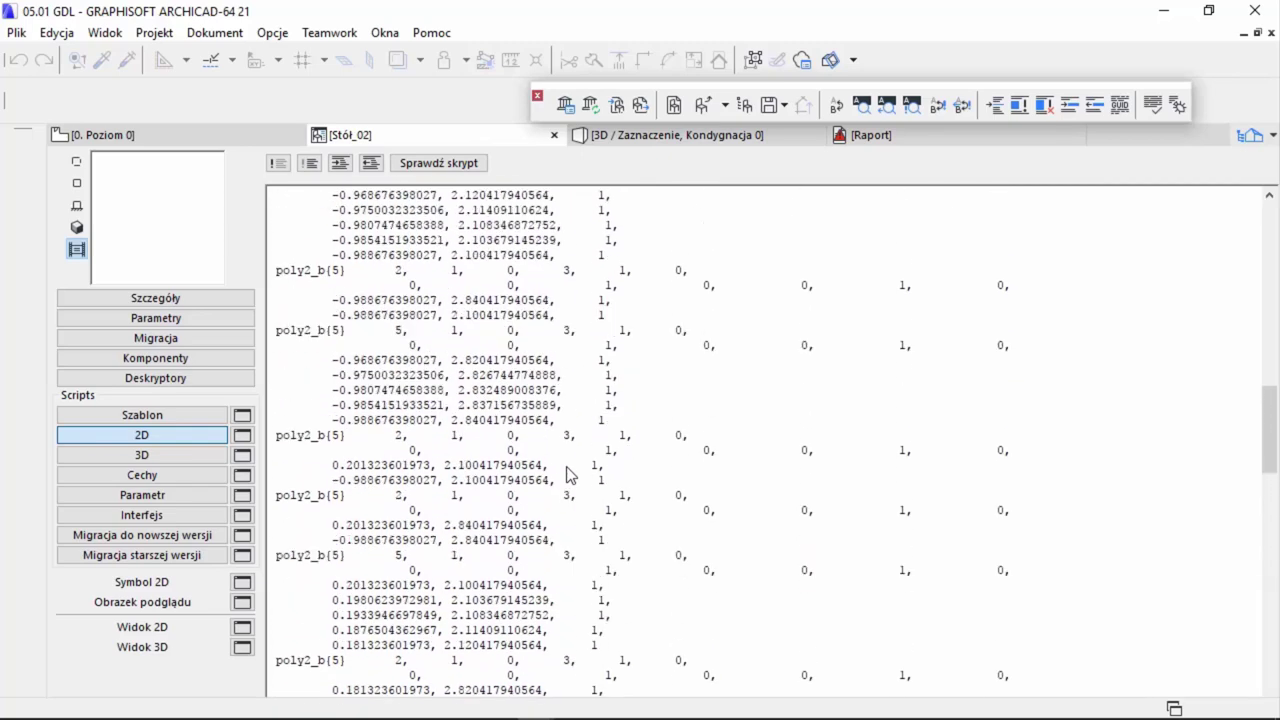
pyautogui.scroll(3, 567, 474)
pyautogui.scroll(3, 567, 474)
pyautogui.scroll(4, 567, 474)
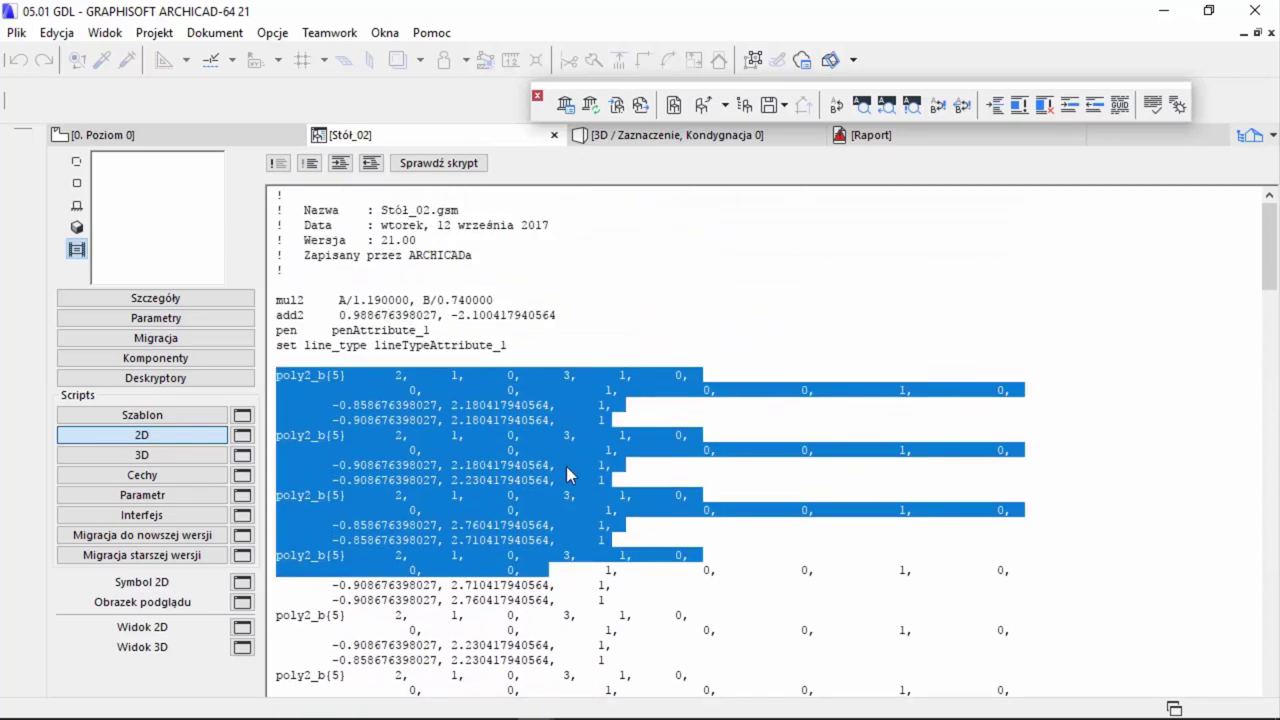
pyautogui.scroll(-3, 567, 474)
pyautogui.scroll(-1, 567, 474)
pyautogui.scroll(4, 590, 466)
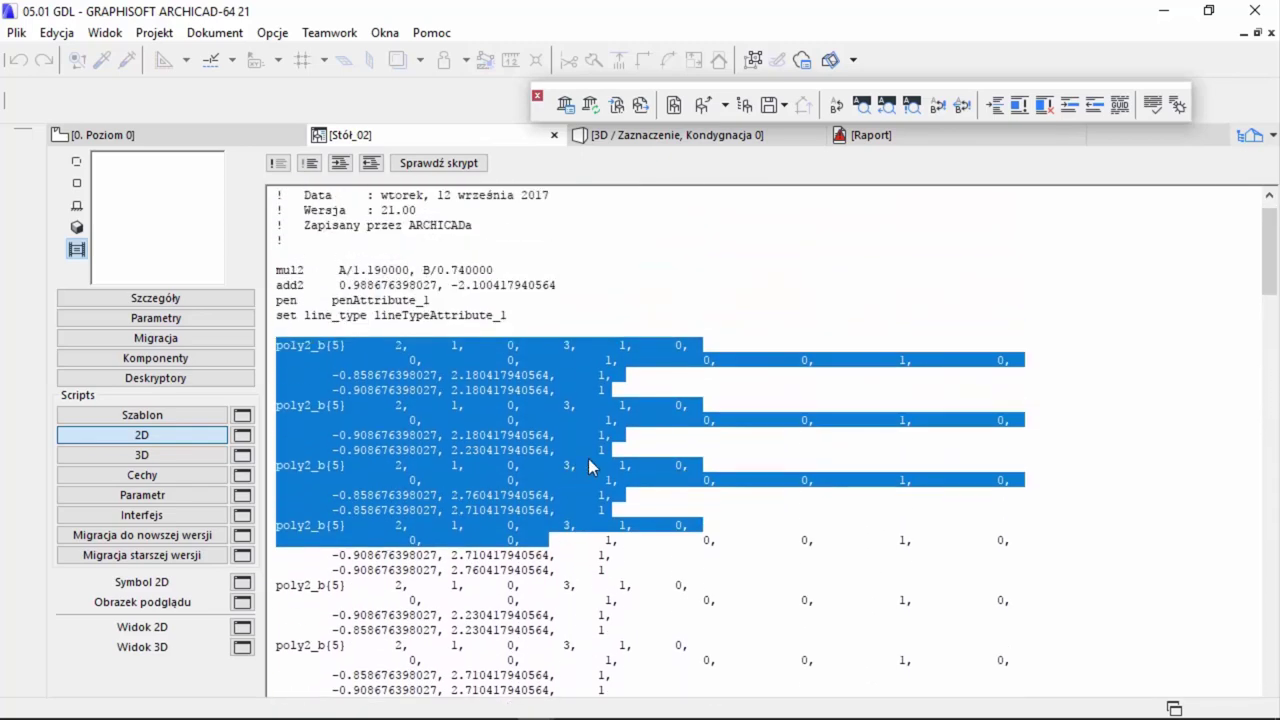
pyautogui.click(609, 314)
pyautogui.moveTo(263, 343); pyautogui.dragTo(323, 368)
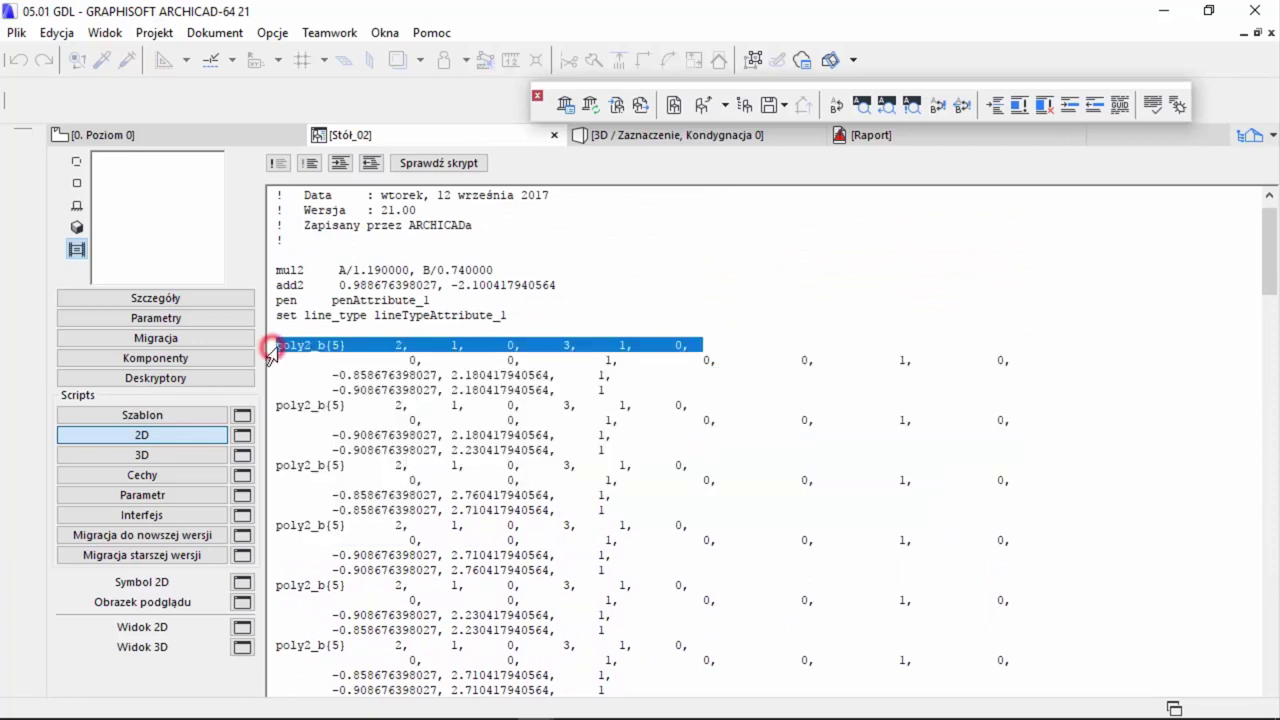
pyautogui.click(396, 402)
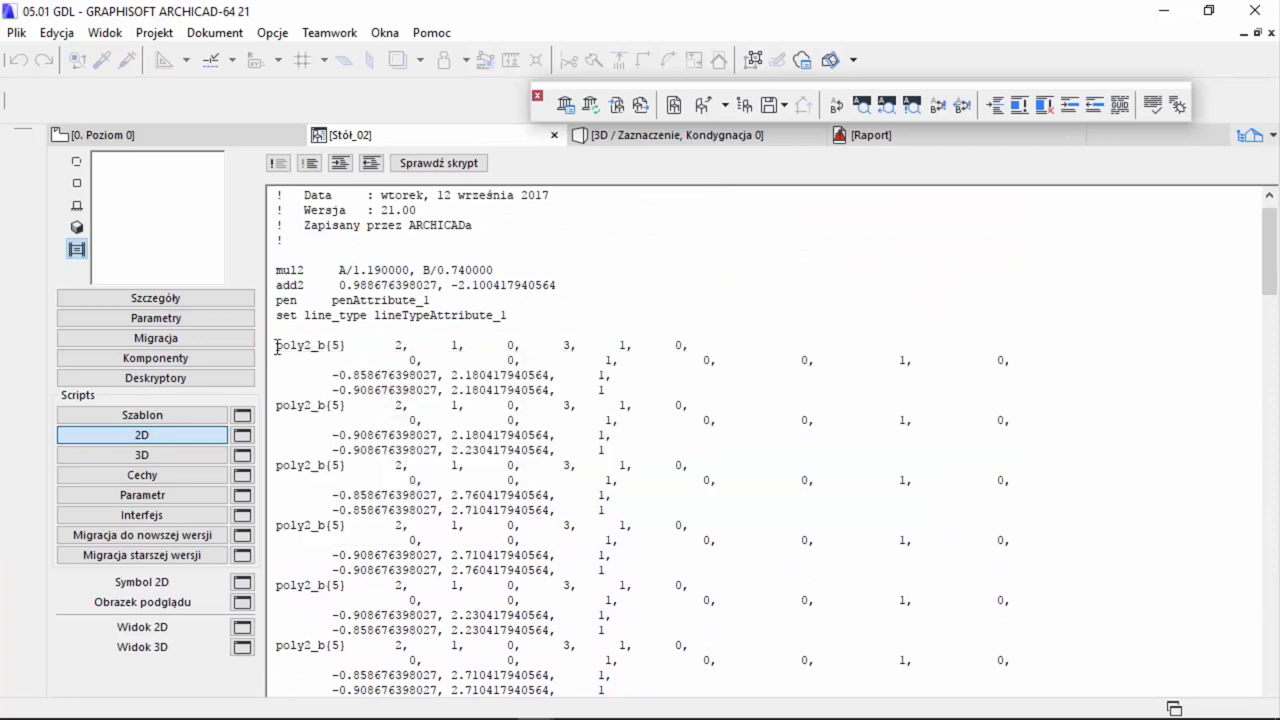
# - Select the whole run of poly2_b outline blocks in the Stół_02 2D script and delete them
pyautogui.moveTo(277, 347); pyautogui.dragTo(276, 492)
pyautogui.scroll(-4, 500, 487)
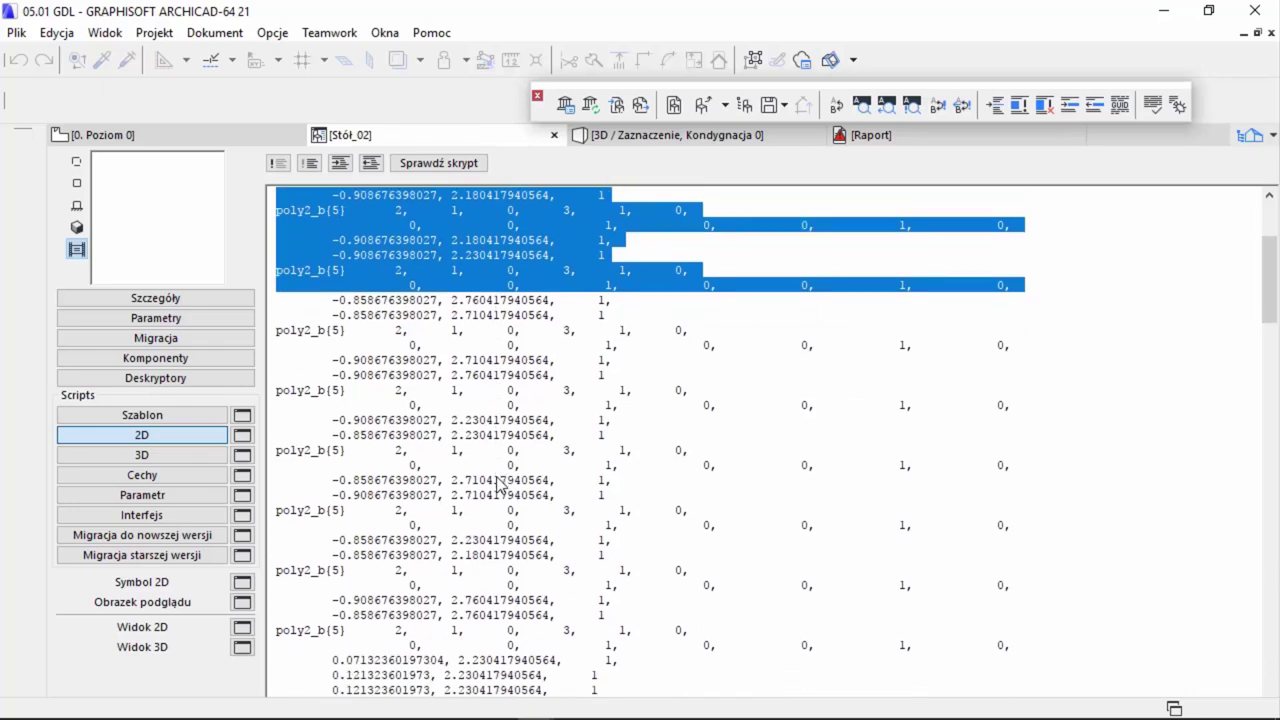
pyautogui.scroll(-3, 500, 487)
pyautogui.scroll(-3, 500, 487)
pyautogui.scroll(-2, 500, 487)
pyautogui.scroll(-3, 500, 487)
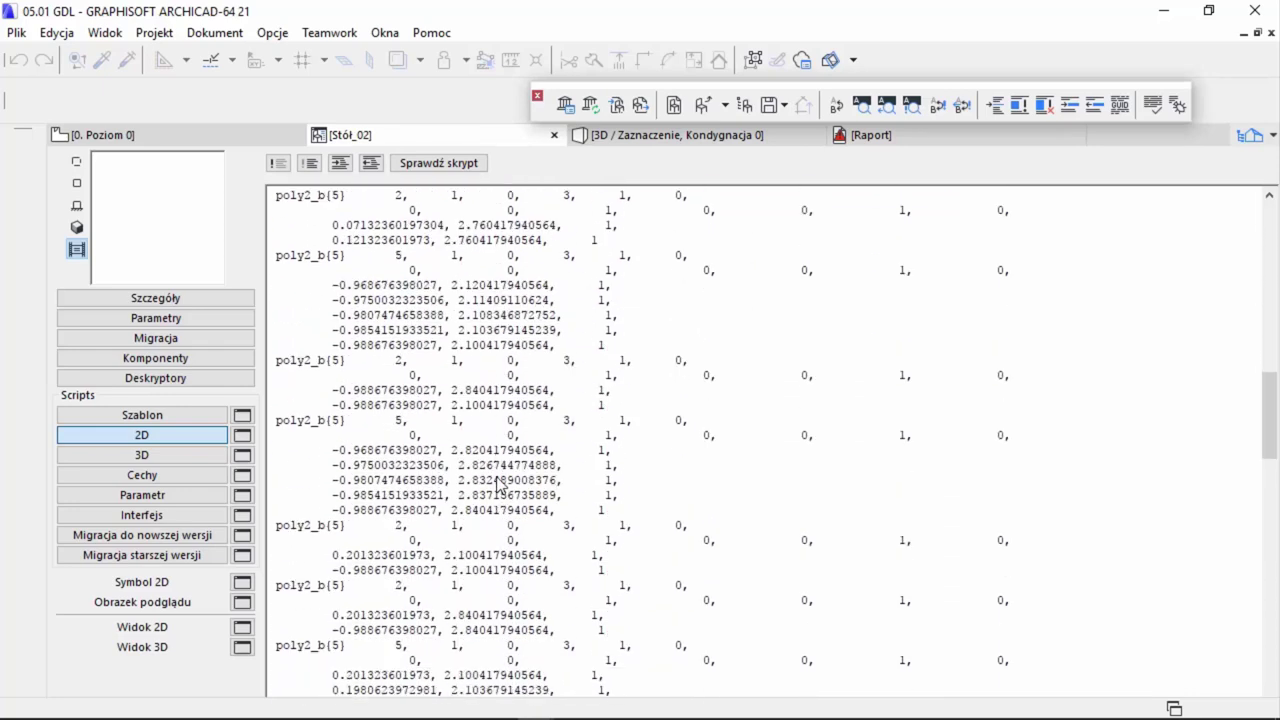
pyautogui.scroll(-3, 500, 487)
pyautogui.scroll(-3, 500, 487)
pyautogui.scroll(-3, 499, 484)
pyautogui.scroll(-3, 498, 480)
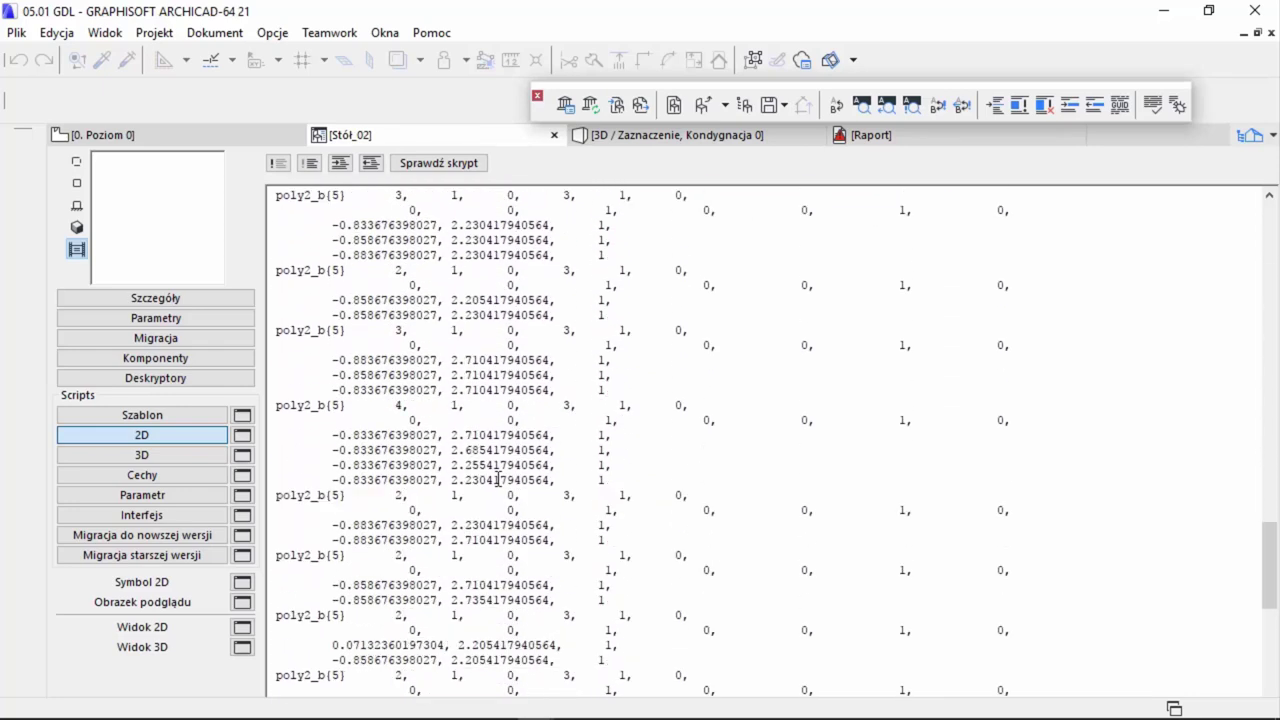
pyautogui.scroll(-3, 498, 480)
pyautogui.scroll(-3, 498, 480)
pyautogui.scroll(-3, 498, 480)
pyautogui.scroll(-3, 498, 479)
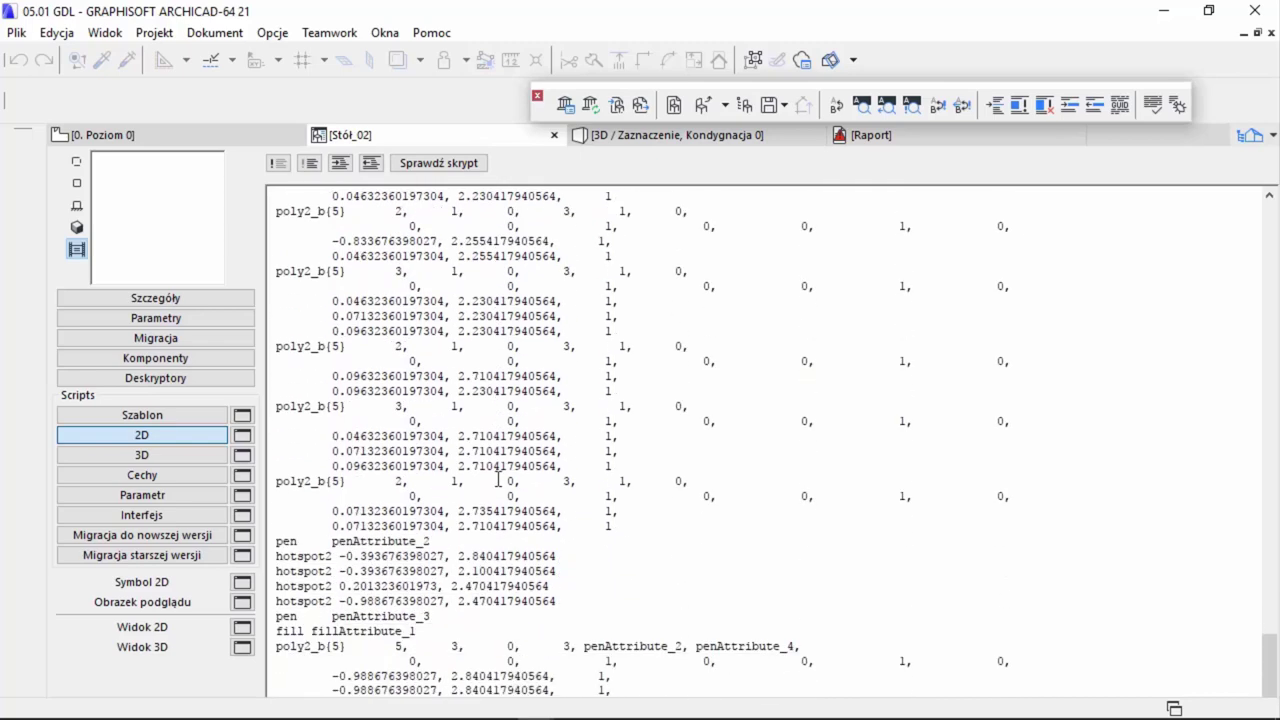
pyautogui.keyDown('shift'); pyautogui.click(621, 530); pyautogui.keyUp('shift')
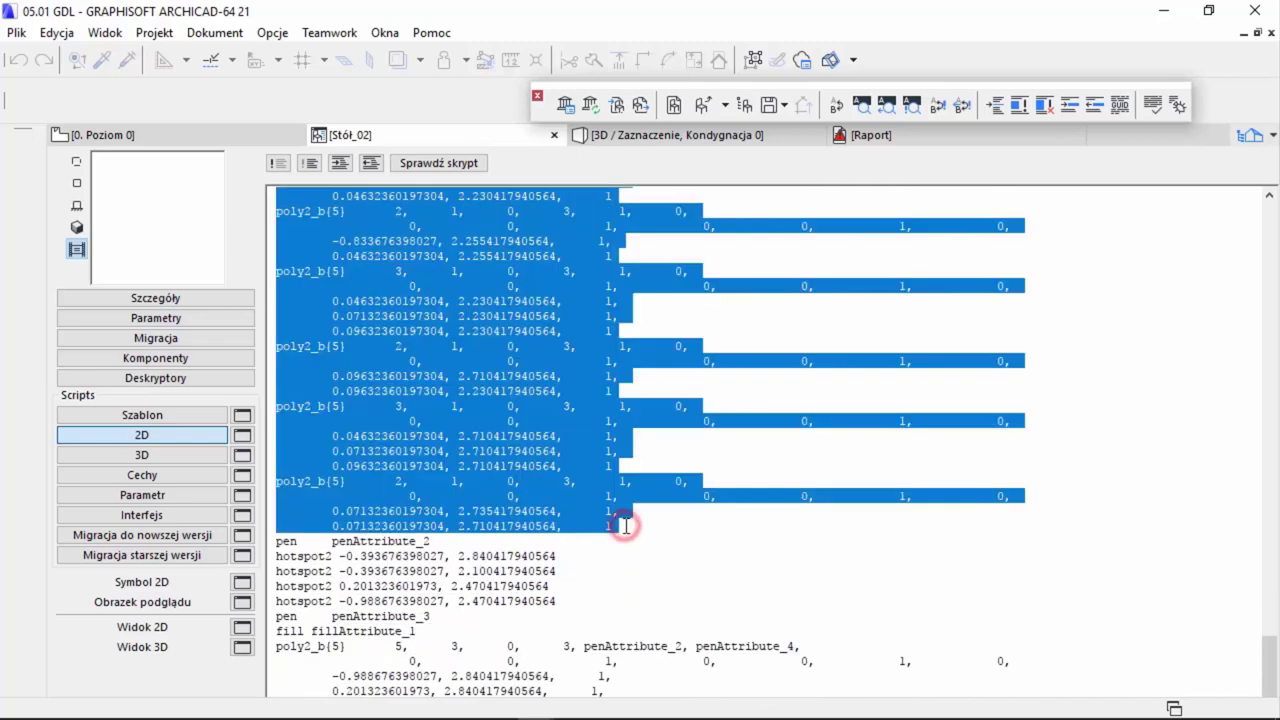
pyautogui.press('Delete')
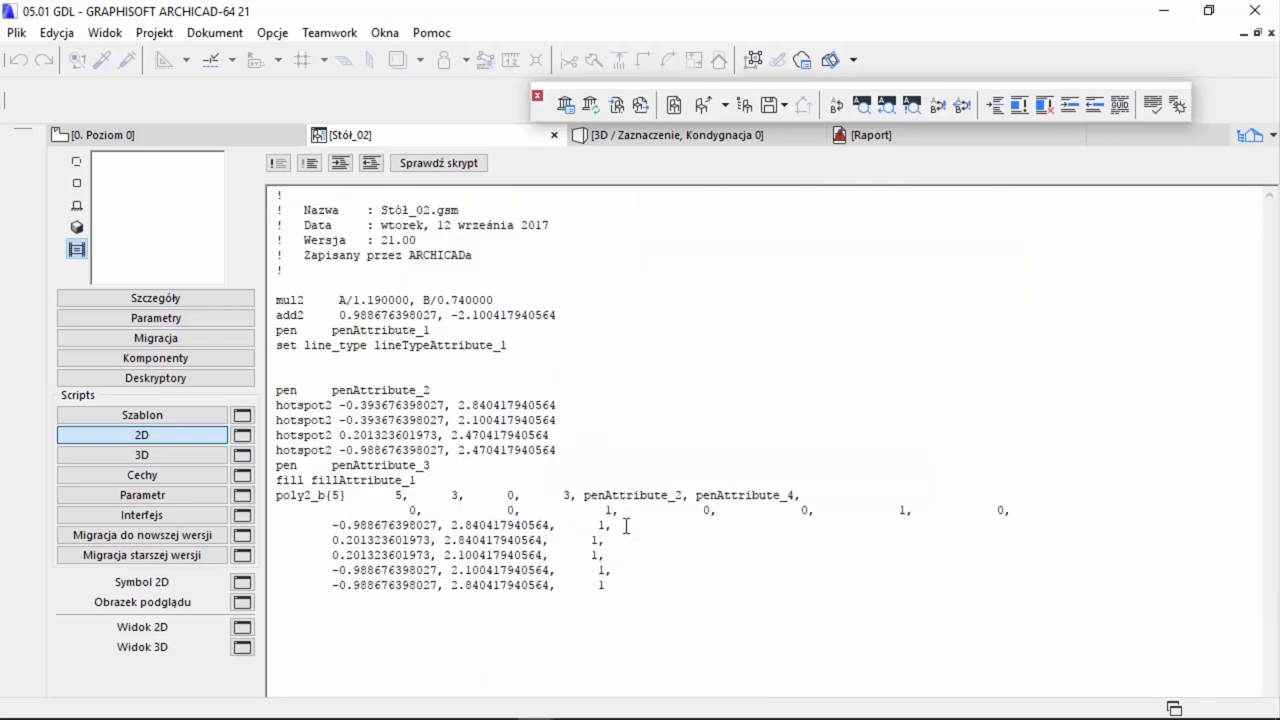
# - Insert blank lines after pen penAttribute_2, the hotspot2 group and the fill fillAttribute_1 line
pyautogui.click(458, 386)
pyautogui.press('Return')
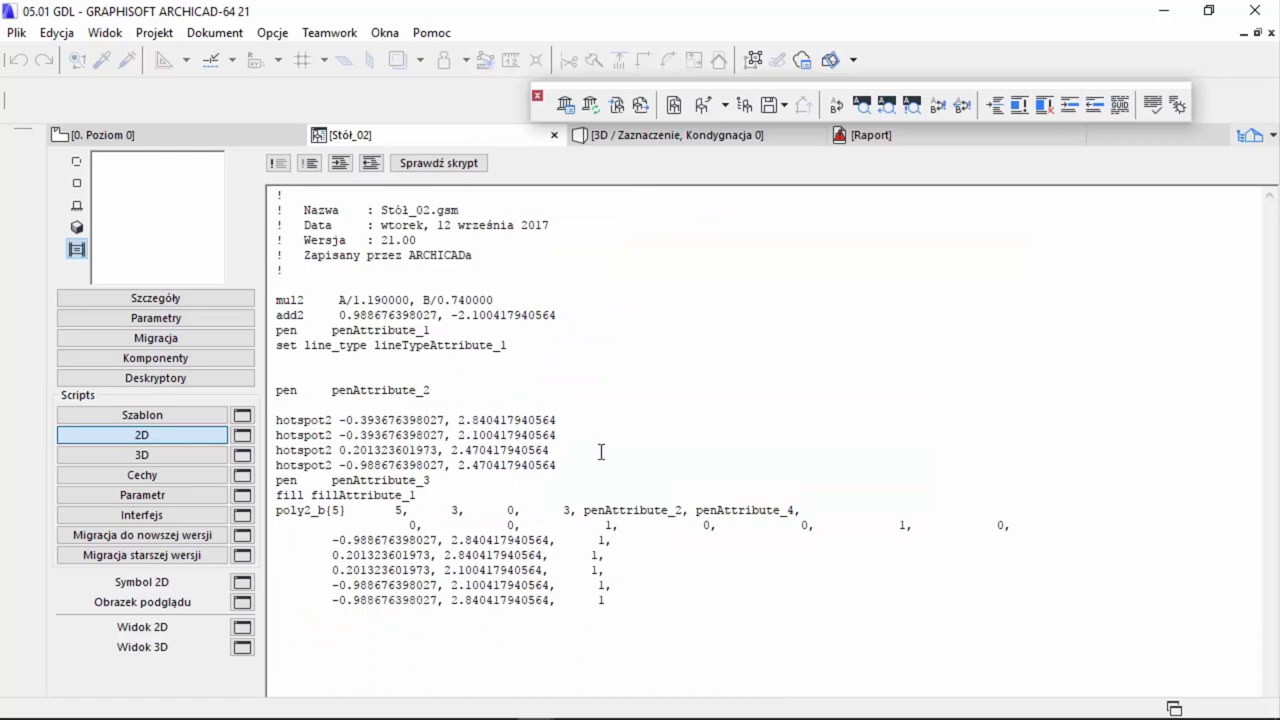
pyautogui.click(621, 466)
pyautogui.press('Return')
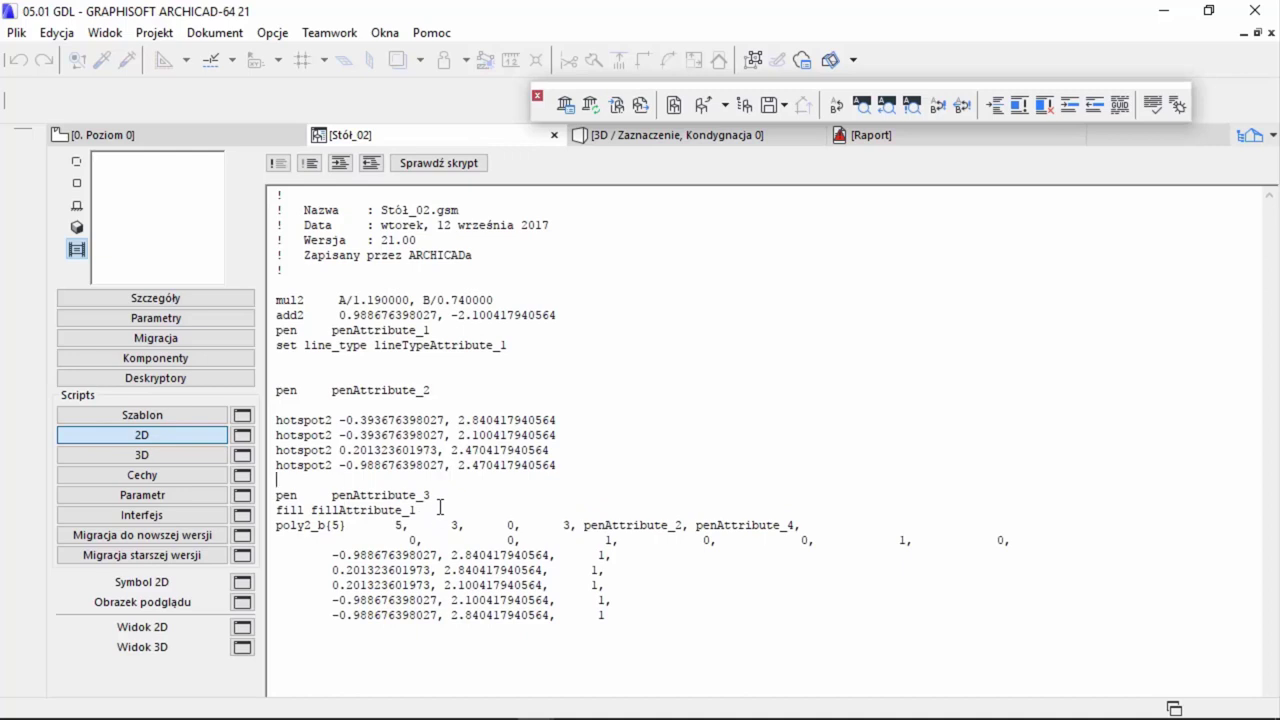
pyautogui.click(439, 507)
pyautogui.press('Return')
# - Add a blank line after the mul2 statement and select the mul2 line
pyautogui.moveTo(277, 540); pyautogui.dragTo(638, 624)
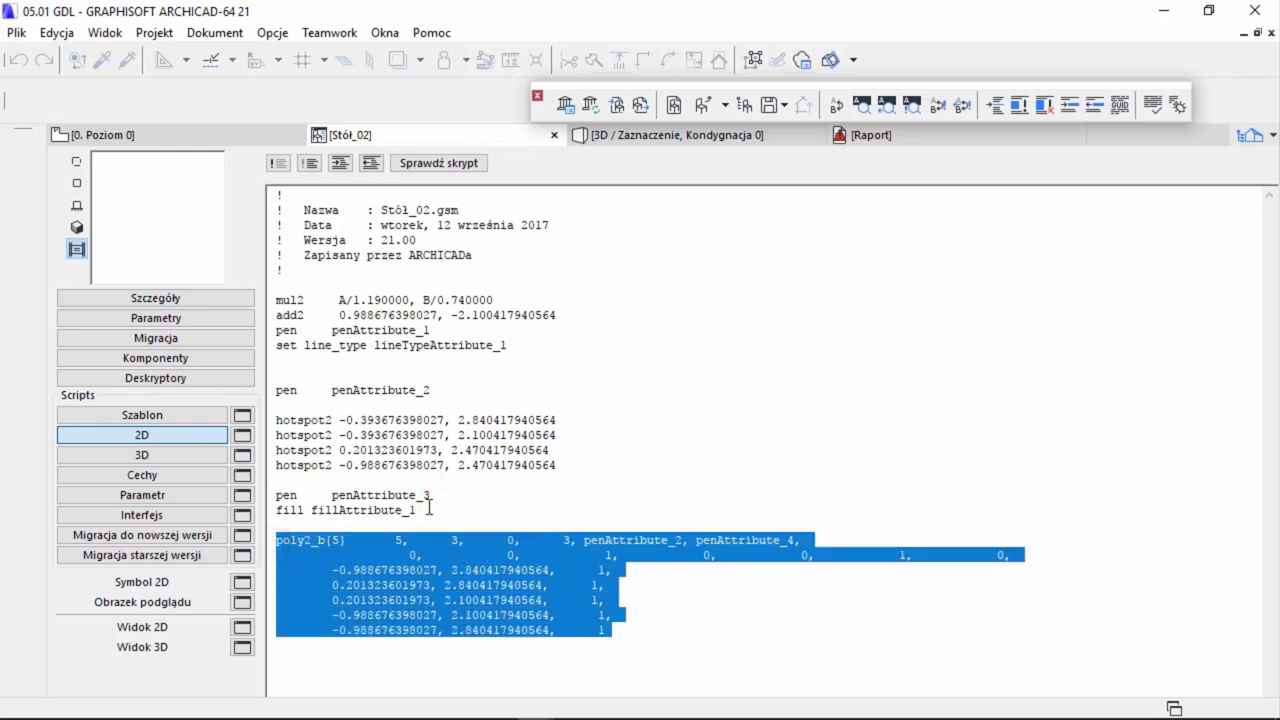
pyautogui.click(429, 509)
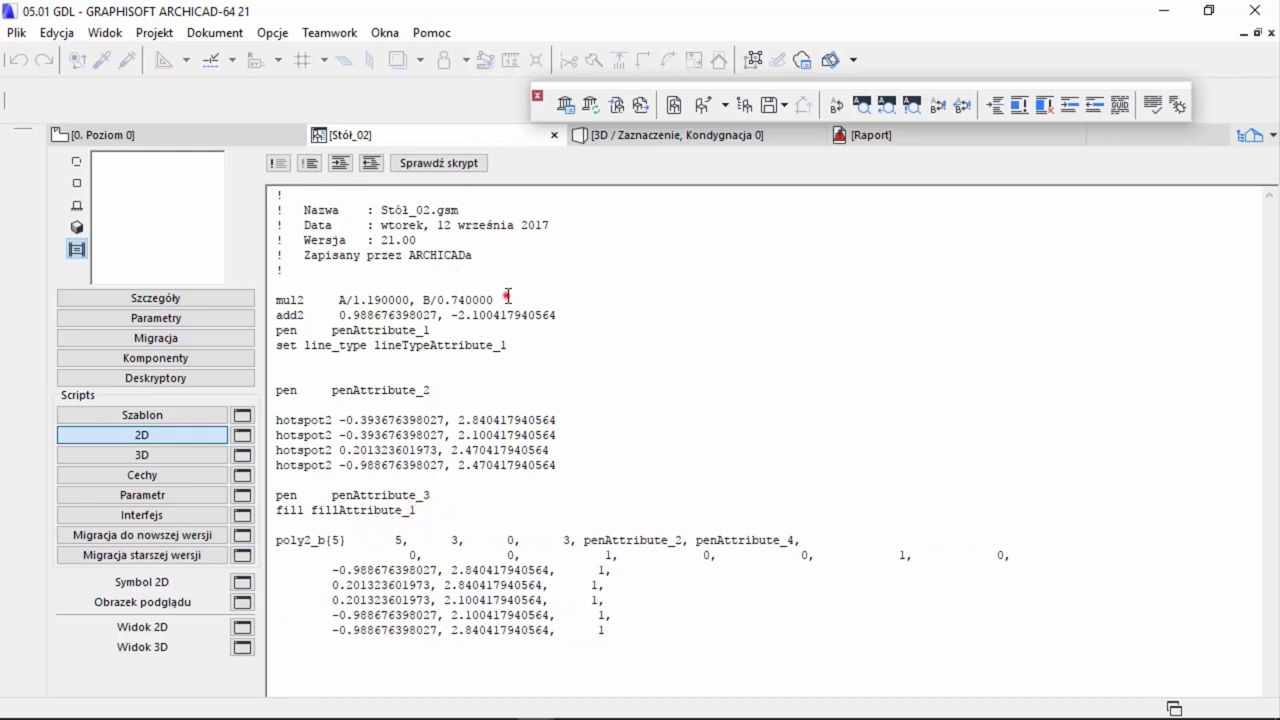
pyautogui.press('Return')
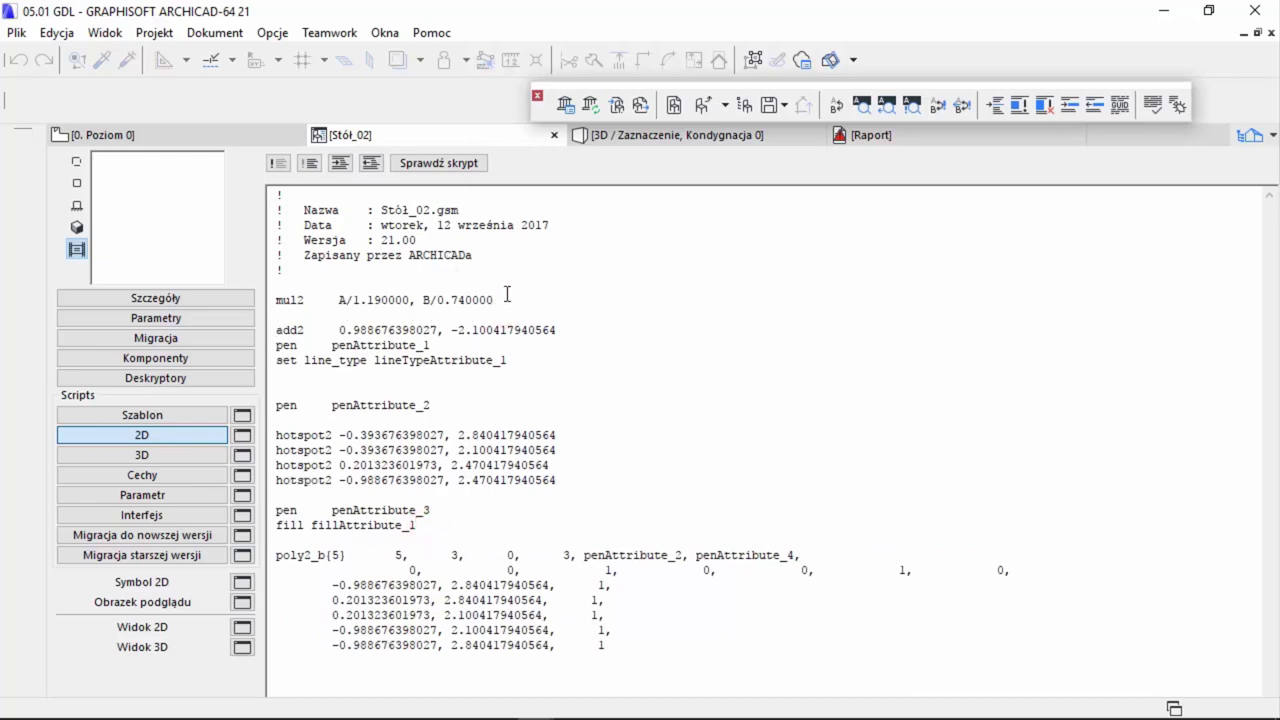
pyautogui.click(494, 299)
pyautogui.keyDown('shift'); pyautogui.click(288, 302); pyautogui.keyUp('shift')
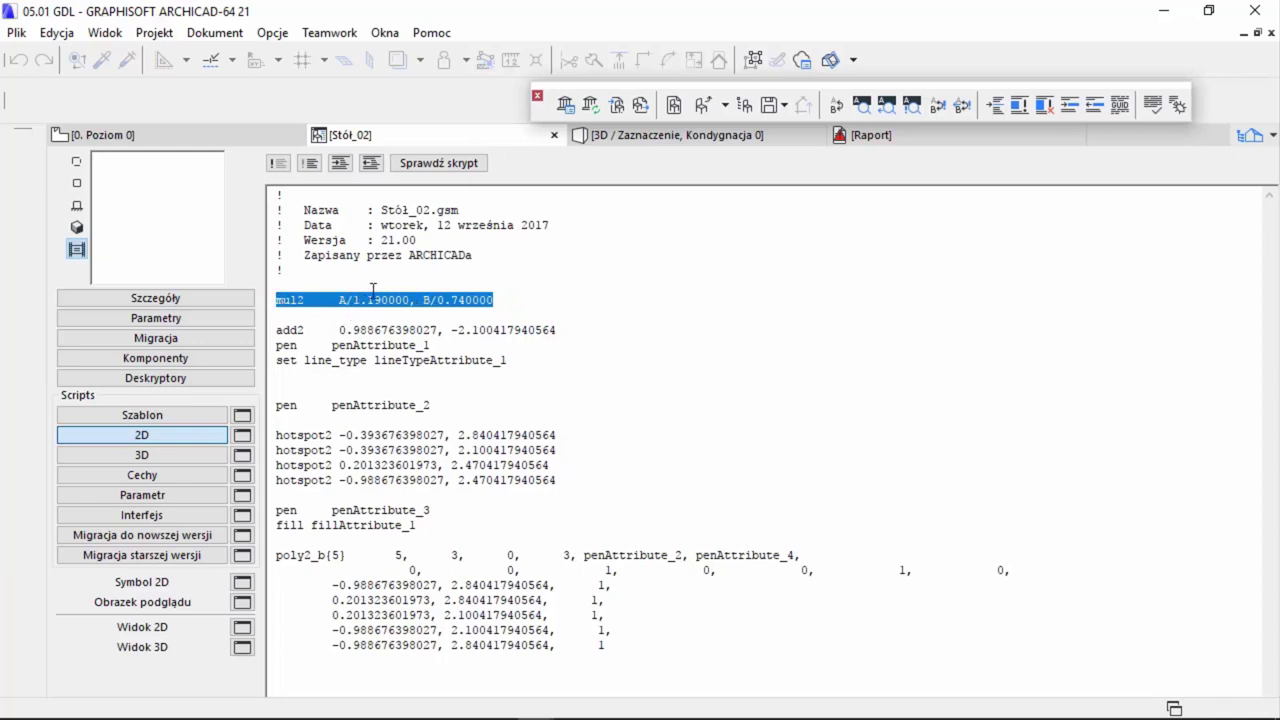
pyautogui.click(185, 320)
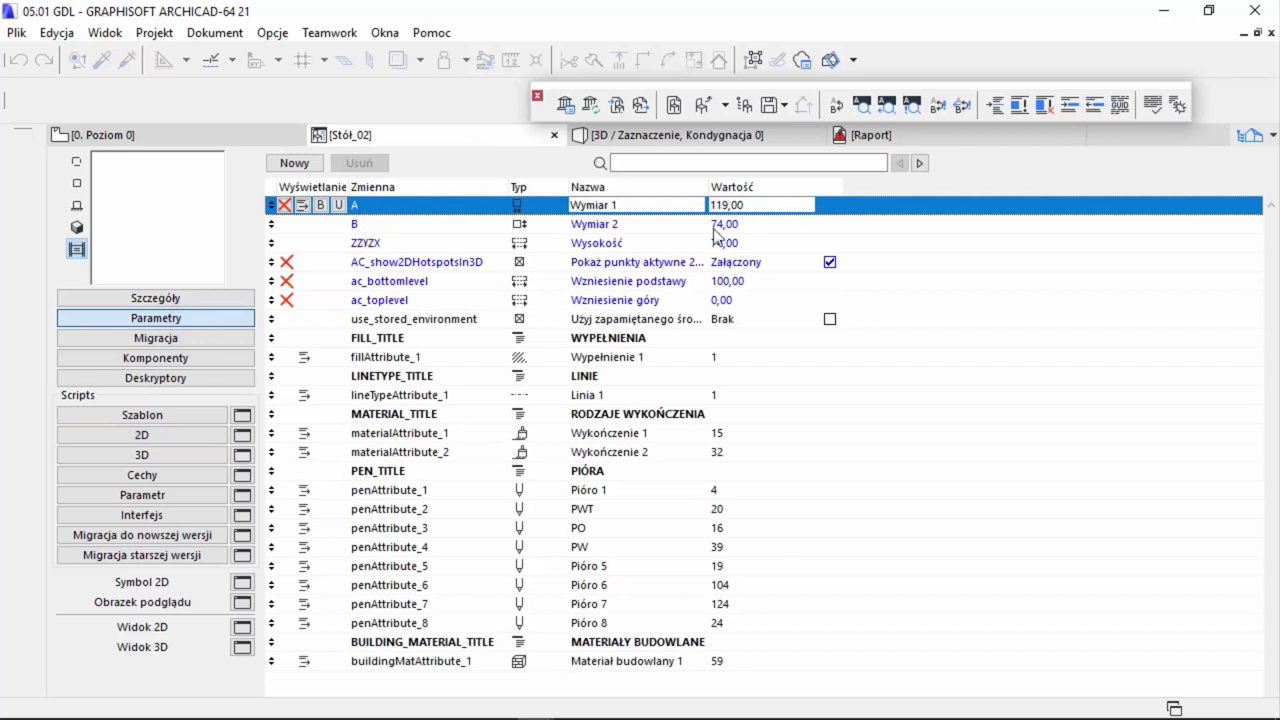
pyautogui.click(745, 205)
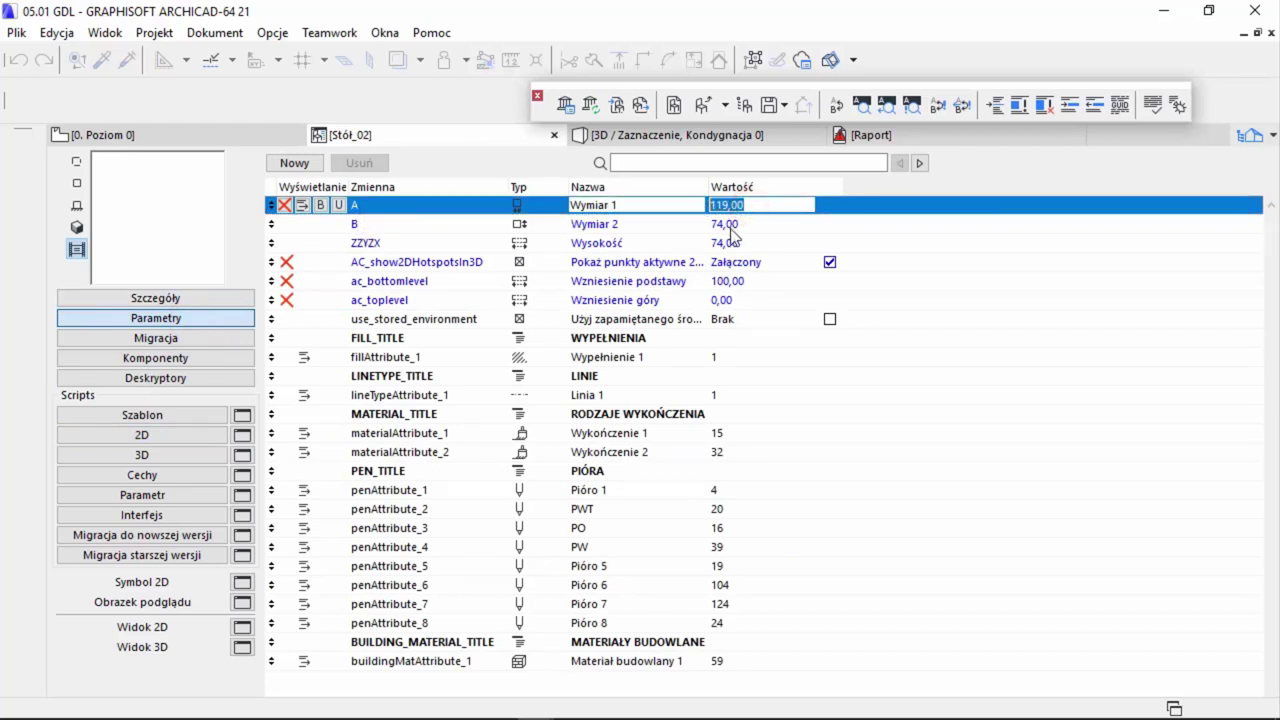
pyautogui.click(189, 438)
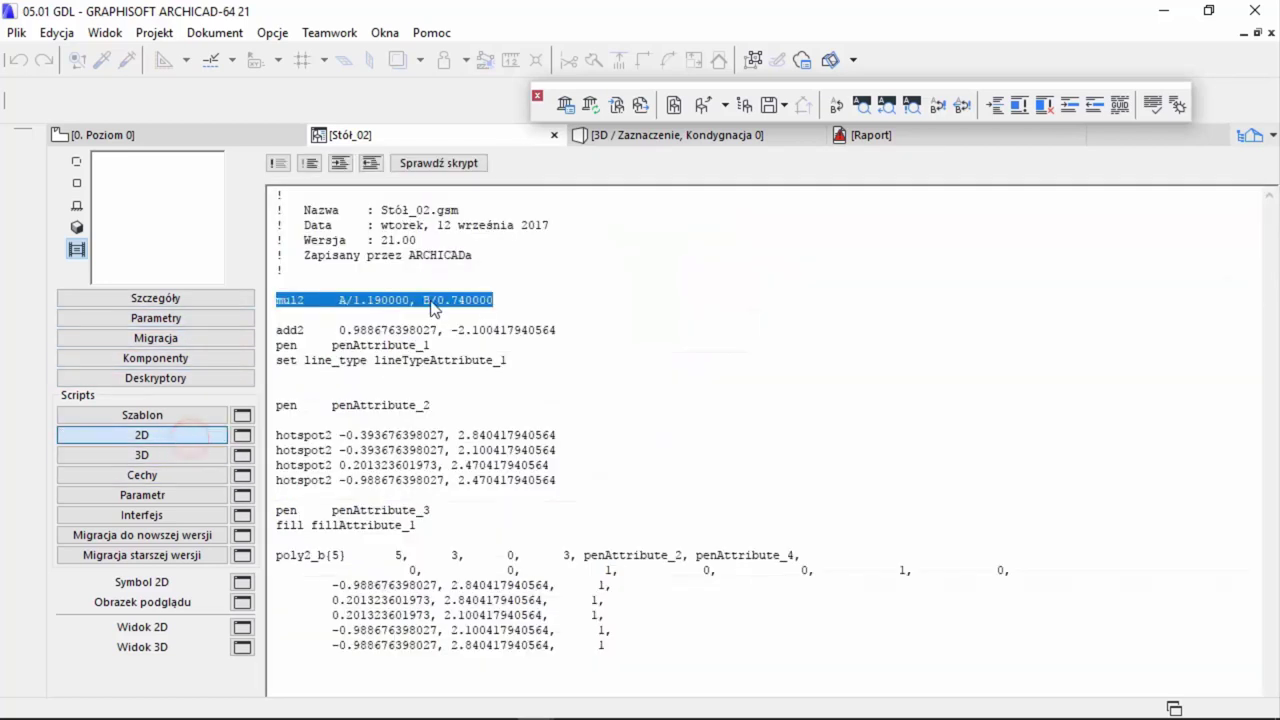
pyautogui.click(491, 301)
# - Insert blank lines after the add2 line and after pen penAttribute_1
pyautogui.click(595, 327)
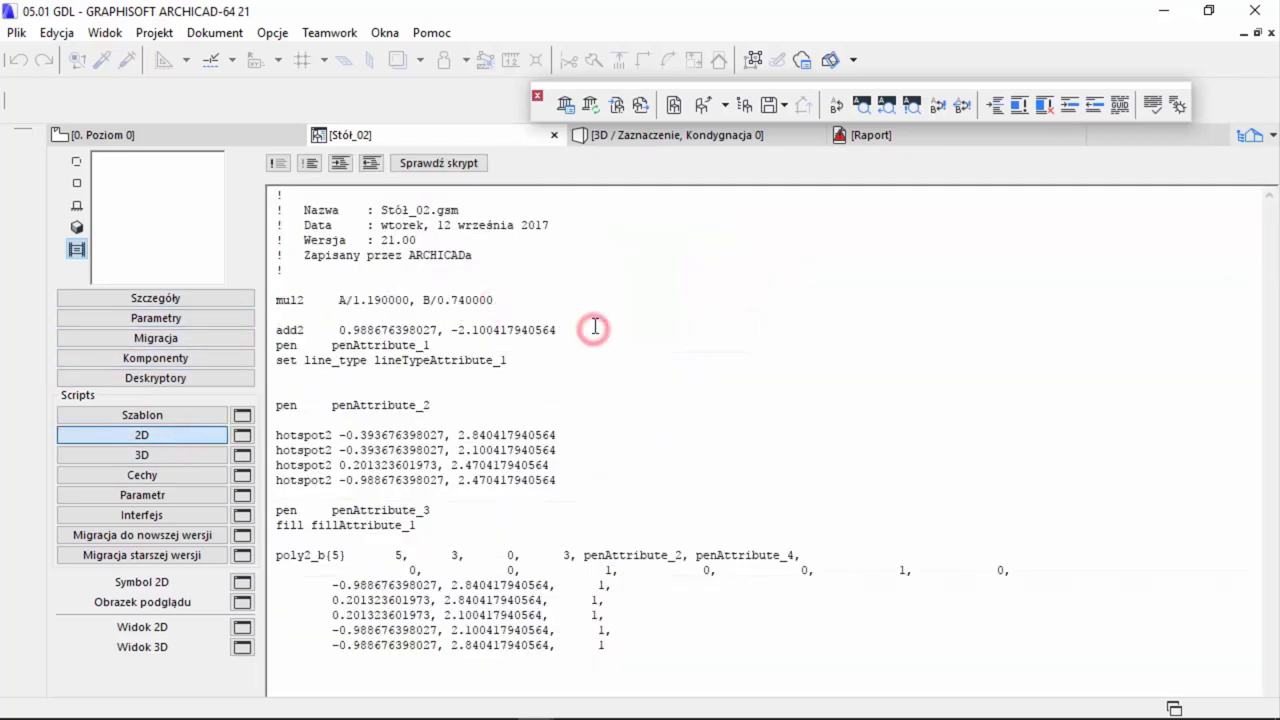
pyautogui.press('Return')
pyautogui.click(579, 332)
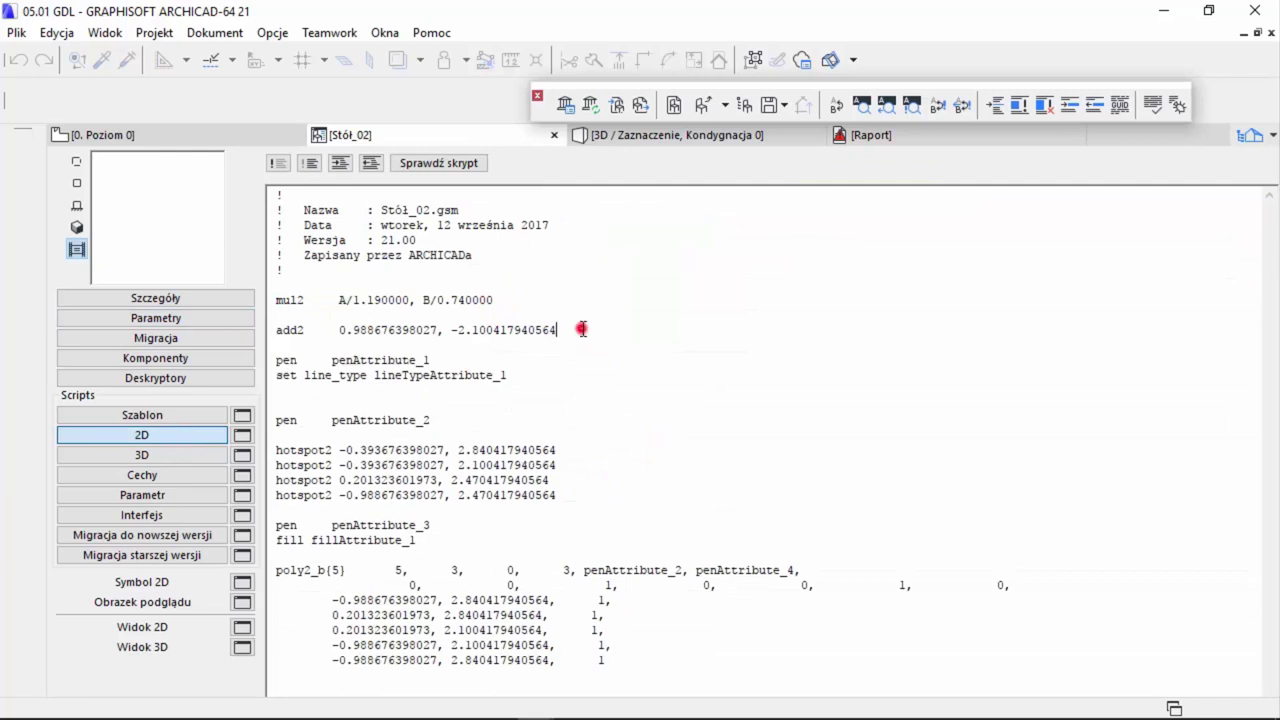
pyautogui.click(448, 358)
pyautogui.press('Return')
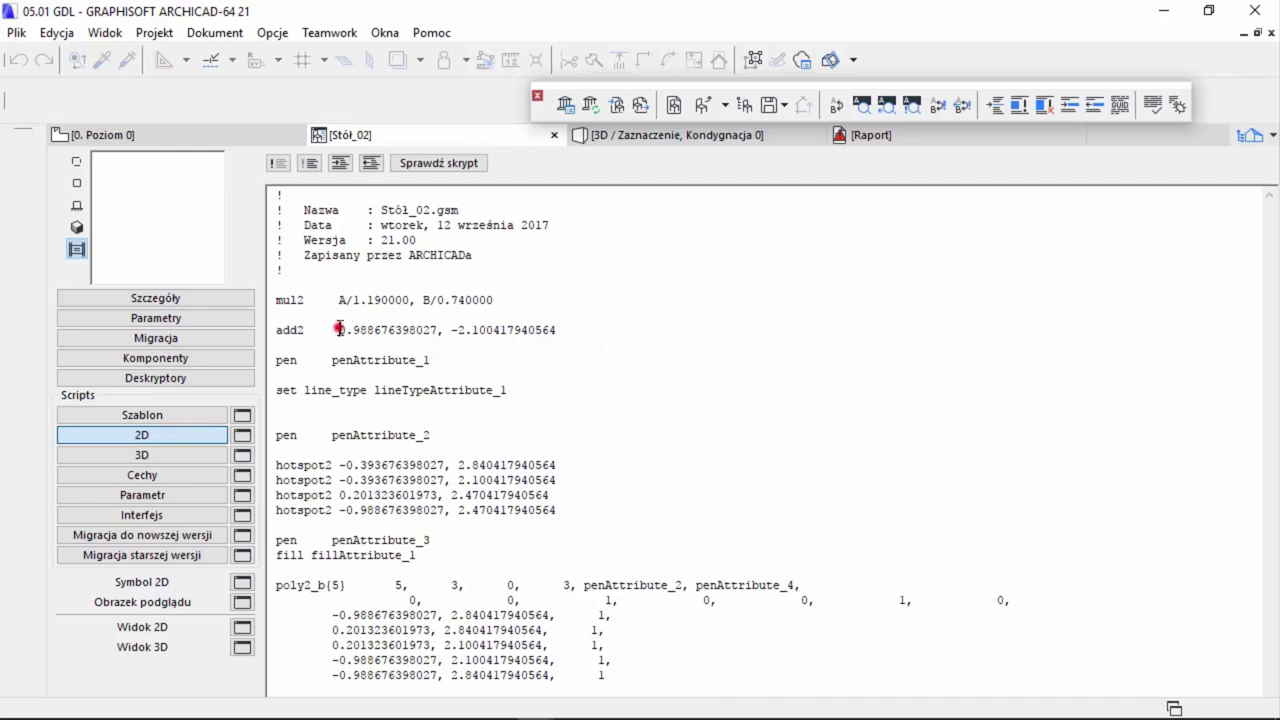
pyautogui.moveTo(339, 329)
pyautogui.mouseDown()
pyautogui.moveTo(575, 337)
pyautogui.moveTo(277, 335)
pyautogui.mouseUp()
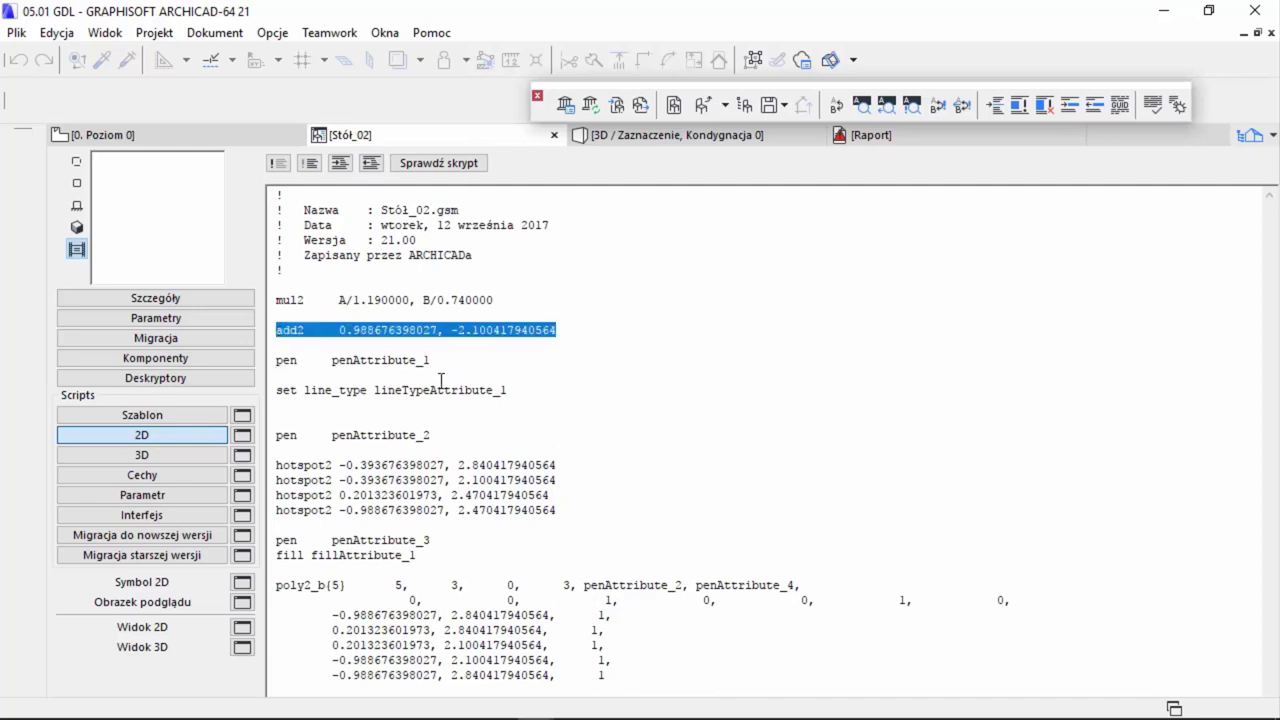
# - Delete the pen penAttribute_1 and set line_type lineTypeAttribute_1 lines
pyautogui.moveTo(443, 358); pyautogui.dragTo(279, 366)
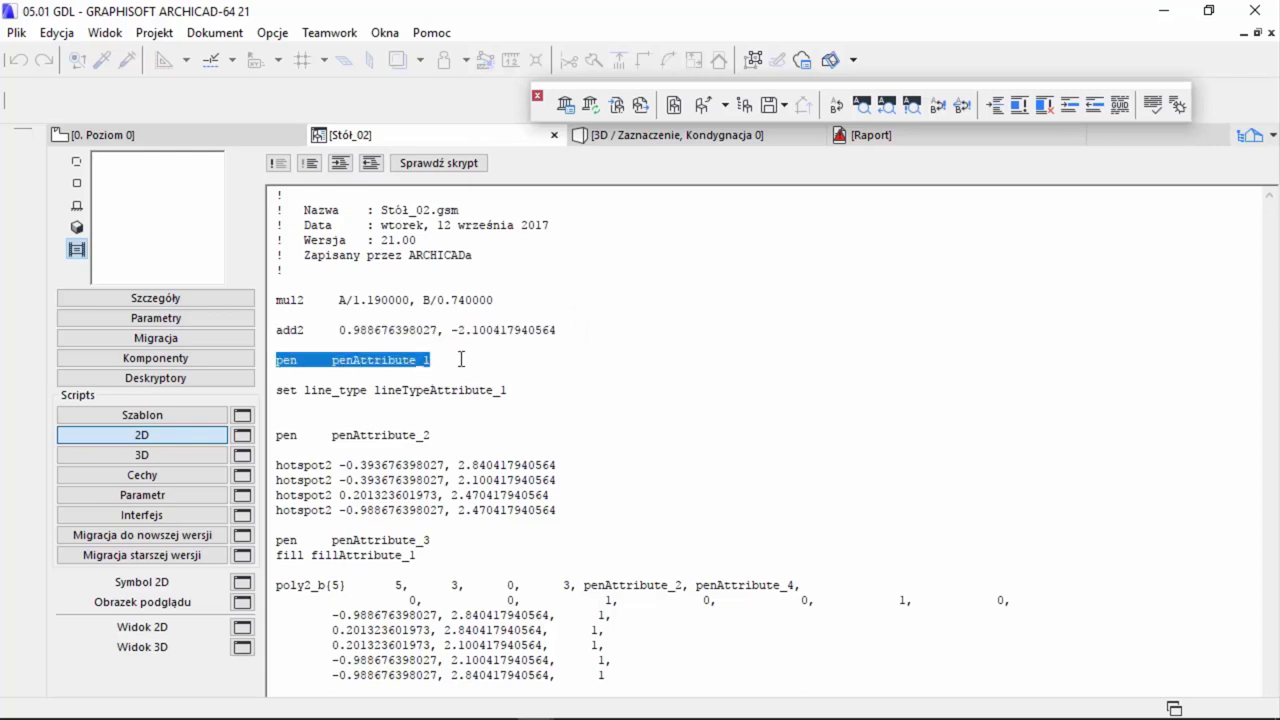
pyautogui.press('Delete')
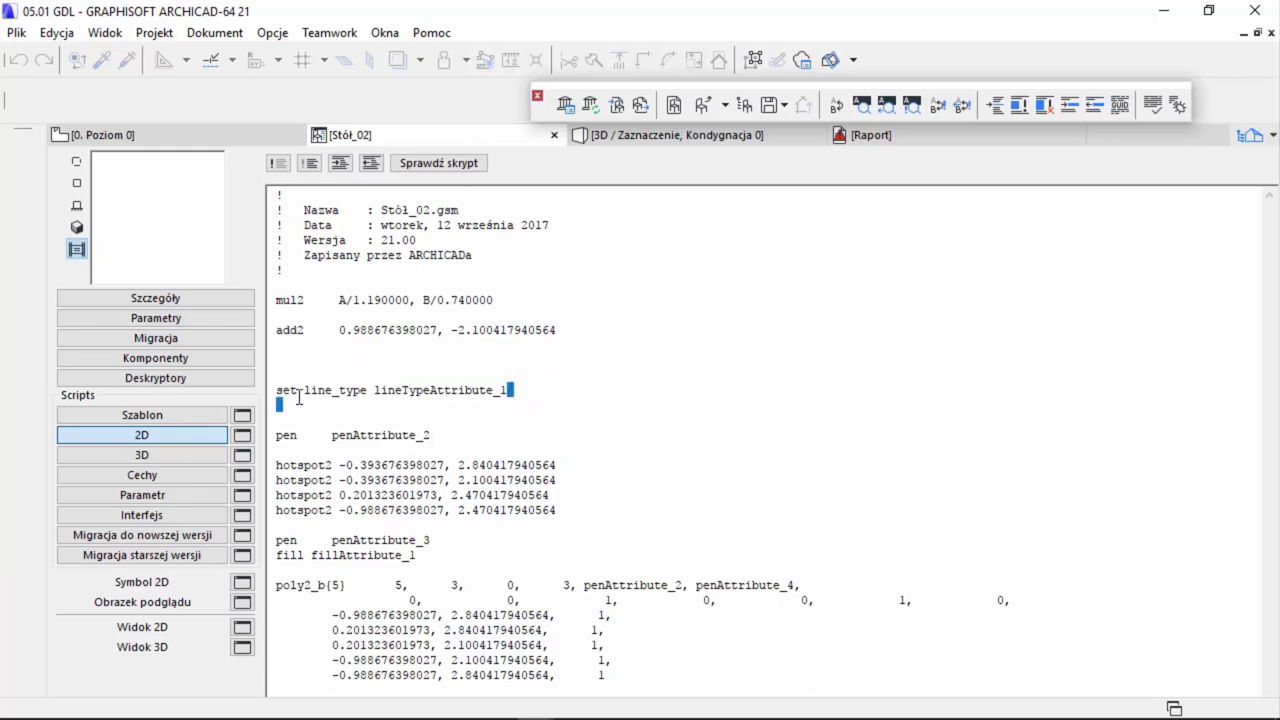
pyautogui.moveTo(528, 392); pyautogui.dragTo(278, 398)
pyautogui.press('Delete')
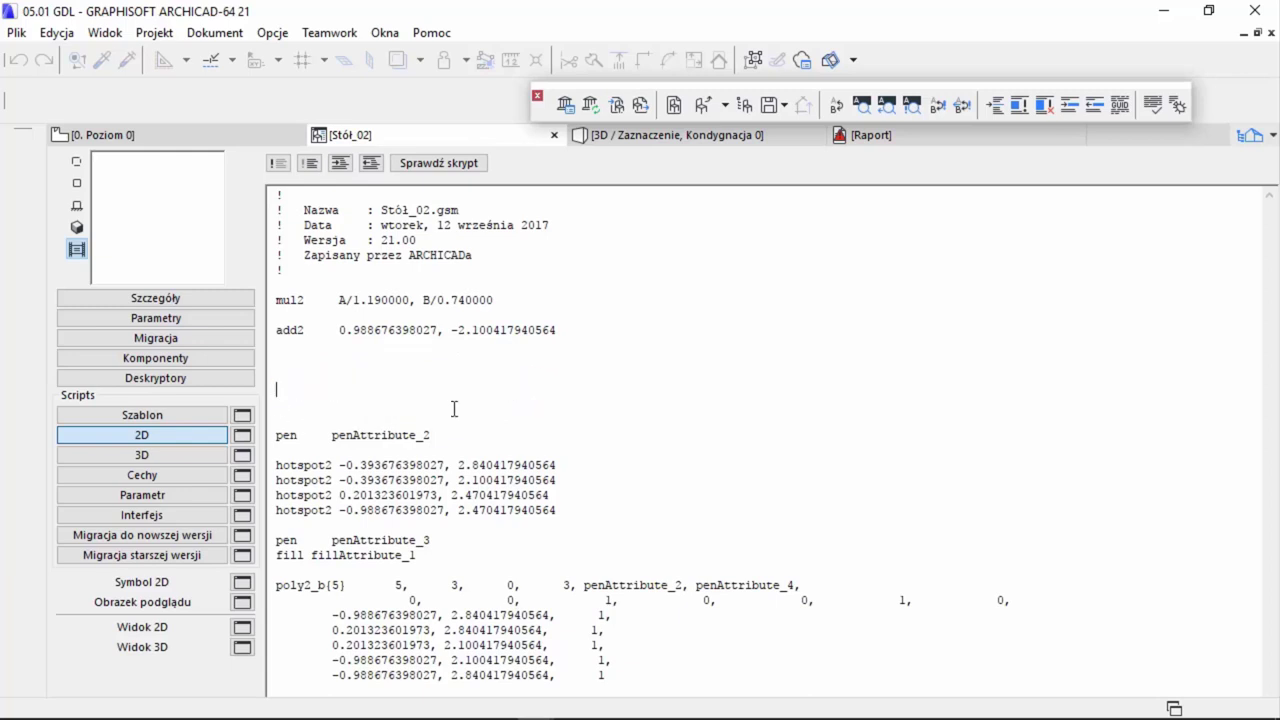
# - Review the pen penAttribute_2, pen penAttribute_3 and fill fillAttribute_1 lines, leaving the caret below the fill line
pyautogui.moveTo(455, 436); pyautogui.dragTo(266, 441)
pyautogui.click(456, 429)
pyautogui.click(441, 540)
pyautogui.tripleClick(423, 554)
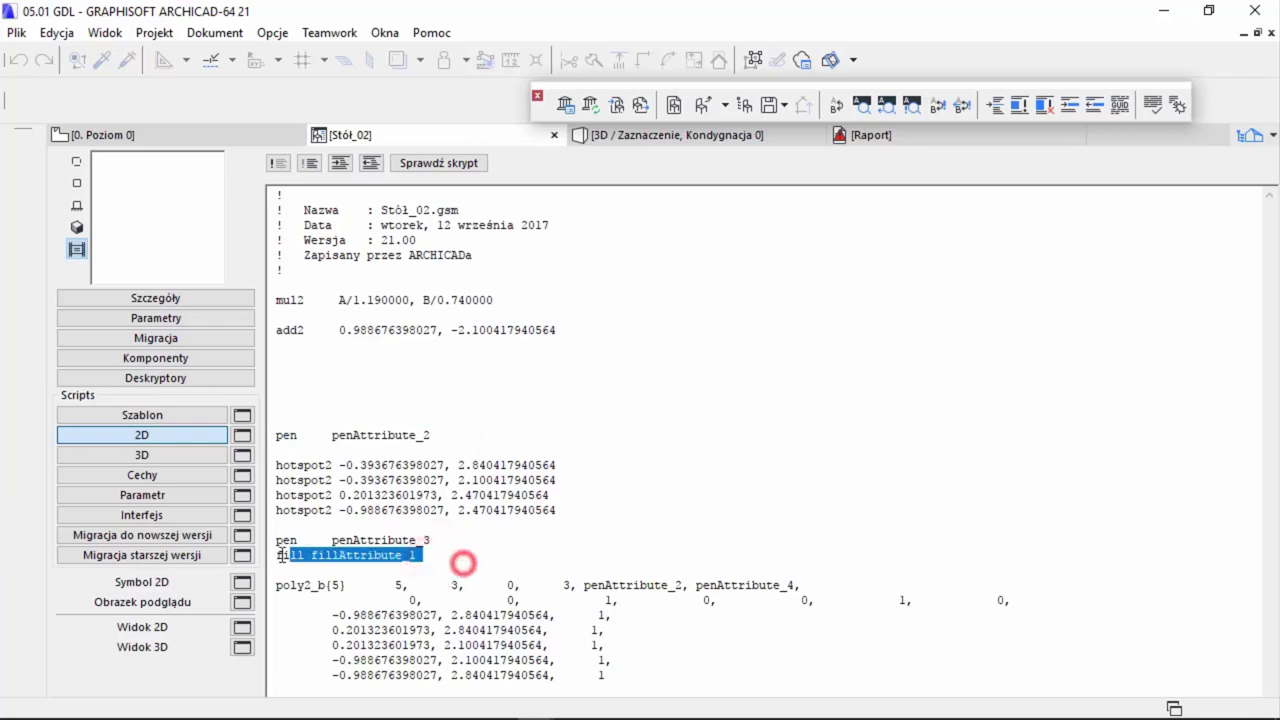
pyautogui.press('Right')
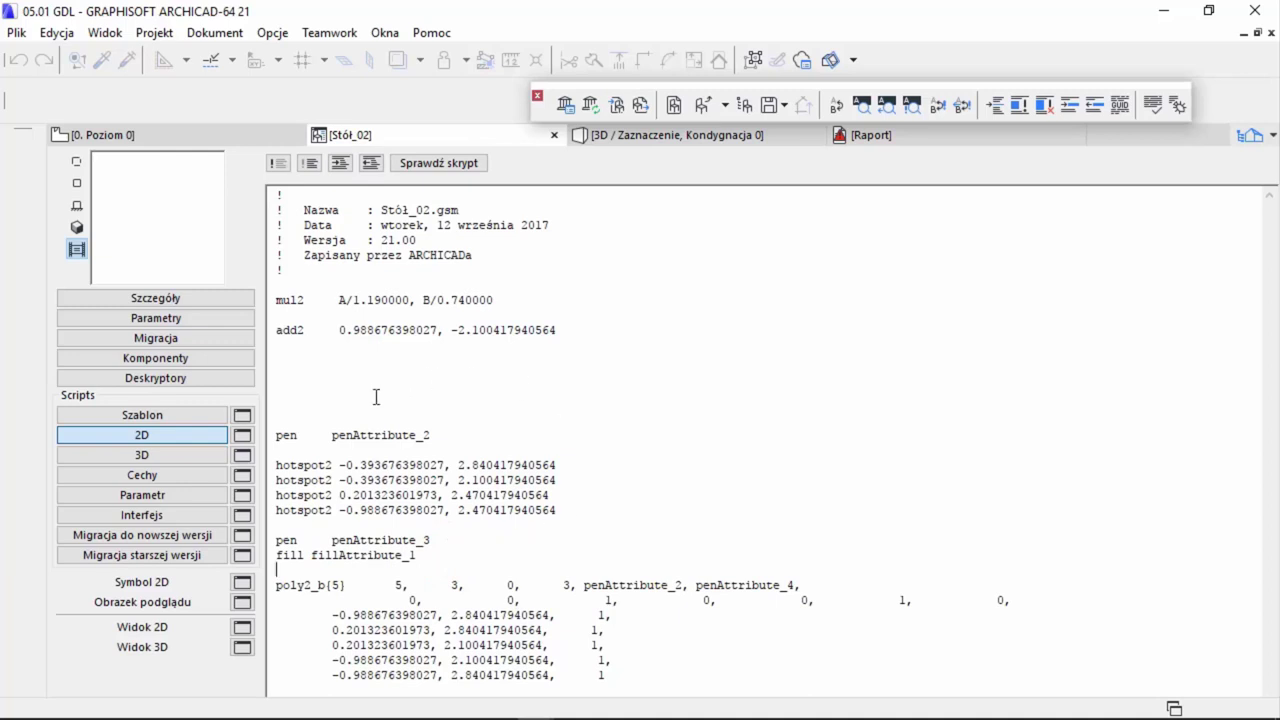
# - Confirm Sprawdź skrypt reports the 2D script valid, then add a new line below the header comments
pyautogui.click(451, 166)
pyautogui.click(447, 372)
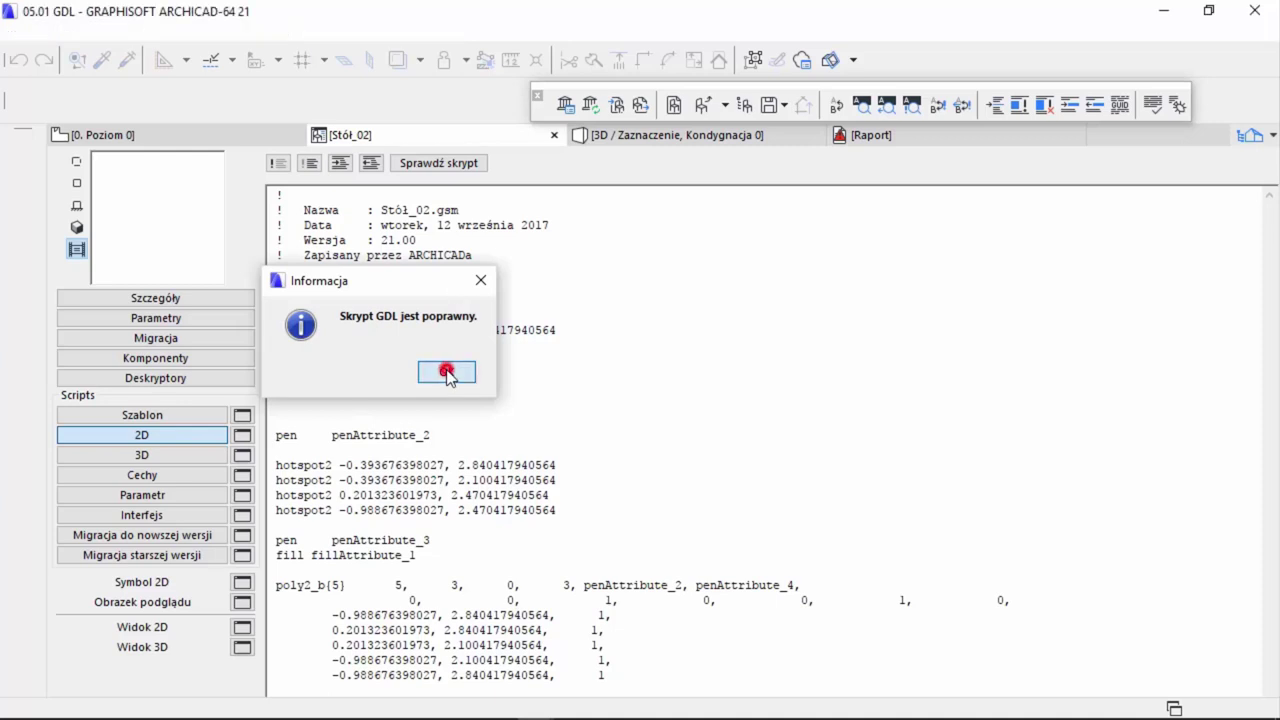
pyautogui.click(426, 272)
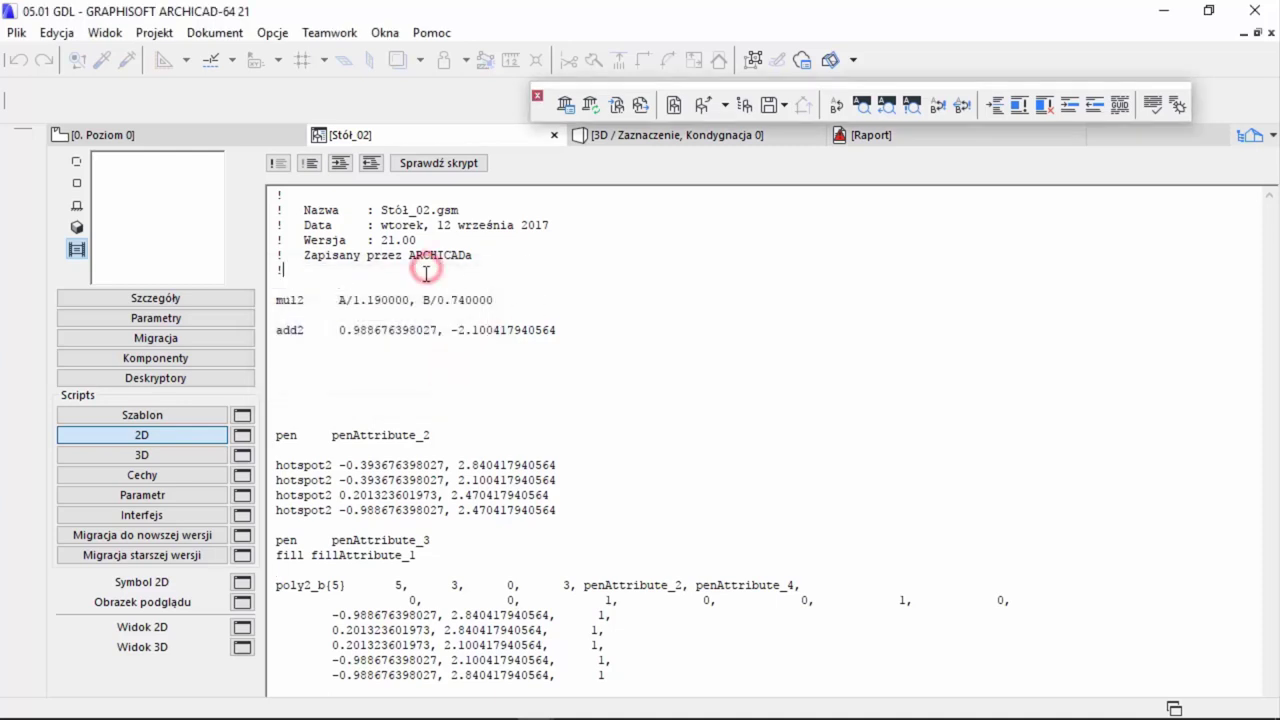
pyautogui.press('Return')
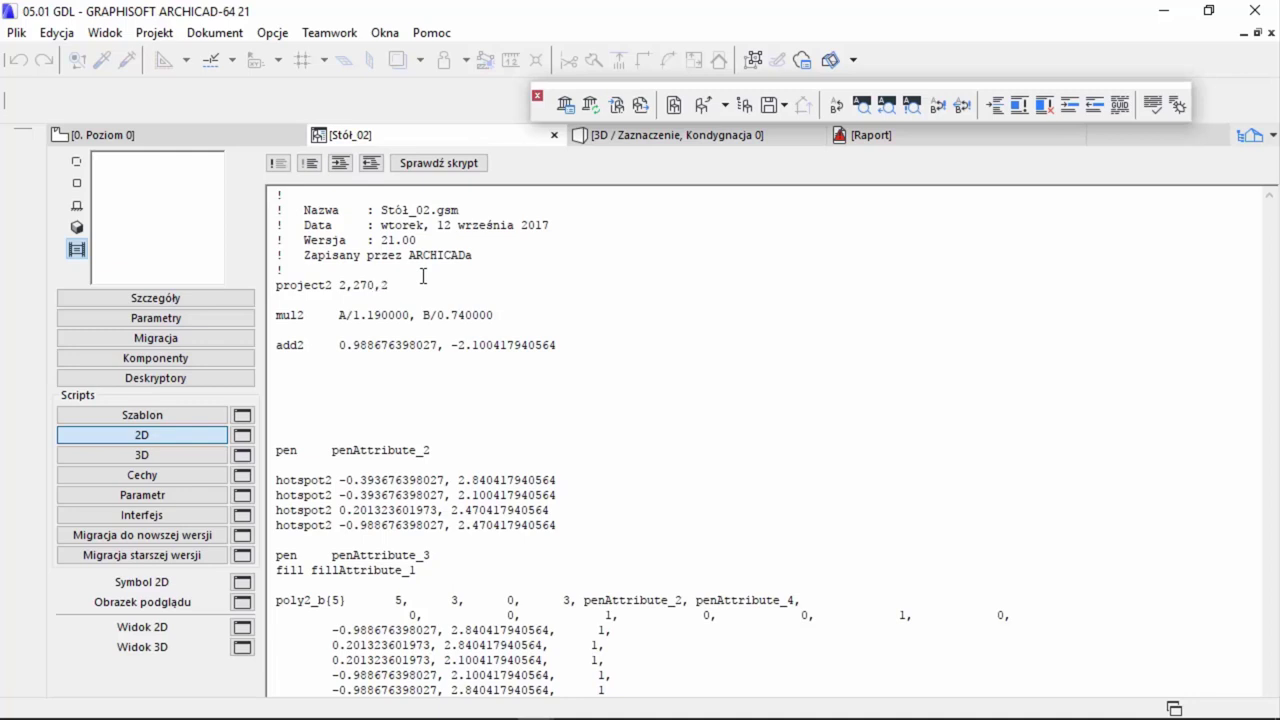
# - Remove the extra blank lines around the project2 2,270,2 line in Stół_02's 2D script
pyautogui.click(341, 268)
pyautogui.press('Return')
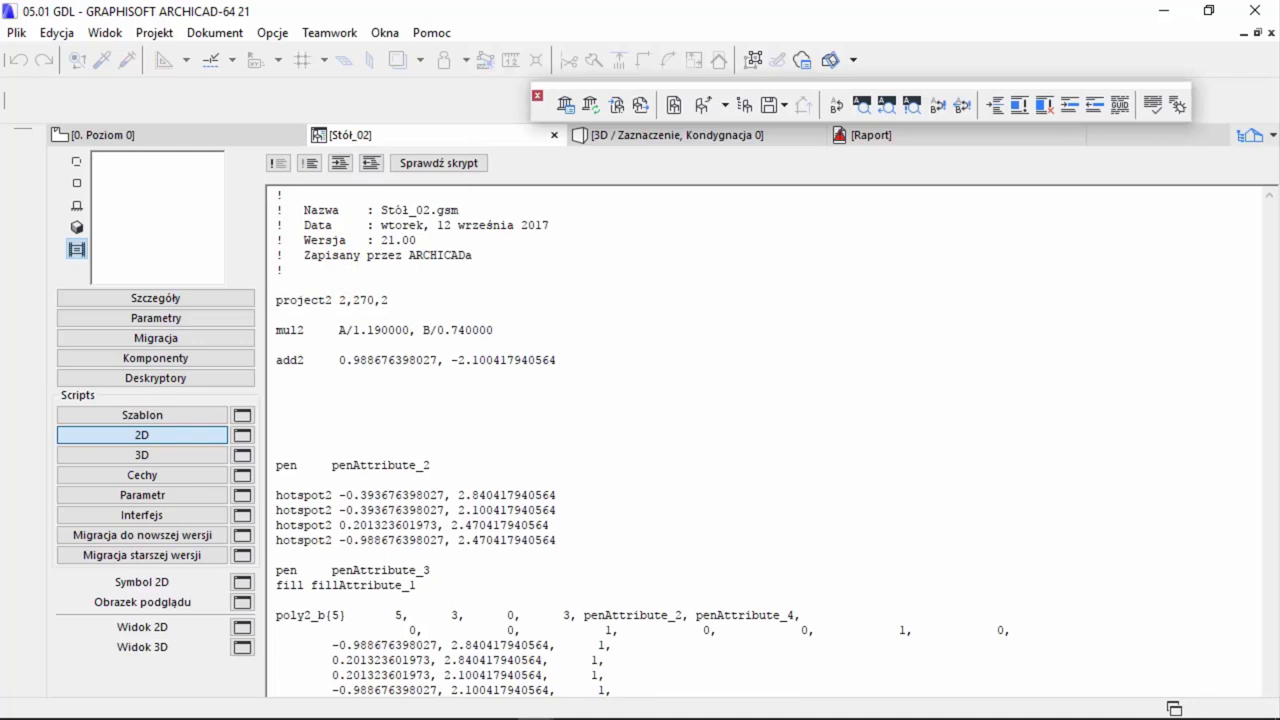
pyautogui.click(434, 299)
pyautogui.click(419, 418)
pyautogui.press('Delete')
pyautogui.press('Delete')
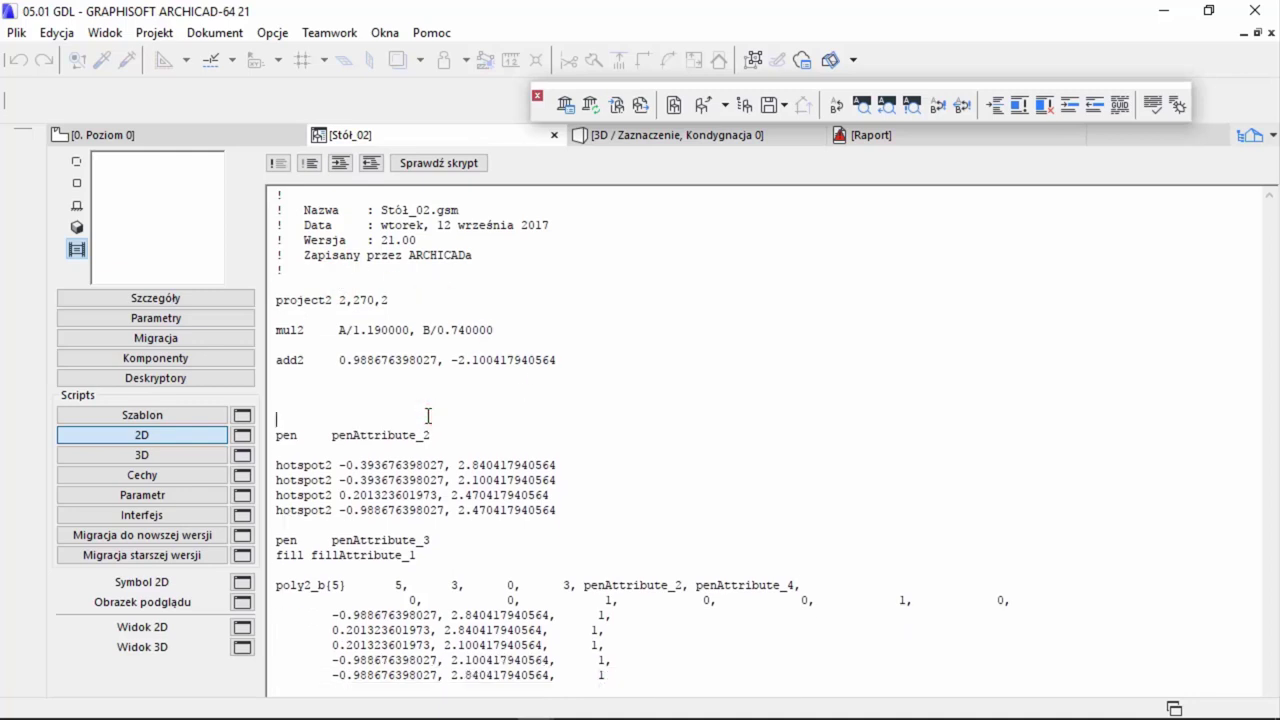
pyautogui.click(345, 406)
pyautogui.press('Delete')
pyautogui.tripleClick(404, 300)
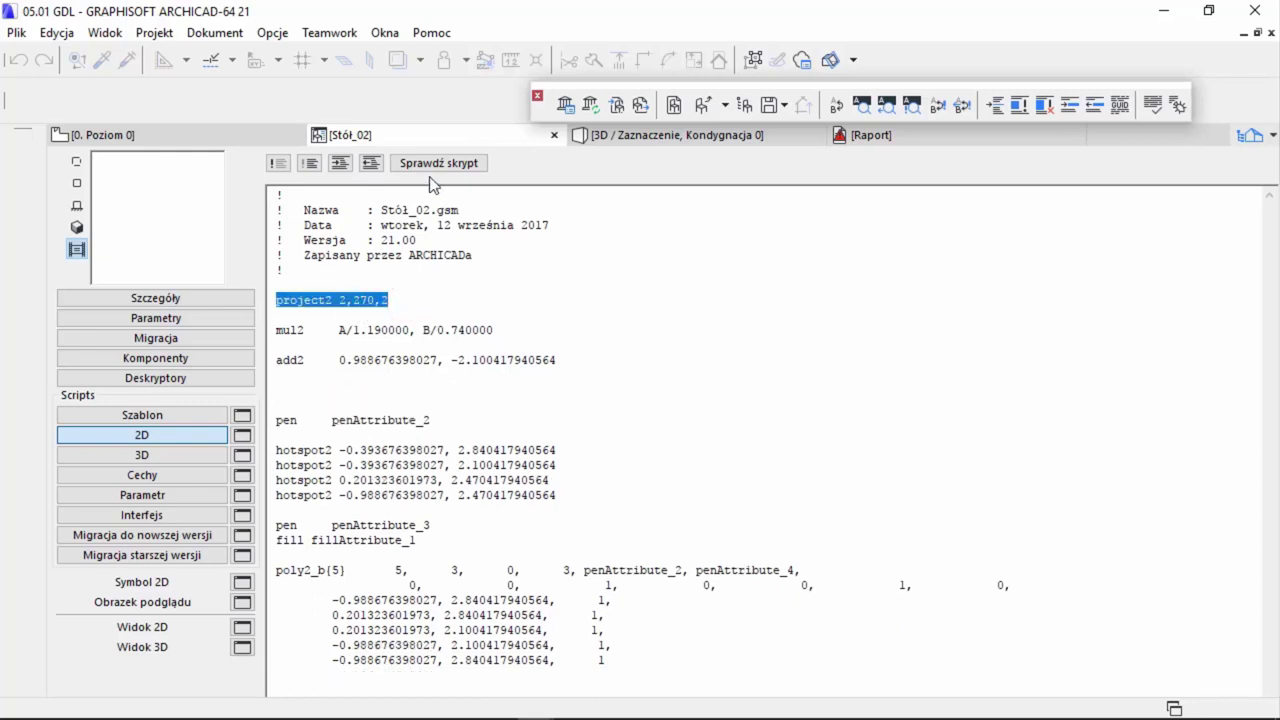
# - Check the 2D script, confirm it is valid, then close the editor and save the table
pyautogui.click(470, 165)
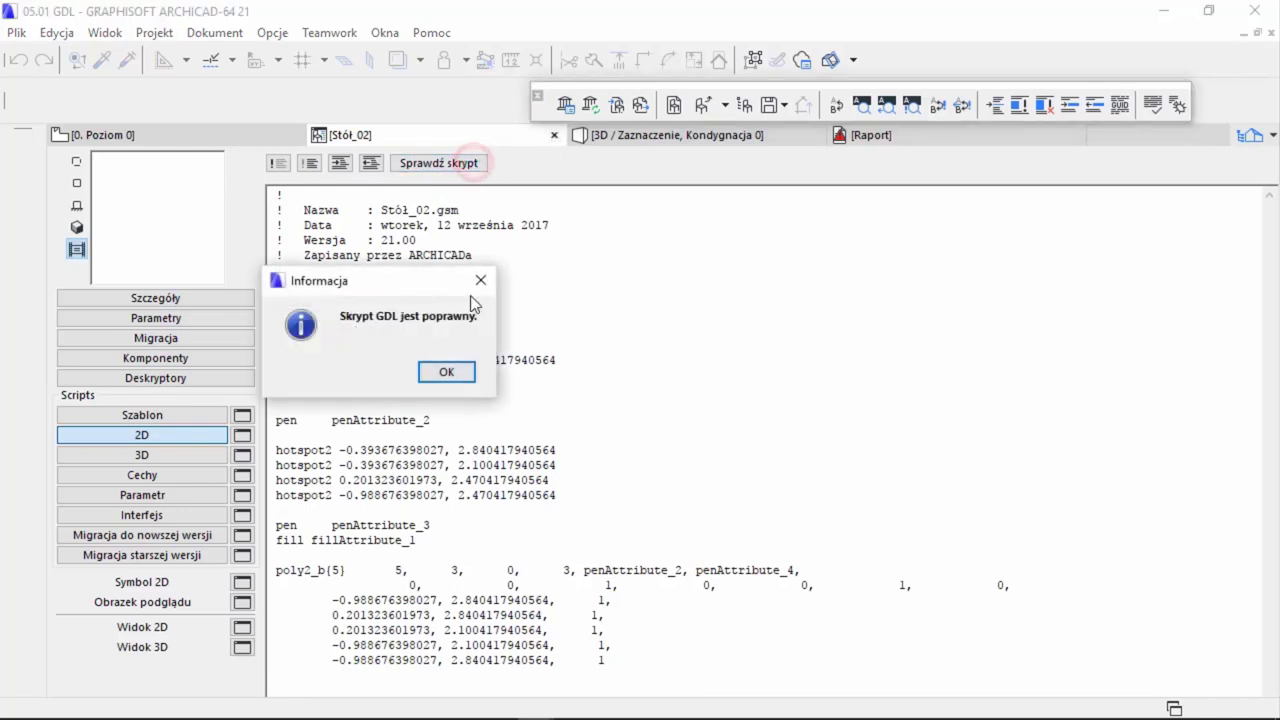
pyautogui.click(446, 372)
pyautogui.click(554, 135)
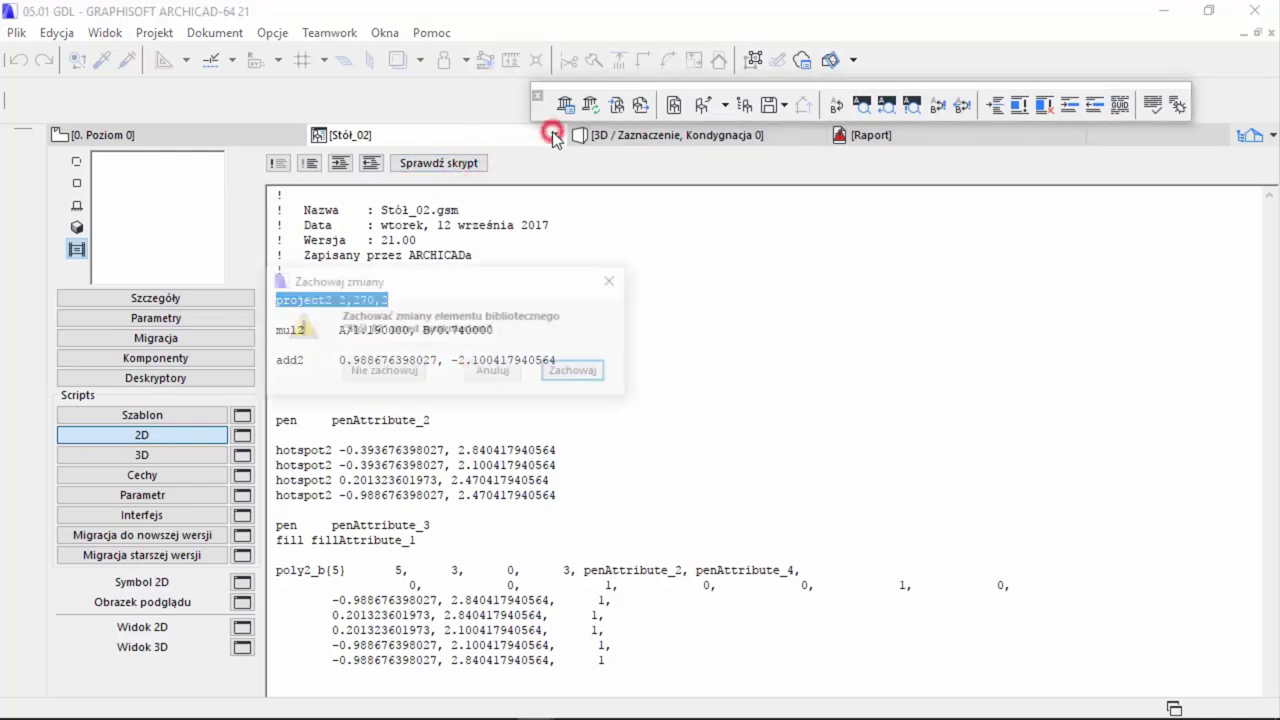
pyautogui.click(570, 370)
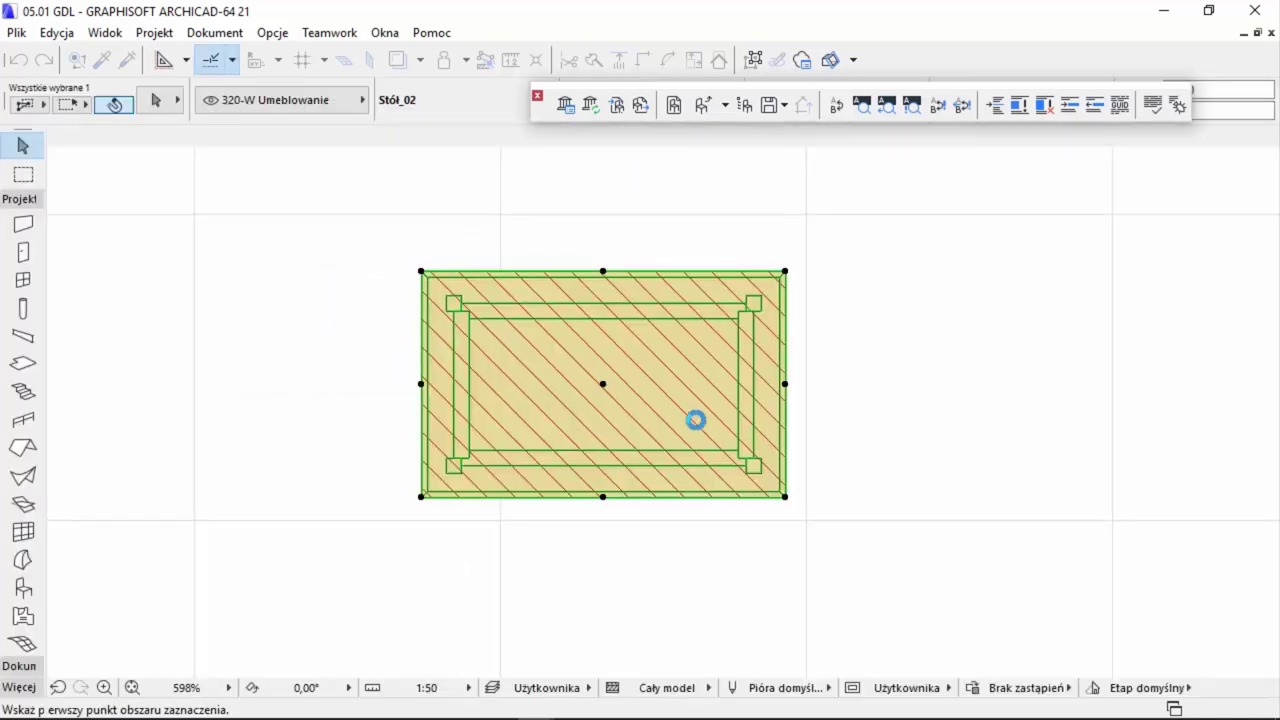
# - Frame the table, circle, wall and D3 door, then open Stół_02 with Ctrl+Shift+O
pyautogui.scroll(-2, 714, 443)
pyautogui.scroll(-1, 757, 409)
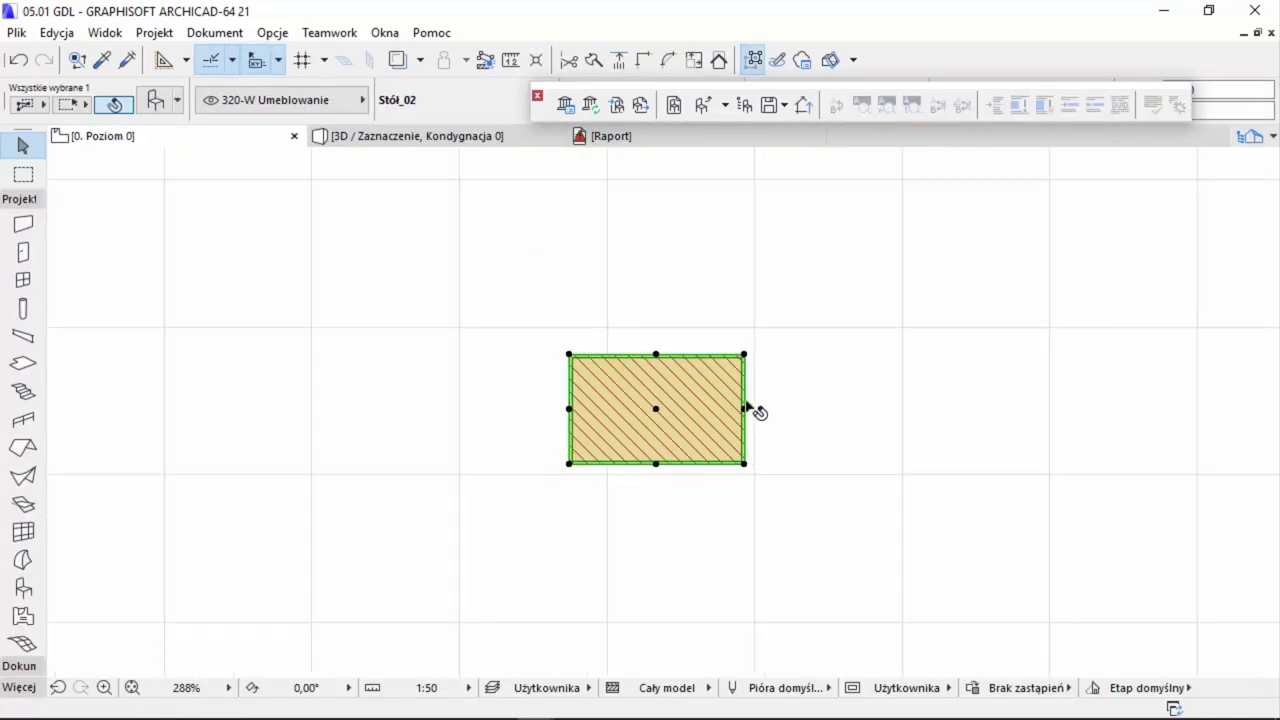
pyautogui.scroll(2, 740, 390)
pyautogui.scroll(2, 736, 380)
pyautogui.scroll(-2, 790, 350)
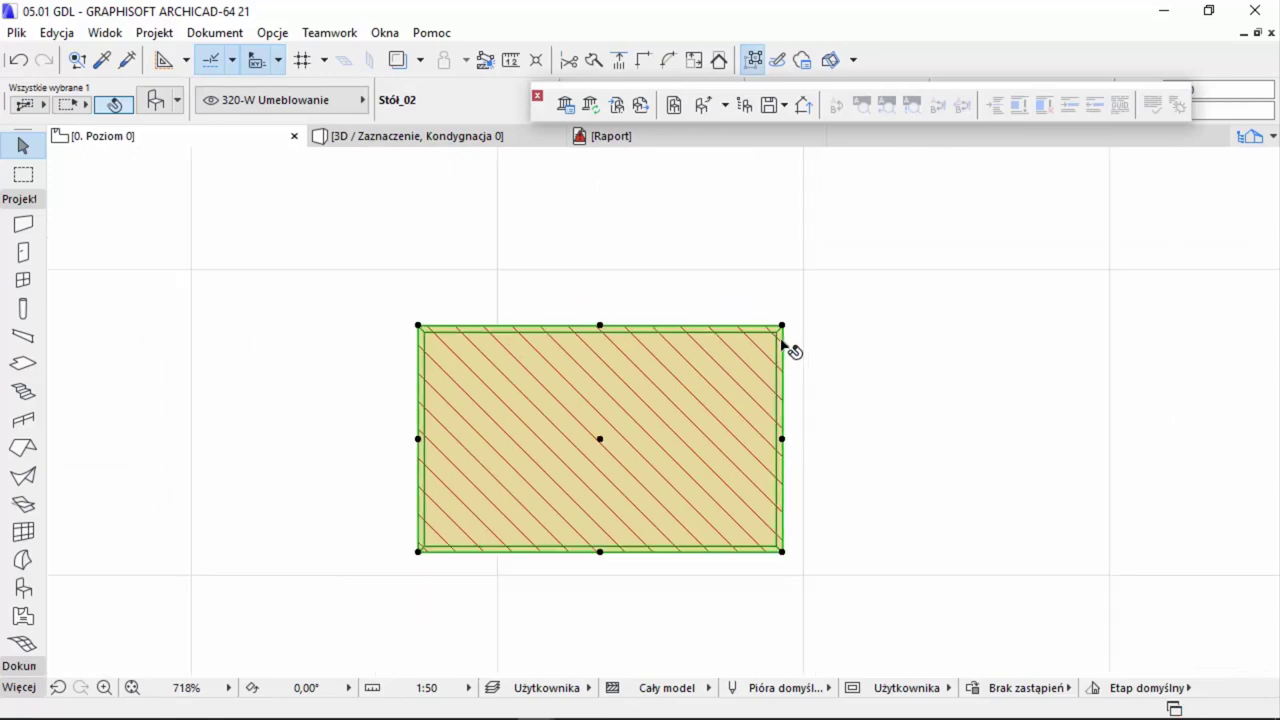
pyautogui.moveTo(782, 338); pyautogui.dragTo(720, 246, button='middle')
pyautogui.scroll(-2, 746, 303)
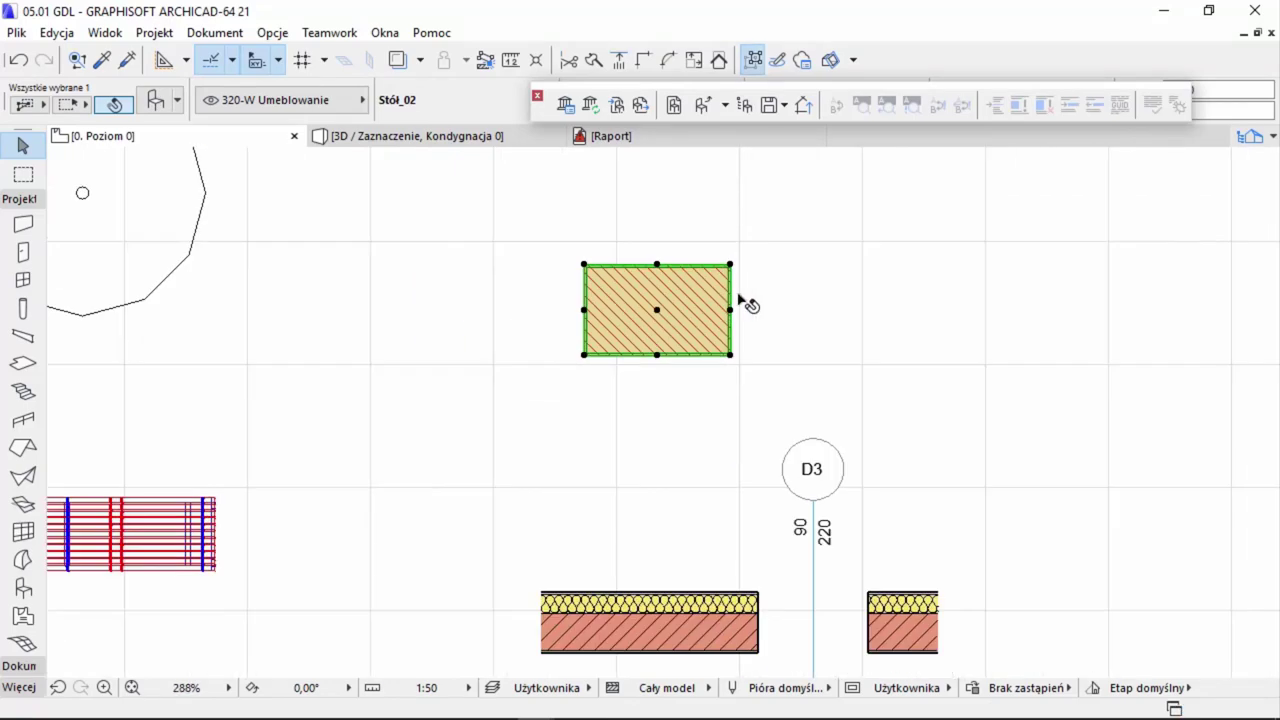
pyautogui.scroll(-1, 748, 305)
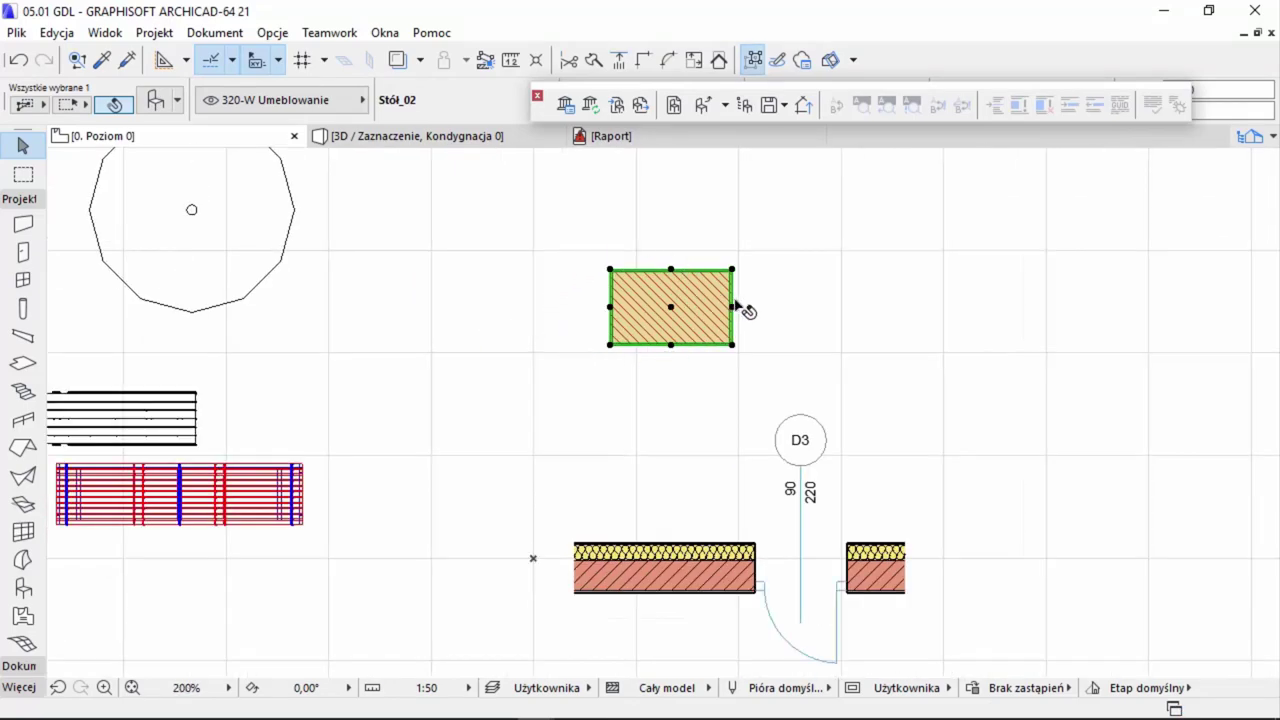
pyautogui.scroll(1, 645, 292)
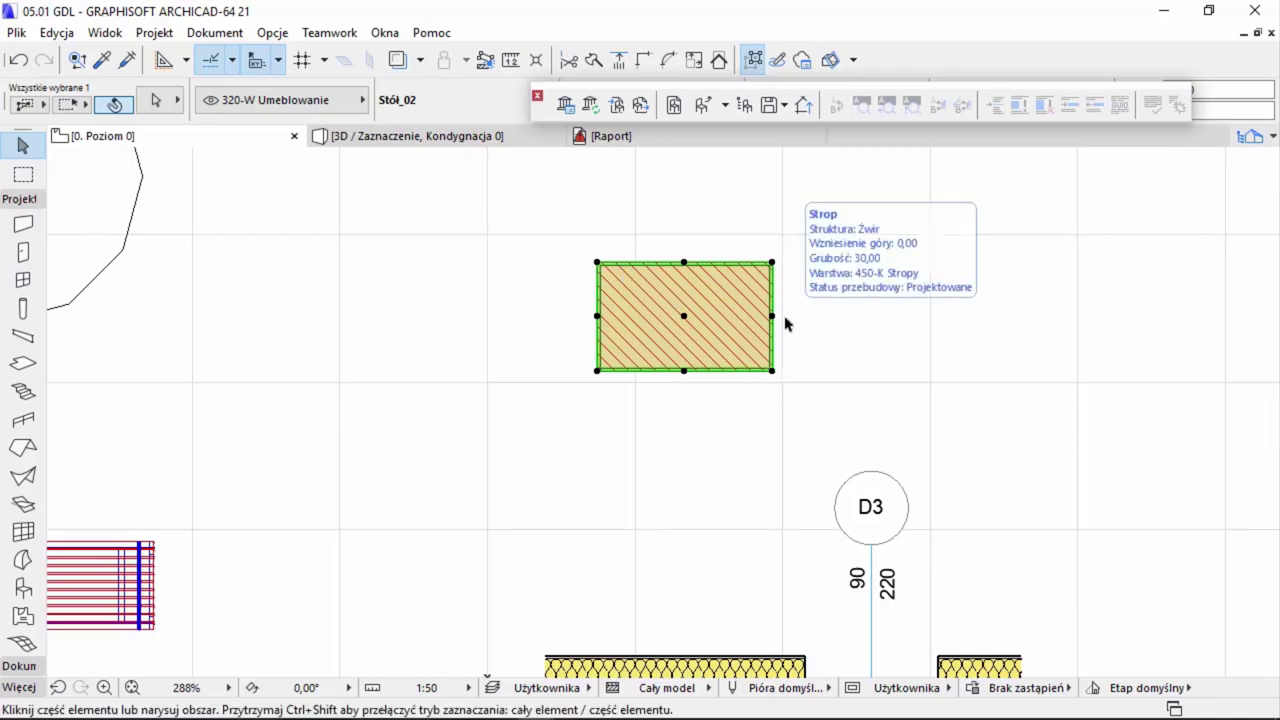
pyautogui.hotkey('ctrl', 'shift', 'o')
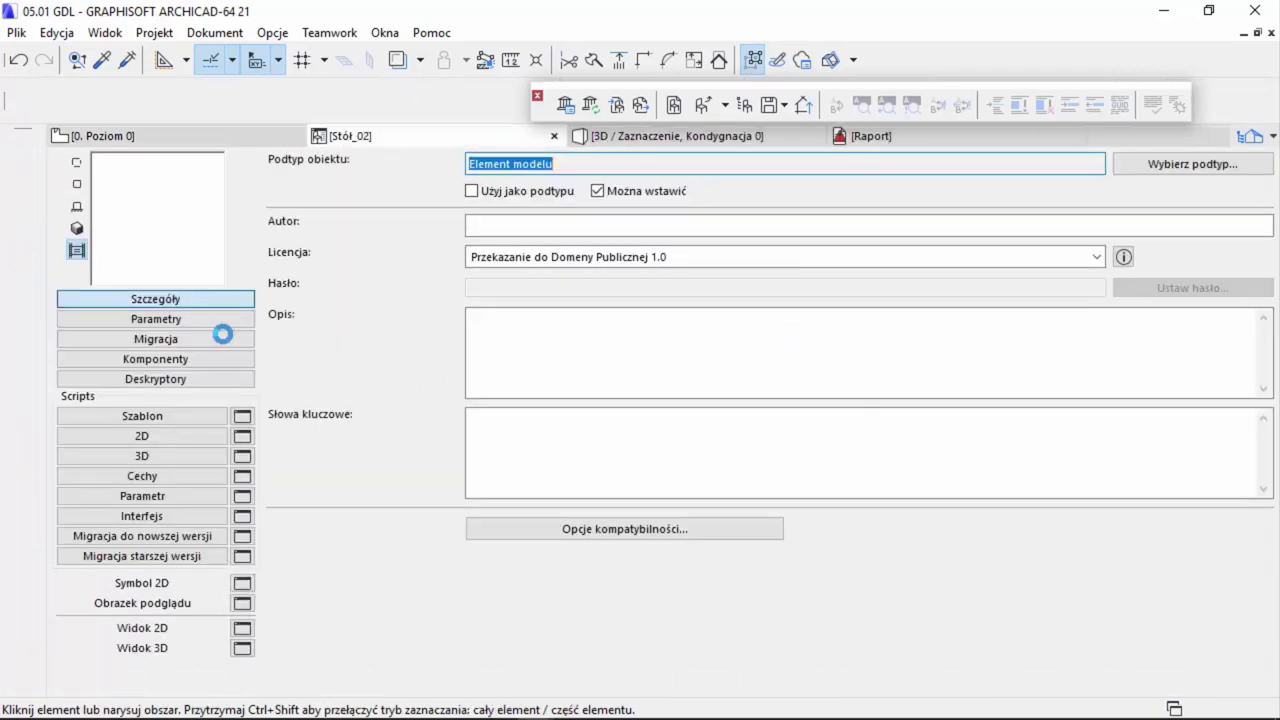
# - View Stół_02's parameters, then inspect its fill, line, surface and pen settings and cancel unchanged
pyautogui.click(193, 320)
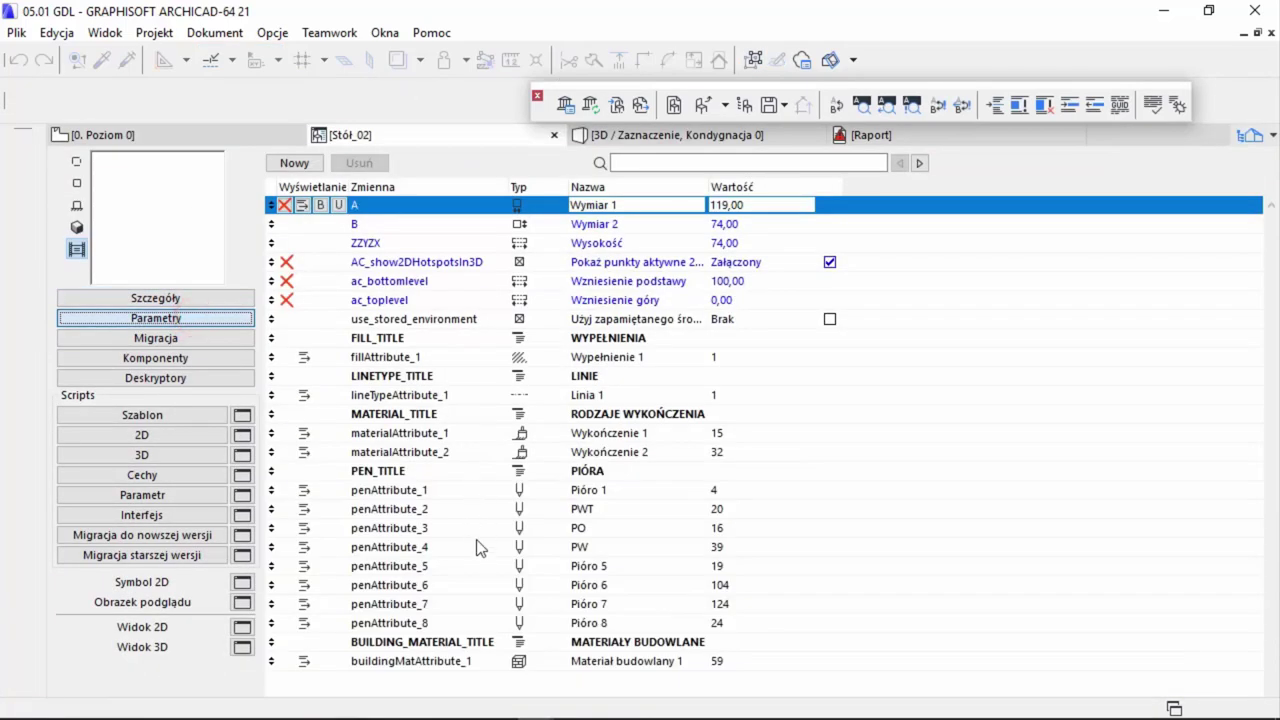
pyautogui.click(554, 134)
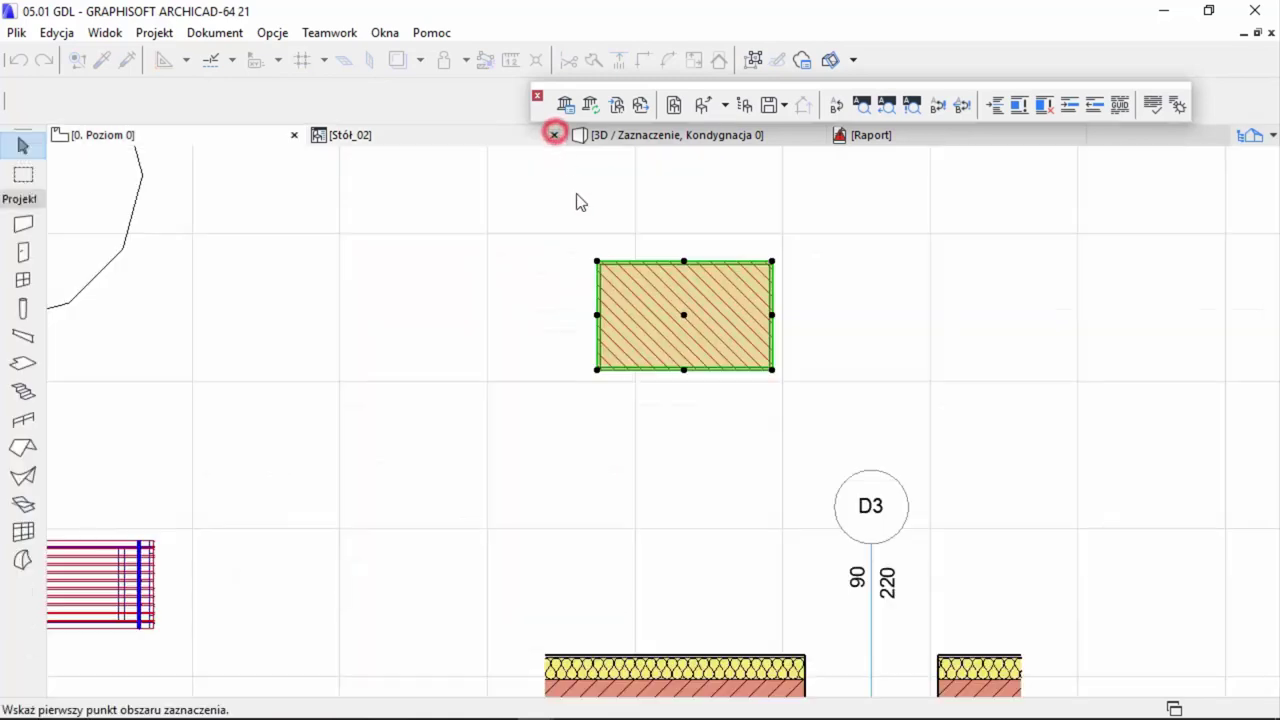
pyautogui.doubleClick(688, 336)
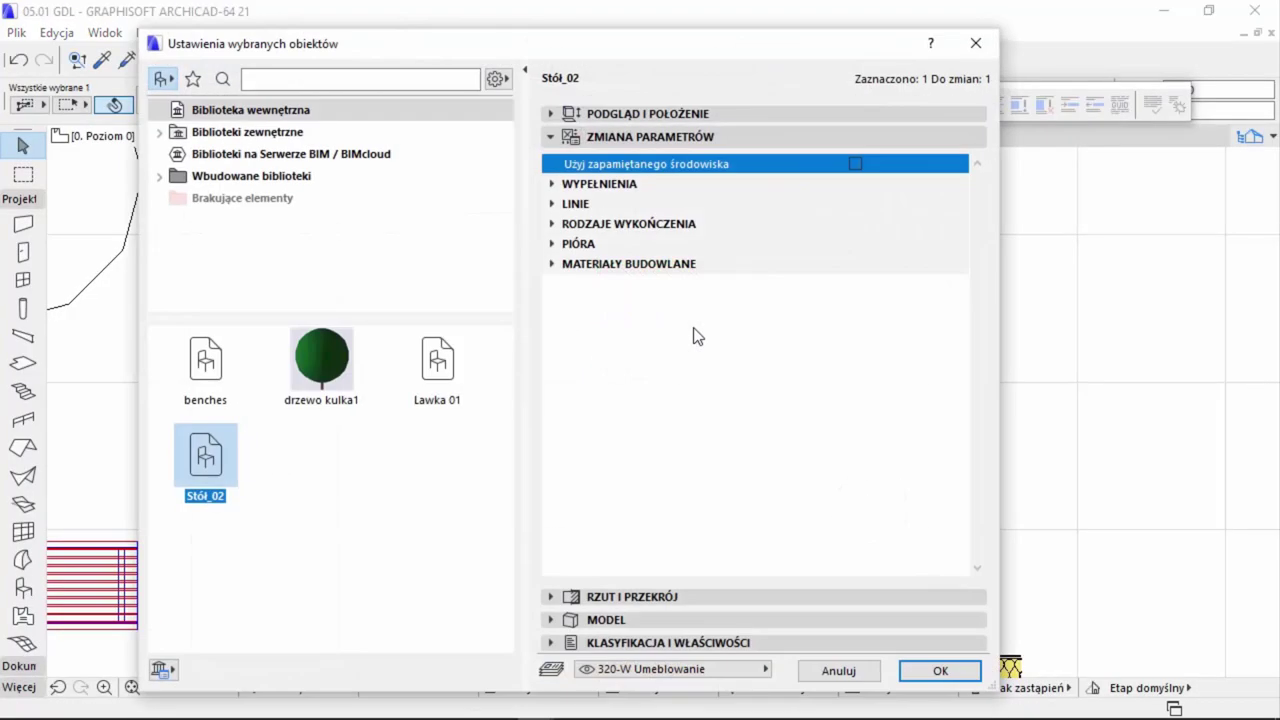
pyautogui.click(551, 184)
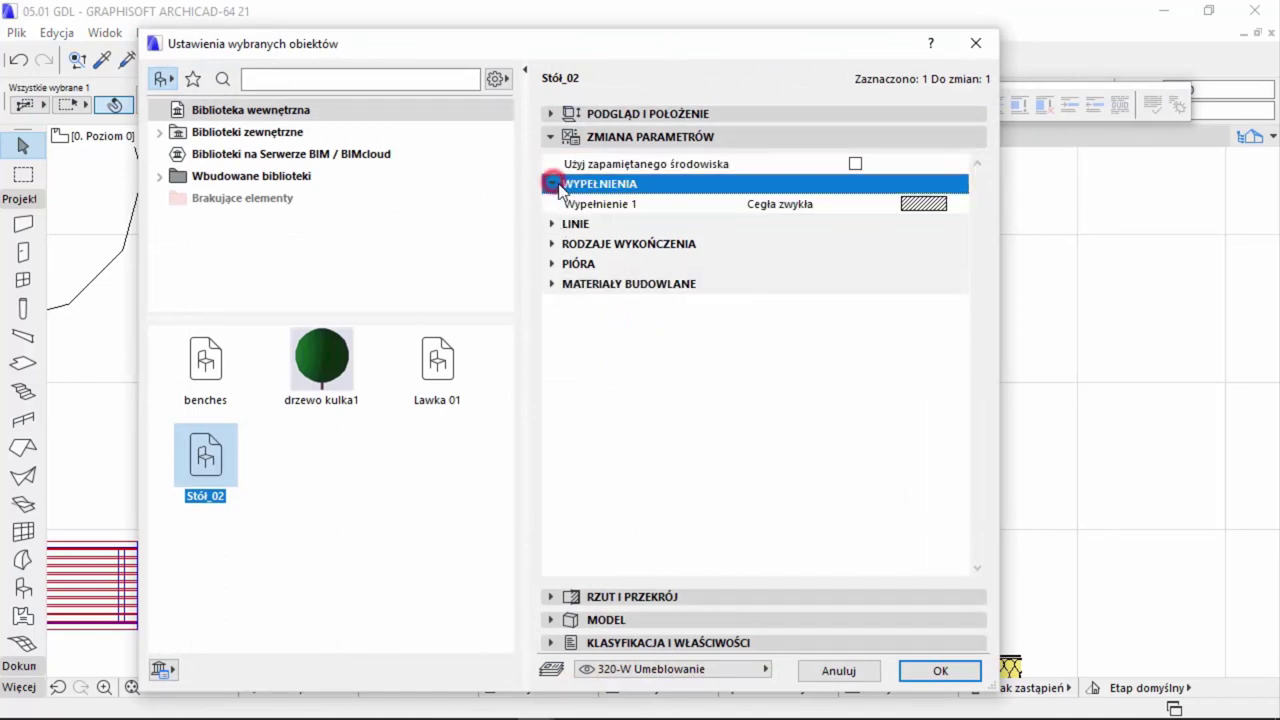
pyautogui.click(551, 223)
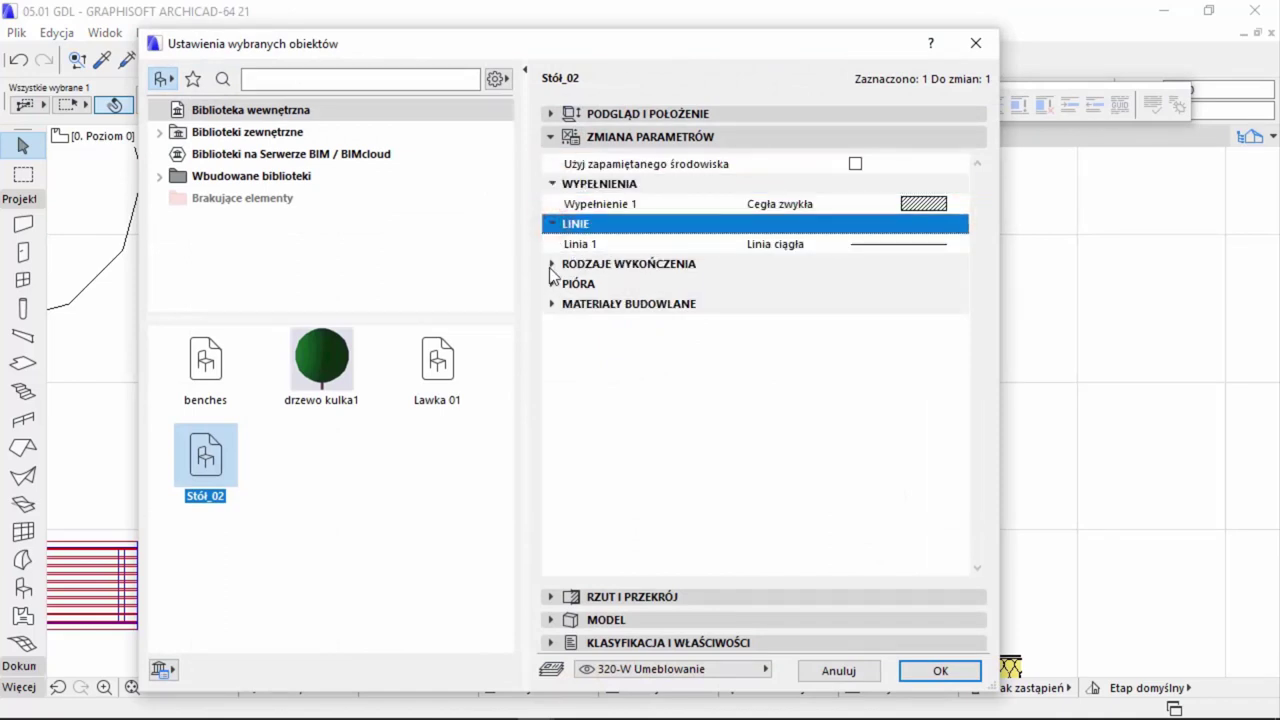
pyautogui.click(551, 263)
pyautogui.click(551, 323)
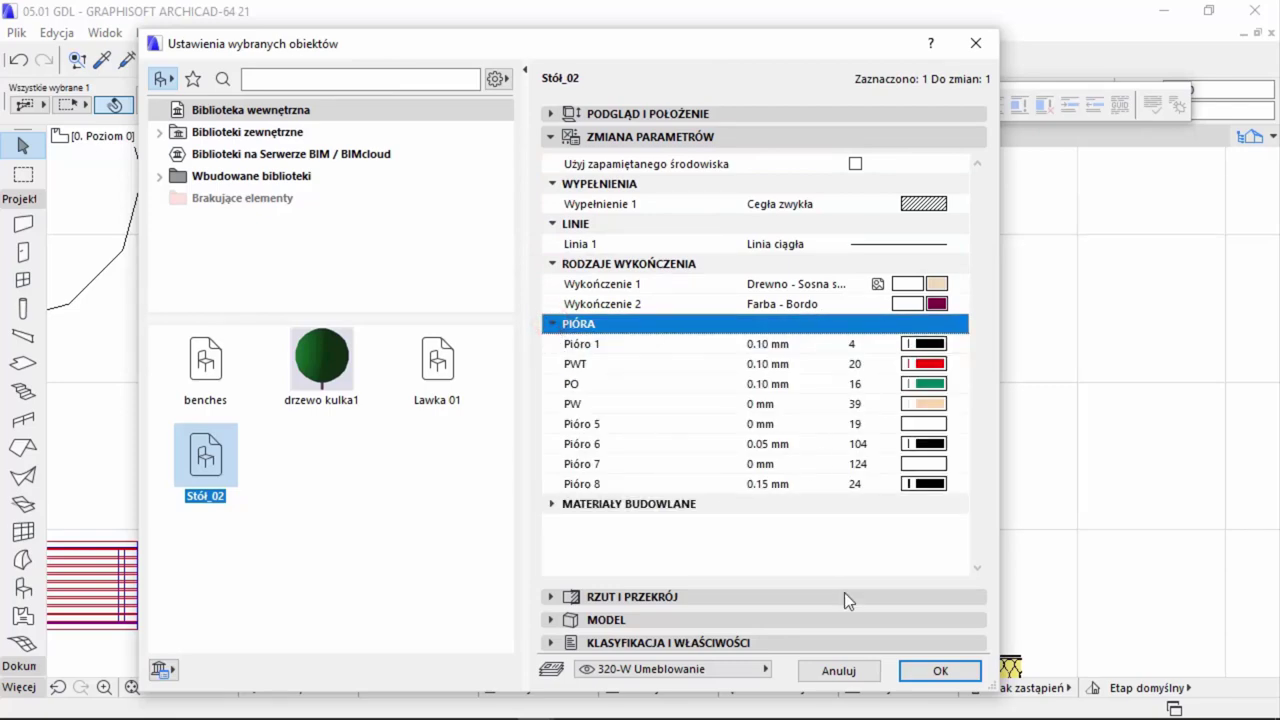
pyautogui.click(828, 676)
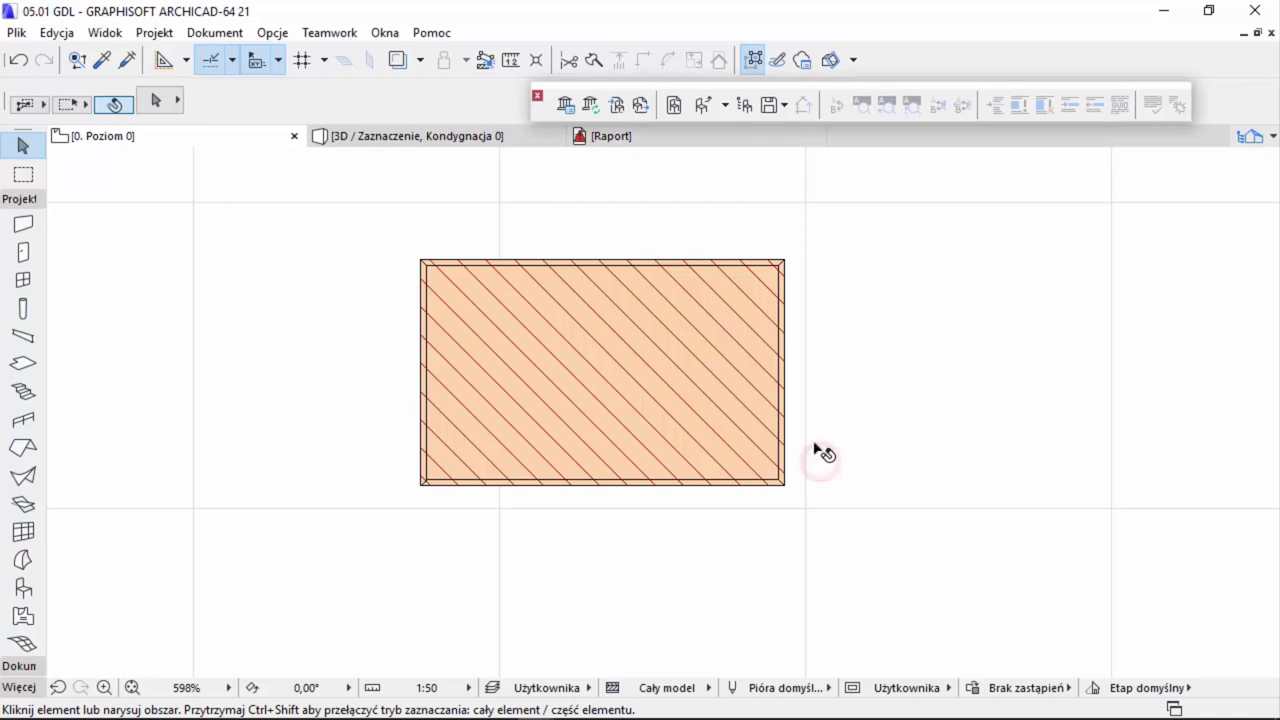
# - Select the table on the plan and open its 2D script in the object editor
pyautogui.click(785, 263)
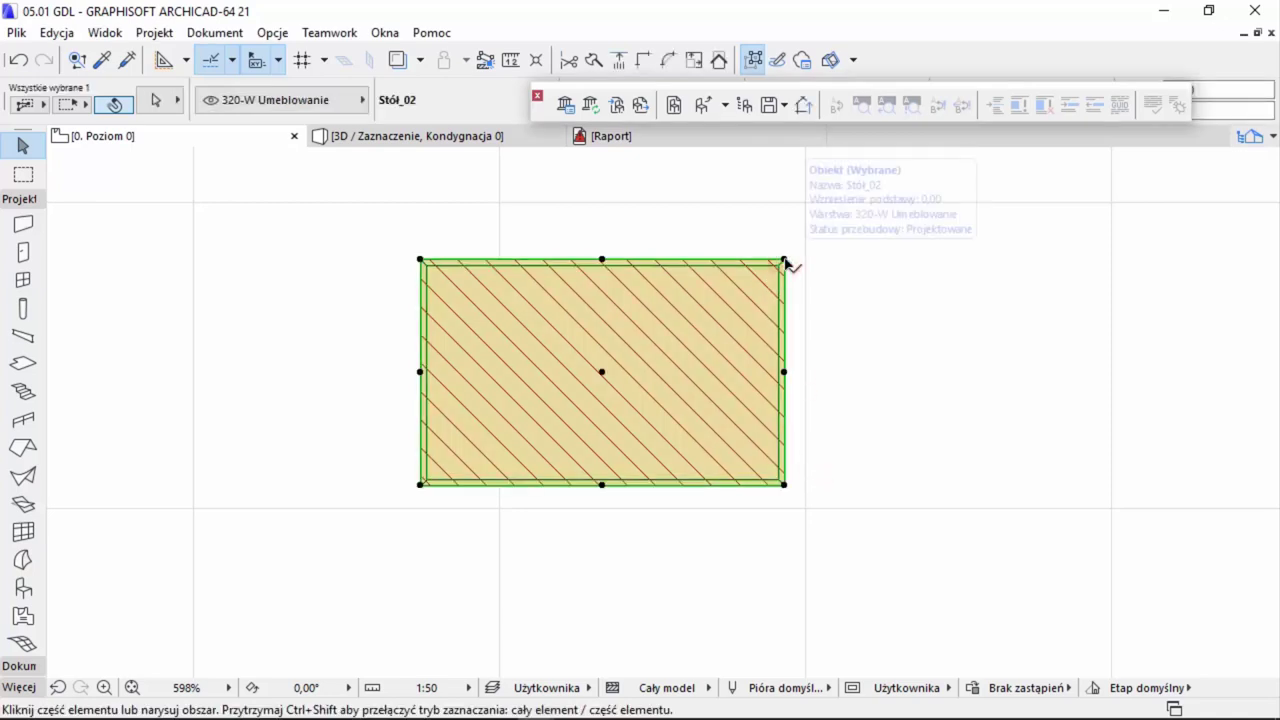
pyautogui.hotkey('ctrl', 'shift', 'o')
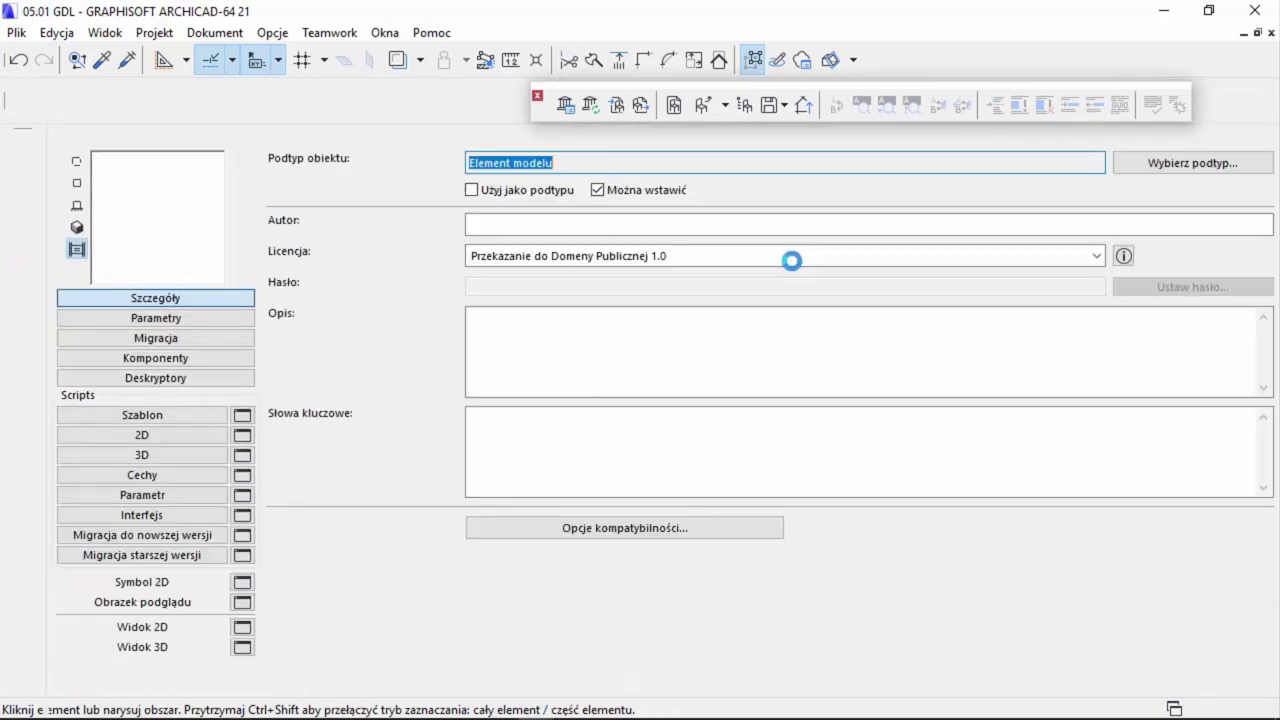
pyautogui.click(191, 437)
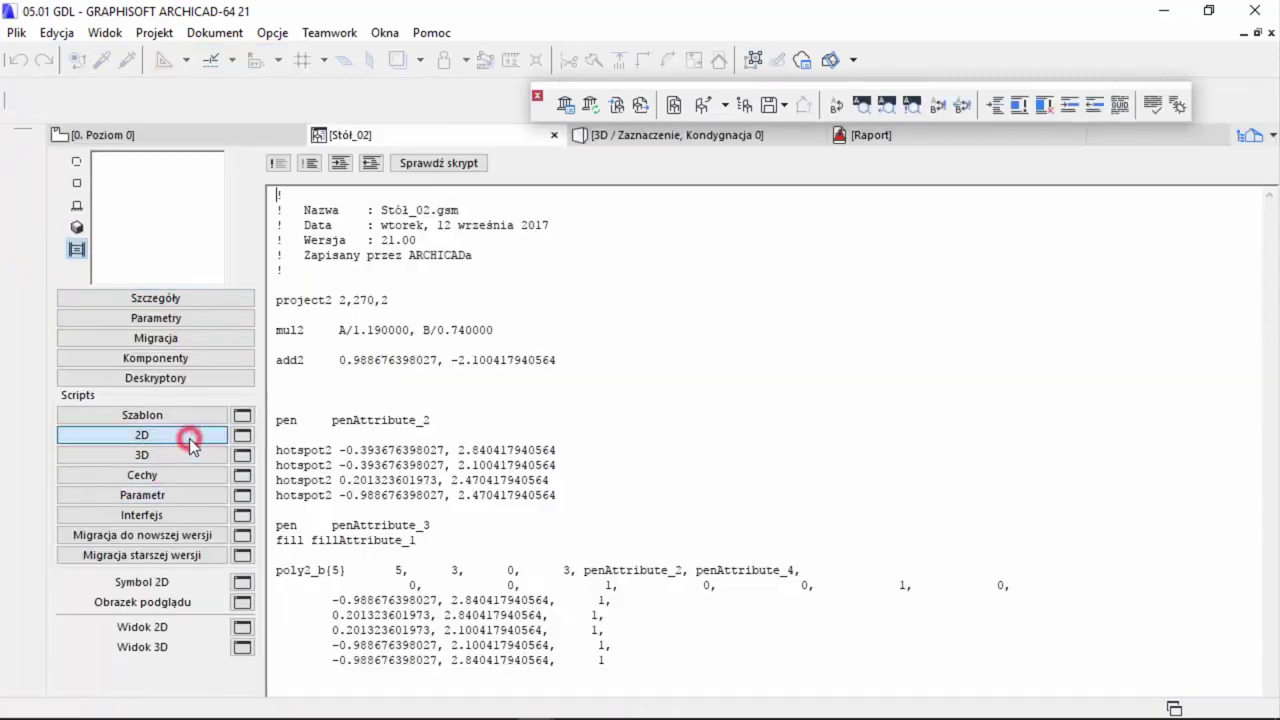
# - Delete the code from mul2 through poly2_b, leaving only project2 2,270,2, and bring up the GDL guide
pyautogui.click(471, 285)
pyautogui.moveTo(586, 360); pyautogui.dragTo(274, 358)
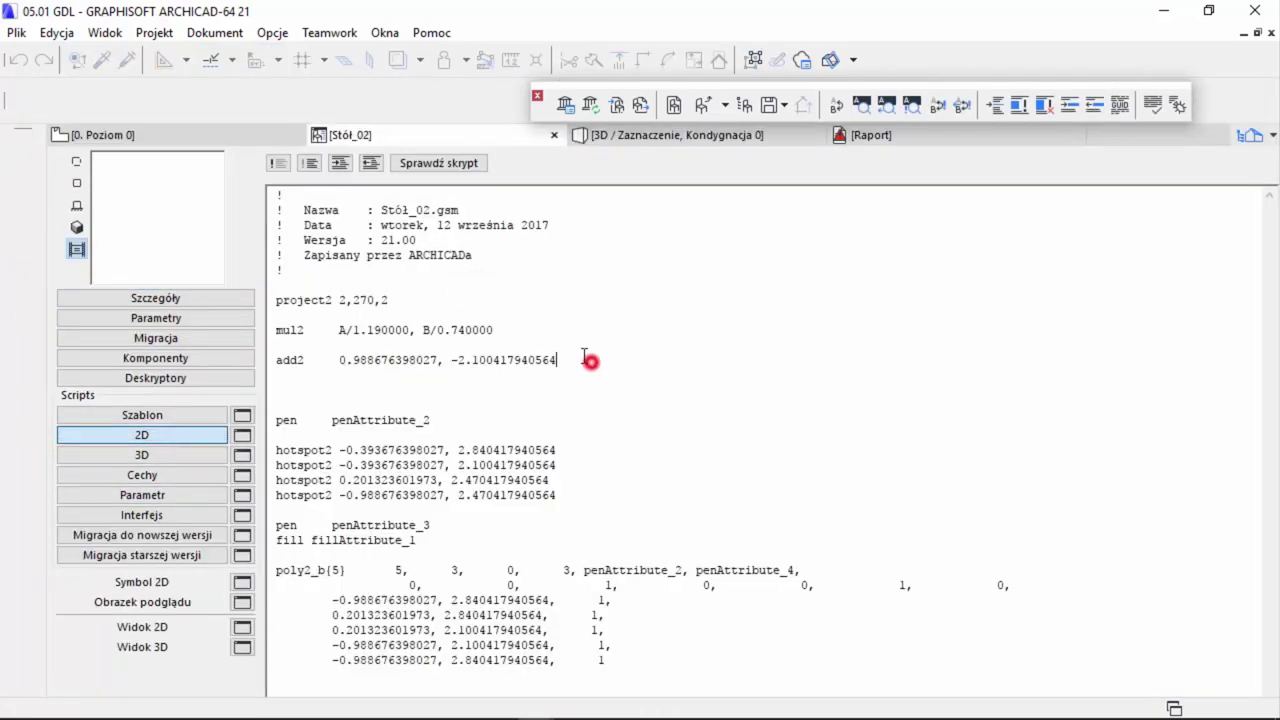
pyautogui.click(501, 407)
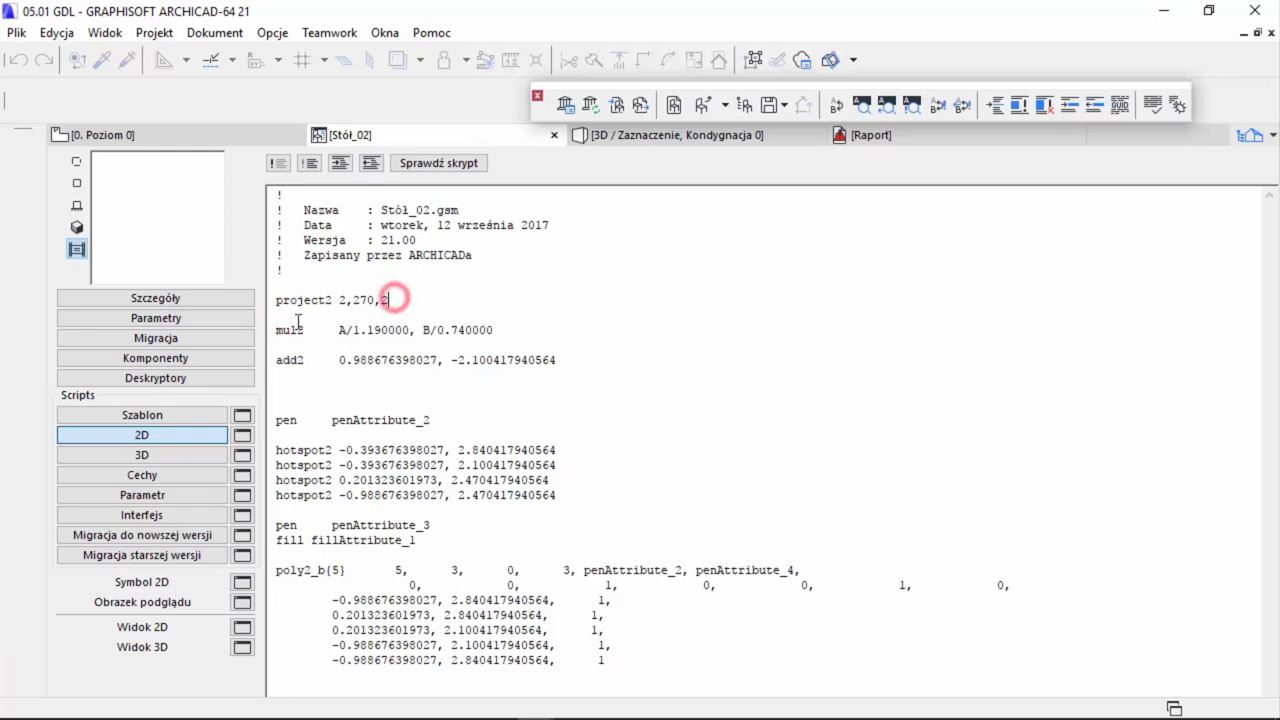
pyautogui.moveTo(282, 318); pyautogui.dragTo(623, 668)
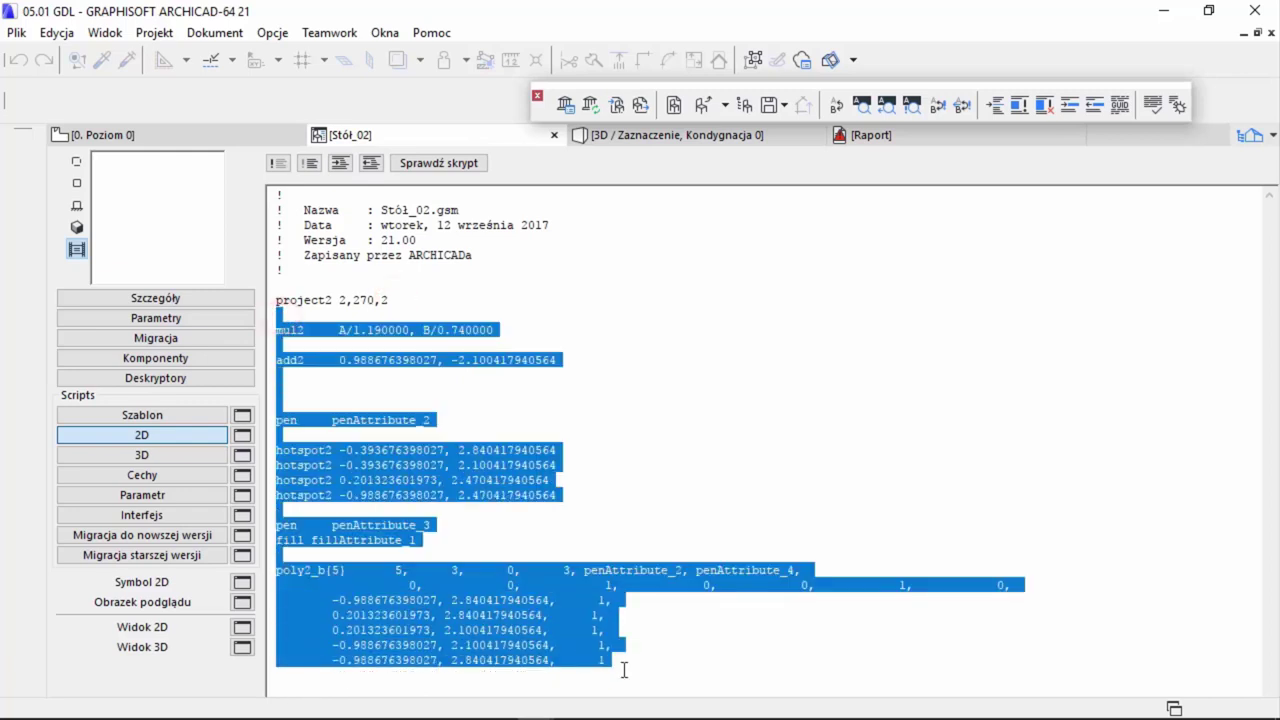
pyautogui.press('Delete')
pyautogui.click(405, 301)
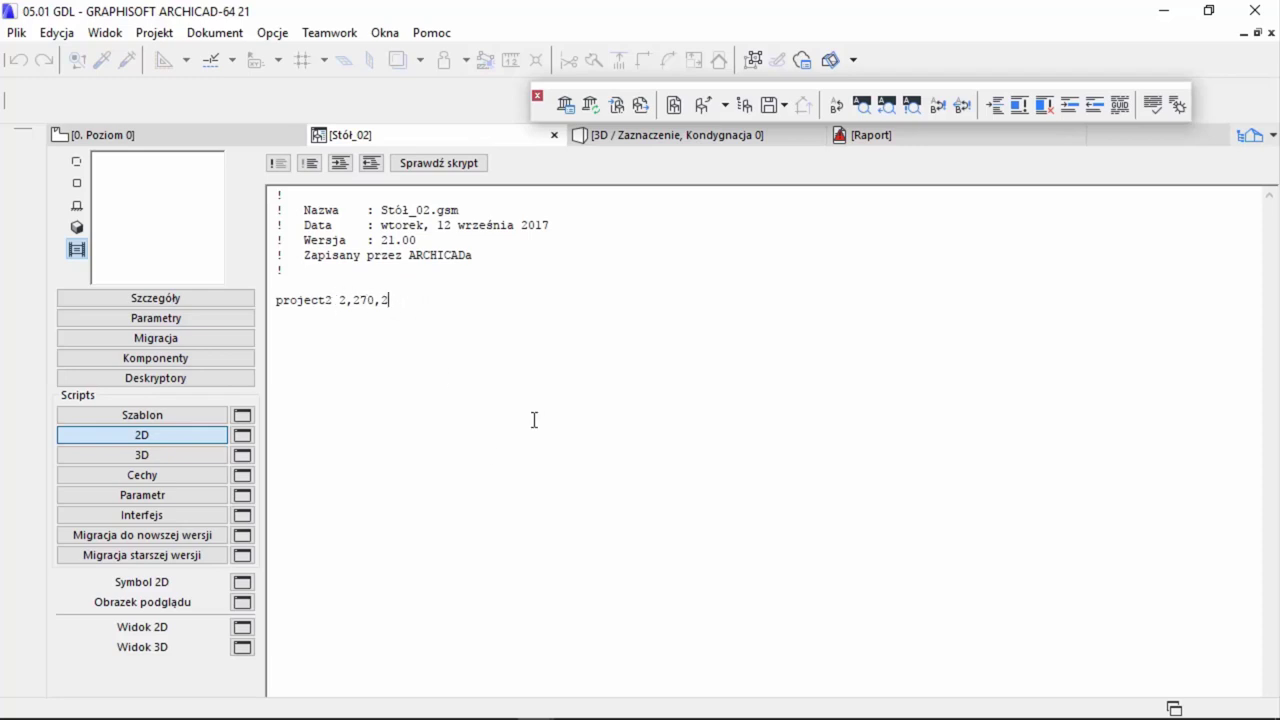
pyautogui.click(573, 705)
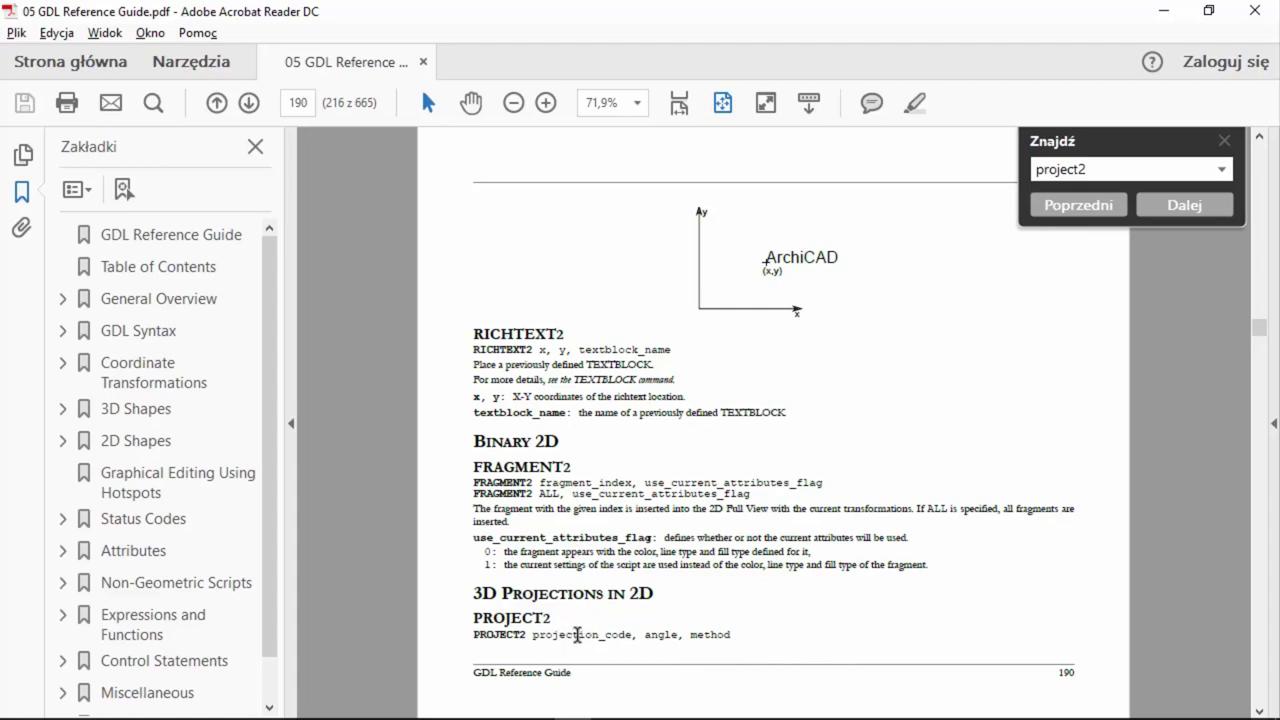
# - Highlight the PROJECT2 syntax and the descriptions of its angle and method values in the guide
pyautogui.moveTo(546, 636); pyautogui.dragTo(612, 636)
pyautogui.doubleClick(658, 636)
pyautogui.doubleClick(699, 638)
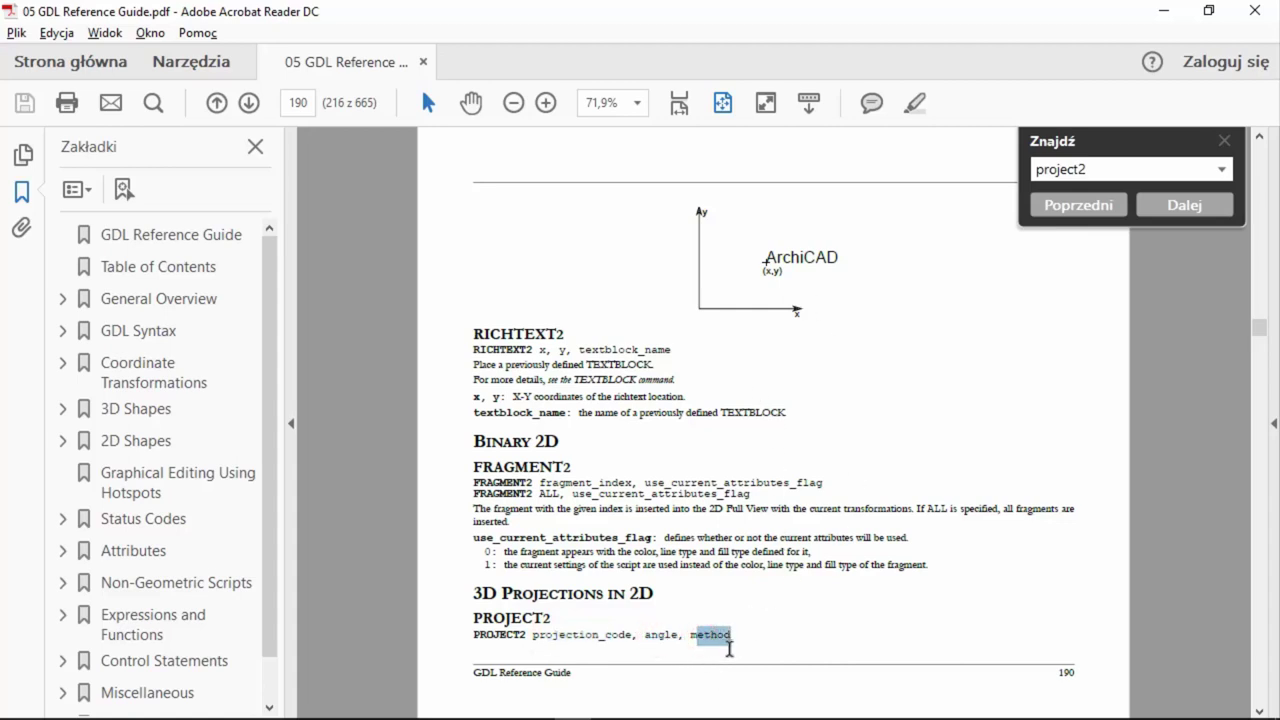
pyautogui.scroll(-1, 729, 649)
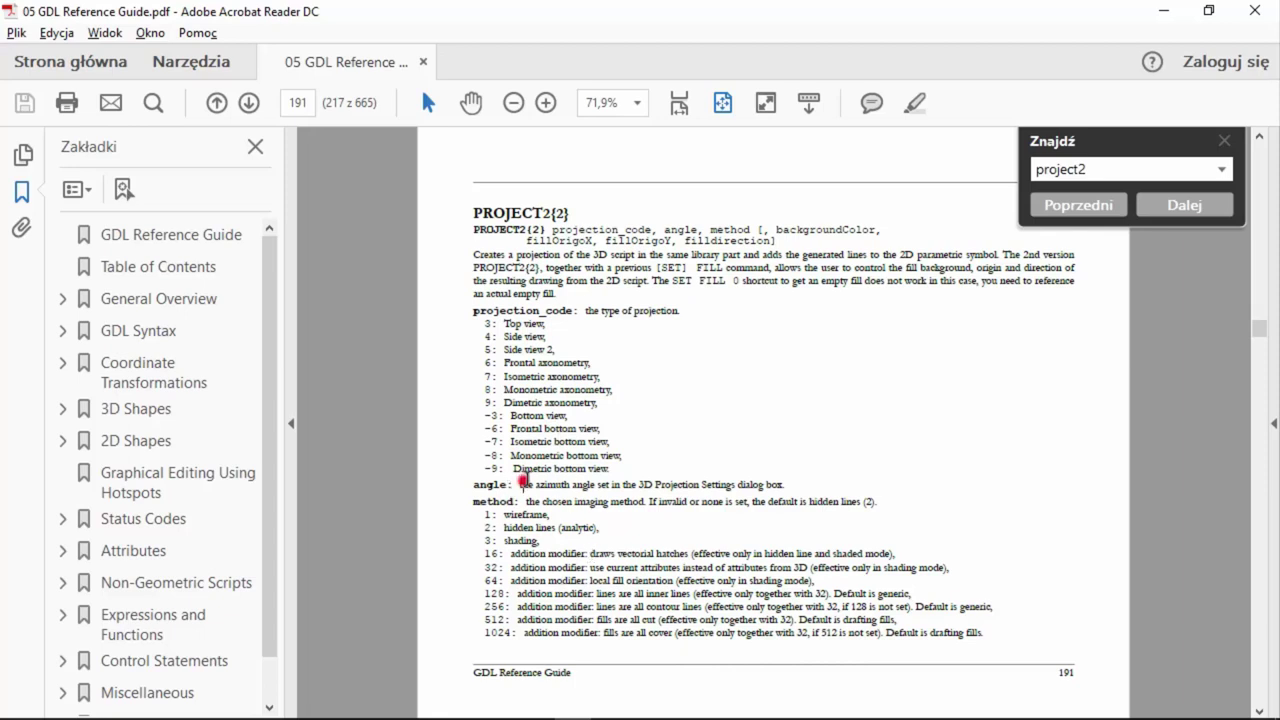
pyautogui.moveTo(518, 484); pyautogui.dragTo(652, 486)
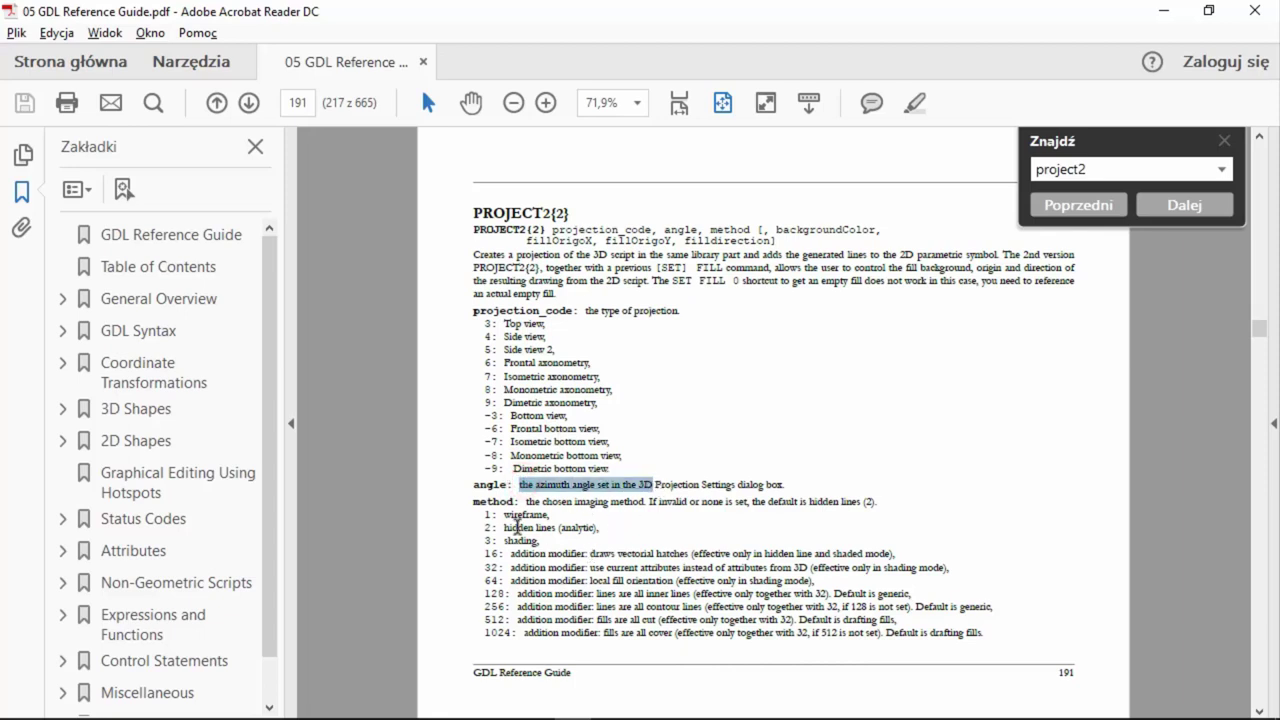
pyautogui.moveTo(505, 514); pyautogui.dragTo(558, 634)
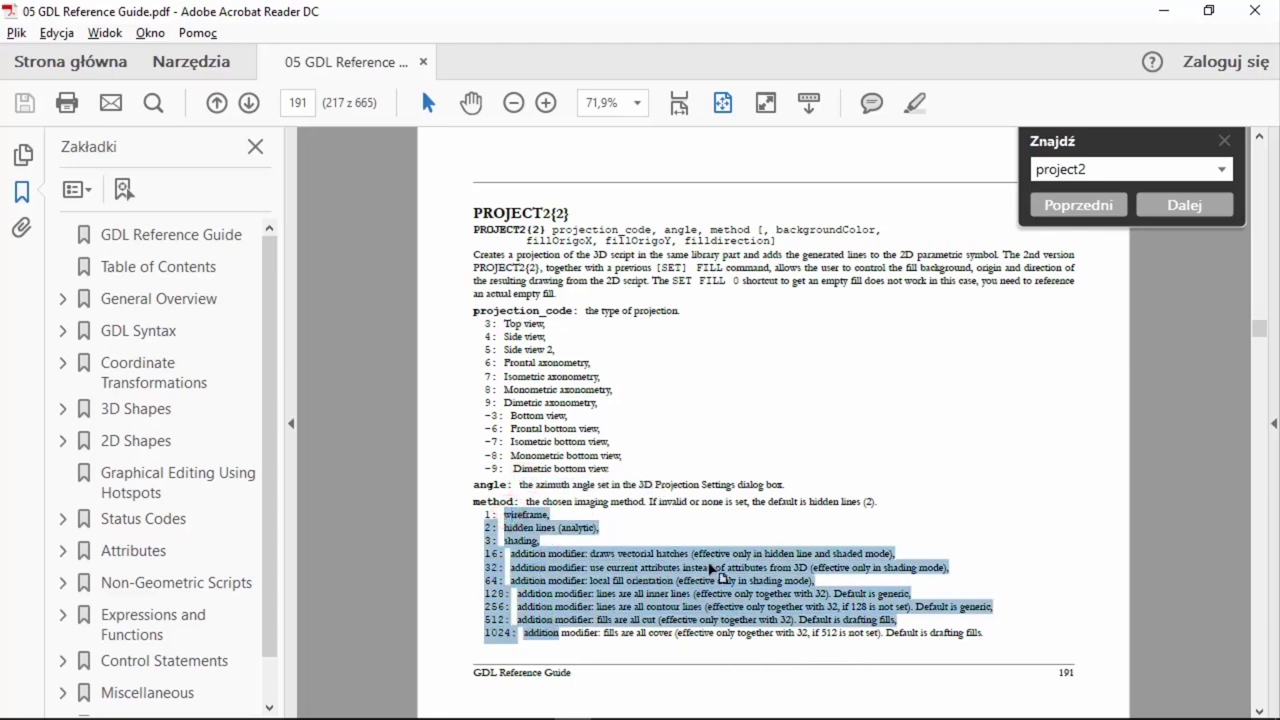
# - Mark the PROJECT2{2} fill parameters on page 192 and return to ARCHICAD
pyautogui.scroll(-1, 711, 568)
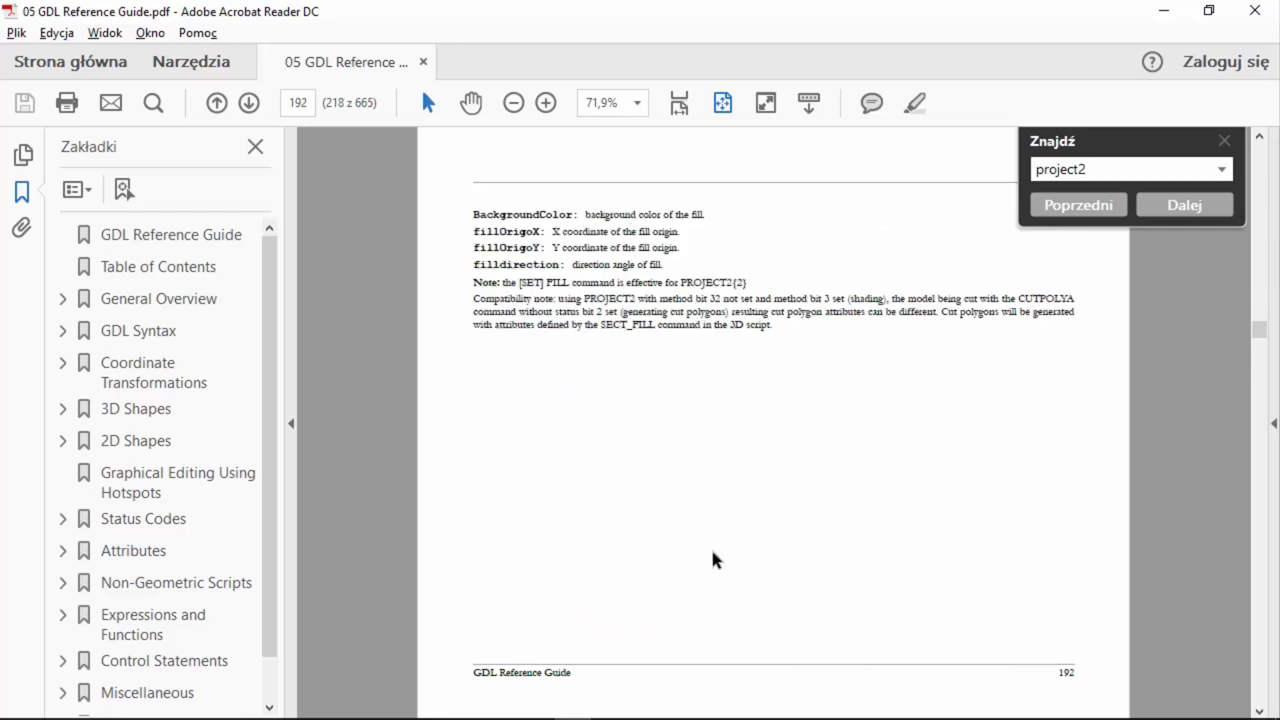
pyautogui.moveTo(549, 213); pyautogui.dragTo(612, 268)
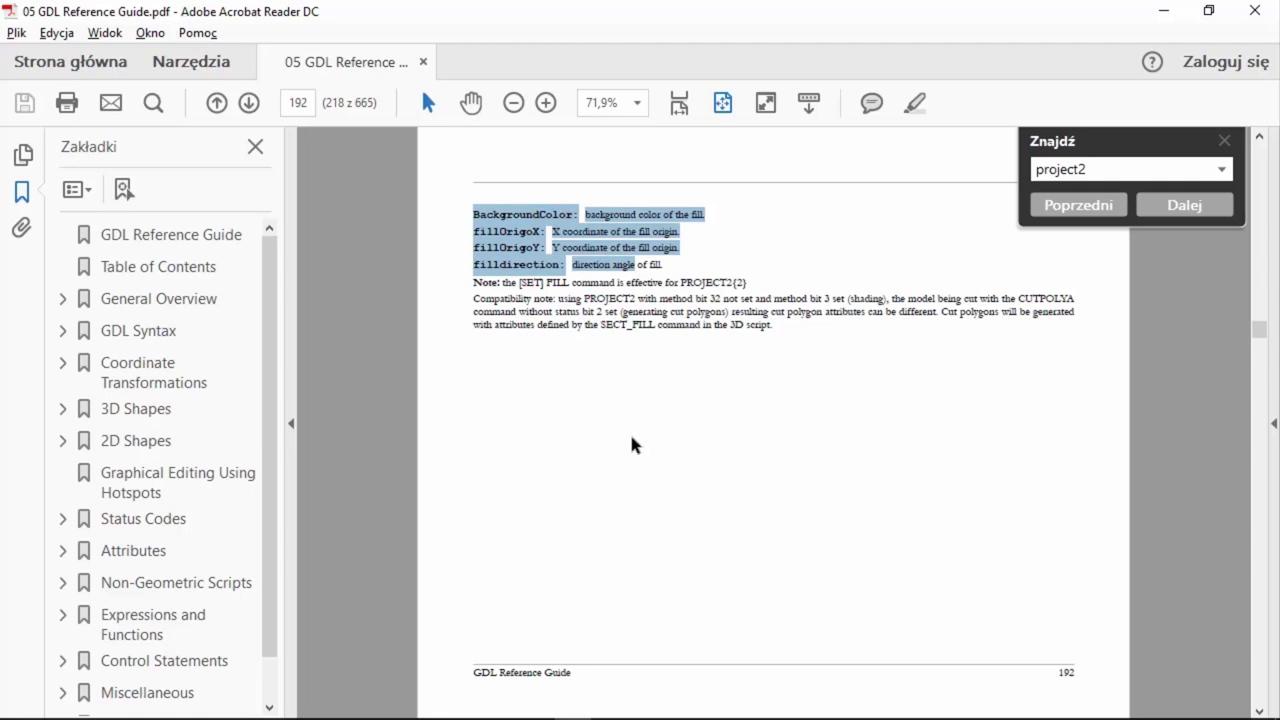
pyautogui.hotkey('alt', 'Tab')
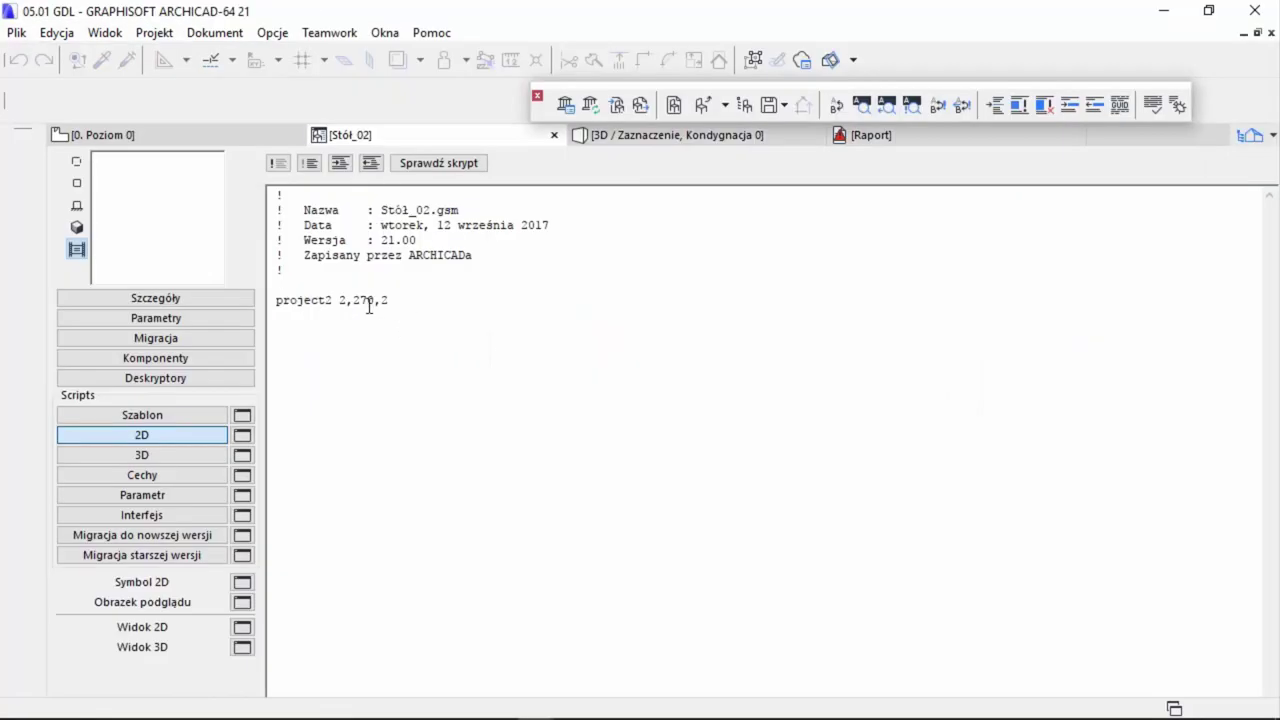
# - Close the editor and save the table's project2-only 2D script
pyautogui.moveTo(396, 300); pyautogui.dragTo(276, 300)
pyautogui.click(552, 135)
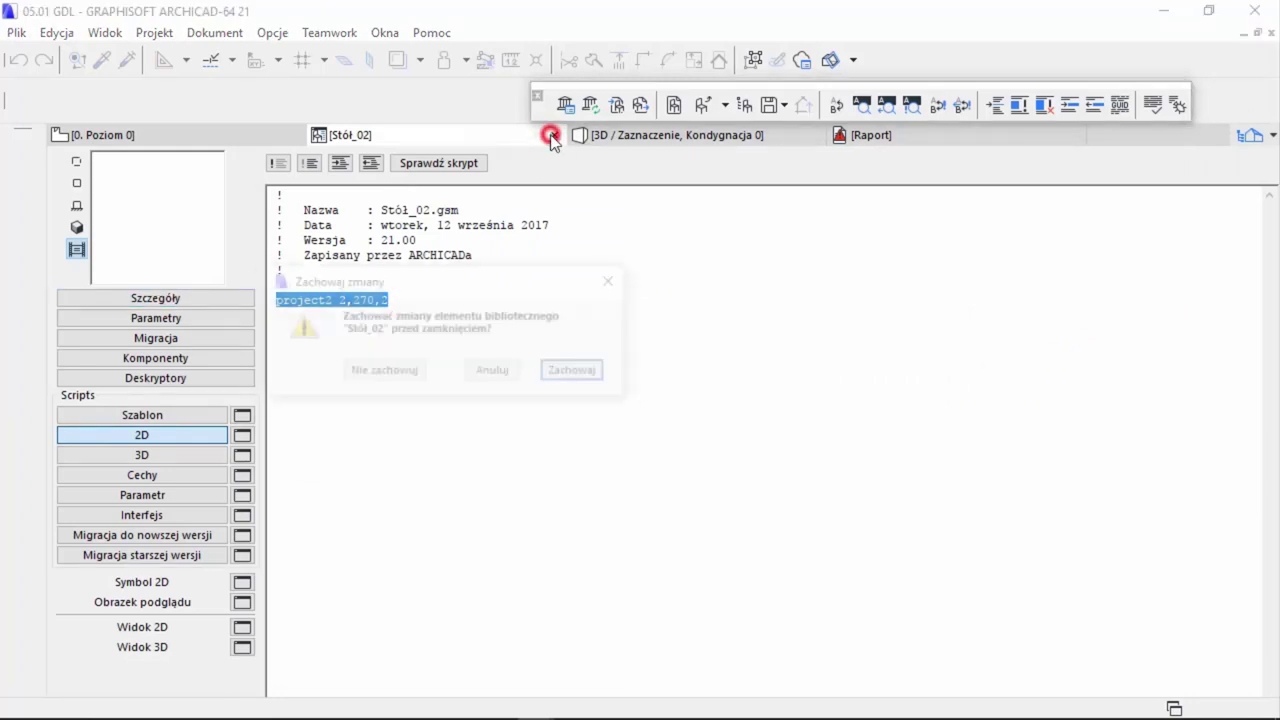
pyautogui.click(557, 370)
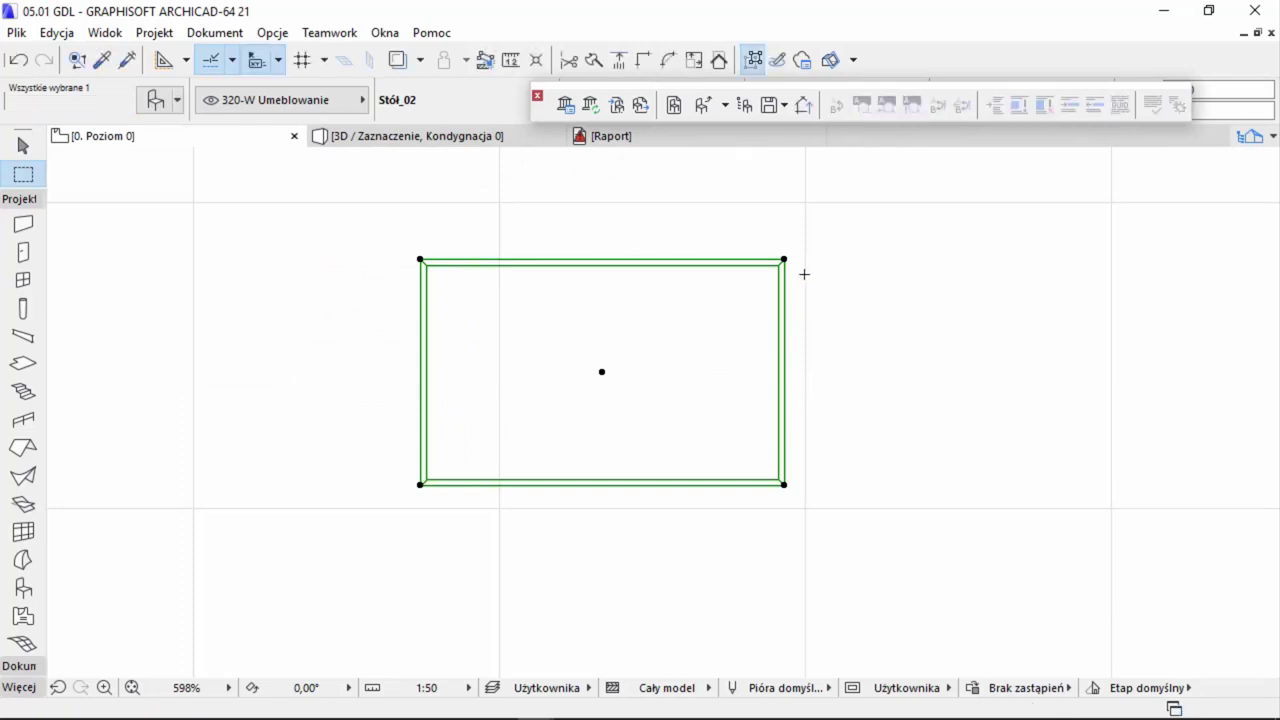
# - Reselect the table on the plan and reopen it in the object editor
pyautogui.press('Escape')
pyautogui.click(752, 240)
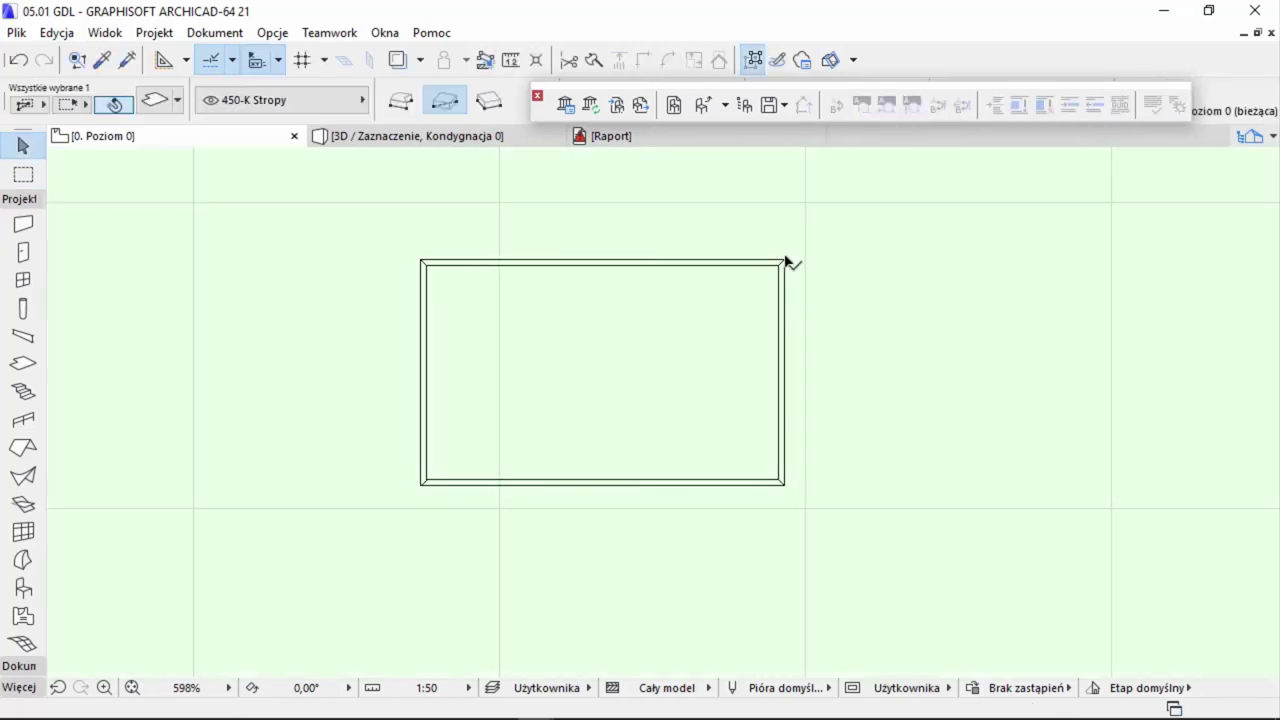
pyautogui.click(789, 265)
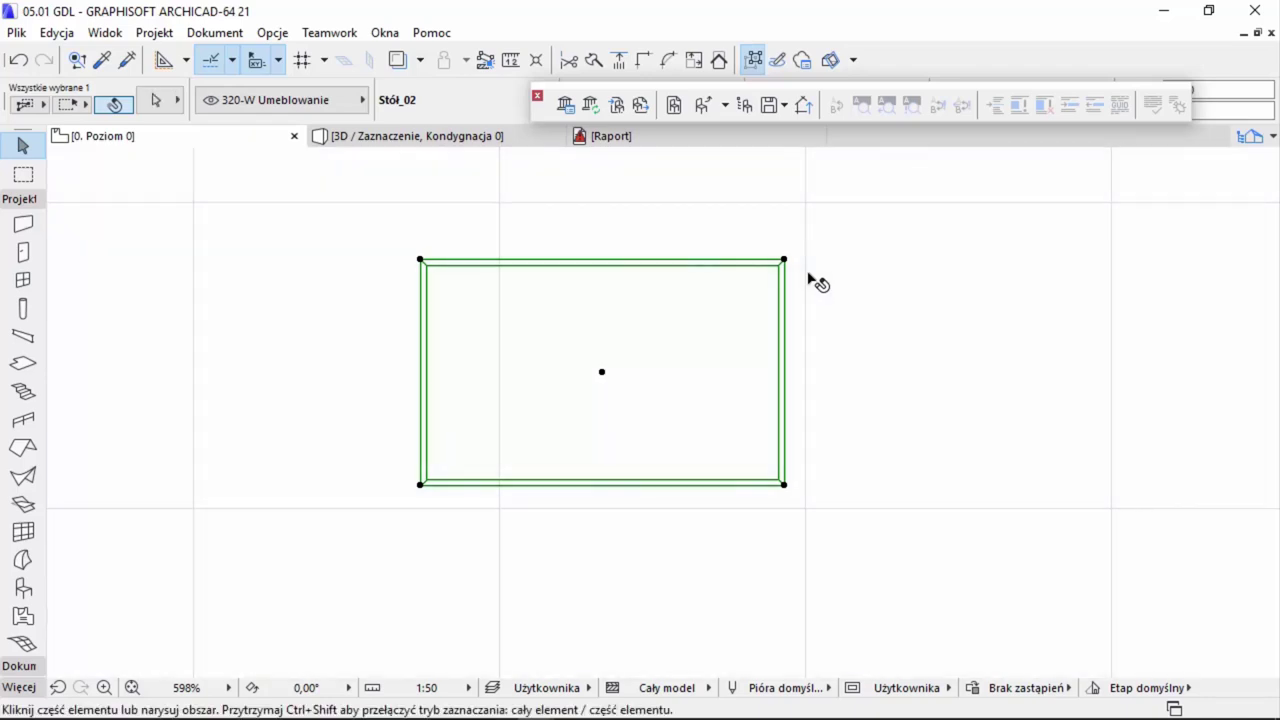
pyautogui.hotkey('ctrl', 'shift', 'o')
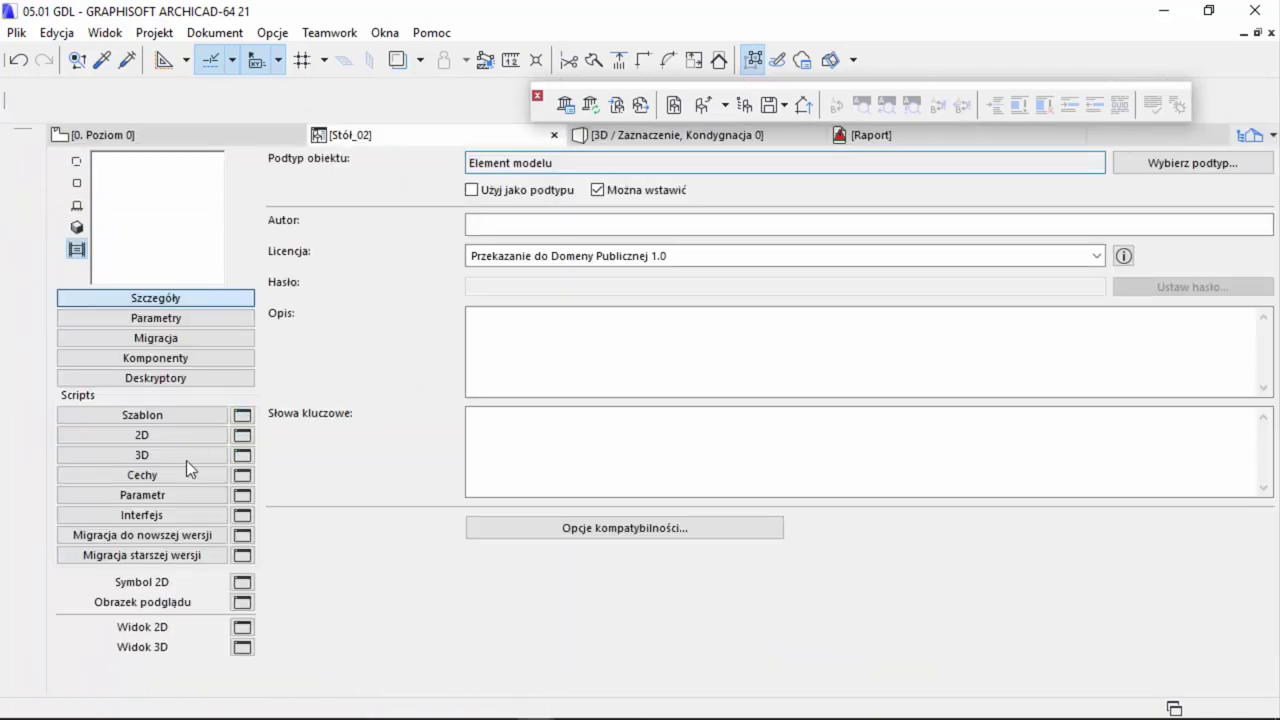
# - Insert rotx 33 below the header of Stół_02's 3D script, then close and save the object
pyautogui.click(184, 455)
pyautogui.click(302, 277)
pyautogui.write('rotx 33')
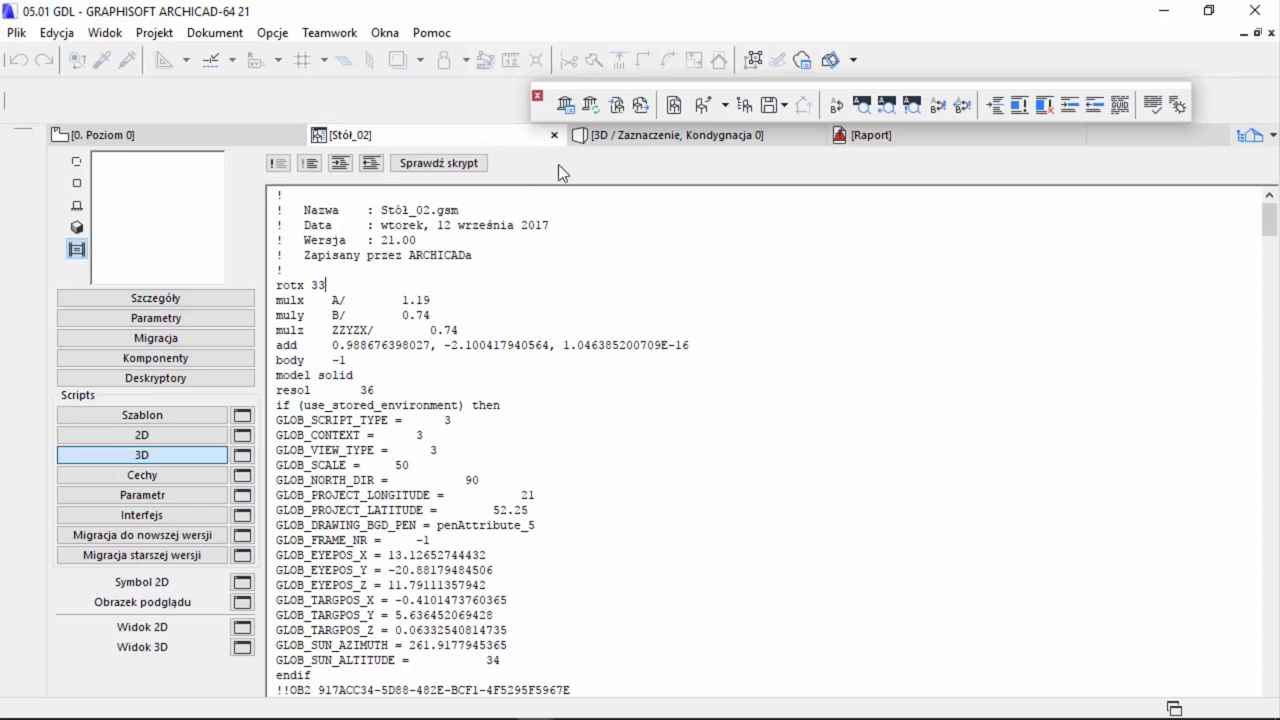
pyautogui.click(554, 134)
pyautogui.click(552, 370)
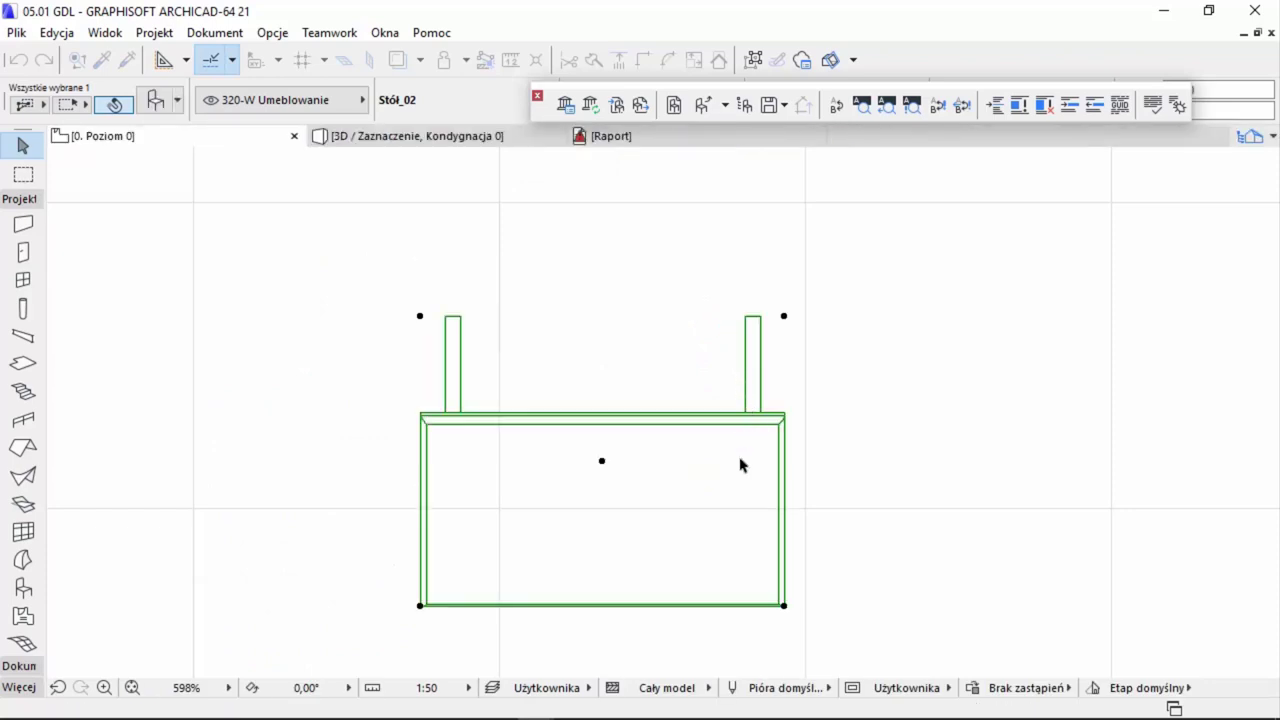
# - Zoom out on the tilted table, reopen Stół_02 and view its 2D script
pyautogui.scroll(-2, 738, 472)
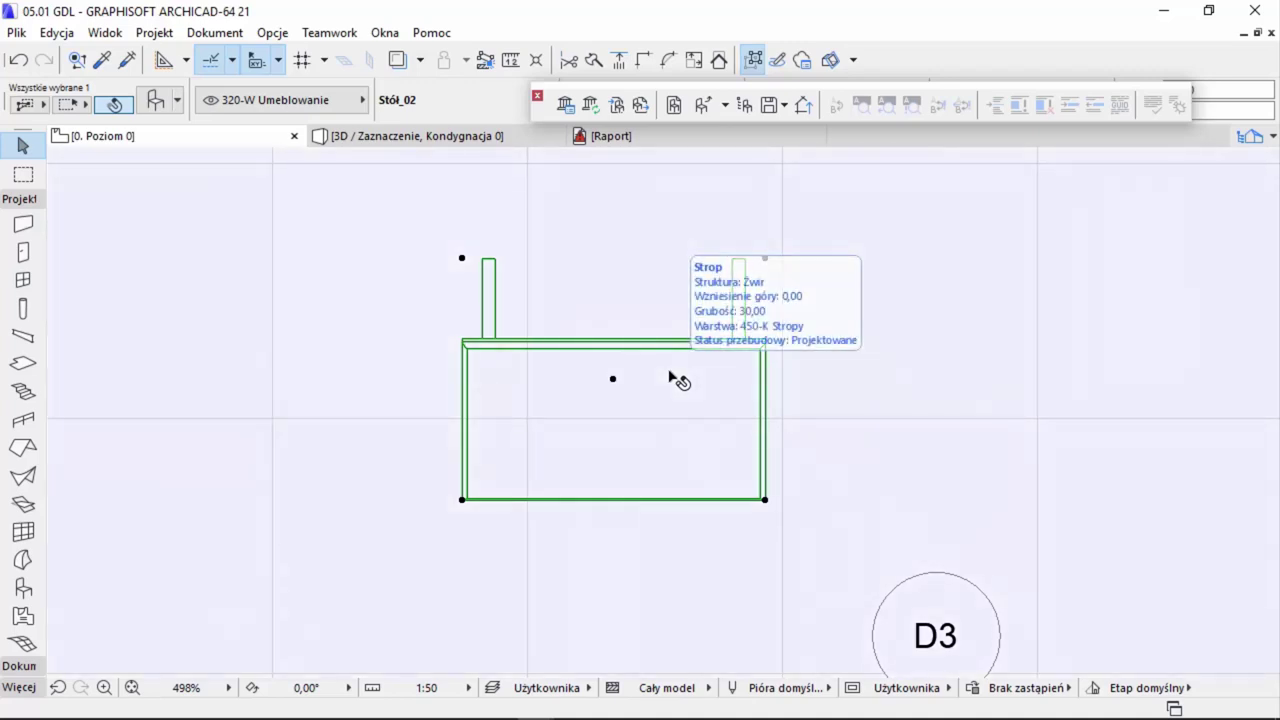
pyautogui.hotkey('ctrl', 'shift', 'o')
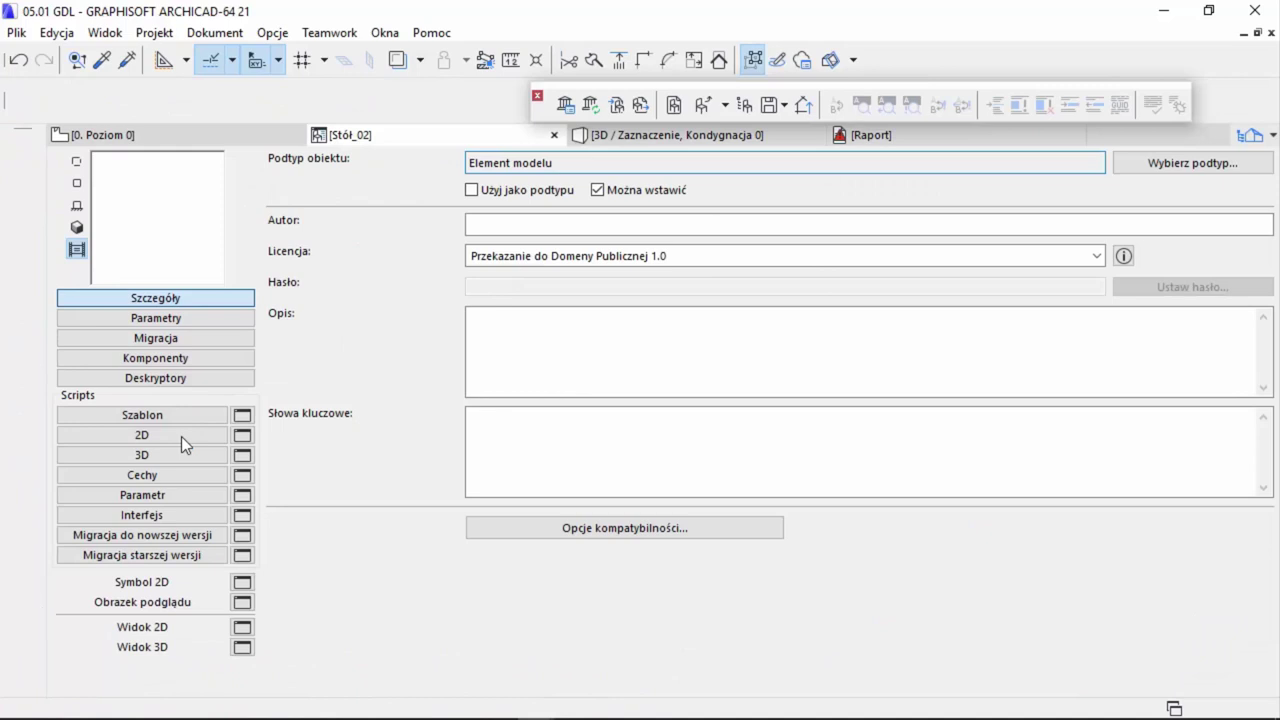
pyautogui.click(181, 436)
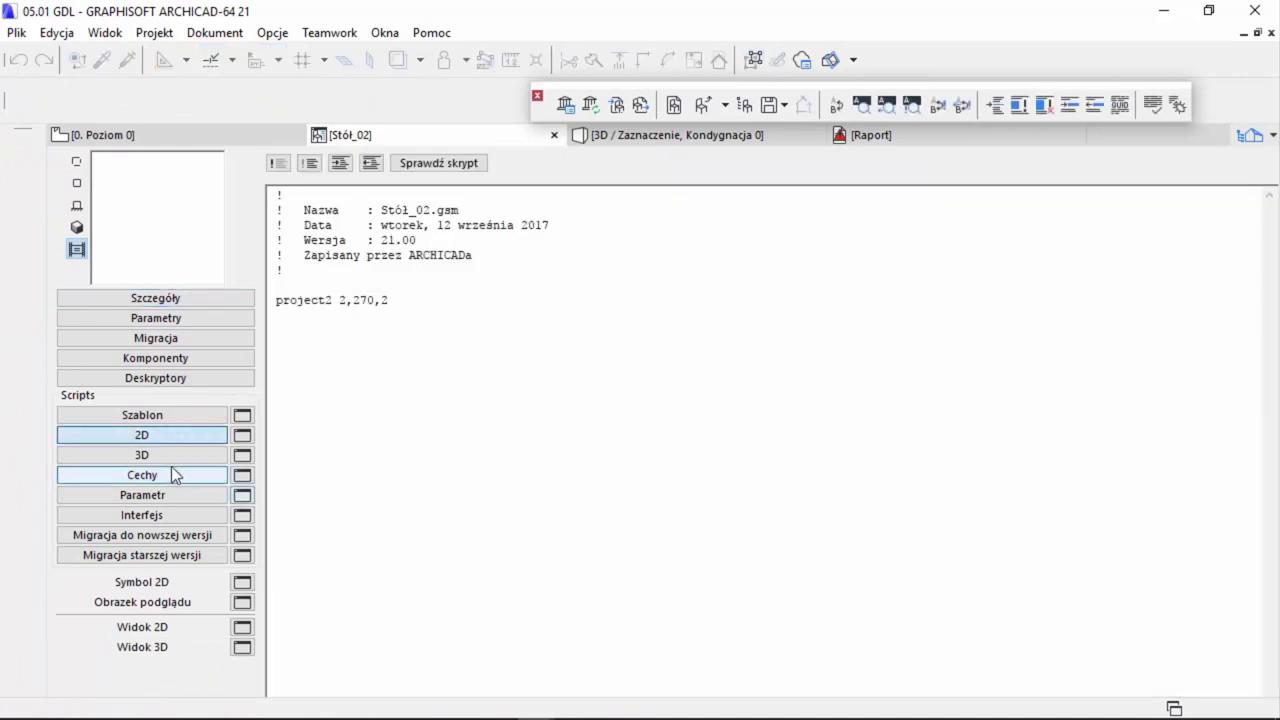
# - Add roty 11 on a new line after rotx 33 in the 3D script, then save the table
pyautogui.click(170, 455)
pyautogui.click(340, 286)
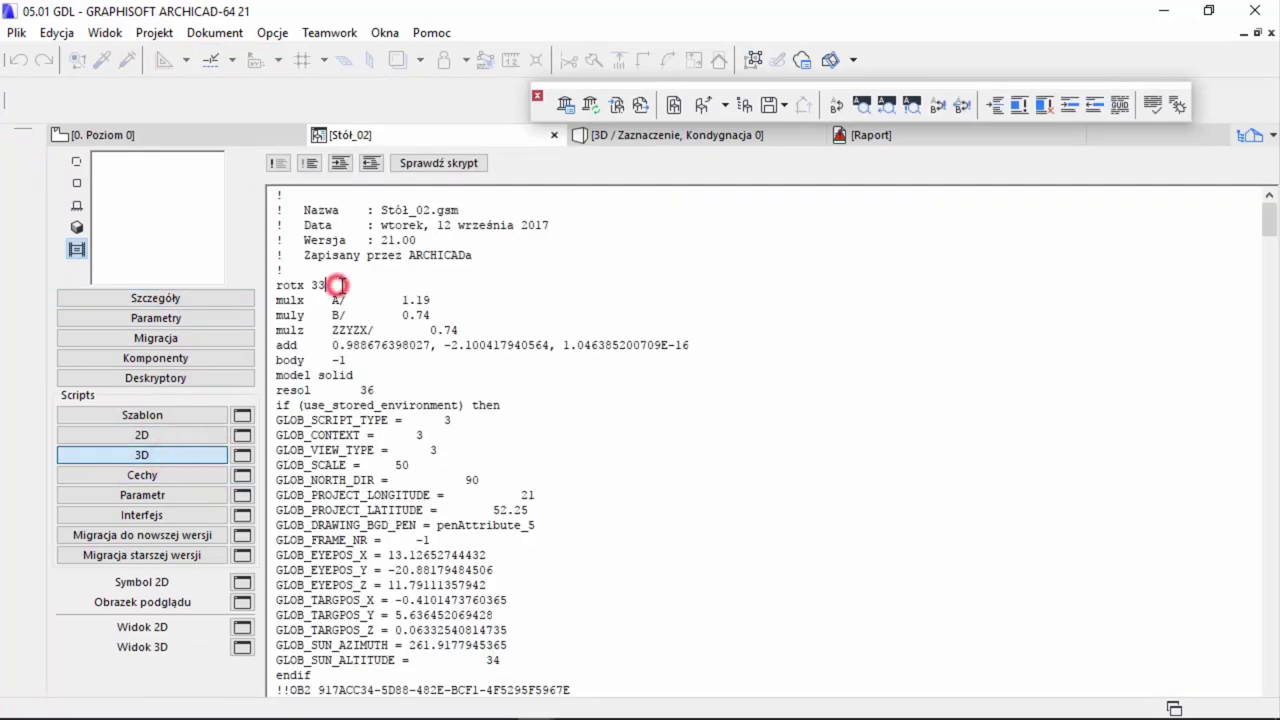
pyautogui.press('Return')
pyautogui.write('roty 11')
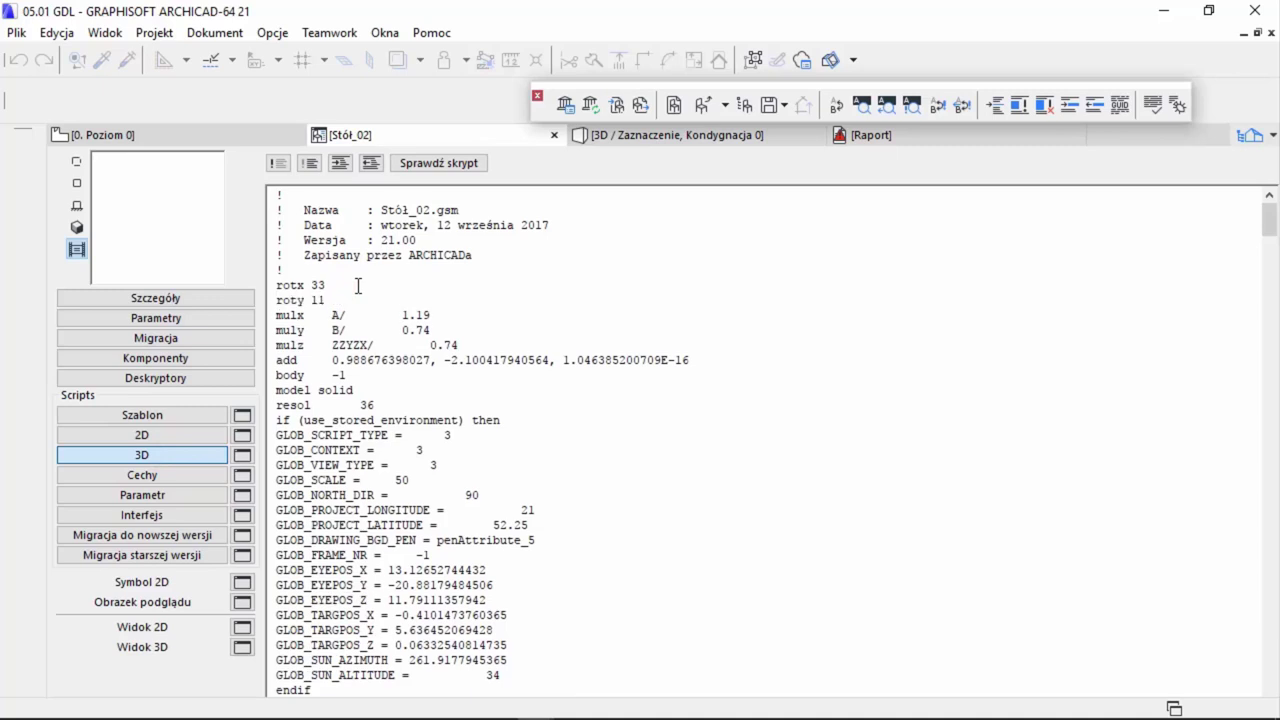
pyautogui.press('Return')
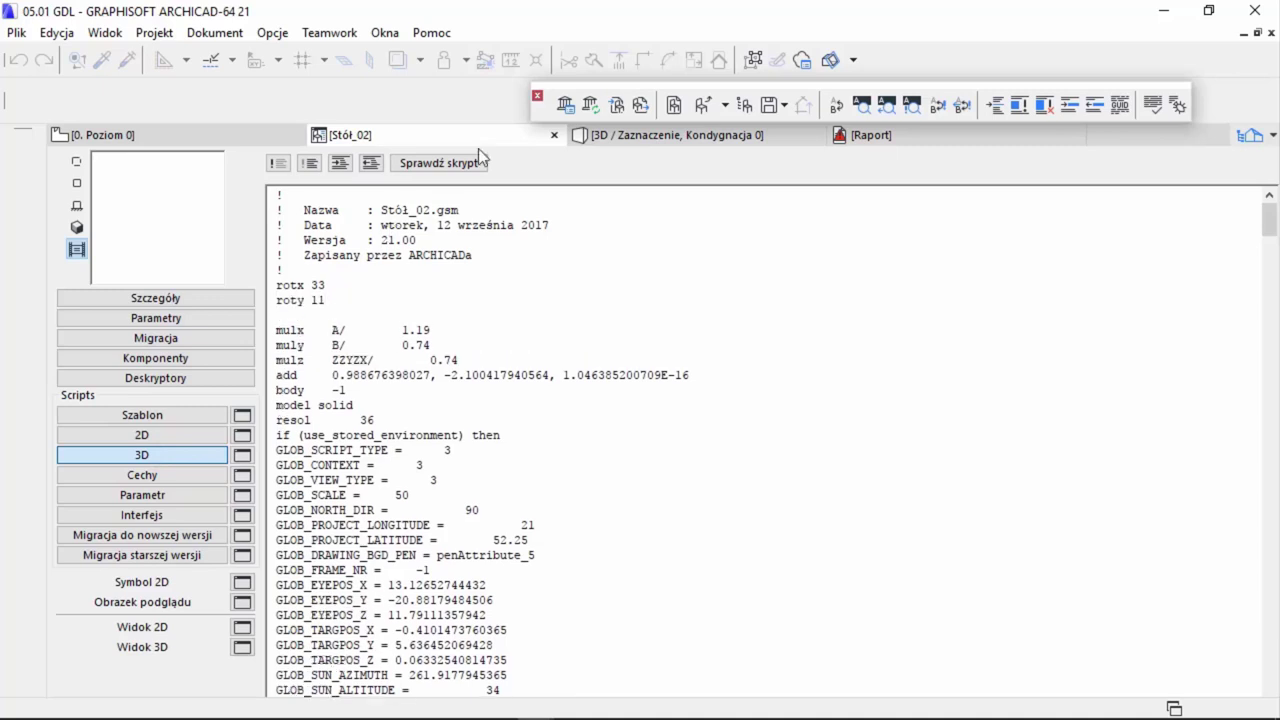
pyautogui.click(554, 134)
pyautogui.click(558, 375)
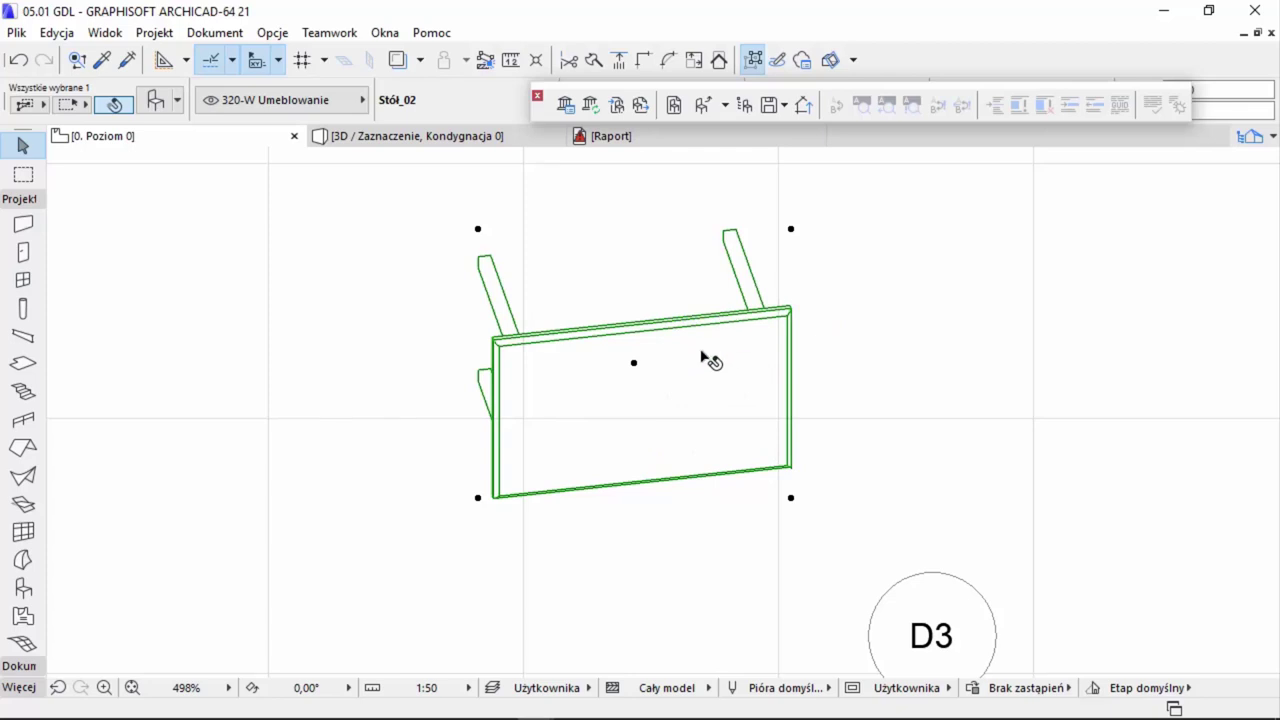
# - Orbit the tilted table in 3D, then pick the Lawka 01 bench and orbit it in 3D
pyautogui.press('F5')
pyautogui.moveTo(971, 551); pyautogui.dragTo(810, 482, button='middle')
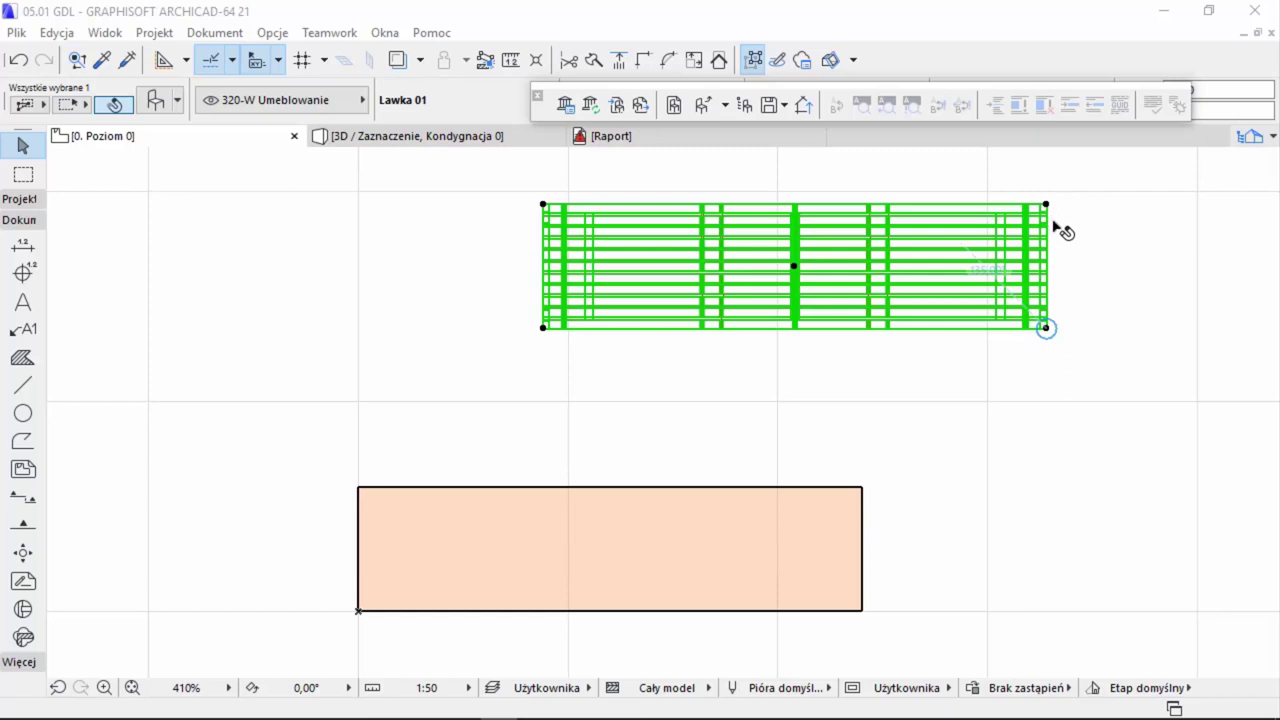
pyautogui.click(1043, 180)
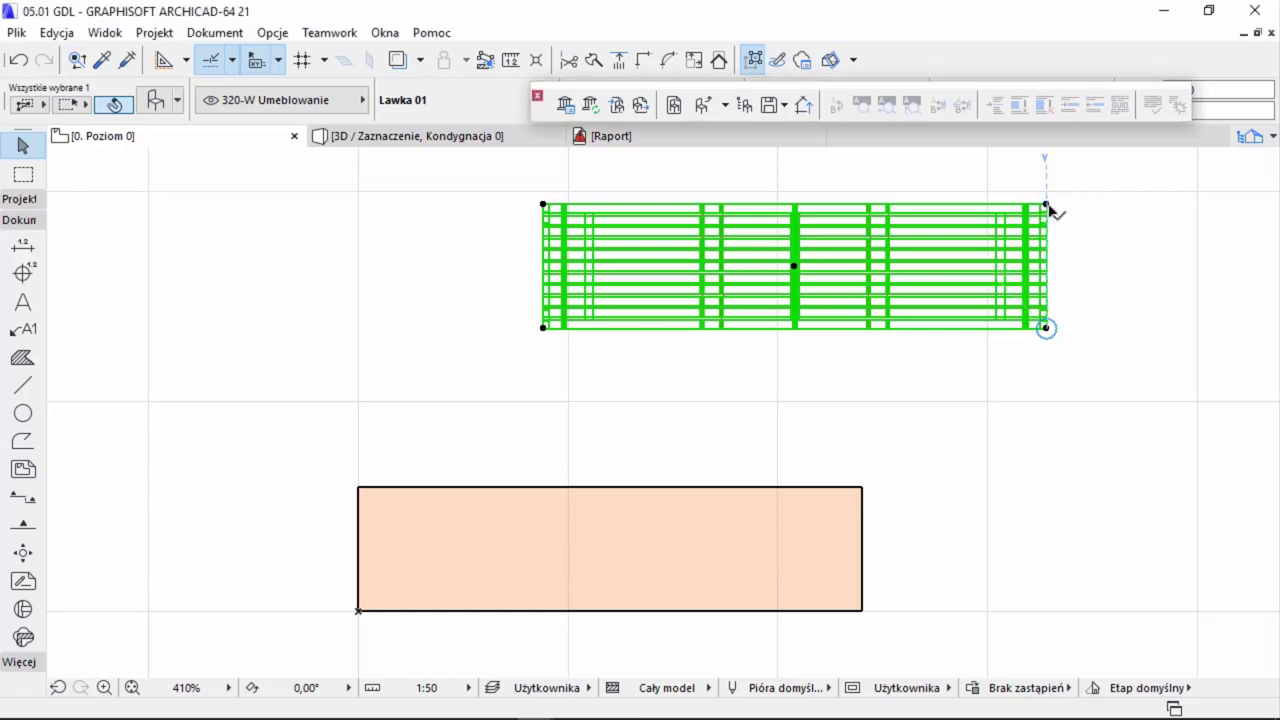
pyautogui.click(1046, 205)
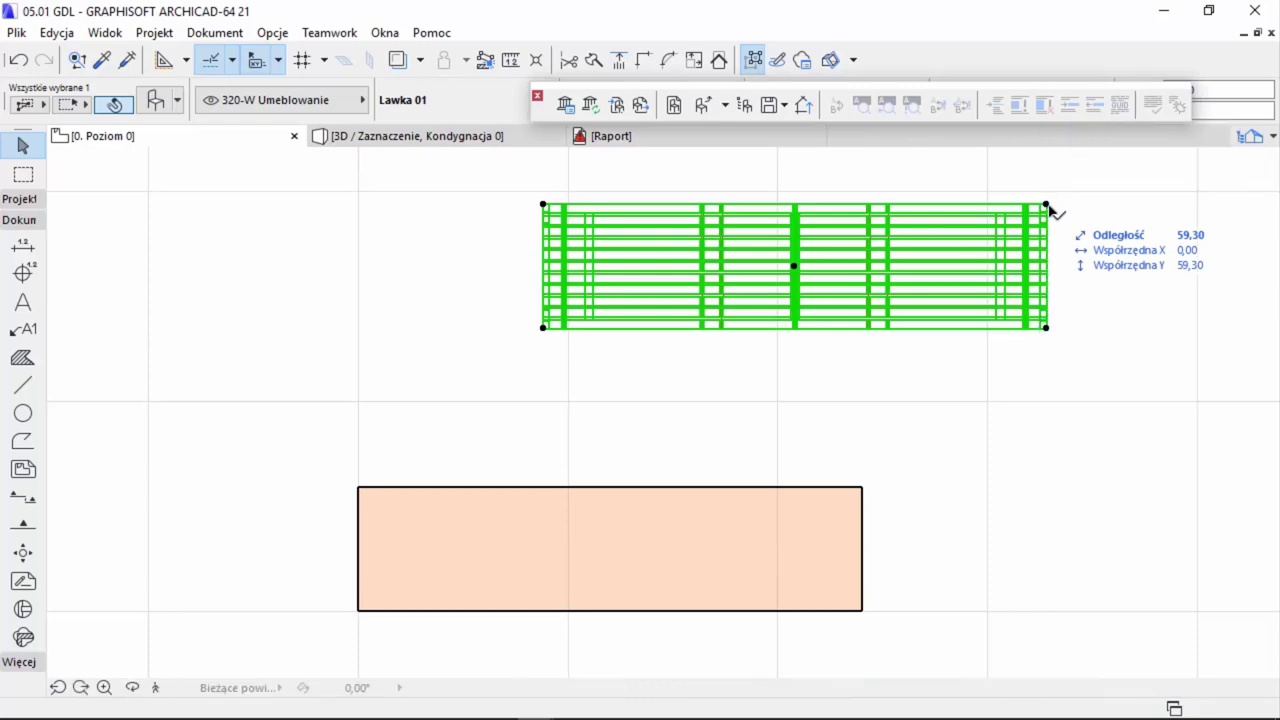
pyautogui.press('F3')
pyautogui.keyDown('shift'); pyautogui.moveTo(980, 303); pyautogui.dragTo(908, 360, button='middle'); pyautogui.keyUp('shift')
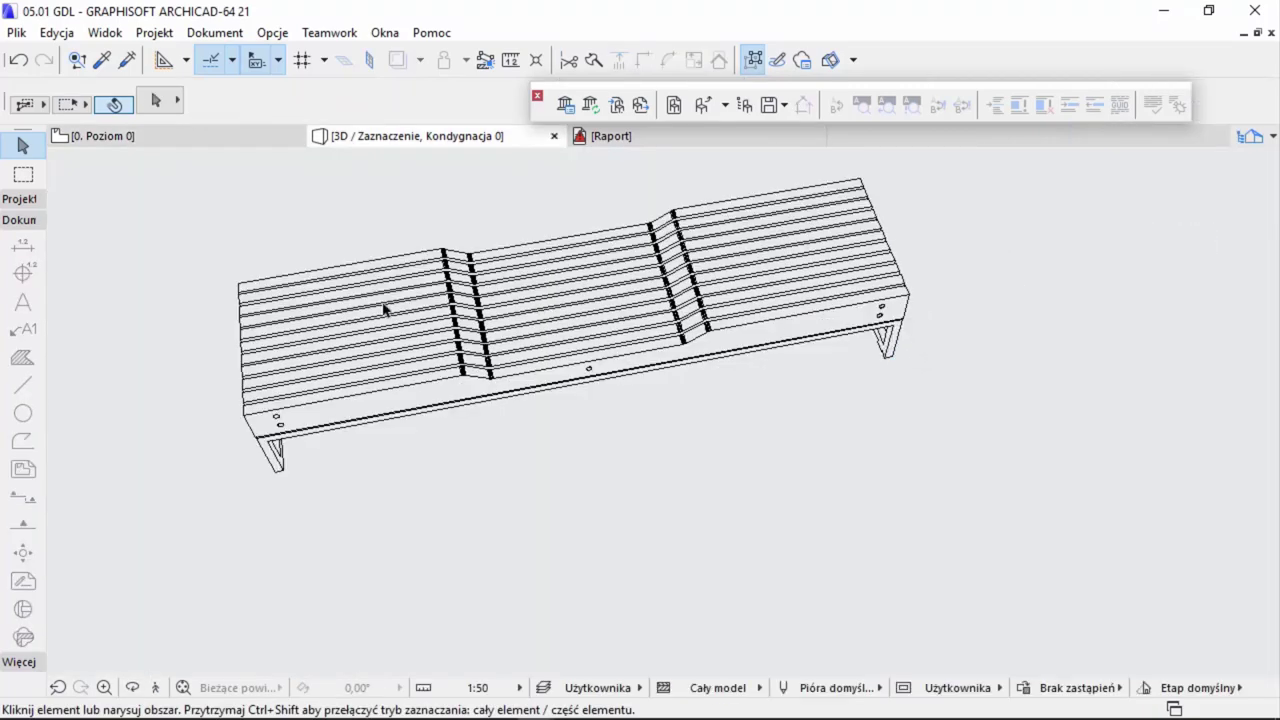
# - Return to the floor plan and select the fill rectangle below the bench
pyautogui.press('F2')
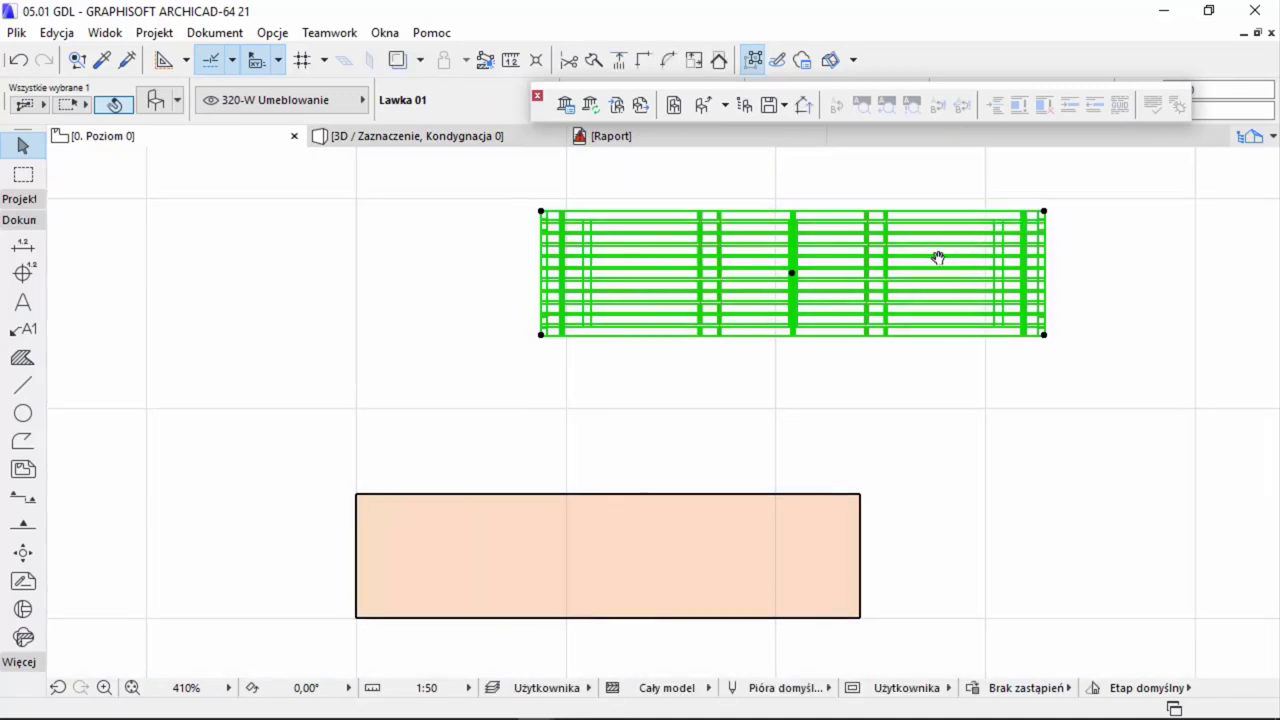
pyautogui.moveTo(934, 254); pyautogui.dragTo(963, 237, button='middle')
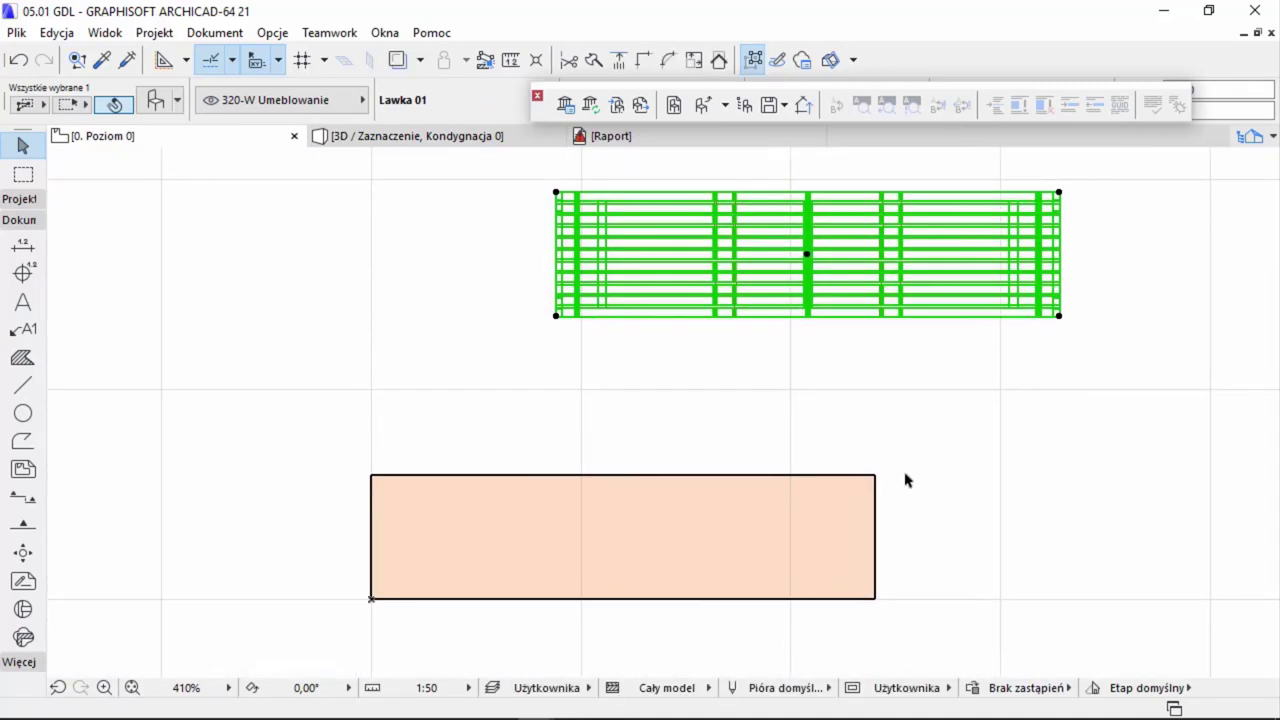
pyautogui.click(876, 478)
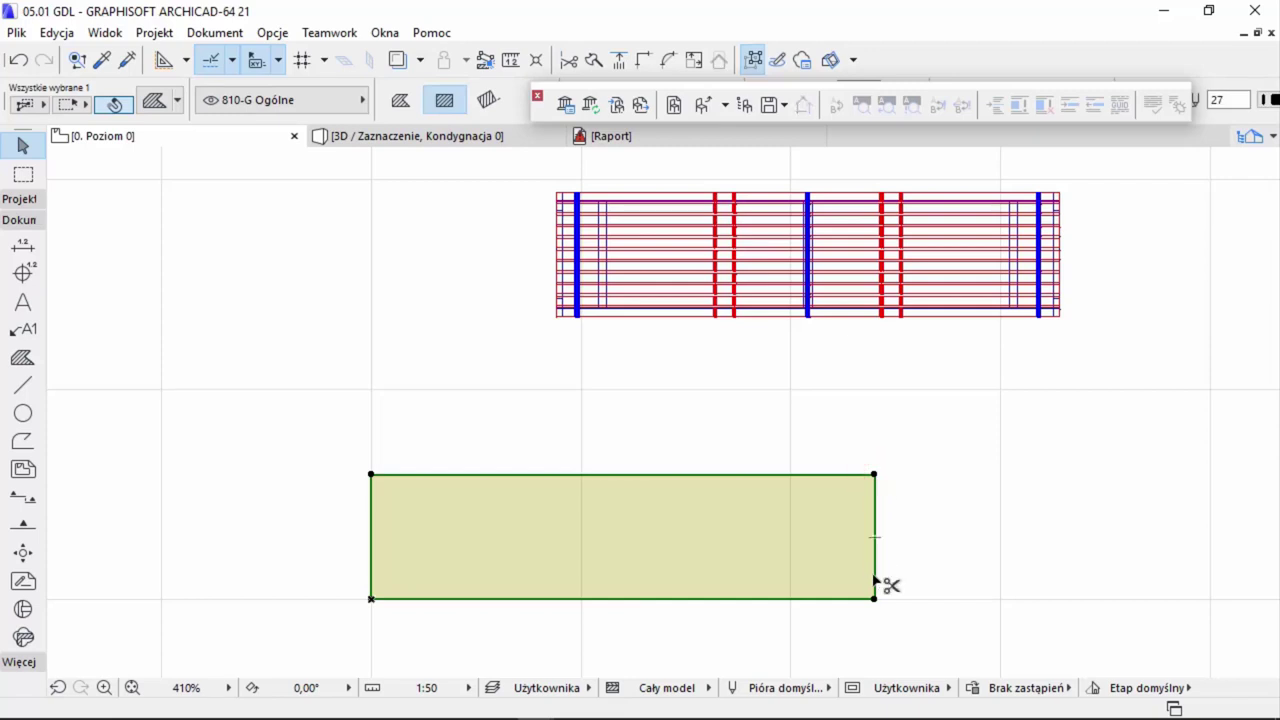
# - Move the fill rectangle by its corner point, then go to the File menu's library commands
pyautogui.hotkey('ctrl', 'd')
pyautogui.click(875, 599)
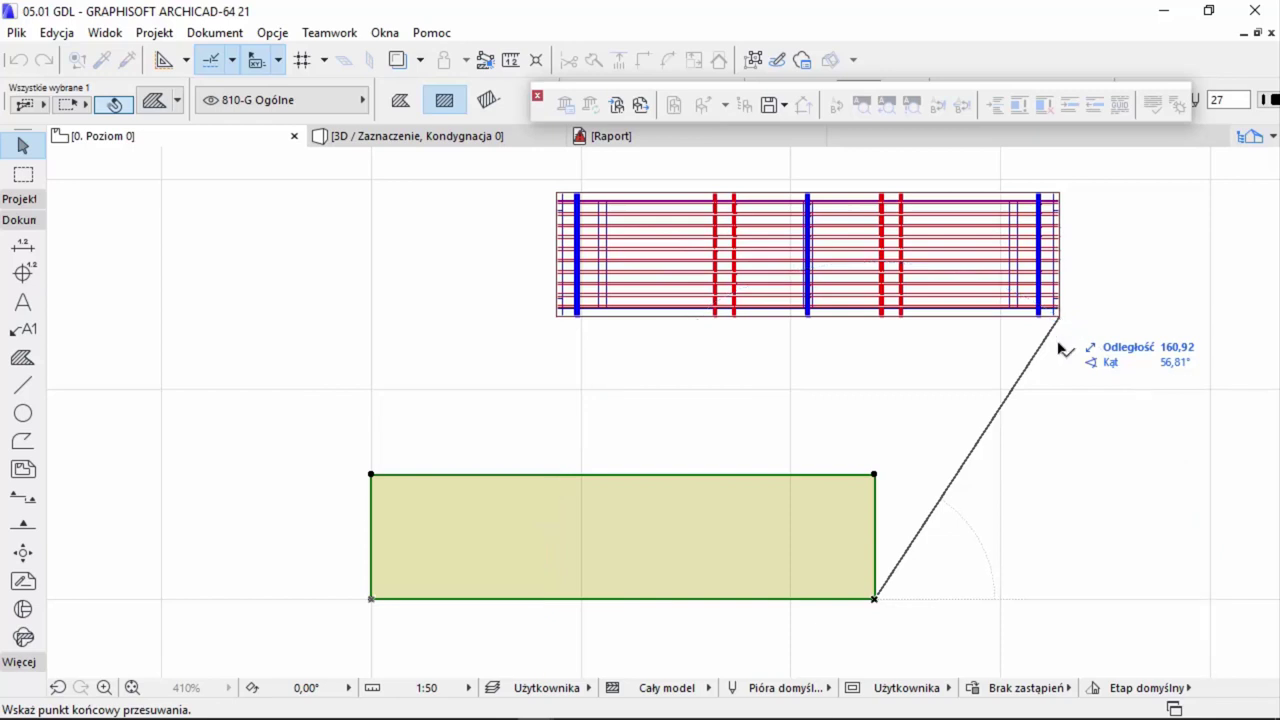
pyautogui.click(1060, 318)
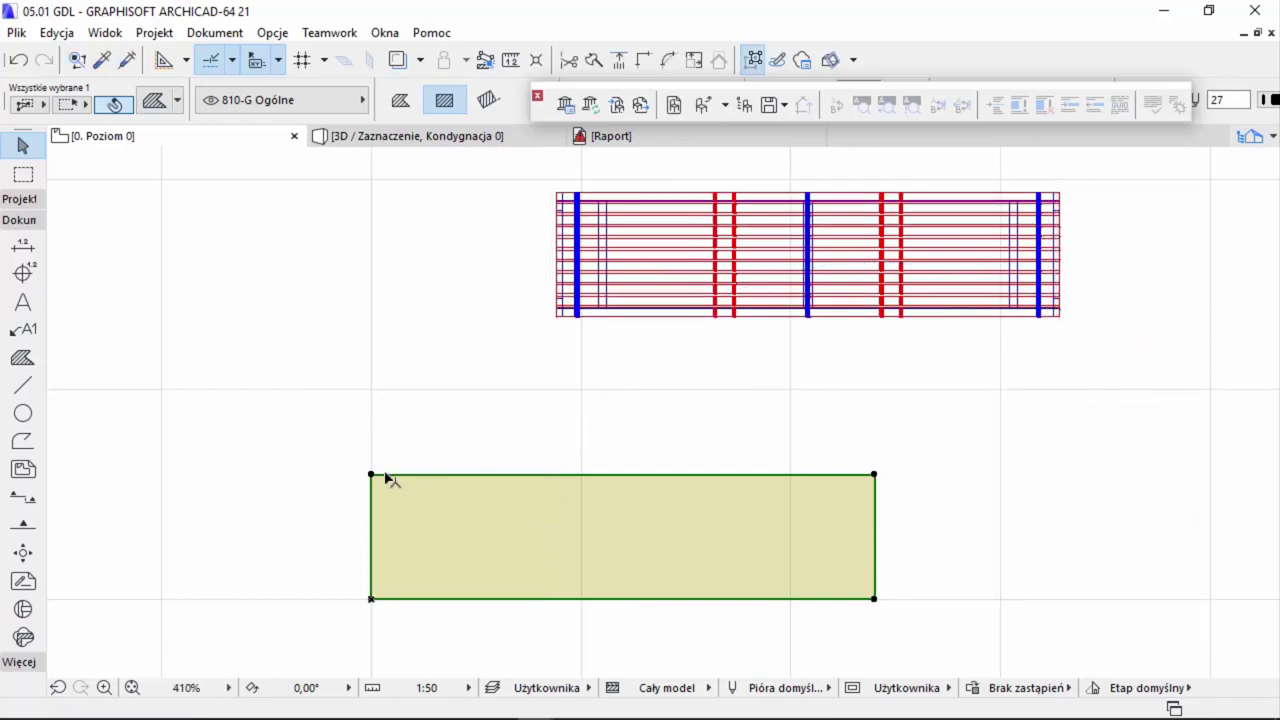
pyautogui.click(14, 33)
pyautogui.moveTo(80, 341)
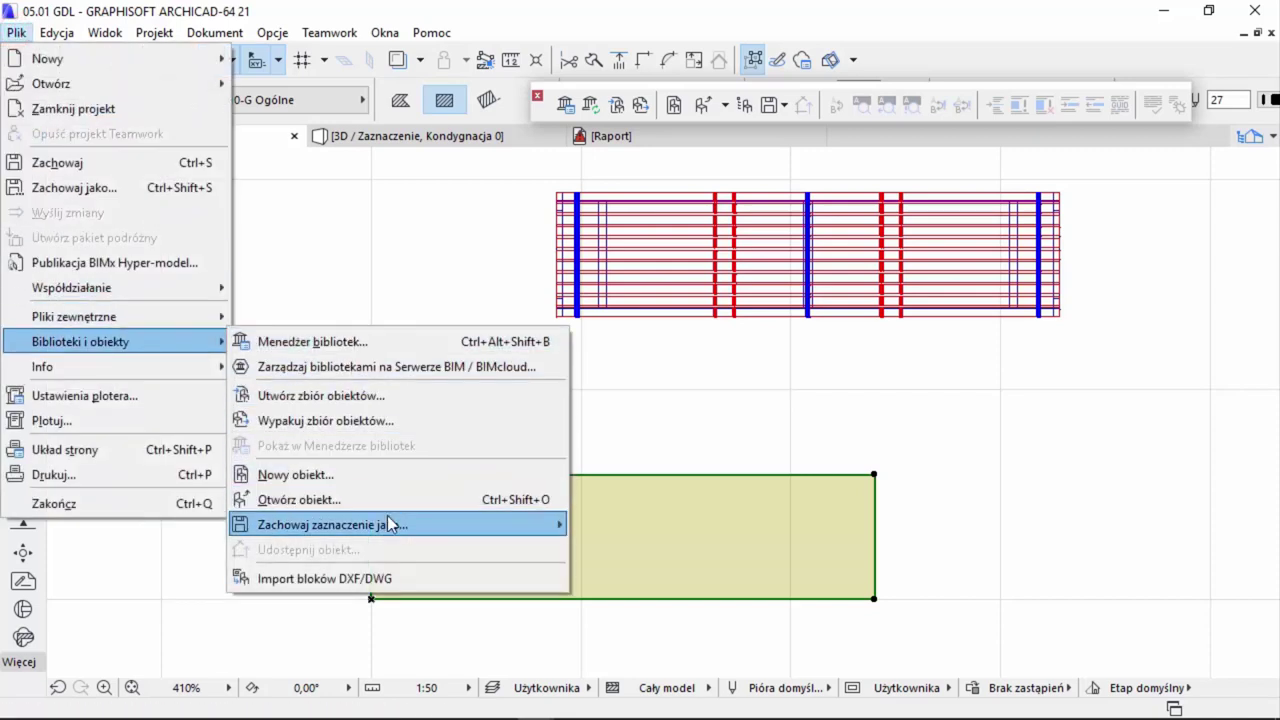
pyautogui.moveTo(333, 524)
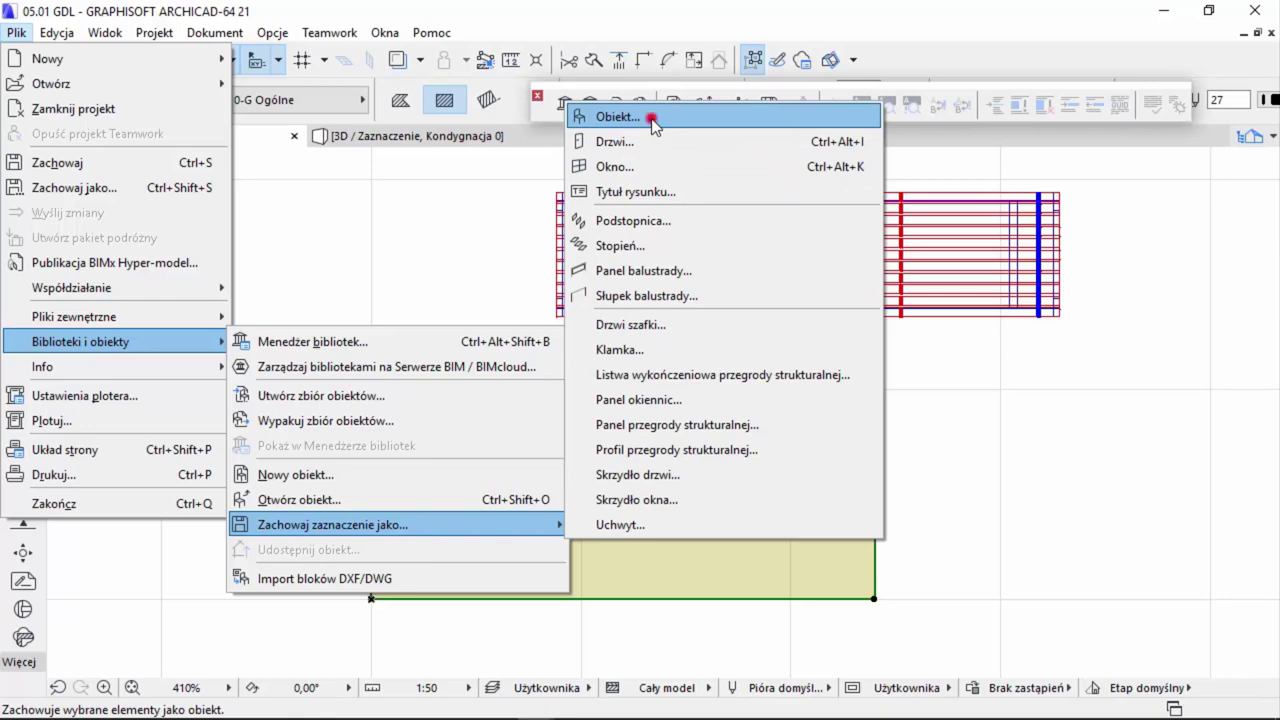
# - Save the selected rectangle as a new object named 2d in the embedded library with default fill and pen
pyautogui.click(651, 118)
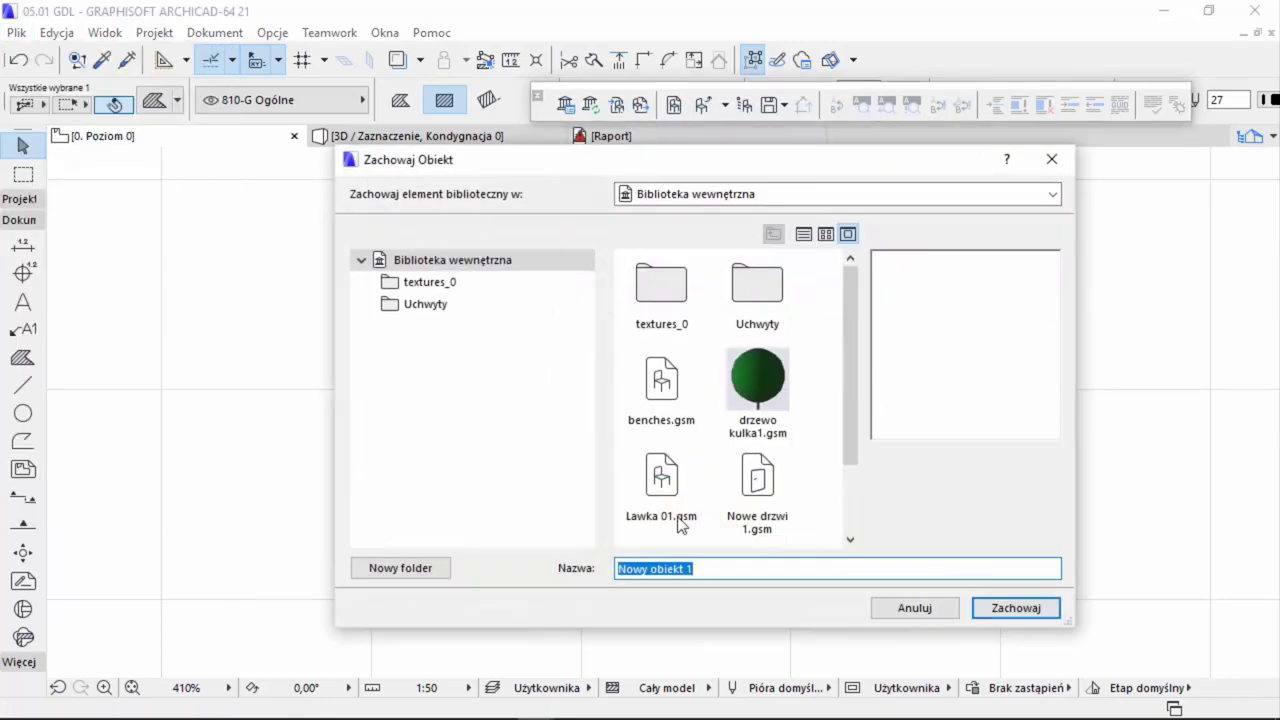
pyautogui.write('2d')
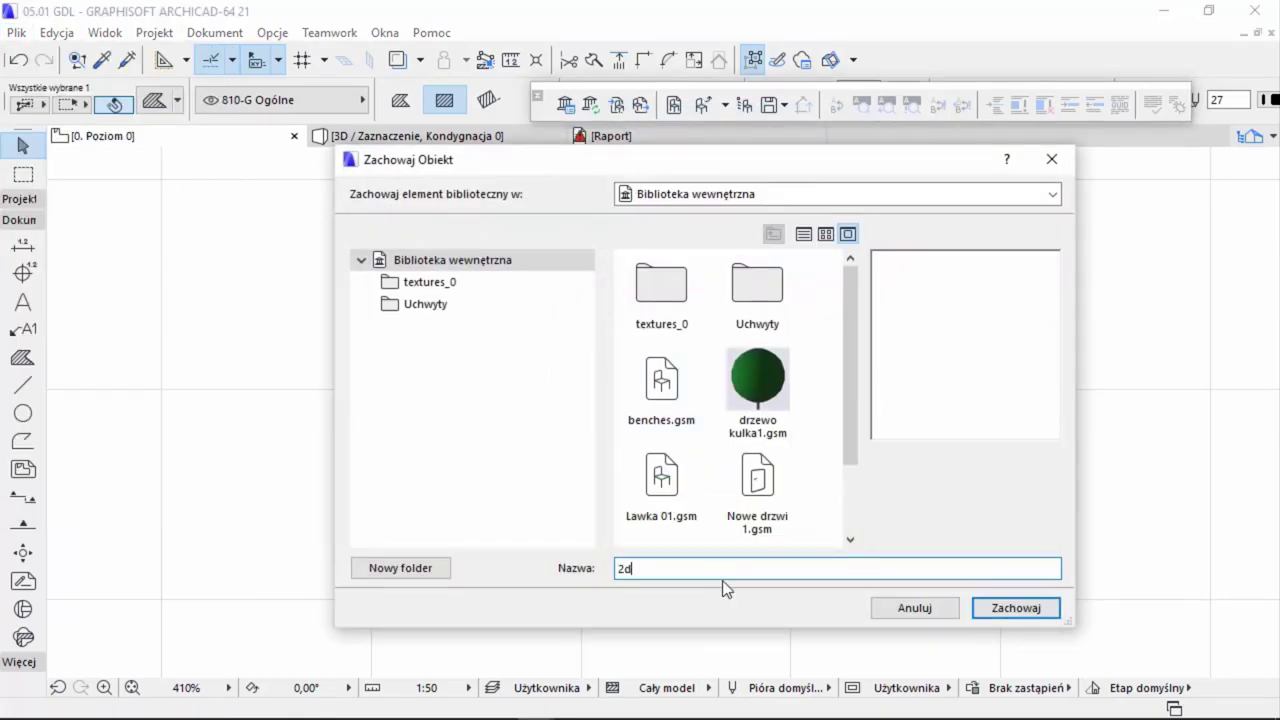
pyautogui.click(1030, 608)
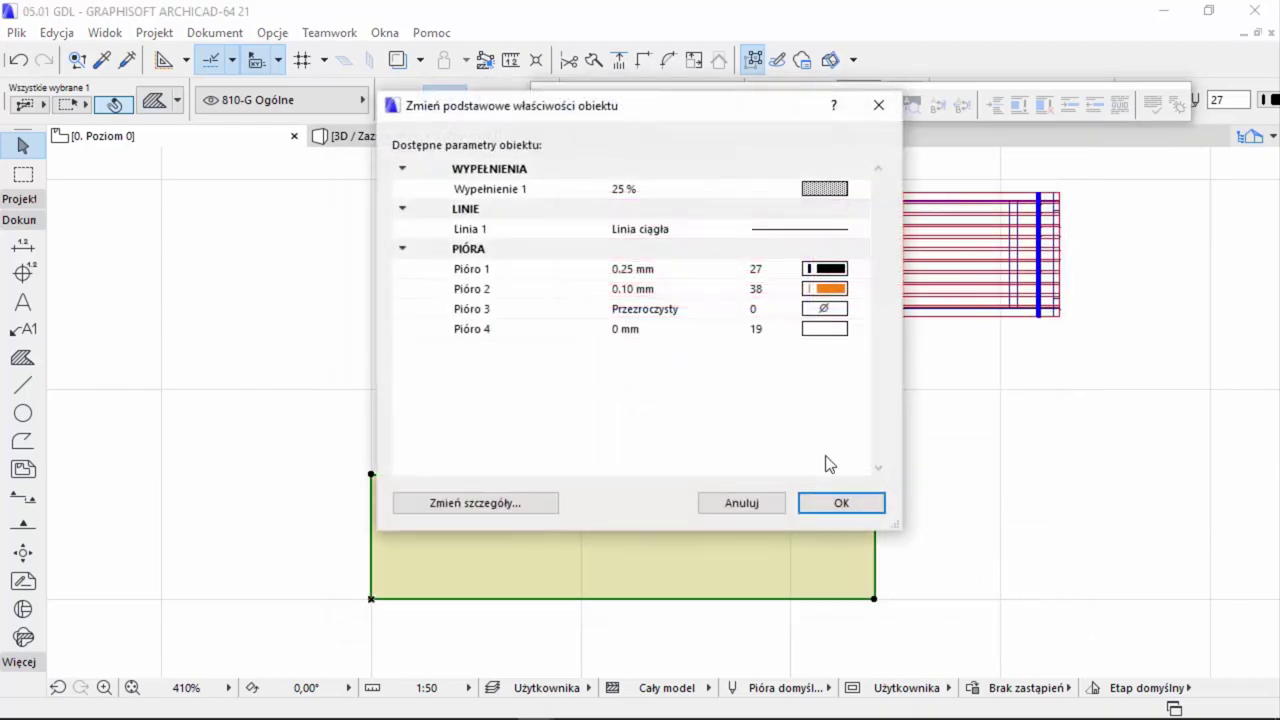
pyautogui.click(860, 502)
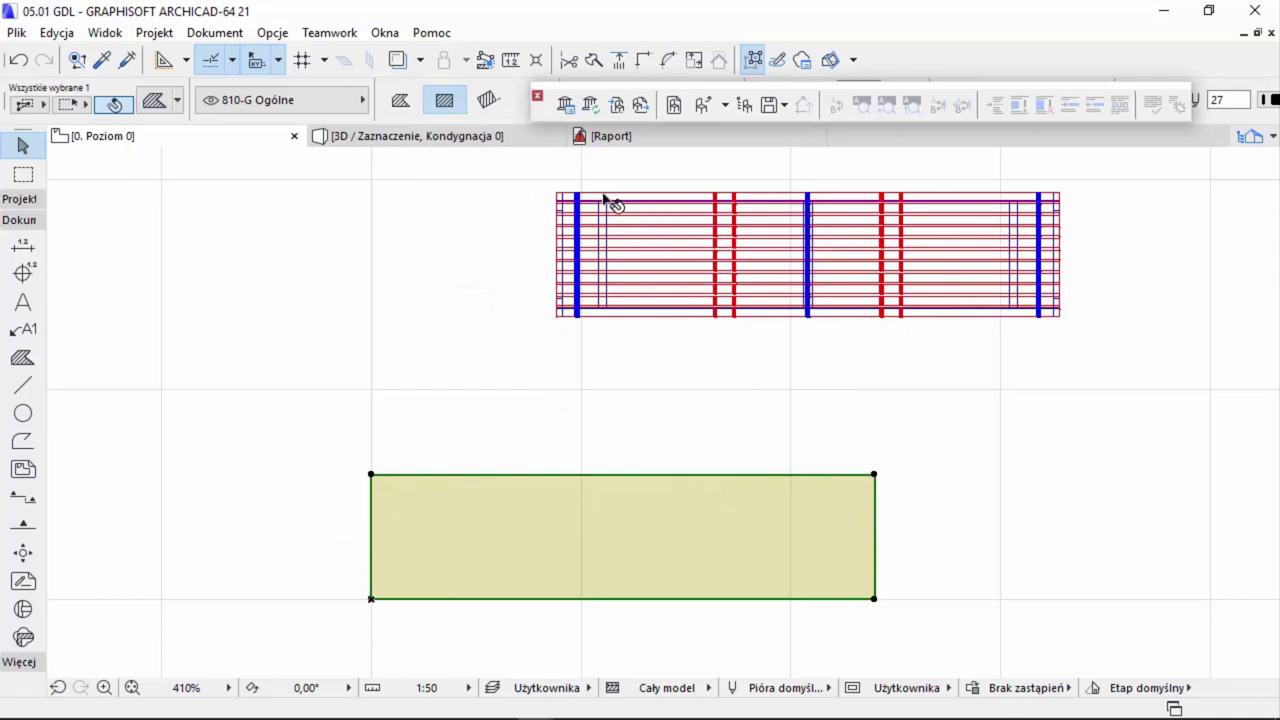
# - Open the 2d object from the embedded library and show its 2D script
pyautogui.click(704, 106)
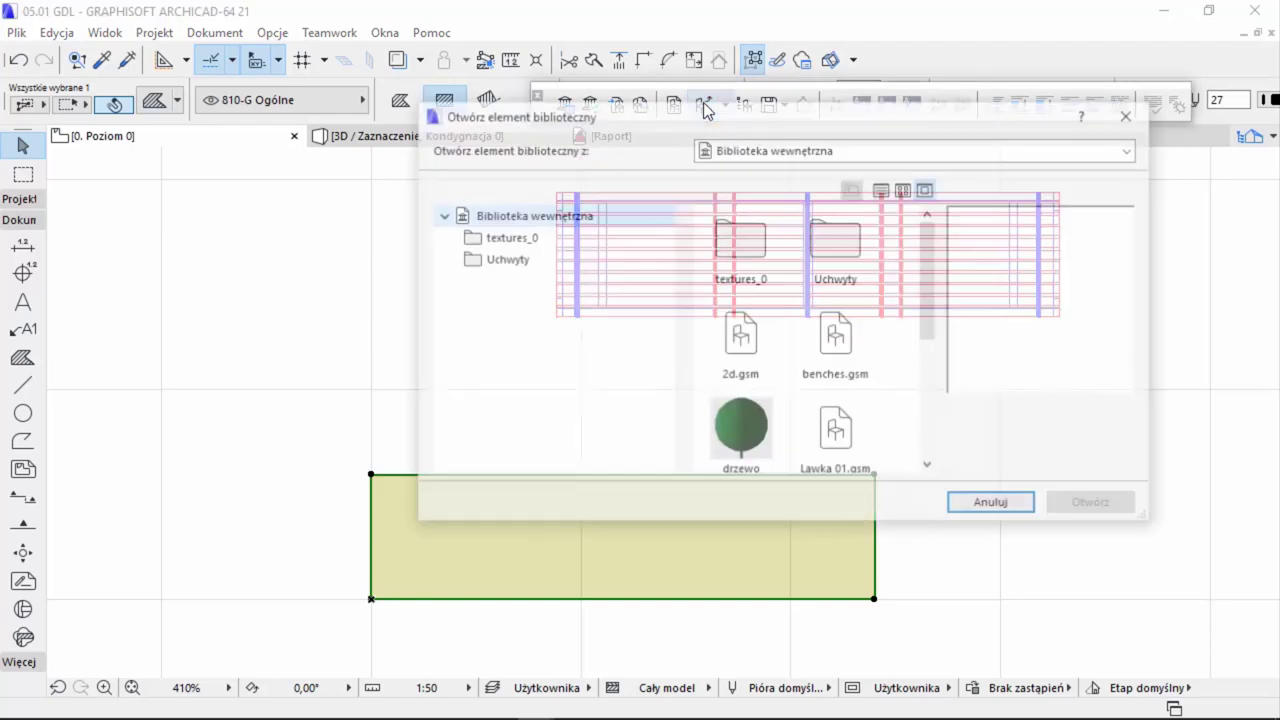
pyautogui.doubleClick(737, 328)
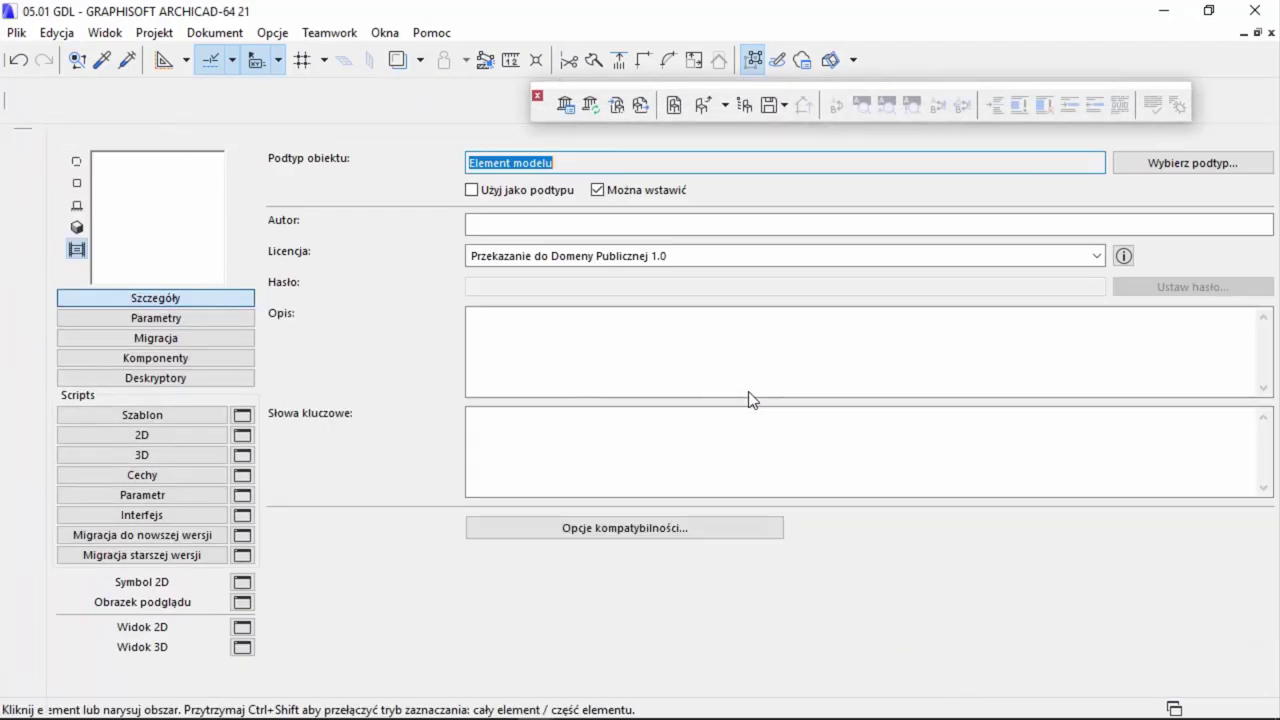
pyautogui.click(175, 435)
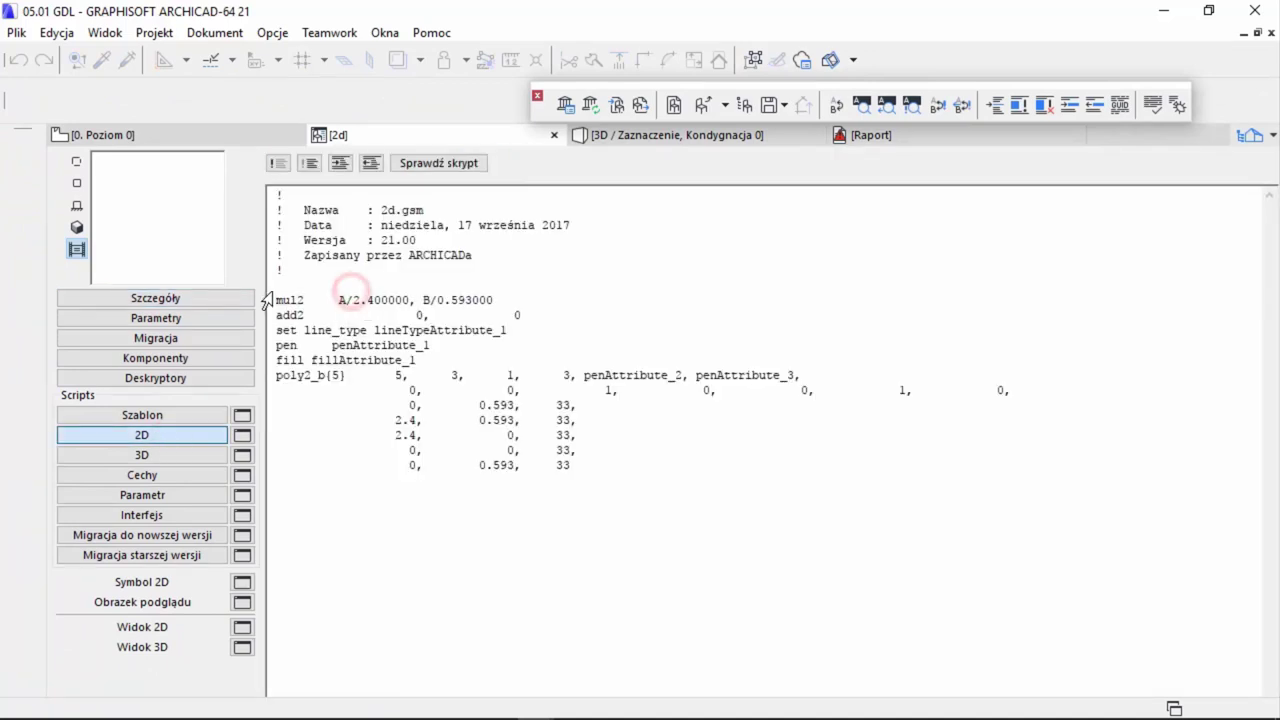
# - Copy the 2D drawing code from mul2 to the end, then close the 2d editor
pyautogui.moveTo(278, 300); pyautogui.dragTo(593, 491)
pyautogui.hotkey('ctrl', 'c')
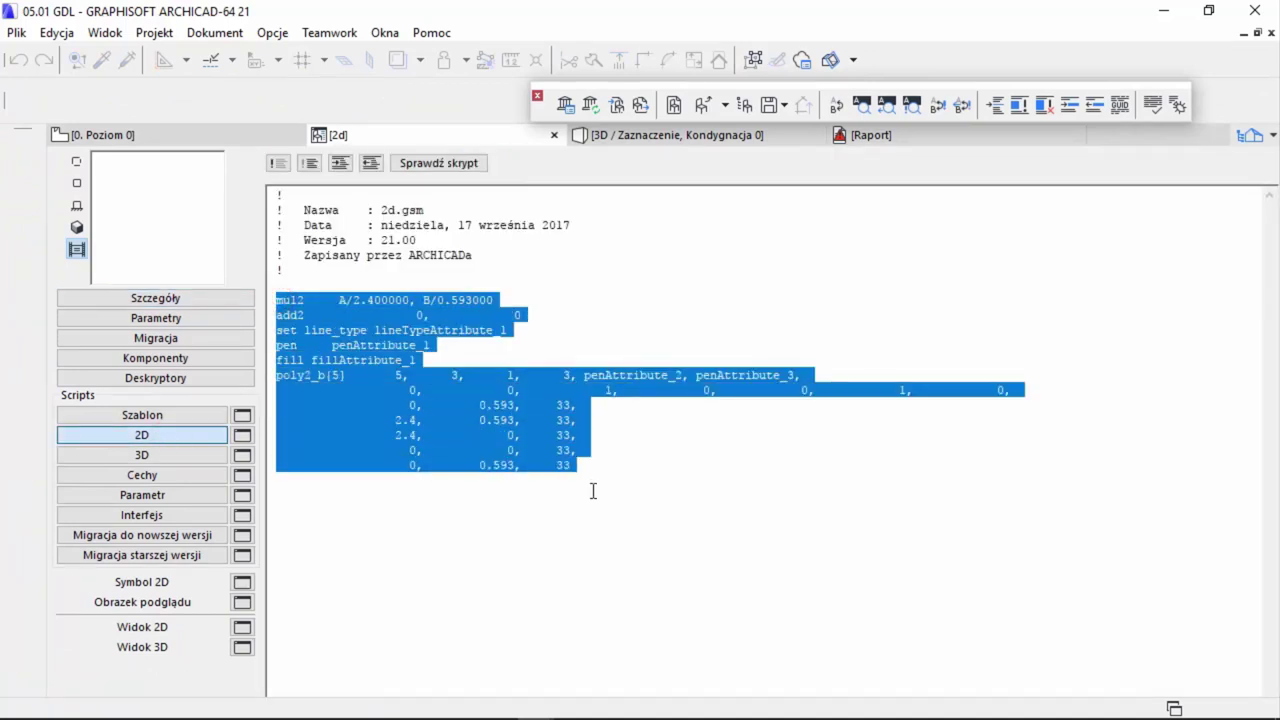
pyautogui.click(181, 453)
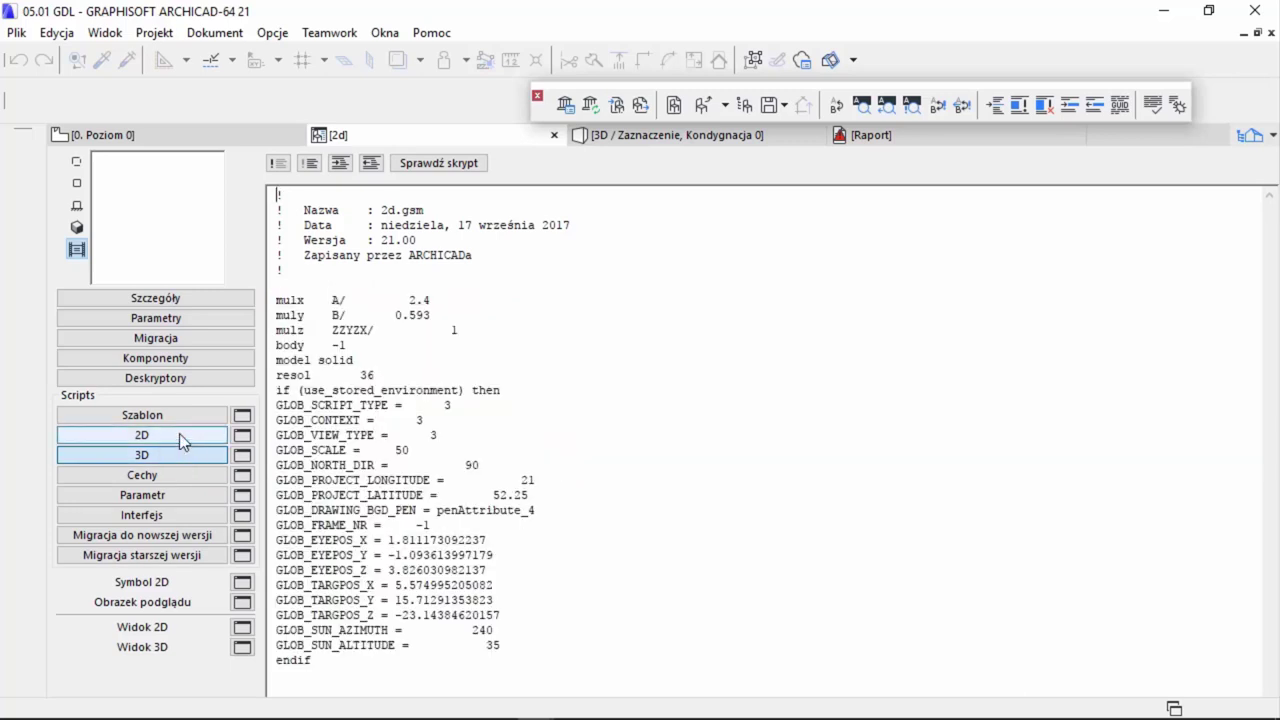
pyautogui.click(179, 433)
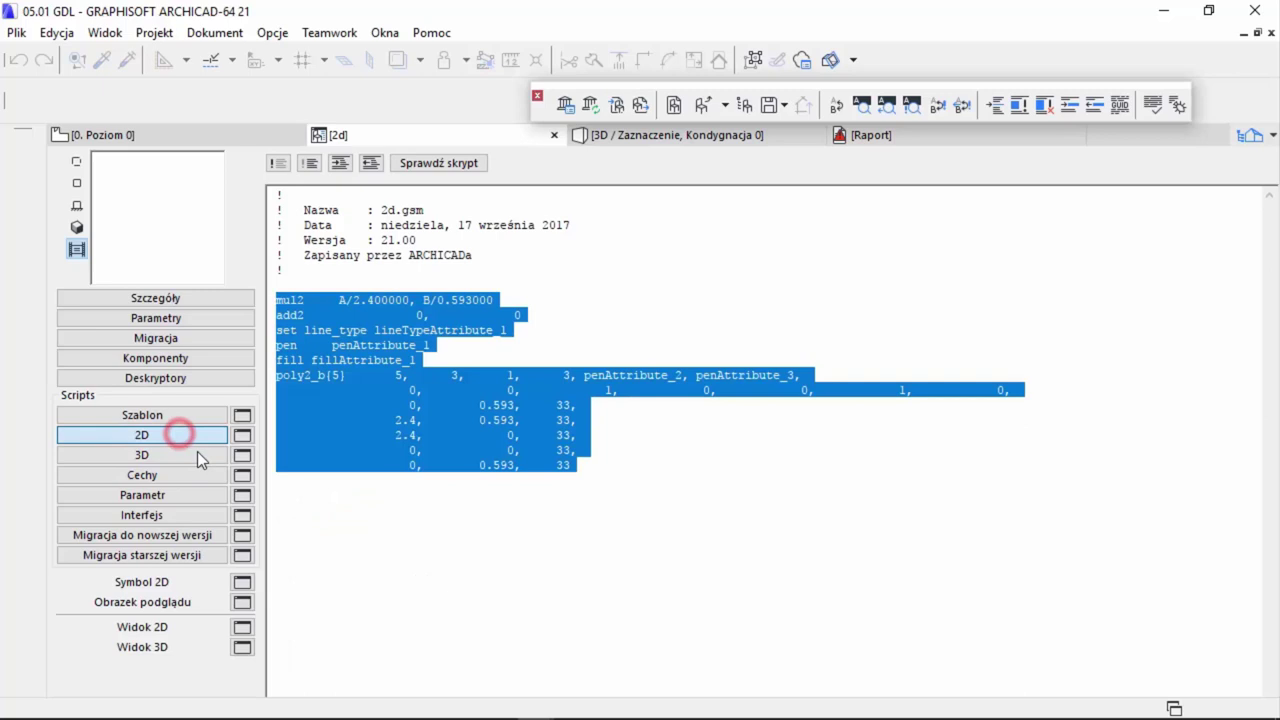
pyautogui.click(617, 460)
pyautogui.moveTo(577, 466); pyautogui.dragTo(273, 302)
pyautogui.click(554, 134)
pyautogui.click(545, 190)
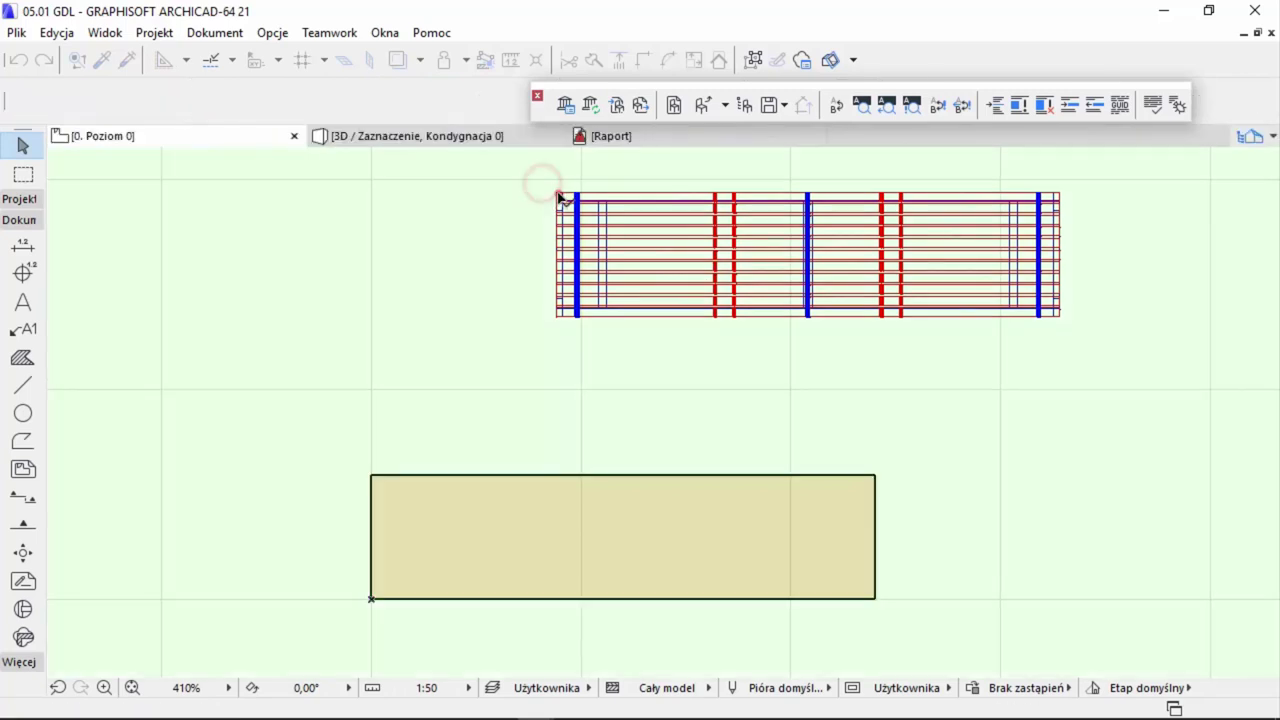
# - Select the Lawka 01 bench and bring up its 2D script in the GDL editor
pyautogui.click(560, 196)
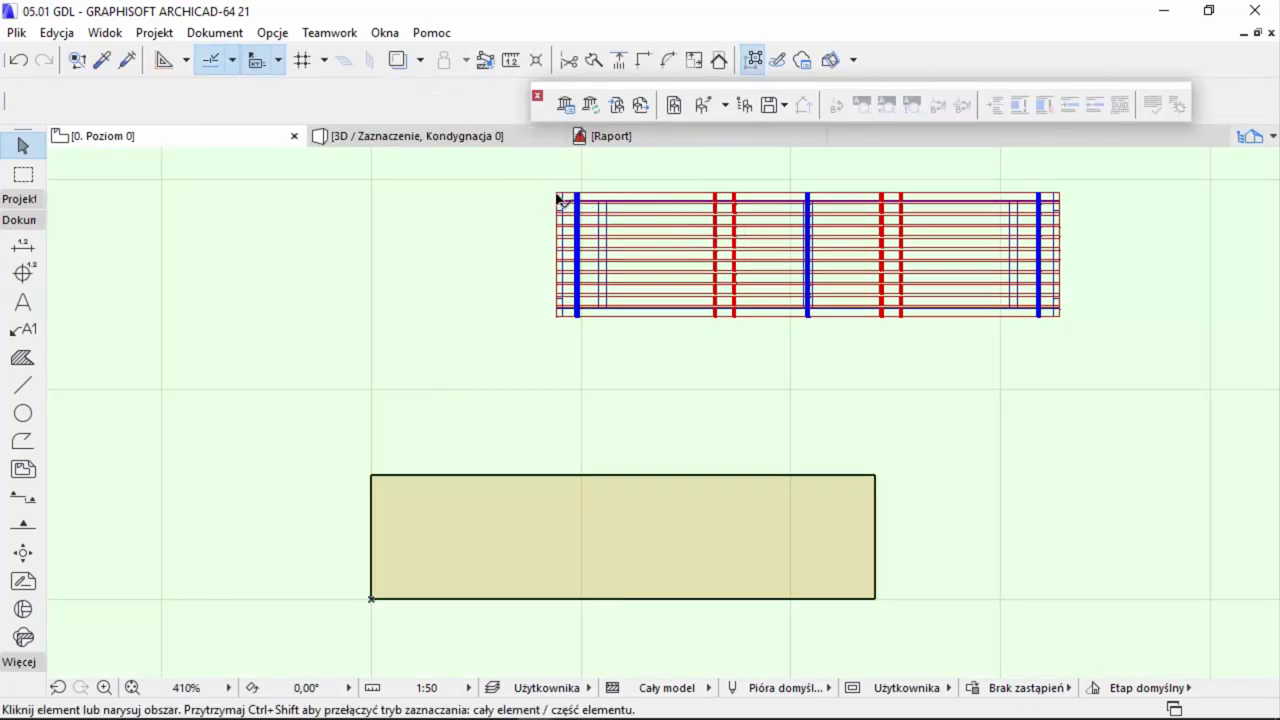
pyautogui.click(556, 193)
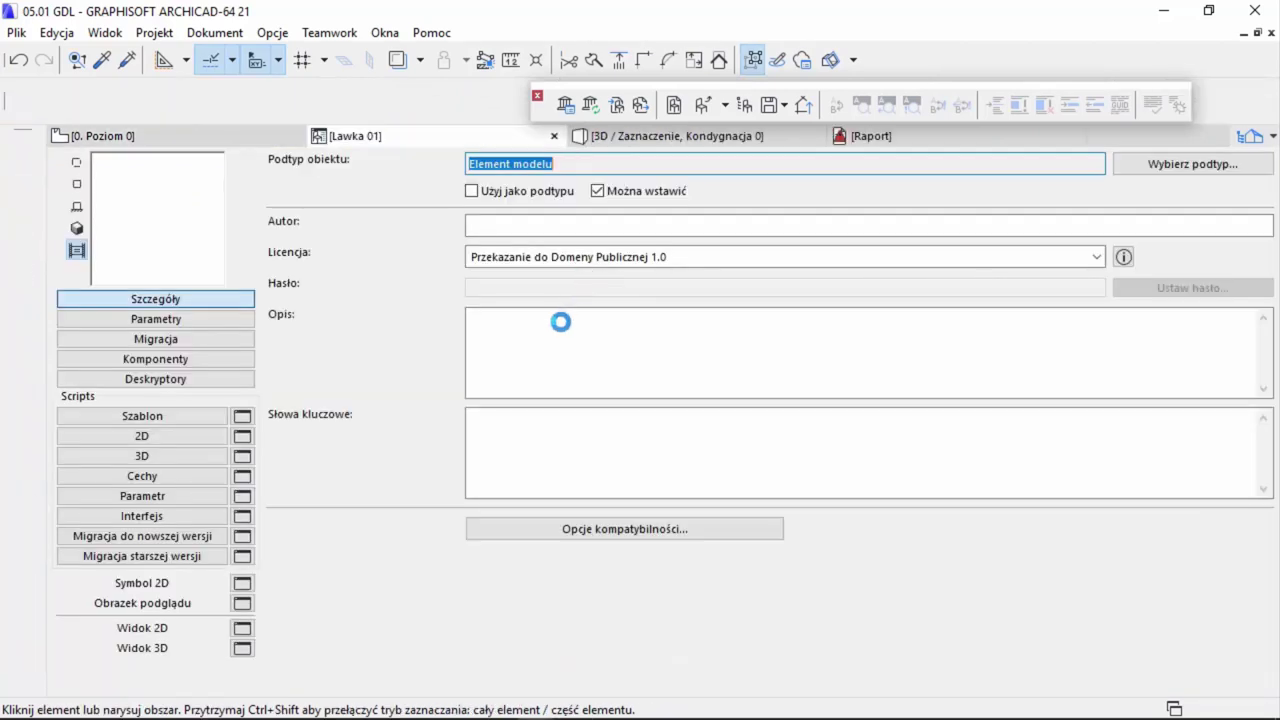
pyautogui.click(177, 437)
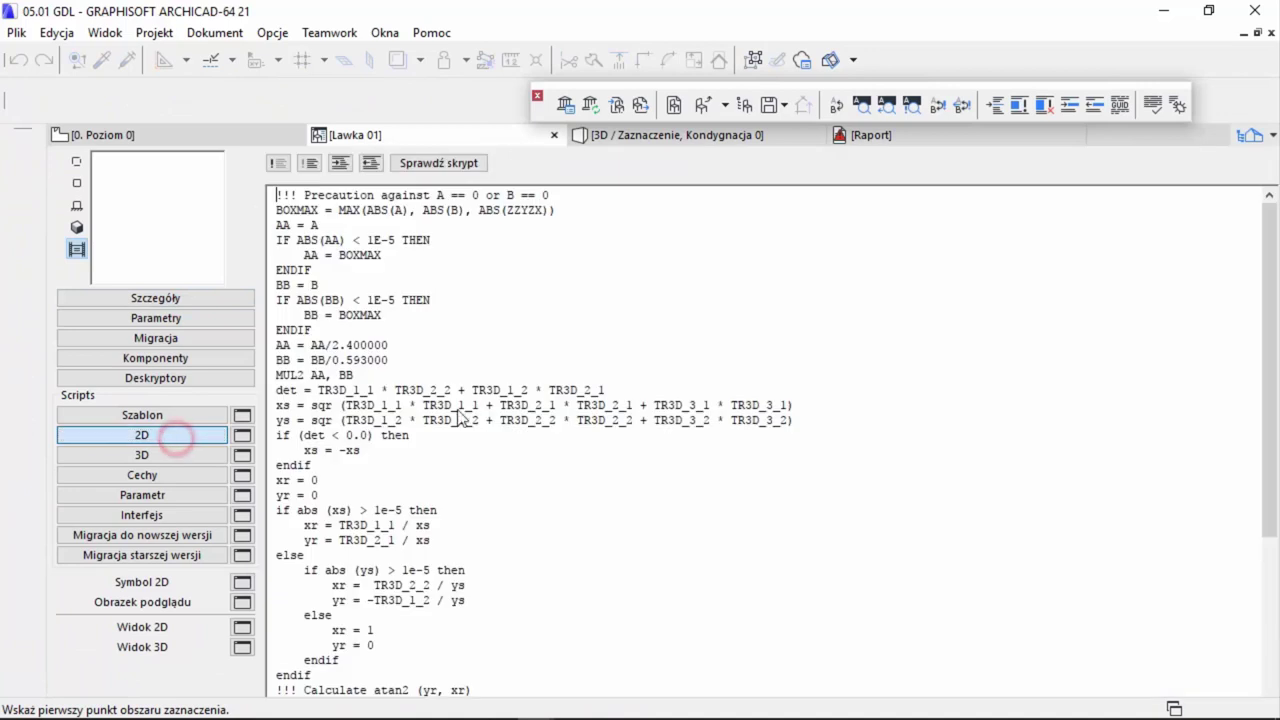
pyautogui.click(500, 524)
# - Replace the bench's entire 2D script with the copied mul2/poly2_b rectangle code and close the editor
pyautogui.hotkey('ctrl', 'a')
pyautogui.press('Delete')
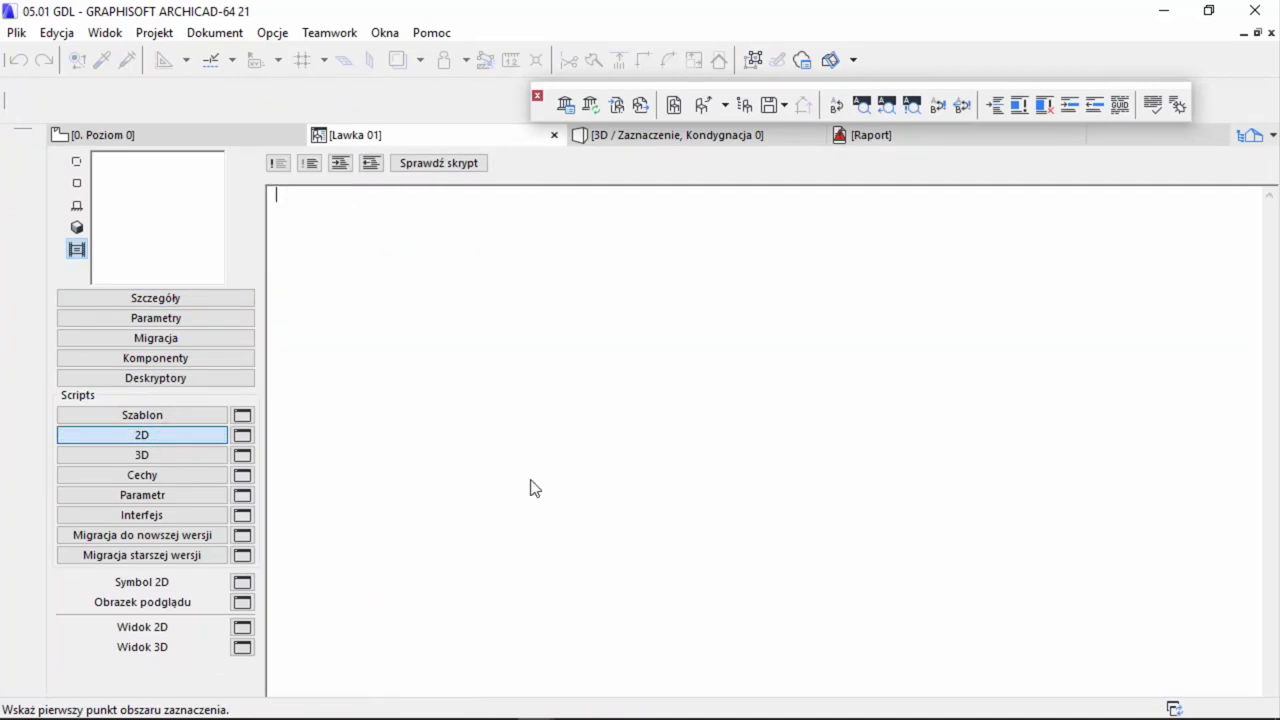
pyautogui.hotkey('ctrl', 'v')
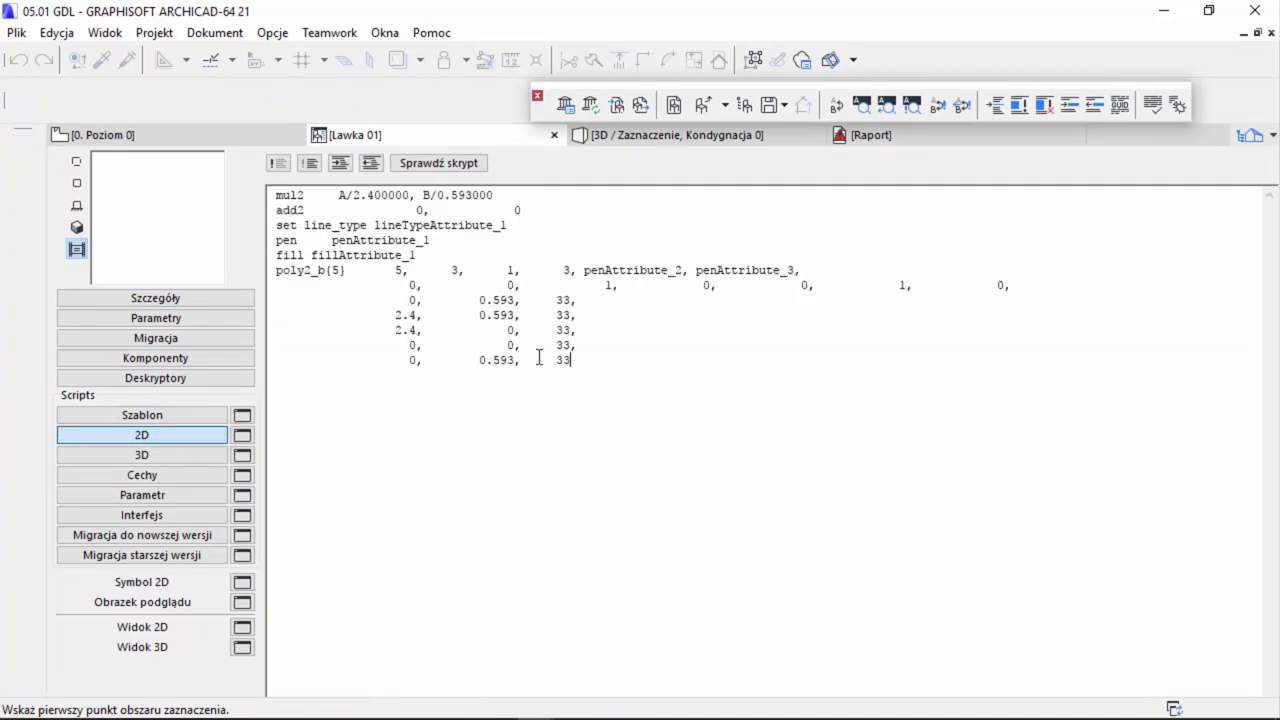
pyautogui.click(591, 360)
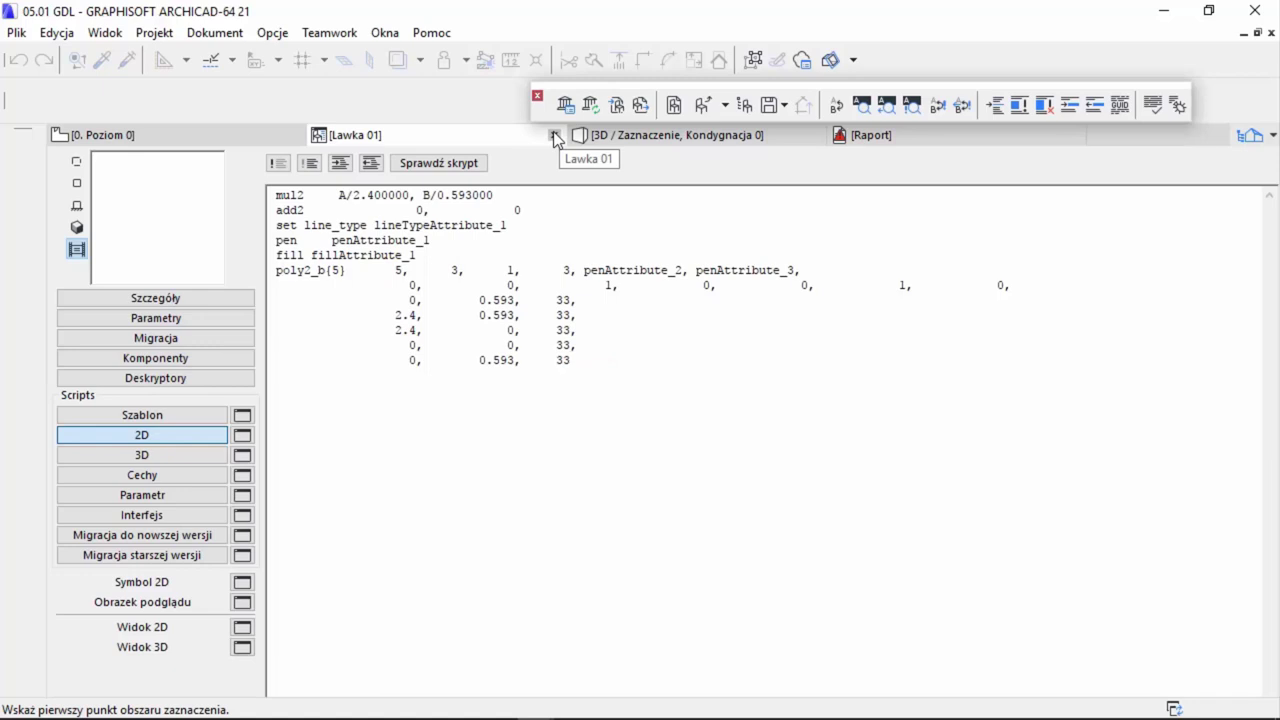
pyautogui.click(175, 318)
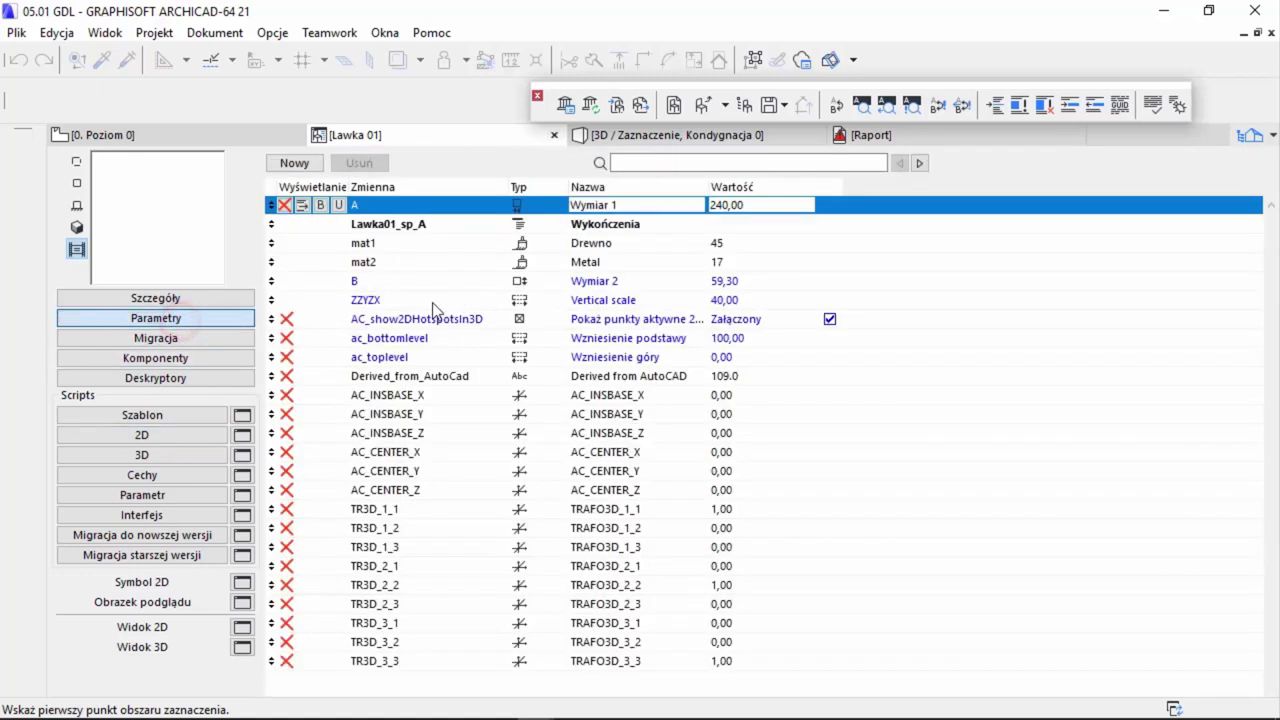
pyautogui.click(555, 138)
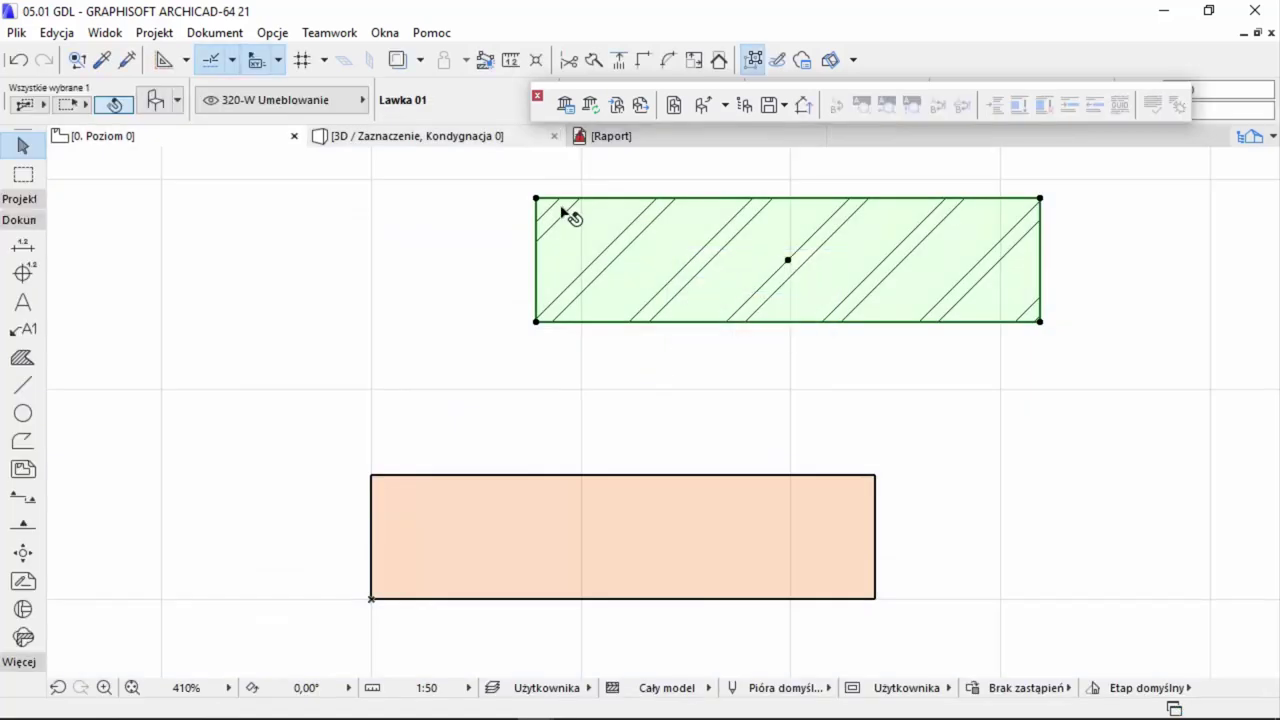
# - Keep the bench's fillAttribute_1 as Podwójny szraf 1:4 in its Object Settings and confirm
pyautogui.moveTo(780, 340)
pyautogui.mouseDown(button='middle')
pyautogui.moveTo(746, 337)
pyautogui.moveTo(743, 357)
pyautogui.mouseUp(button='middle')
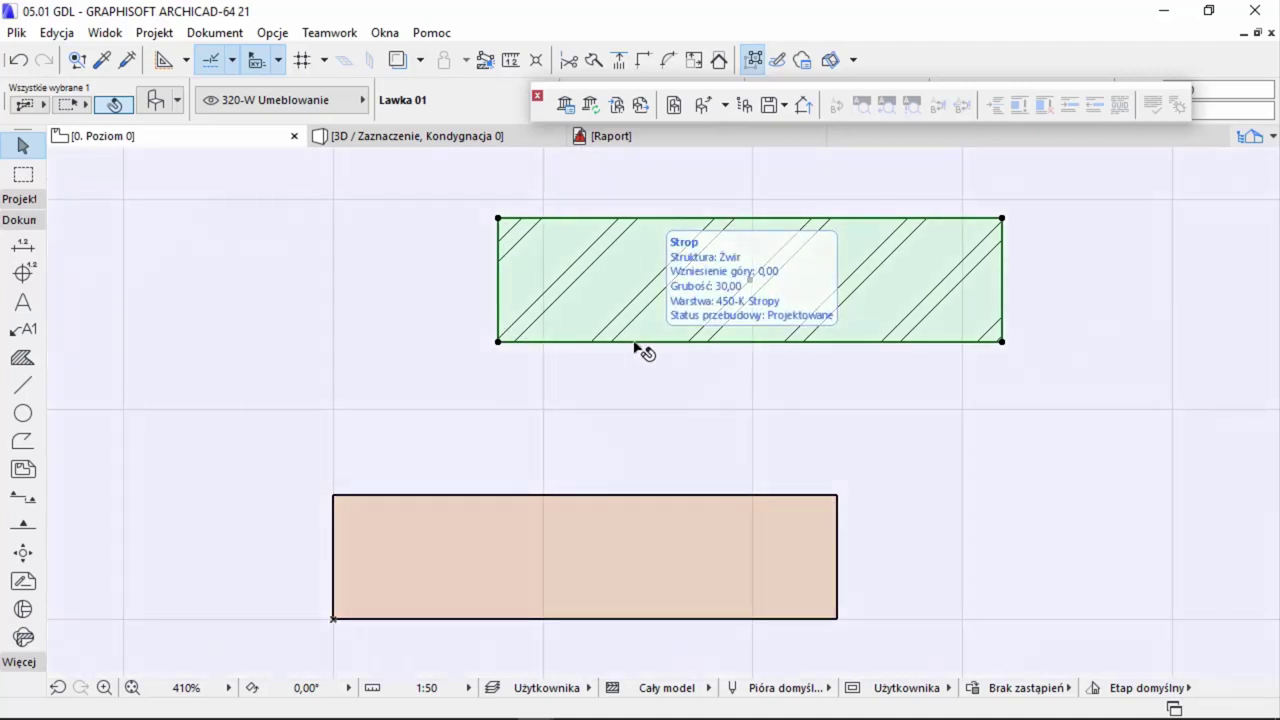
pyautogui.hotkey('ctrl', 't')
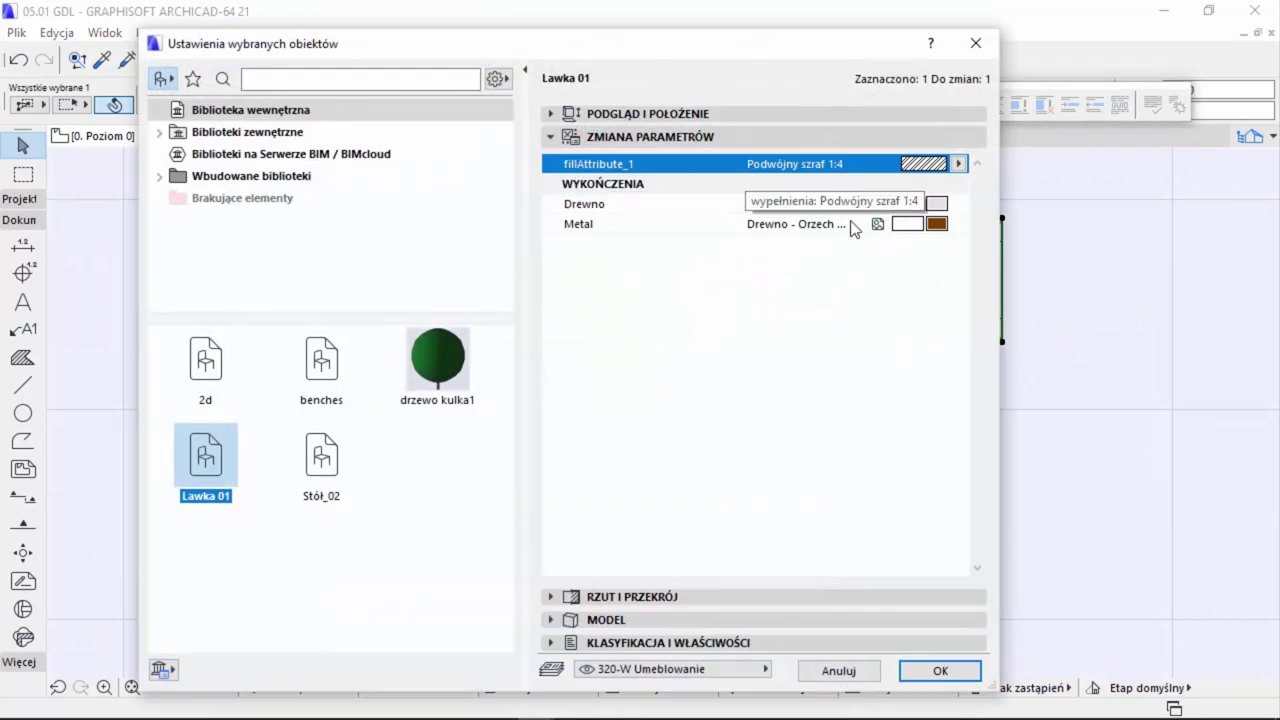
pyautogui.click(958, 165)
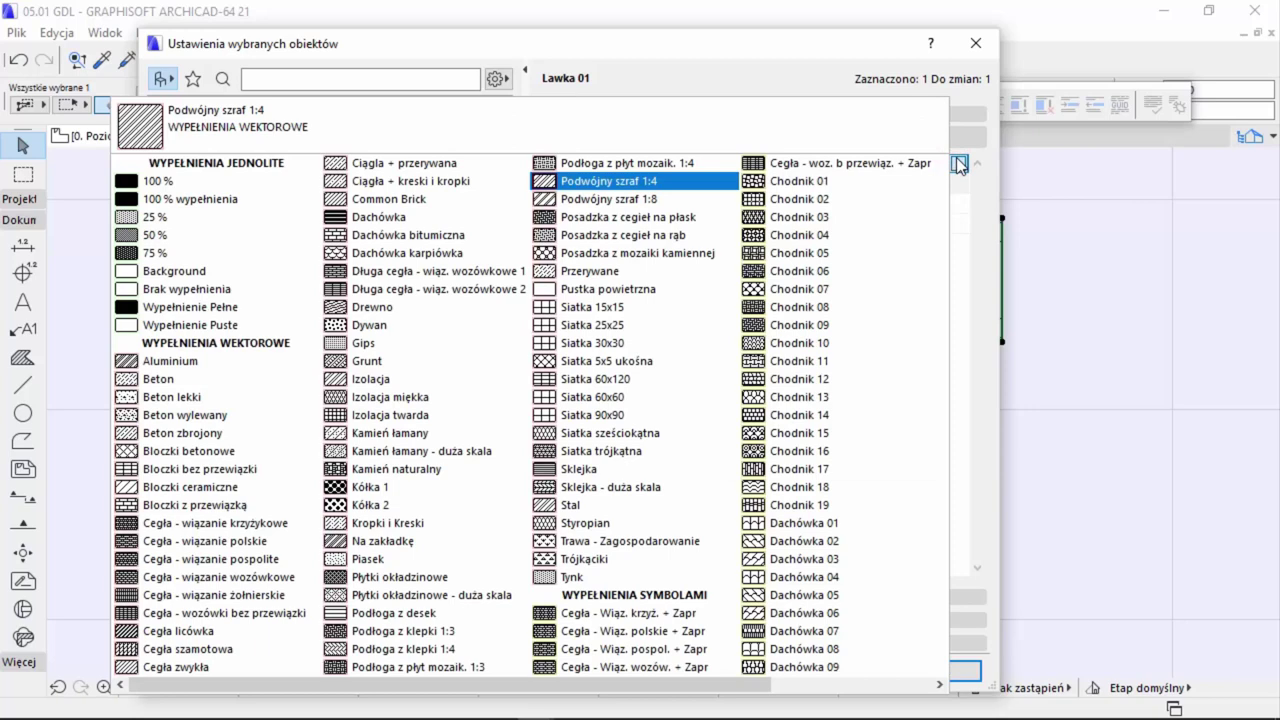
pyautogui.click(958, 165)
pyautogui.press('Return')
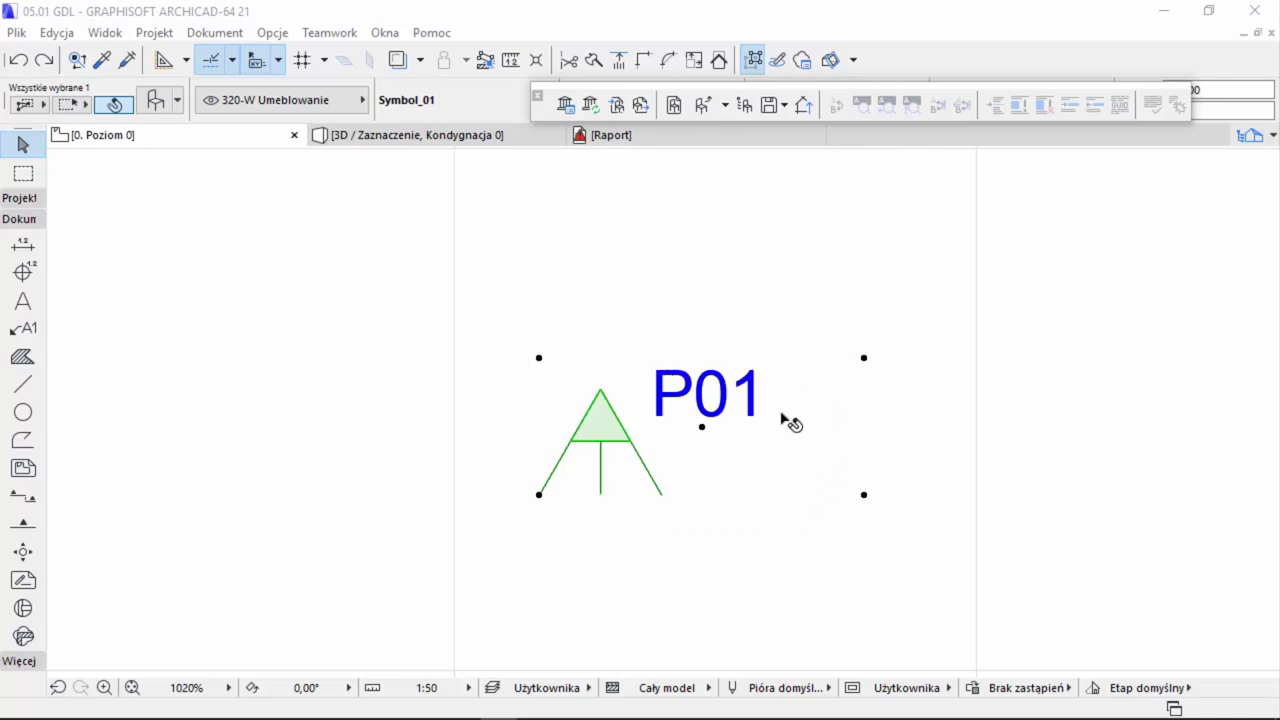
# - Zoom in on the P01 symbol and open Symbol_01 with Ctrl+Shift+O
pyautogui.scroll(1, 790, 422)
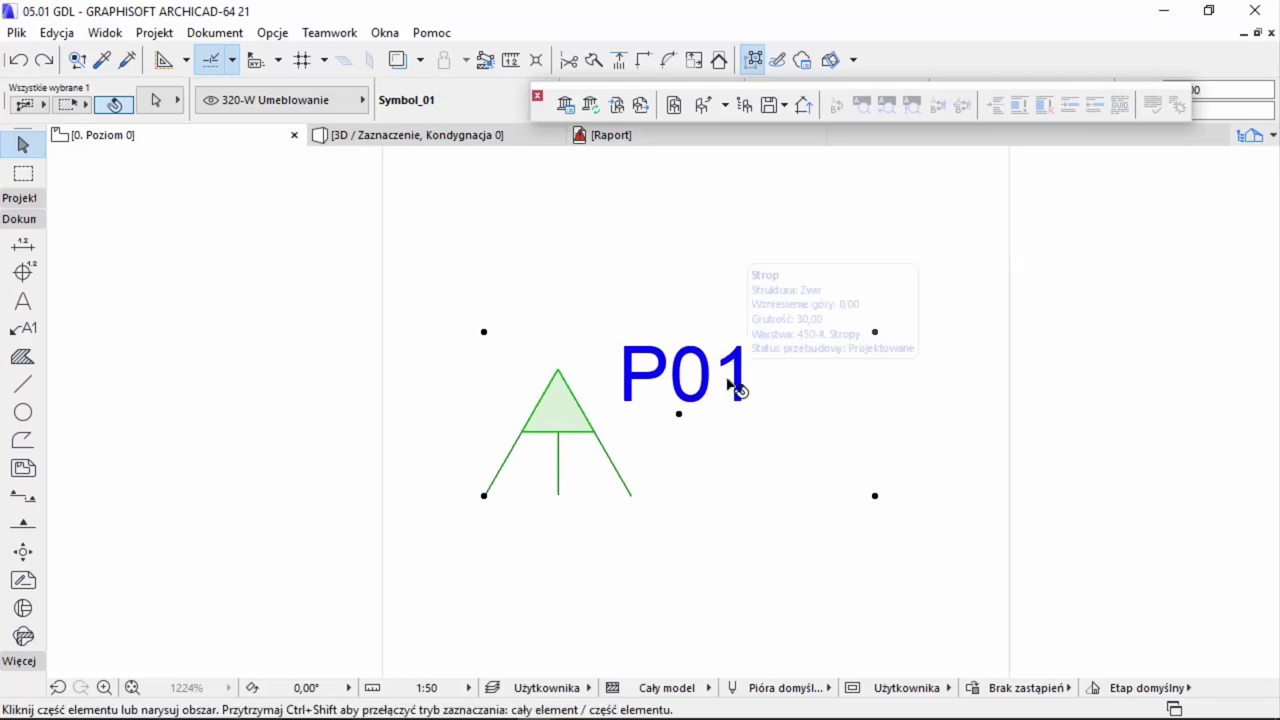
pyautogui.hotkey('ctrl', 'shift', 'o')
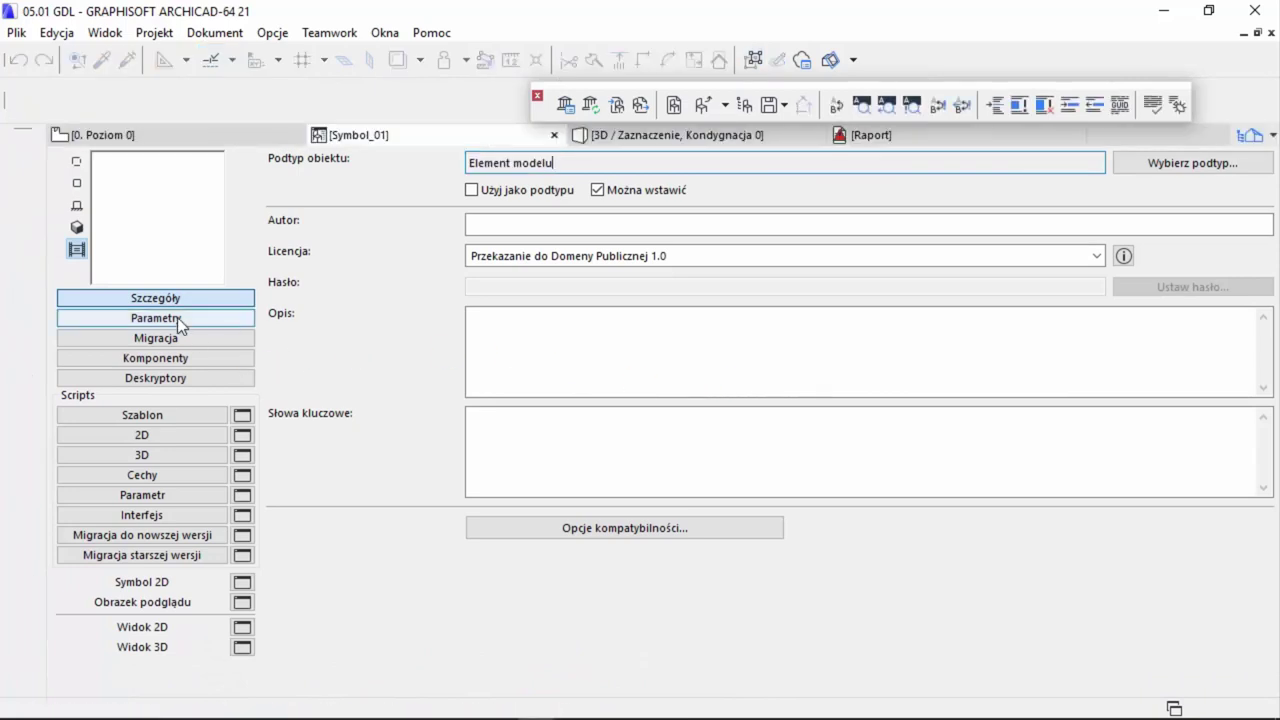
# - Add a new Abc (Text) type parameter to Symbol_01
pyautogui.click(177, 318)
pyautogui.click(298, 164)
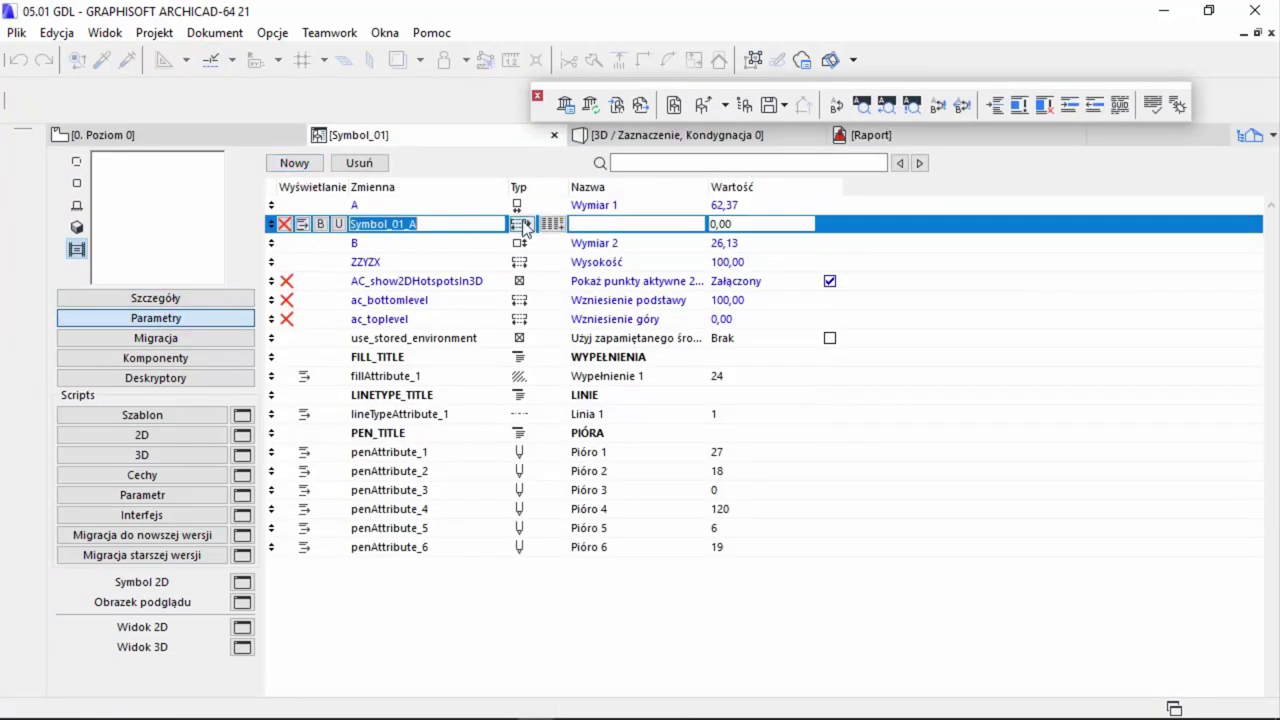
pyautogui.click(522, 224)
pyautogui.click(668, 186)
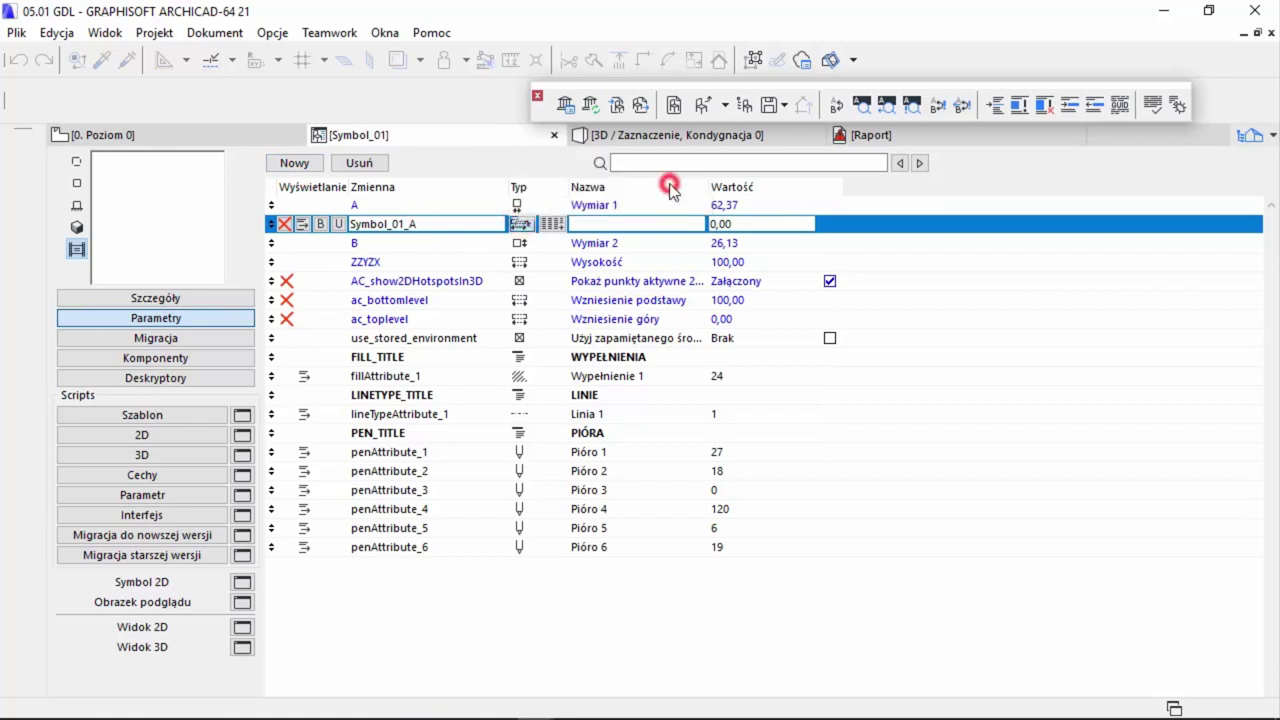
pyautogui.click(522, 224)
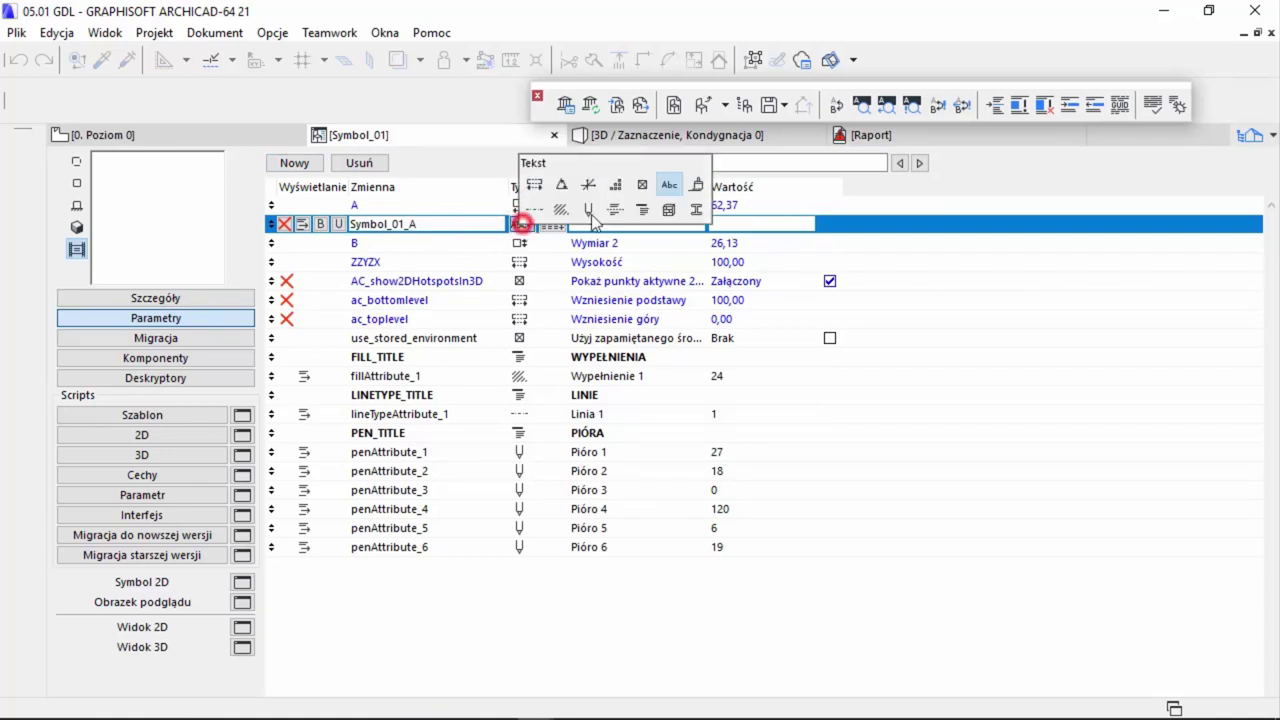
pyautogui.click(669, 185)
# - Name the parameter Własny tekst with variable Symbol_01_A
pyautogui.moveTo(441, 229); pyautogui.dragTo(342, 228)
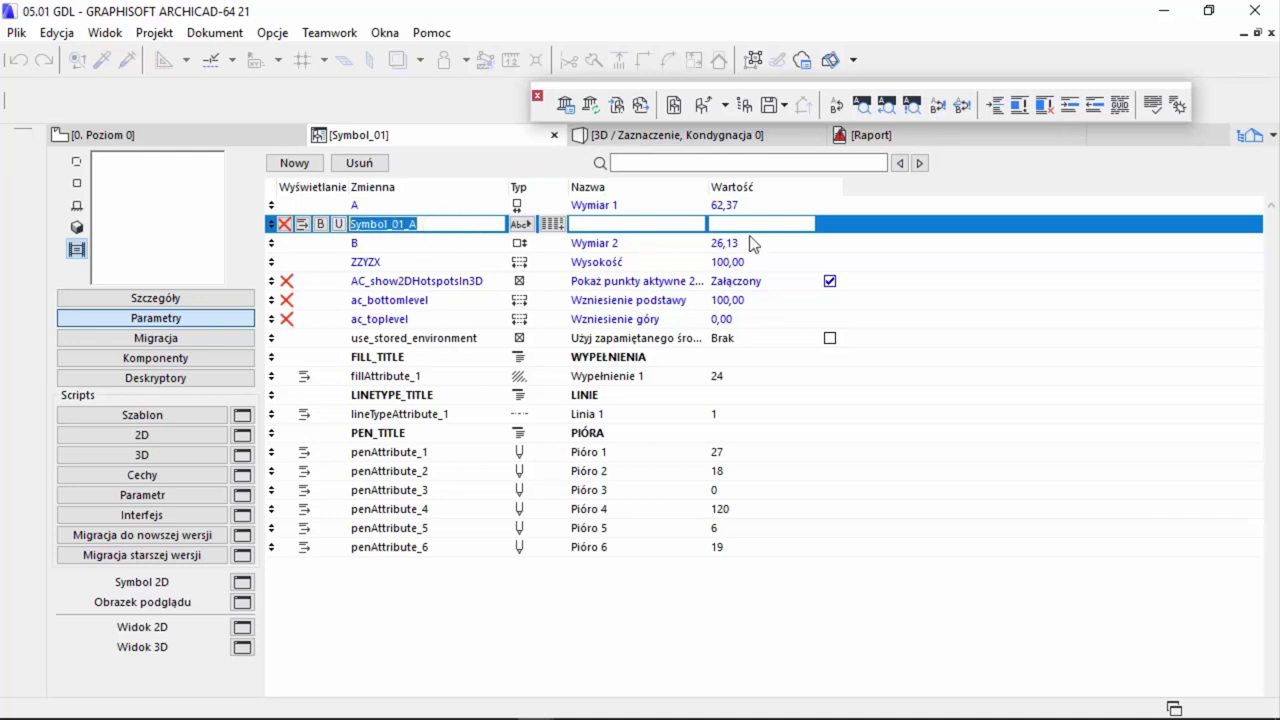
pyautogui.click(670, 220)
pyautogui.write('Własny tekst')
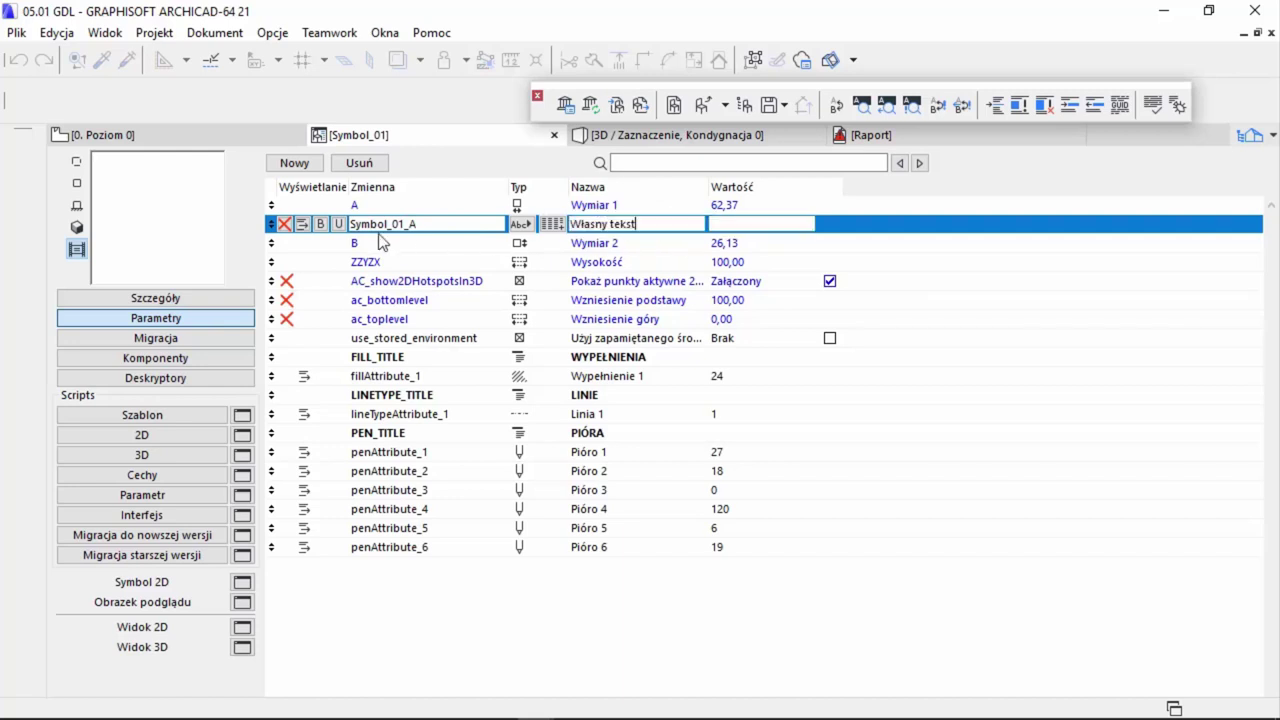
pyautogui.click(435, 224)
pyautogui.doubleClick(435, 224)
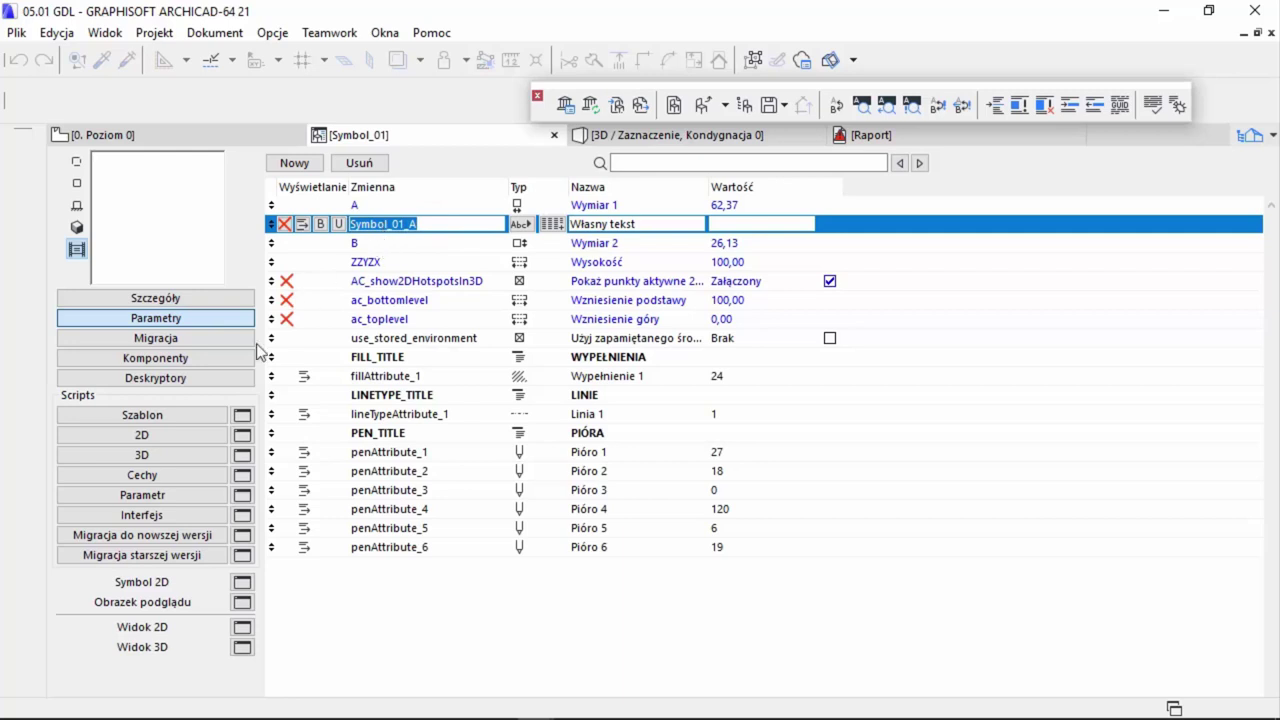
pyautogui.click(179, 435)
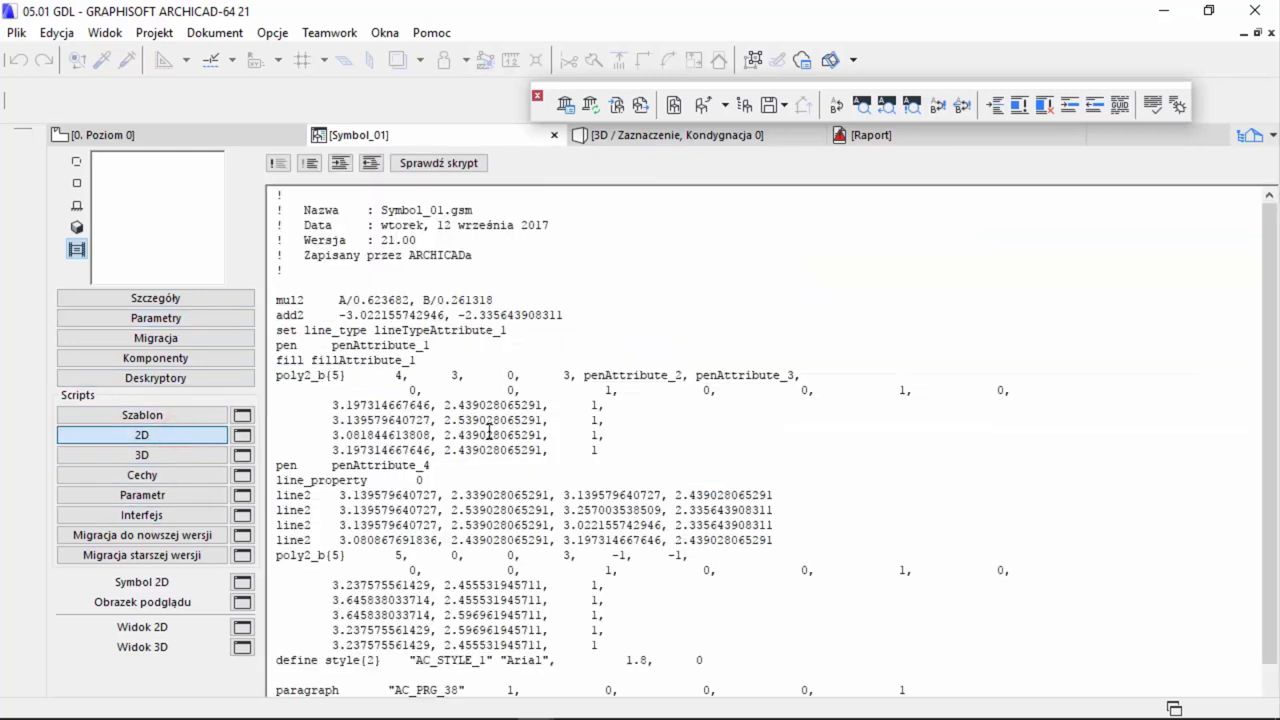
# - Replace the fixed "P01" string in the 2D script with Symbol_01_A and close the editor
pyautogui.scroll(-2, 500, 470)
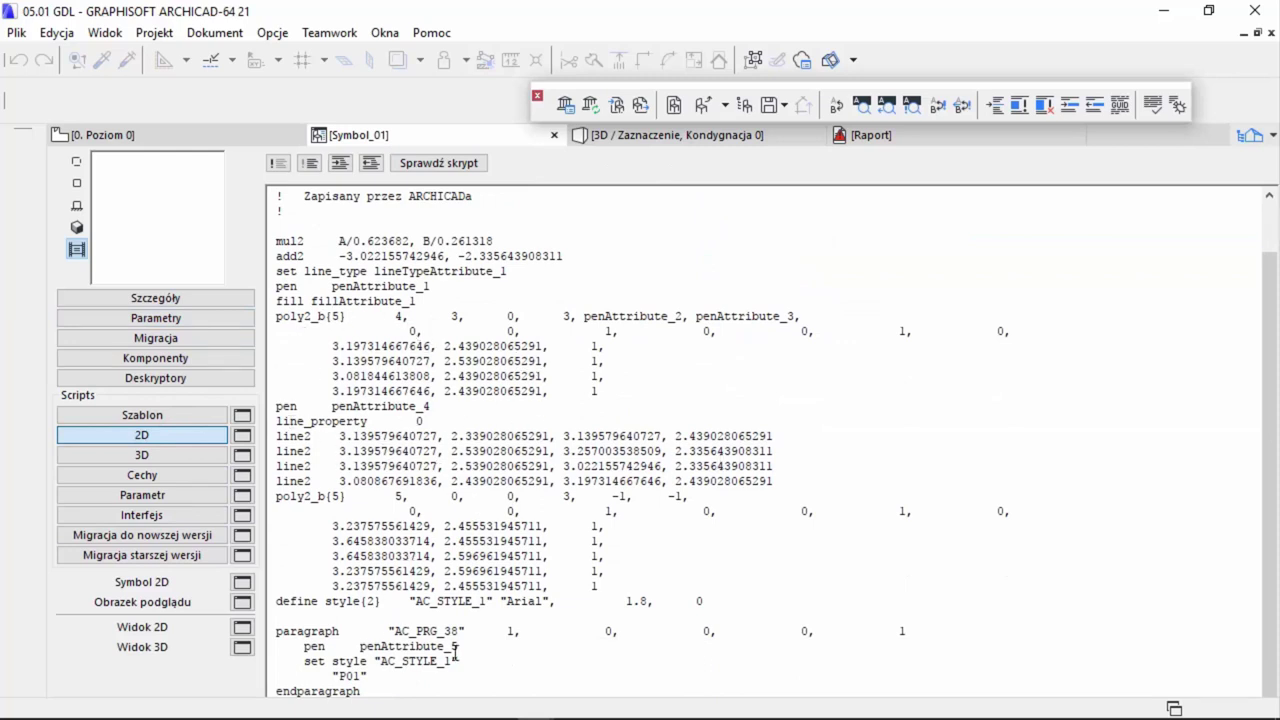
pyautogui.moveTo(462, 660); pyautogui.dragTo(375, 660)
pyautogui.moveTo(314, 603); pyautogui.dragTo(565, 600)
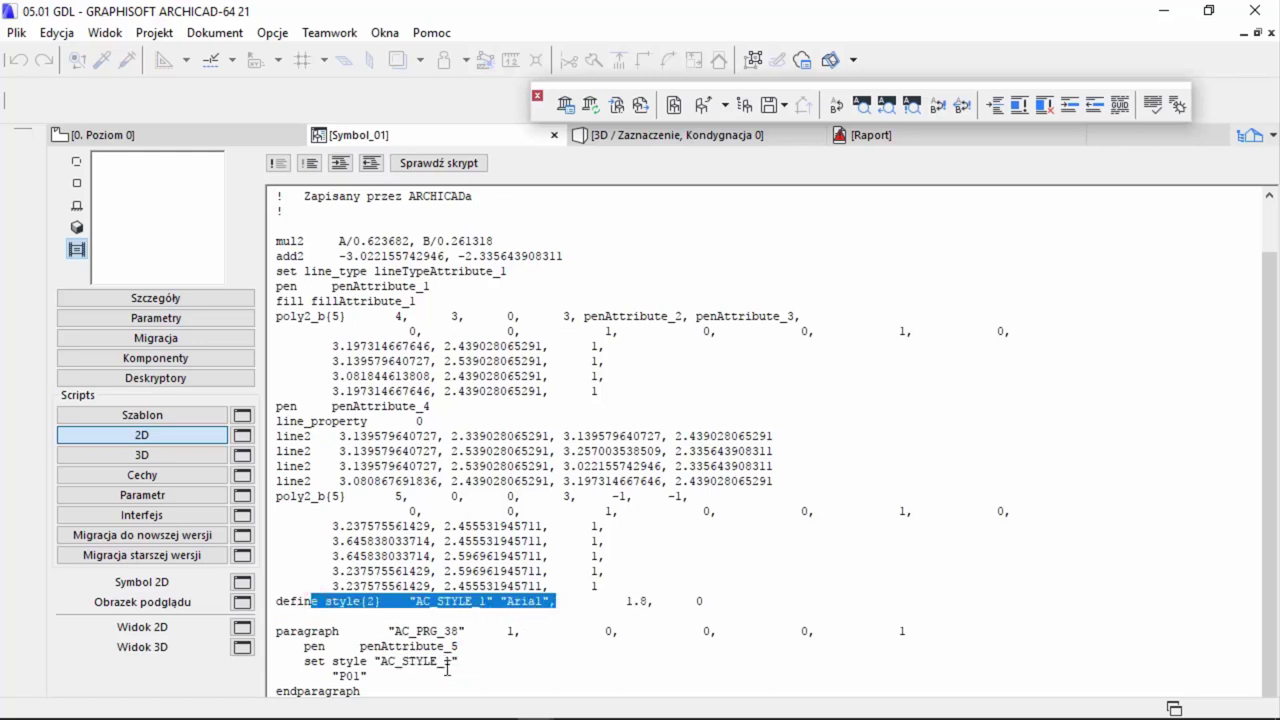
pyautogui.moveTo(368, 676); pyautogui.dragTo(333, 676)
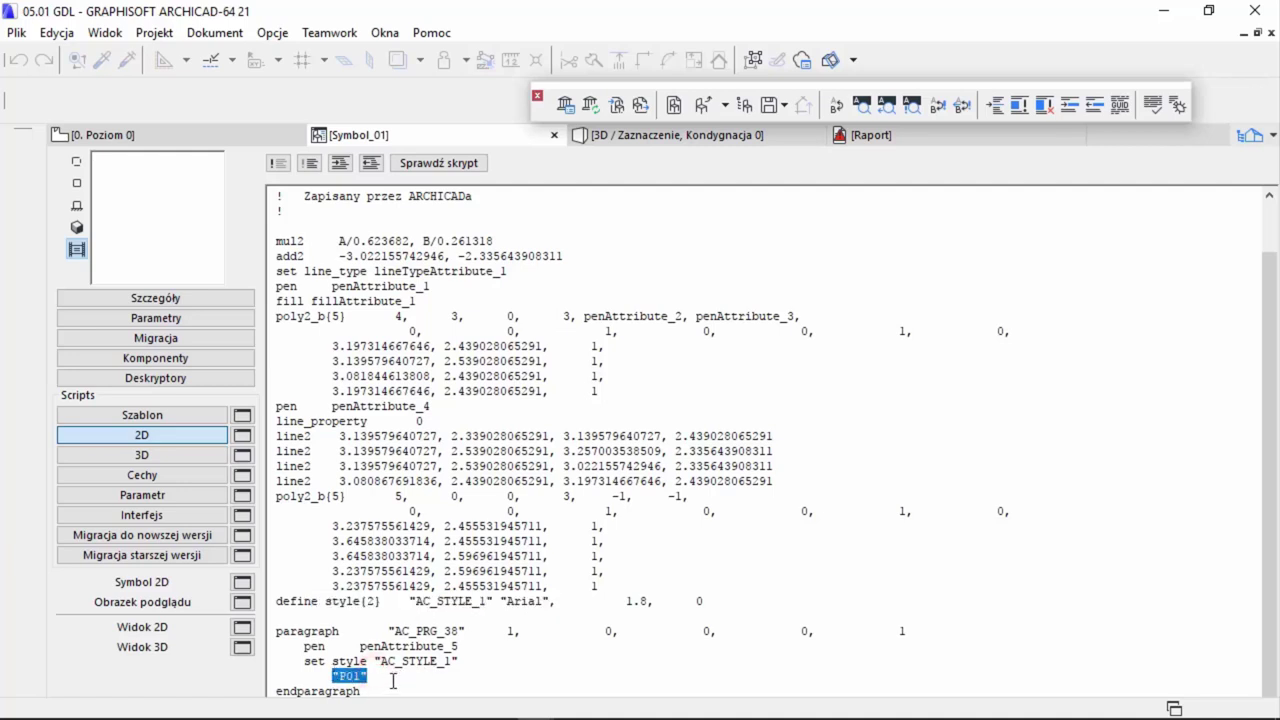
pyautogui.write('Symbol_01_A')
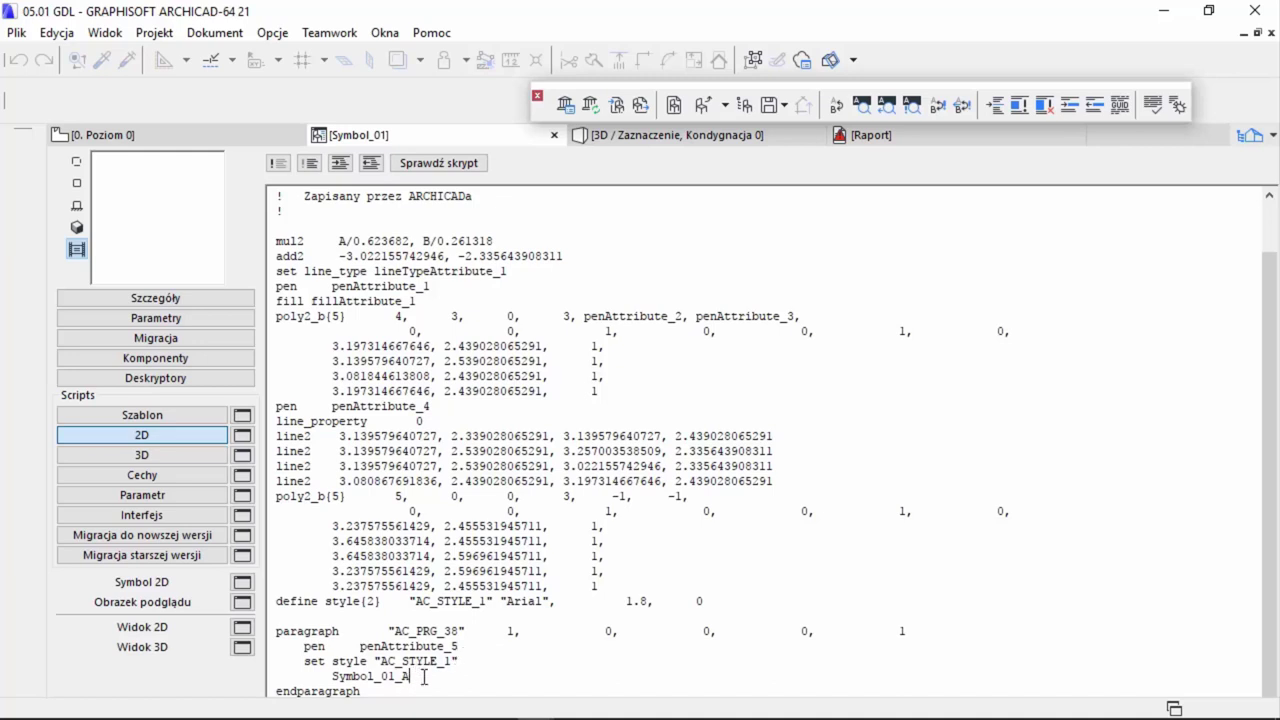
pyautogui.moveTo(412, 676); pyautogui.dragTo(333, 677)
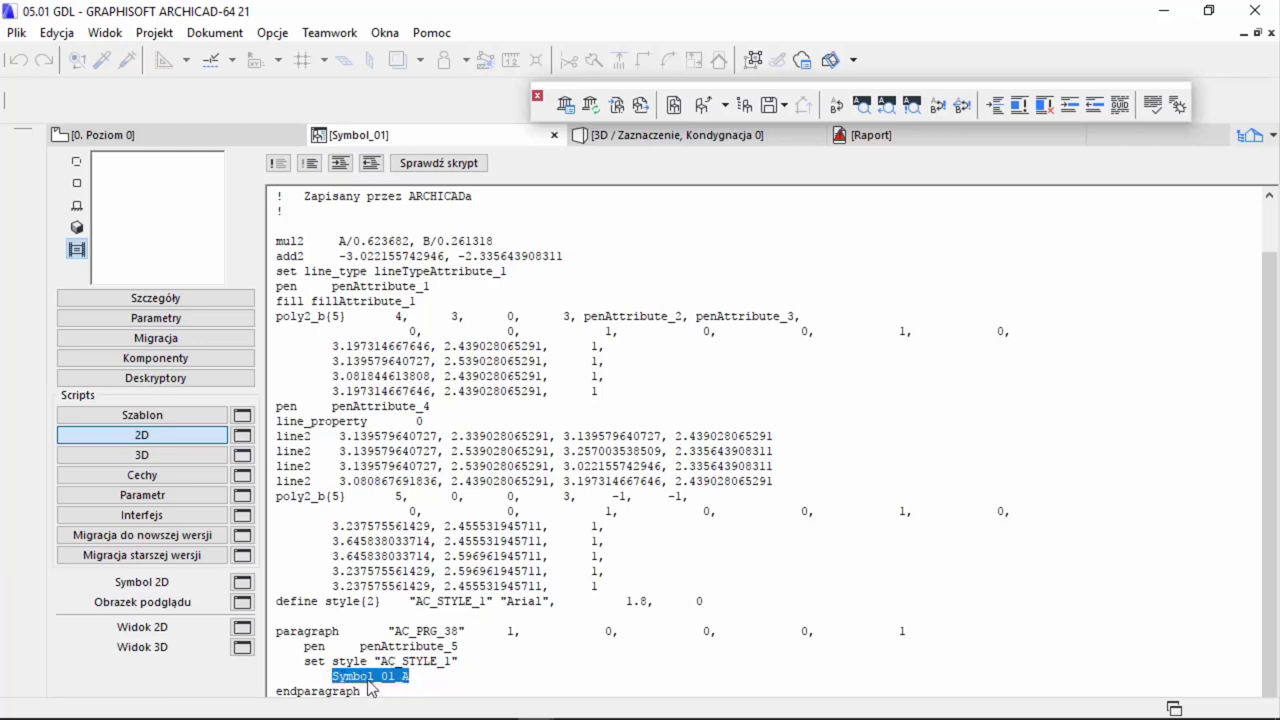
pyautogui.click(175, 320)
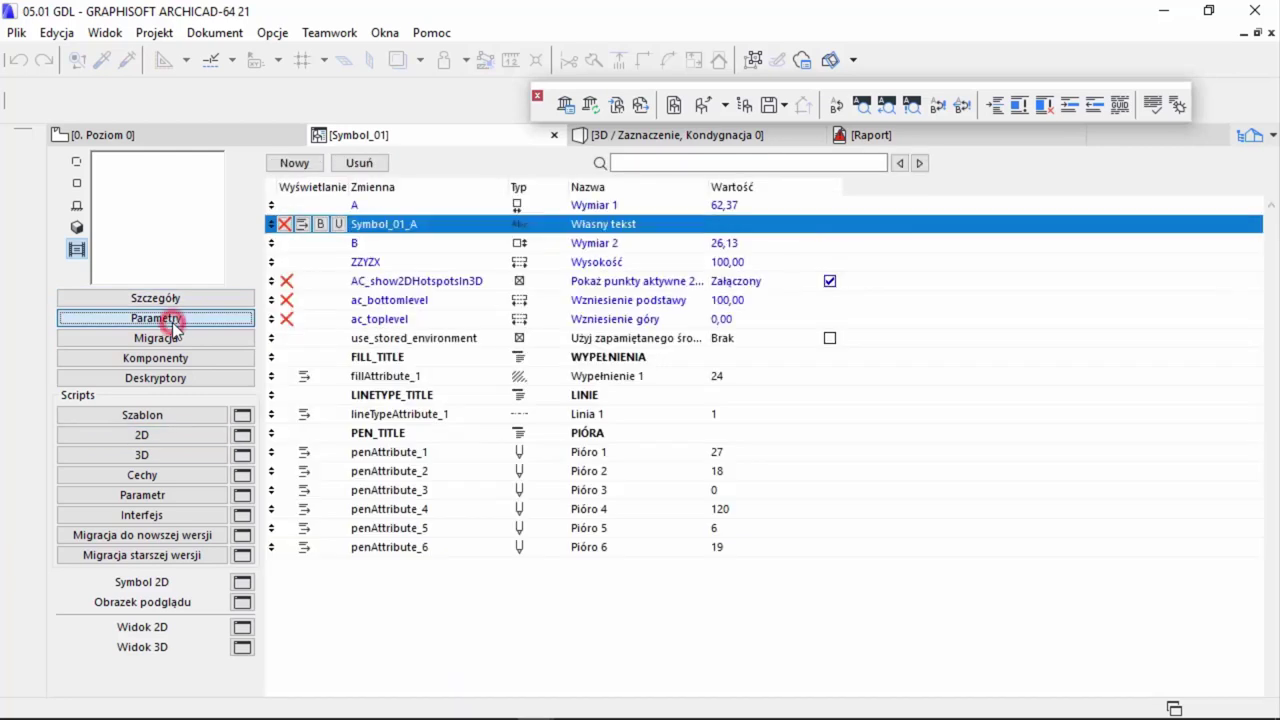
pyautogui.click(555, 134)
# - Save Symbol_01, set the placed symbol's Własny tekst to Pr_01, and view the bench in 3D
pyautogui.click(562, 372)
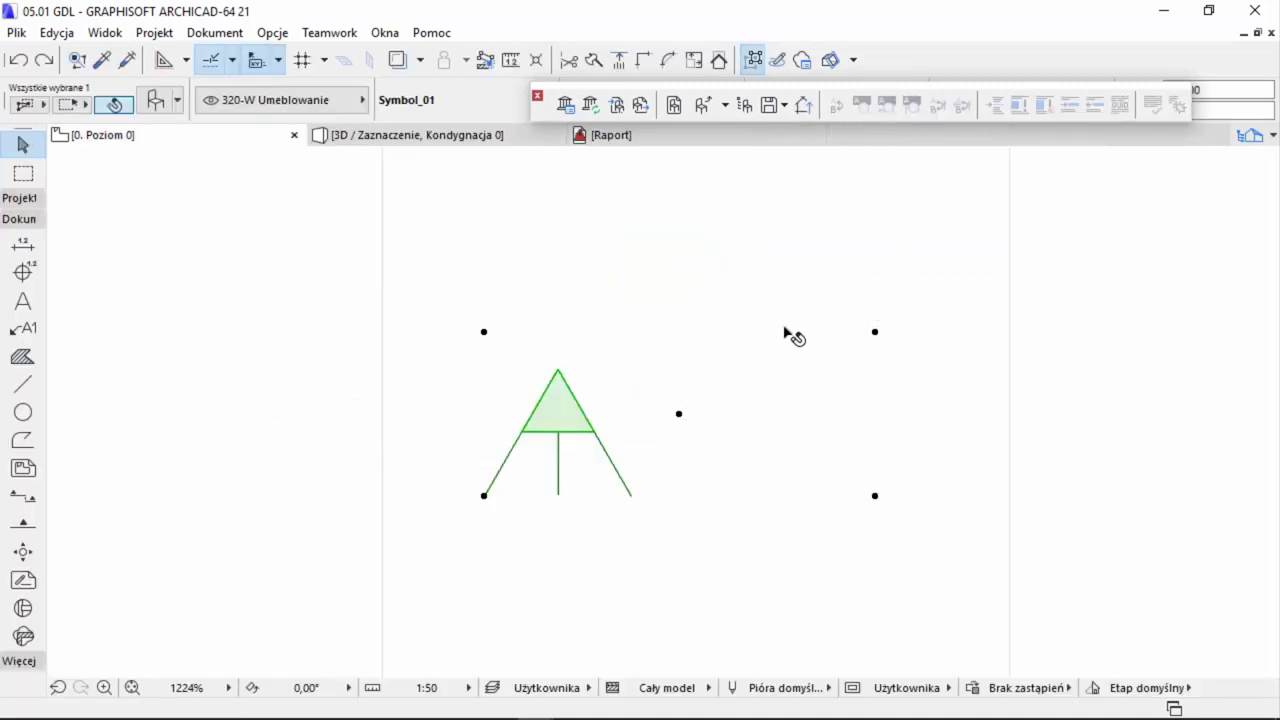
pyautogui.hotkey('ctrl', 't')
pyautogui.click(807, 165)
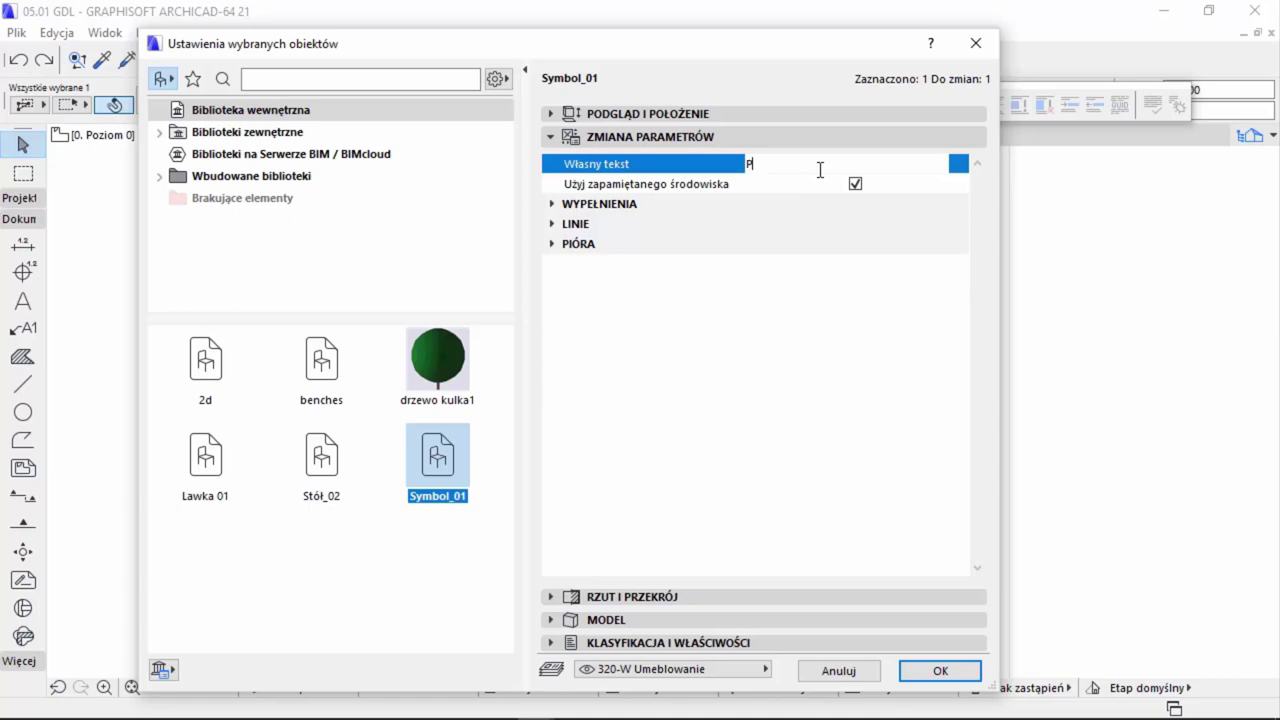
pyautogui.write('r_01')
pyautogui.click(955, 668)
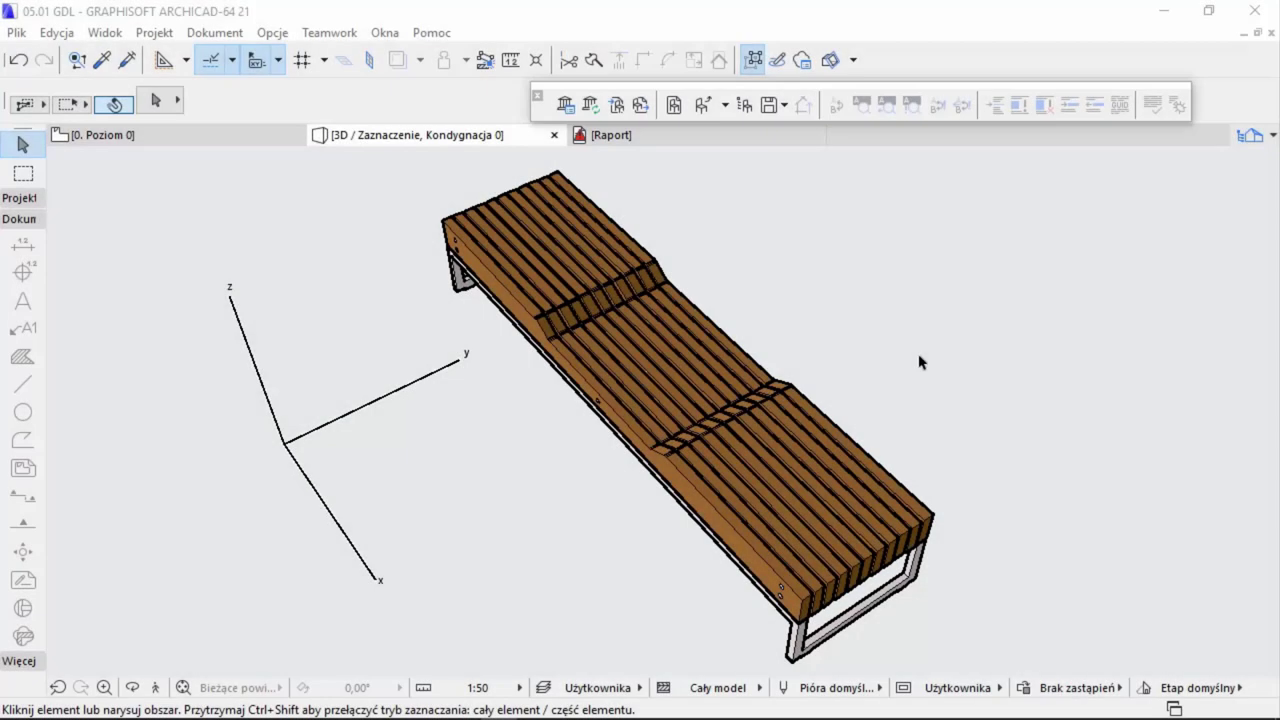
pyautogui.click(920, 359)
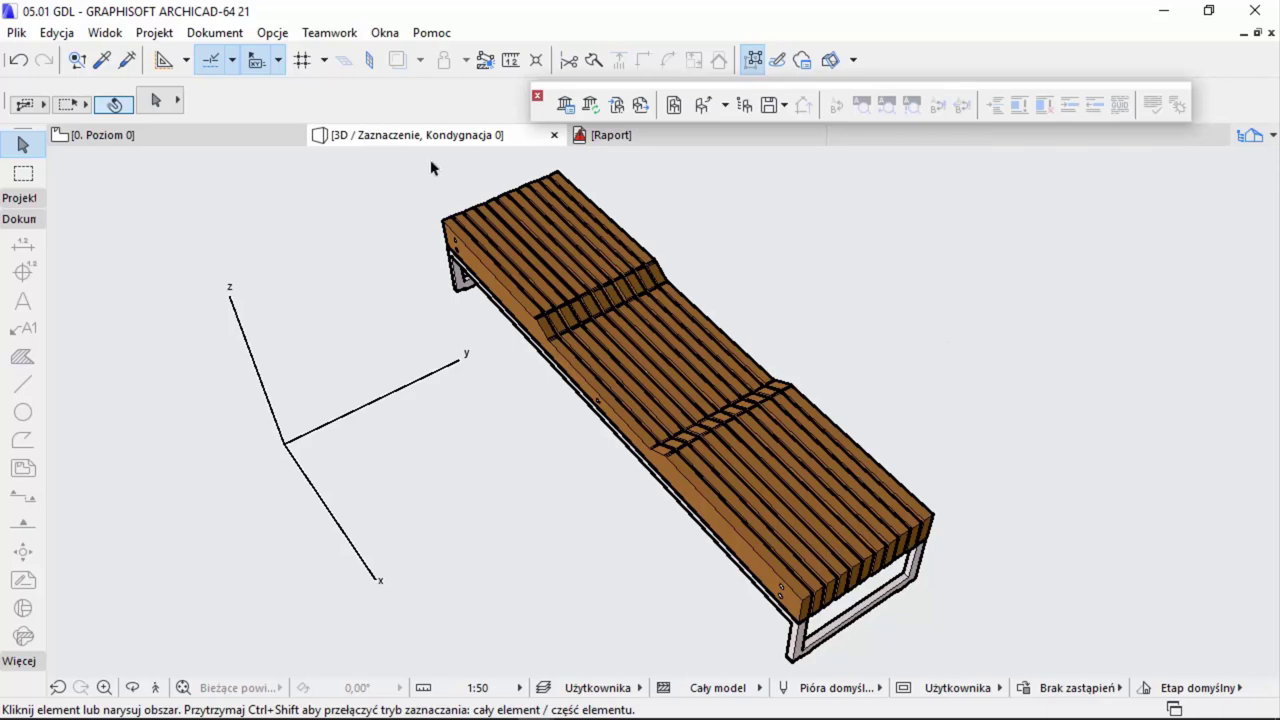
# - Frame the whole bench with a marquee and copy the 3D view as a screen image (Obraz ekranu)
pyautogui.click(25, 176)
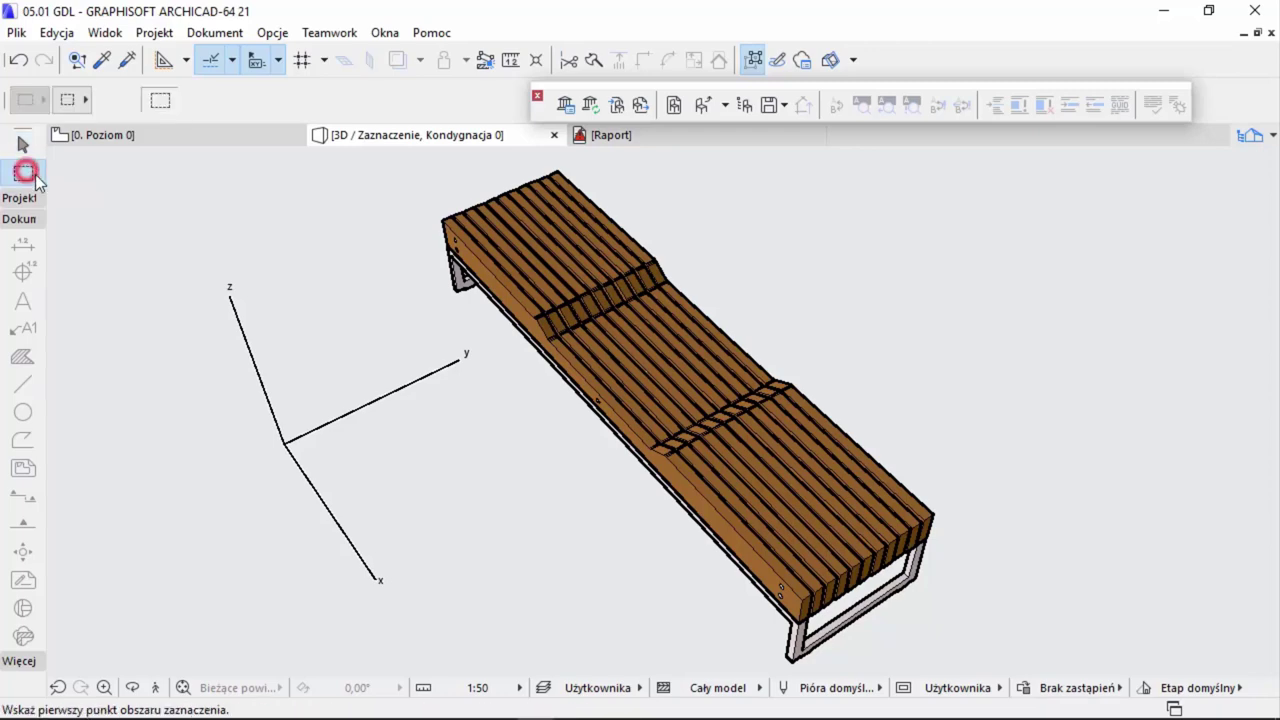
pyautogui.click(345, 154)
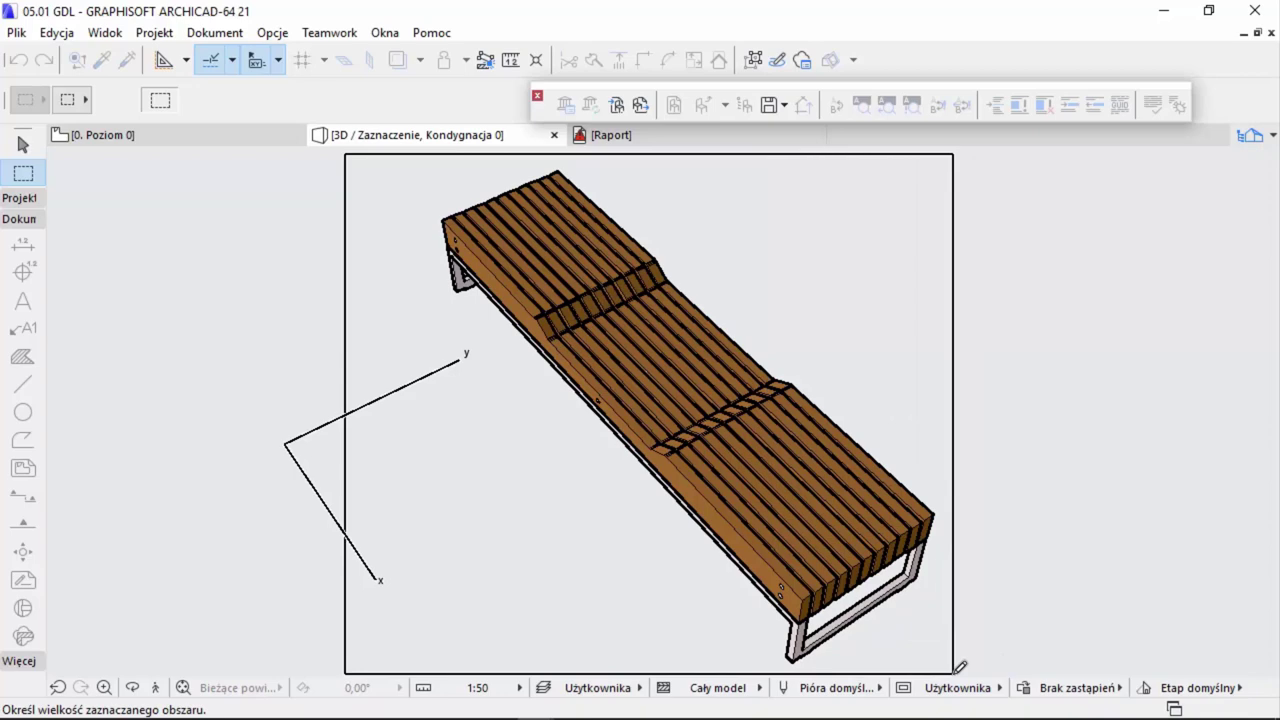
pyautogui.click(960, 672)
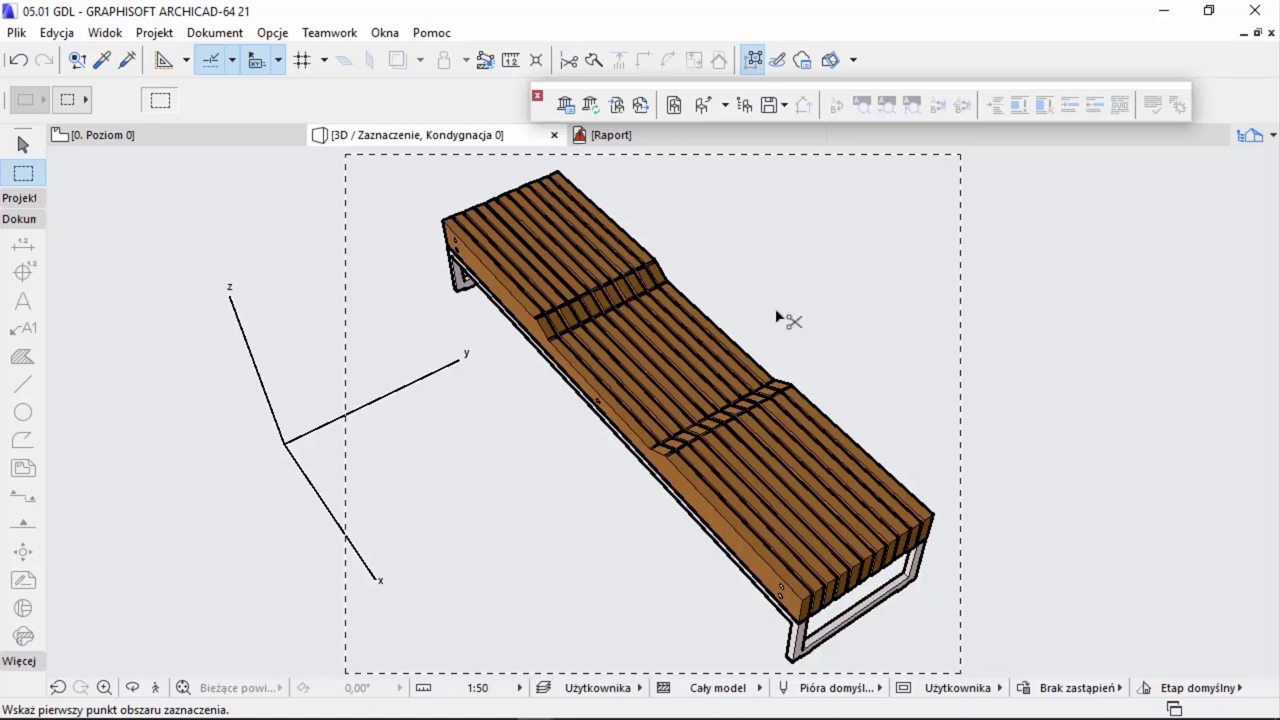
pyautogui.hotkey('ctrl', 'c')
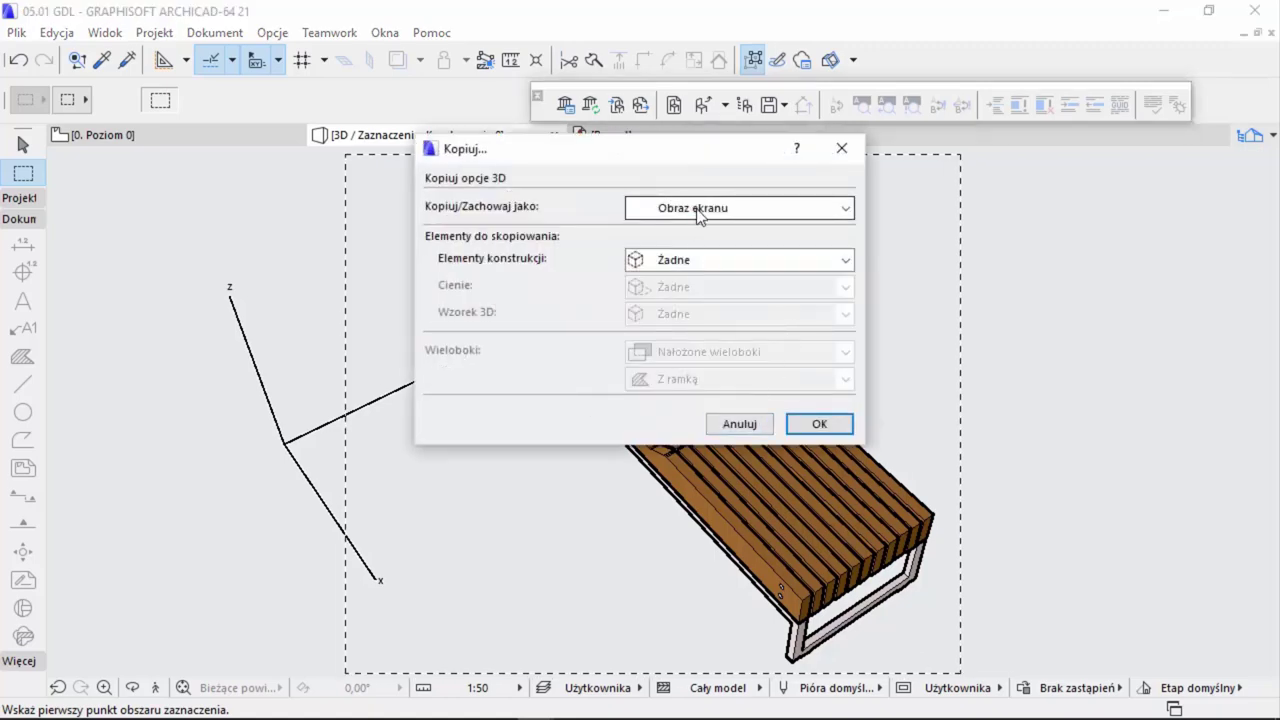
pyautogui.click(696, 208)
pyautogui.click(697, 210)
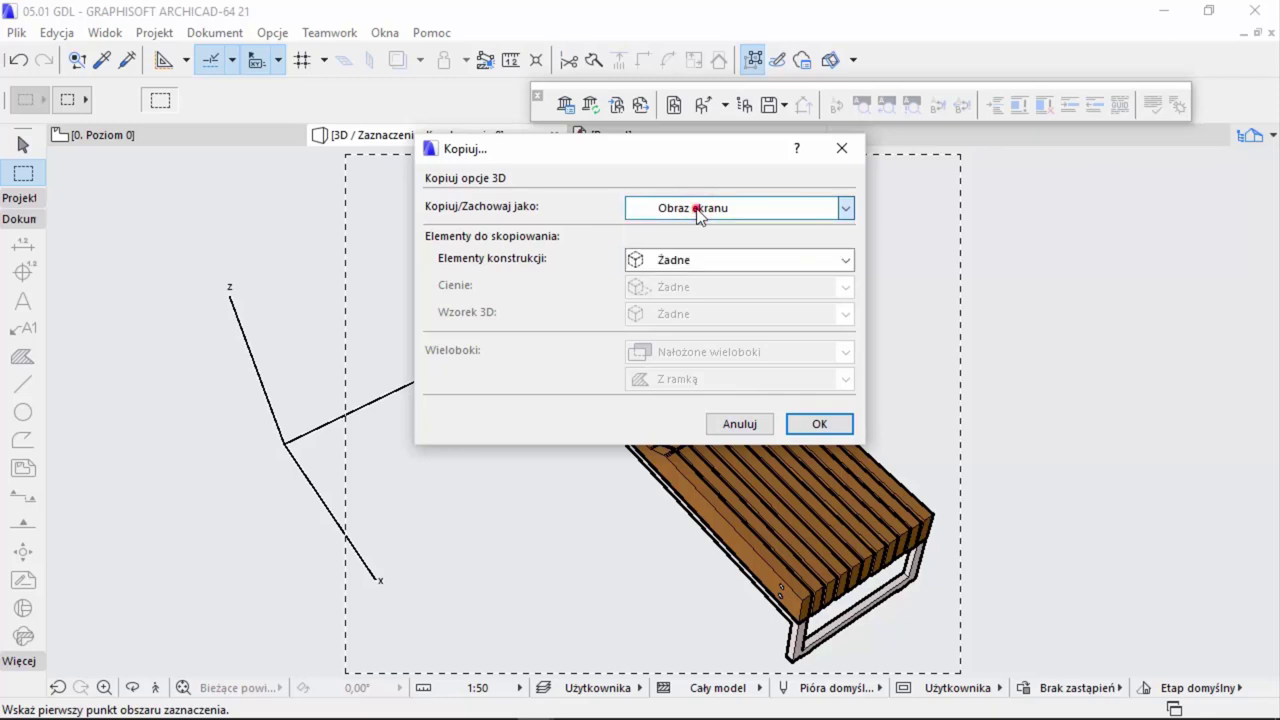
pyautogui.click(797, 427)
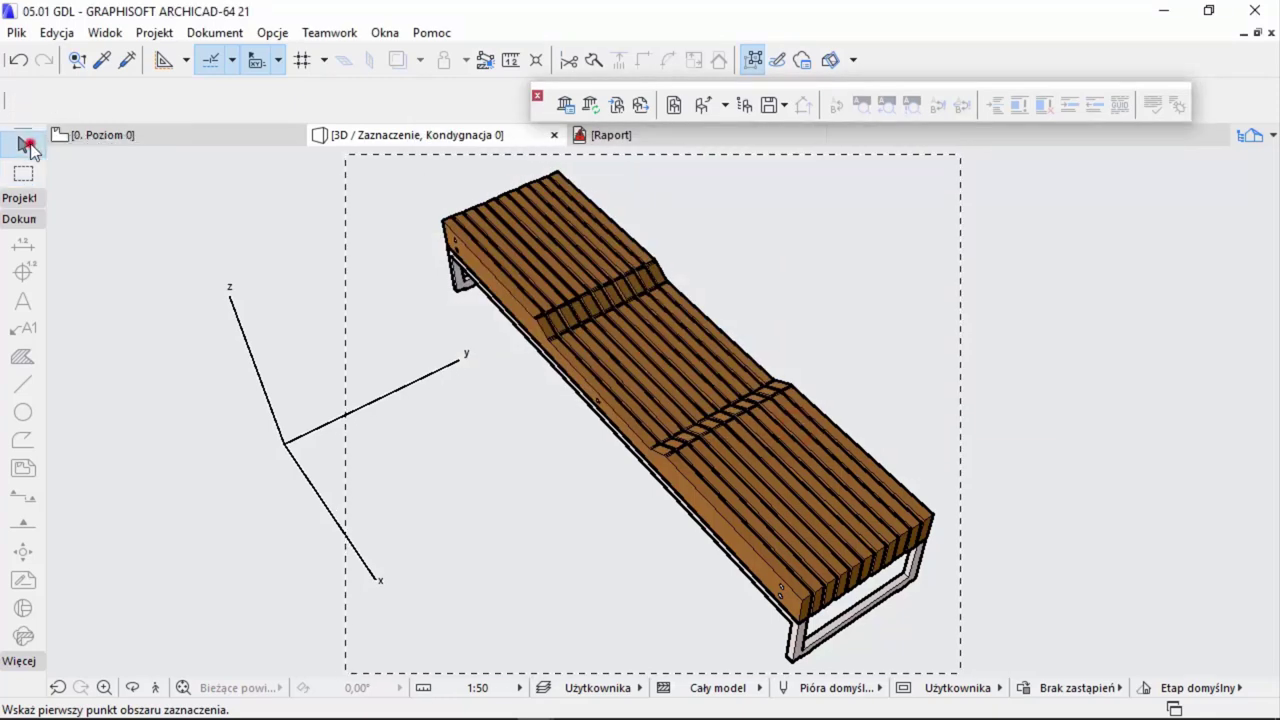
pyautogui.click(23, 142)
pyautogui.click(558, 175)
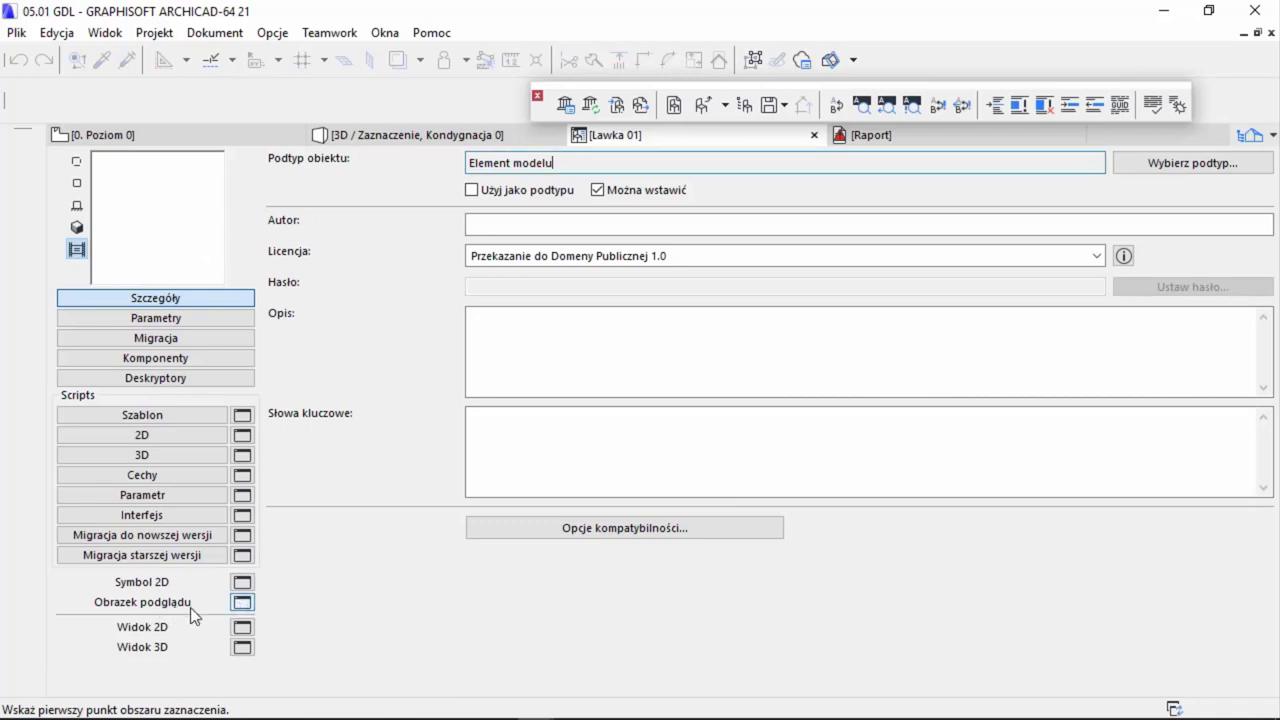
# - Paste the copied bench image as Lawka 01's preview picture and save the library part
pyautogui.click(240, 602)
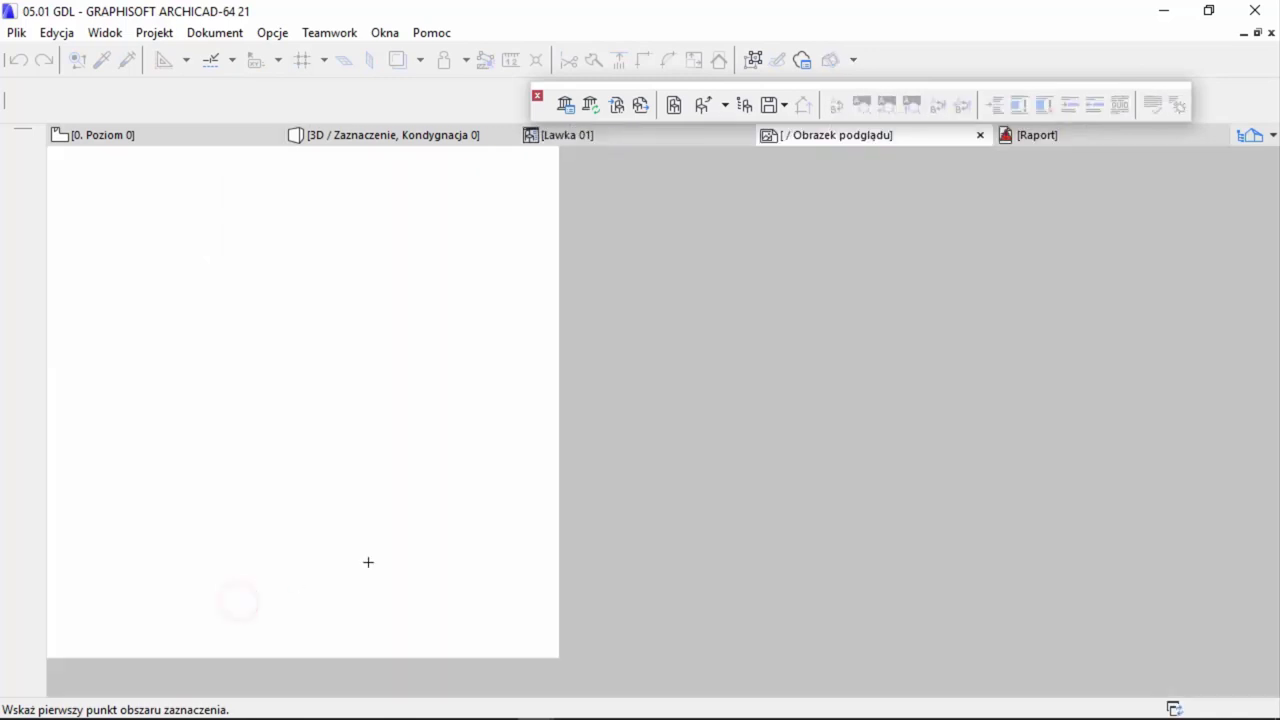
pyautogui.hotkey('ctrl', 'v')
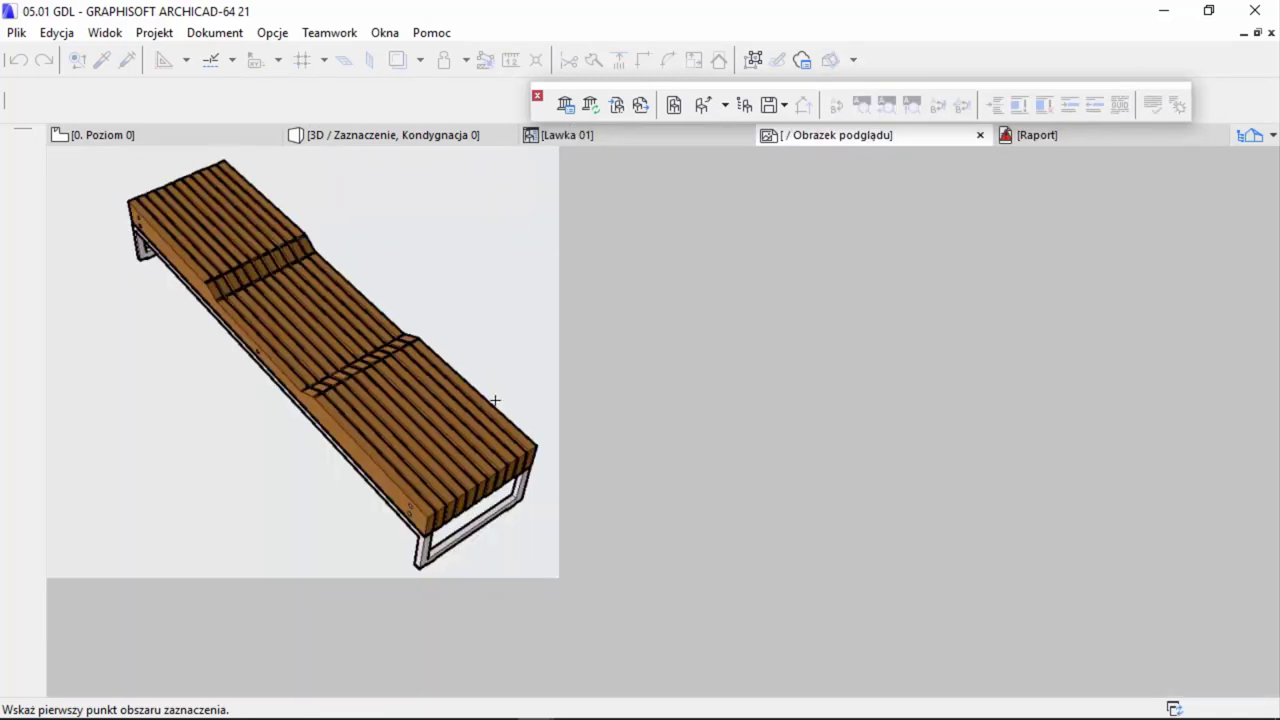
pyautogui.click(980, 137)
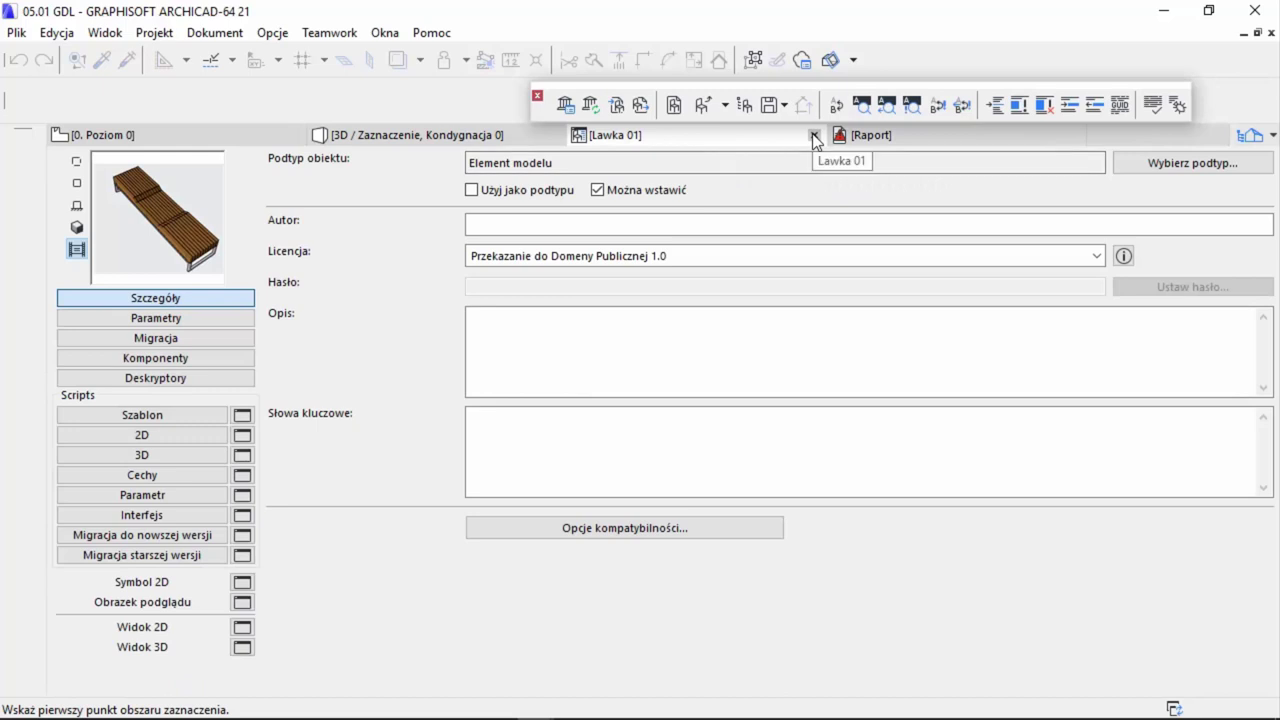
pyautogui.click(66, 228)
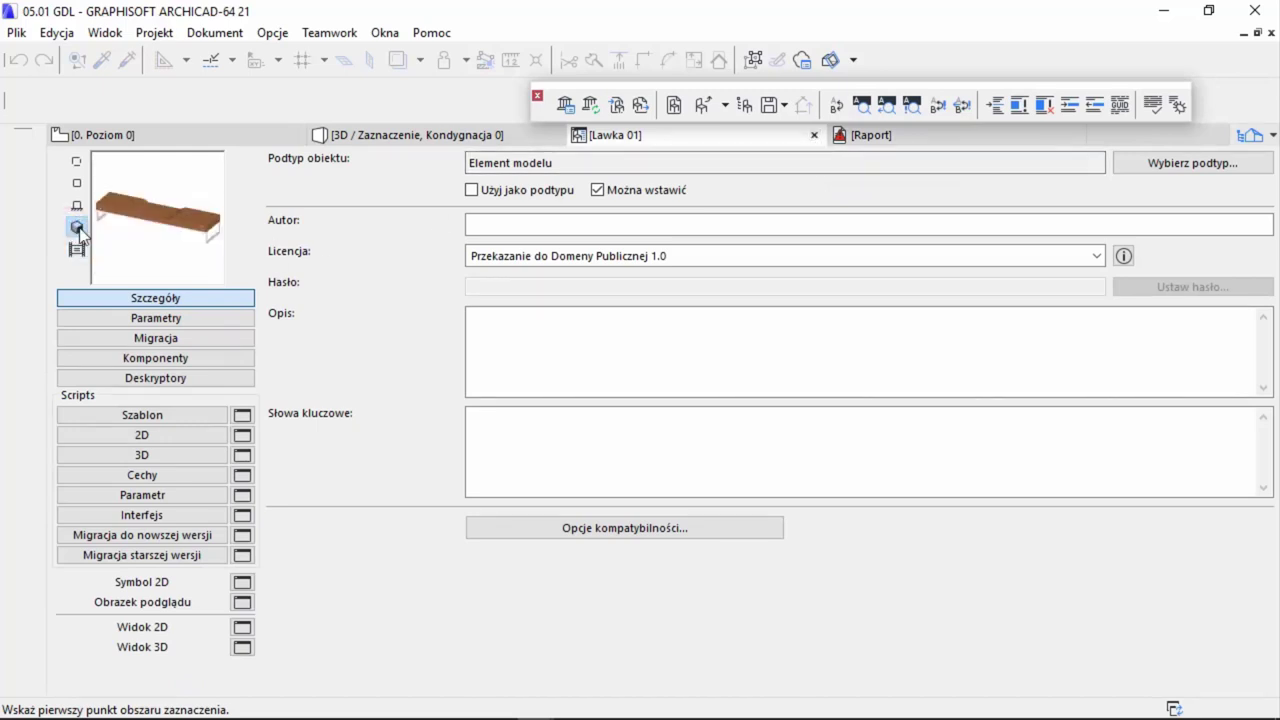
pyautogui.click(77, 251)
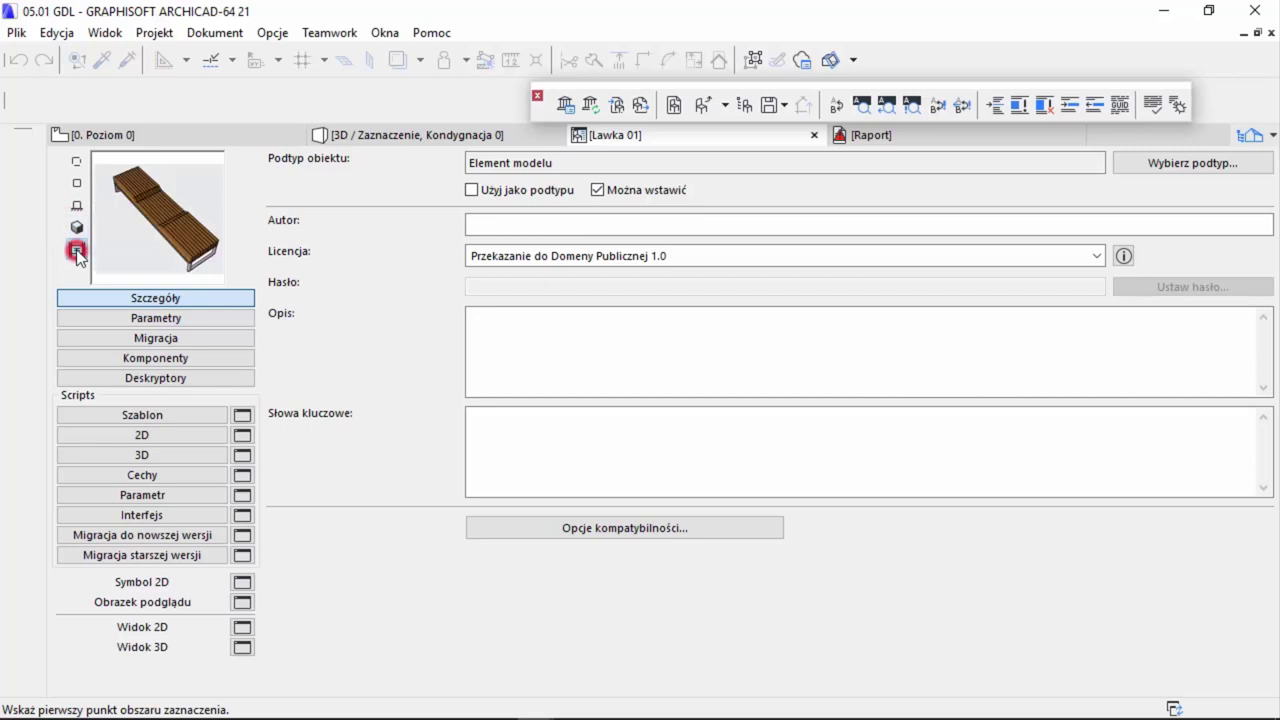
pyautogui.click(814, 135)
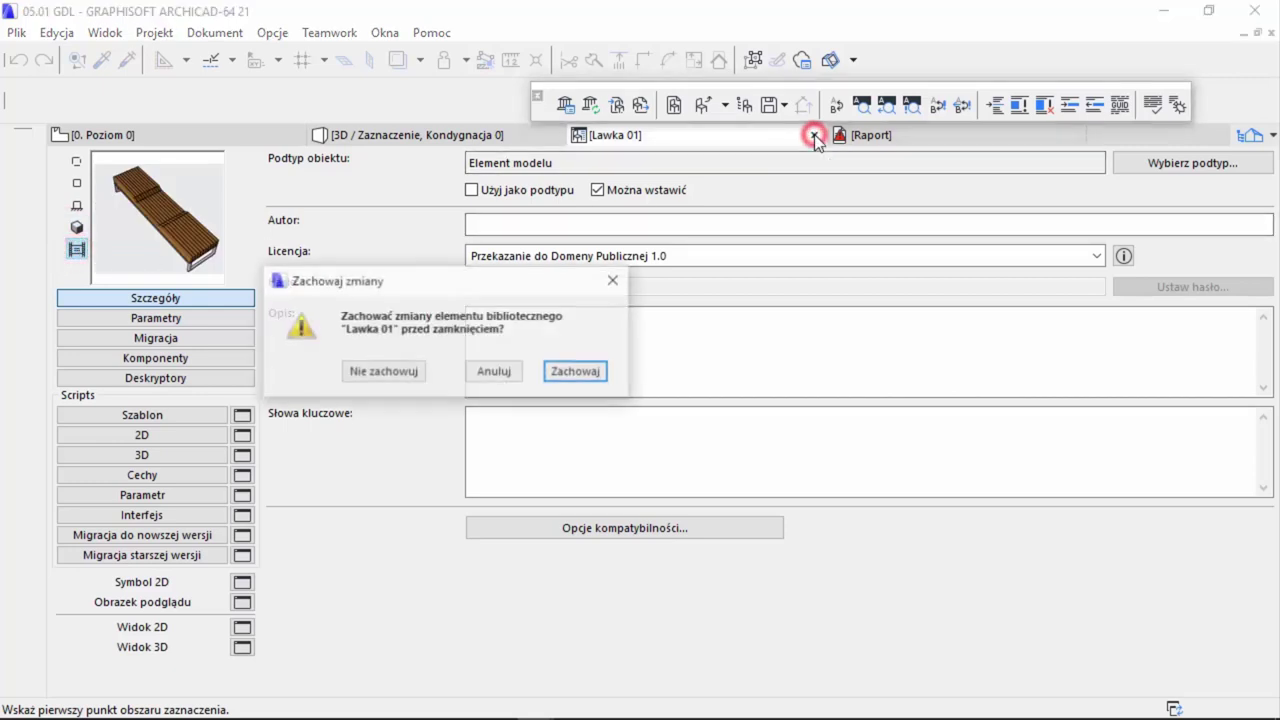
pyautogui.click(576, 372)
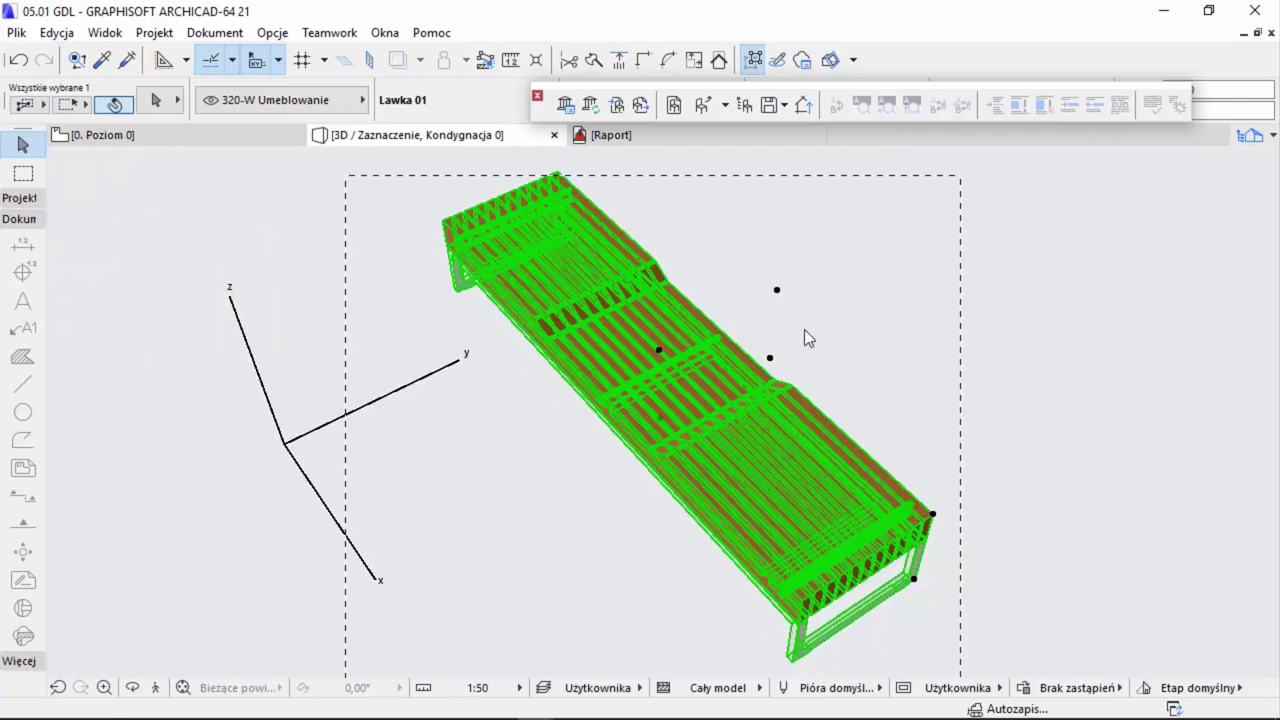
# - Review the selected Lawka 01 bench's settings with Ctrl+T, then close the dialog
pyautogui.hotkey('ctrl', 't')
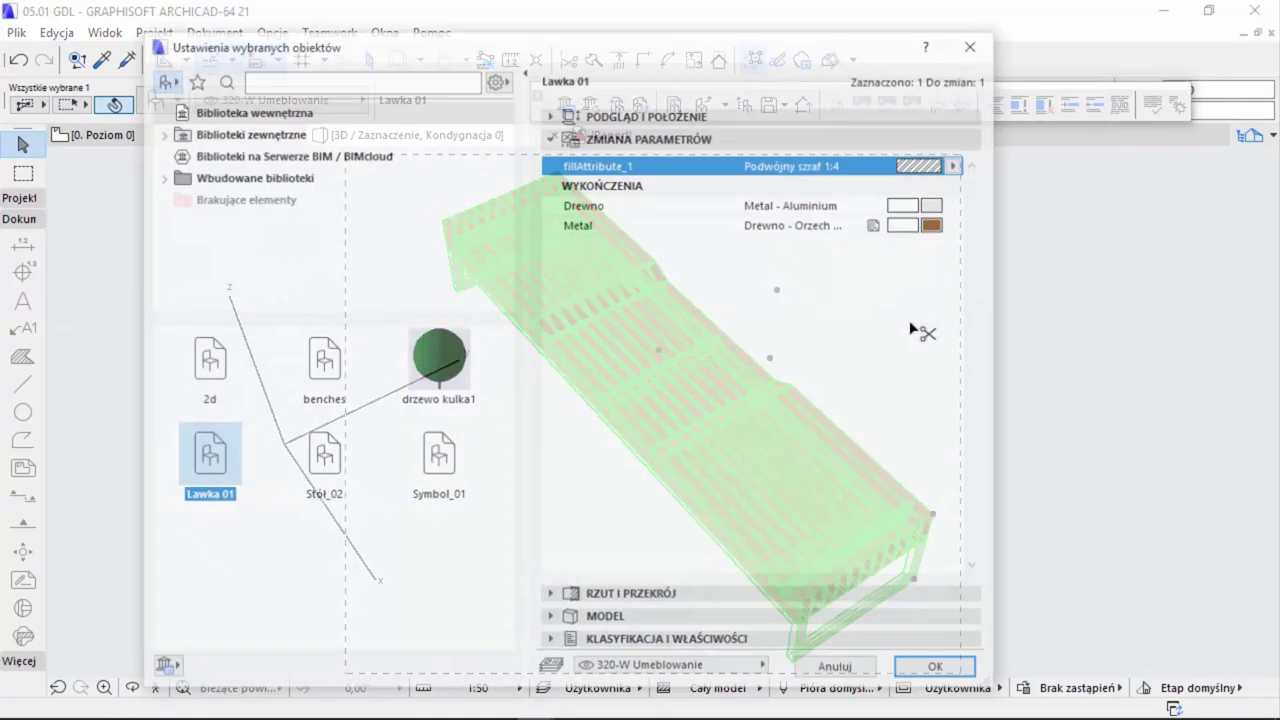
pyautogui.click(243, 519)
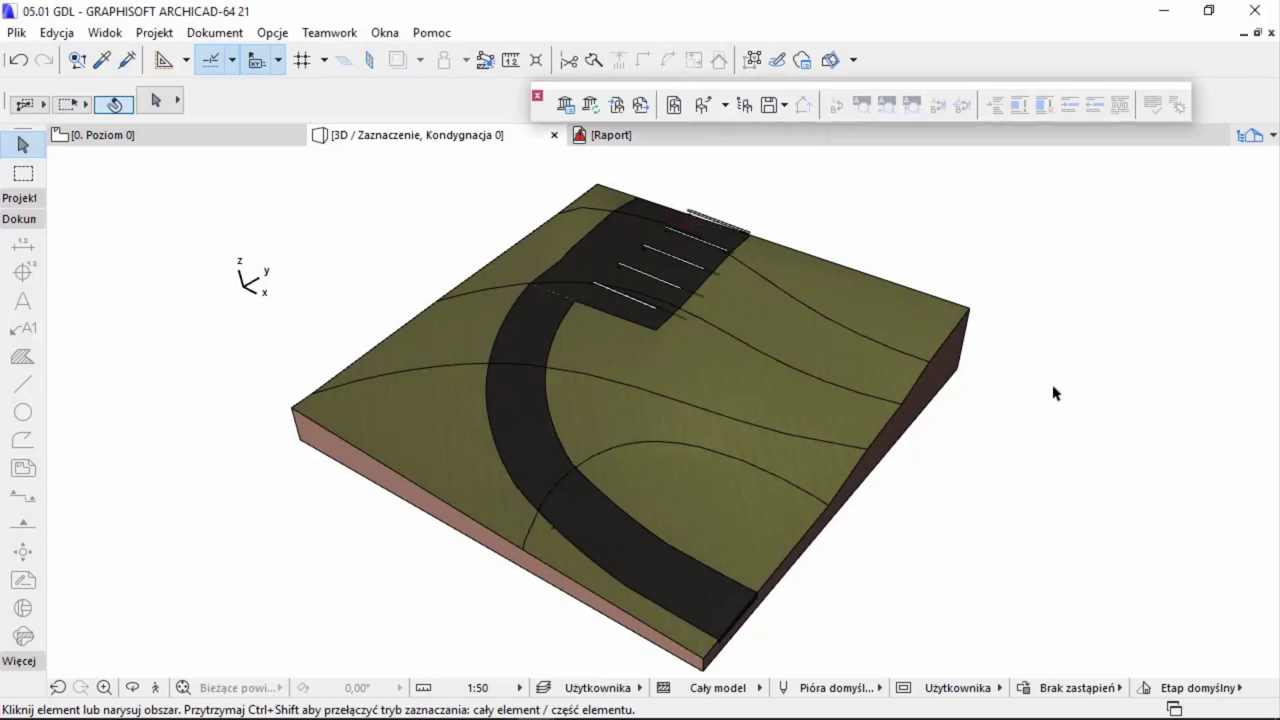
# - Orbit to an oblique terrain view and change the mesh's far corner elevation
pyautogui.moveTo(966, 380)
pyautogui.keyDown('shift'); pyautogui.mouseDown(button='middle')
pyautogui.moveTo(814, 334)
pyautogui.moveTo(817, 366)
pyautogui.mouseUp(button='middle'); pyautogui.keyUp('shift')
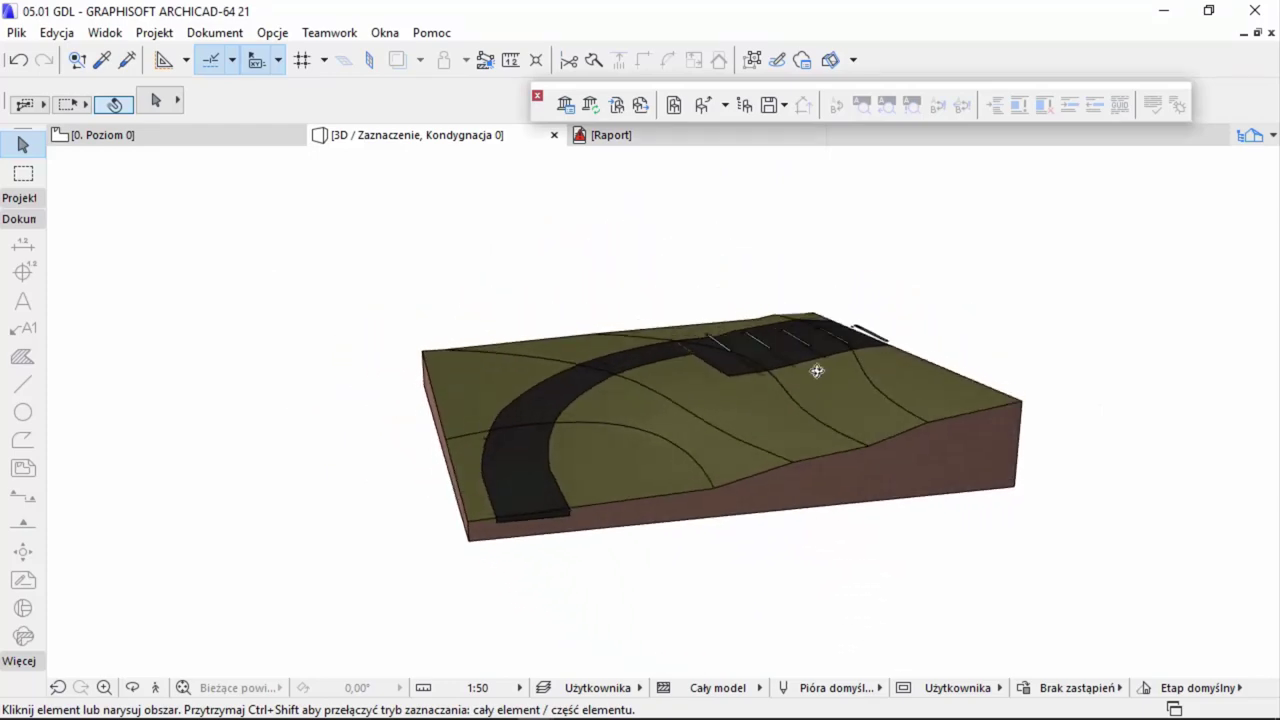
pyautogui.scroll(3, 803, 344)
pyautogui.scroll(2, 806, 200)
pyautogui.scroll(2, 810, 200)
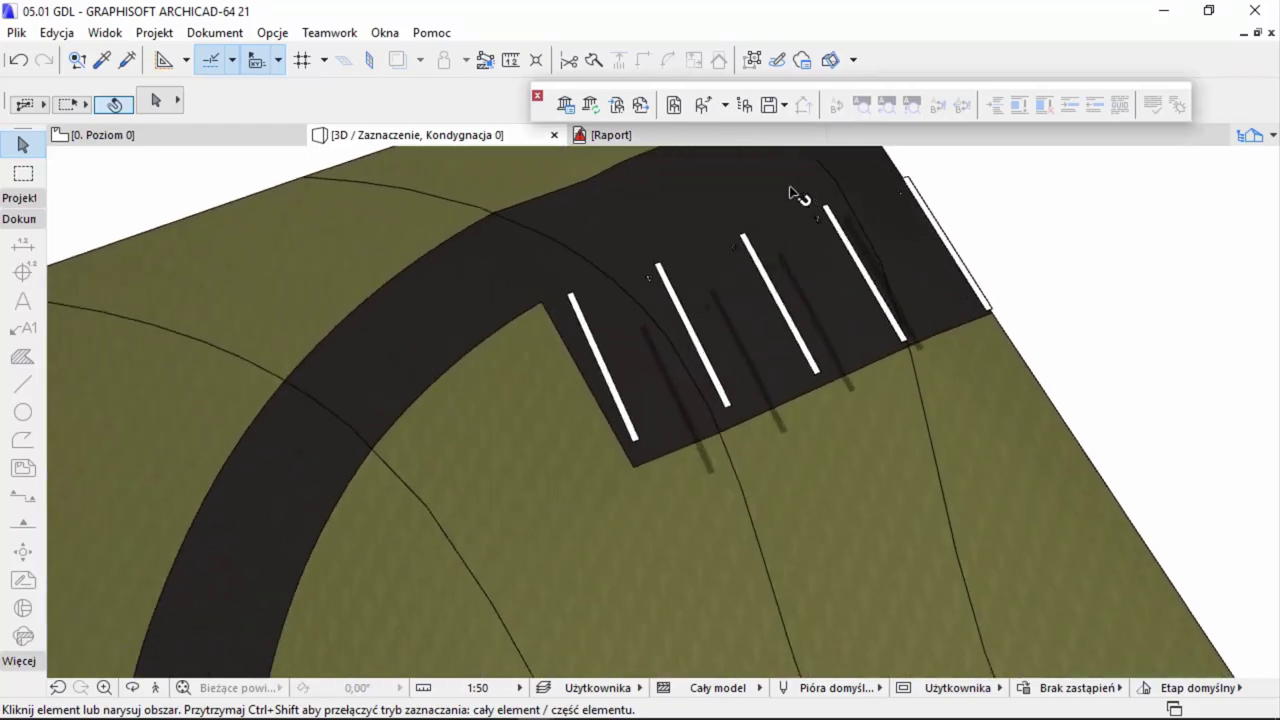
pyautogui.scroll(2, 812, 200)
pyautogui.scroll(-2, 748, 394)
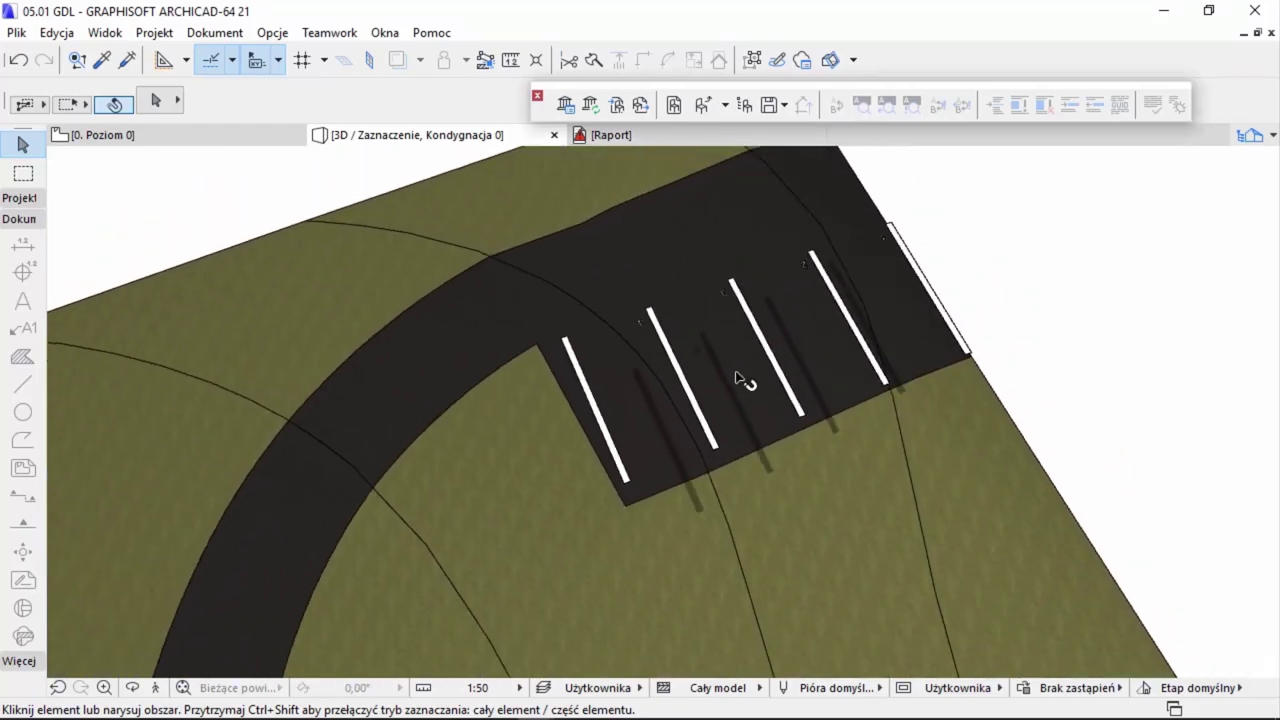
pyautogui.scroll(-2, 742, 390)
pyautogui.moveTo(745, 393)
pyautogui.keyDown('shift'); pyautogui.mouseDown(button='middle')
pyautogui.moveTo(786, 460)
pyautogui.moveTo(811, 371)
pyautogui.moveTo(680, 300)
pyautogui.moveTo(674, 329)
pyautogui.mouseUp(button='middle'); pyautogui.keyUp('shift')
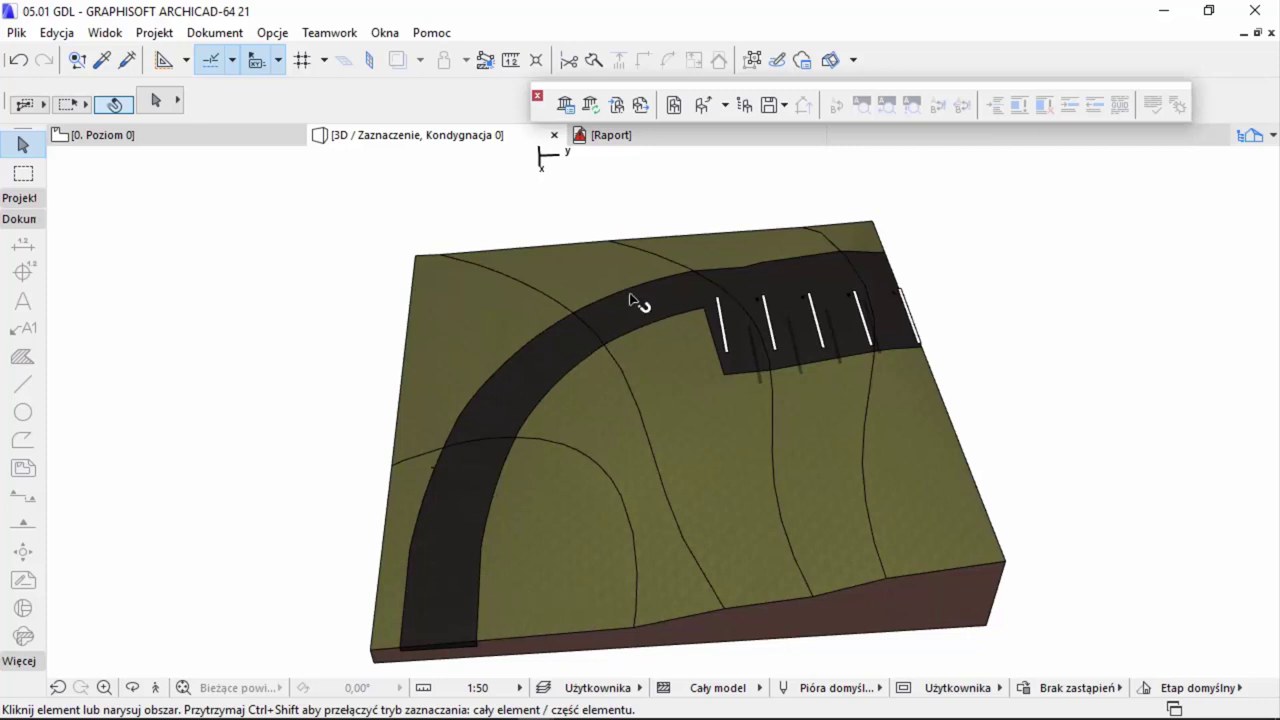
pyautogui.click(874, 229)
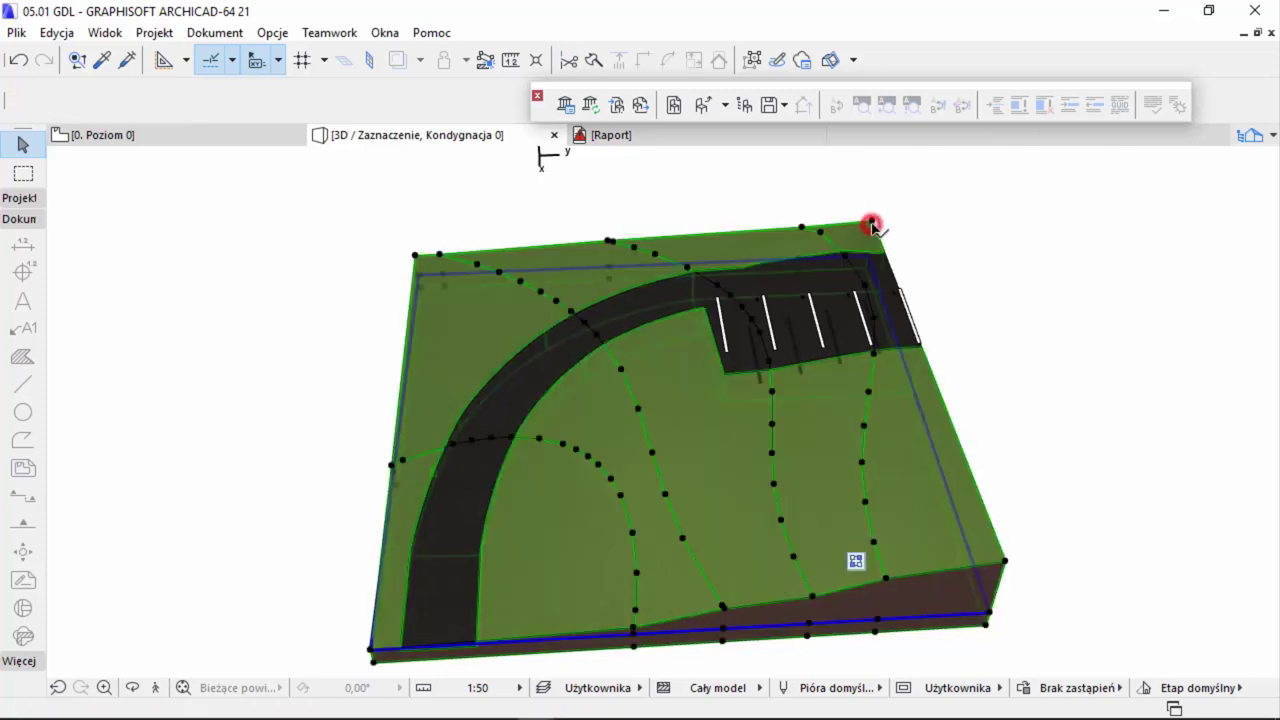
pyautogui.click(872, 222)
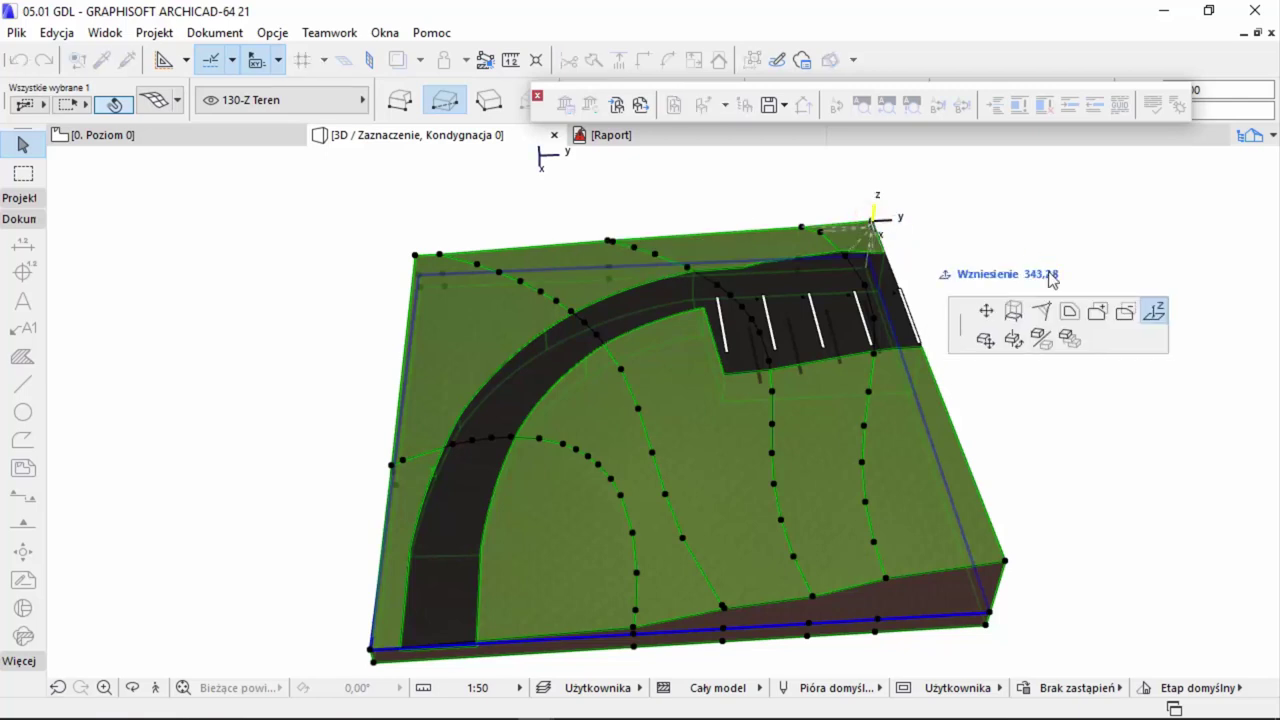
pyautogui.click(882, 206)
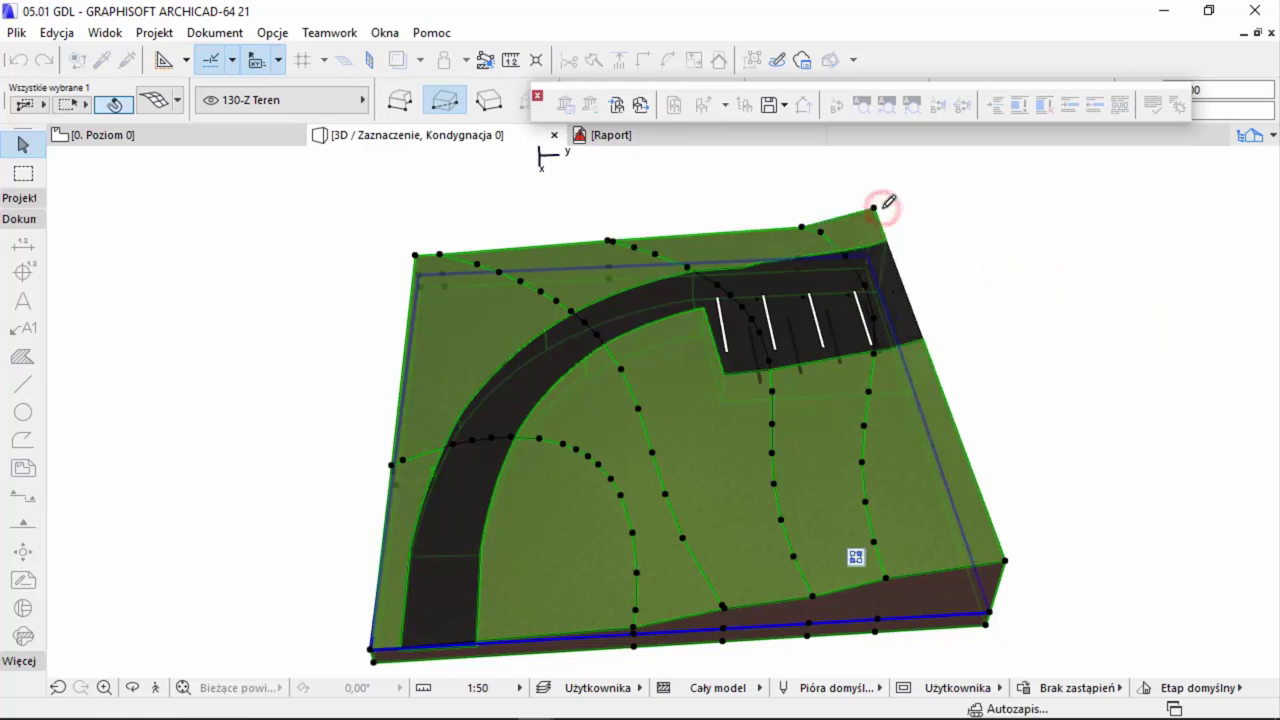
# - Insert a new node on the mesh's top edge, then raise the right corner node
pyautogui.click(802, 229)
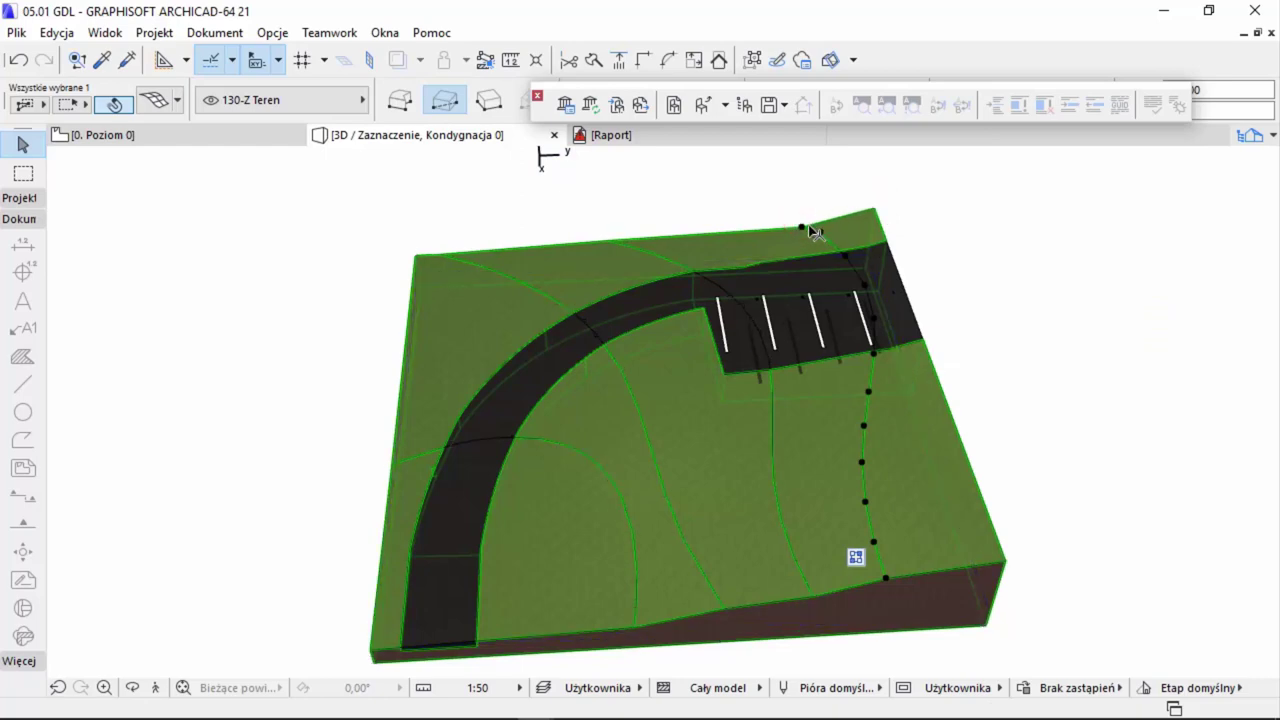
pyautogui.click(801, 226)
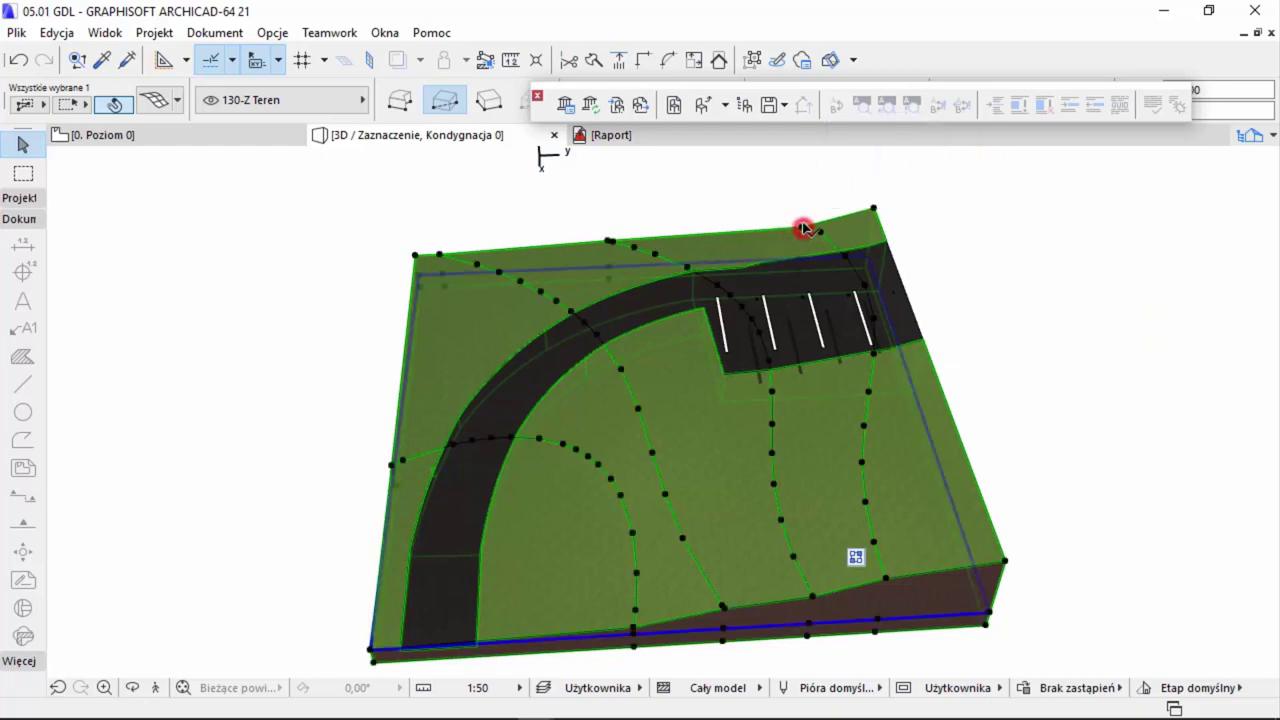
pyautogui.keyDown('shift'); pyautogui.moveTo(940, 551); pyautogui.dragTo(1110, 450, button='middle'); pyautogui.keyUp('shift')
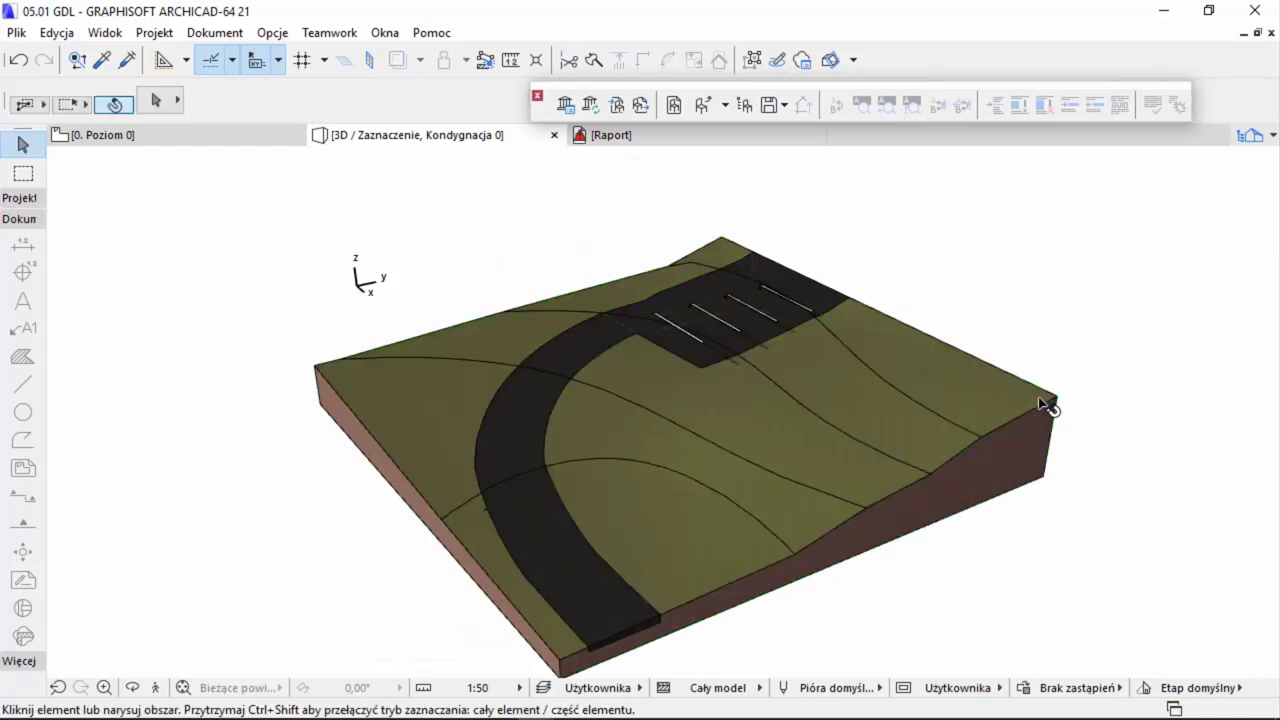
pyautogui.click(1042, 401)
pyautogui.click(1057, 398)
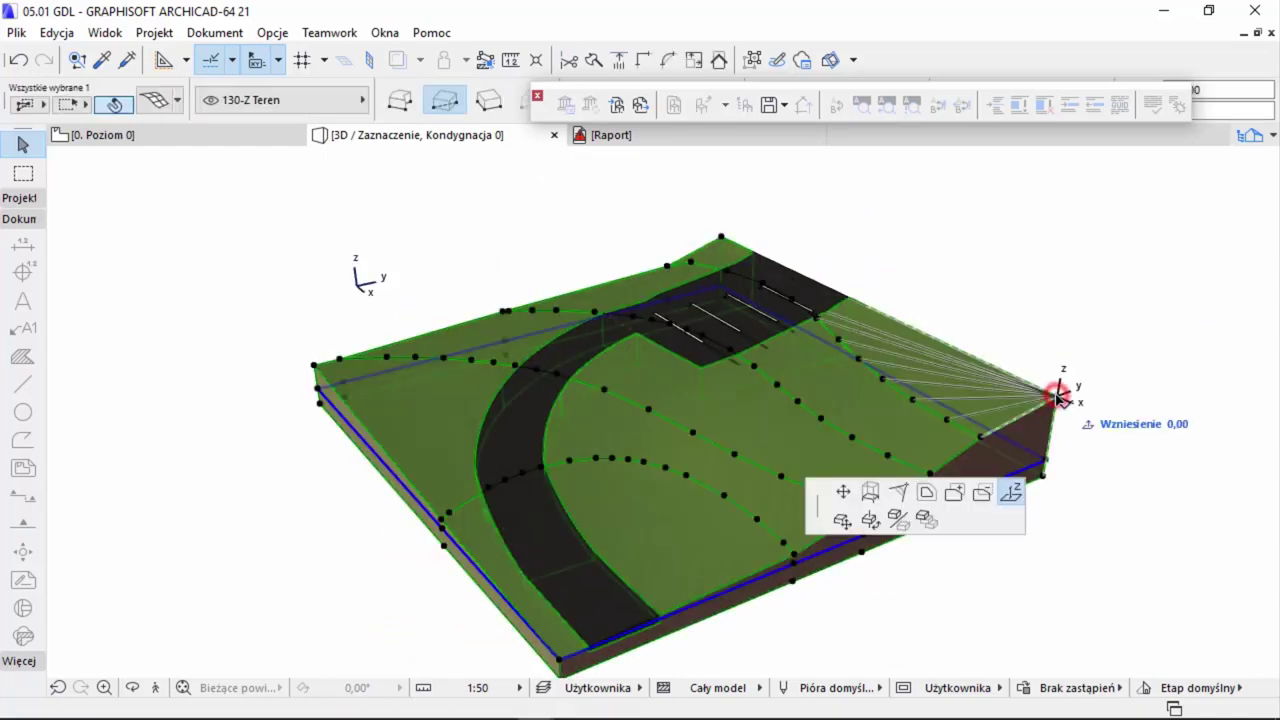
pyautogui.click(1062, 372)
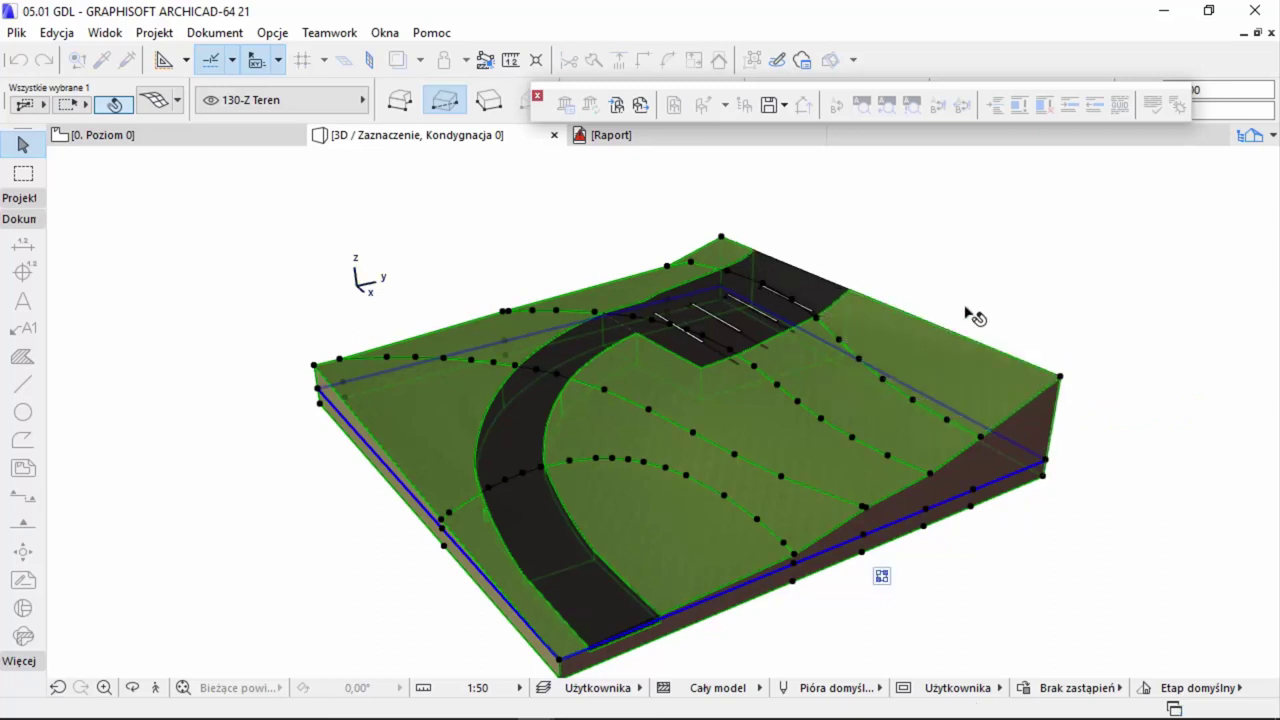
# - Undo the corner height change and reselect the terrain to show its linked solid operations
pyautogui.hotkey('ctrl', 'z')
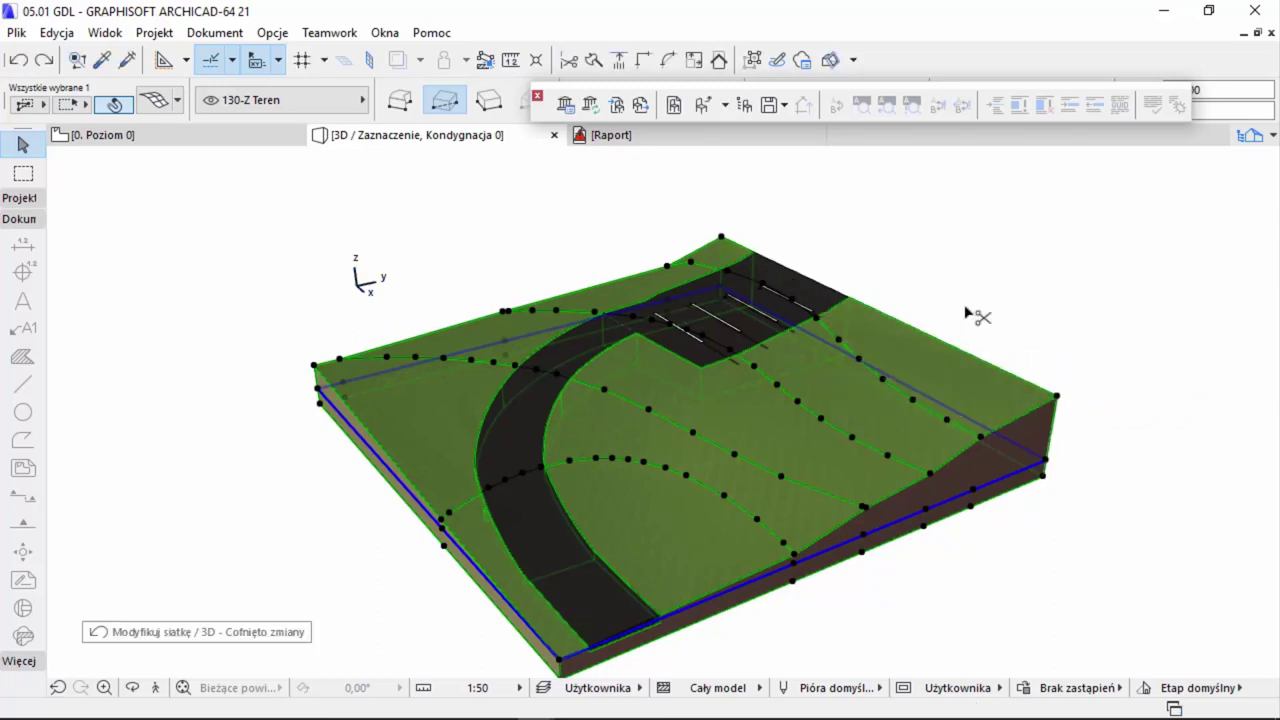
pyautogui.click(314, 523)
pyautogui.moveTo(314, 523)
pyautogui.keyDown('shift'); pyautogui.mouseDown(button='middle')
pyautogui.moveTo(717, 586)
pyautogui.moveTo(790, 553)
pyautogui.moveTo(794, 526)
pyautogui.moveTo(657, 517)
pyautogui.mouseUp(button='middle'); pyautogui.keyUp('shift')
pyautogui.click(657, 517)
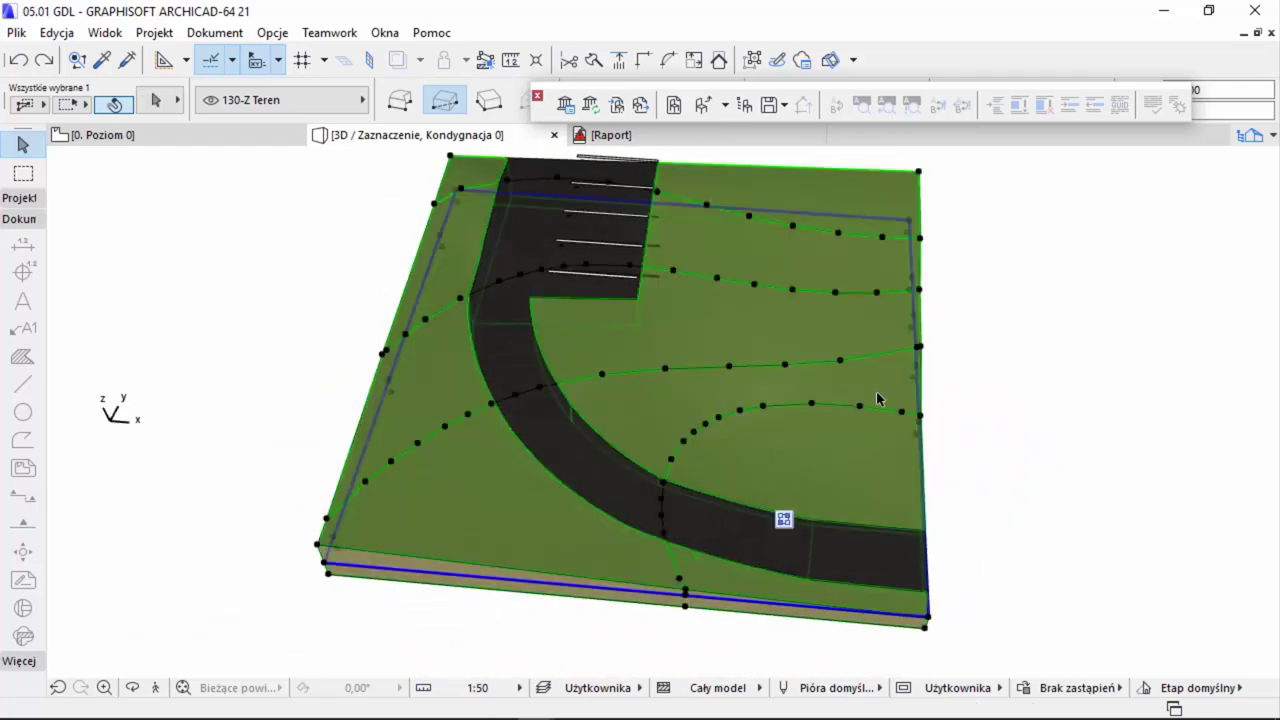
pyautogui.click(932, 327)
pyautogui.click(887, 267)
pyautogui.moveTo(784, 520)
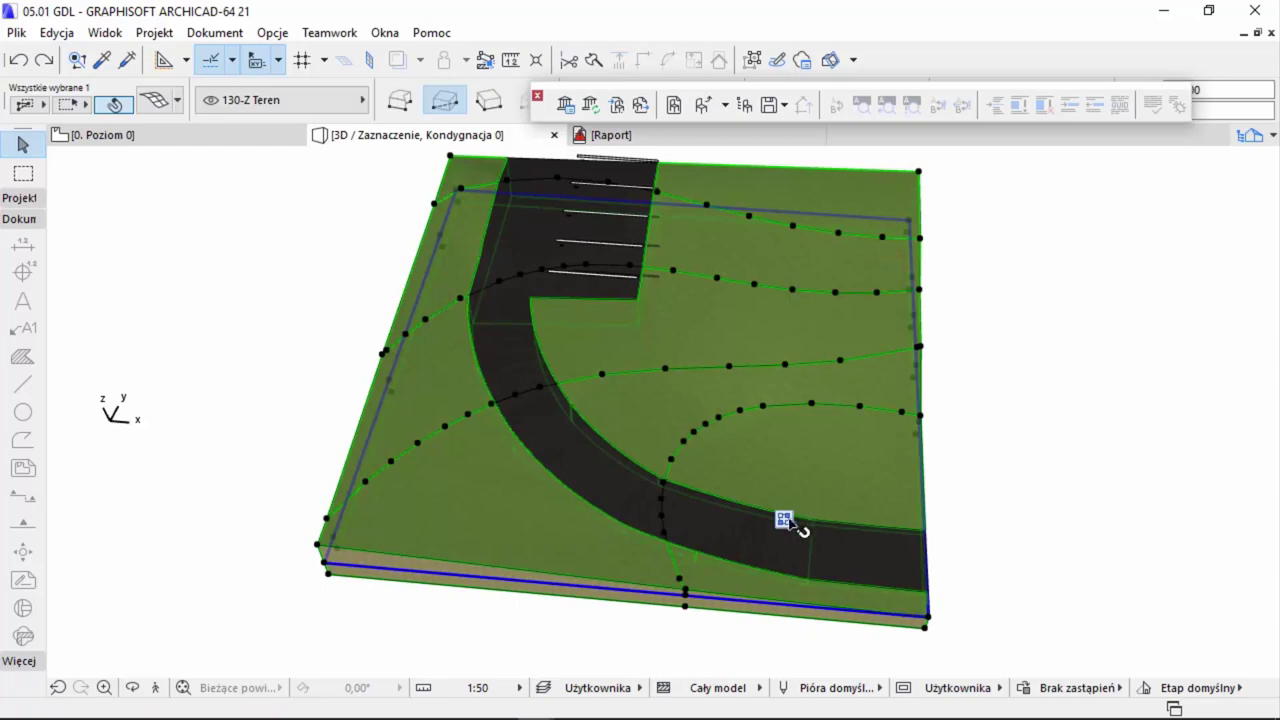
# - Reveal the road and parking cutting volumes as solids and select the block and curved road volumes
pyautogui.click(1034, 331)
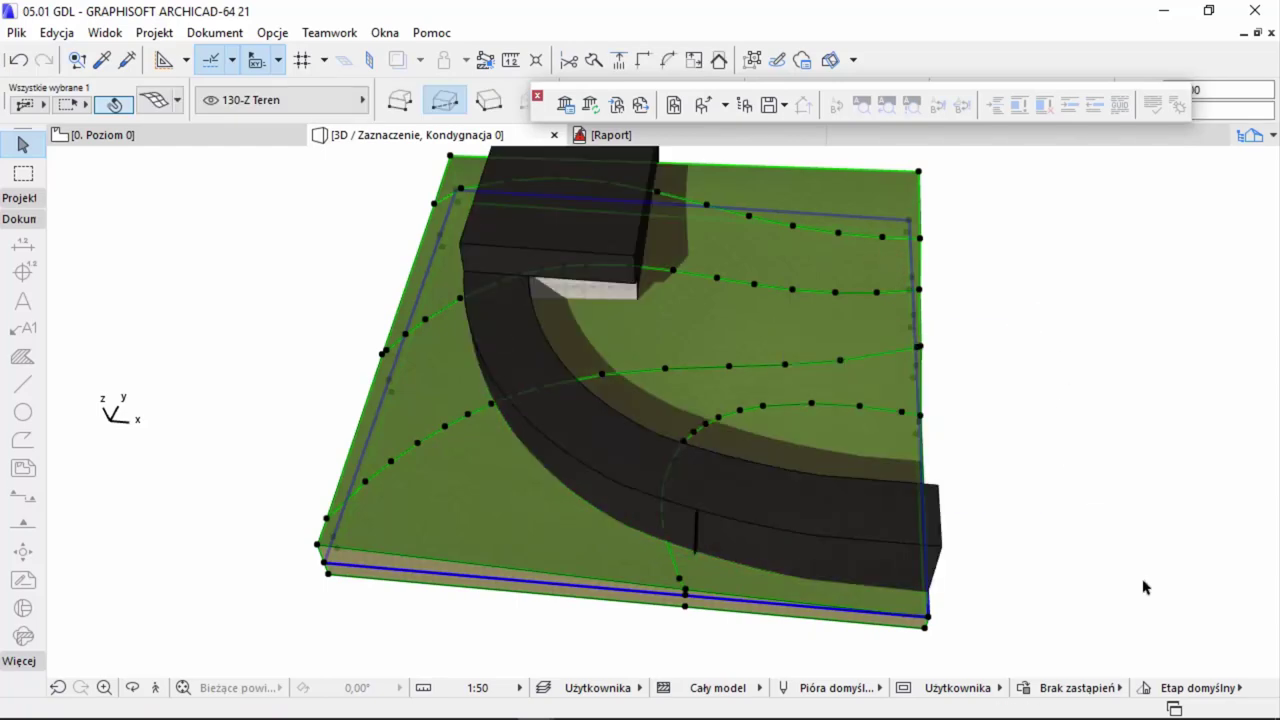
pyautogui.moveTo(1145, 587)
pyautogui.keyDown('shift'); pyautogui.mouseDown(button='middle')
pyautogui.moveTo(806, 509)
pyautogui.moveTo(786, 454)
pyautogui.moveTo(803, 549)
pyautogui.moveTo(903, 523)
pyautogui.moveTo(1088, 520)
pyautogui.mouseUp(button='middle'); pyautogui.keyUp('shift')
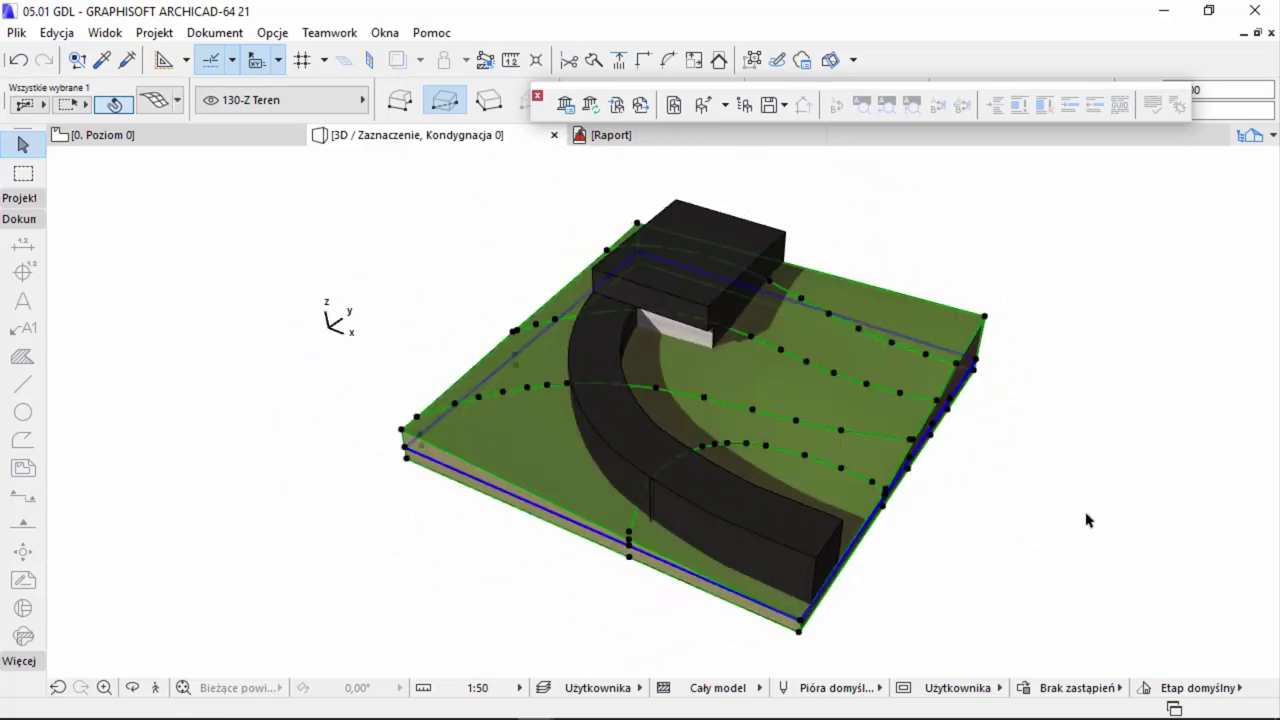
pyautogui.click(1018, 453)
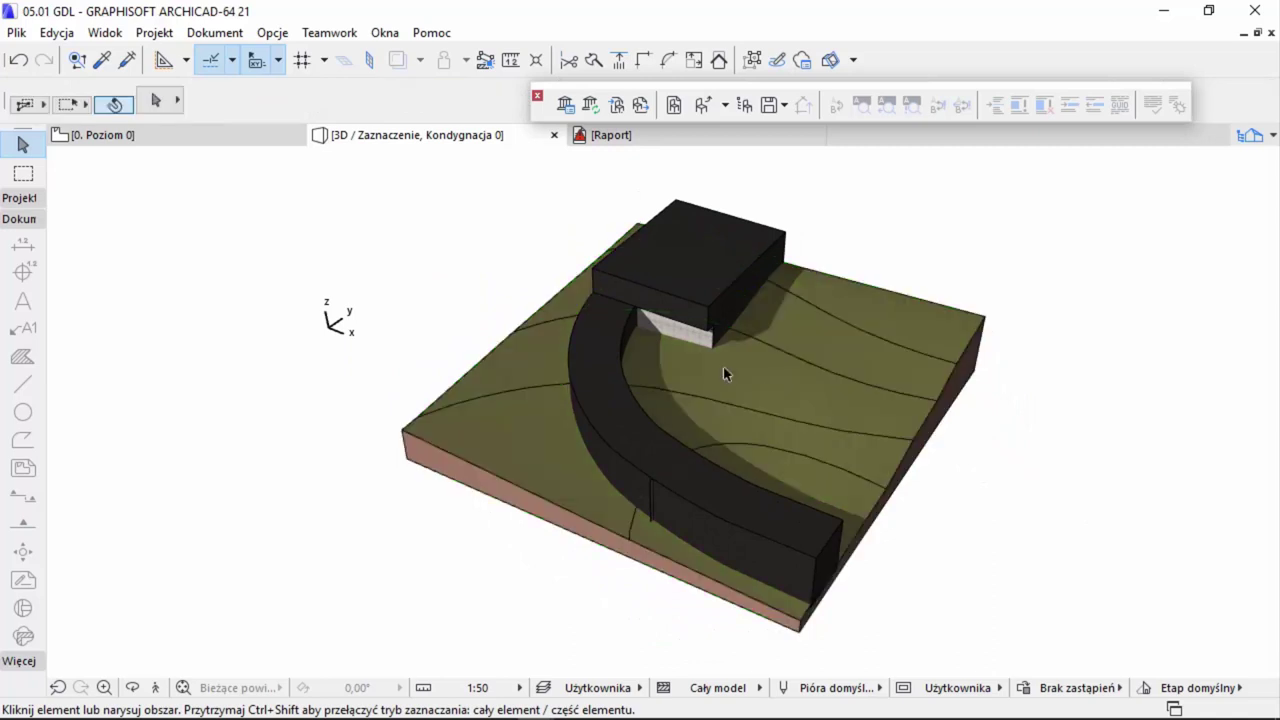
pyautogui.click(623, 297)
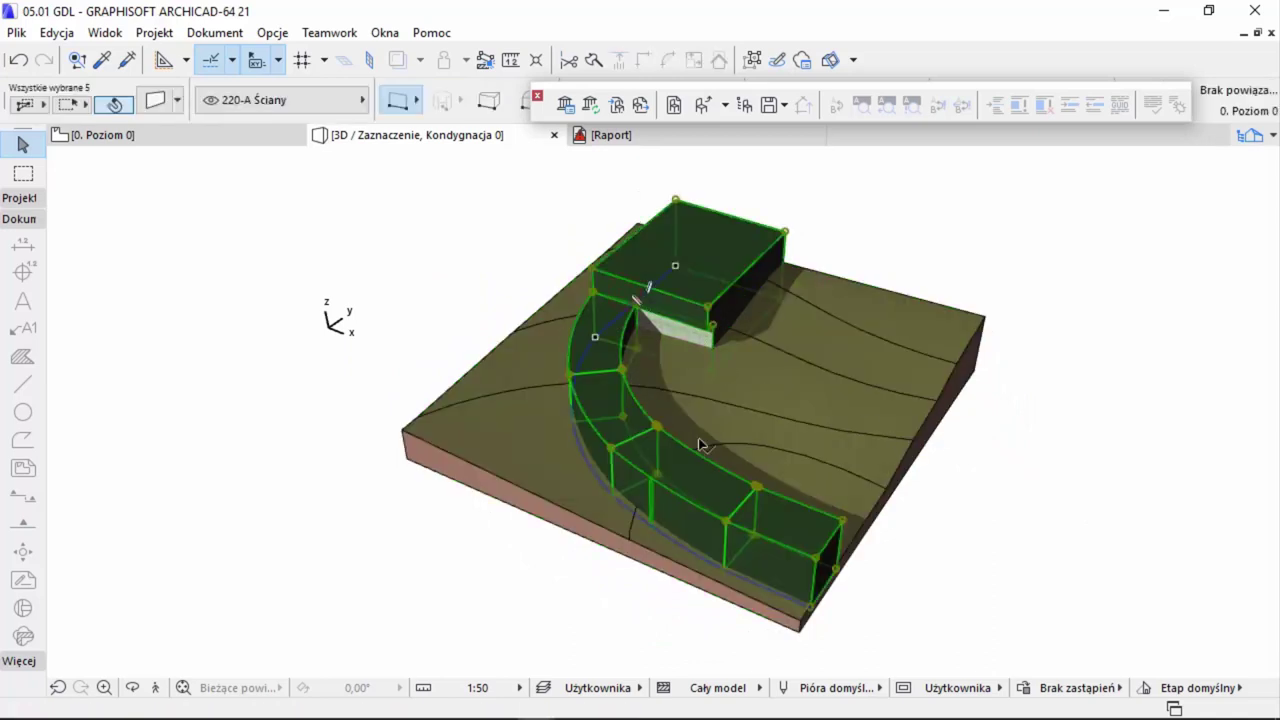
pyautogui.keyDown('shift'); pyautogui.moveTo(623, 455); pyautogui.dragTo(703, 497, button='middle'); pyautogui.keyUp('shift')
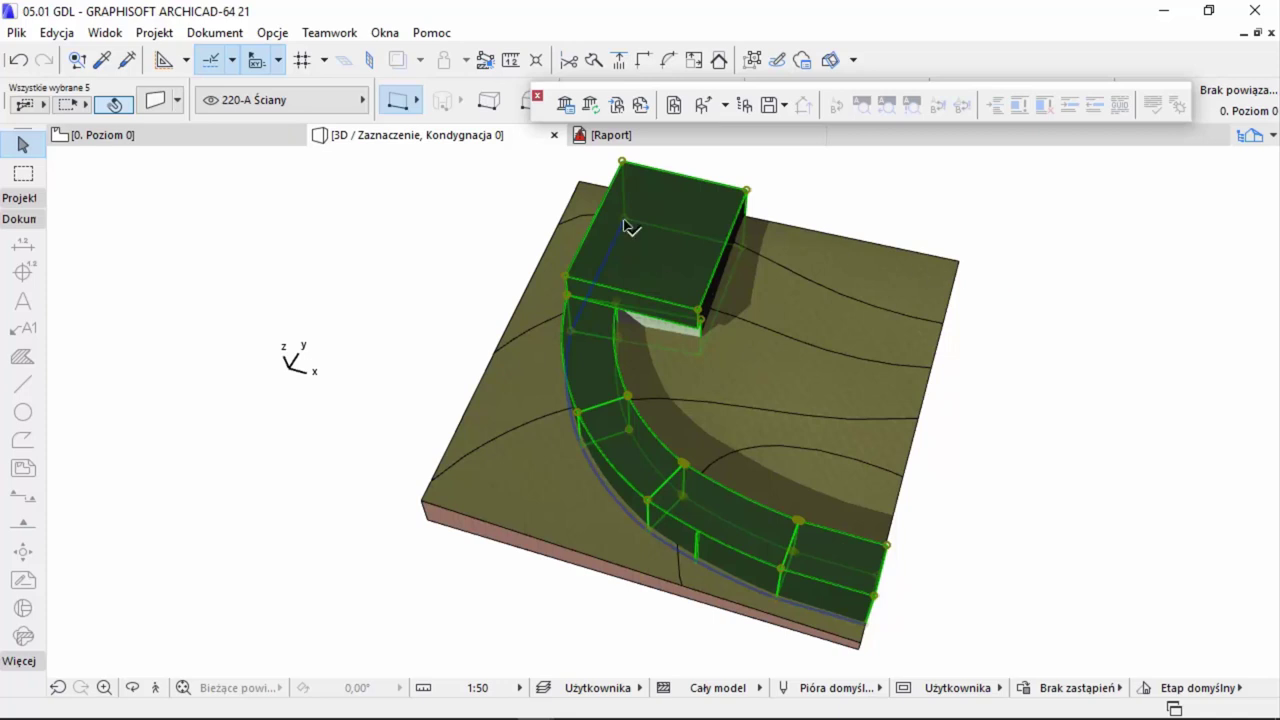
pyautogui.keyDown('shift'); pyautogui.moveTo(967, 591); pyautogui.dragTo(914, 546, button='middle'); pyautogui.keyUp('shift')
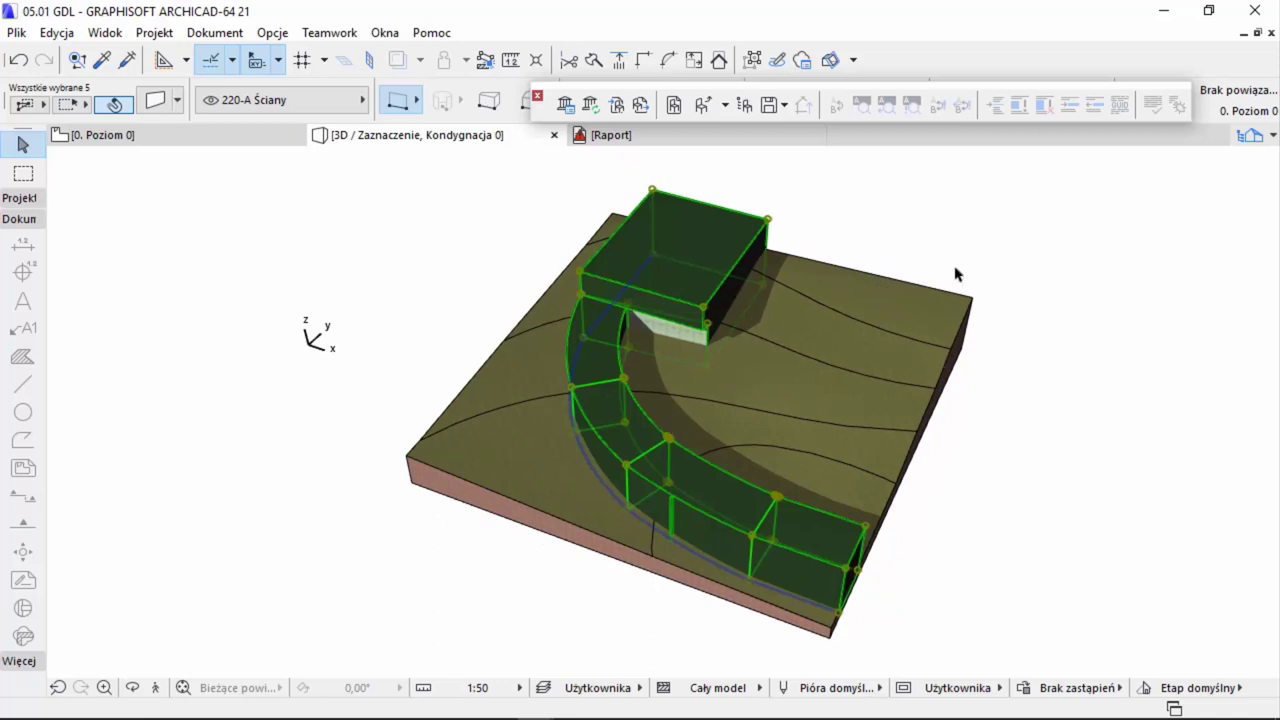
# - Intersect the five selected road and parking volumes with the terrain mesh via Solid Element Operations
pyautogui.rightClick(1047, 316)
pyautogui.moveTo(1007, 489)
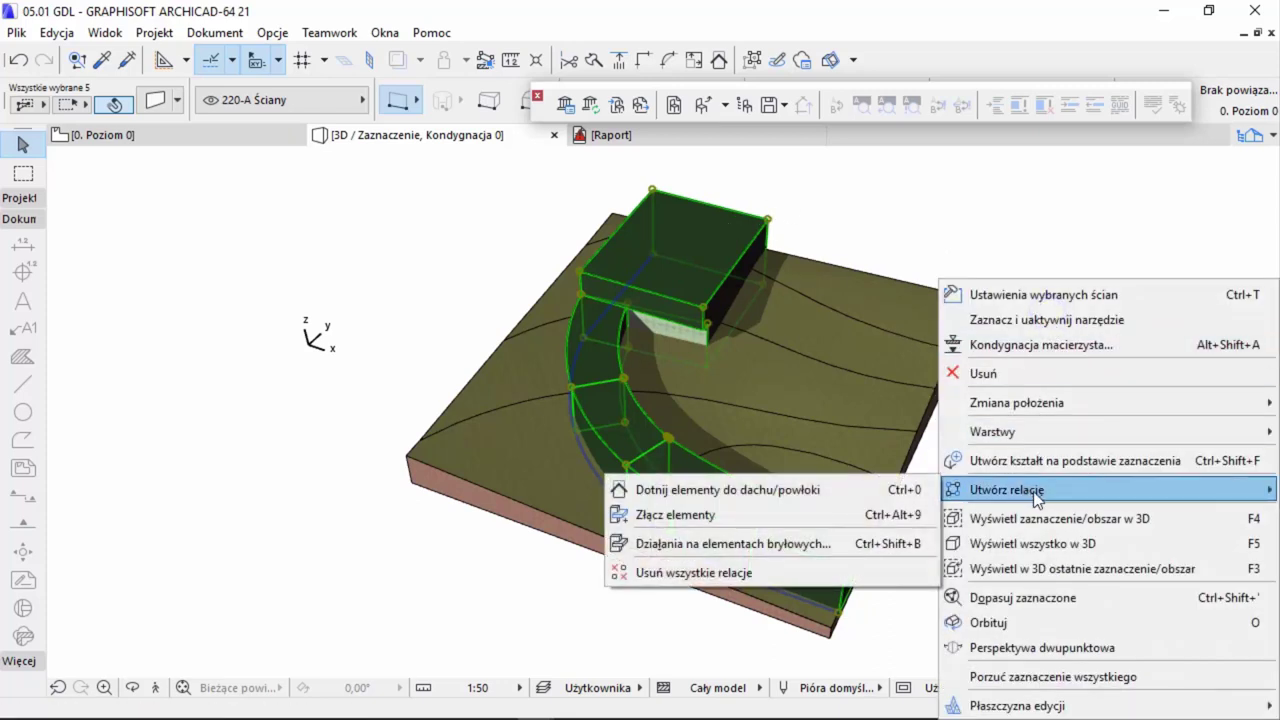
pyautogui.click(769, 542)
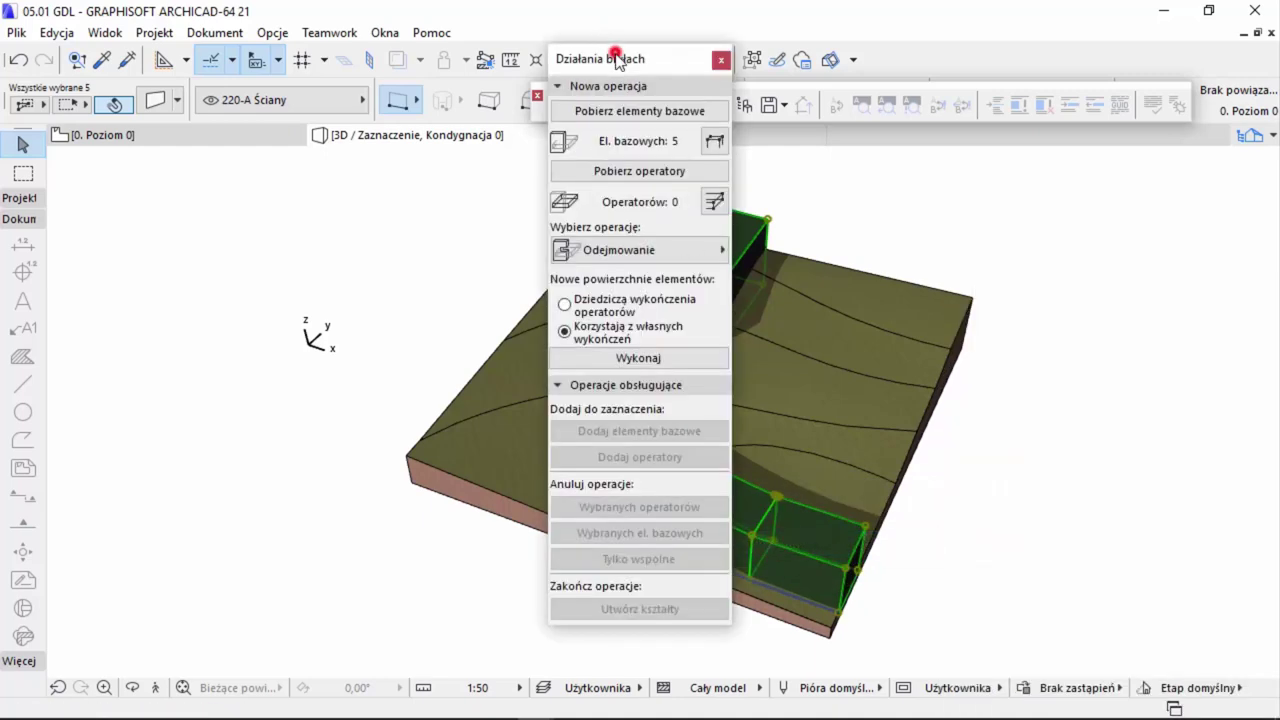
pyautogui.moveTo(617, 59); pyautogui.dragTo(1096, 89)
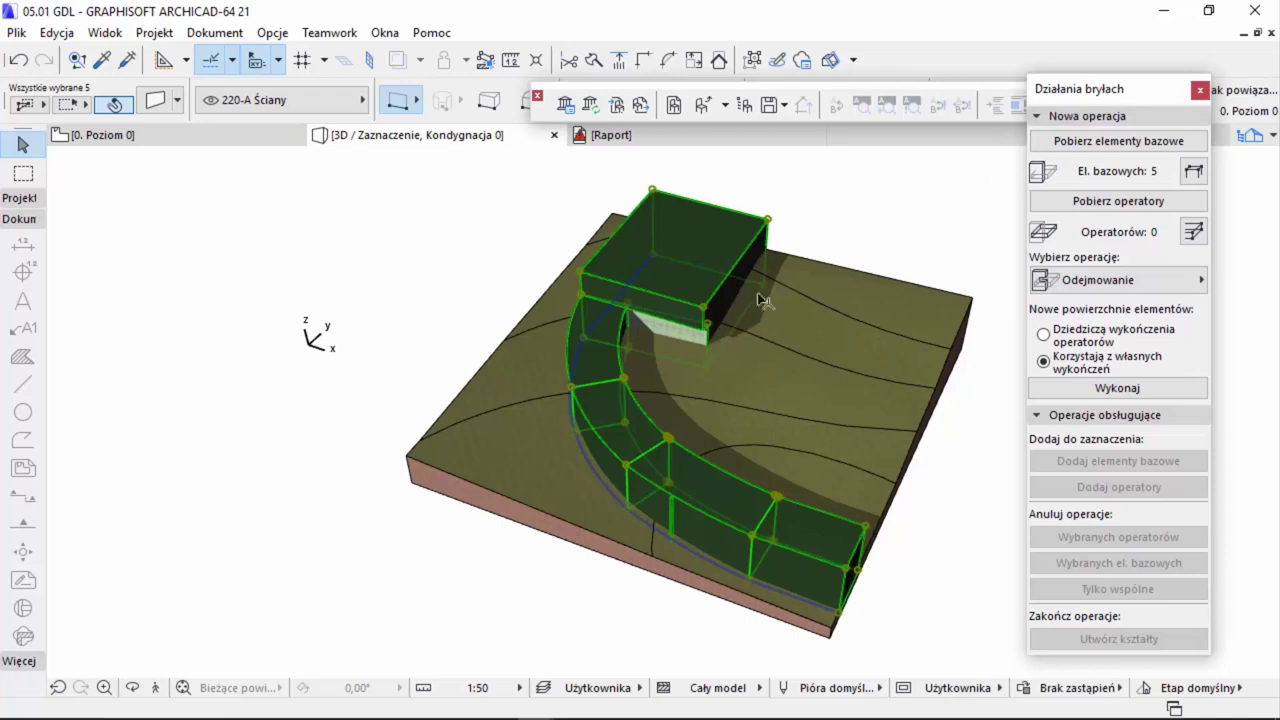
pyautogui.click(1141, 142)
pyautogui.click(930, 323)
pyautogui.click(1146, 200)
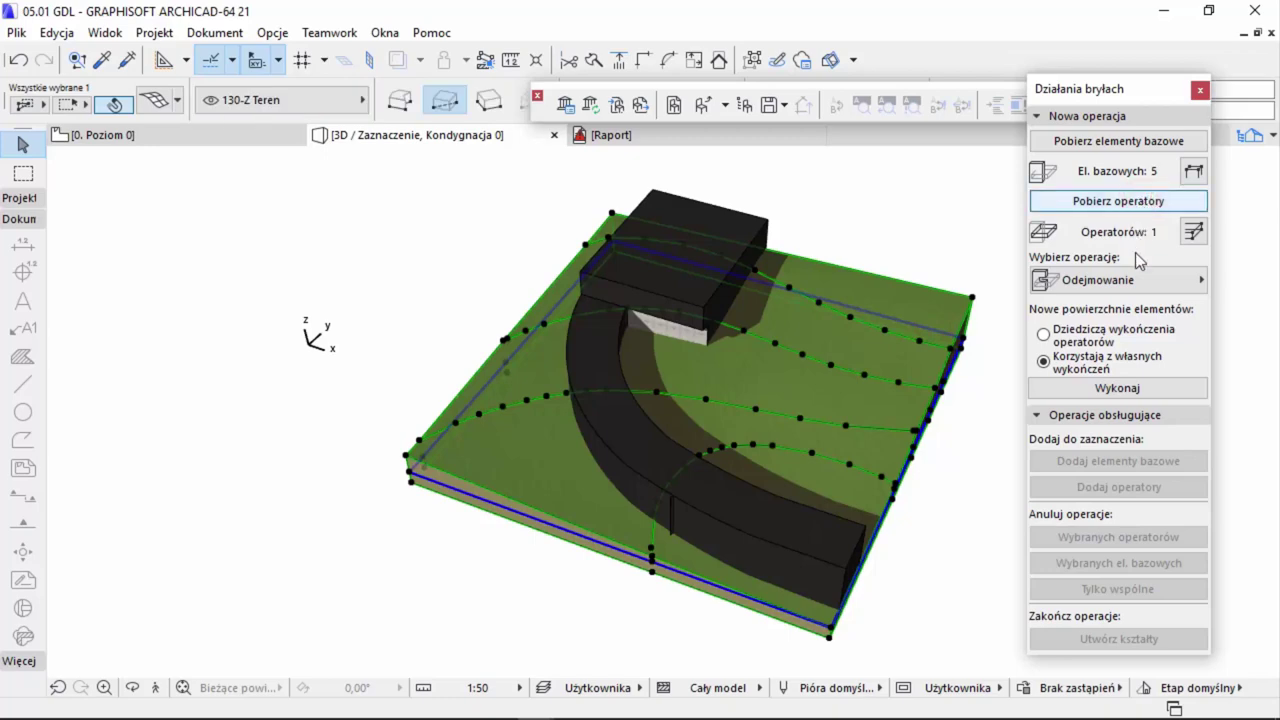
pyautogui.click(1125, 281)
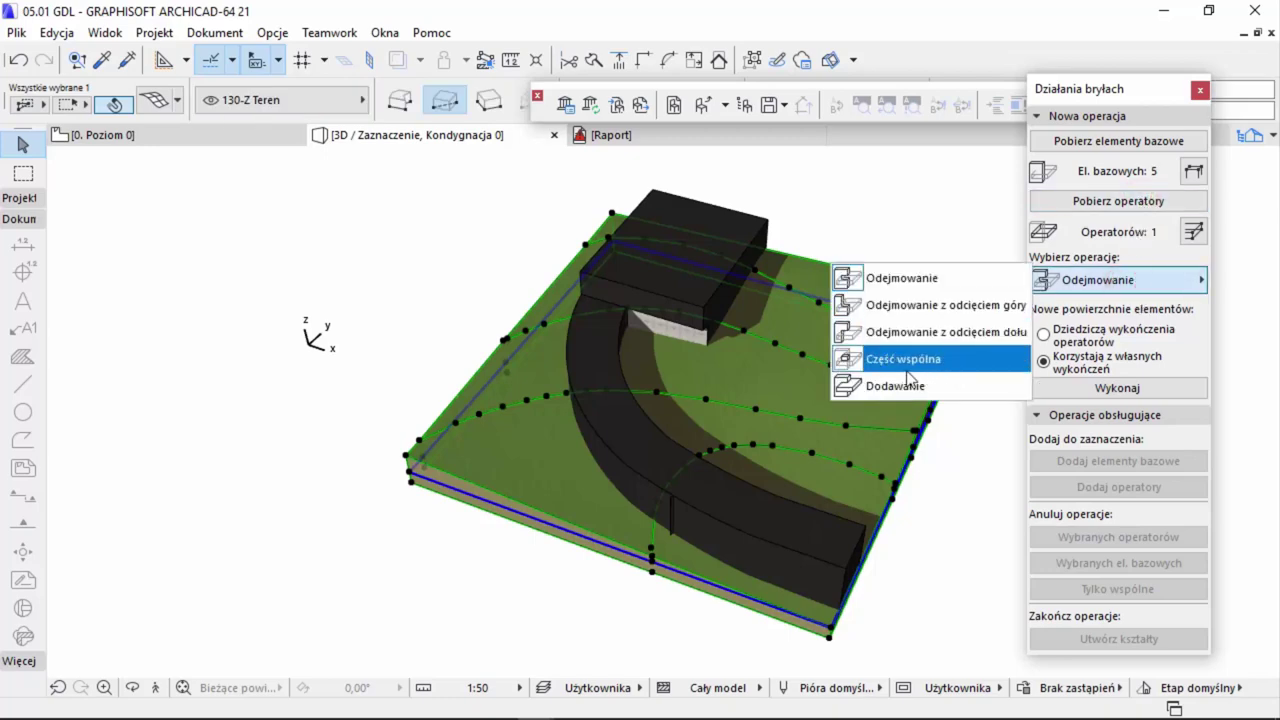
pyautogui.click(899, 362)
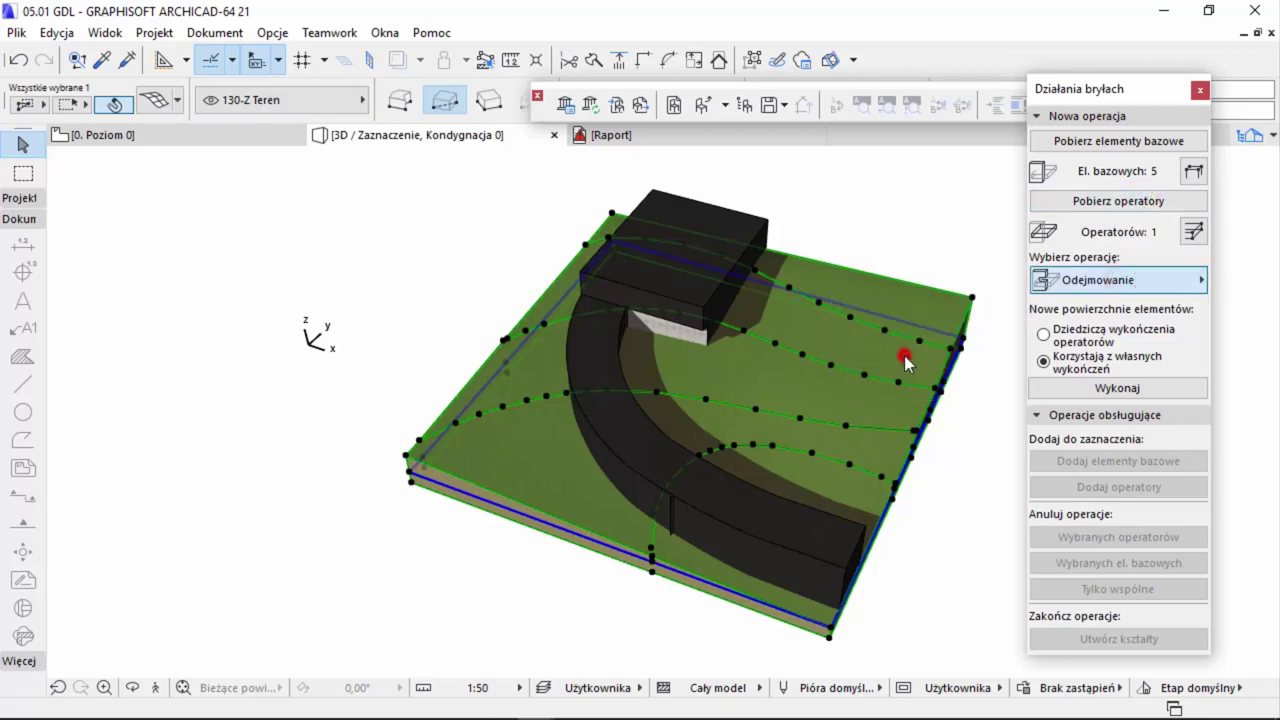
pyautogui.click(1115, 388)
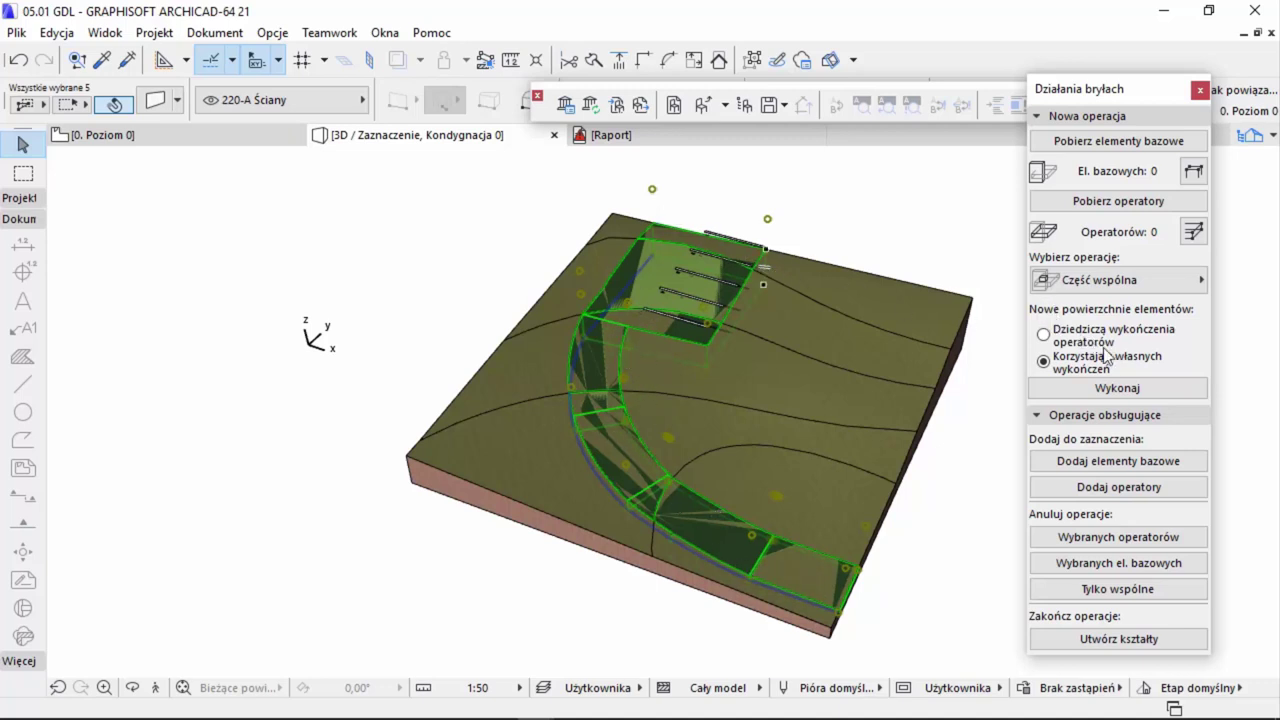
# - Subtract the five trimmed volumes from the terrain using Subtraction with Upwards Extrusion
pyautogui.click(1096, 198)
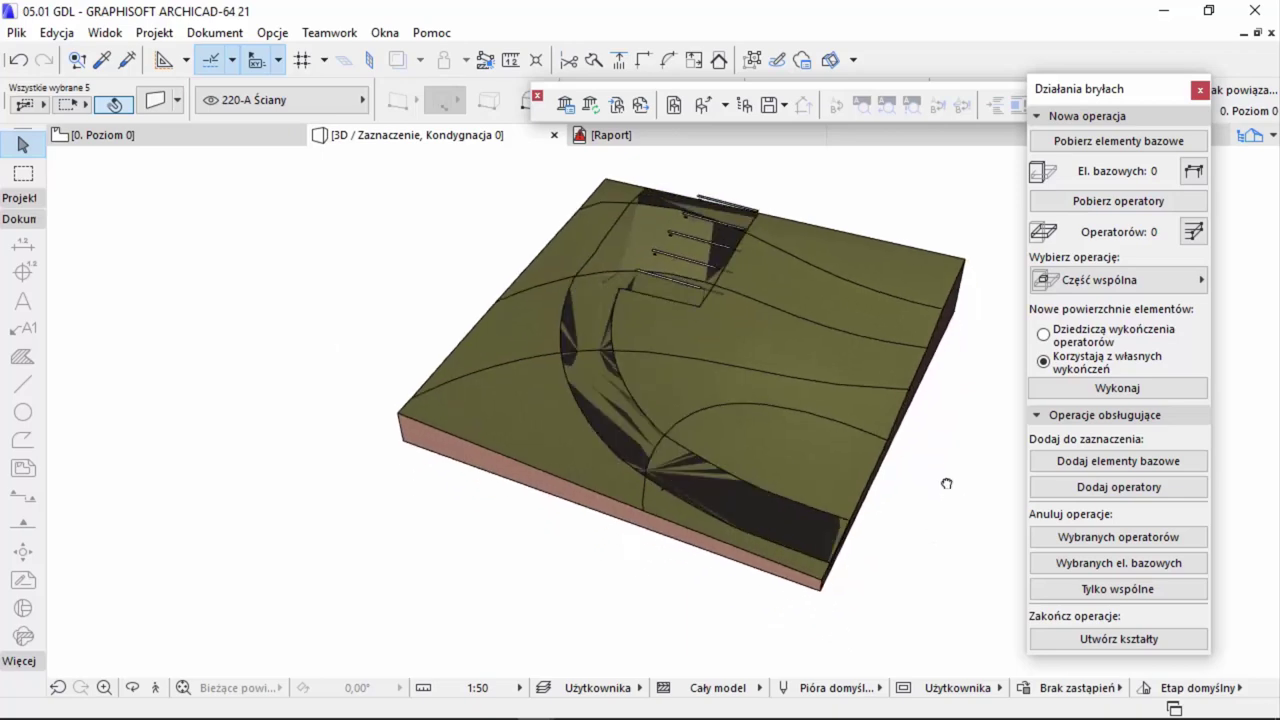
pyautogui.moveTo(952, 528); pyautogui.dragTo(928, 494, button='middle')
pyautogui.click(1080, 204)
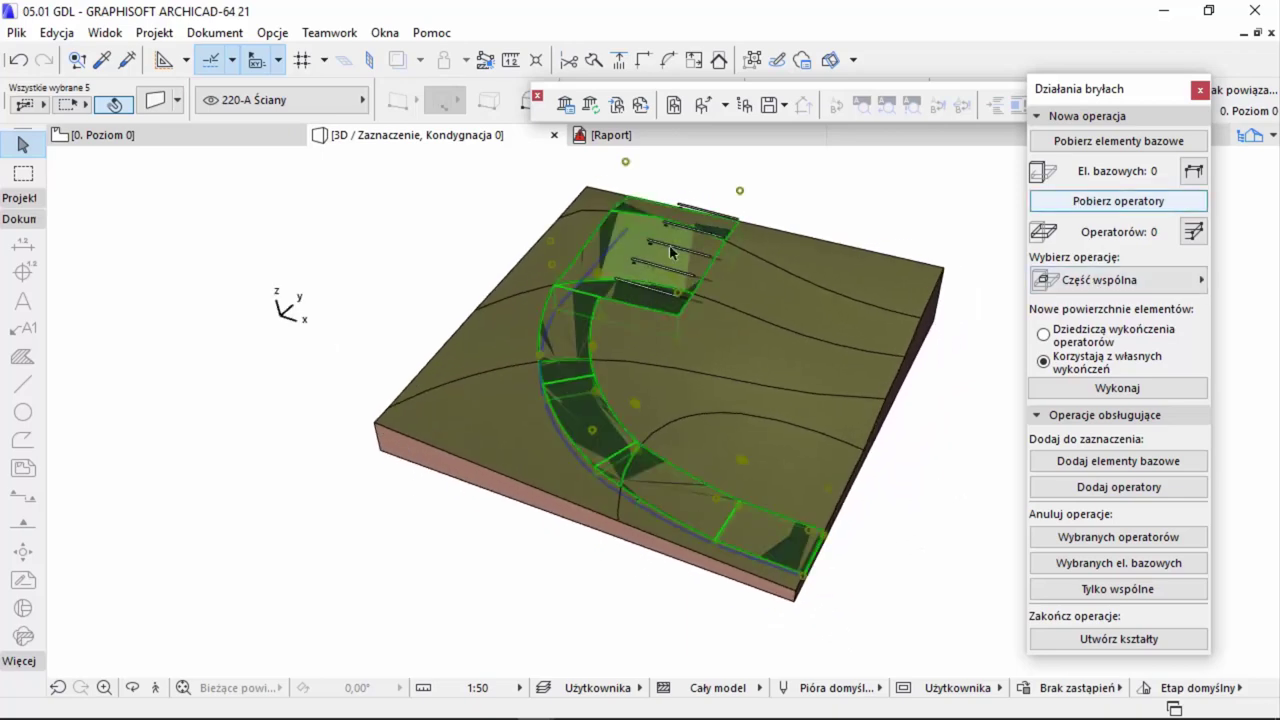
pyautogui.click(1094, 200)
pyautogui.click(893, 280)
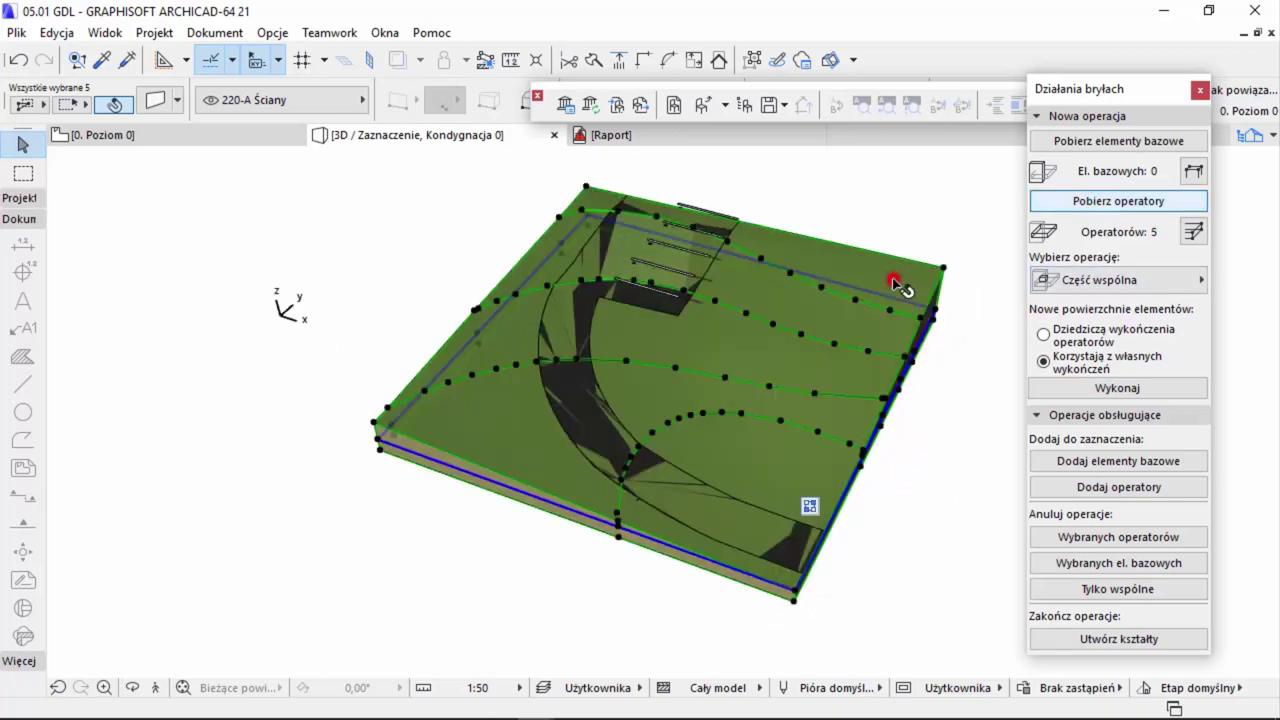
pyautogui.click(1106, 142)
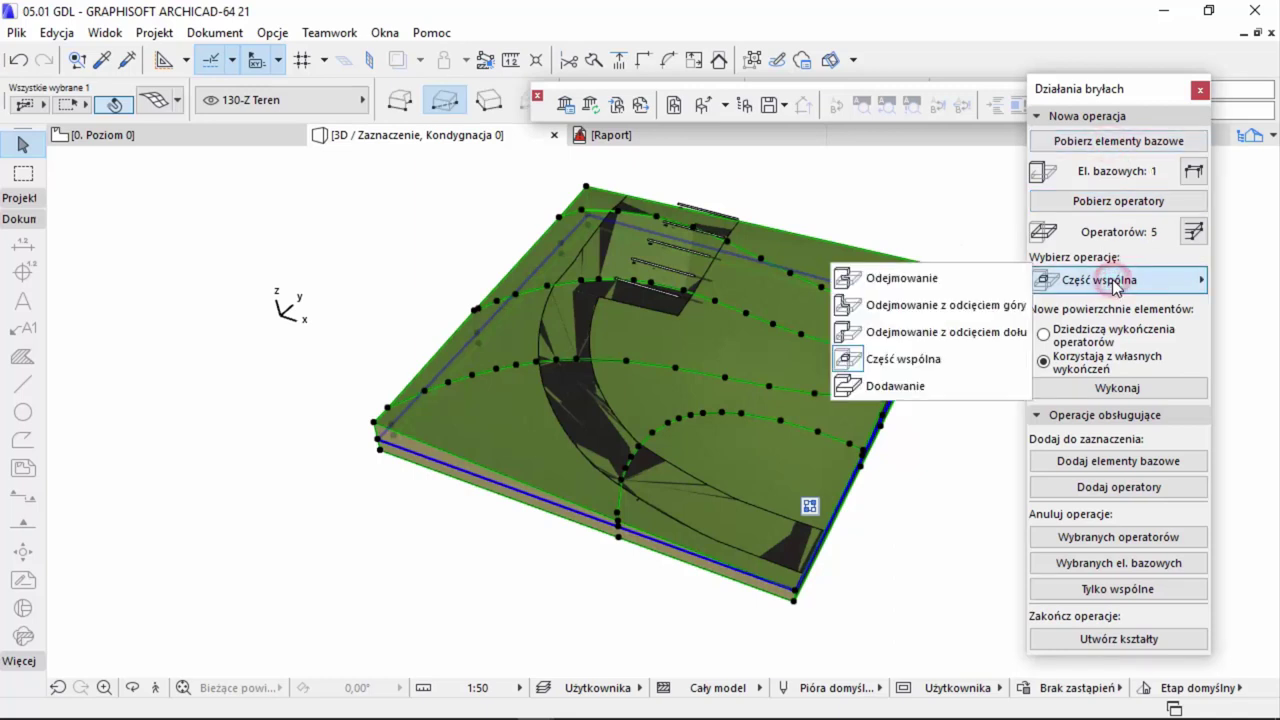
pyautogui.click(982, 305)
pyautogui.click(1084, 390)
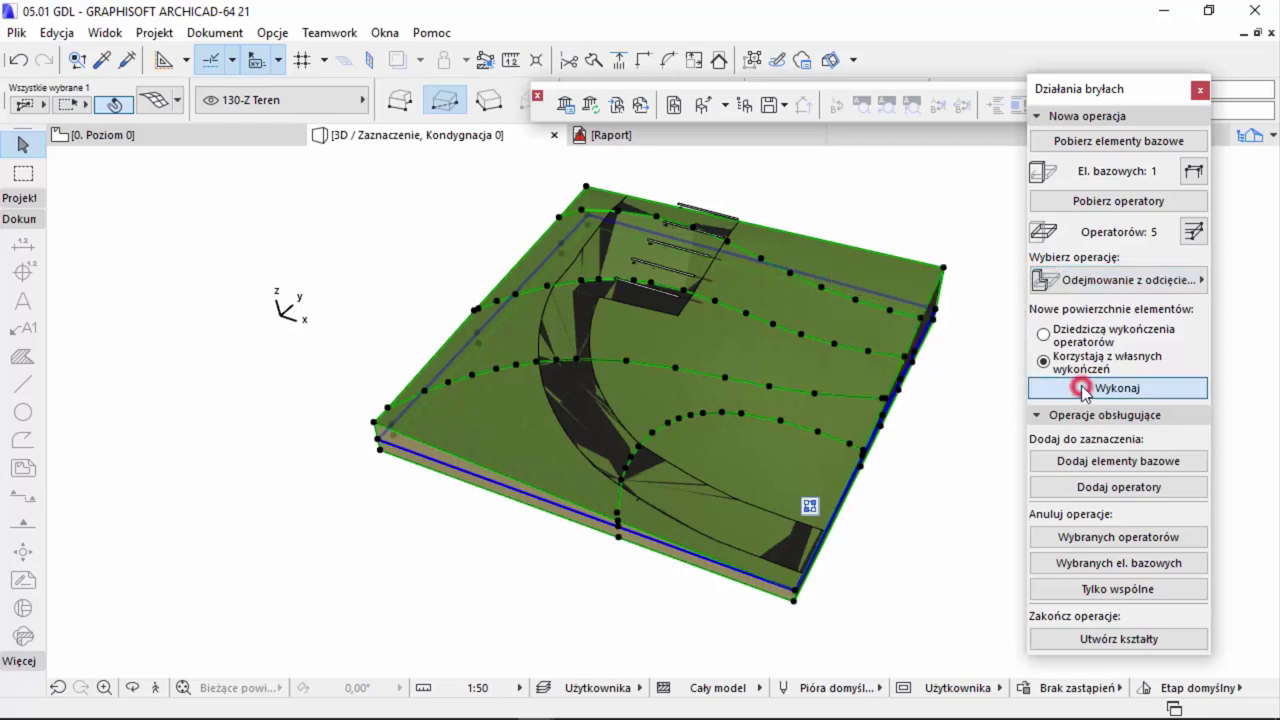
# - Orbit and zoom around the carved road and striped parking to inspect the result
pyautogui.click(860, 201)
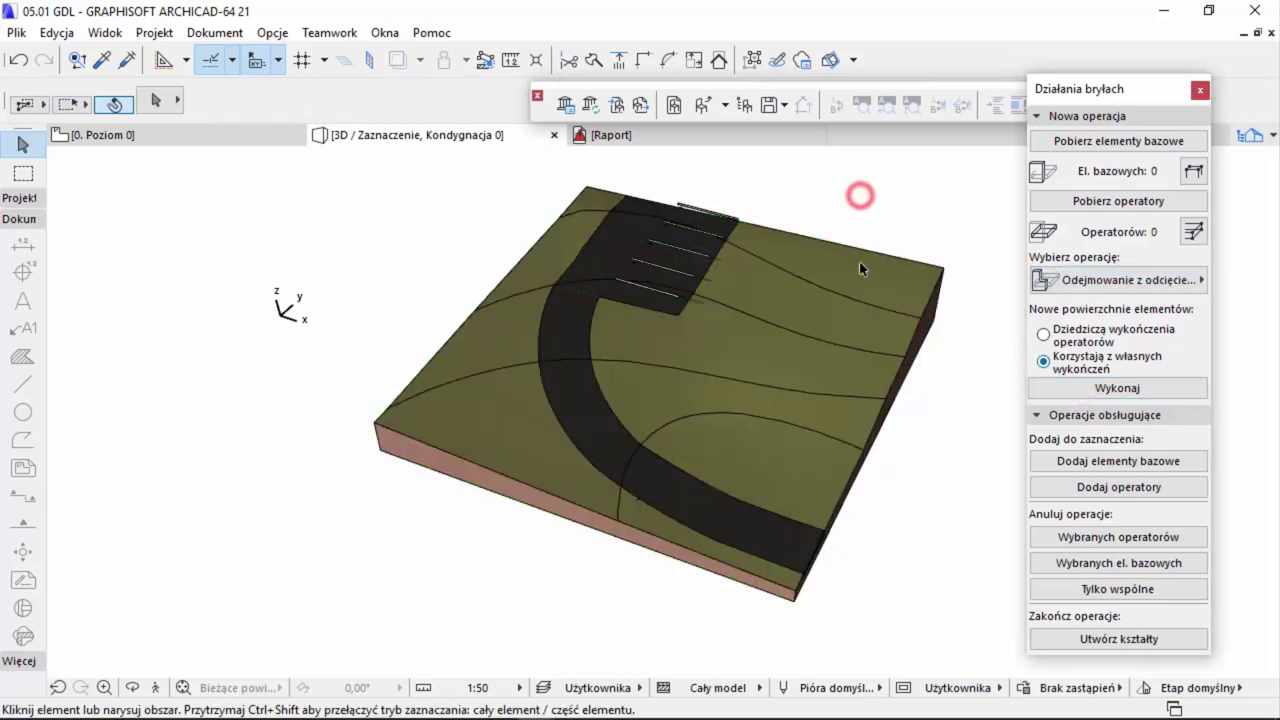
pyautogui.moveTo(863, 325)
pyautogui.keyDown('shift'); pyautogui.mouseDown(button='middle')
pyautogui.moveTo(747, 327)
pyautogui.moveTo(777, 409)
pyautogui.moveTo(811, 209)
pyautogui.mouseUp(button='middle'); pyautogui.keyUp('shift')
pyautogui.scroll(2, 800, 212)
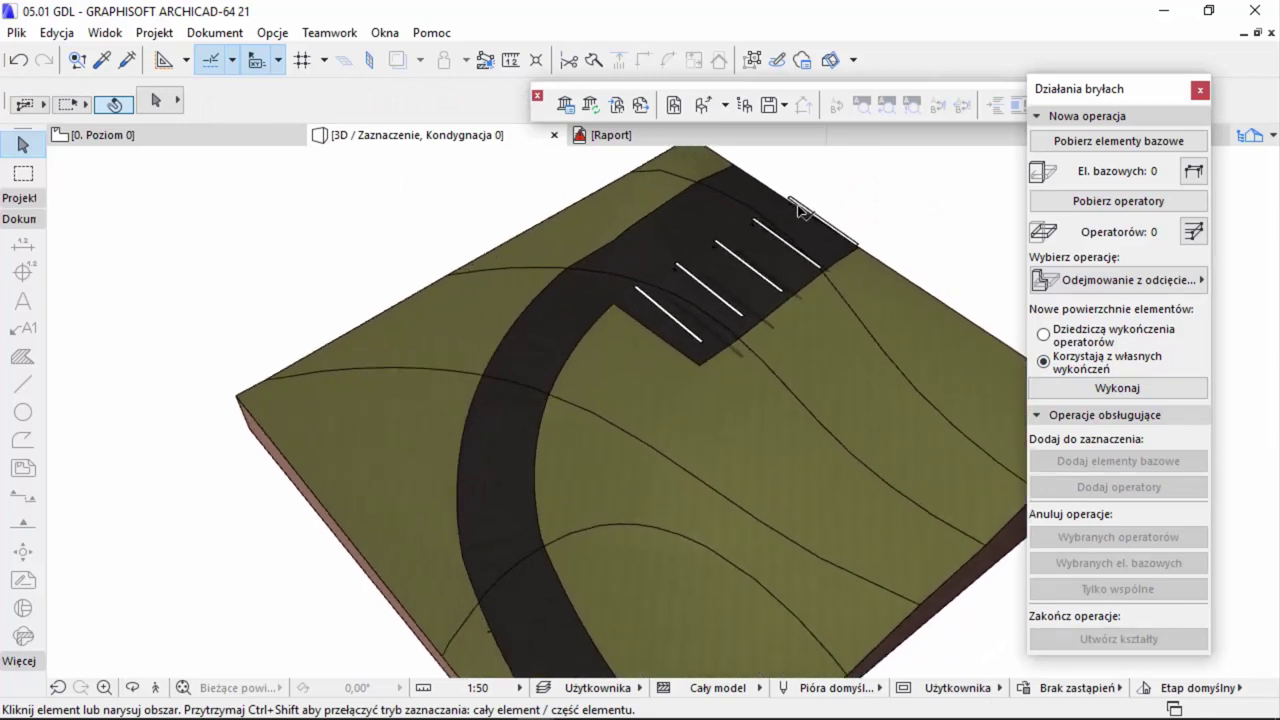
pyautogui.scroll(2, 800, 205)
pyautogui.scroll(2, 843, 257)
pyautogui.scroll(2, 836, 300)
pyautogui.scroll(-2, 850, 290)
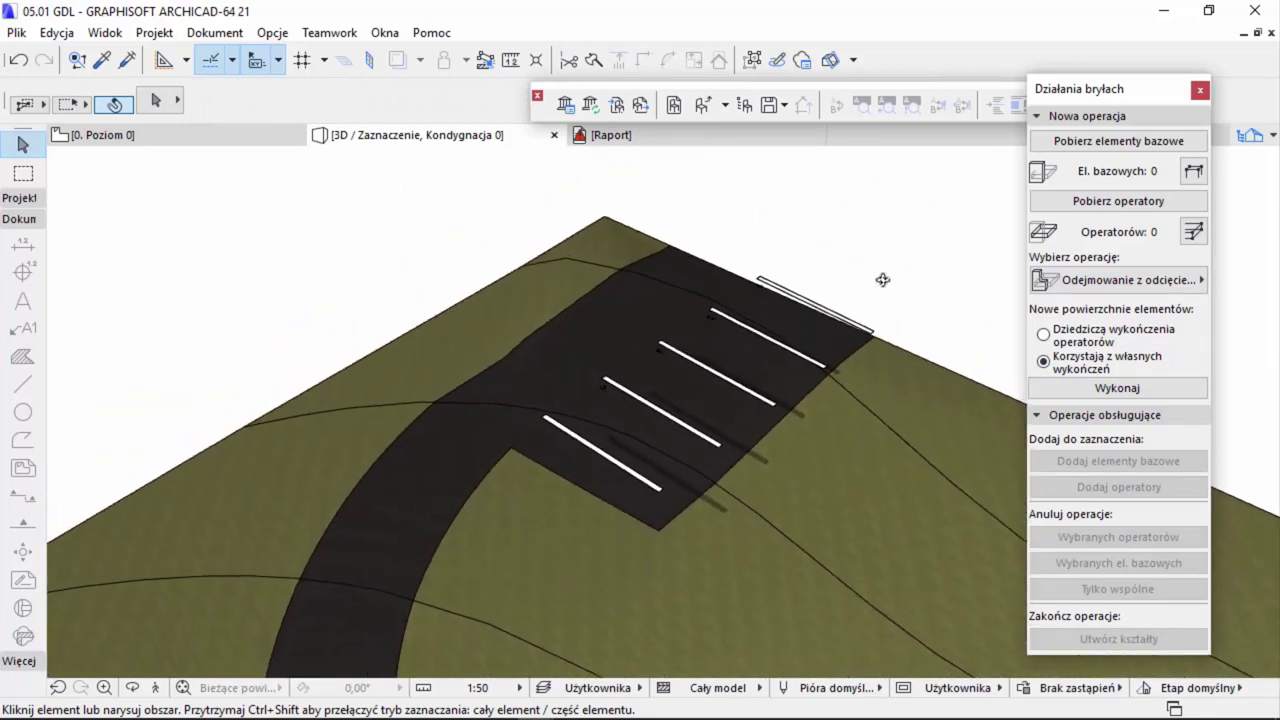
pyautogui.keyDown('shift'); pyautogui.moveTo(537, 466); pyautogui.dragTo(837, 460, button='middle'); pyautogui.keyUp('shift')
pyautogui.scroll(3, 594, 491)
pyautogui.moveTo(594, 491)
pyautogui.keyDown('shift'); pyautogui.mouseDown(button='middle')
pyautogui.moveTo(611, 503)
pyautogui.moveTo(737, 486)
pyautogui.mouseUp(button='middle'); pyautogui.keyUp('shift')
# - Select the parking stripes object and open Miejsca parkingowe 21 in the library part editor
pyautogui.click(685, 494)
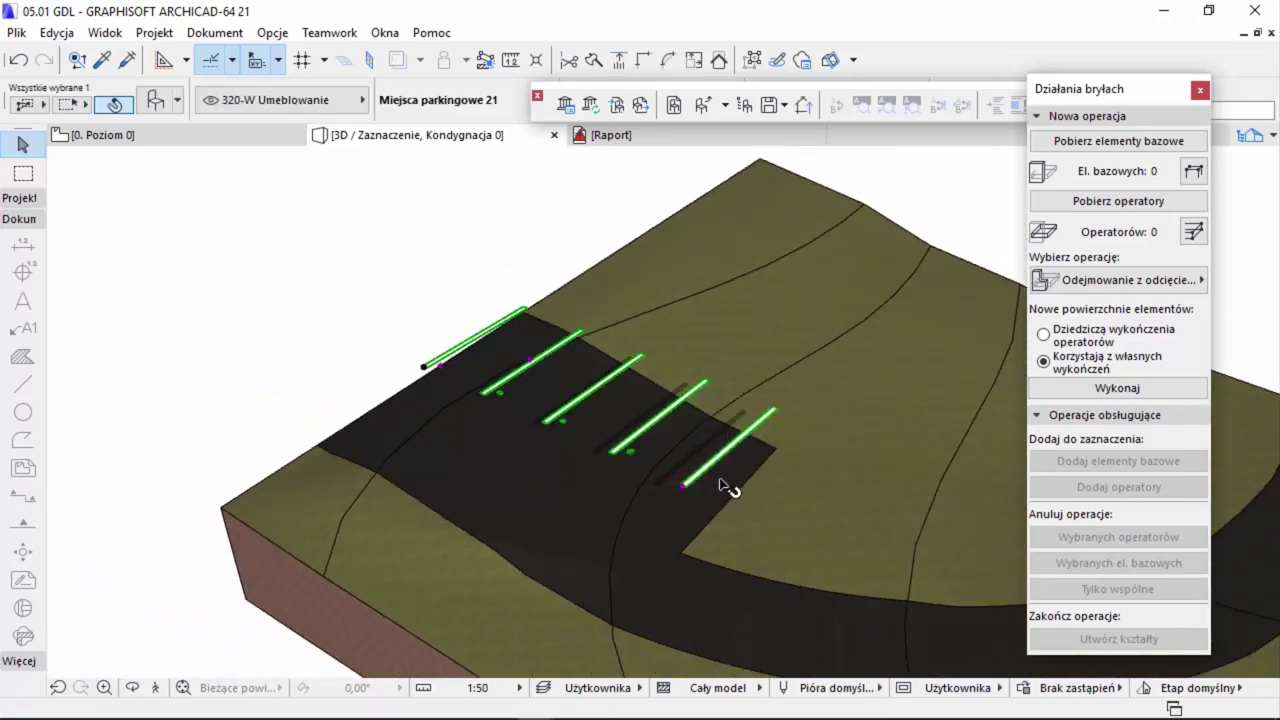
pyautogui.press('Escape')
pyautogui.moveTo(714, 489)
pyautogui.keyDown('shift'); pyautogui.mouseDown(button='middle')
pyautogui.moveTo(716, 503)
pyautogui.moveTo(748, 441)
pyautogui.mouseUp(button='middle'); pyautogui.keyUp('shift')
pyautogui.click(748, 441)
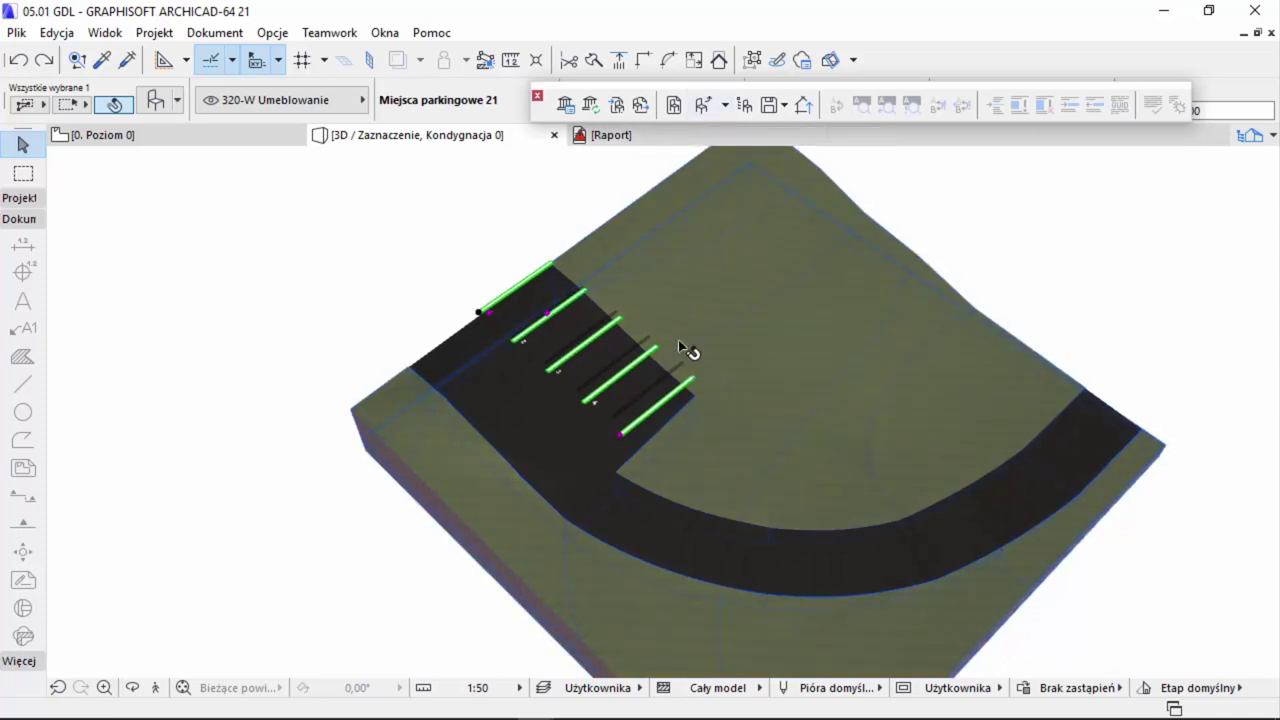
pyautogui.click(700, 106)
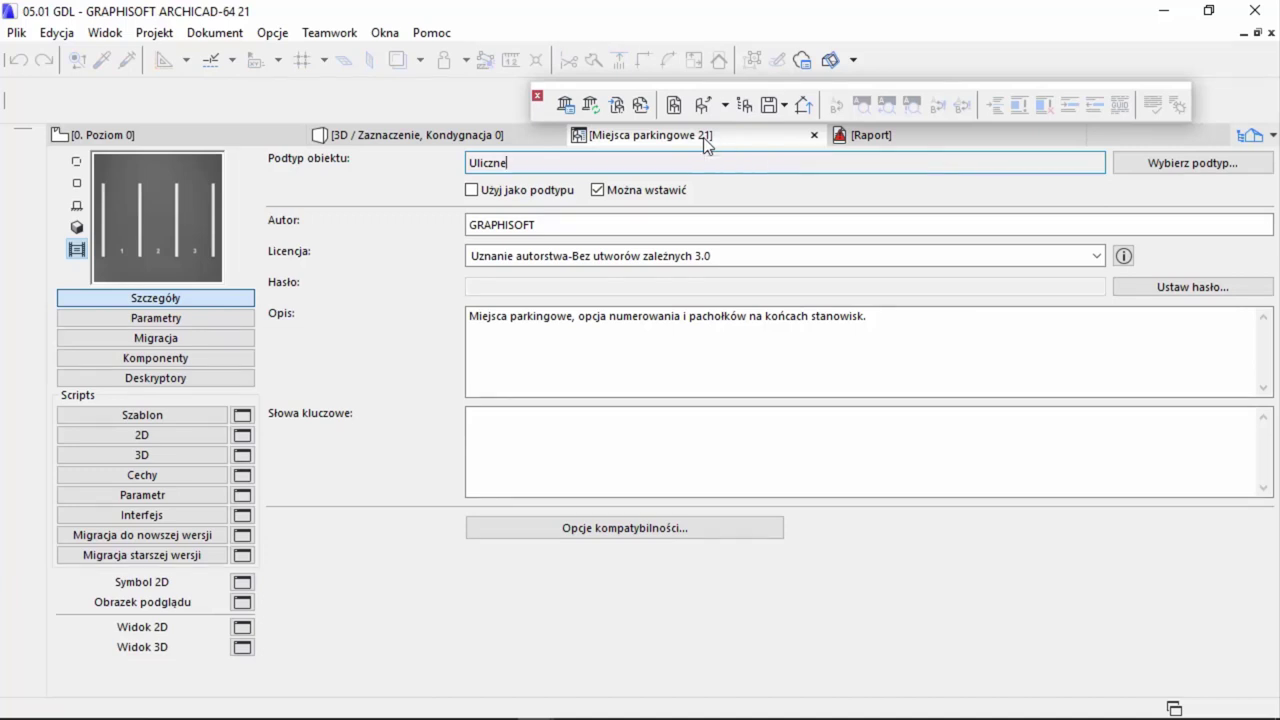
# - Add 'mulz 400' as the first line of the parking object's 3D script
pyautogui.click(182, 452)
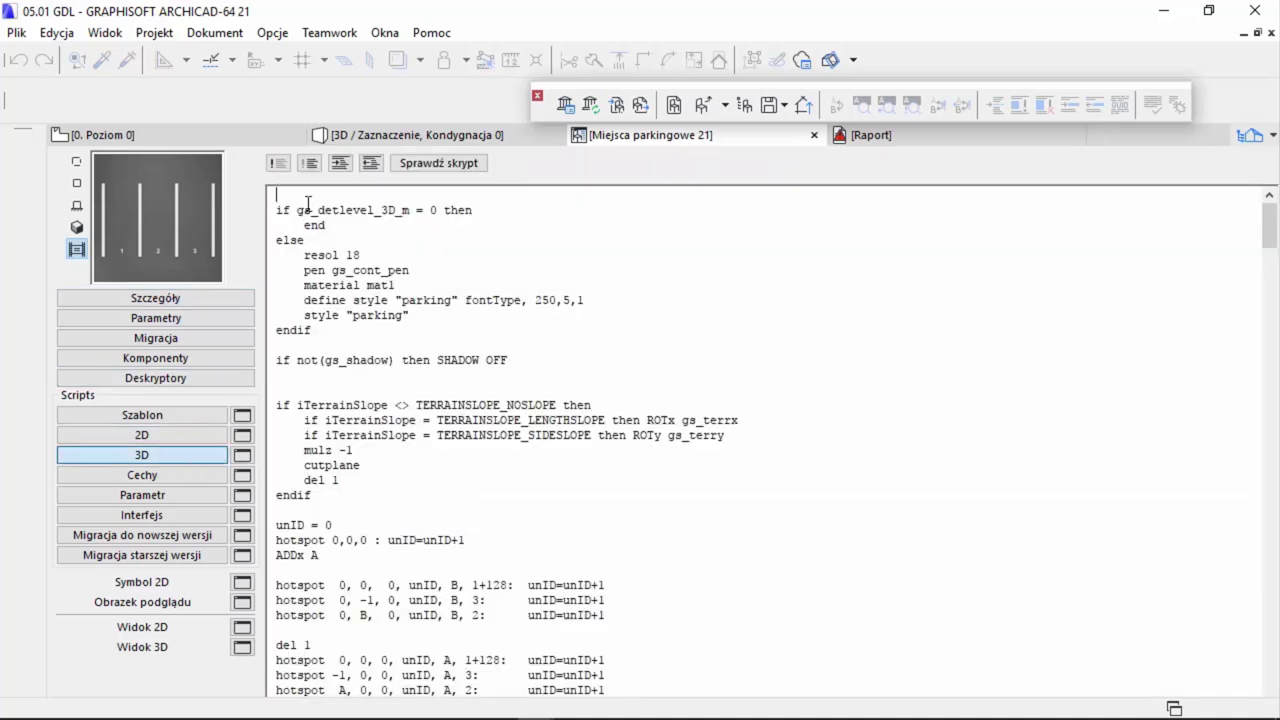
pyautogui.scroll(-4, 331, 350)
pyautogui.scroll(-5, 328, 413)
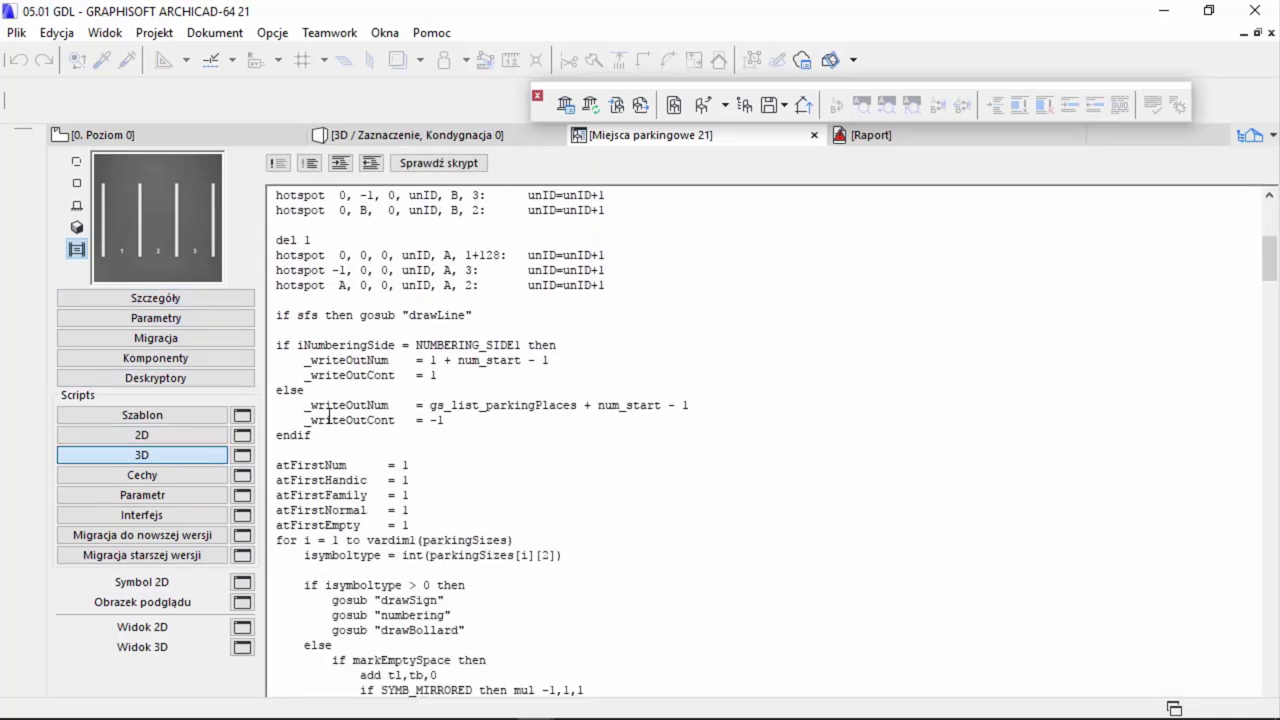
pyautogui.scroll(-1, 329, 413)
pyautogui.scroll(-1, 329, 413)
pyautogui.scroll(-6, 330, 413)
pyautogui.scroll(-9, 333, 413)
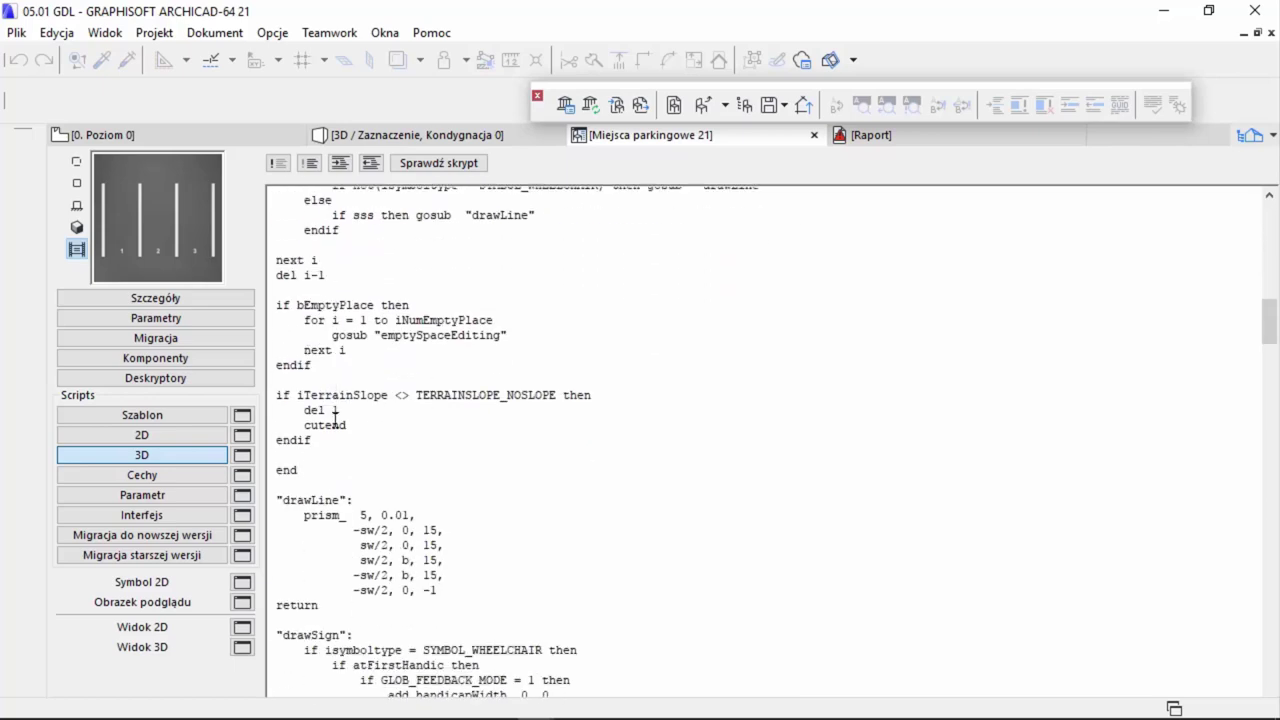
pyautogui.scroll(-10, 335, 413)
pyautogui.scroll(-7, 345, 418)
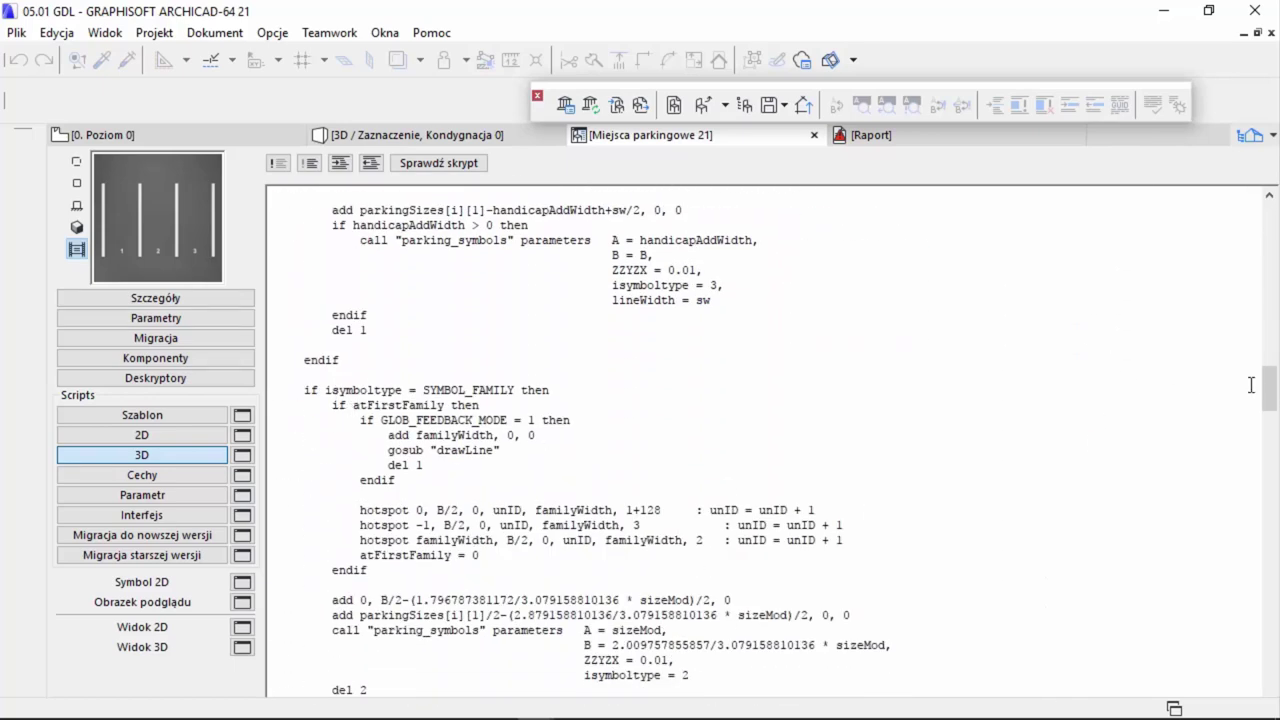
pyautogui.scroll(20, 1266, 384)
pyautogui.scroll(5, 1266, 384)
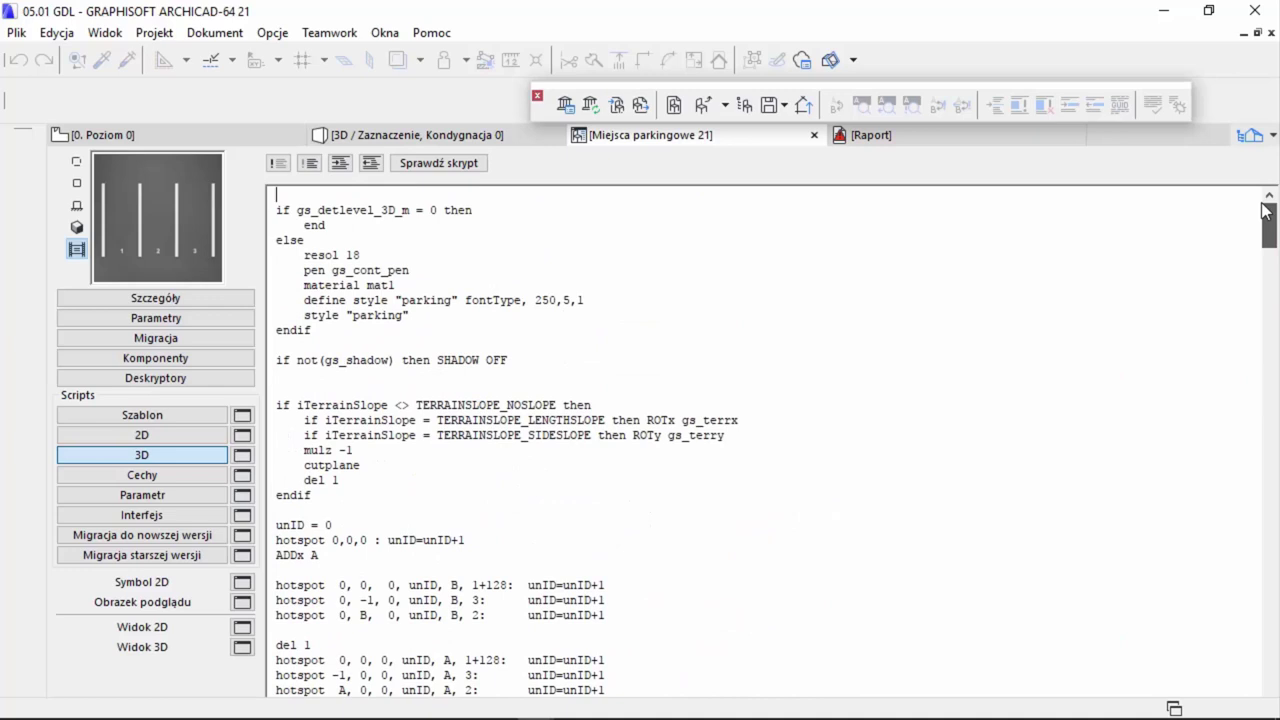
pyautogui.click(306, 193)
pyautogui.write('mulz 400')
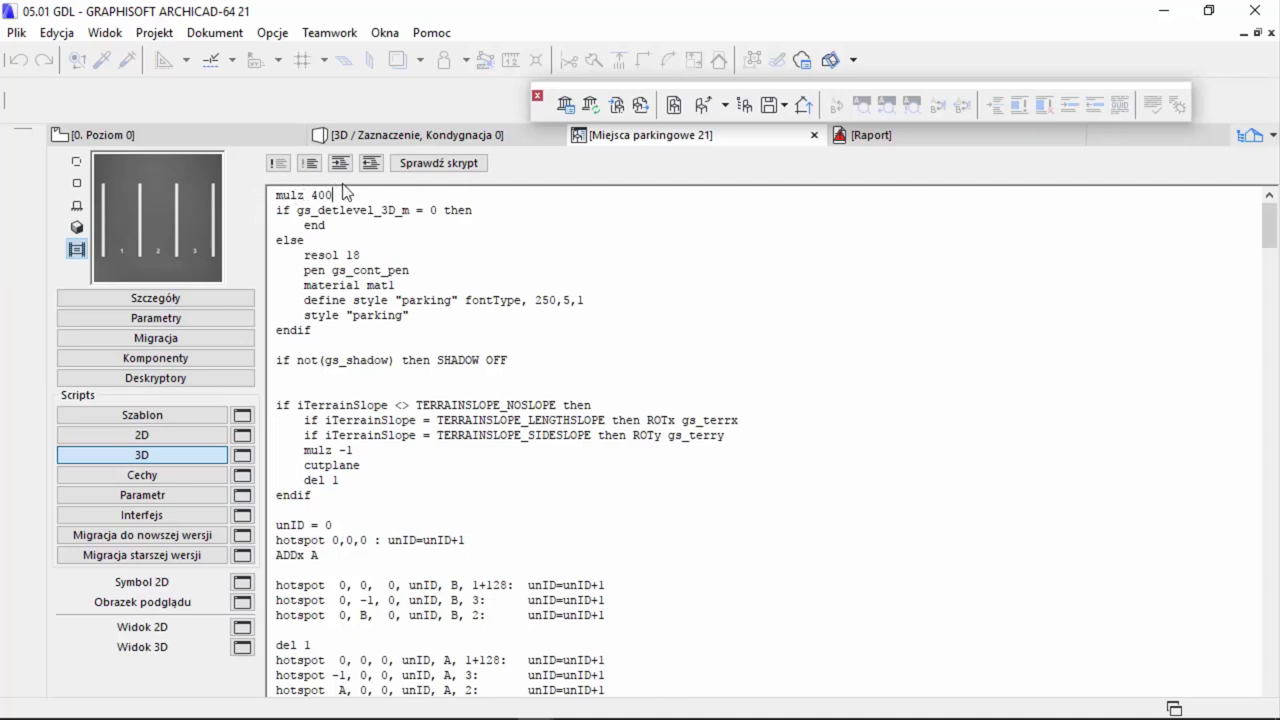
# - Save the edited object as a new part named 'Miejsca parkingowe 21 R'
pyautogui.click(812, 135)
pyautogui.click(585, 372)
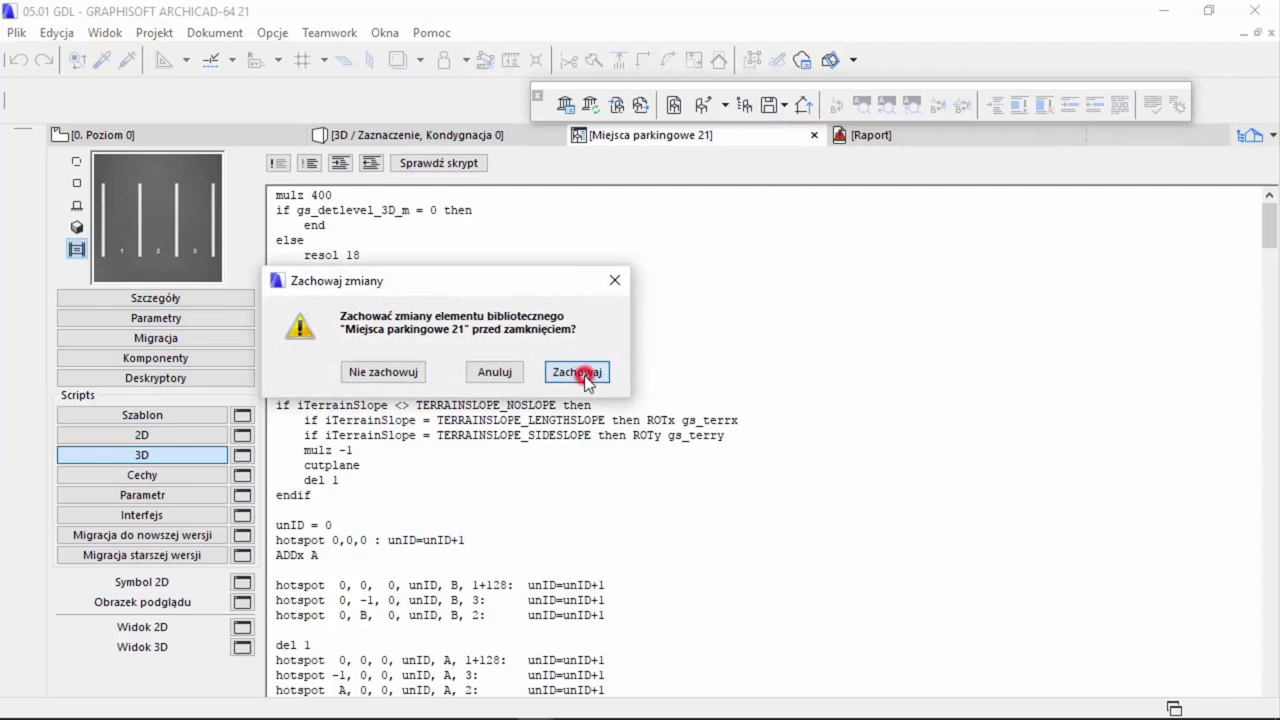
pyautogui.click(584, 372)
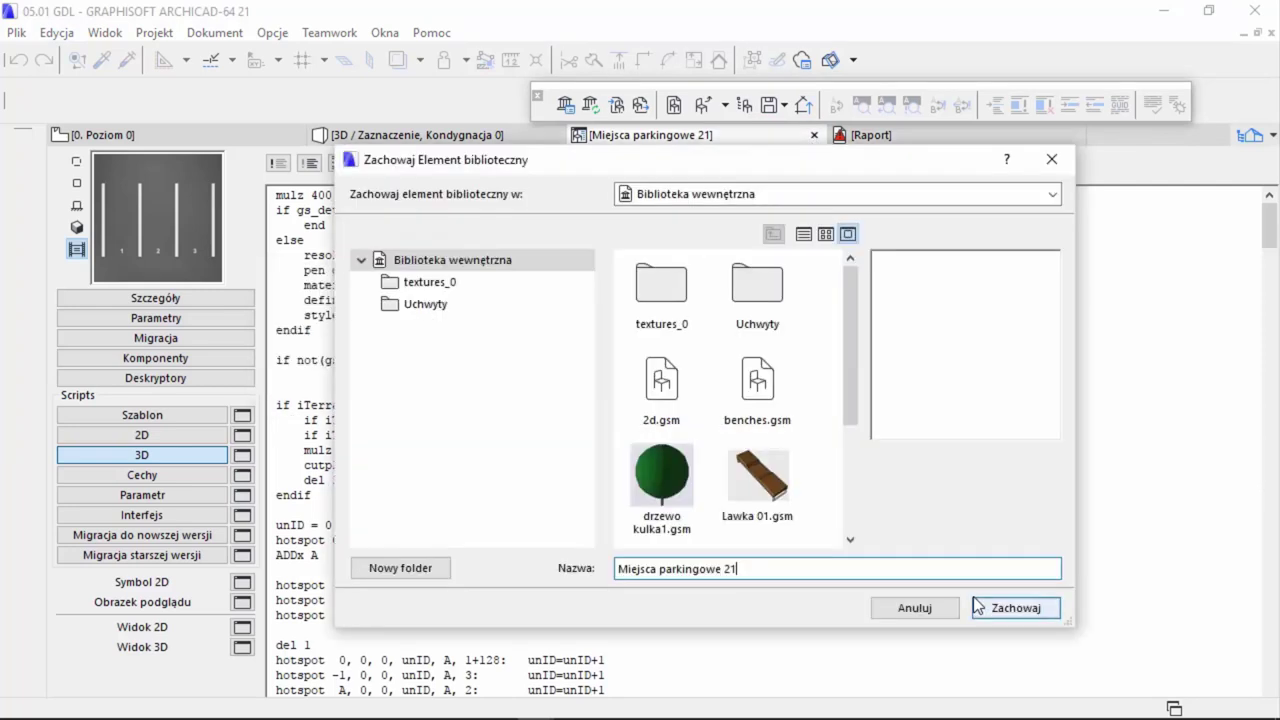
pyautogui.moveTo(757, 568); pyautogui.dragTo(727, 569)
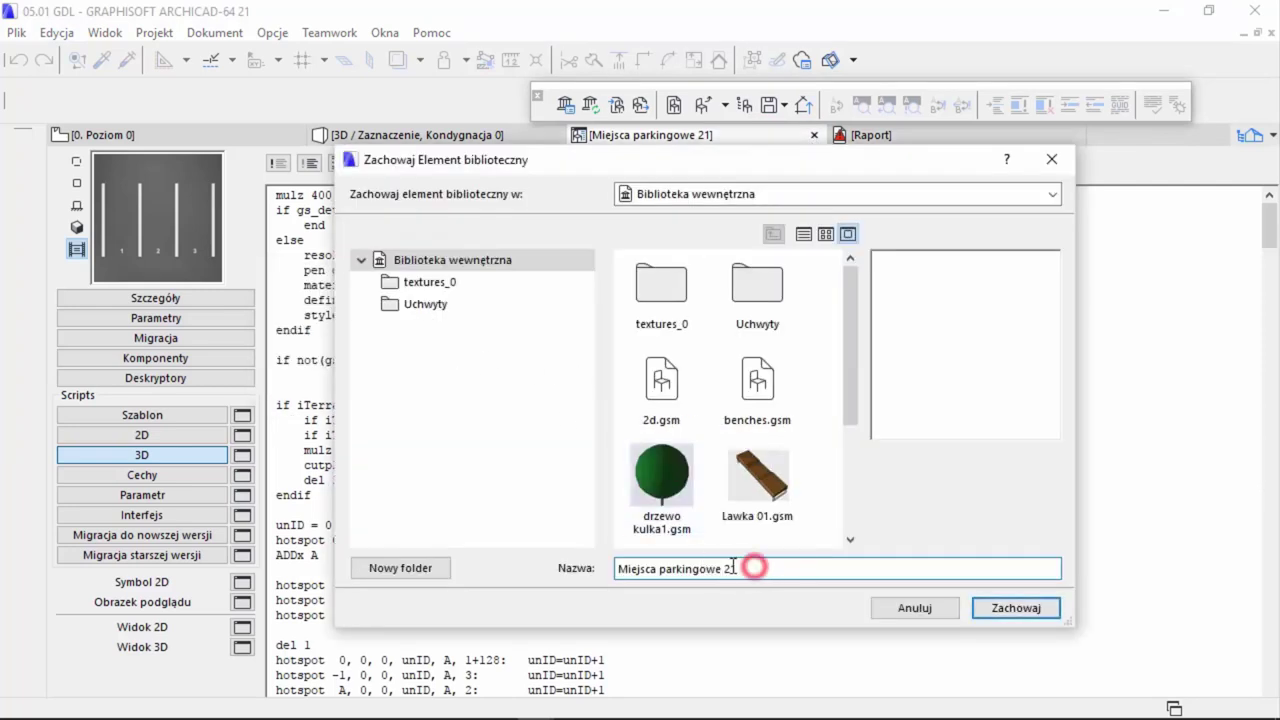
pyautogui.click(762, 571)
pyautogui.write('R')
pyautogui.click(766, 562)
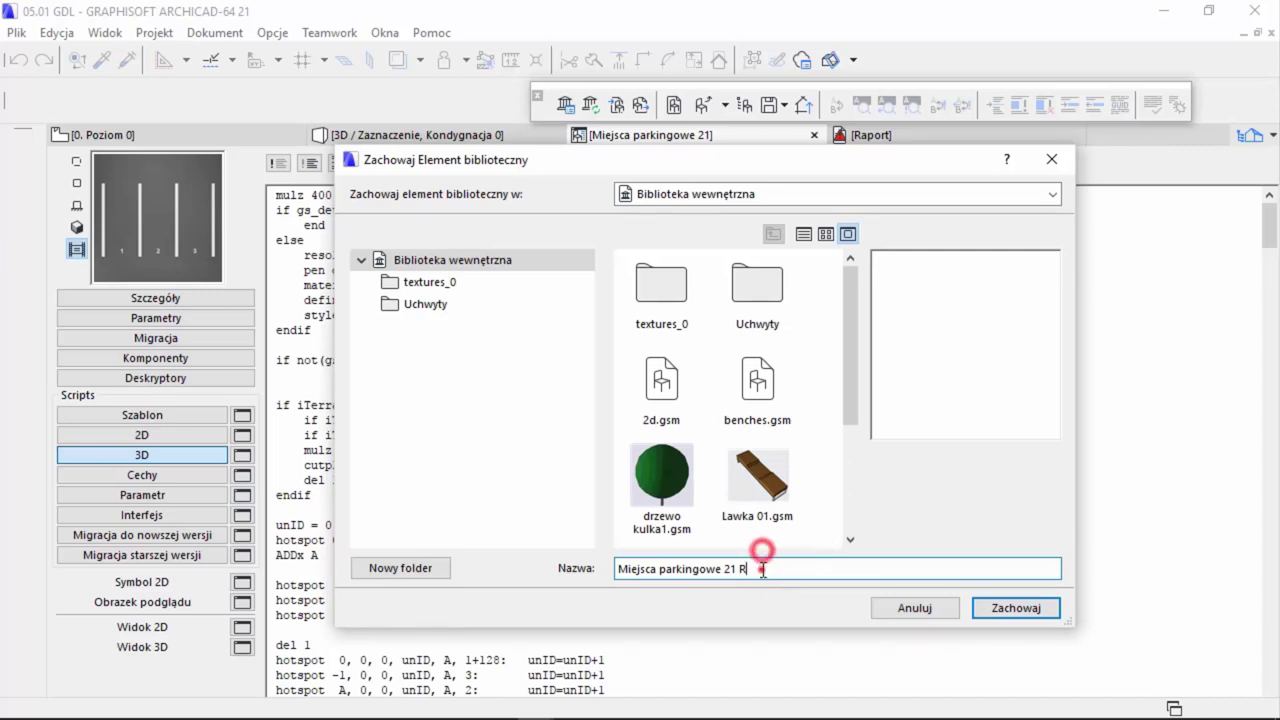
pyautogui.click(1040, 608)
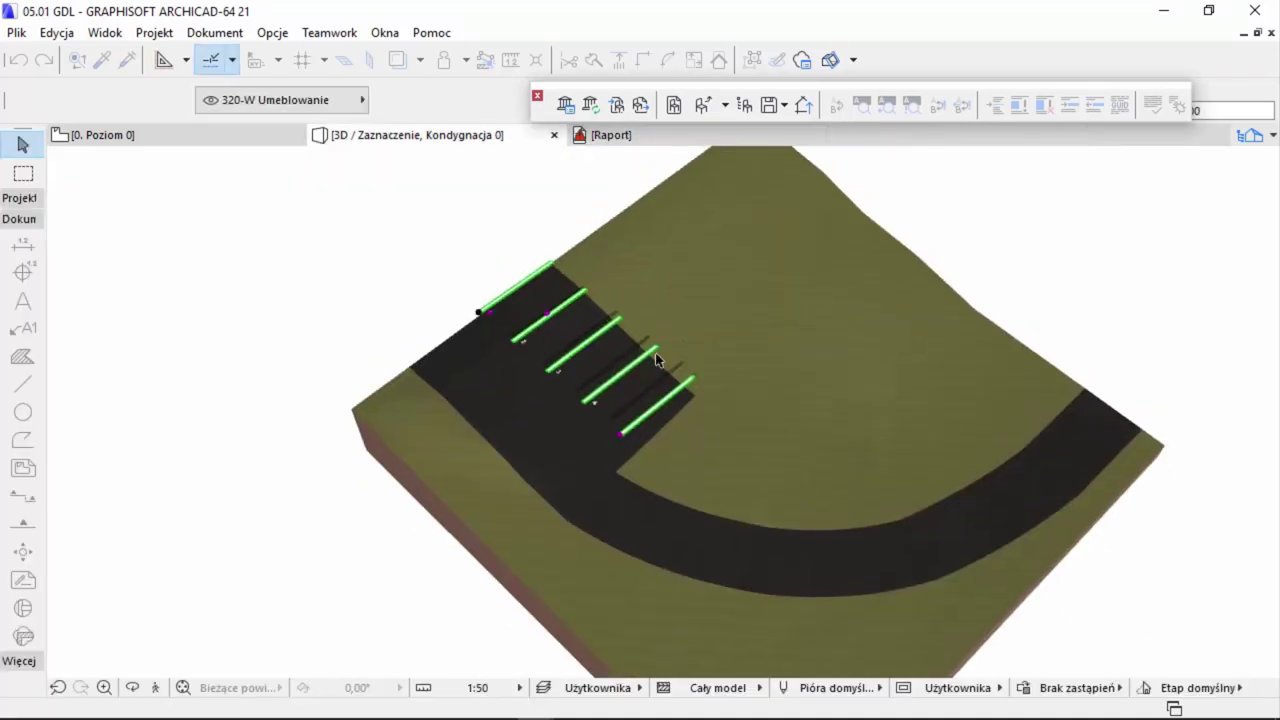
# - Swap the placed parking object to Miejsca parkingowe 21 R from the embedded library
pyautogui.click(688, 379)
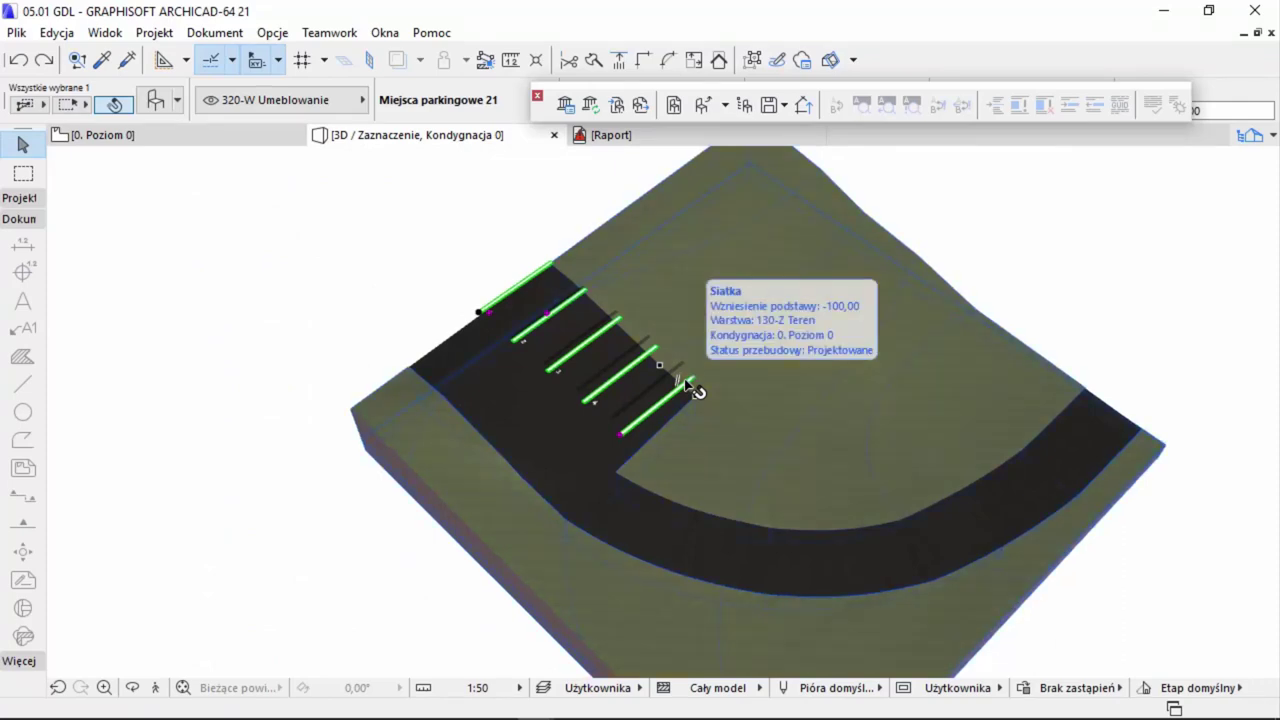
pyautogui.hotkey('ctrl', 't')
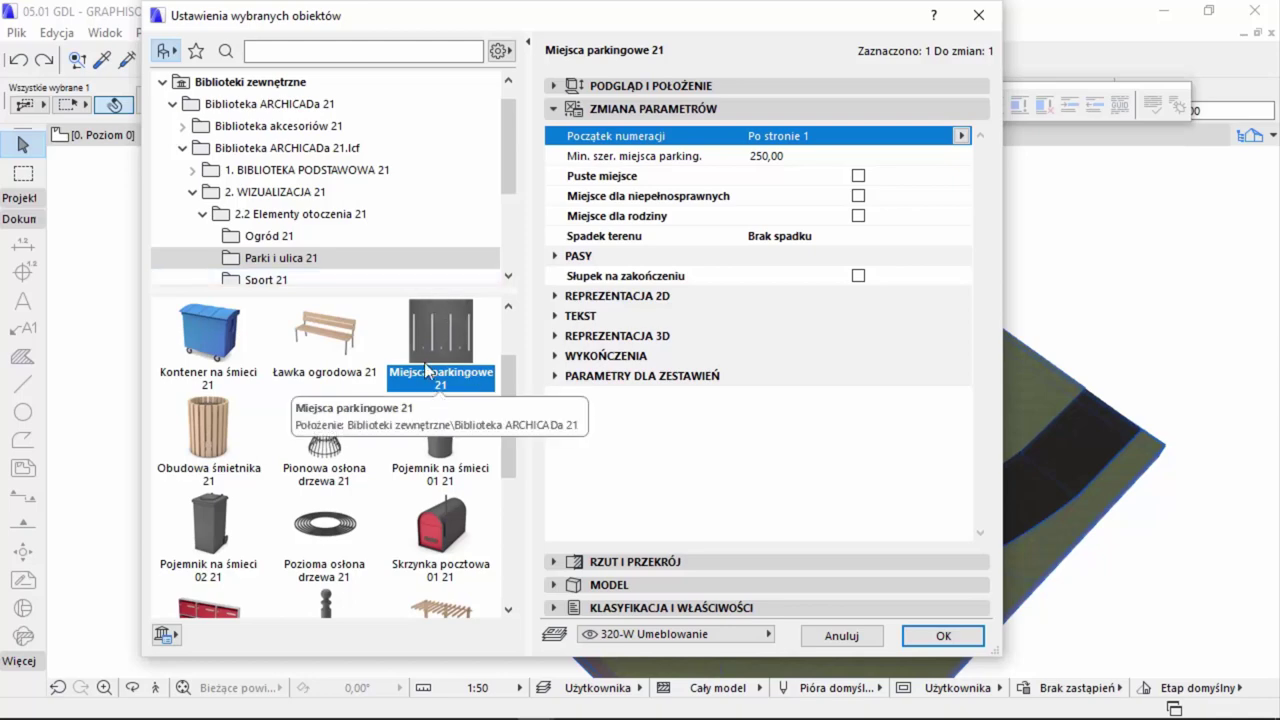
pyautogui.click(610, 86)
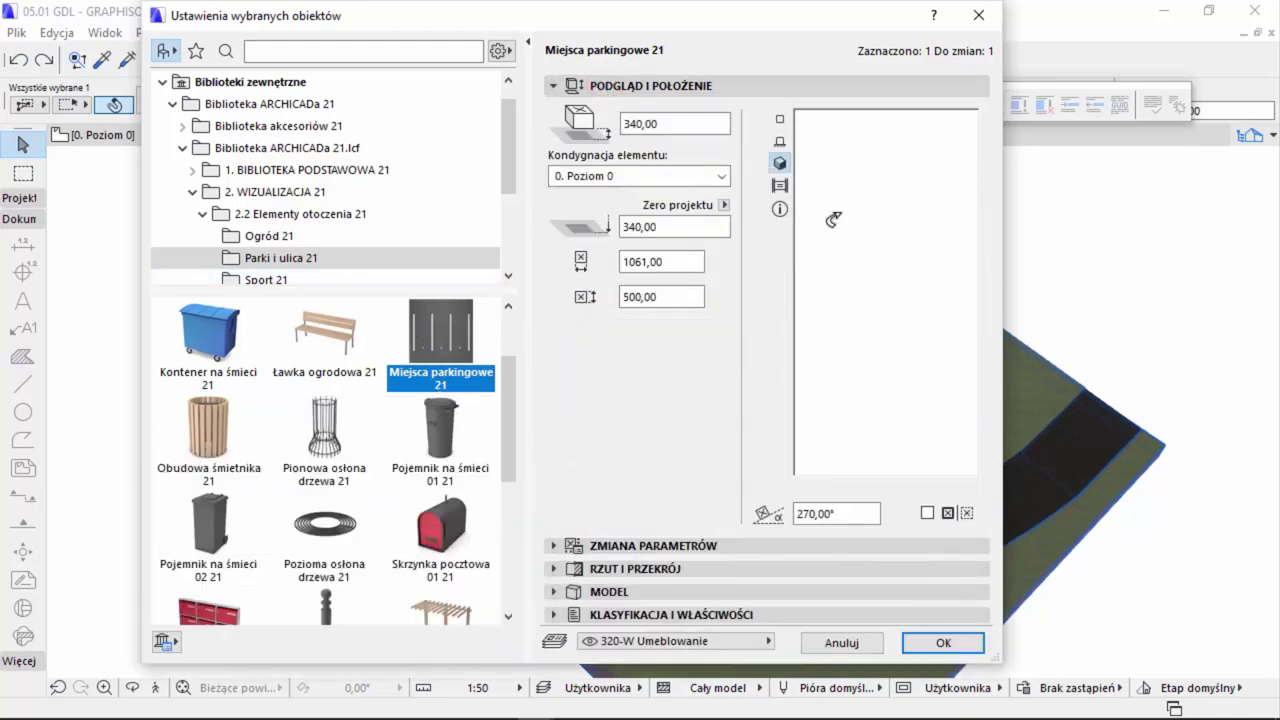
pyautogui.click(222, 84)
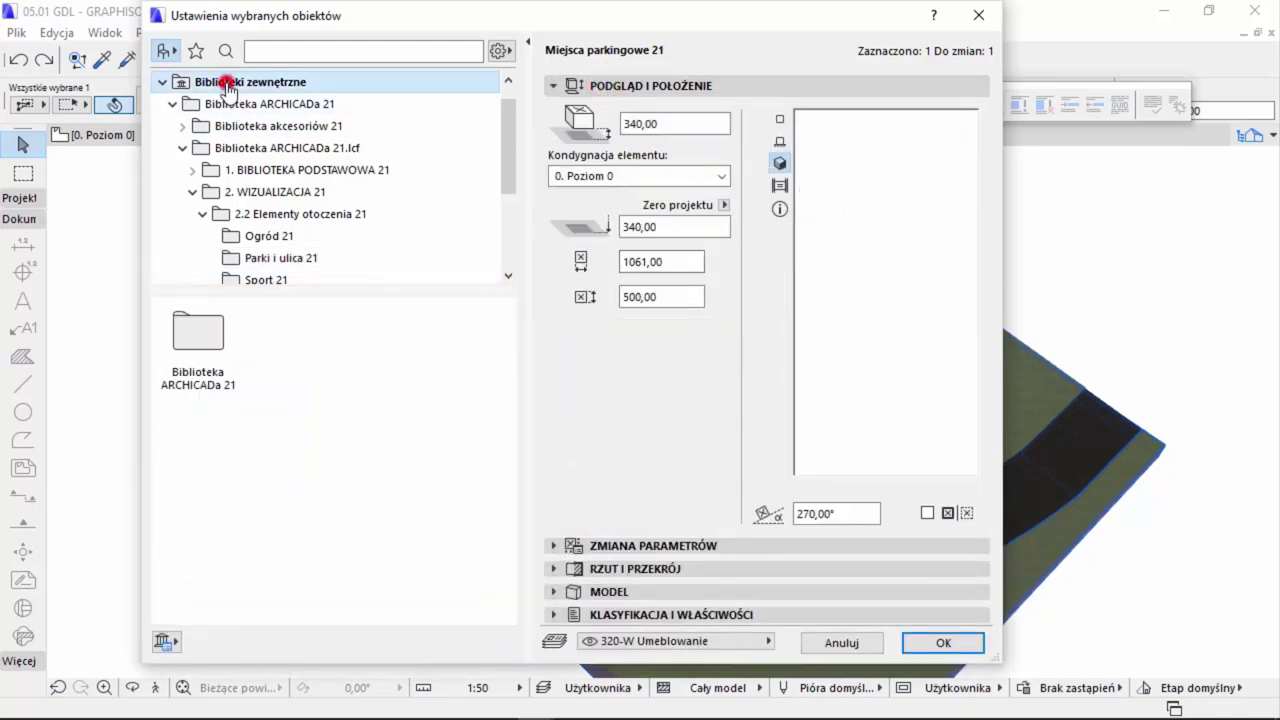
pyautogui.scroll(1, 228, 100)
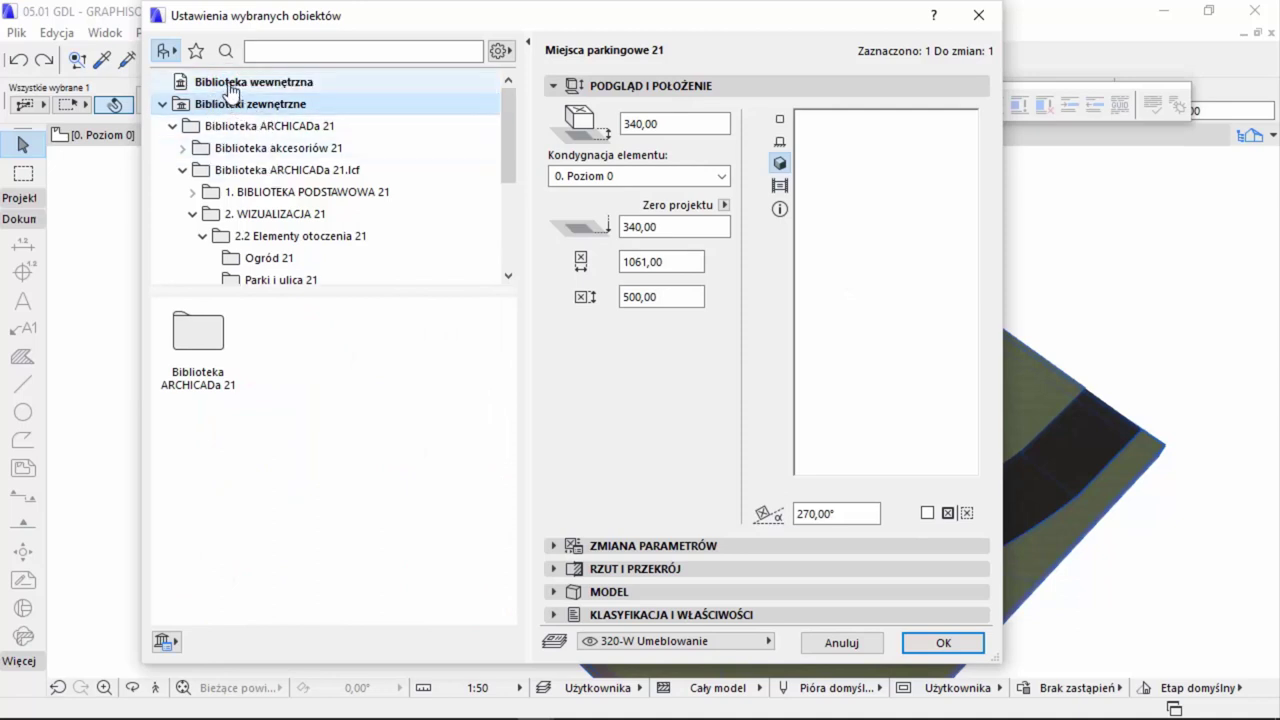
pyautogui.click(228, 82)
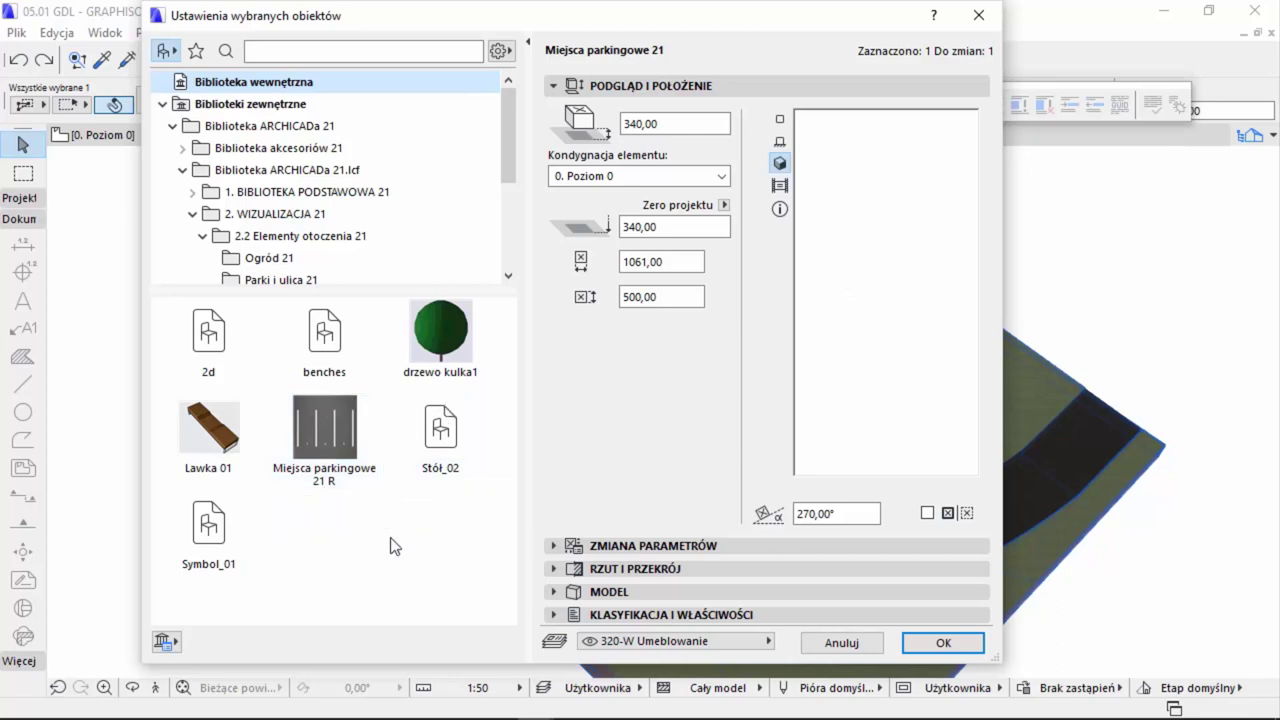
pyautogui.moveTo(324, 440)
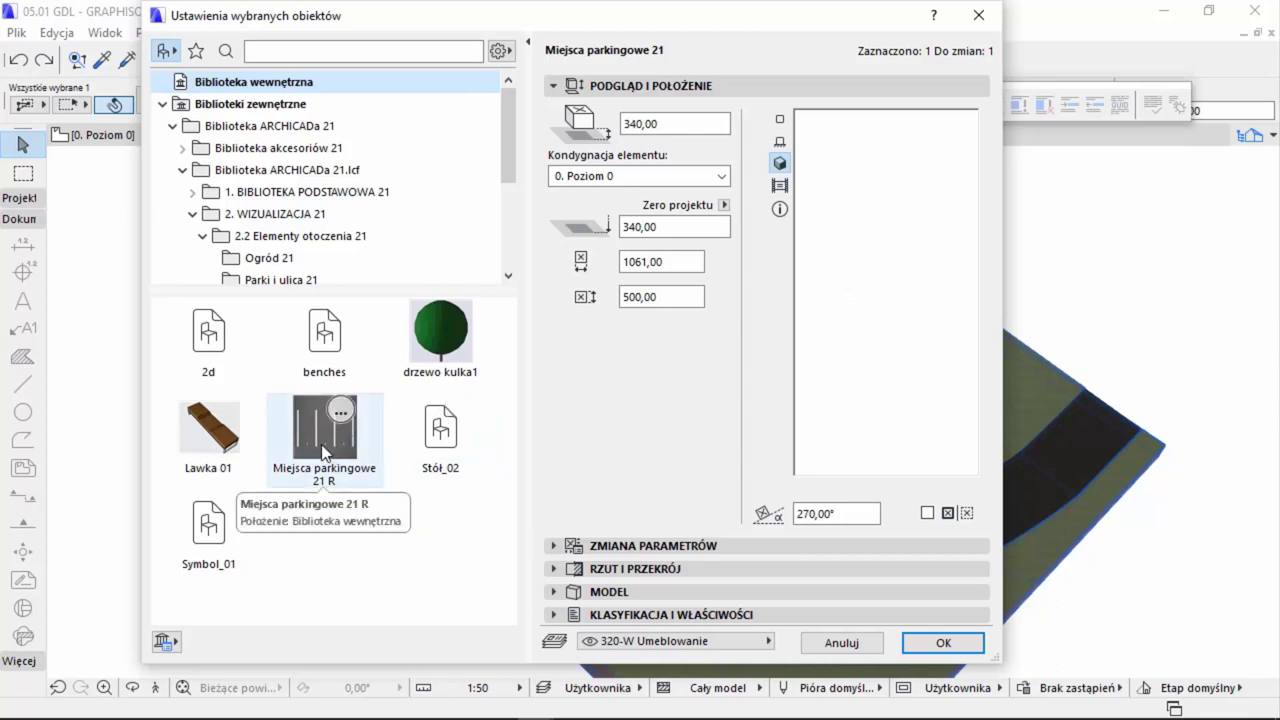
pyautogui.press('alt')
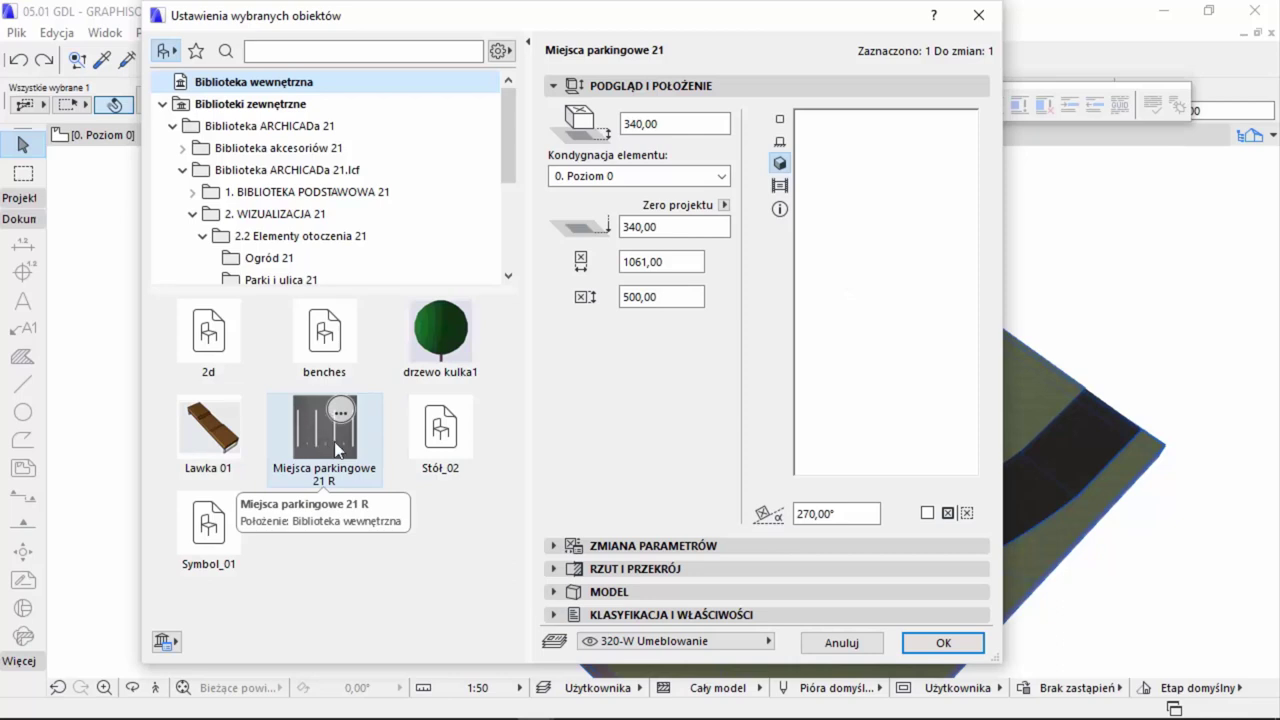
pyautogui.press('alt')
pyautogui.click(316, 424)
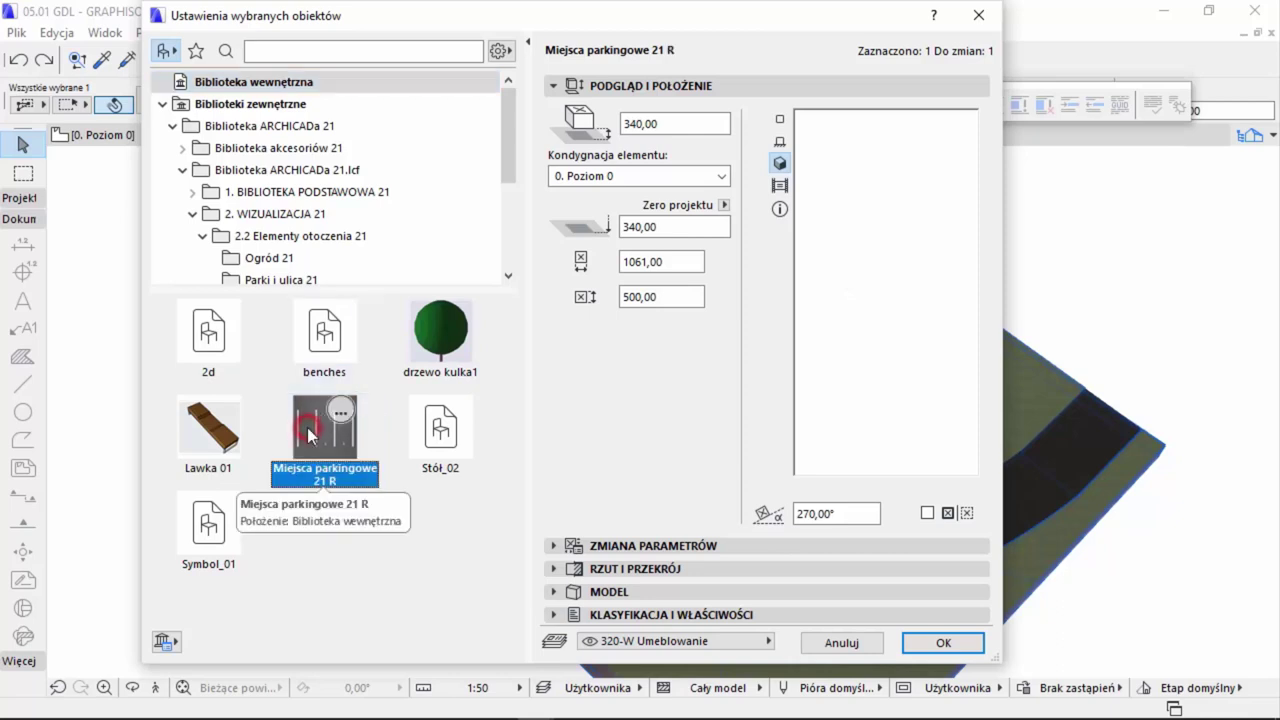
pyautogui.click(943, 643)
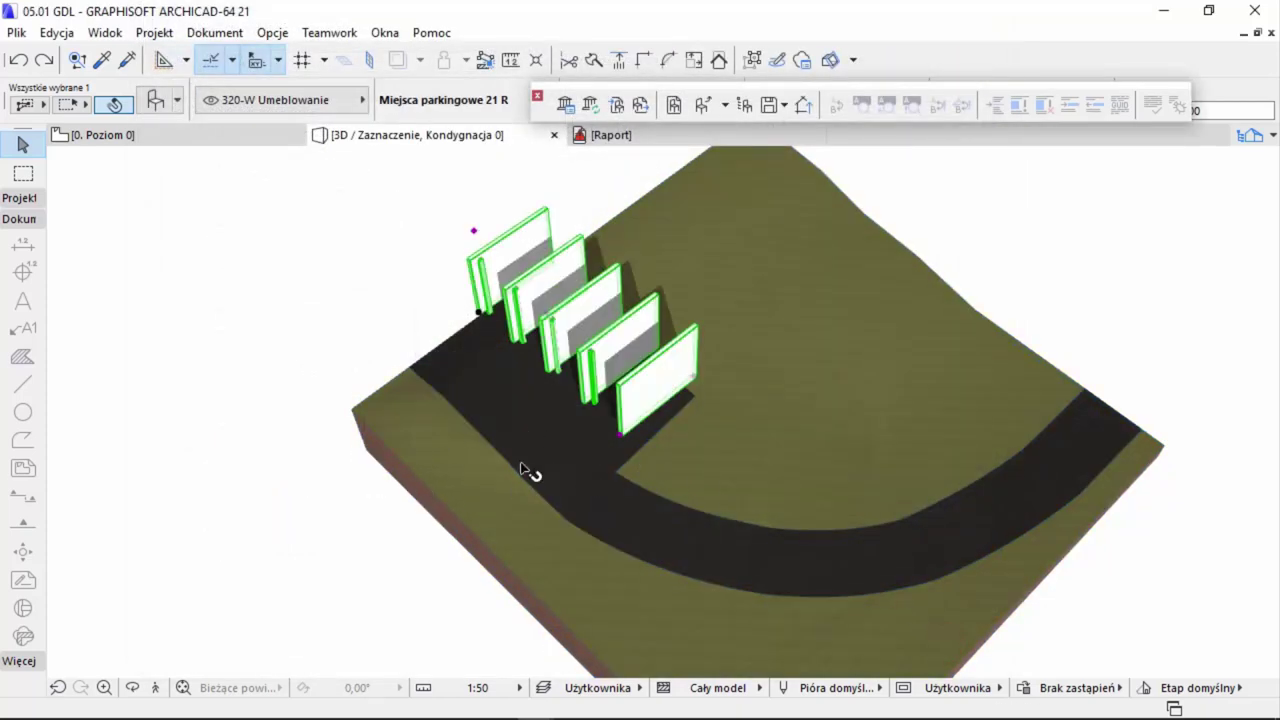
pyautogui.moveTo(520, 470); pyautogui.dragTo(524, 396)
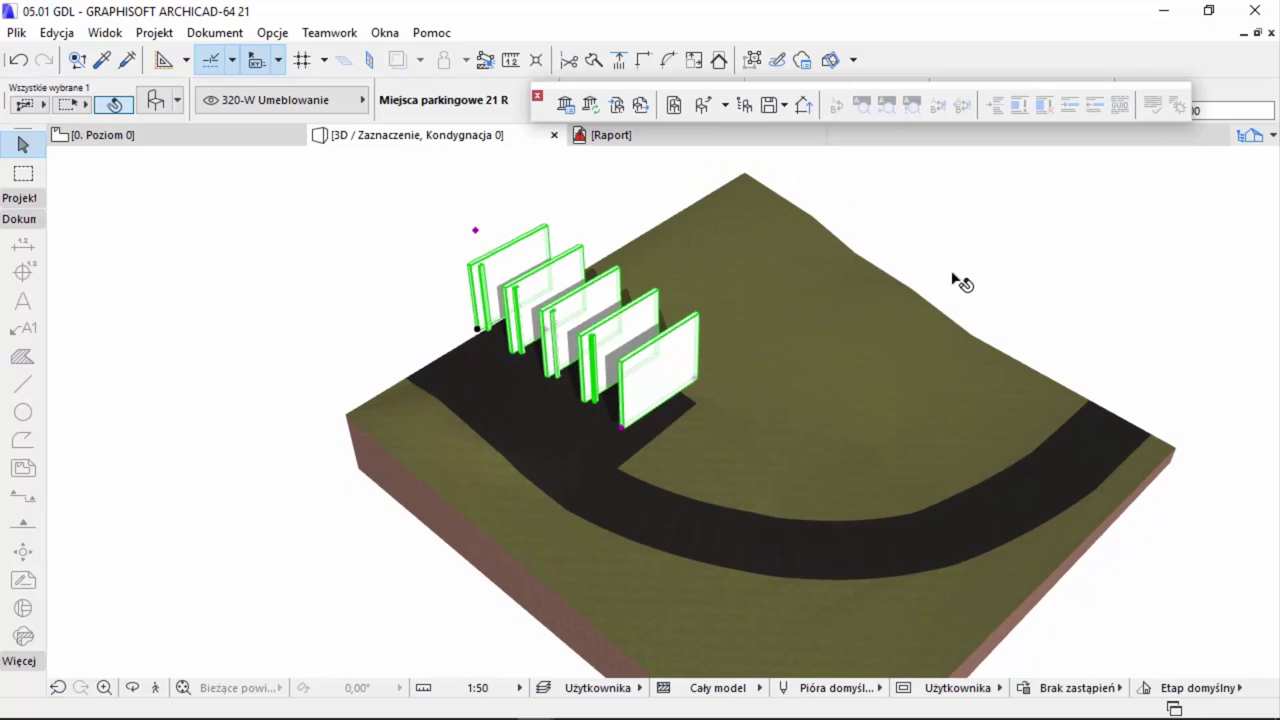
pyautogui.hotkey('ctrl', '9')
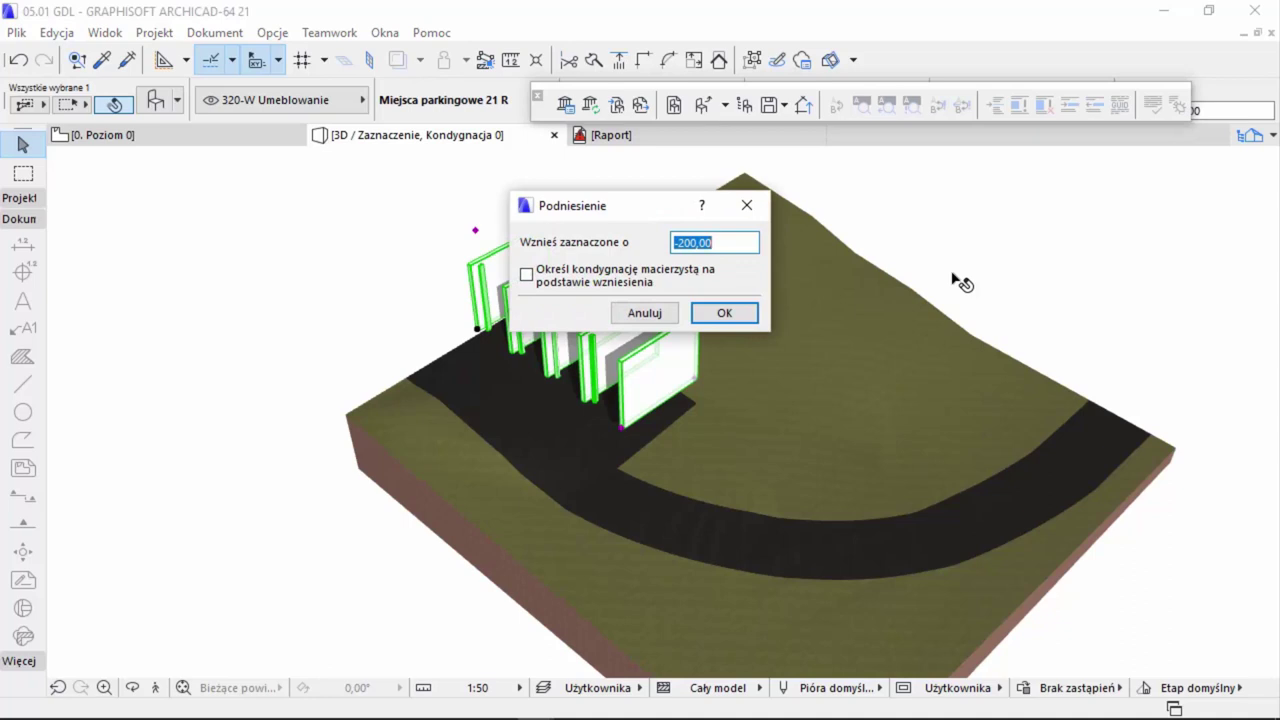
pyautogui.write('-300')
pyautogui.press('Return')
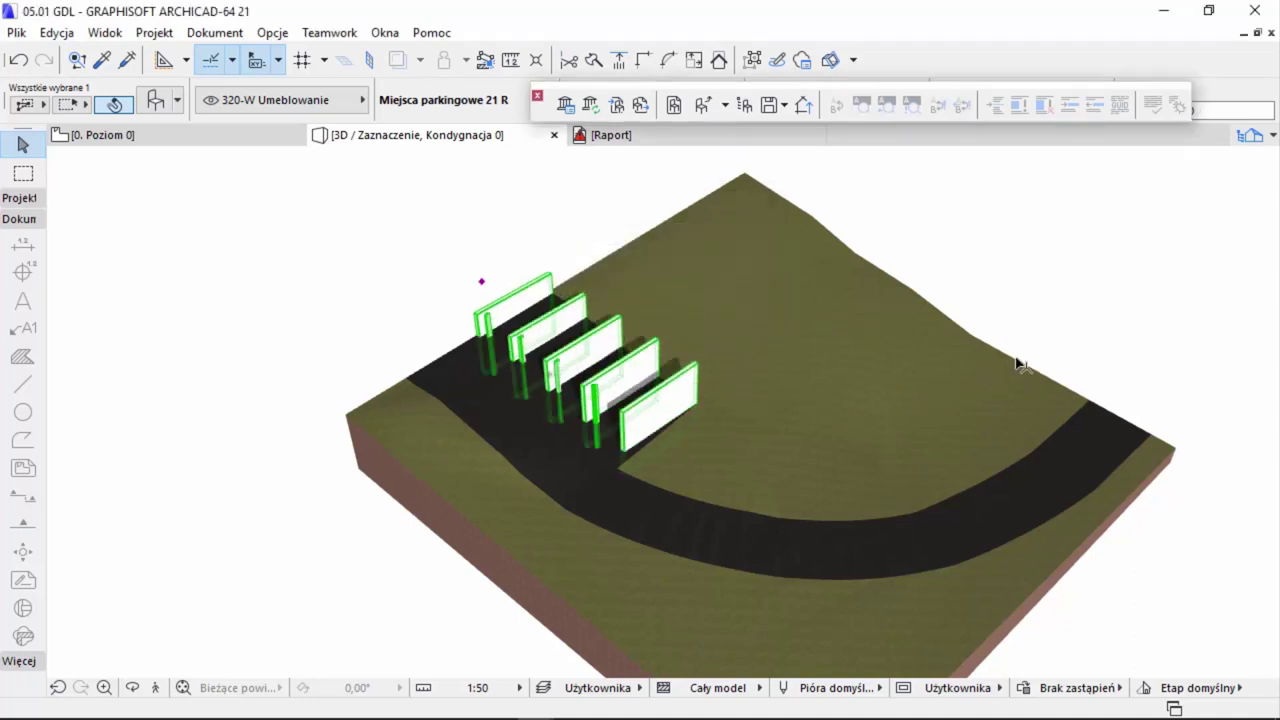
pyautogui.moveTo(1018, 365)
pyautogui.keyDown('shift'); pyautogui.mouseDown(button='middle')
pyautogui.moveTo(486, 354)
pyautogui.moveTo(877, 361)
pyautogui.moveTo(914, 329)
pyautogui.moveTo(989, 306)
pyautogui.mouseUp(button='middle'); pyautogui.keyUp('shift')
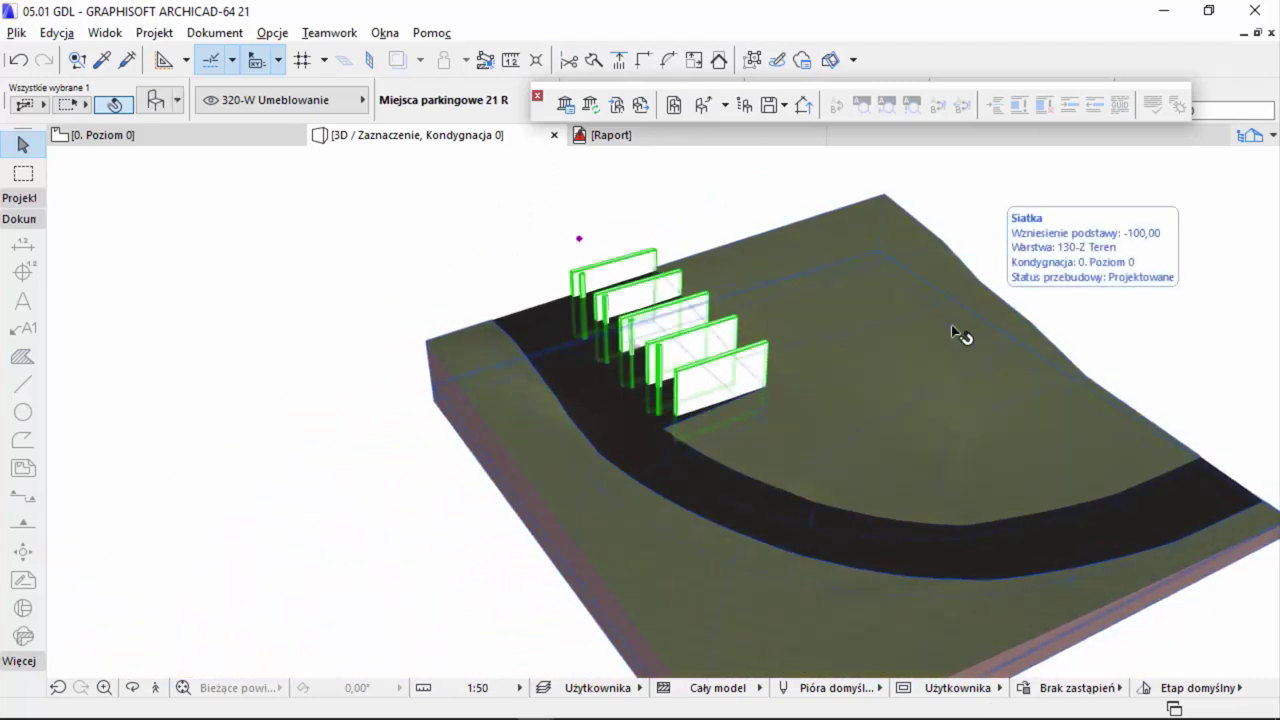
pyautogui.keyDown('shift'); pyautogui.moveTo(388, 430); pyautogui.dragTo(436, 470, button='middle'); pyautogui.keyUp('shift')
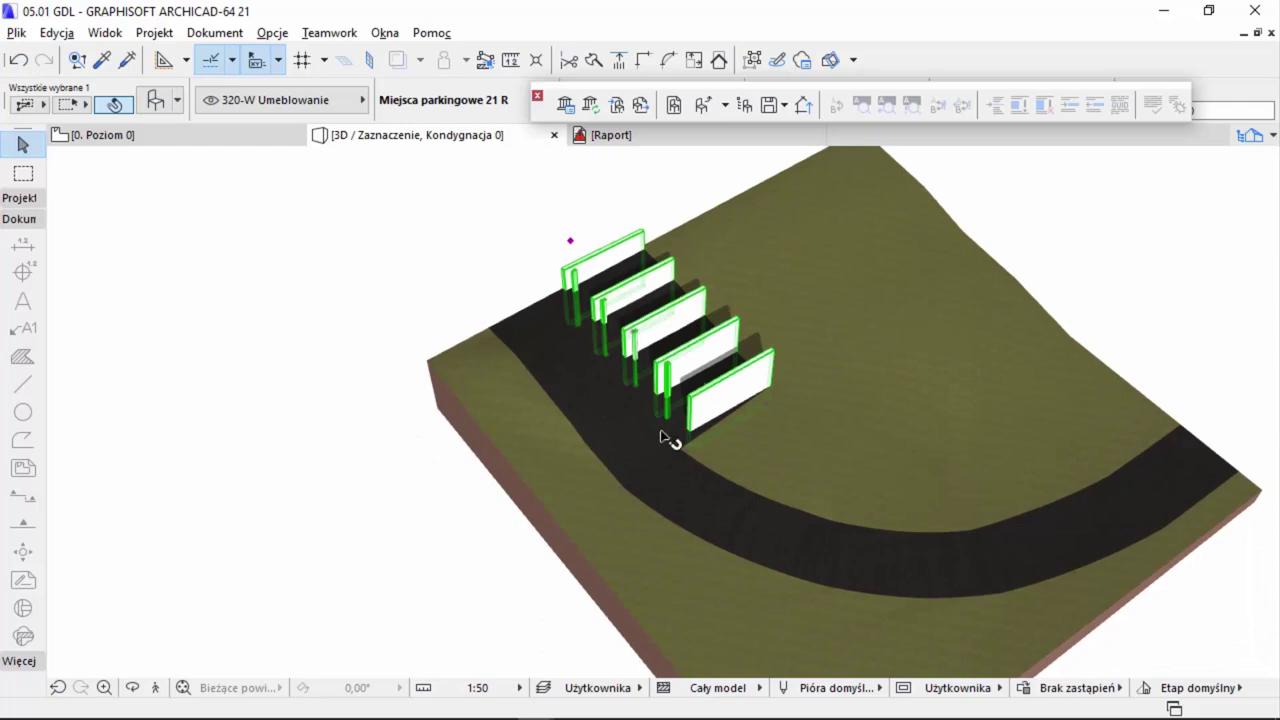
pyautogui.click(1080, 281)
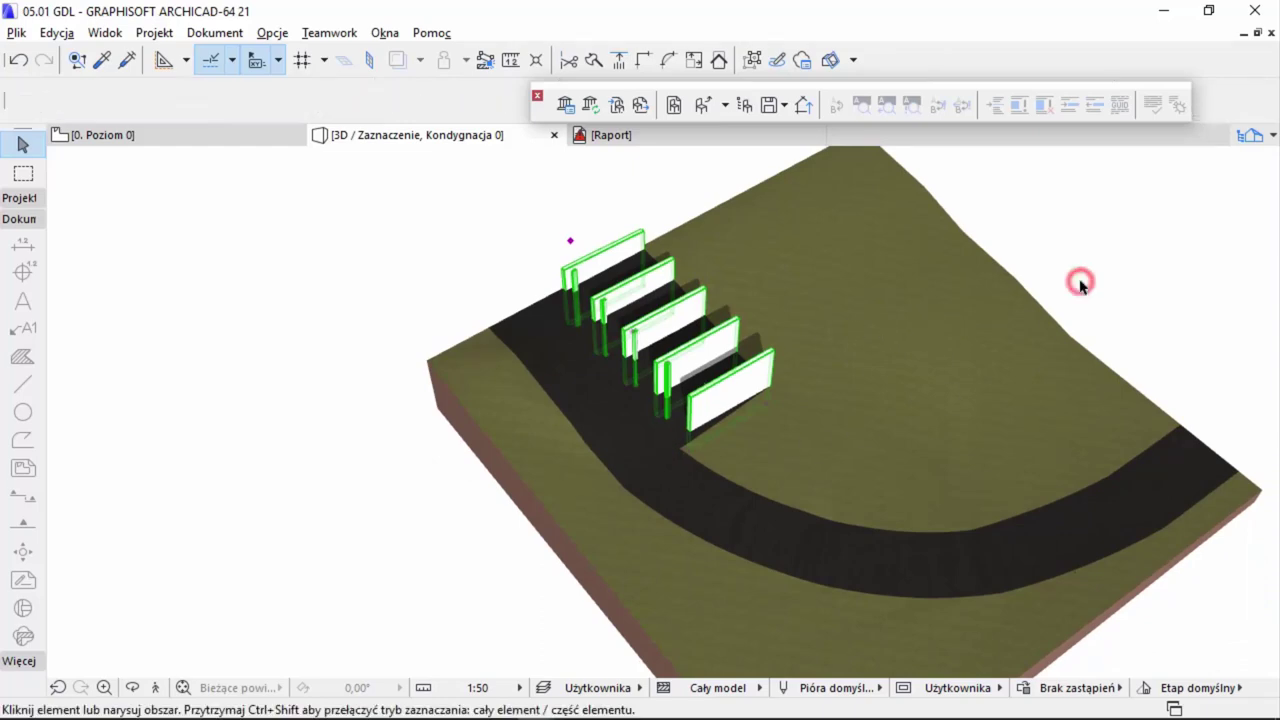
pyautogui.click(643, 424)
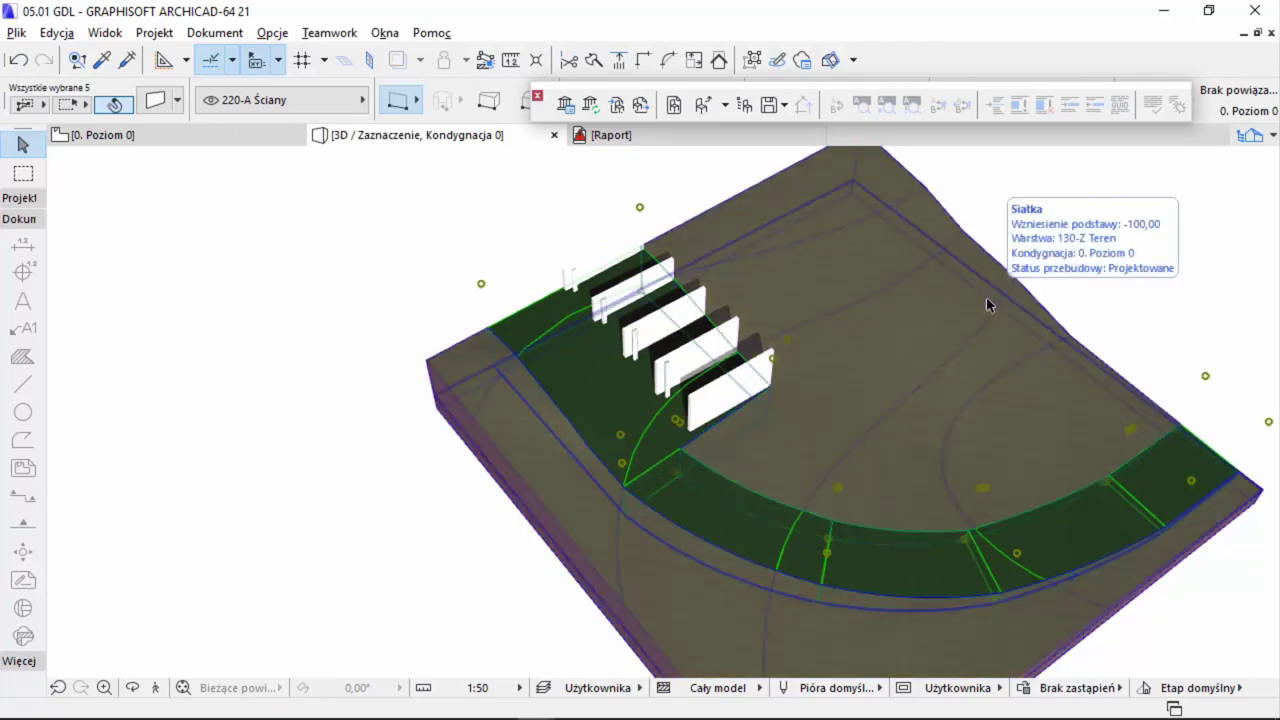
pyautogui.click(967, 200)
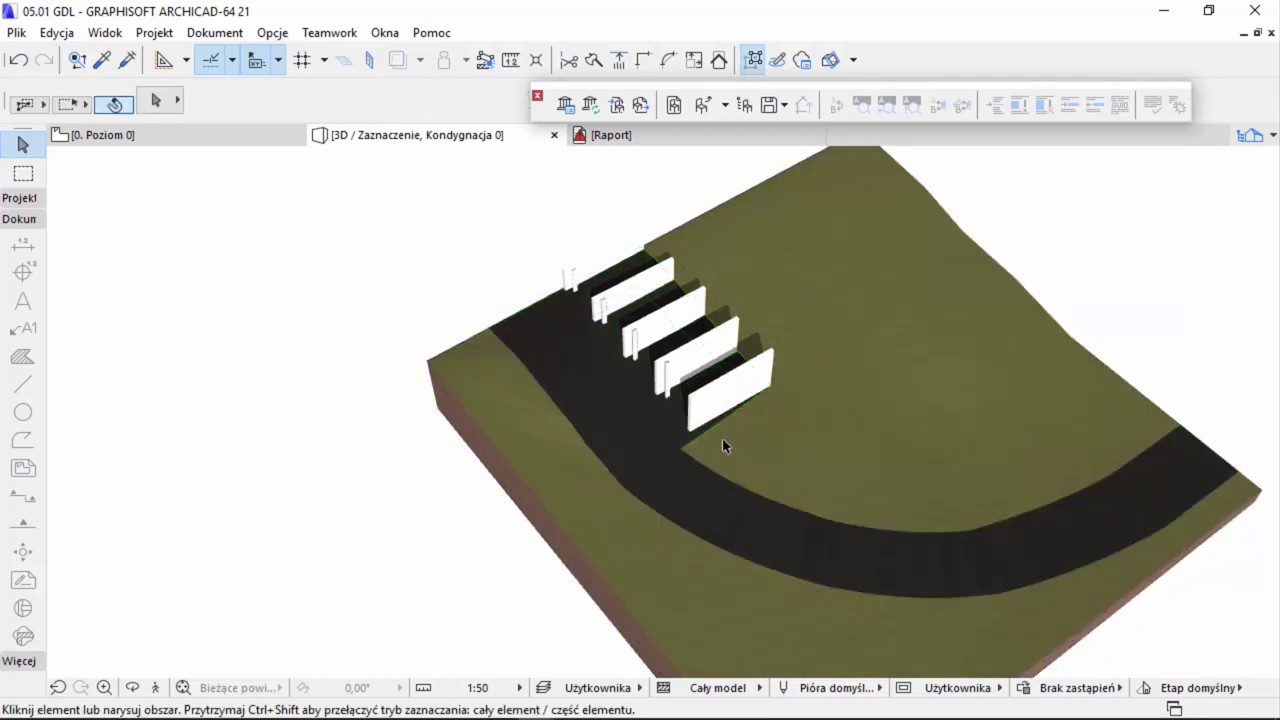
pyautogui.click(594, 393)
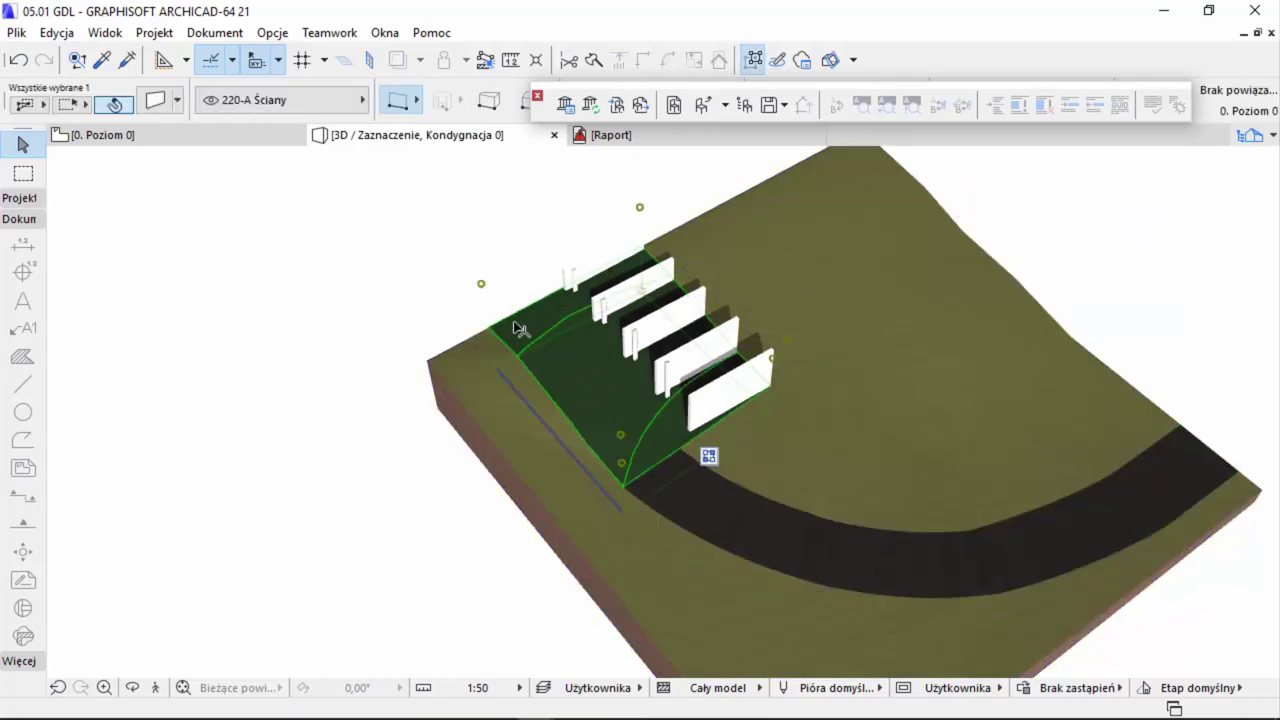
pyautogui.keyDown('shift'); pyautogui.moveTo(1050, 333); pyautogui.dragTo(823, 262, button='middle'); pyautogui.keyUp('shift')
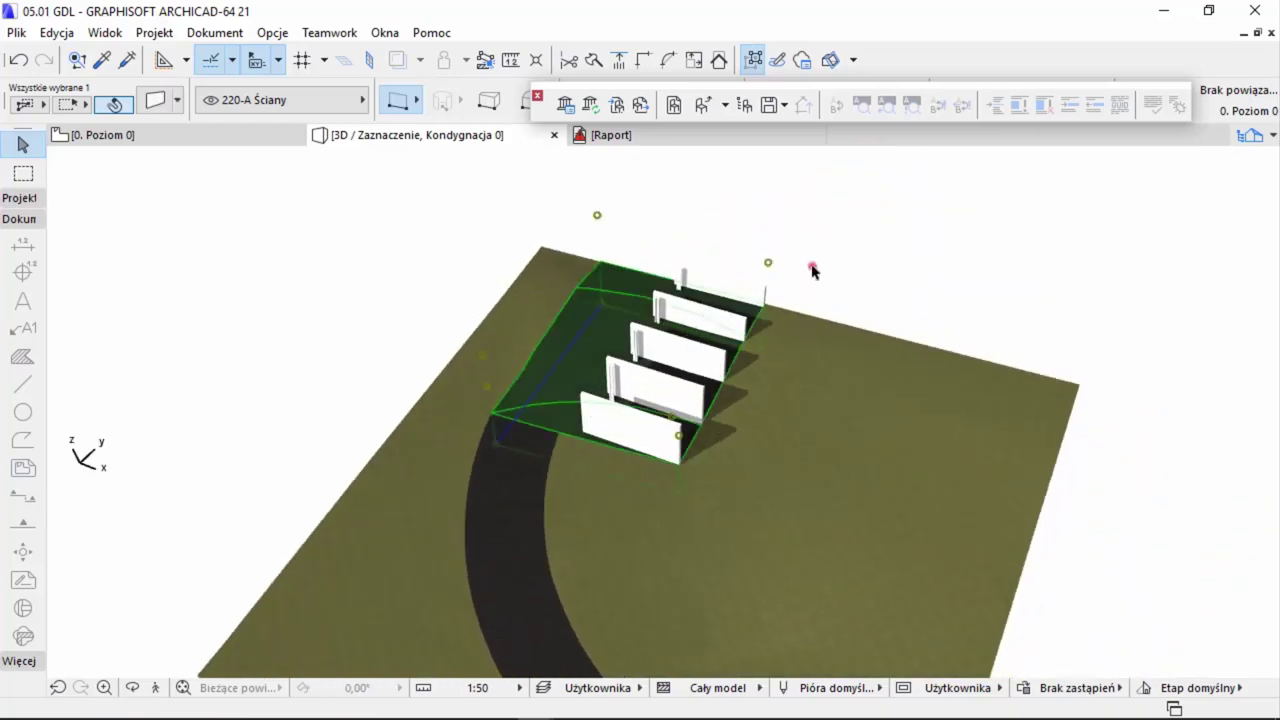
pyautogui.click(811, 266)
pyautogui.click(748, 330)
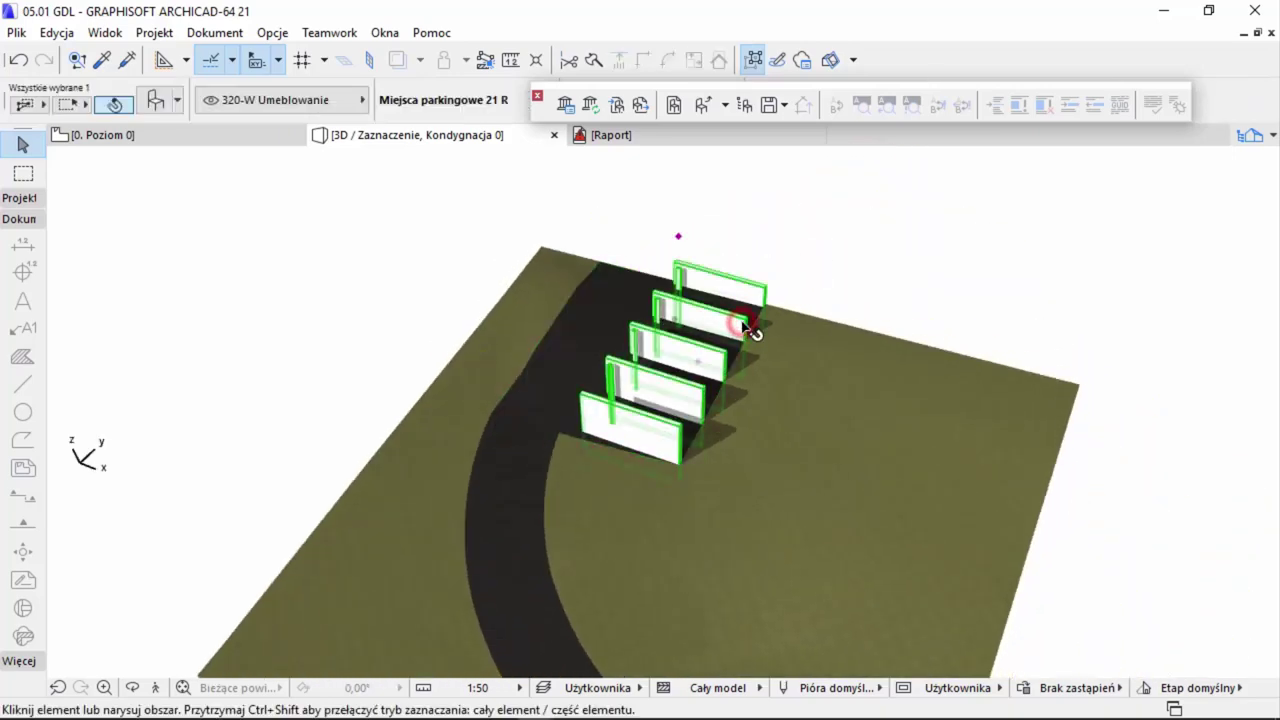
# - Trim the parking barriers by intersecting them with the parking block
pyautogui.rightClick(868, 206)
pyautogui.moveTo(937, 465)
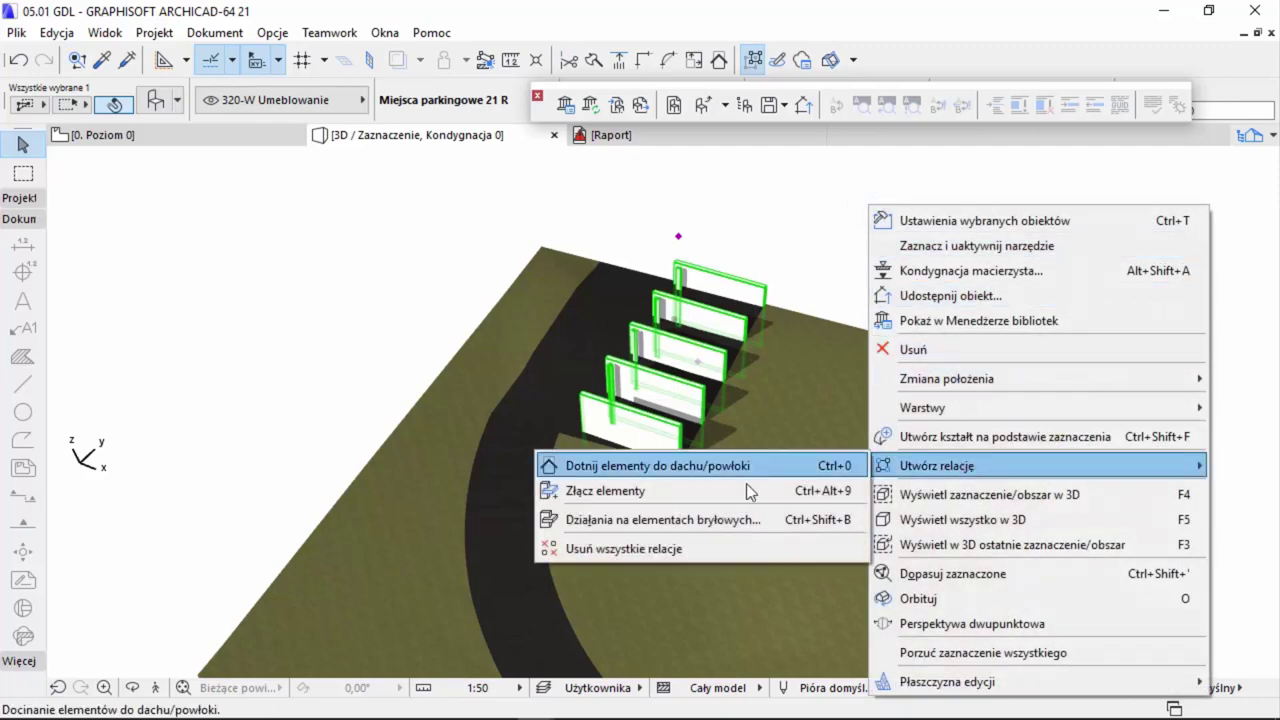
pyautogui.click(699, 520)
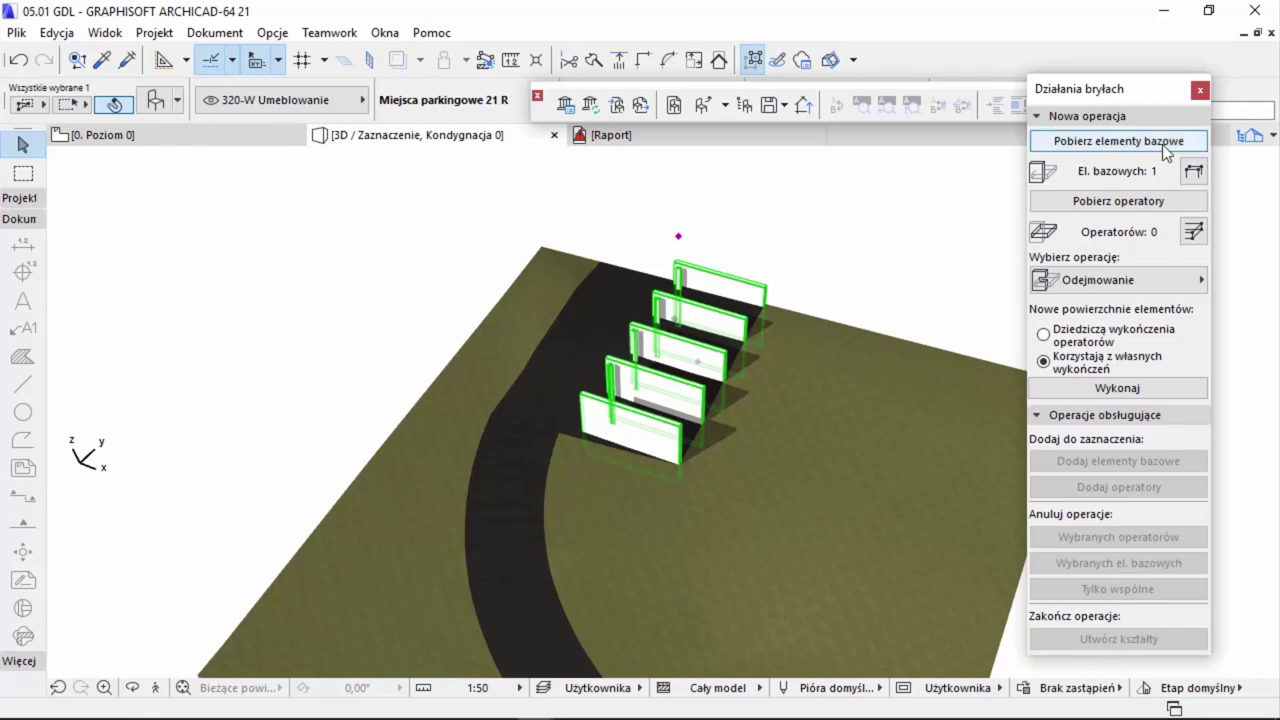
pyautogui.click(624, 306)
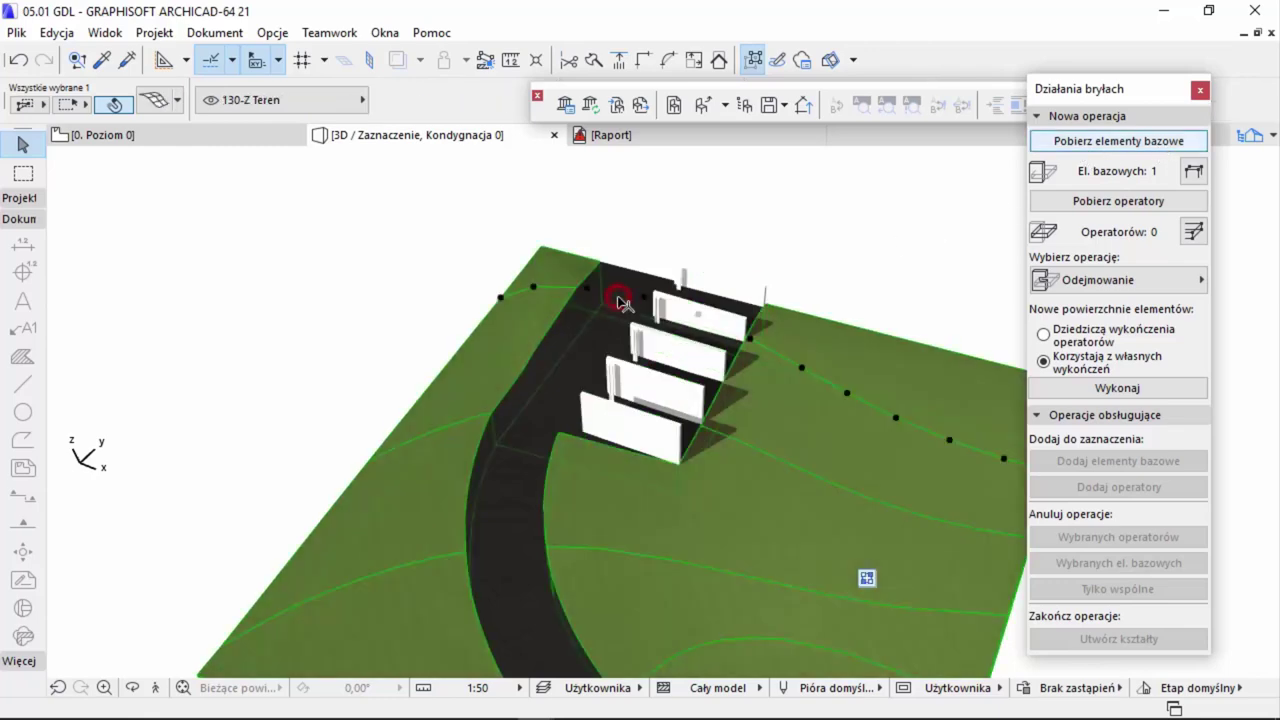
pyautogui.press('Escape')
pyautogui.click(572, 428)
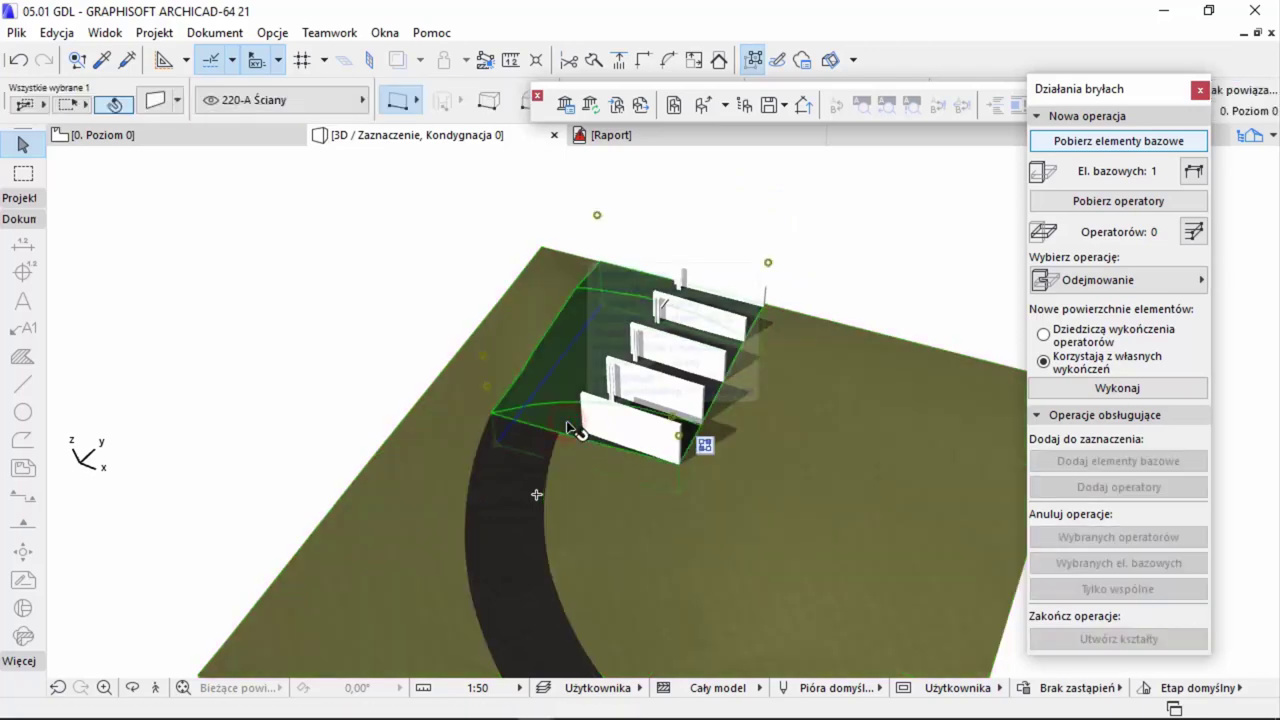
pyautogui.click(1150, 200)
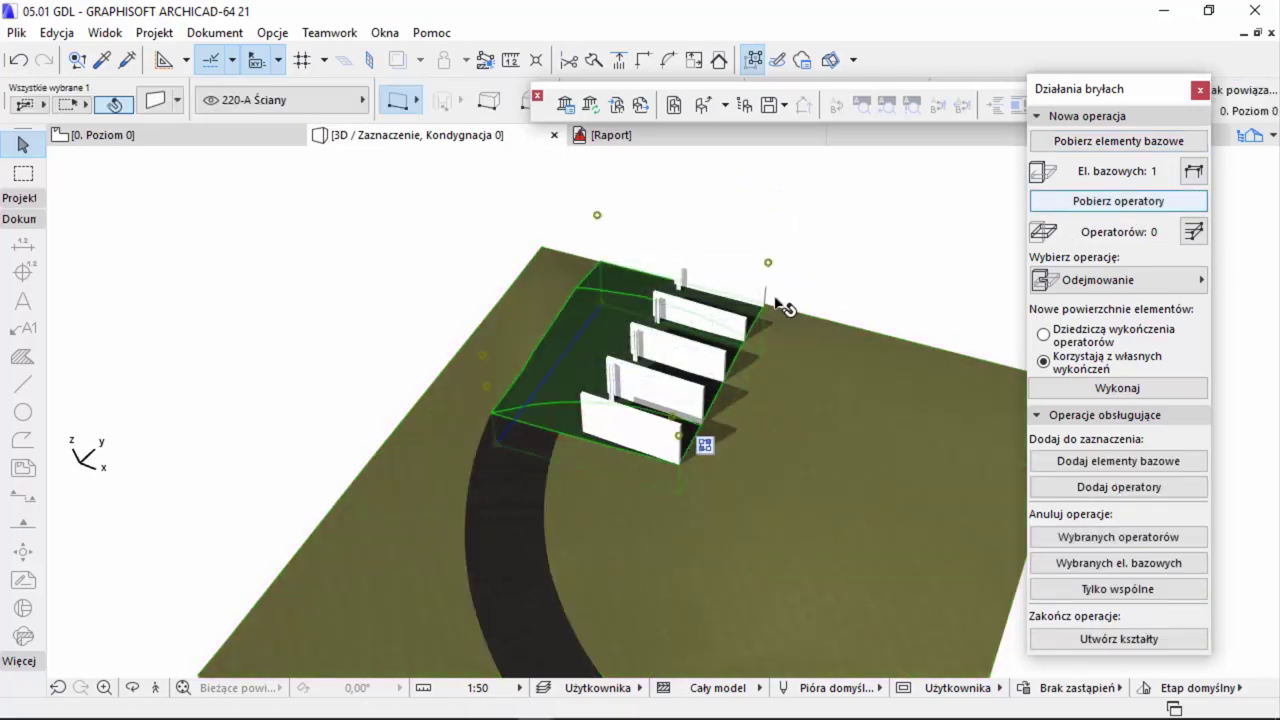
pyautogui.click(1131, 204)
pyautogui.click(1105, 282)
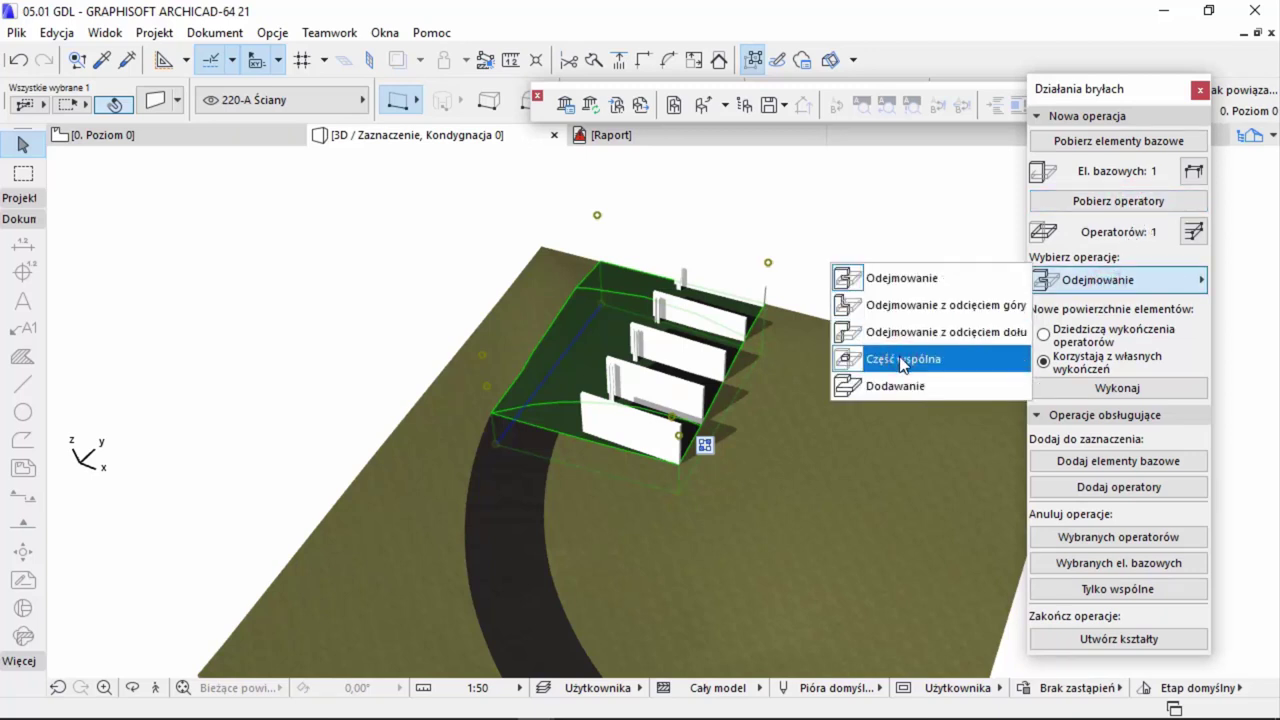
pyautogui.click(903, 363)
pyautogui.click(1085, 391)
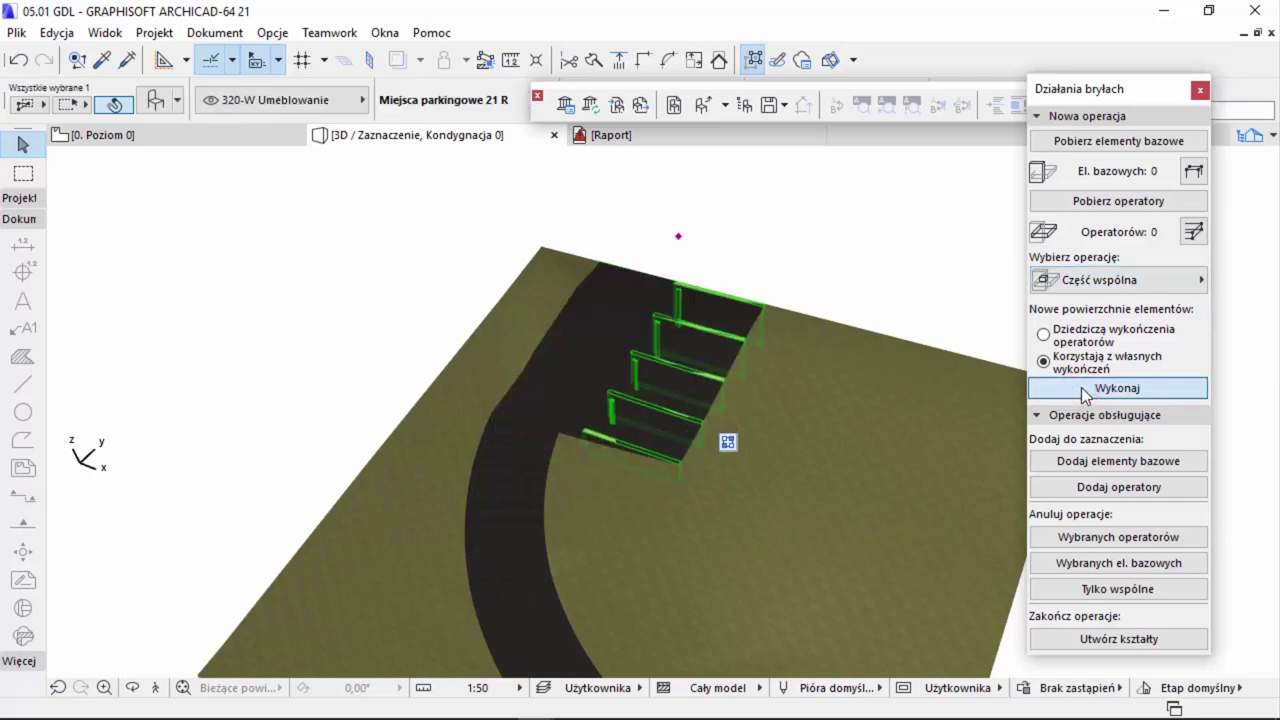
# - Subtract the trimmed barriers from the parking block with Upward Extrusion to cut the stripes
pyautogui.click(1083, 201)
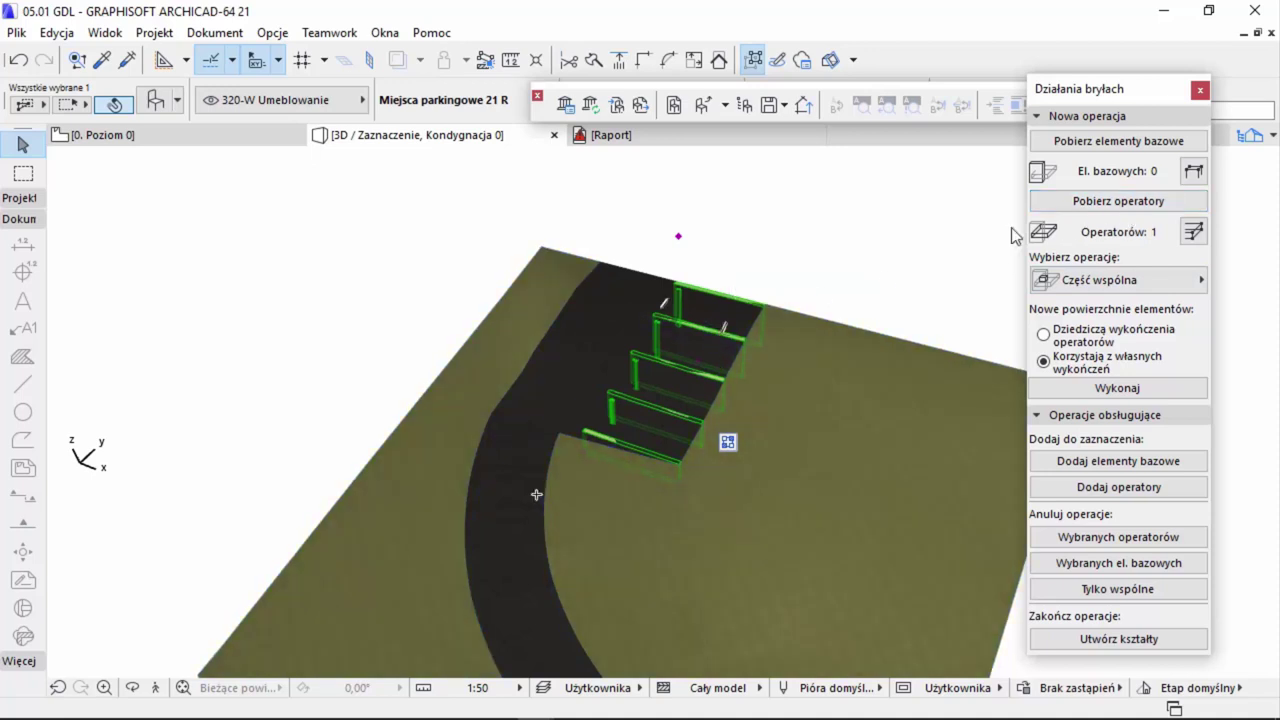
pyautogui.click(614, 283)
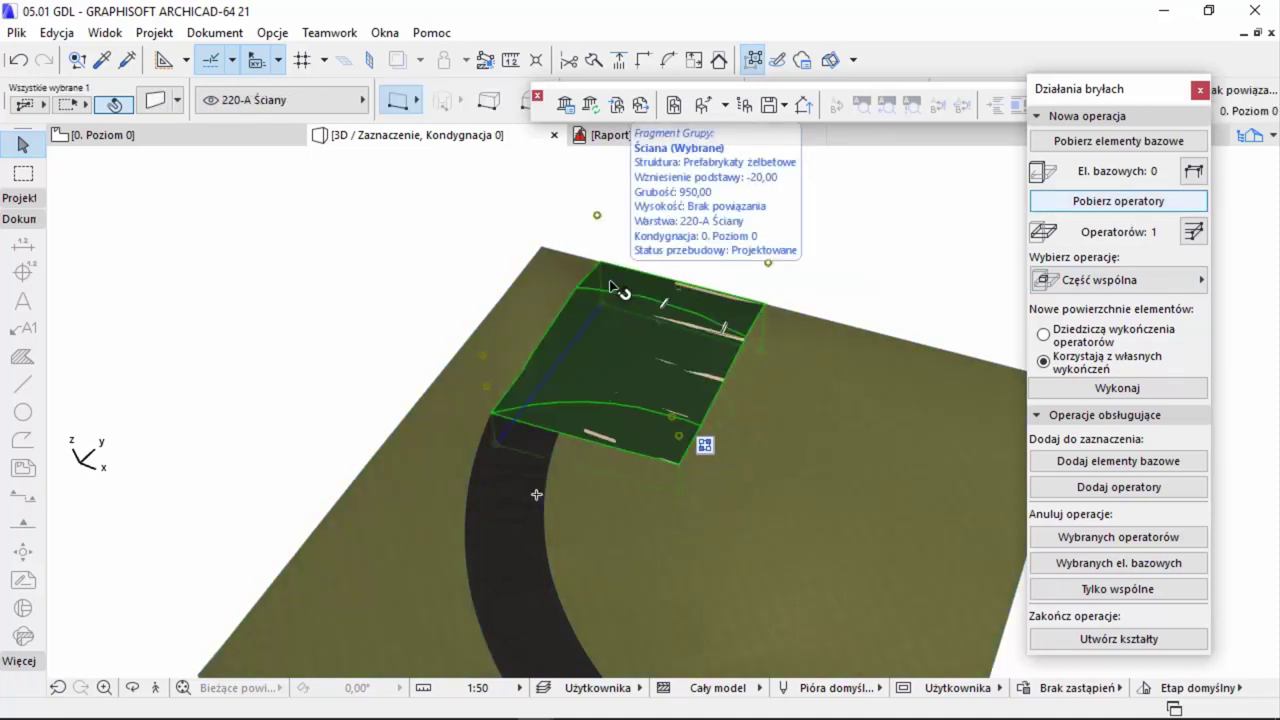
pyautogui.click(1137, 140)
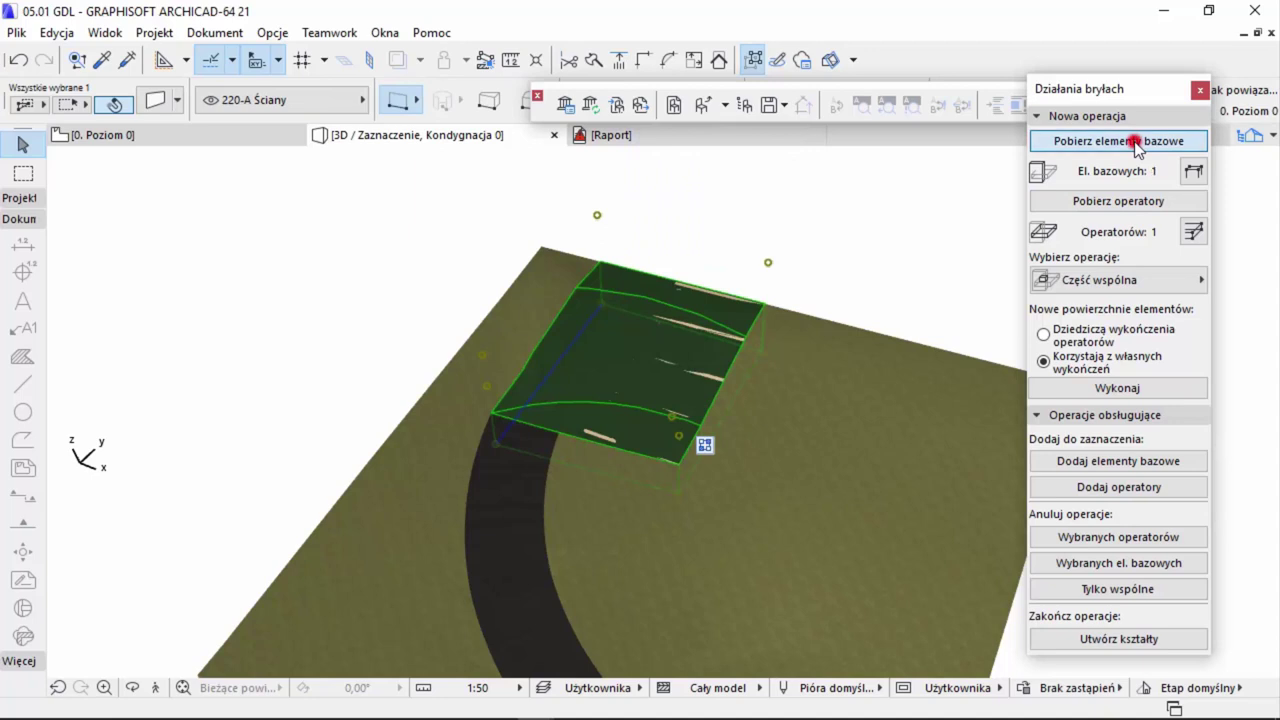
pyautogui.click(1112, 281)
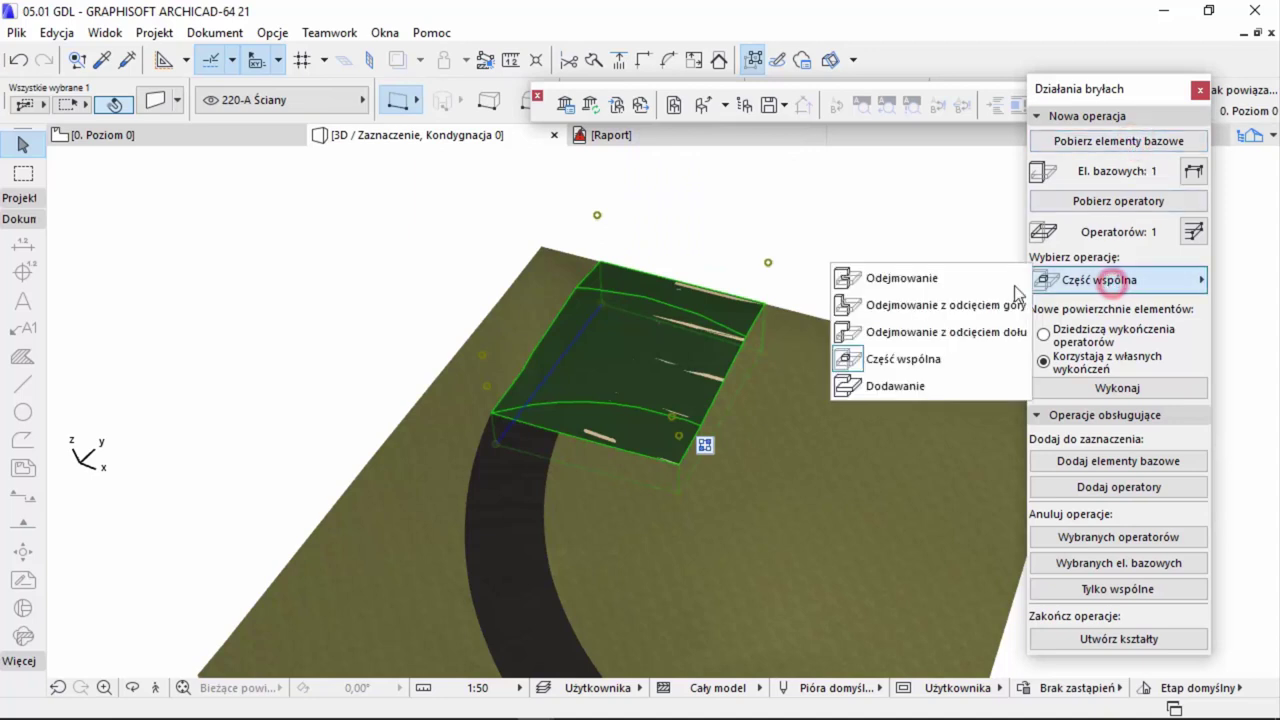
pyautogui.click(958, 305)
pyautogui.click(1128, 388)
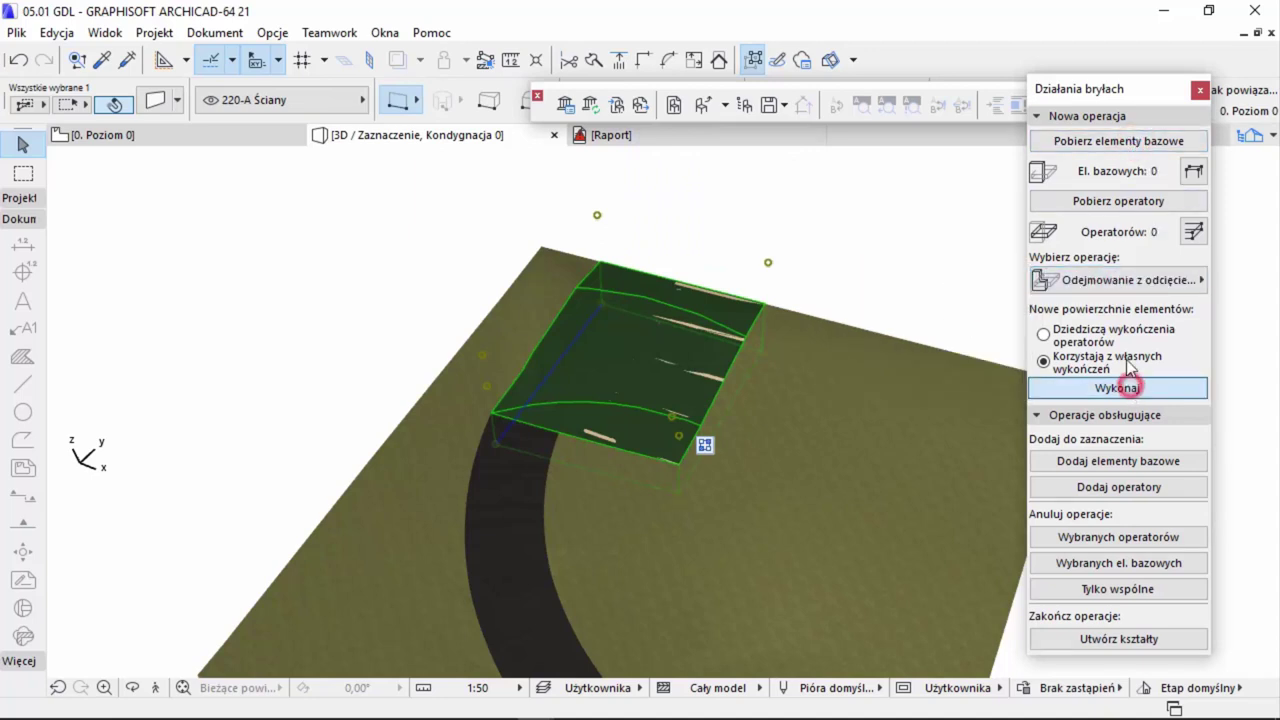
# - Orbit and zoom around the parking area to inspect the numbered stripes
pyautogui.click(1200, 90)
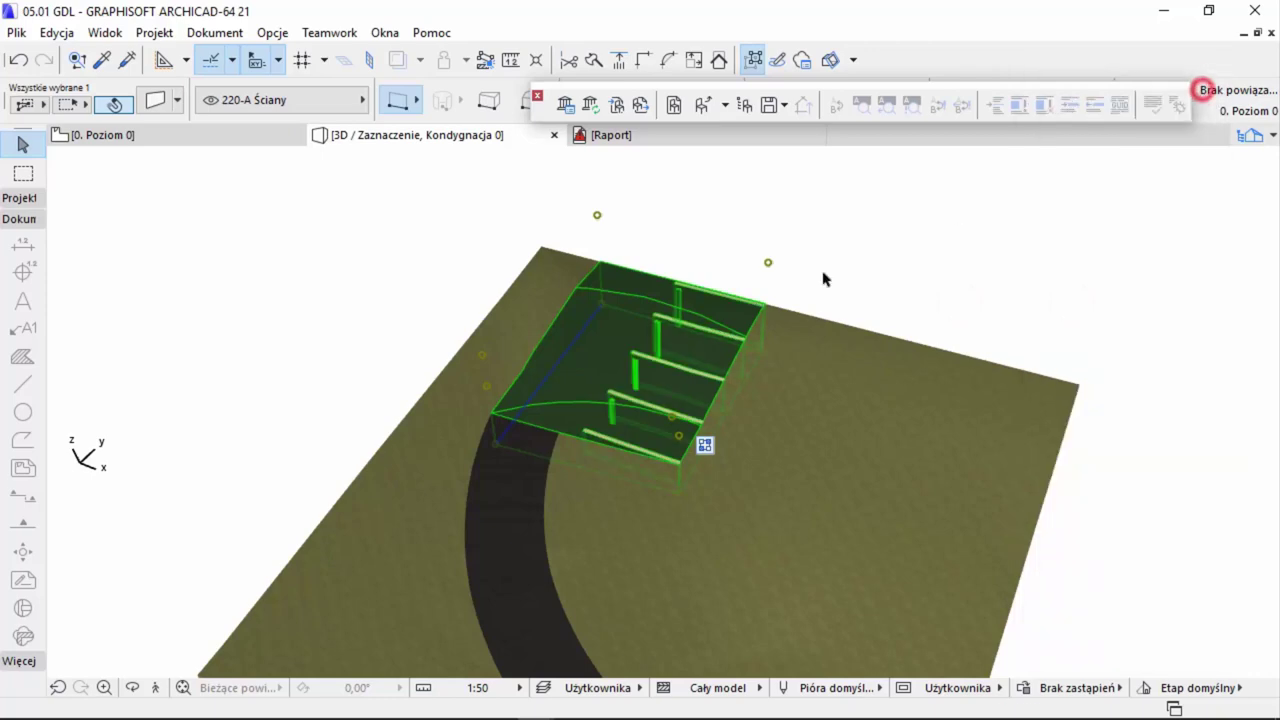
pyautogui.scroll(5, 660, 340)
pyautogui.scroll(3, 662, 345)
pyautogui.keyDown('shift'); pyautogui.moveTo(662, 345); pyautogui.dragTo(810, 442, button='middle'); pyautogui.keyUp('shift')
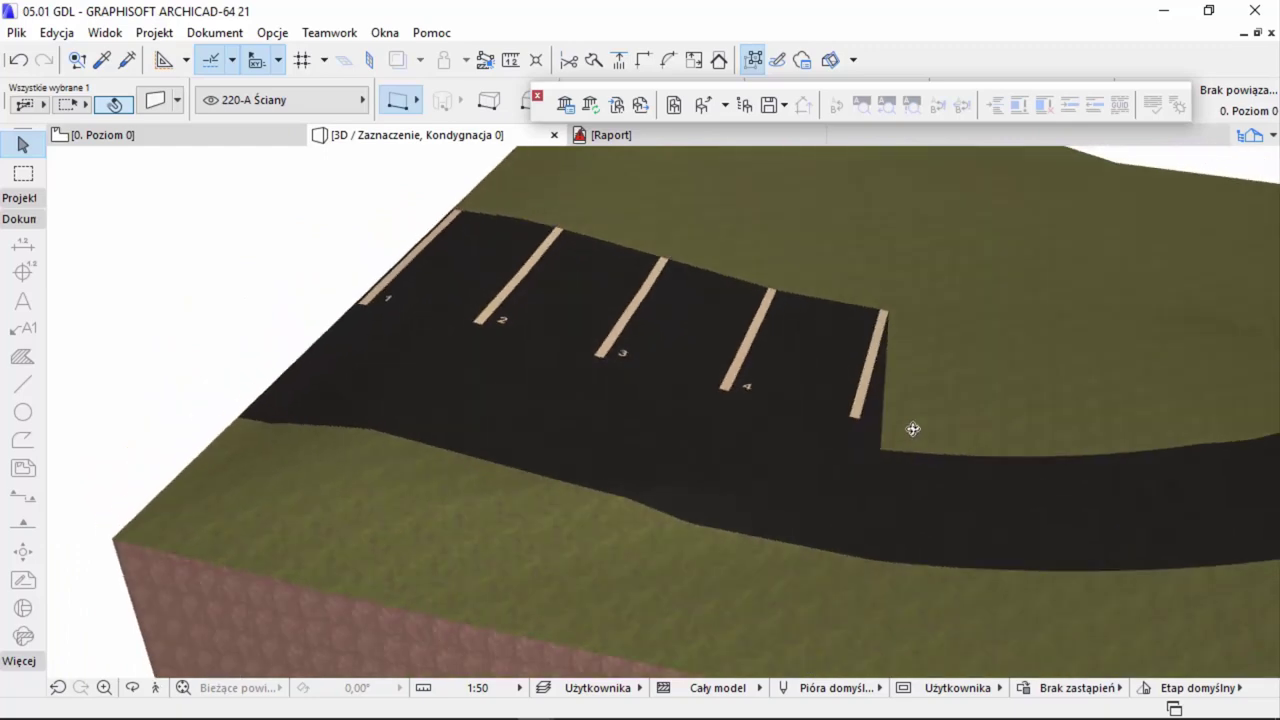
pyautogui.keyDown('shift'); pyautogui.moveTo(810, 442); pyautogui.dragTo(1046, 551, button='middle'); pyautogui.keyUp('shift')
pyautogui.click(815, 442)
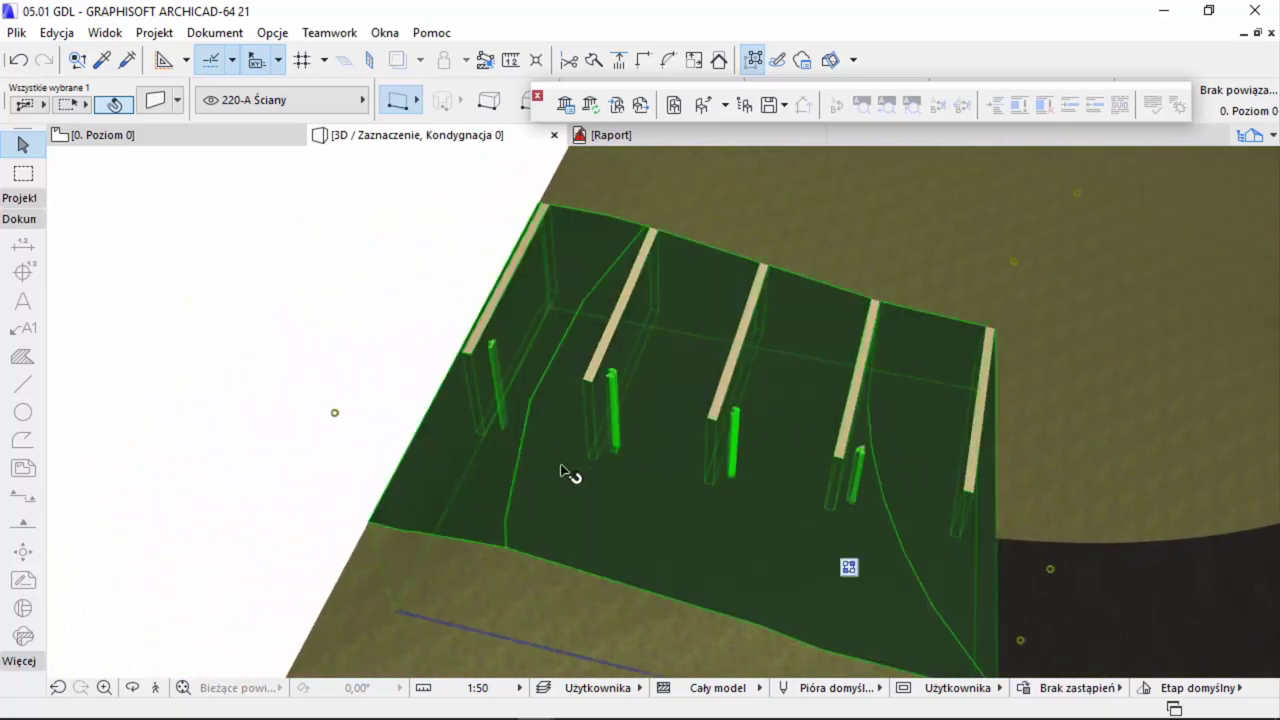
pyautogui.scroll(-3, 571, 471)
pyautogui.scroll(-1, 565, 472)
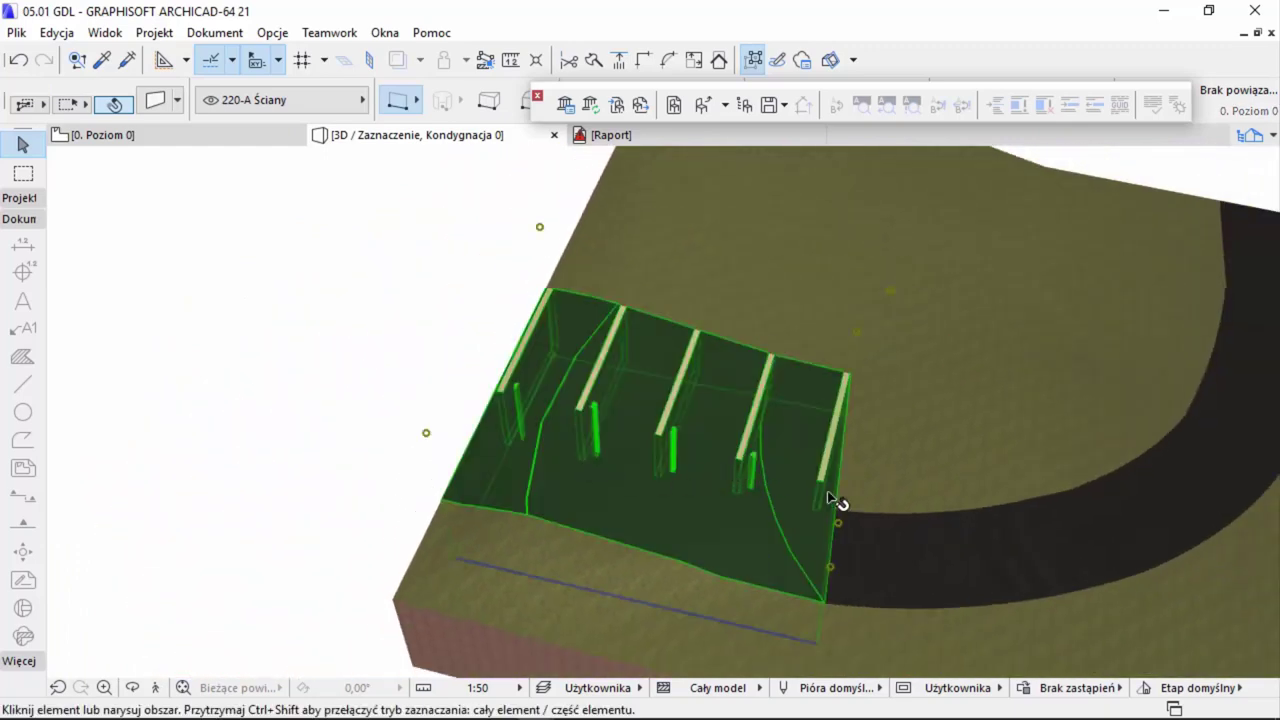
pyautogui.press('Escape')
# - Select the parking-space object on the floor plan
pyautogui.click(826, 488)
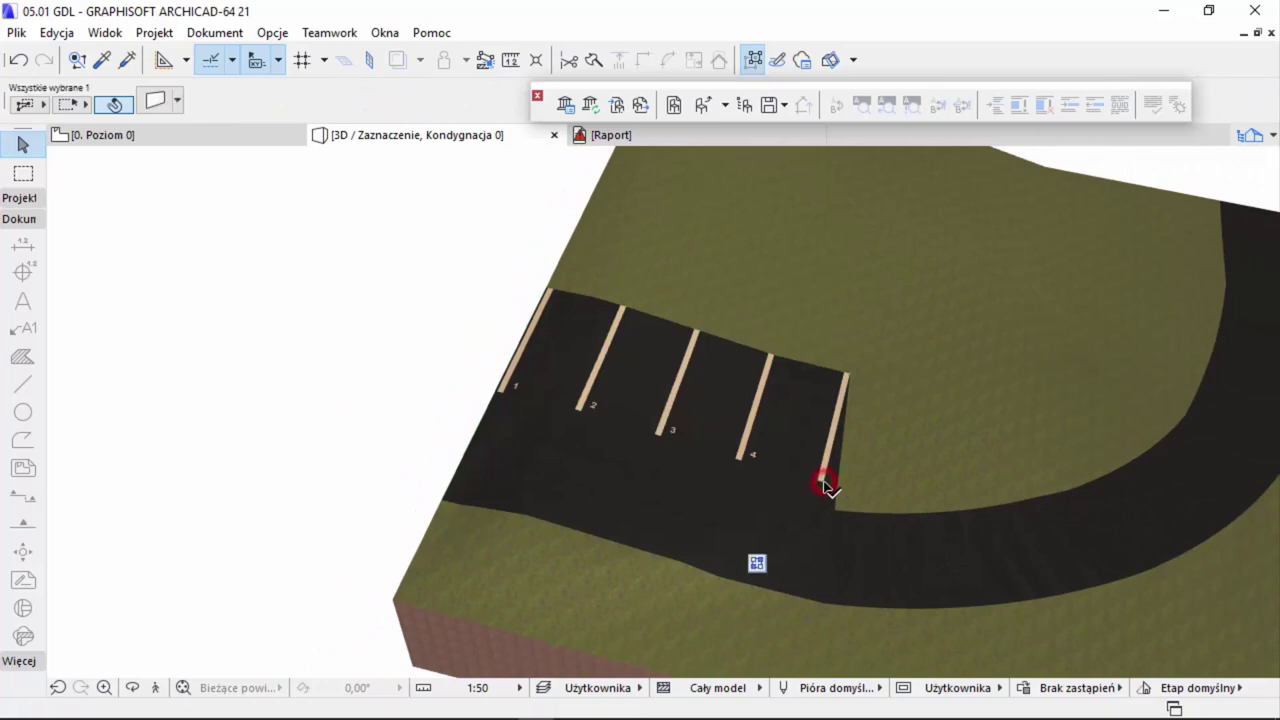
pyautogui.press('Escape')
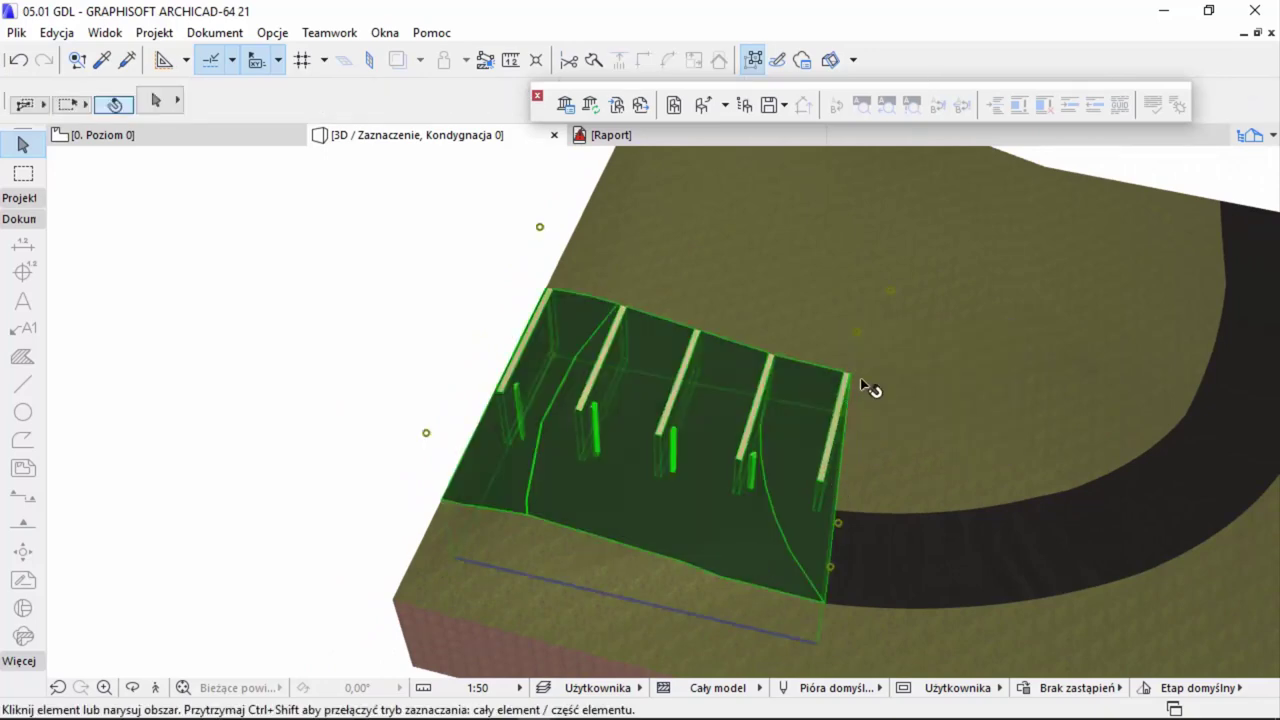
pyautogui.click(826, 484)
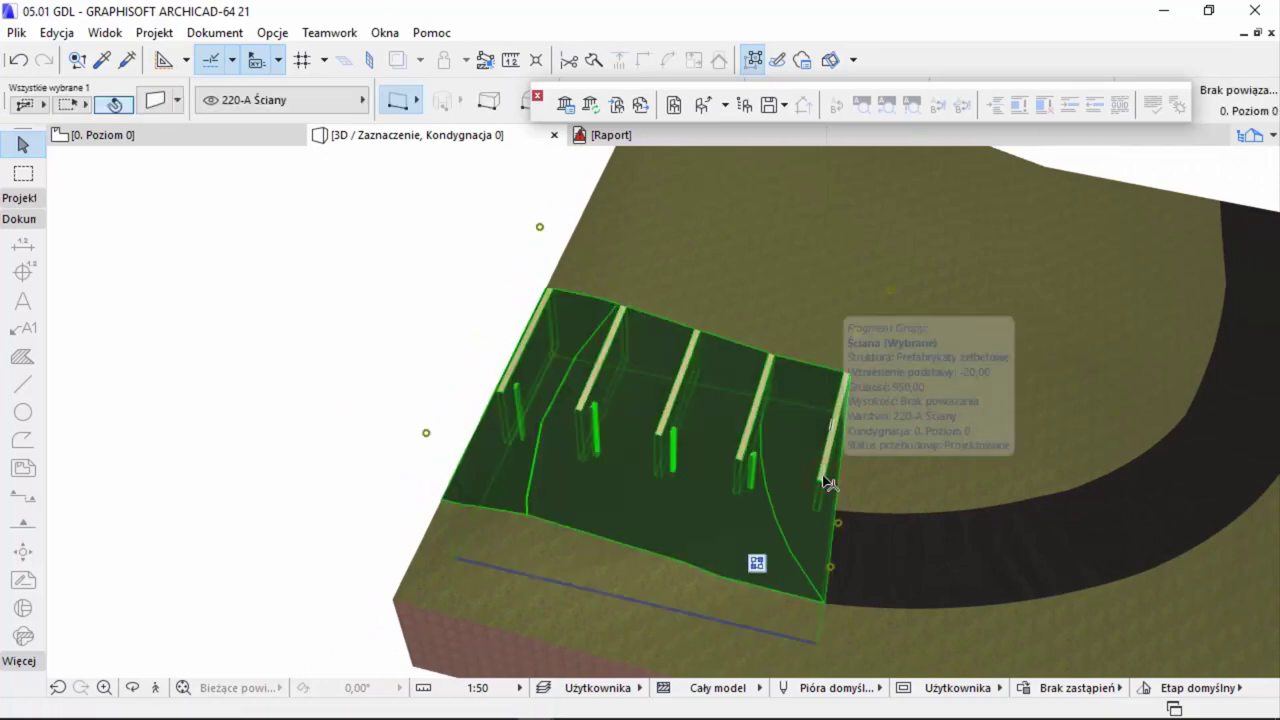
pyautogui.press('F2')
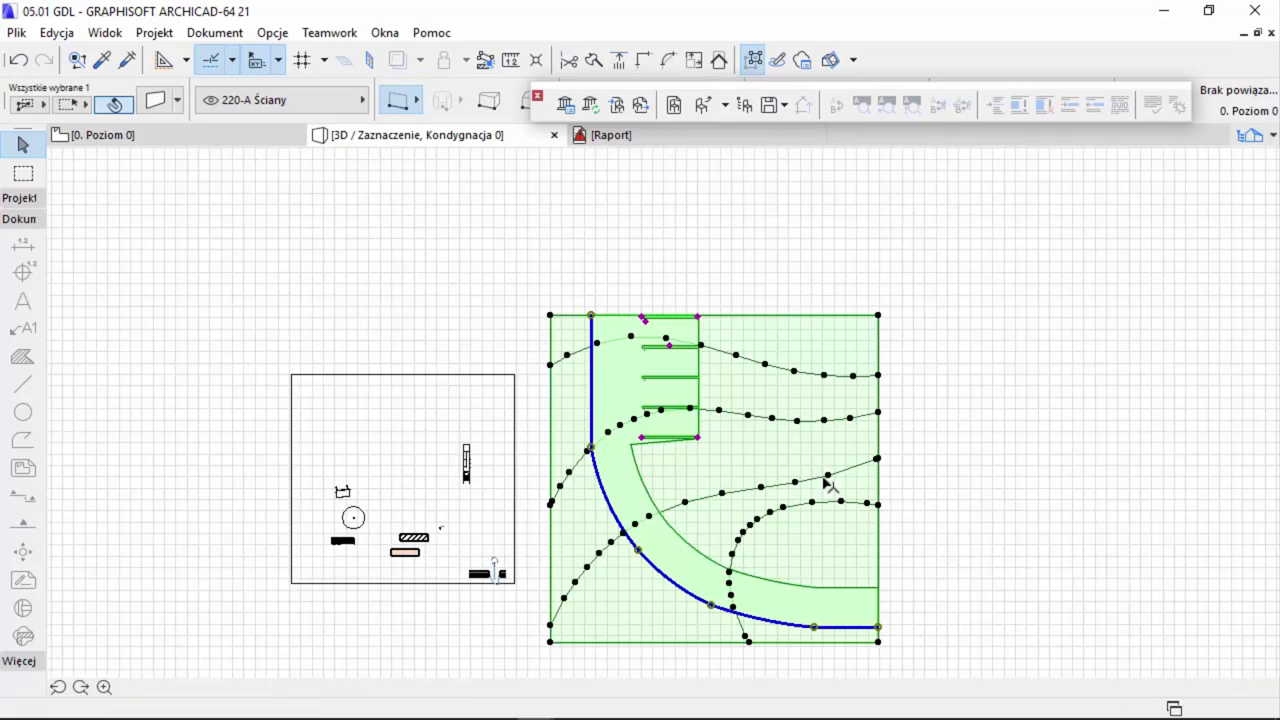
pyautogui.scroll(3, 621, 344)
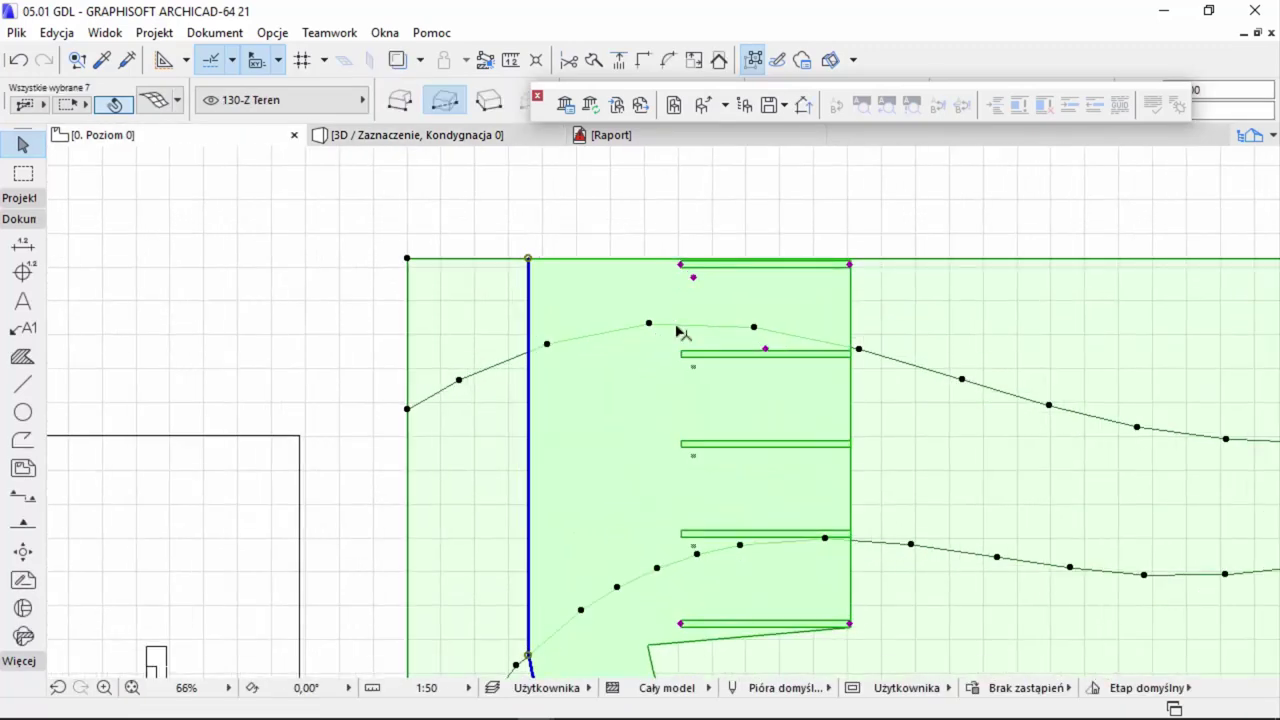
pyautogui.press('Escape')
pyautogui.click(684, 266)
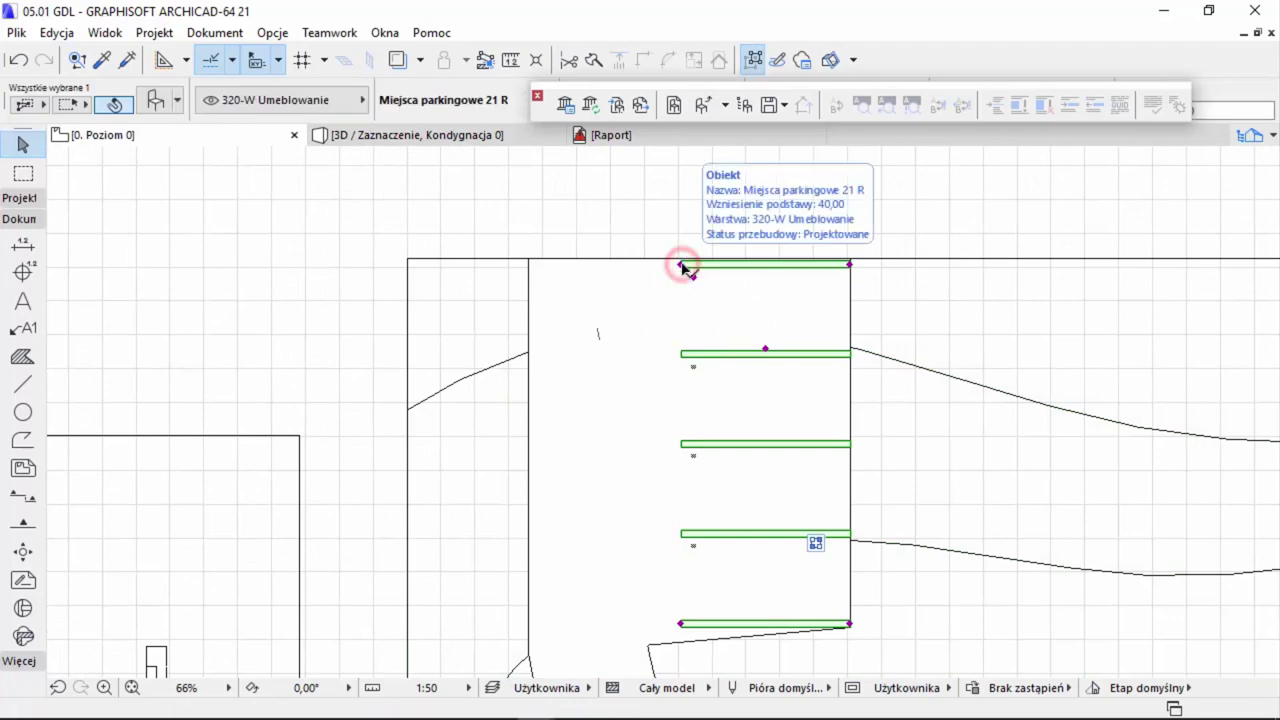
# - Override the parking object's surface material with Ceramika - Porcelana
pyautogui.doubleClick(684, 266)
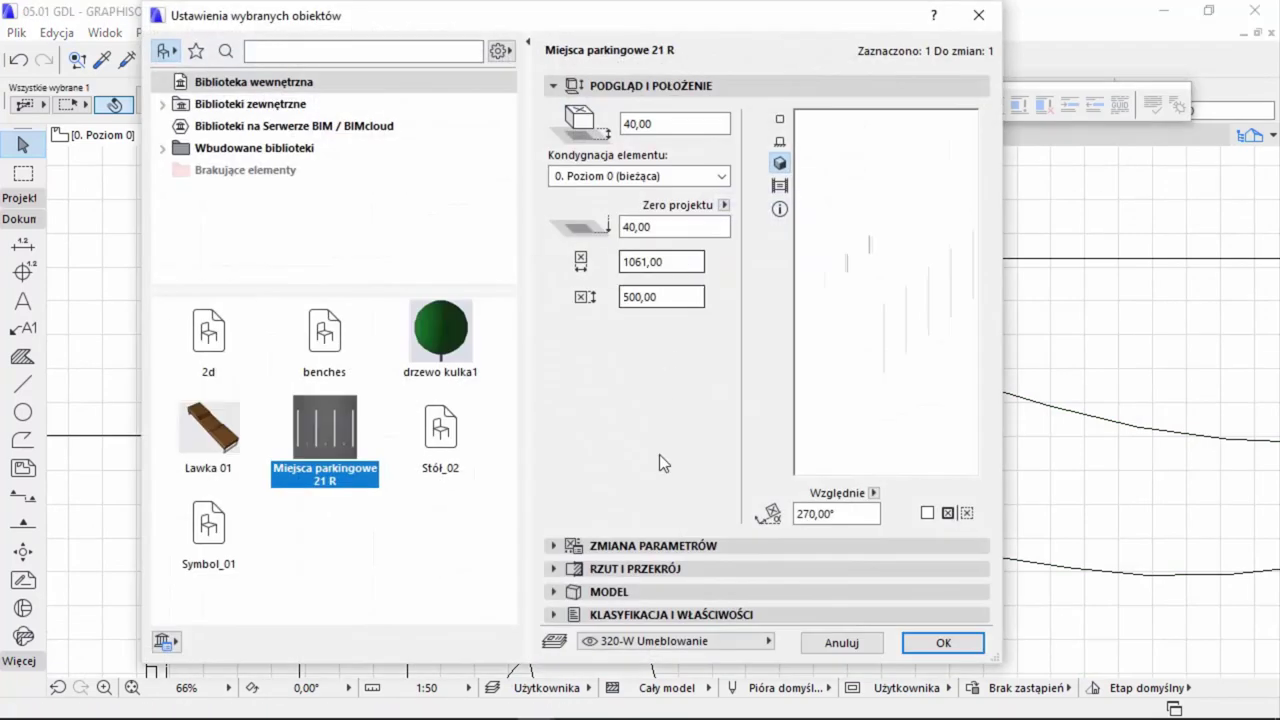
pyautogui.click(555, 591)
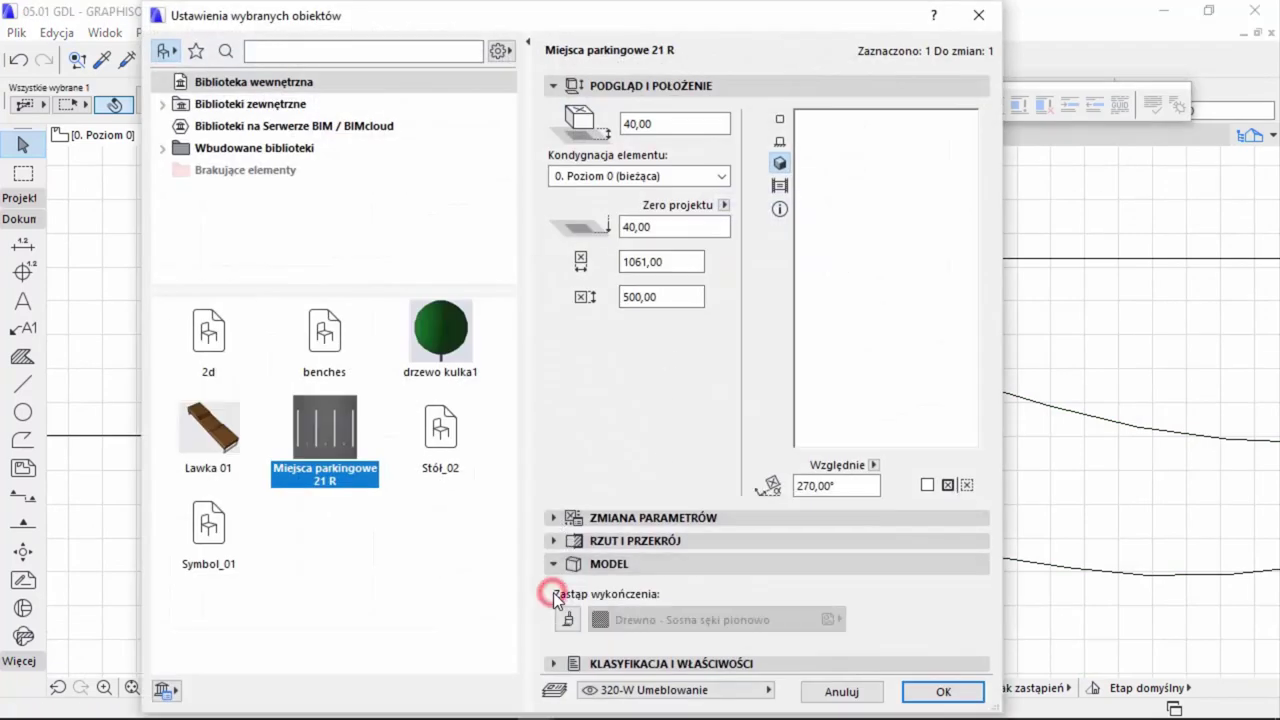
pyautogui.click(568, 619)
pyautogui.click(635, 620)
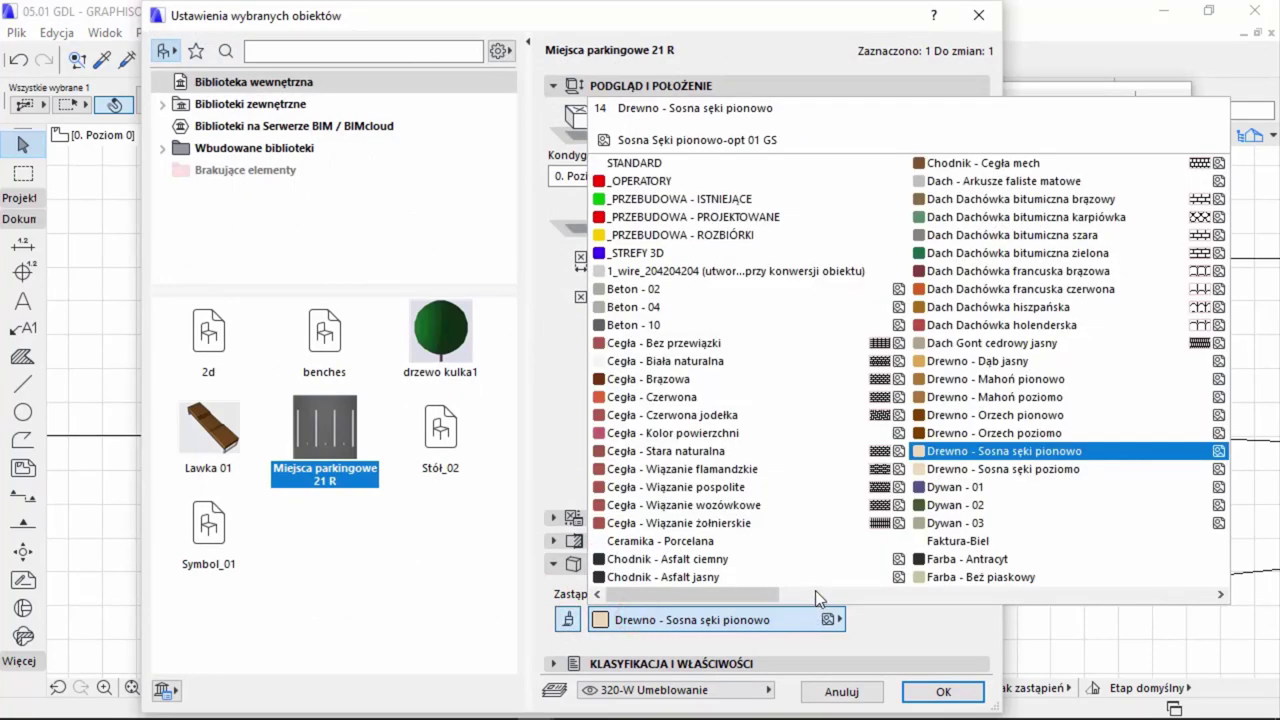
pyautogui.click(761, 543)
pyautogui.click(941, 691)
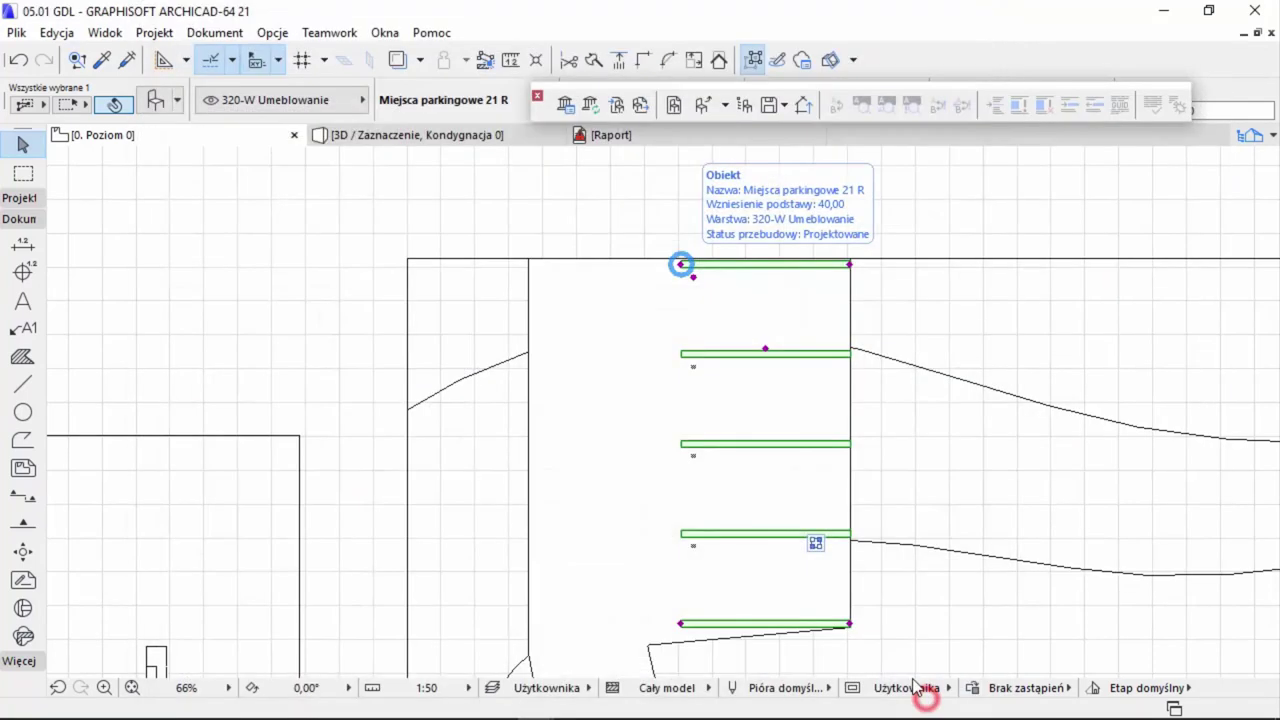
# - In 3D, raise the terrain mesh corner points beside the parking lot to new elevations
pyautogui.press('F3')
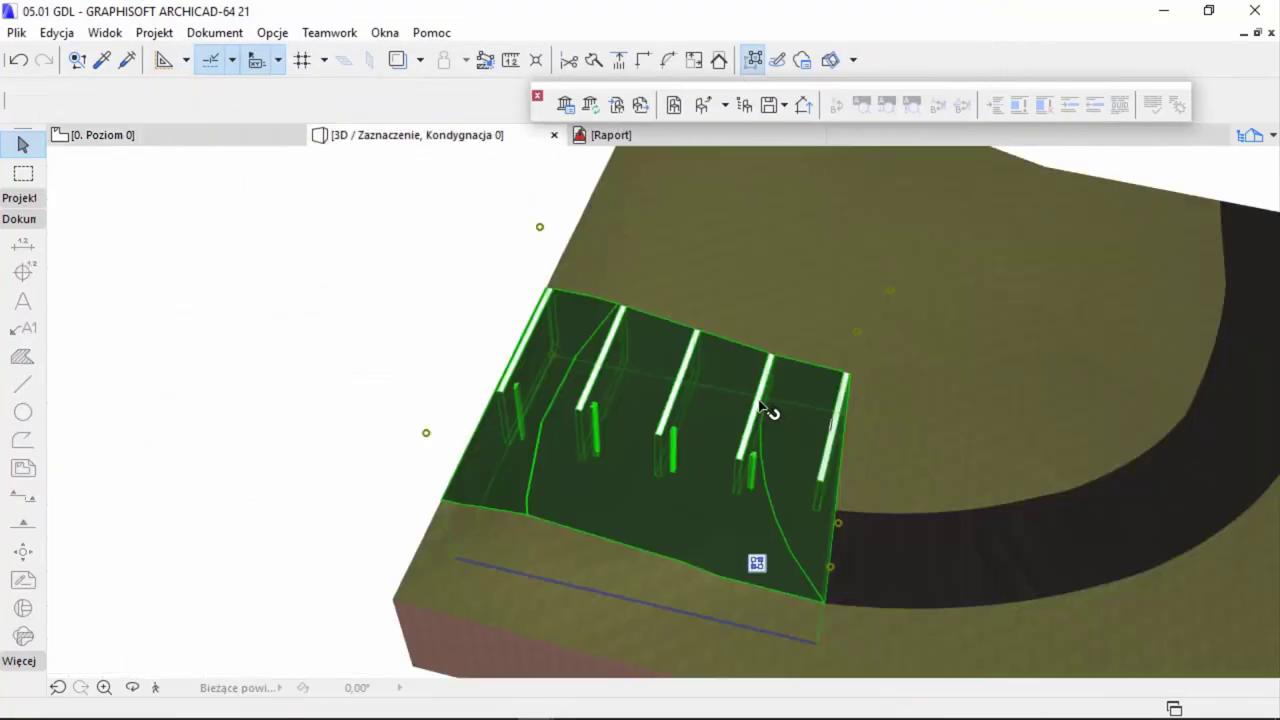
pyautogui.click(427, 332)
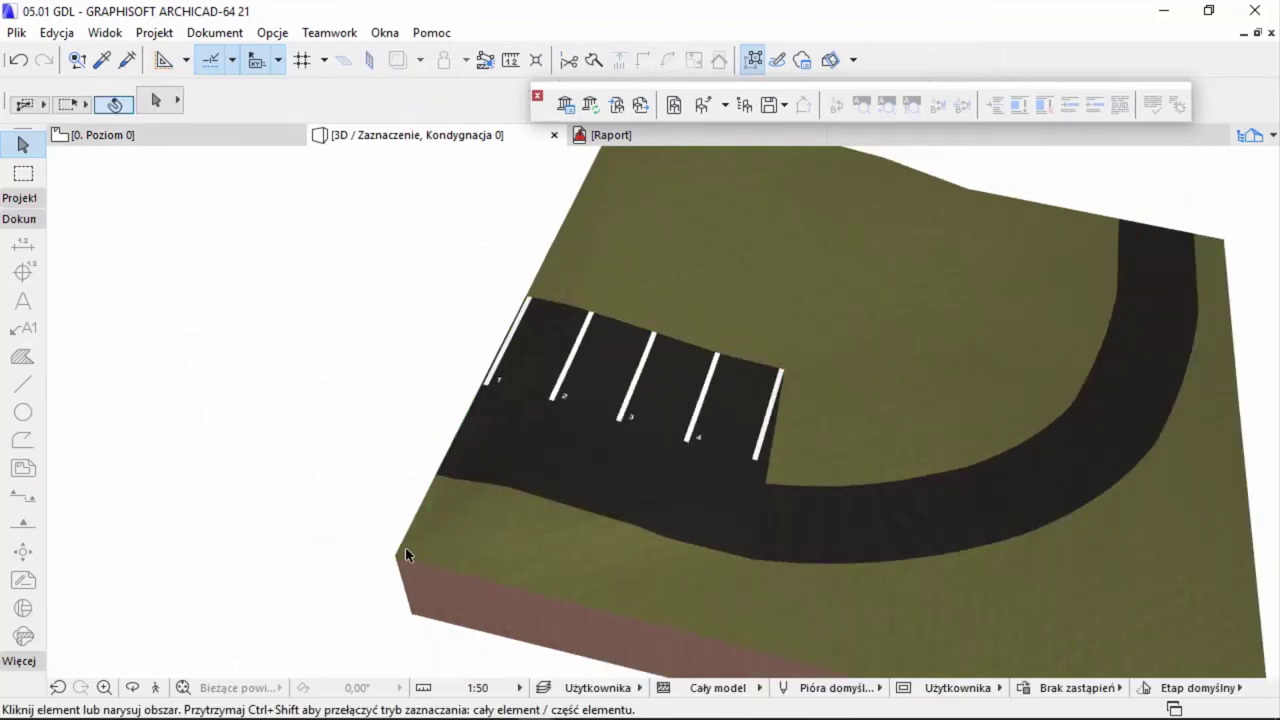
pyautogui.click(405, 549)
pyautogui.click(398, 552)
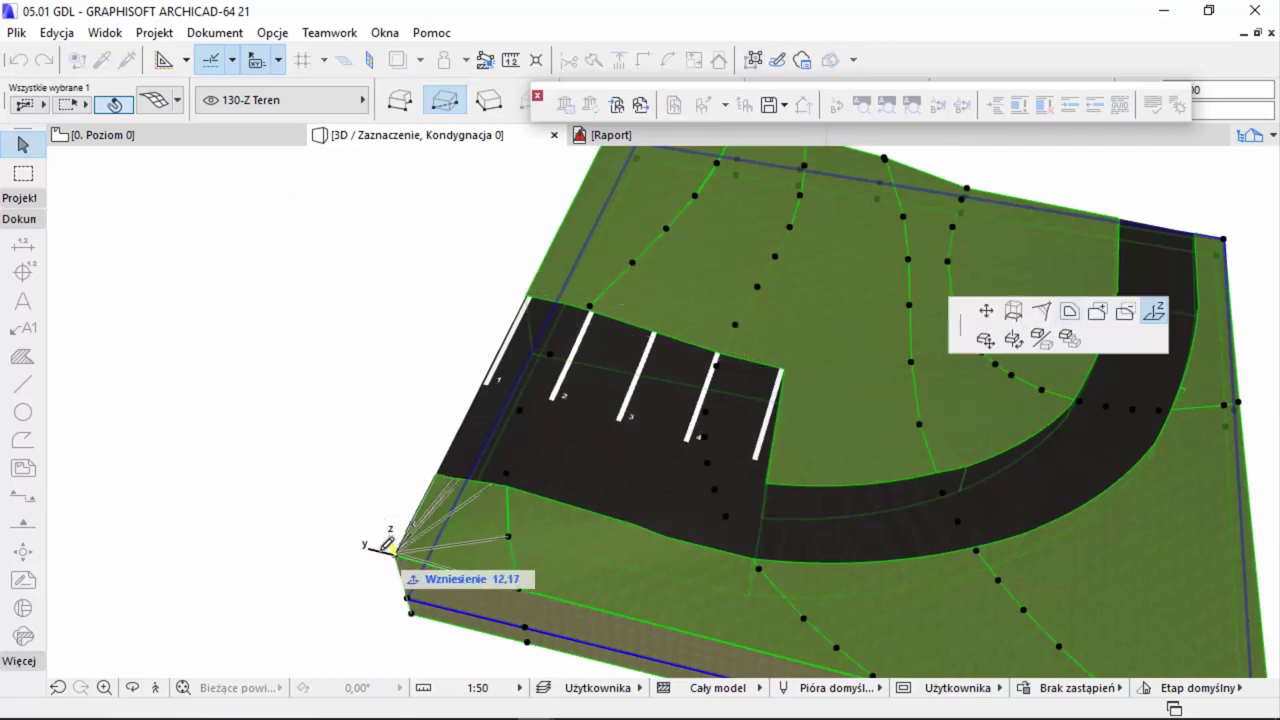
pyautogui.click(386, 548)
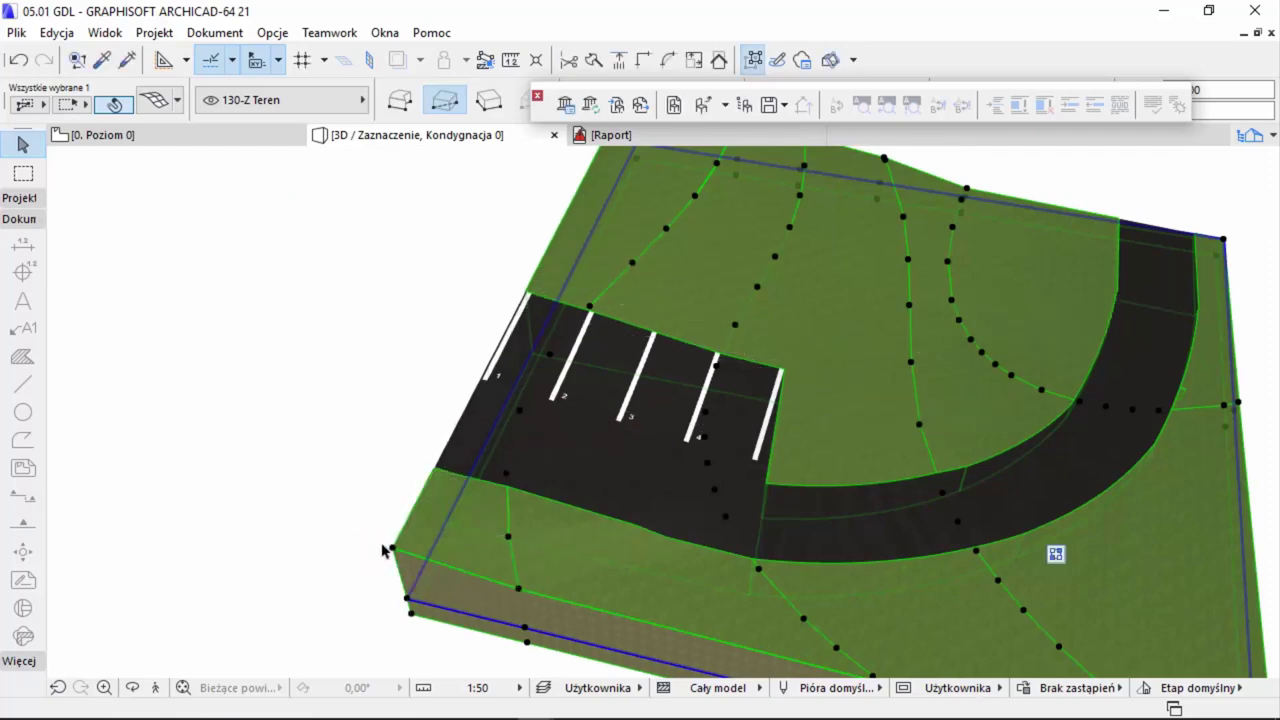
pyautogui.click(391, 550)
pyautogui.click(385, 519)
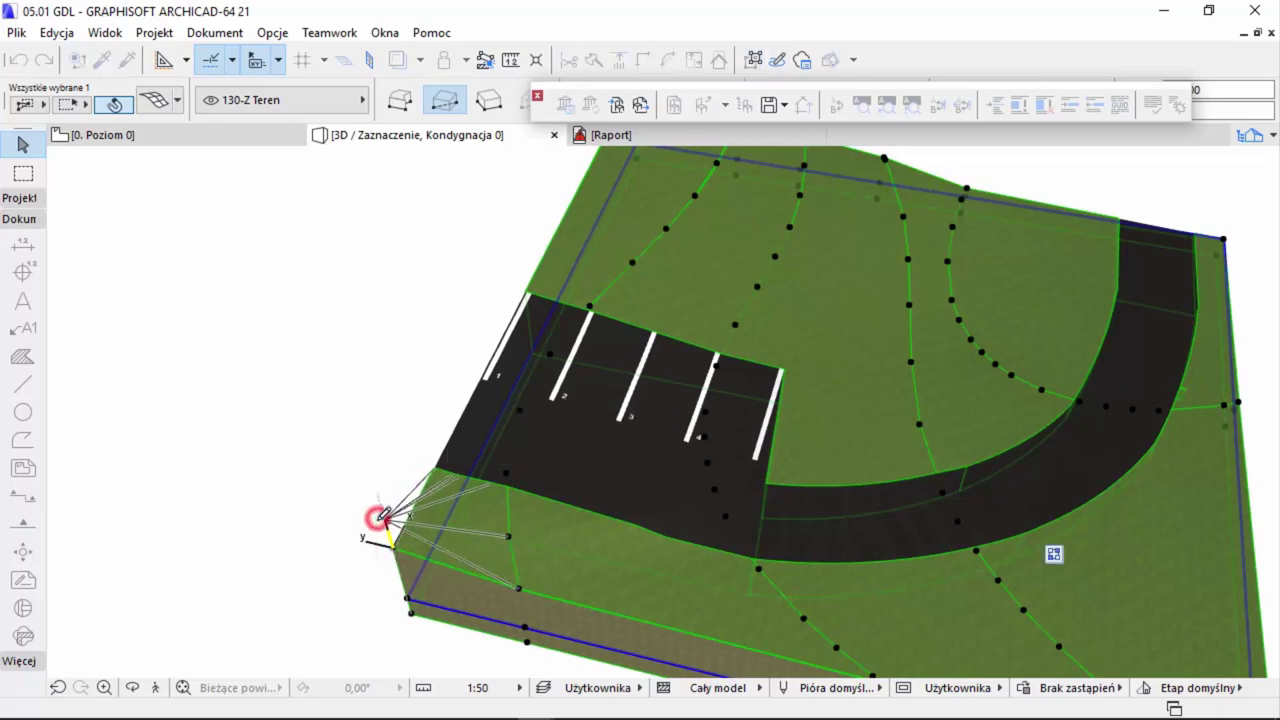
pyautogui.click(384, 522)
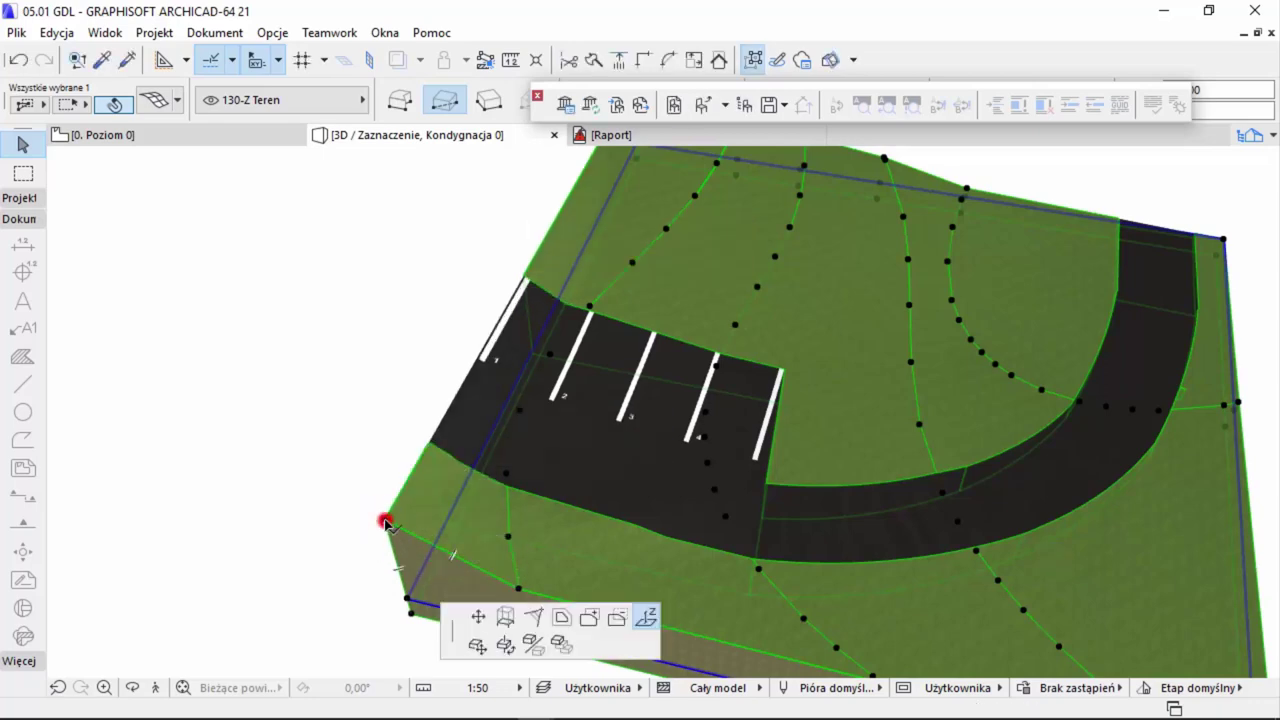
pyautogui.click(380, 527)
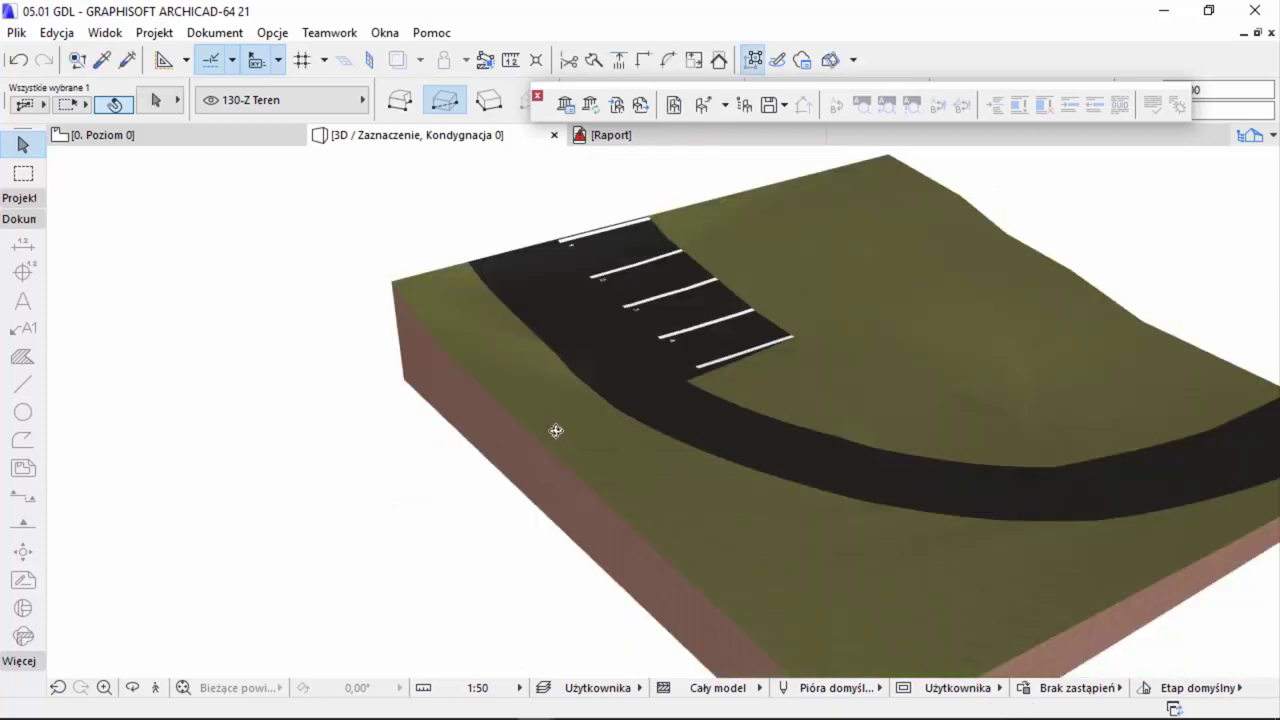
pyautogui.click(759, 383)
# - Select the parking spaces object on the level 0 floor plan
pyautogui.press('Escape')
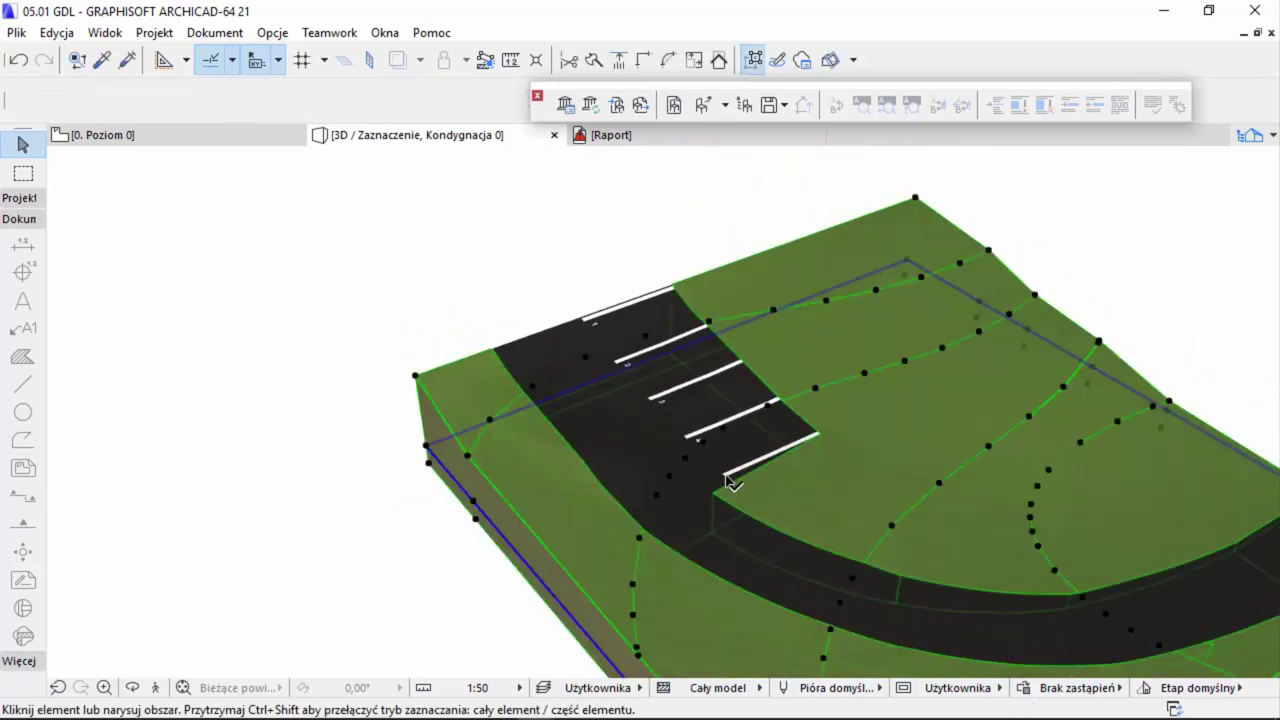
pyautogui.click(729, 480)
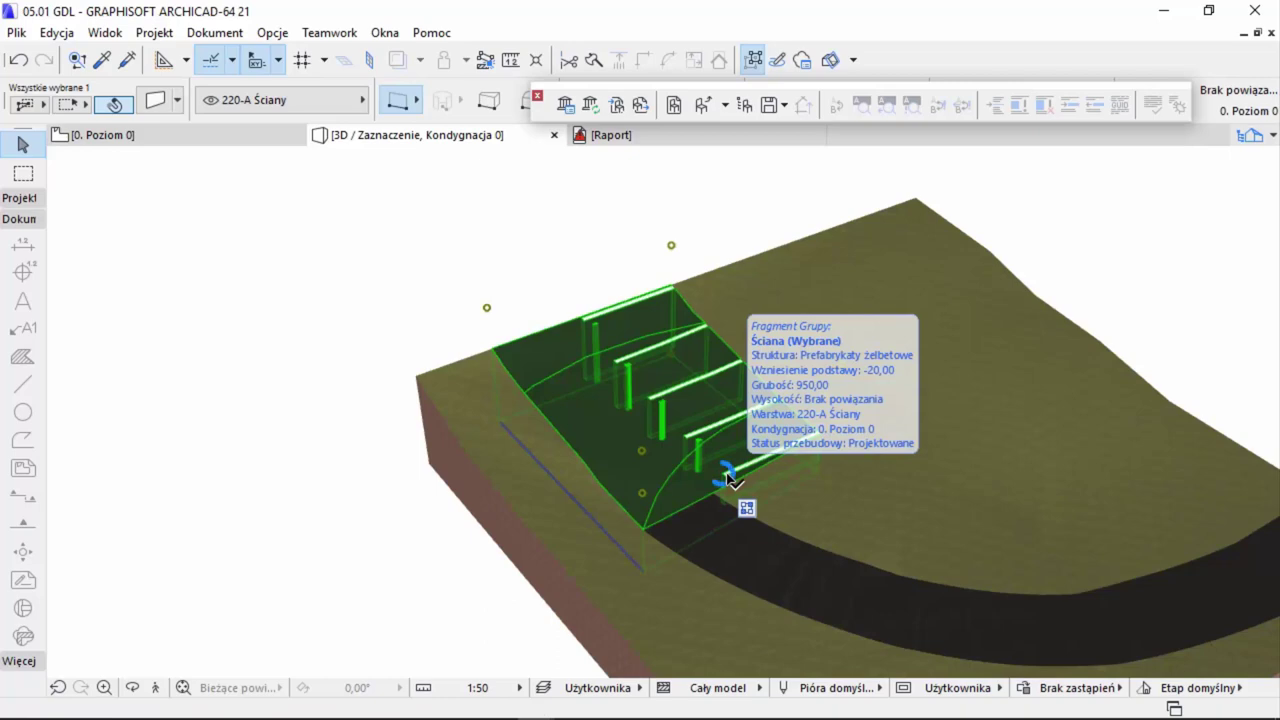
pyautogui.press('F2')
pyautogui.click(686, 271)
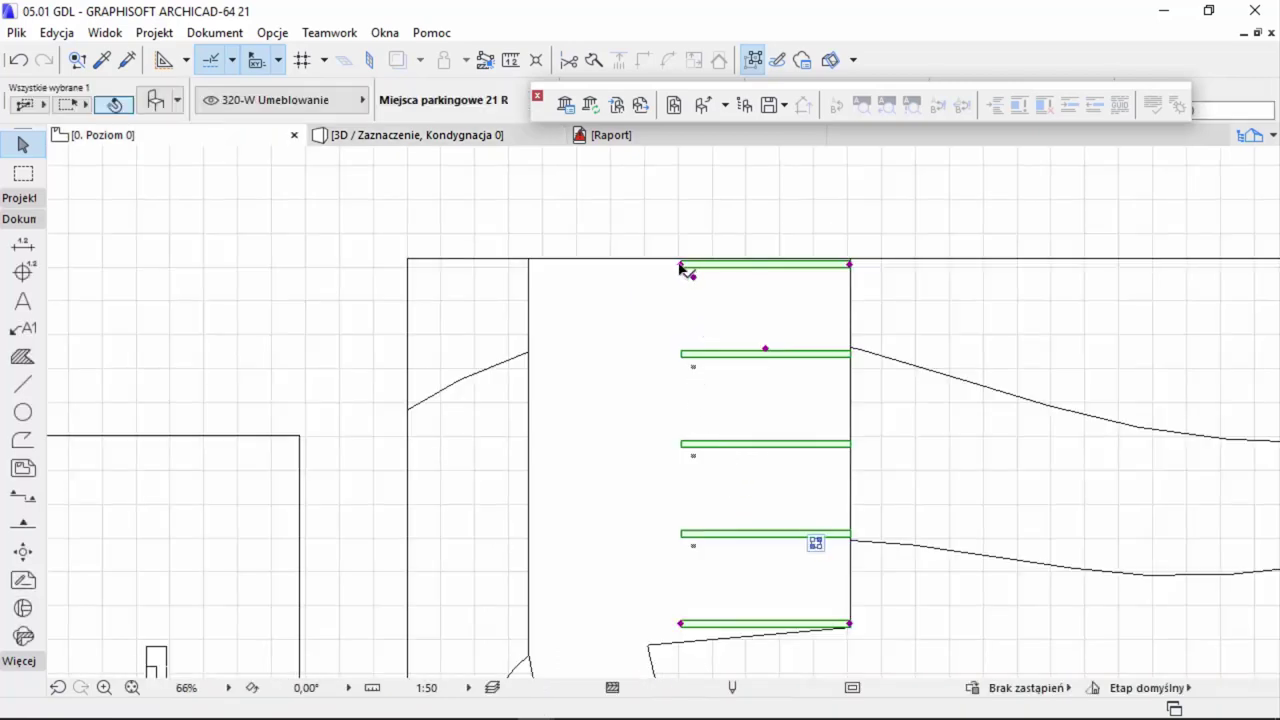
pyautogui.press('Escape')
pyautogui.click(684, 267)
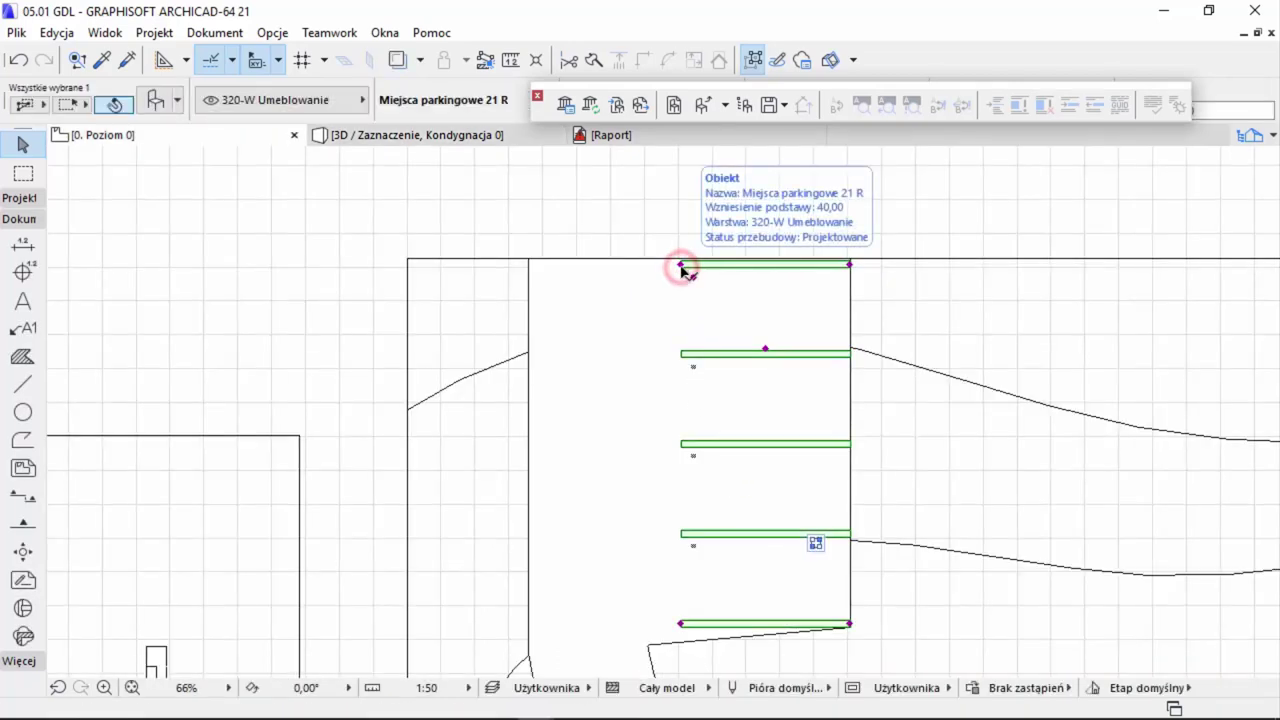
# - Enable Puste miejsce and Miejsce dla niepełnosprawnych in the parking object's parameters
pyautogui.doubleClick(683, 270)
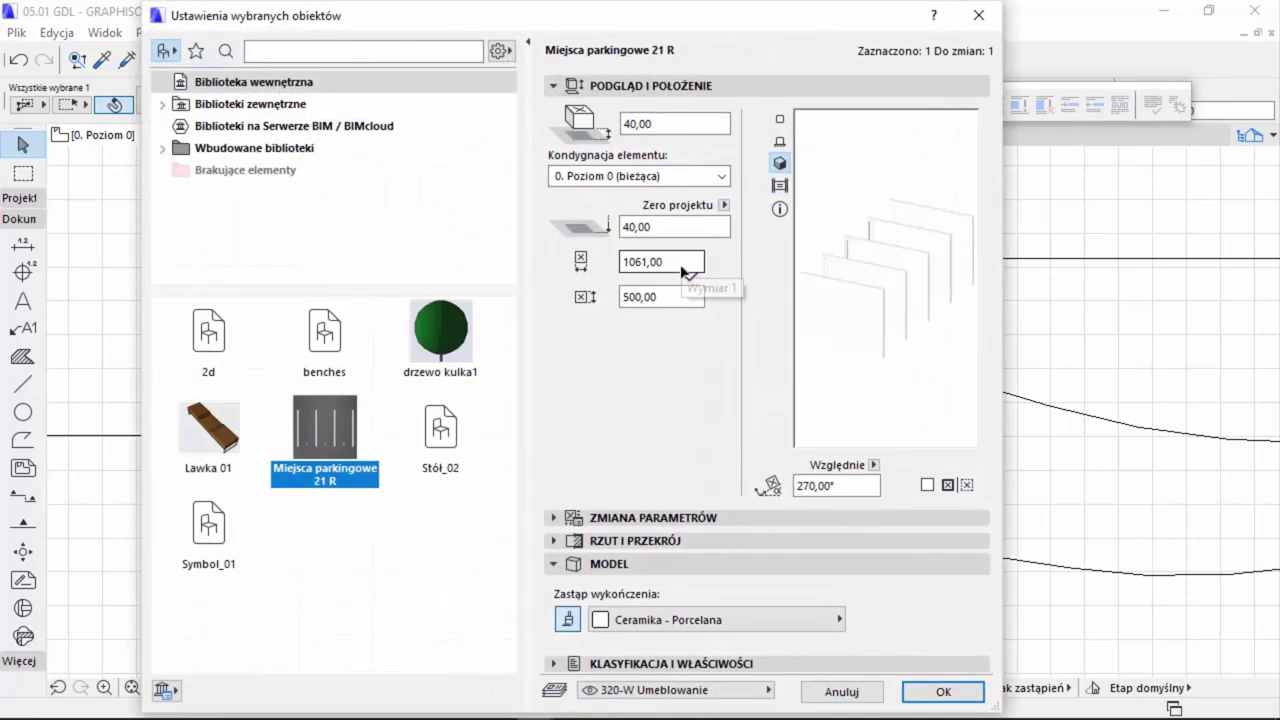
pyautogui.click(587, 515)
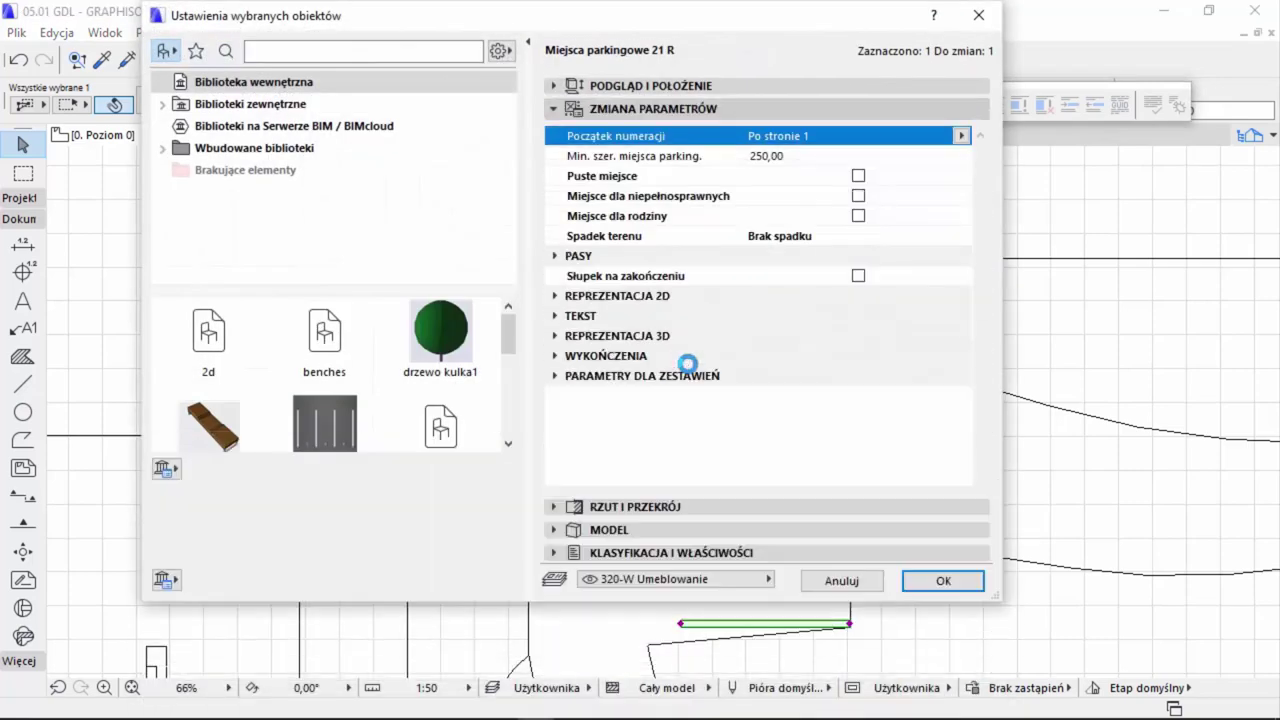
pyautogui.click(858, 176)
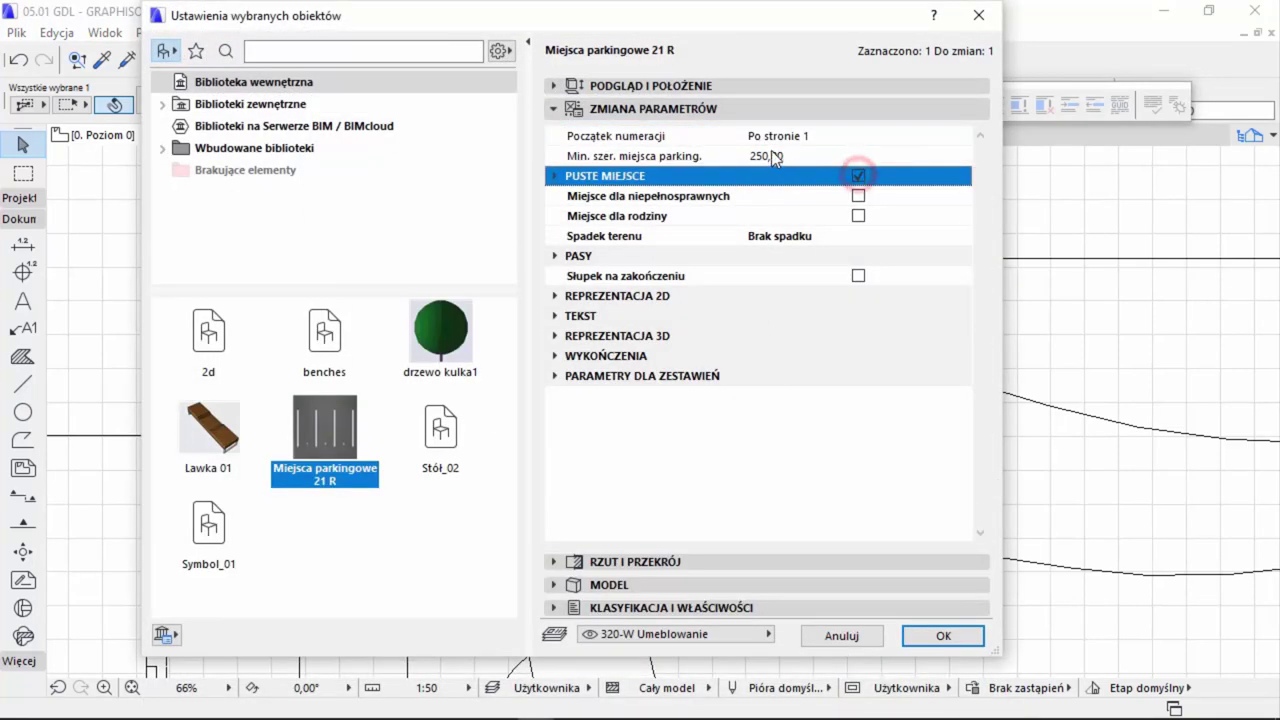
pyautogui.click(858, 197)
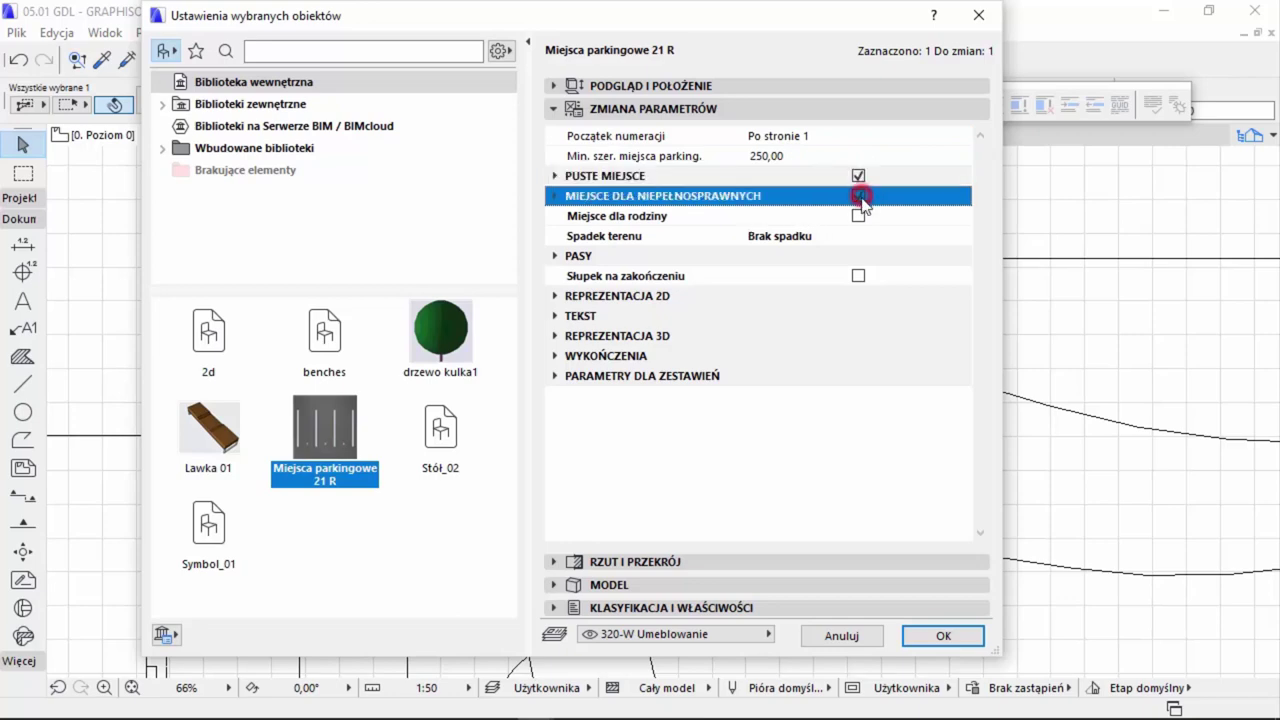
pyautogui.click(940, 635)
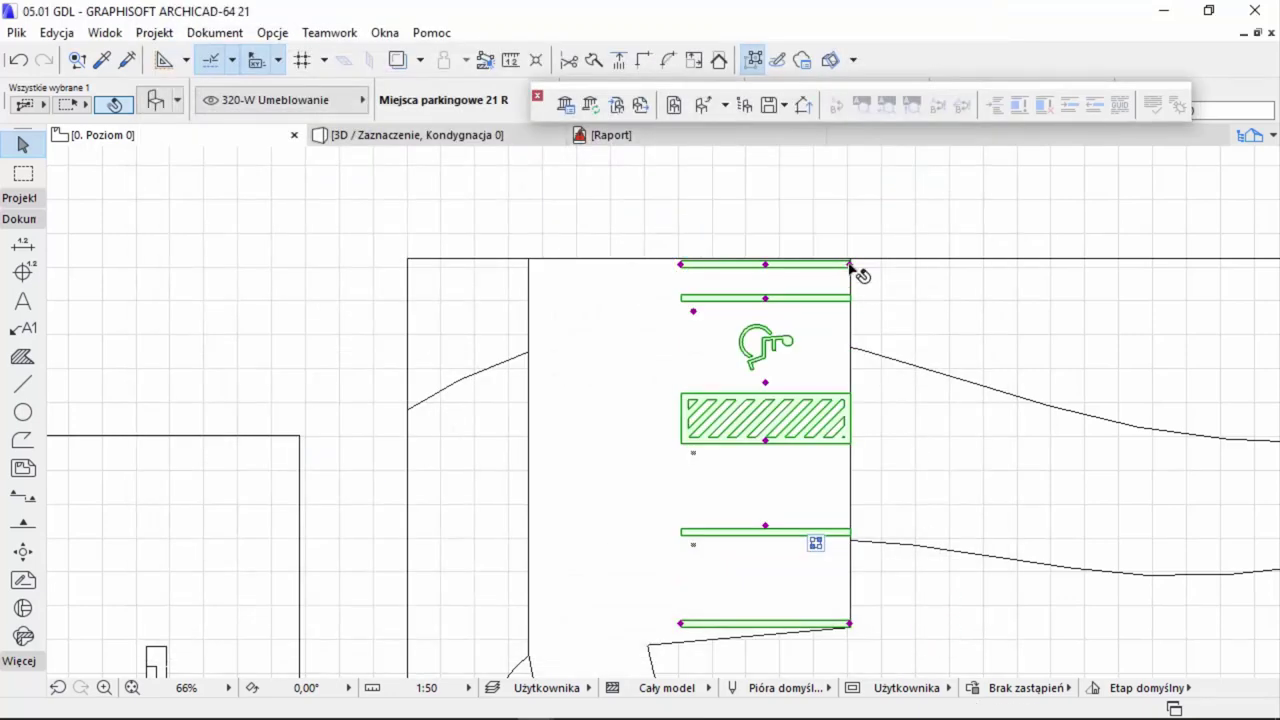
# - Review the hatched empty bay and accessible space in 3D
pyautogui.press('F3')
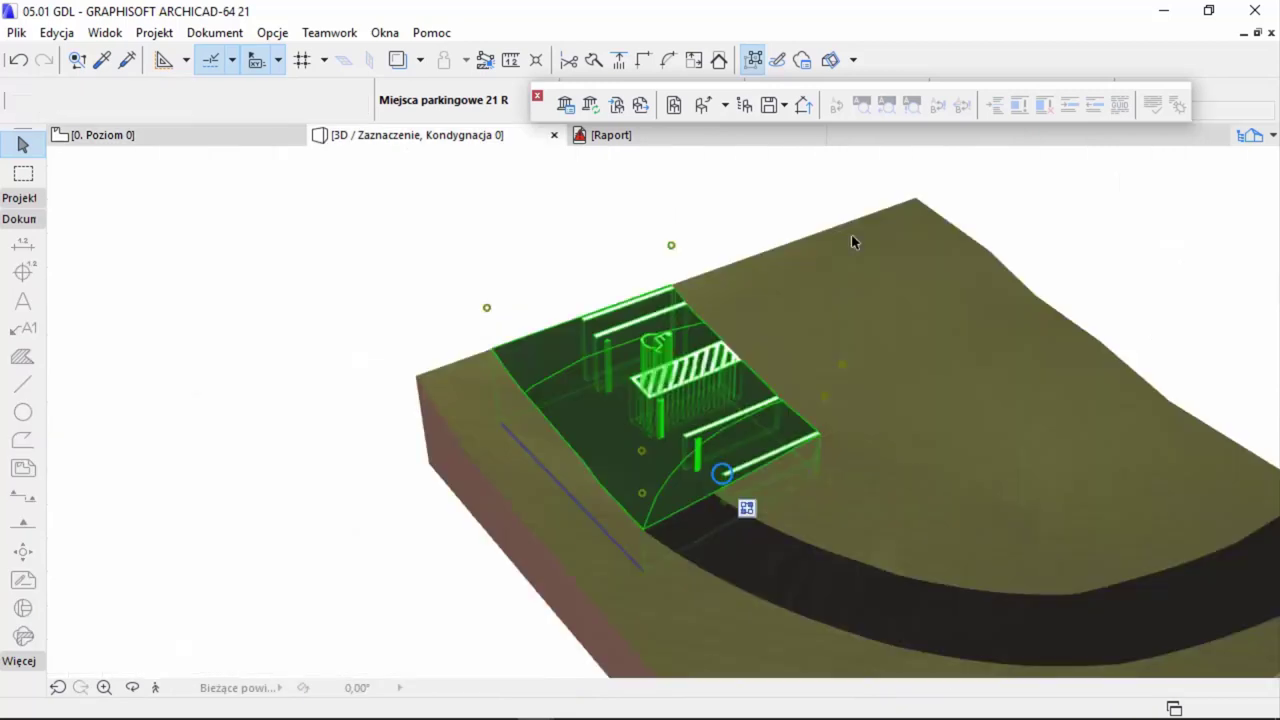
pyautogui.click(622, 253)
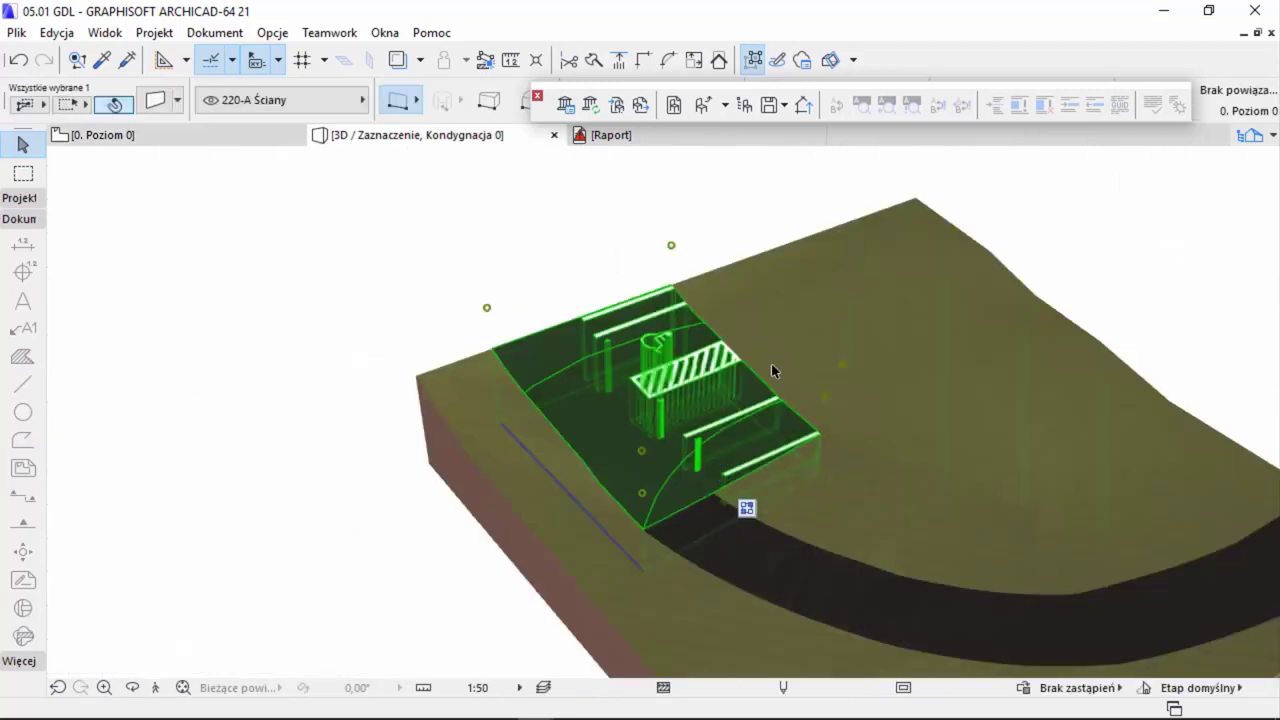
pyautogui.click(773, 238)
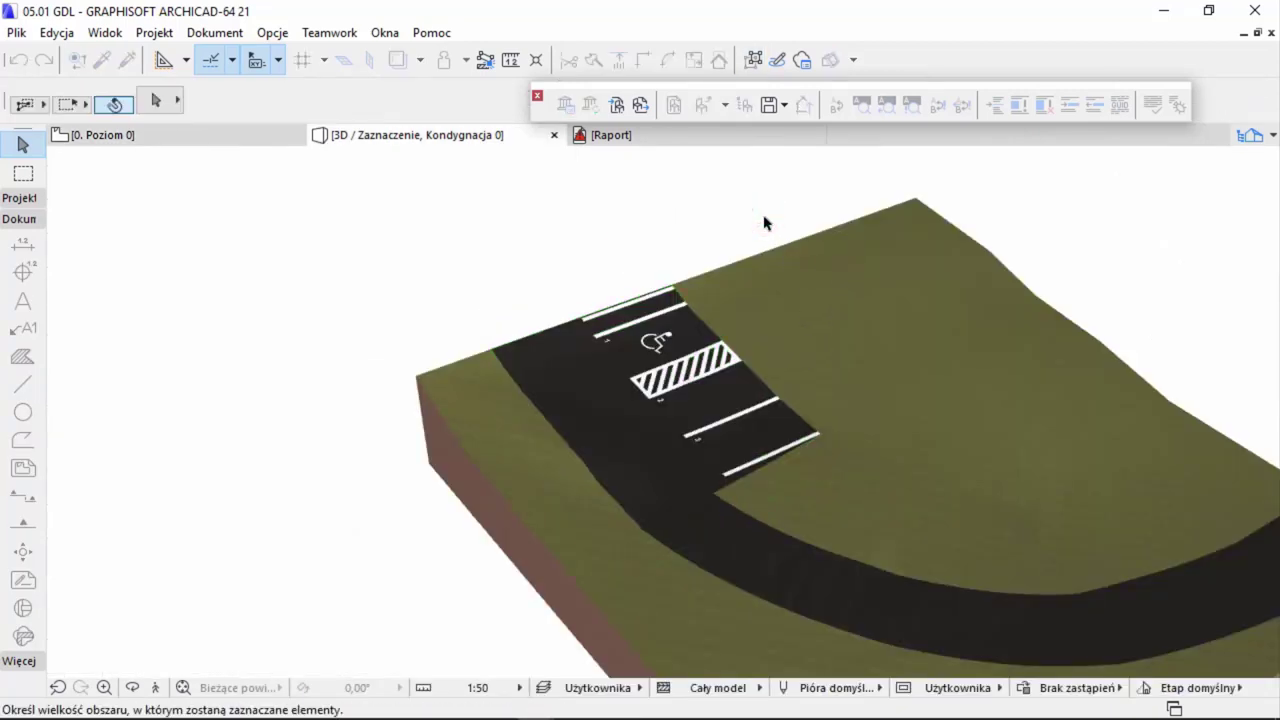
pyautogui.click(745, 500)
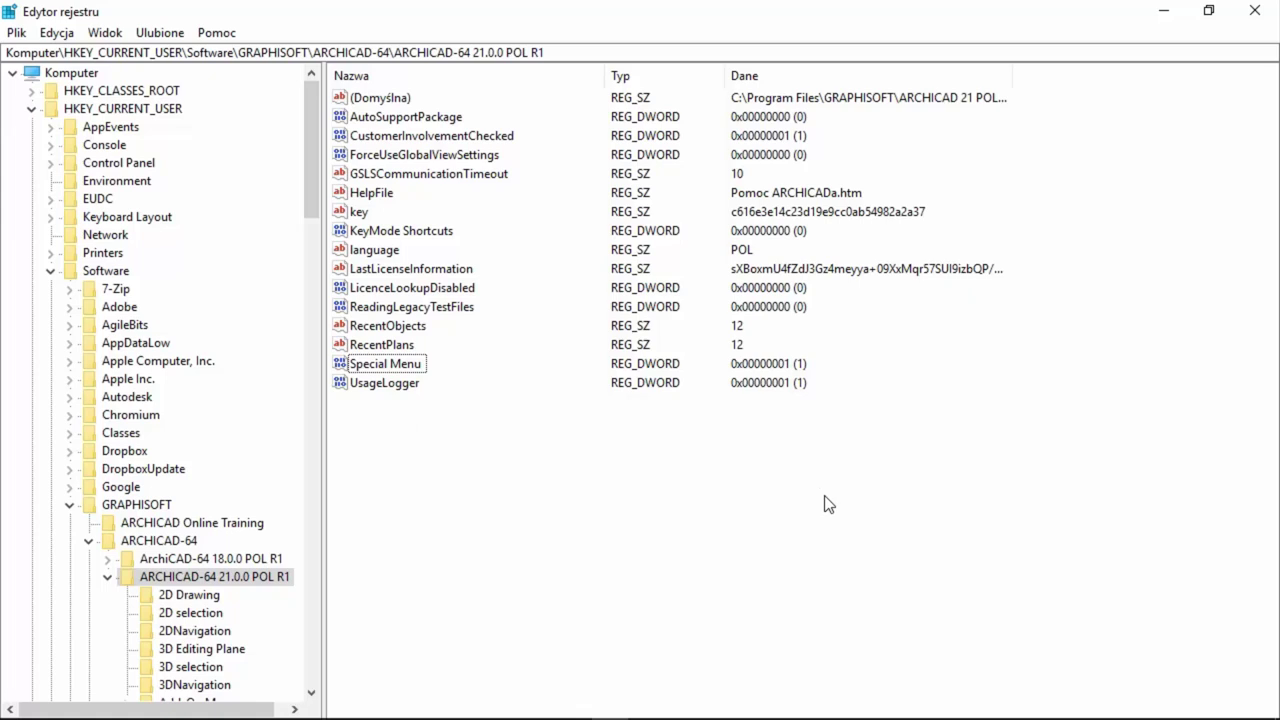
# - Switch back to the ARCHICAD window
pyautogui.click(647, 705)
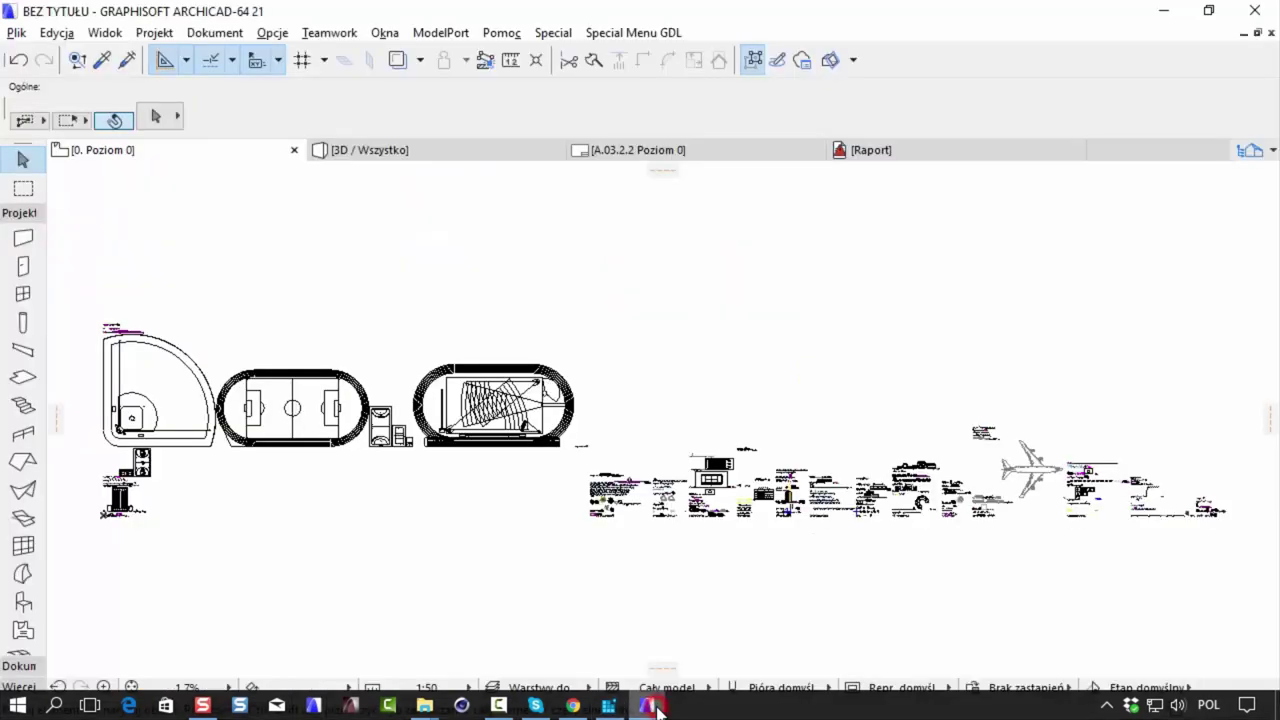
pyautogui.click(638, 36)
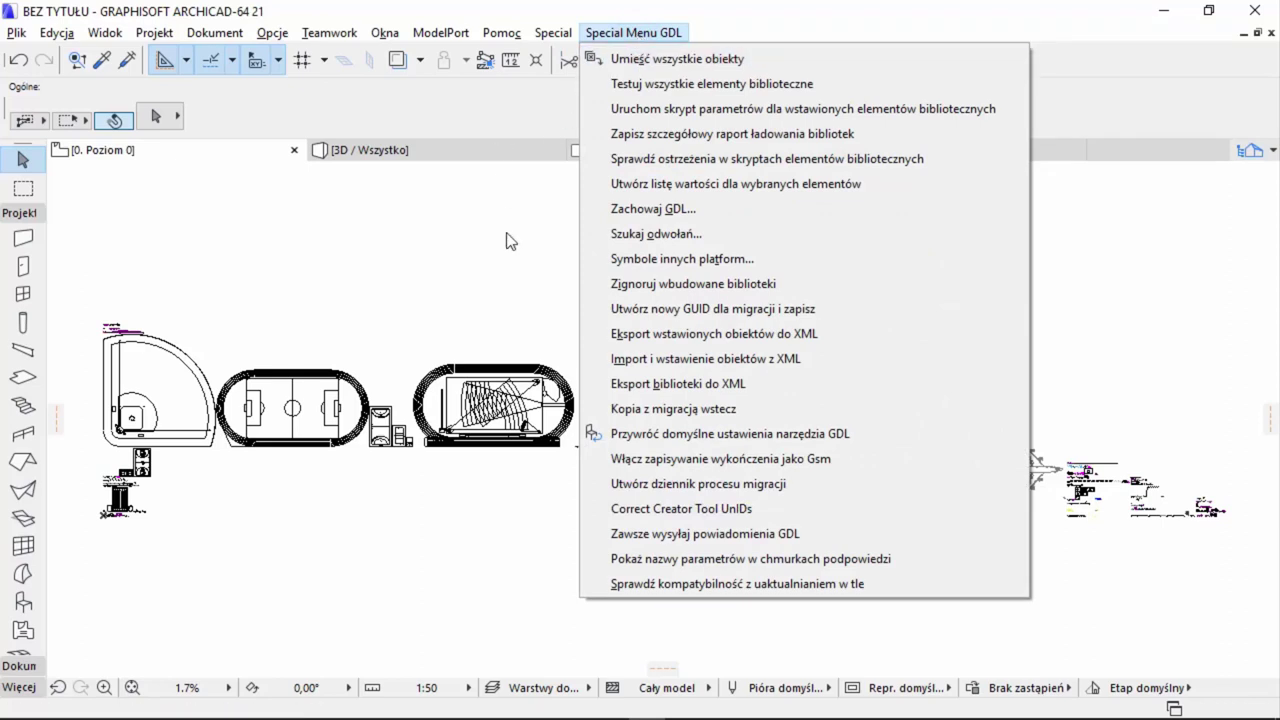
pyautogui.click(446, 264)
pyautogui.click(271, 33)
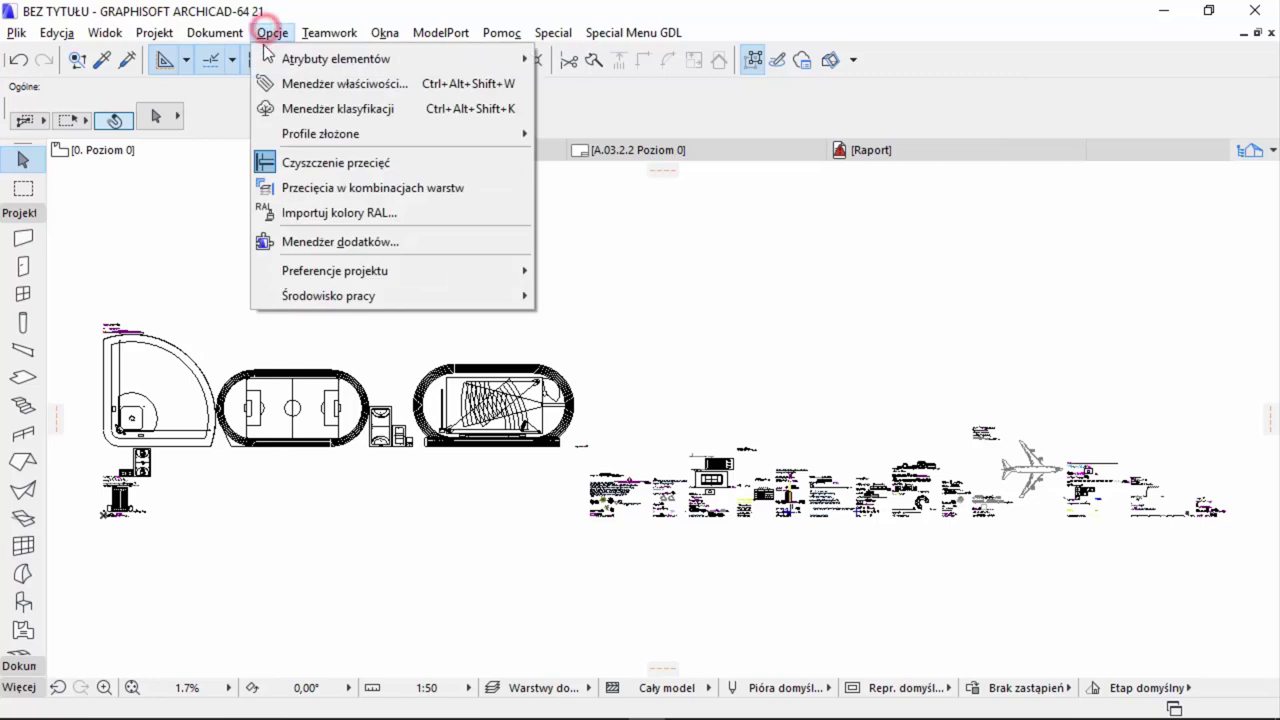
pyautogui.moveTo(336, 58)
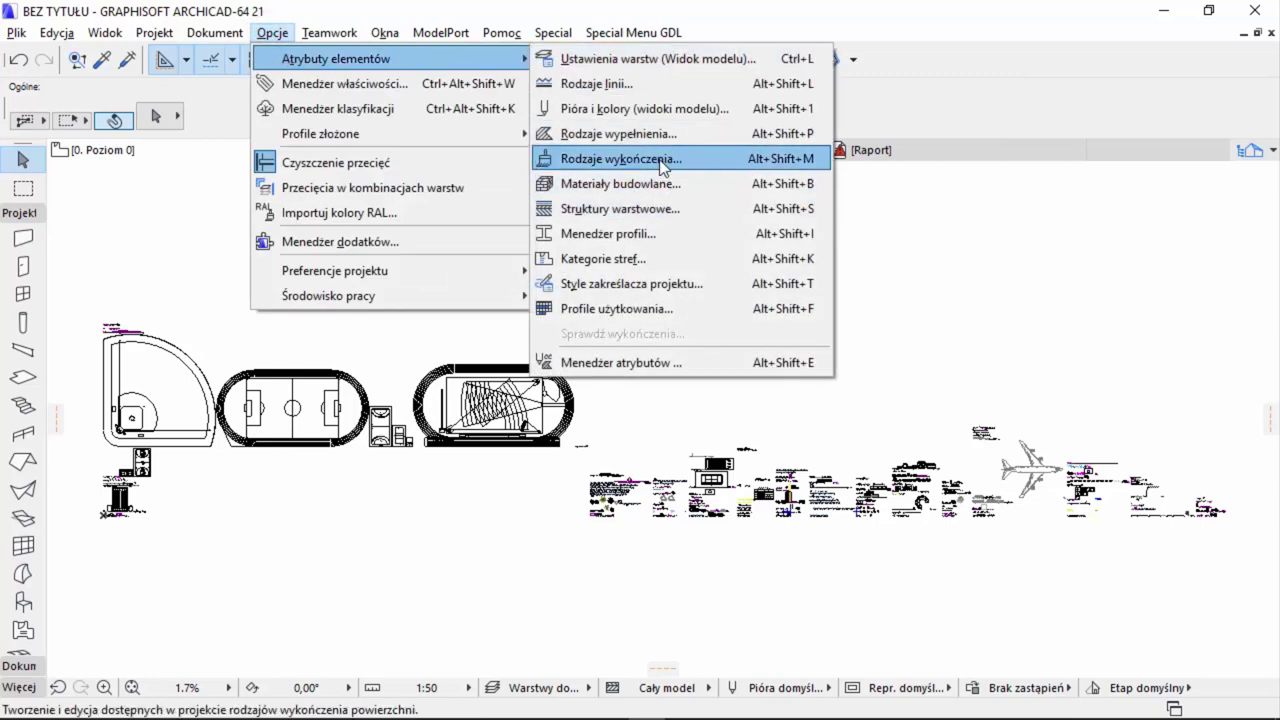
pyautogui.click(659, 160)
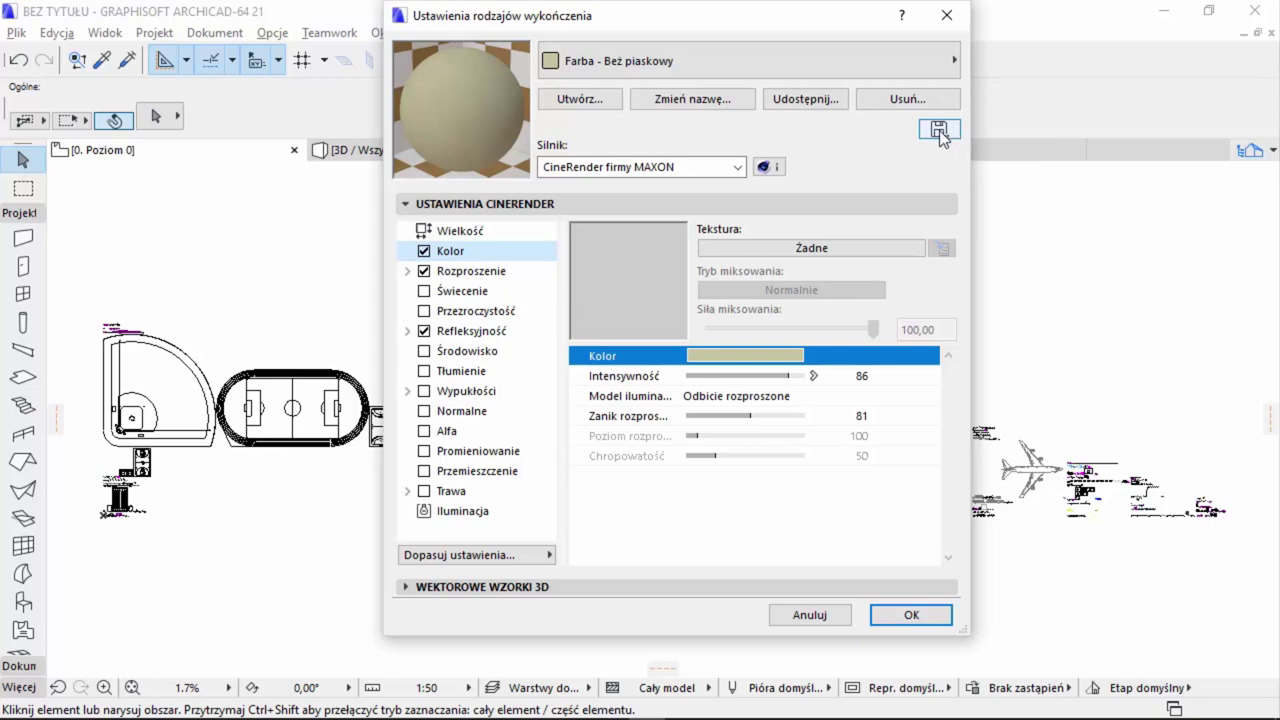
pyautogui.click(838, 618)
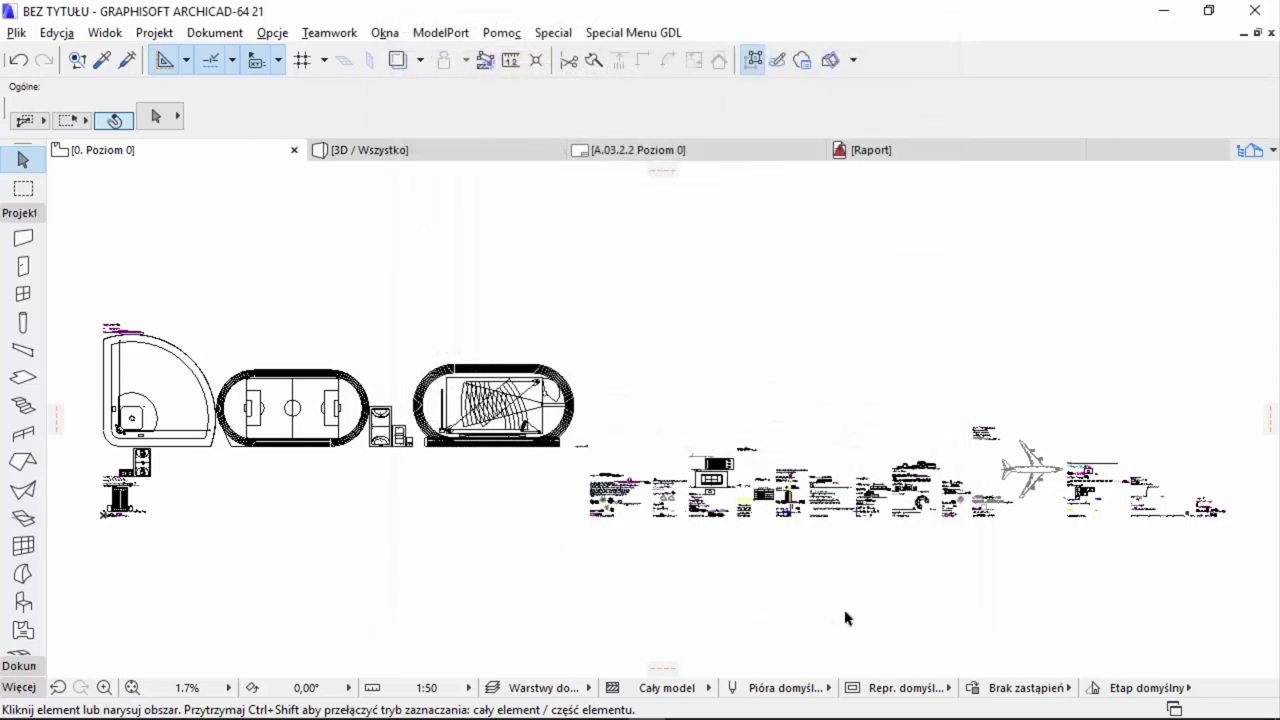
# - Place all library objects with Special GDL > Umieść wszystkie obiekty and view them in 3D
pyautogui.click(656, 36)
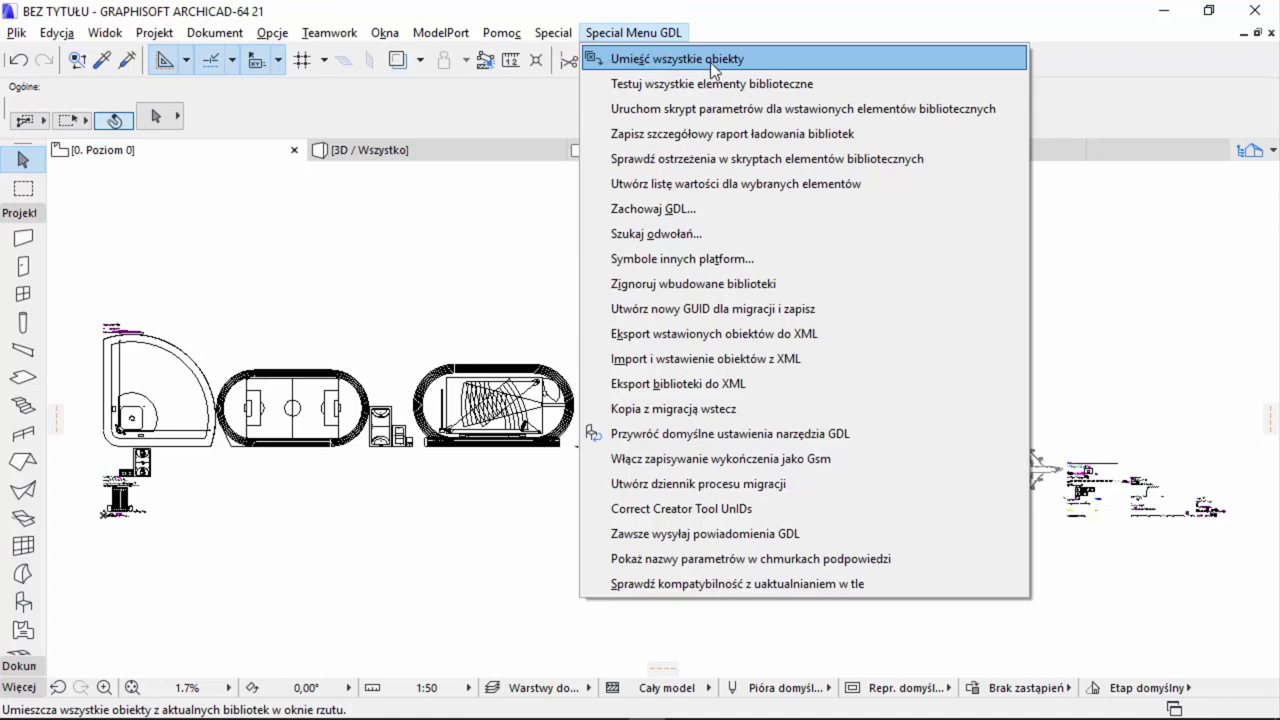
pyautogui.click(690, 133)
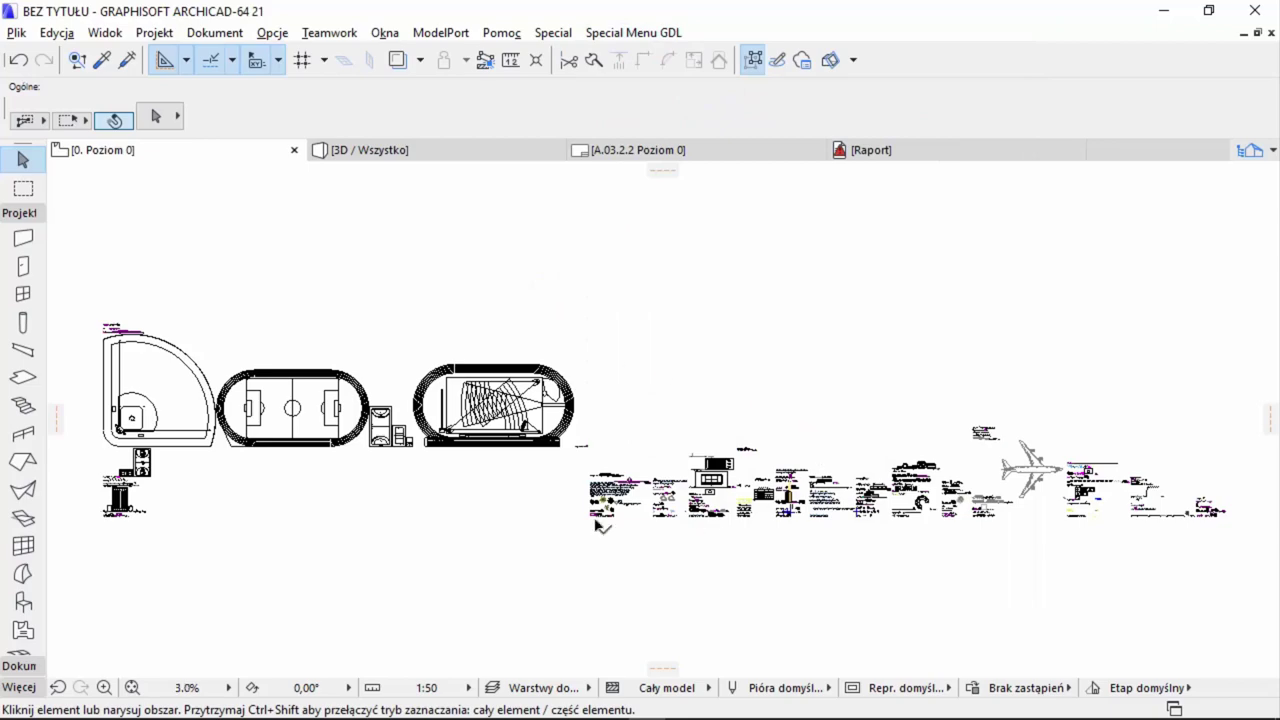
pyautogui.scroll(2, 622, 510)
pyautogui.scroll(2, 632, 507)
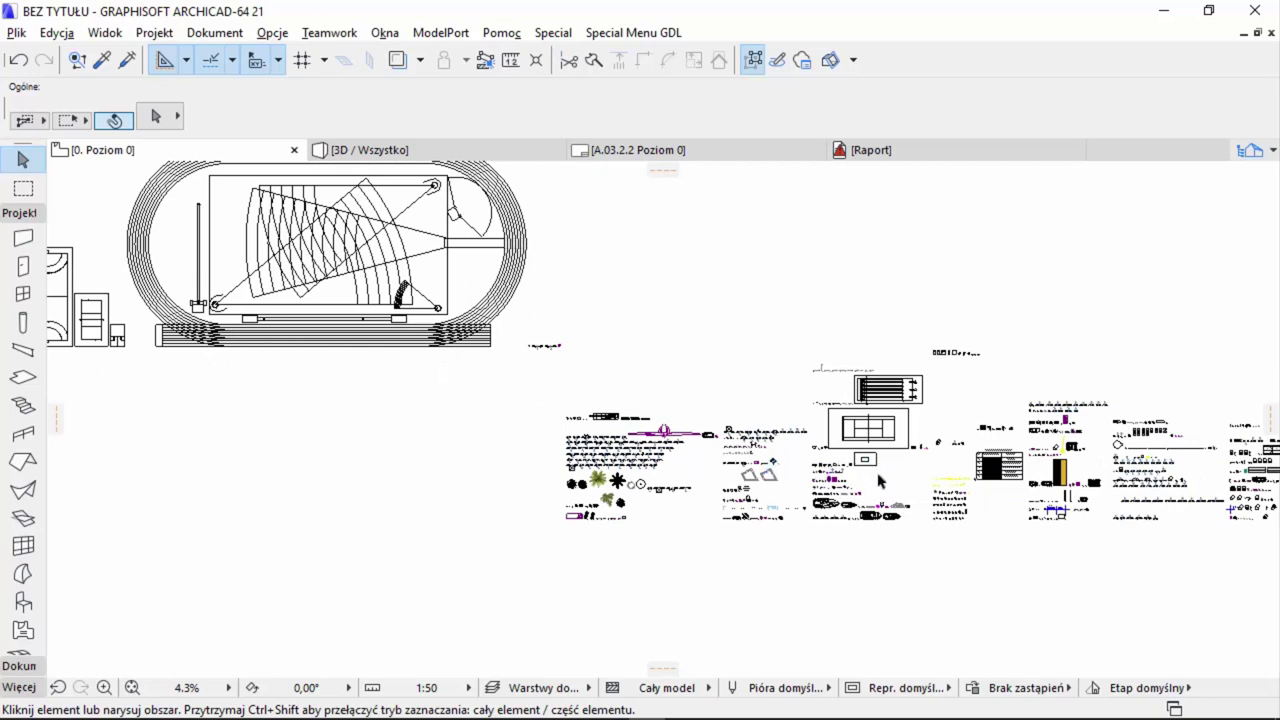
pyautogui.click(443, 150)
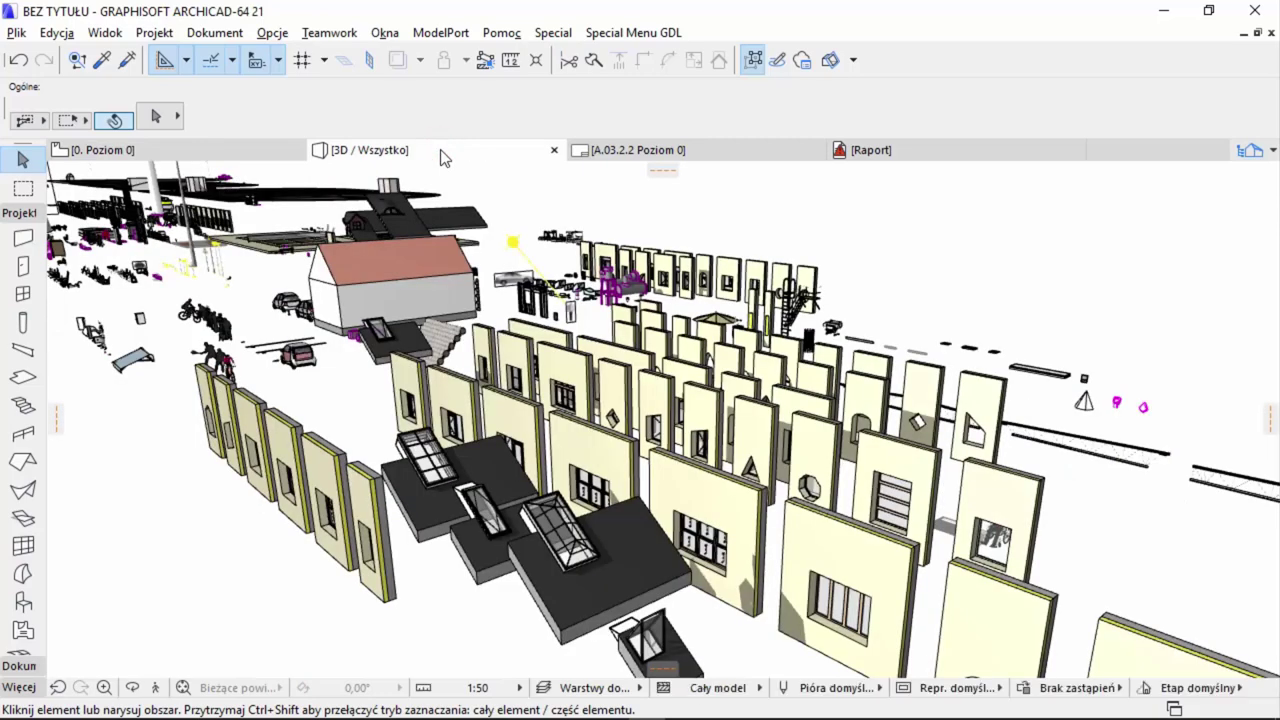